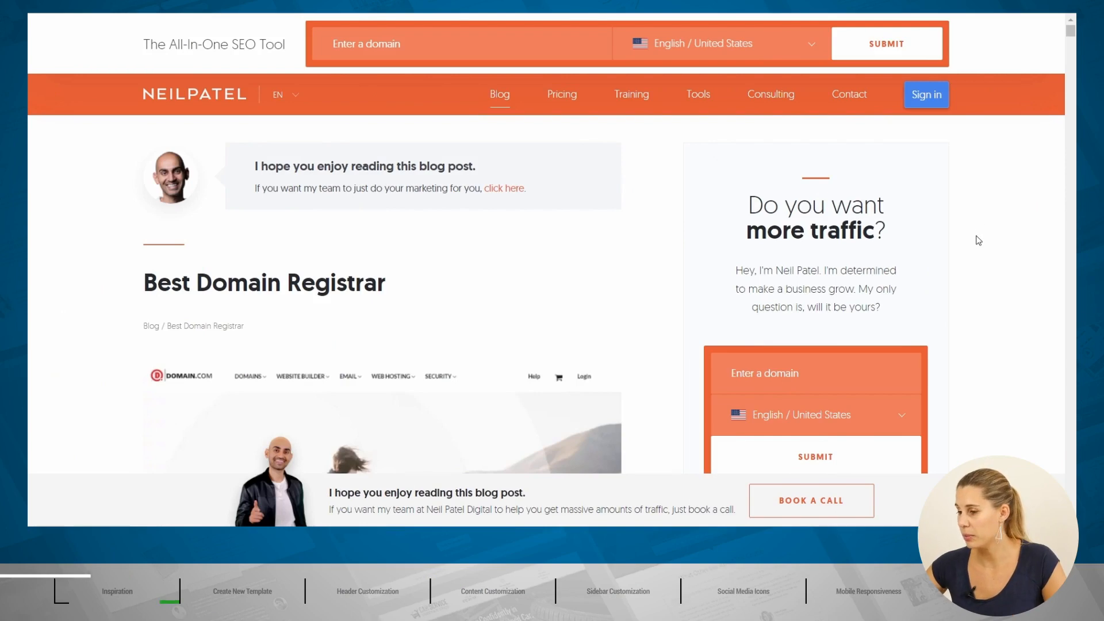
# Step: Scroll up and down the neilpatel.com page for design inspiration
pyautogui.scroll(-3, 977, 240)
pyautogui.scroll(3, 978, 241)
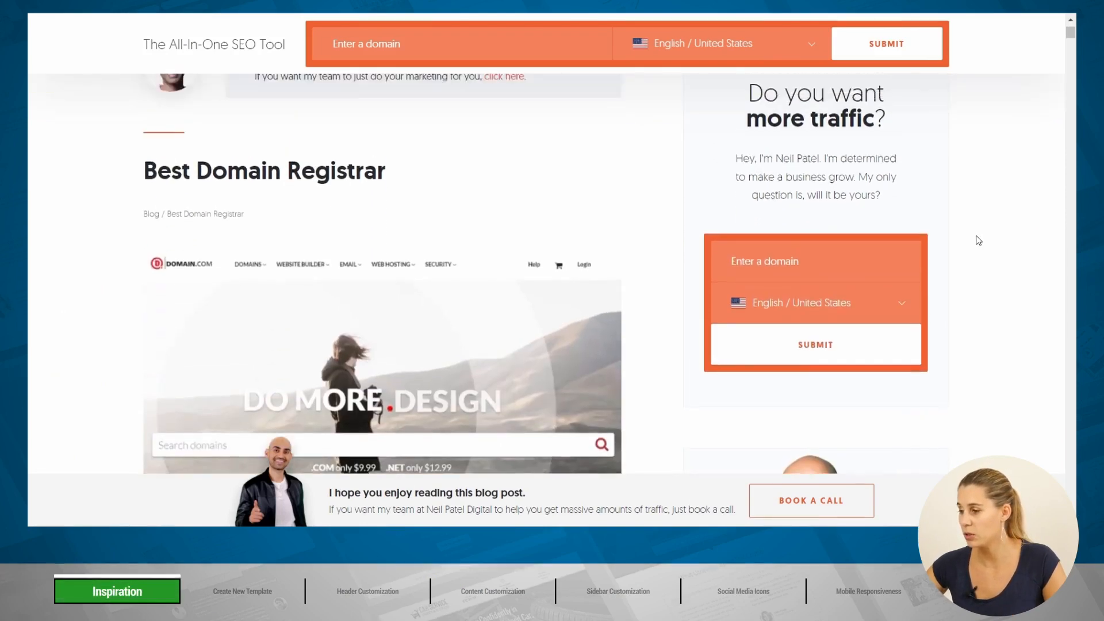
pyautogui.scroll(-1, 979, 236)
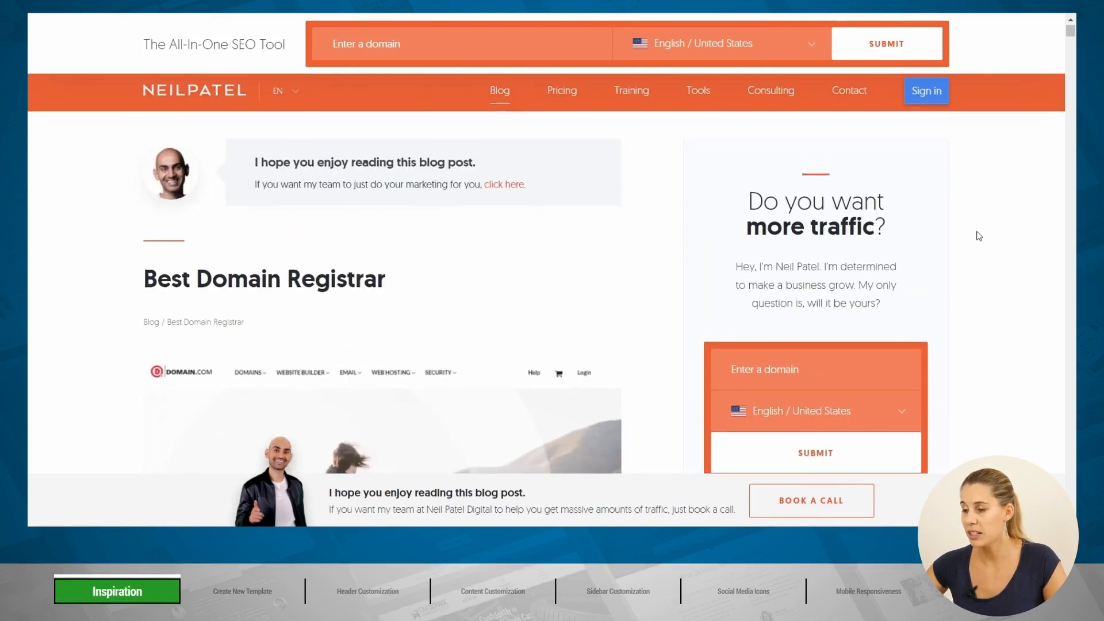
pyautogui.scroll(1, 978, 235)
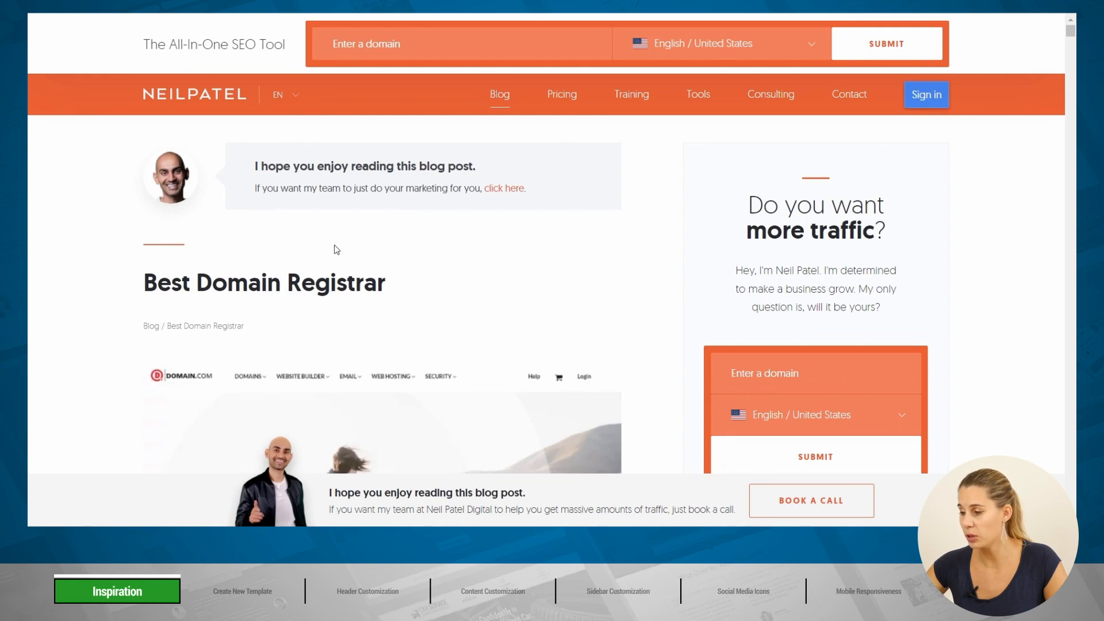
pyautogui.scroll(-2, 1047, 262)
pyautogui.scroll(2, 1047, 262)
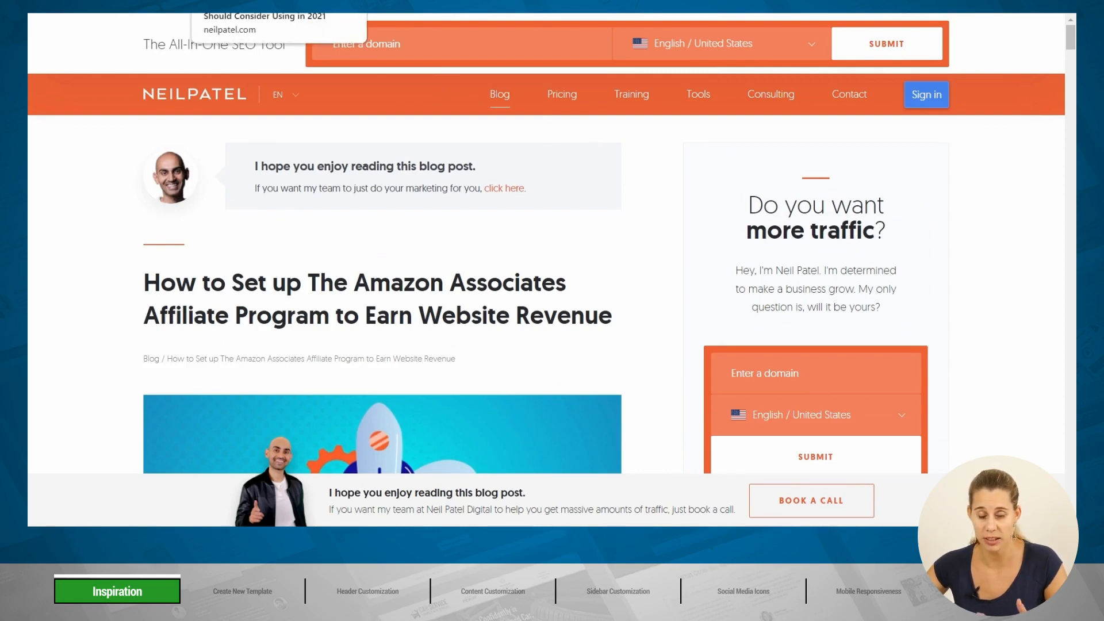
# Step: Switch to the Best Domain Registrar post and scroll through its layout
pyautogui.click(247, 14)
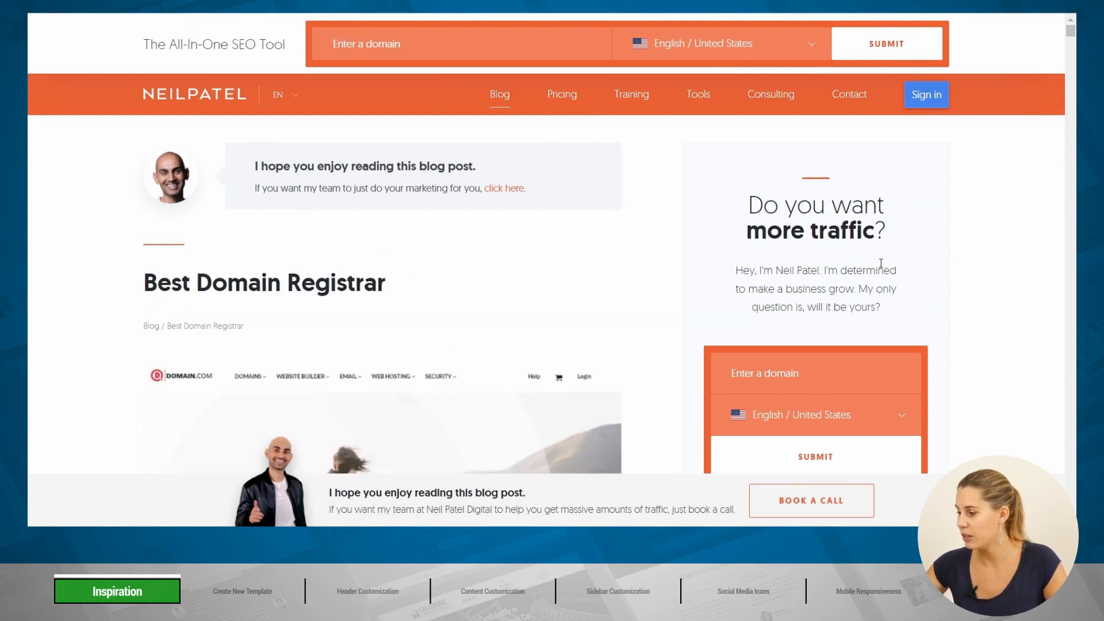
pyautogui.scroll(-15, 1021, 276)
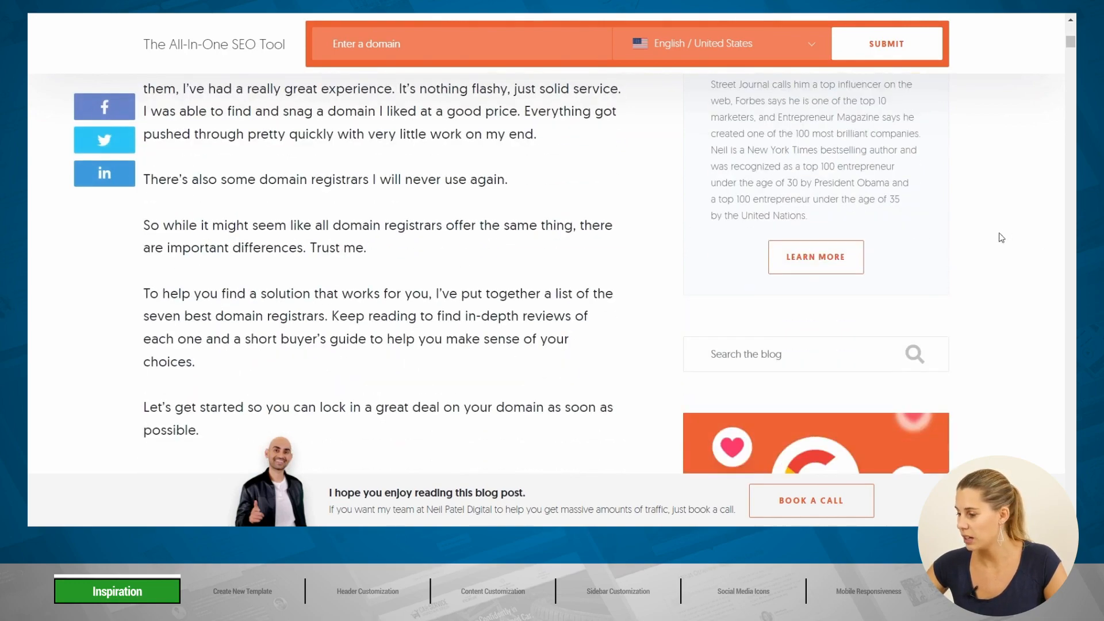
pyautogui.scroll(-10, 1015, 237)
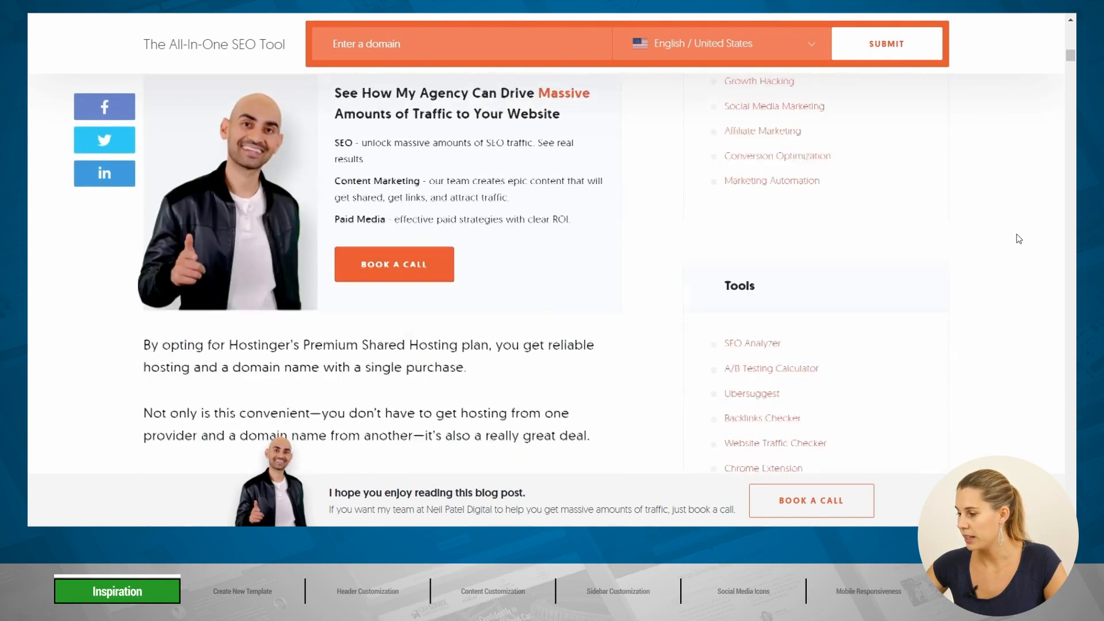
pyautogui.scroll(-14, 1019, 238)
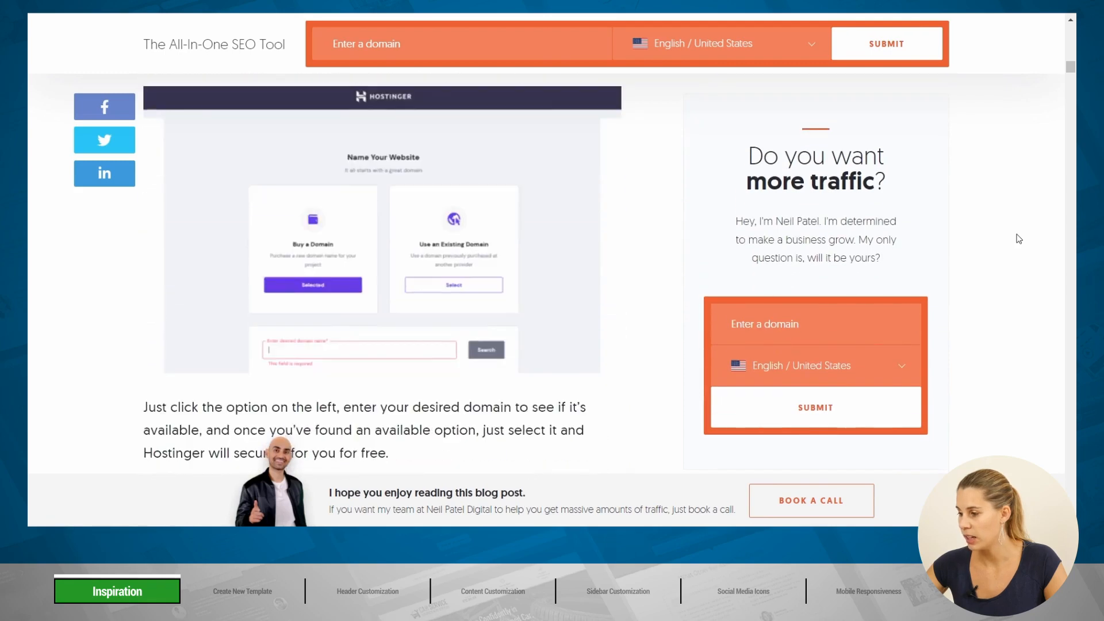
pyautogui.scroll(-3, 1019, 239)
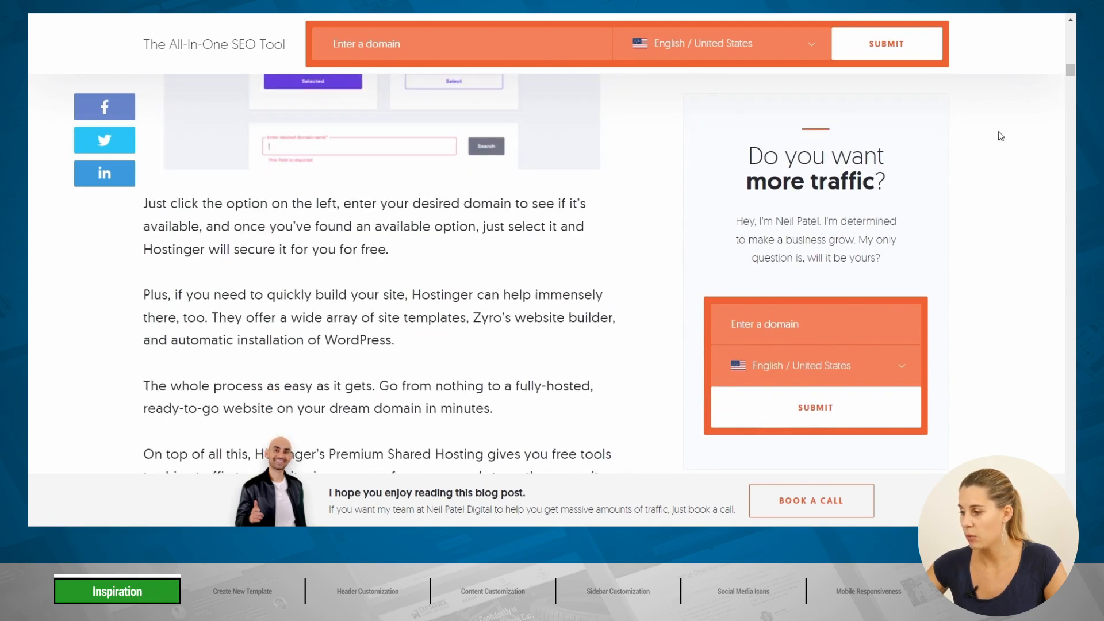
pyautogui.scroll(-15, 988, 143)
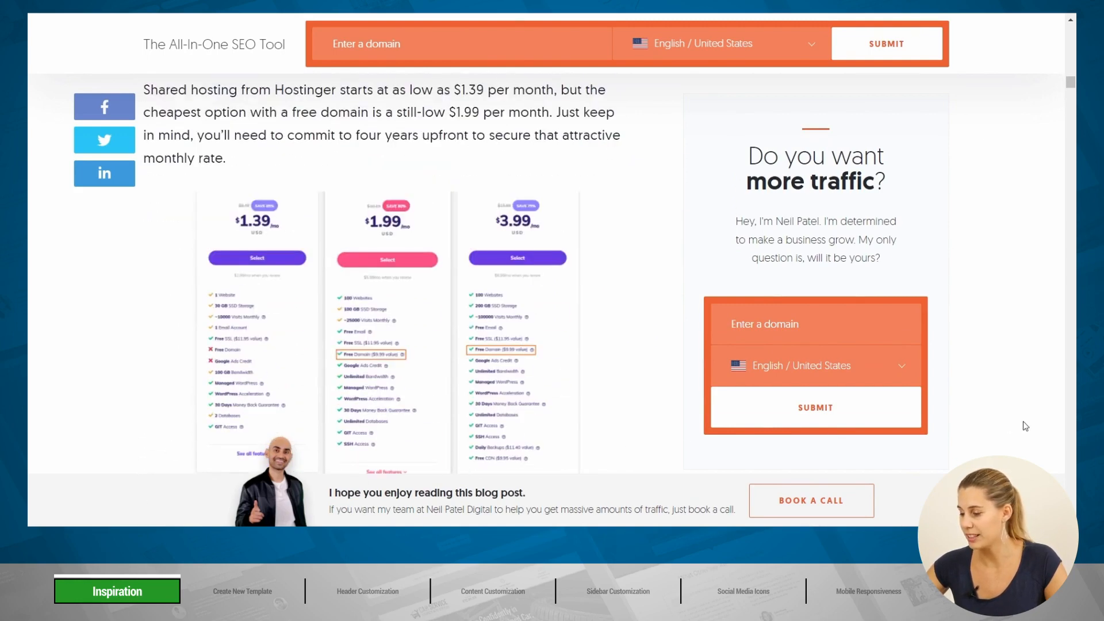
pyautogui.scroll(10, 1005, 255)
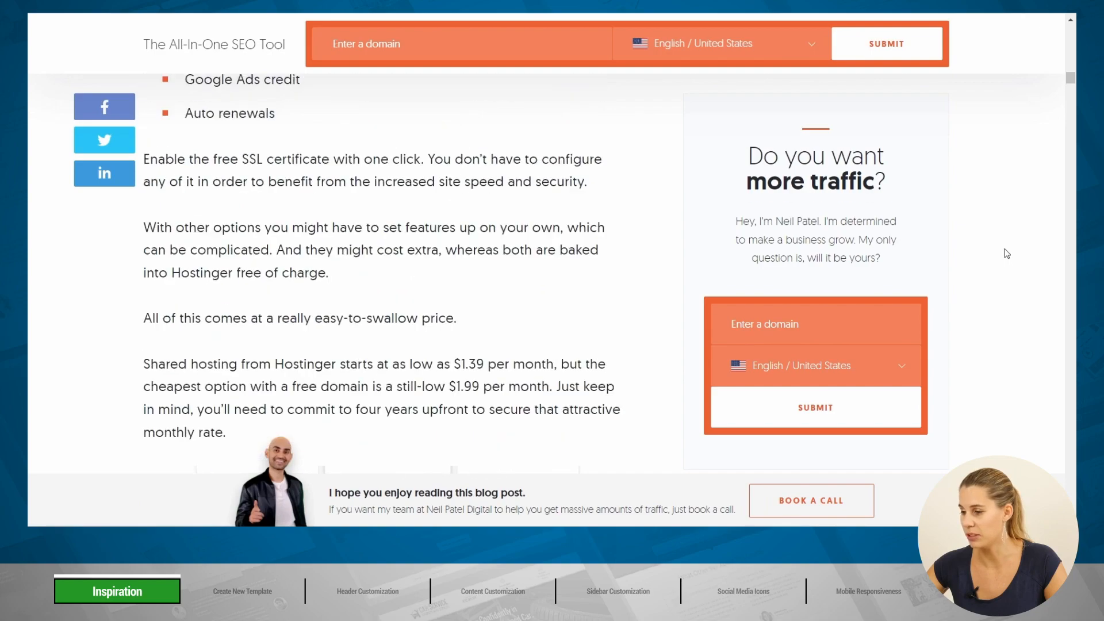
pyautogui.scroll(15, 1003, 254)
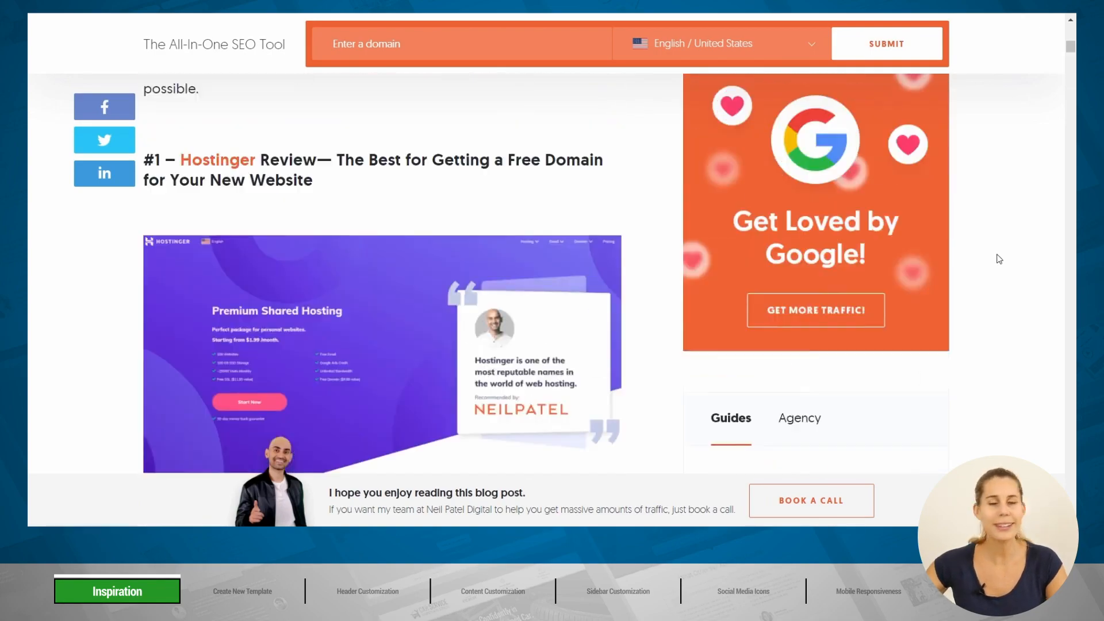
pyautogui.scroll(8, 999, 258)
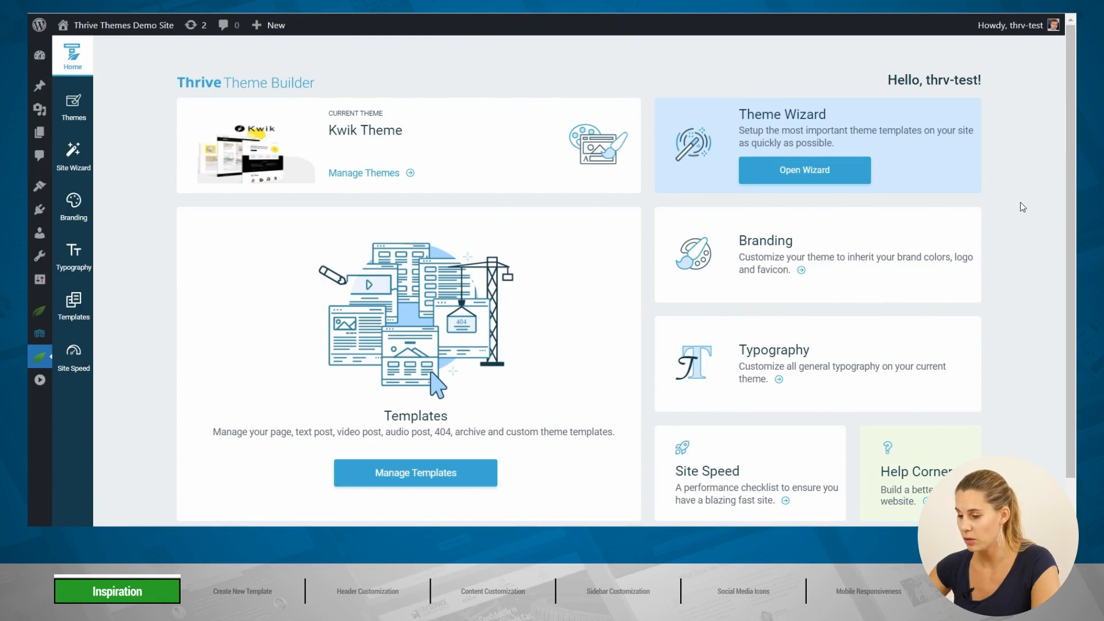
# Step: Start a new Single, Post, Standard template named 'Call to Action' from the Templates list
pyautogui.click(72, 317)
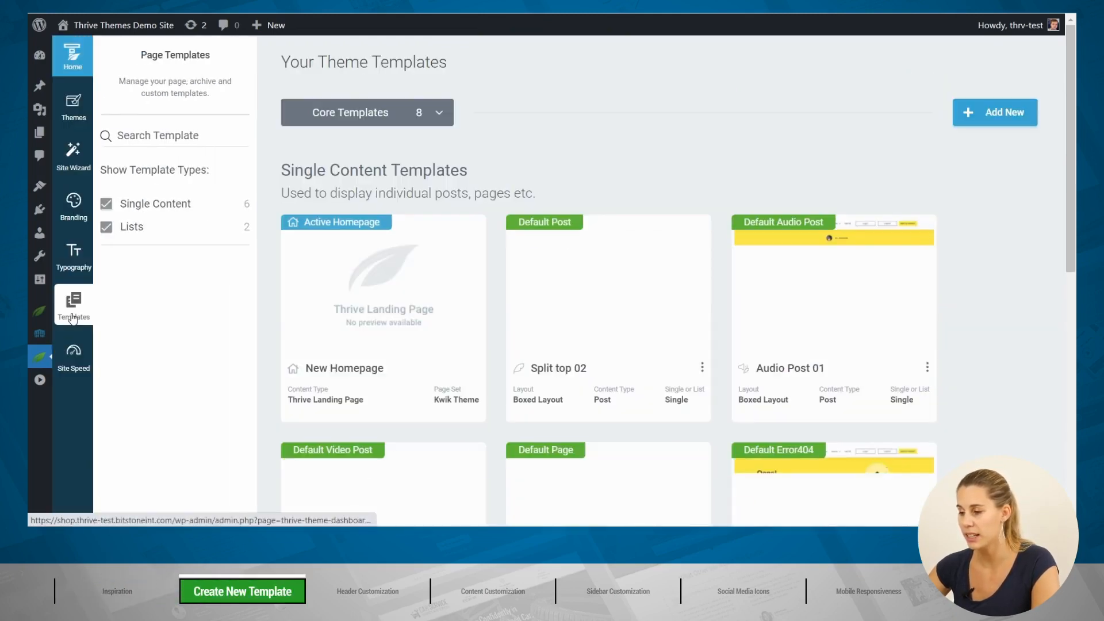
pyautogui.click(990, 114)
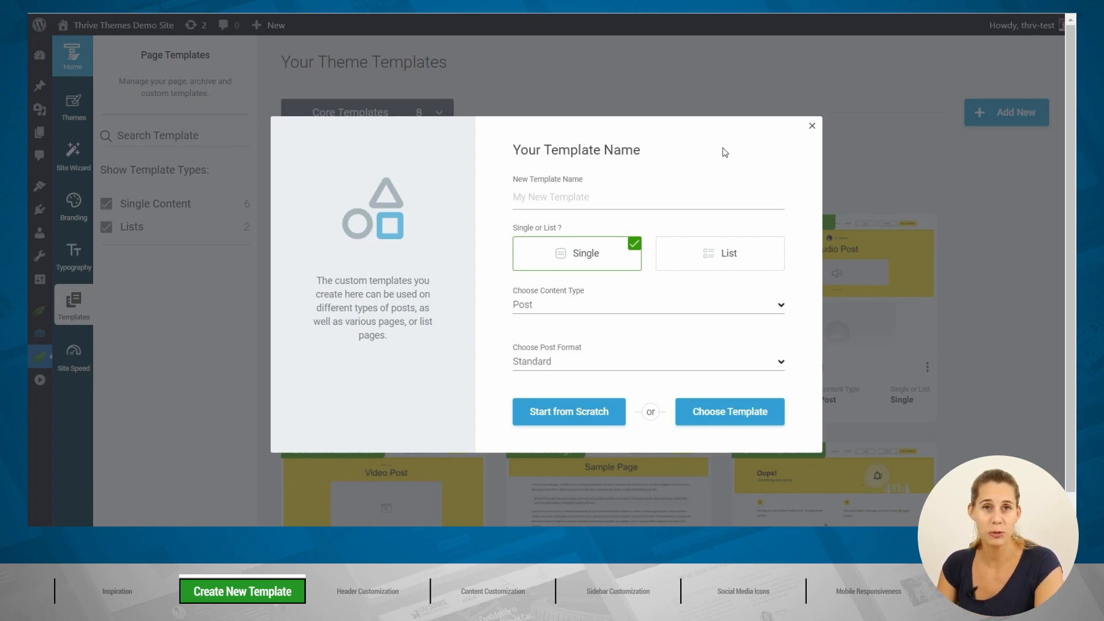
pyautogui.click(594, 197)
pyautogui.write('Call to')
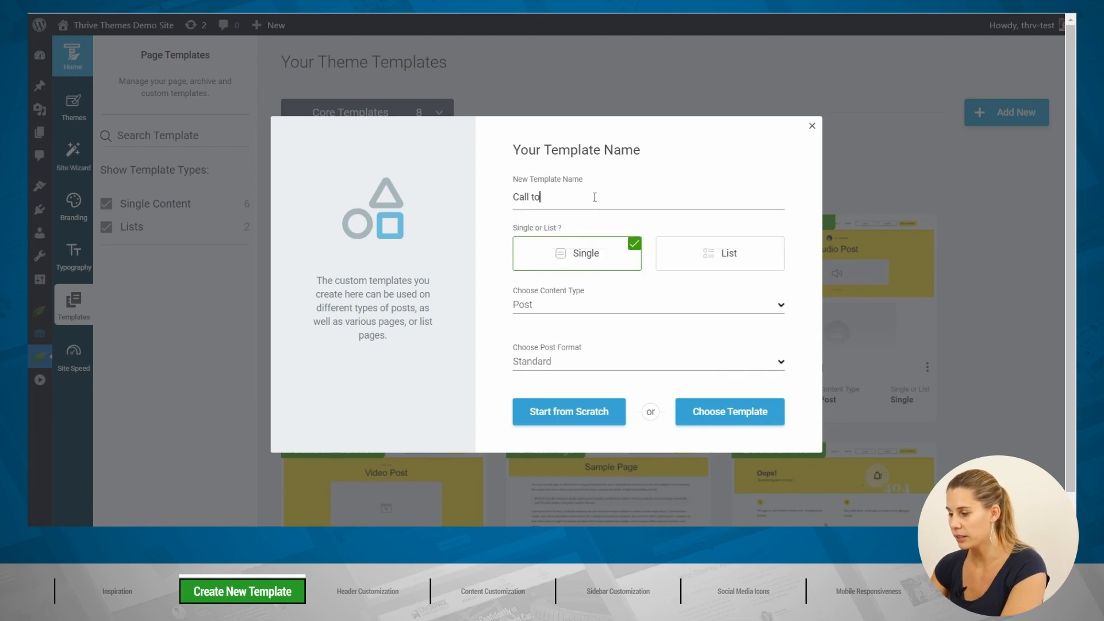
pyautogui.write(' Action')
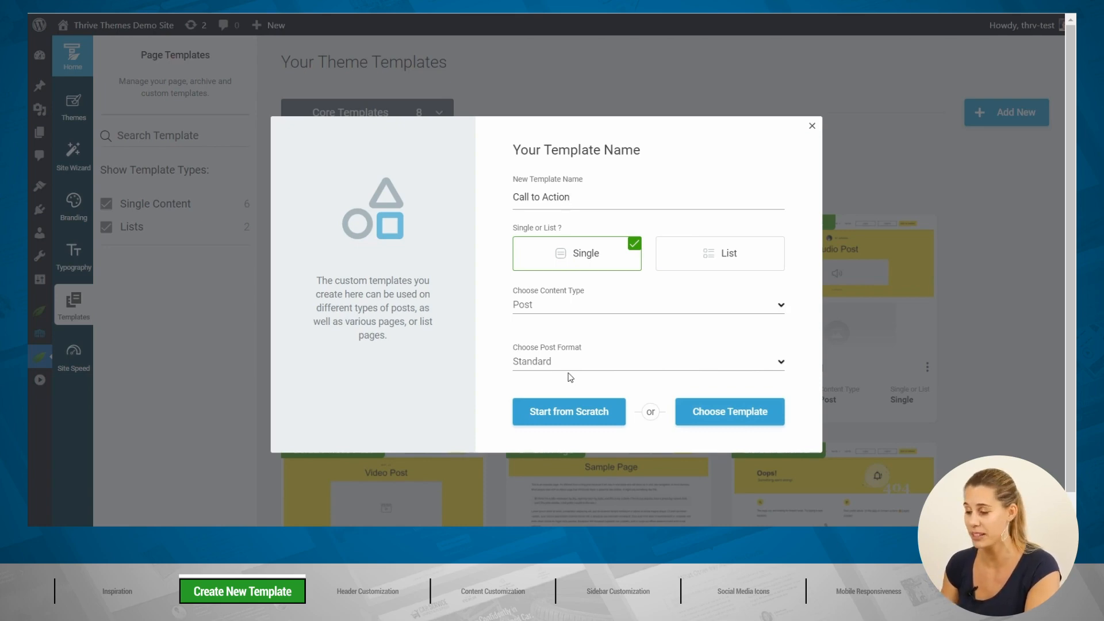
# Step: Create the Call to Action template from scratch and open it in the editor
pyautogui.click(560, 410)
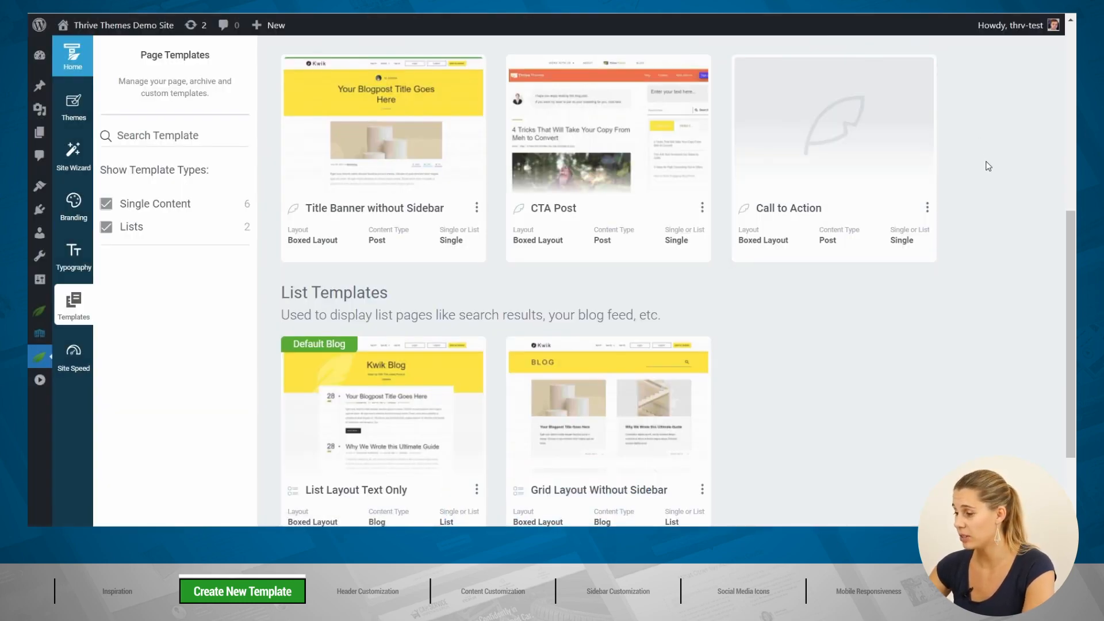
pyautogui.moveTo(840, 151)
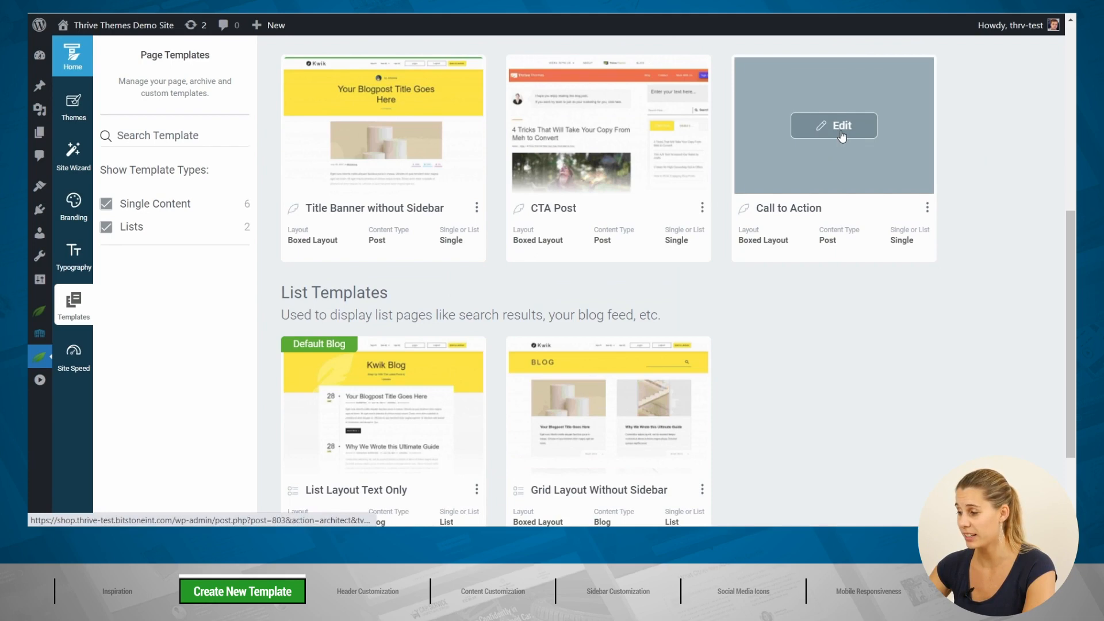
pyautogui.click(841, 127)
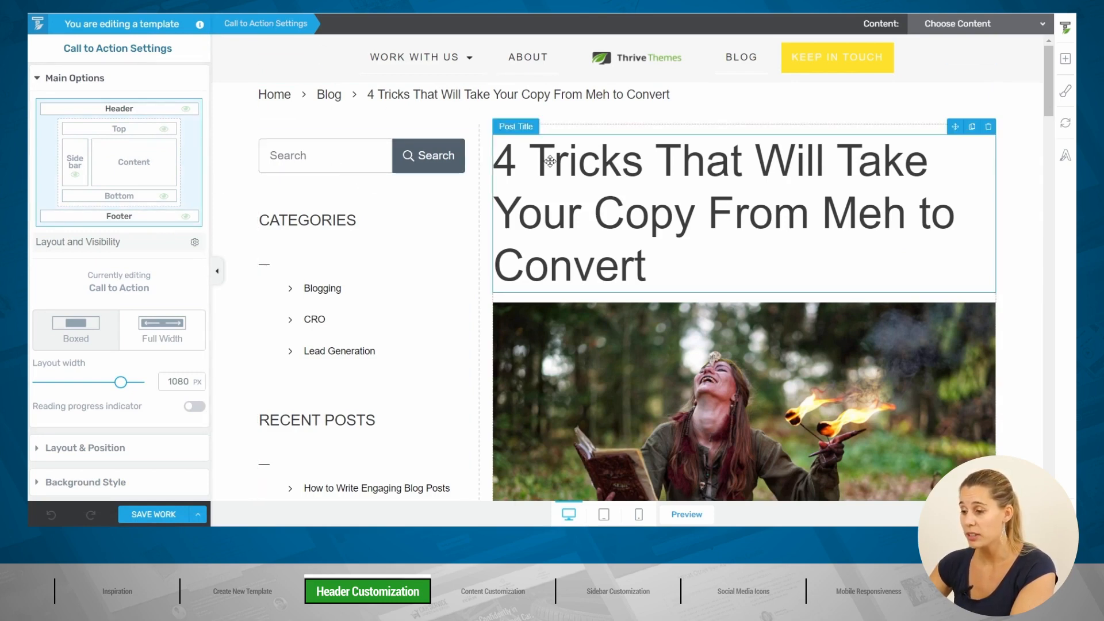
# Step: From the template settings, open the Default Header in header edit mode
pyautogui.click(594, 183)
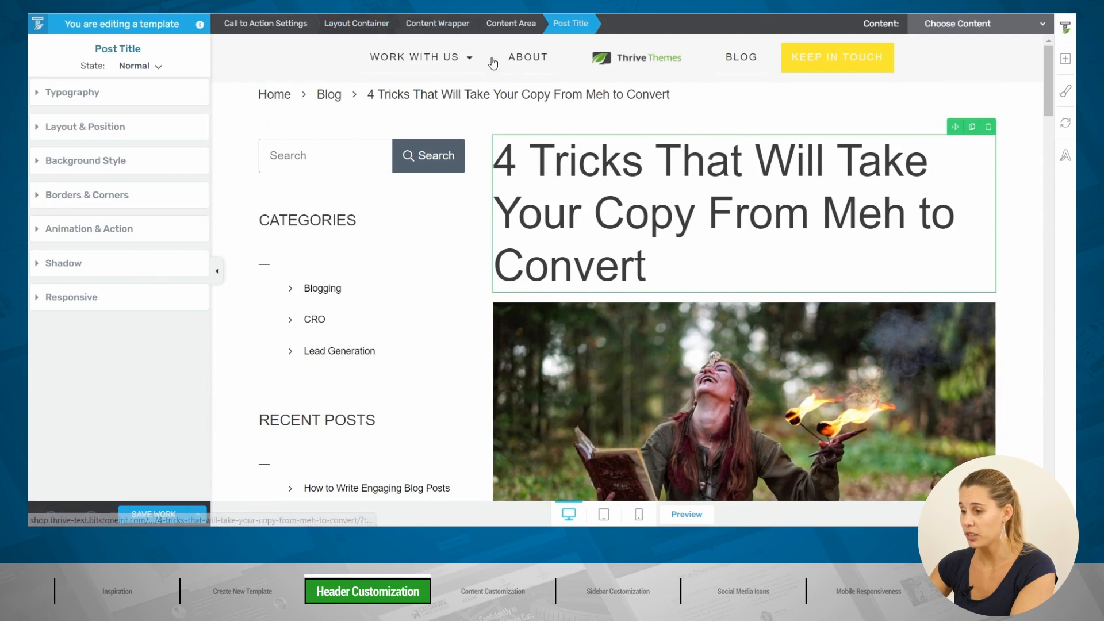
pyautogui.click(247, 24)
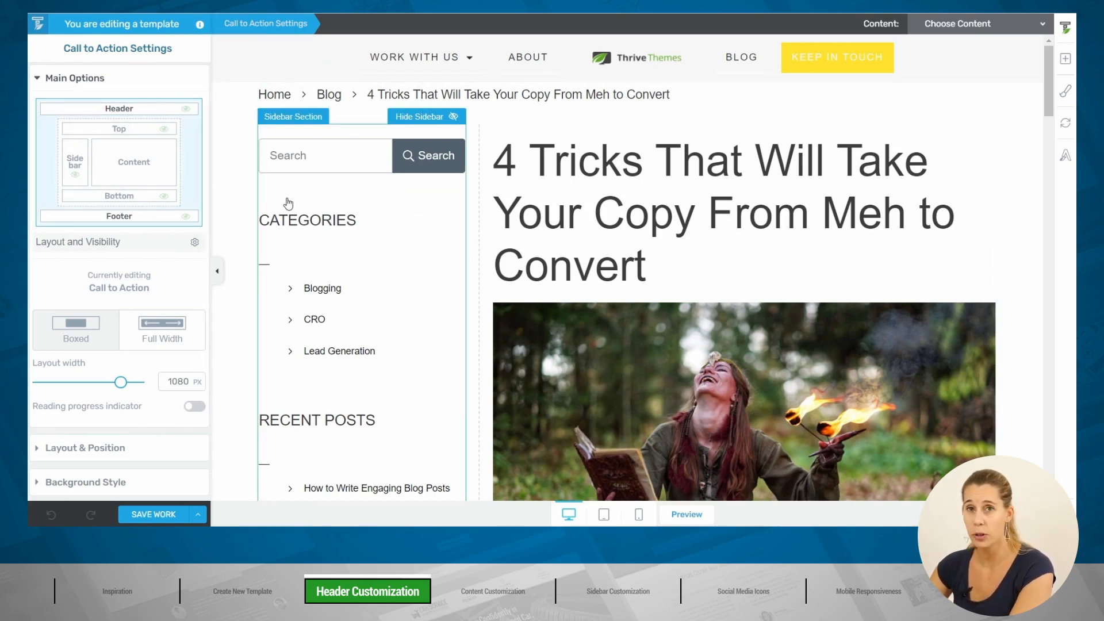
pyautogui.click(156, 115)
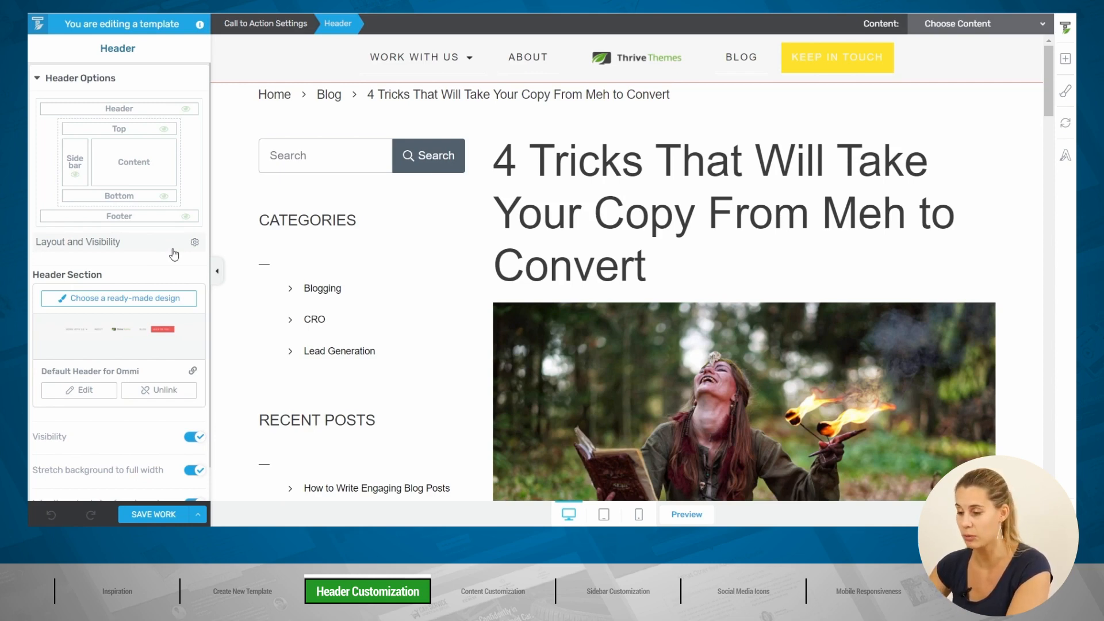
pyautogui.click(82, 392)
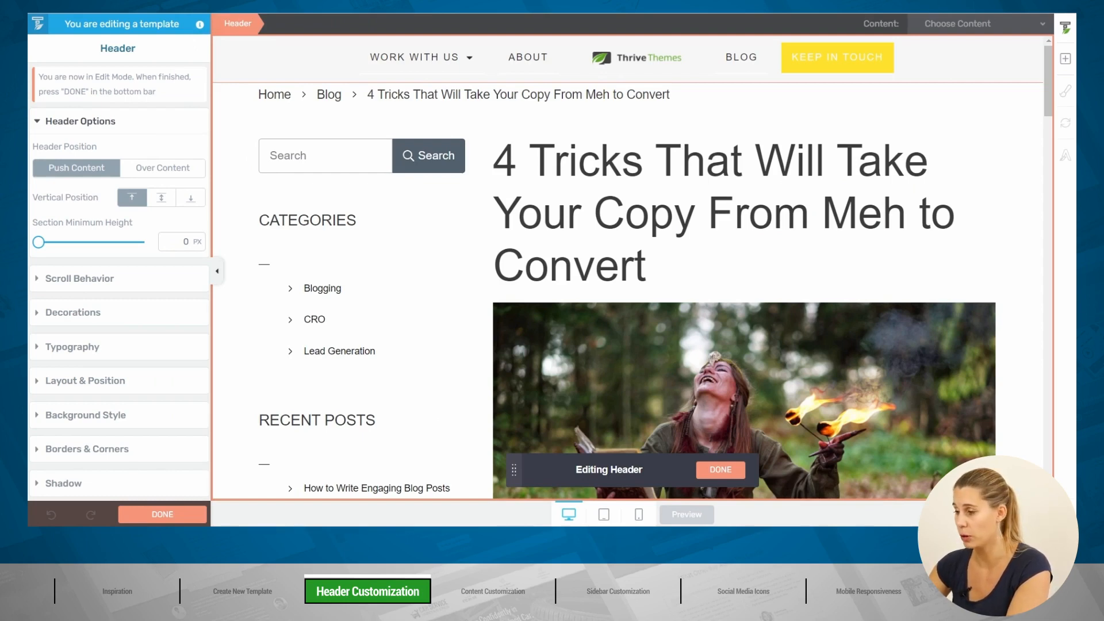
# Step: Replace the header's navigation menu with a Lead Generation Opt-in 04 form
pyautogui.click(680, 46)
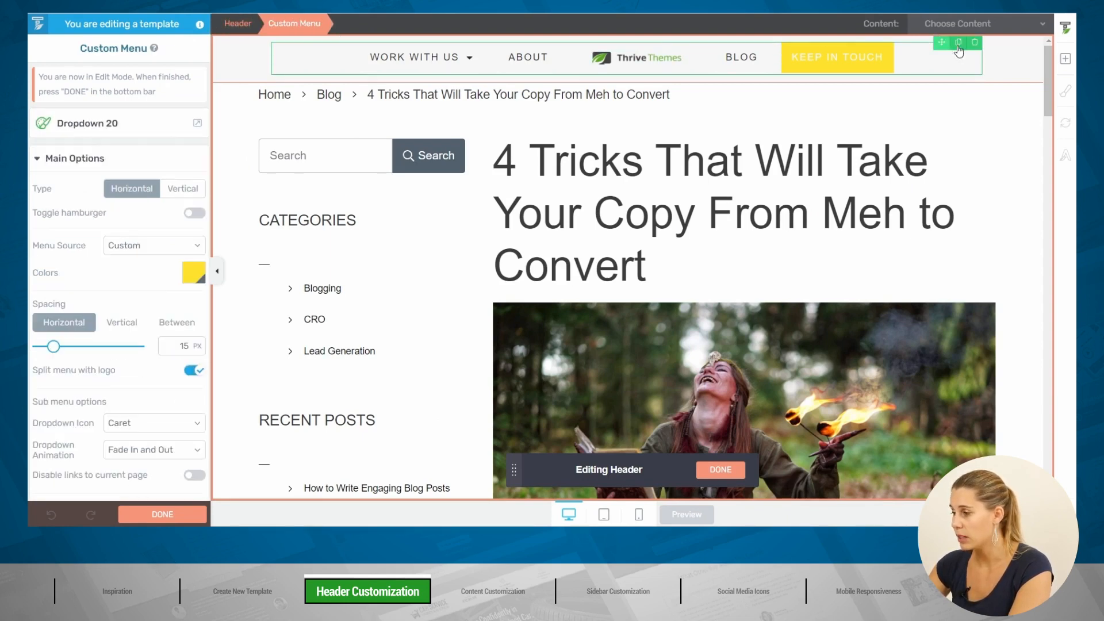
pyautogui.click(975, 46)
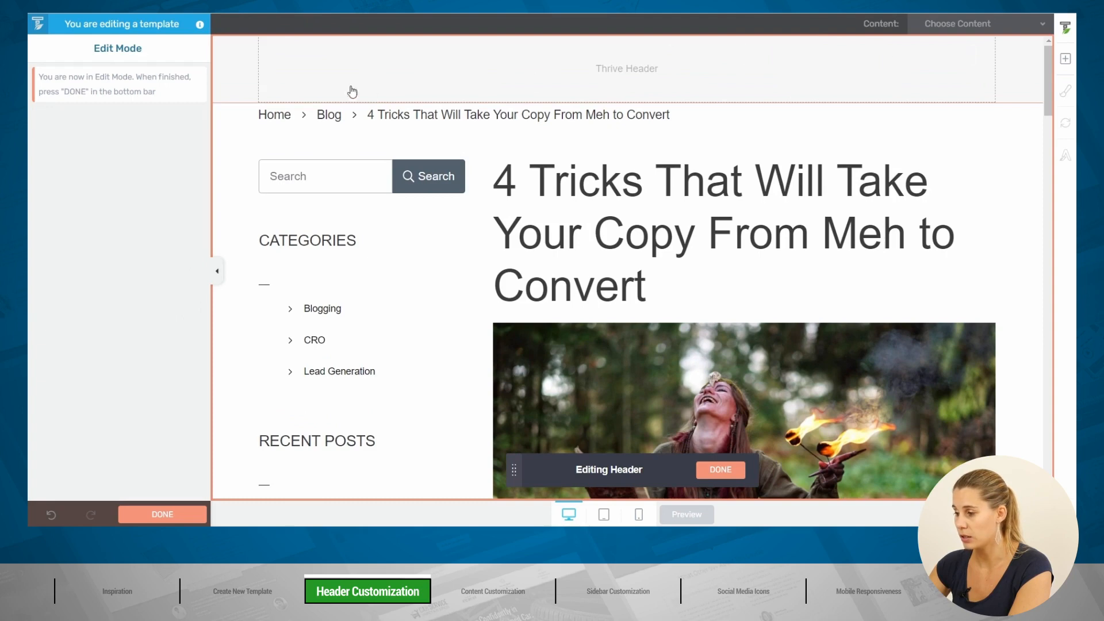
pyautogui.click(1067, 62)
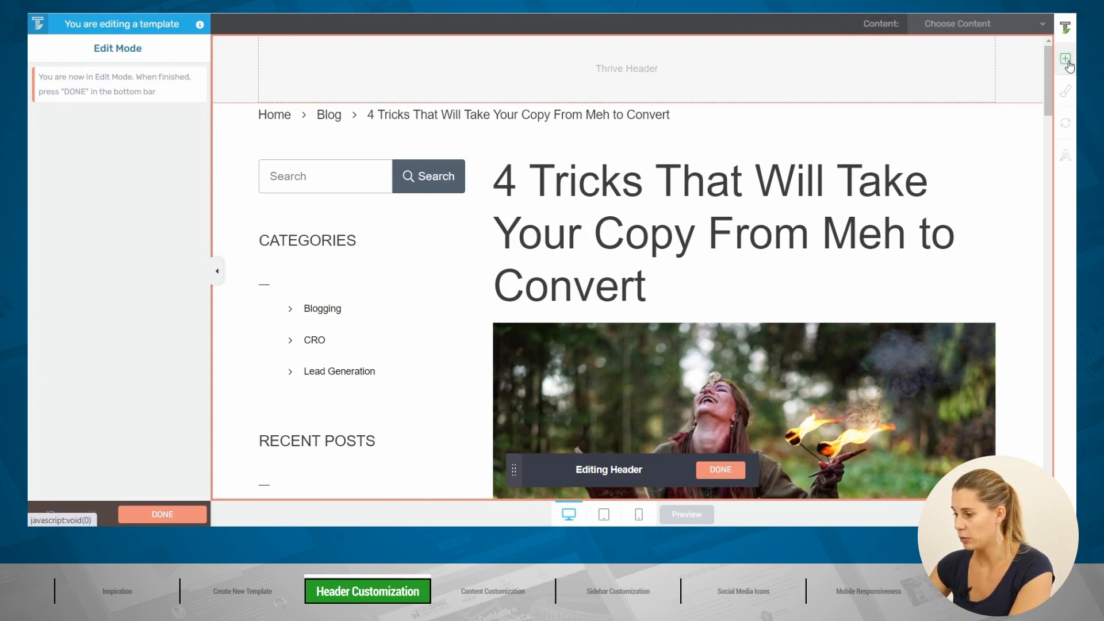
pyautogui.write('lead')
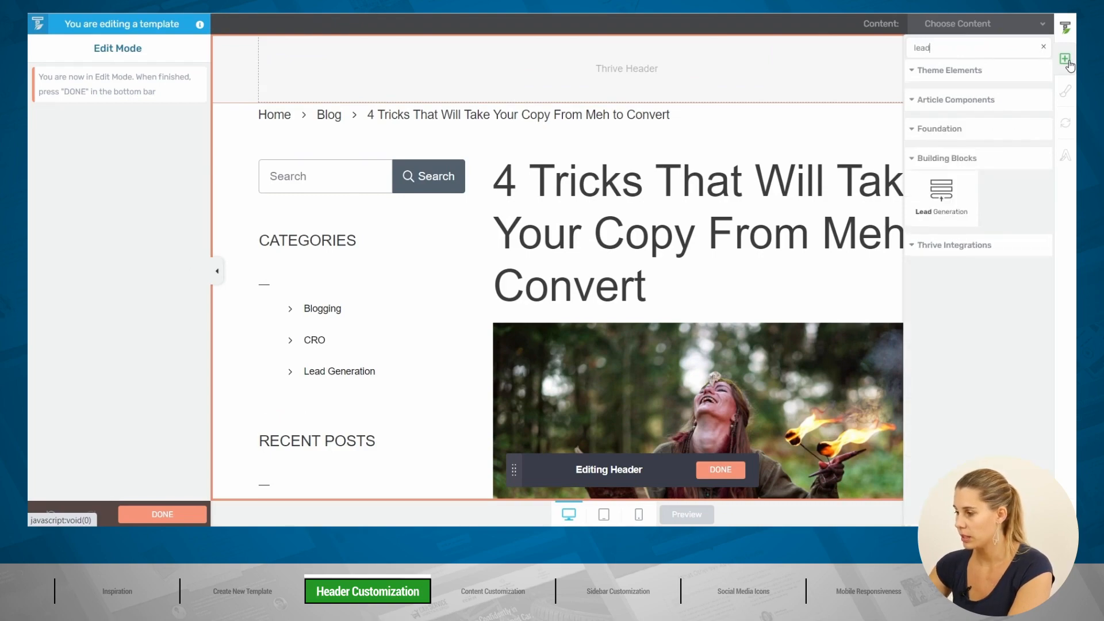
pyautogui.moveTo(941, 198); pyautogui.dragTo(626, 81)
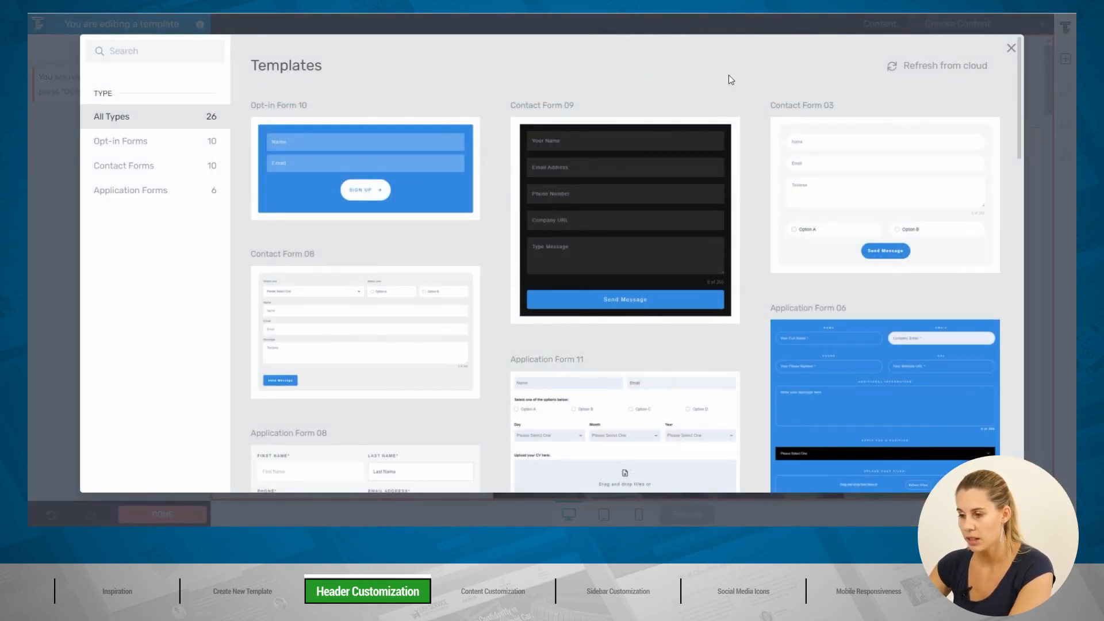
pyautogui.click(164, 148)
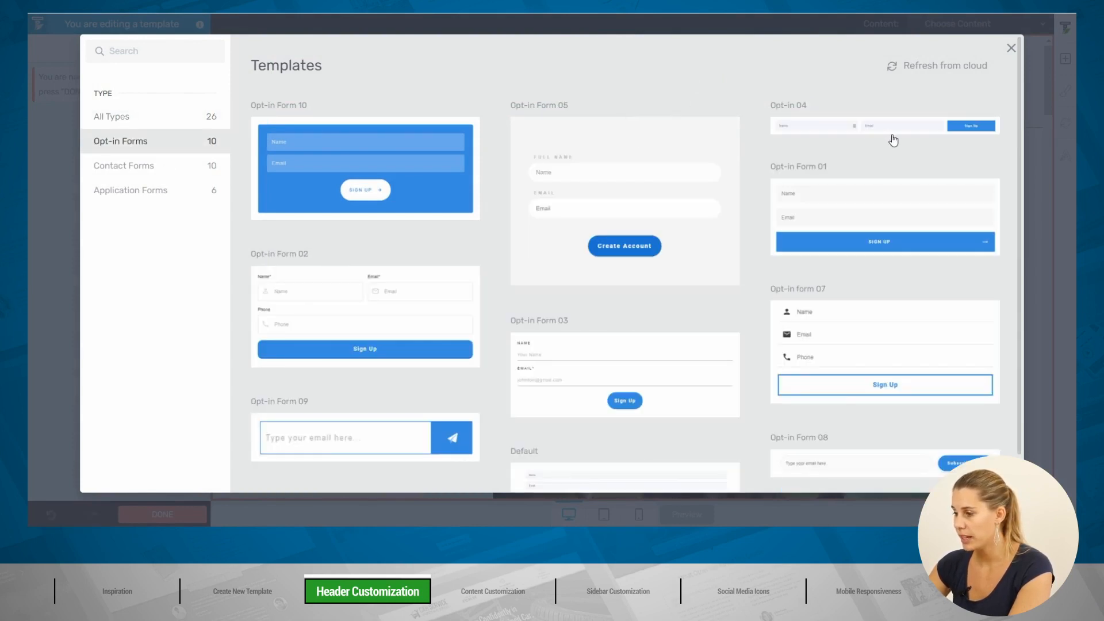
pyautogui.click(844, 136)
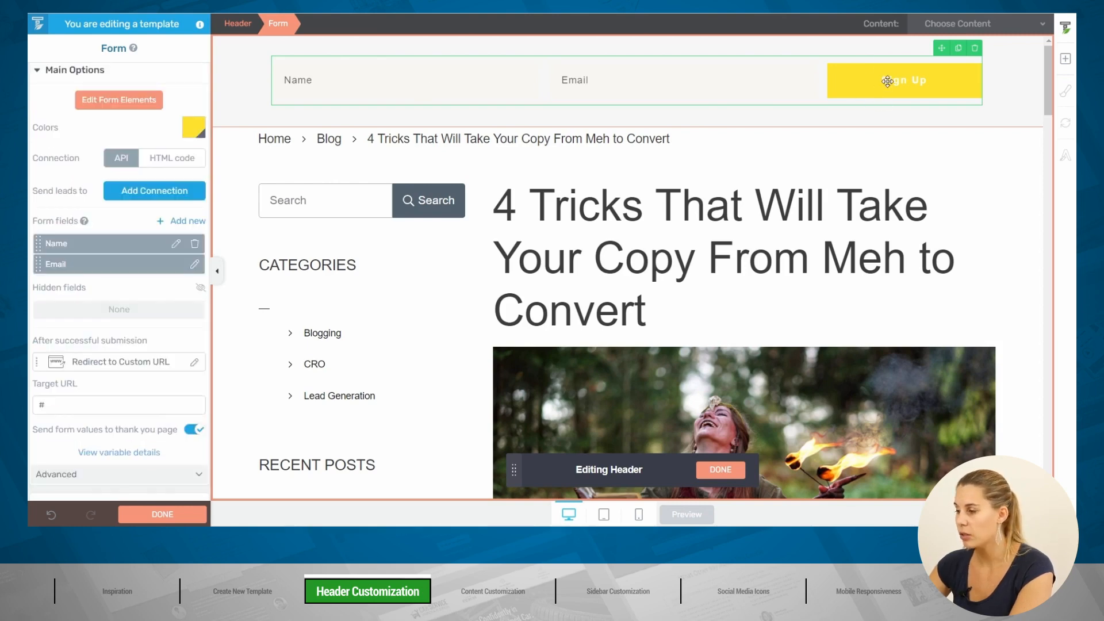
# Step: Unlink the form colour from Main Accent and change it from yellow to violet #612eff
pyautogui.scroll(3, 87, 135)
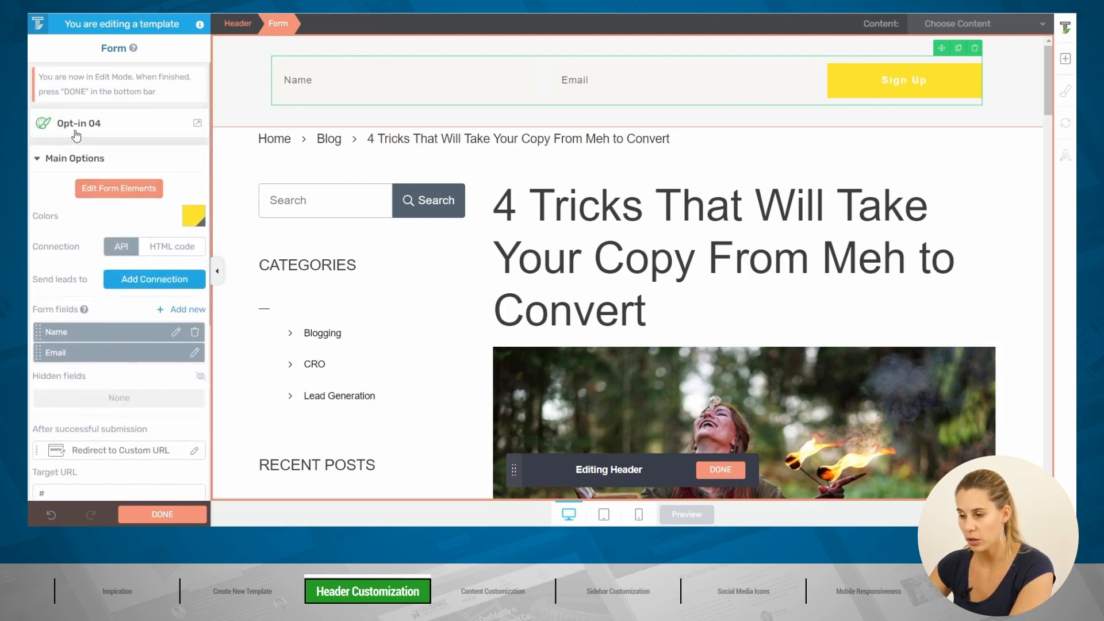
pyautogui.click(192, 215)
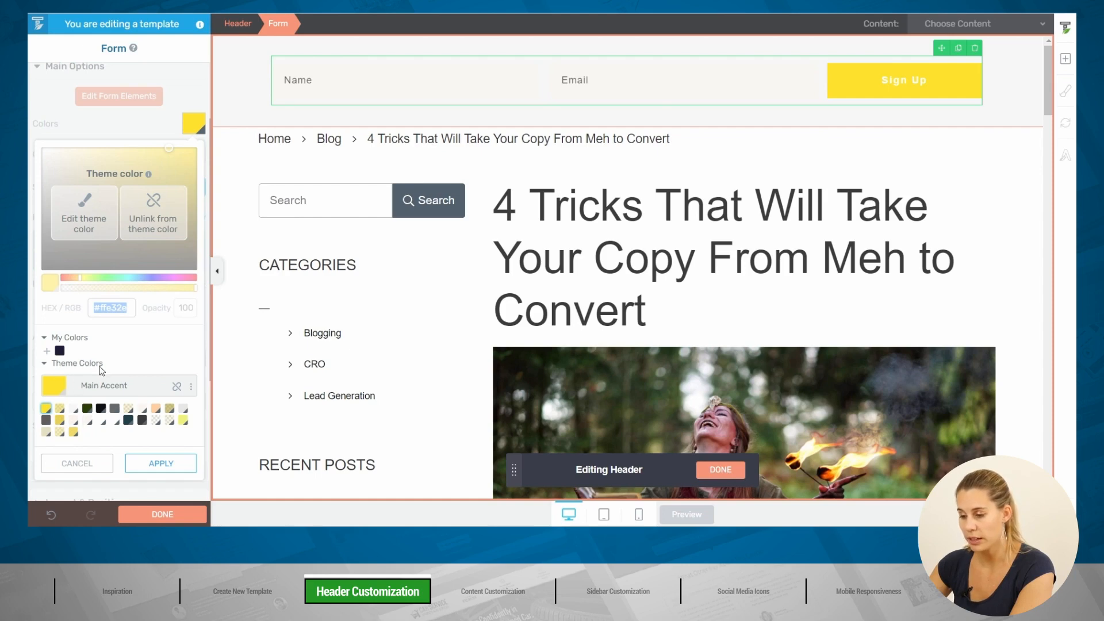
pyautogui.click(176, 386)
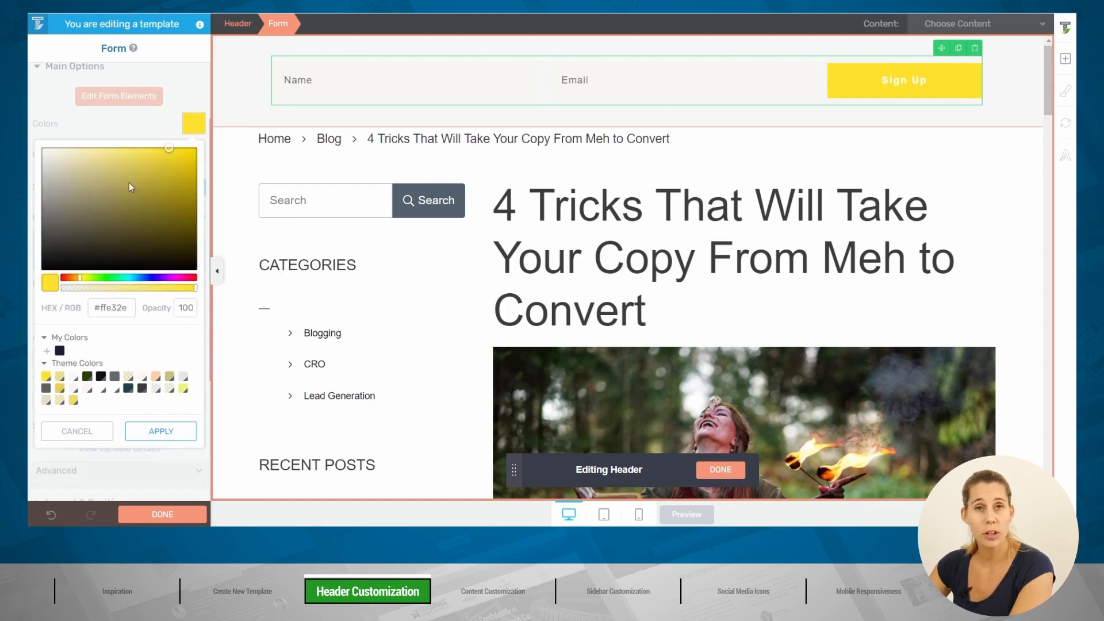
pyautogui.moveTo(80, 284); pyautogui.dragTo(157, 283)
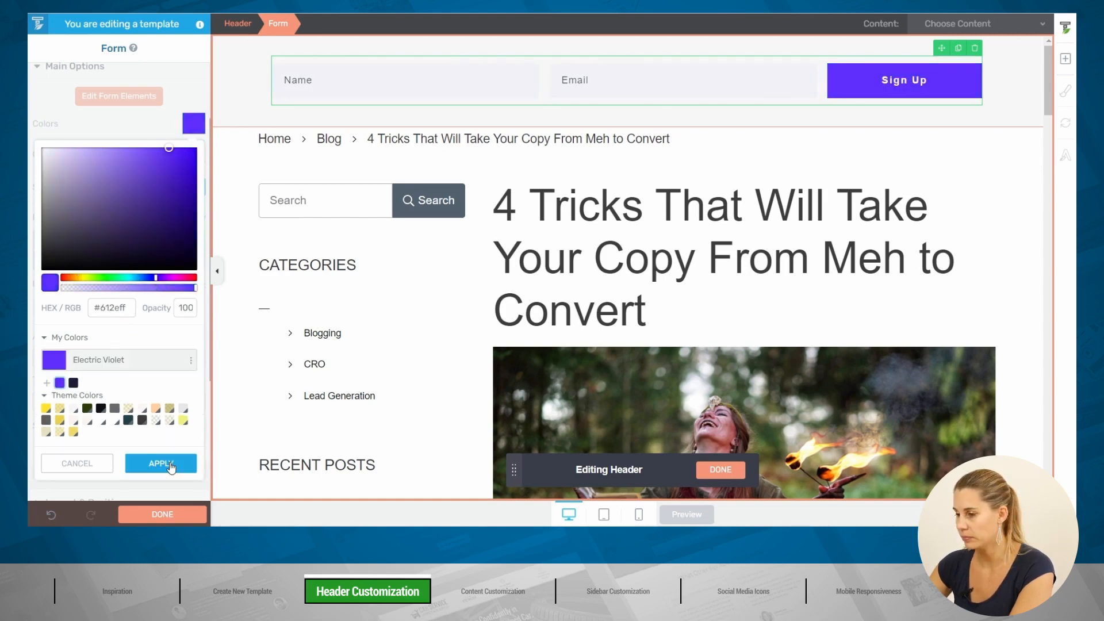
pyautogui.click(169, 463)
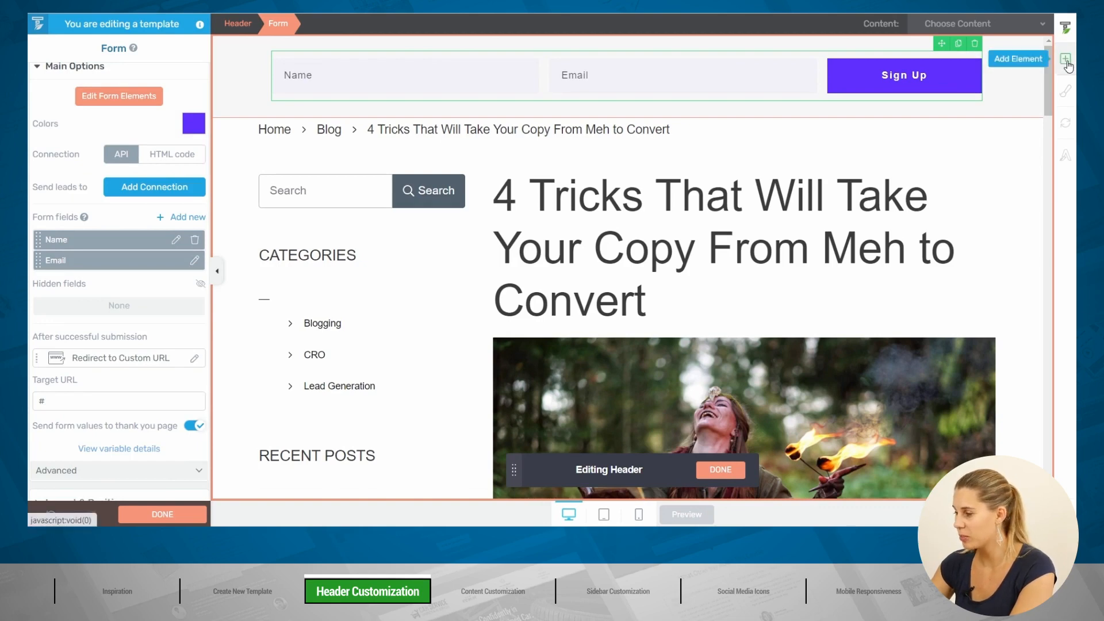
# Step: Add a text block reading 'Sign up to get your freebie' left of the form
pyautogui.click(1066, 64)
pyautogui.write('te')
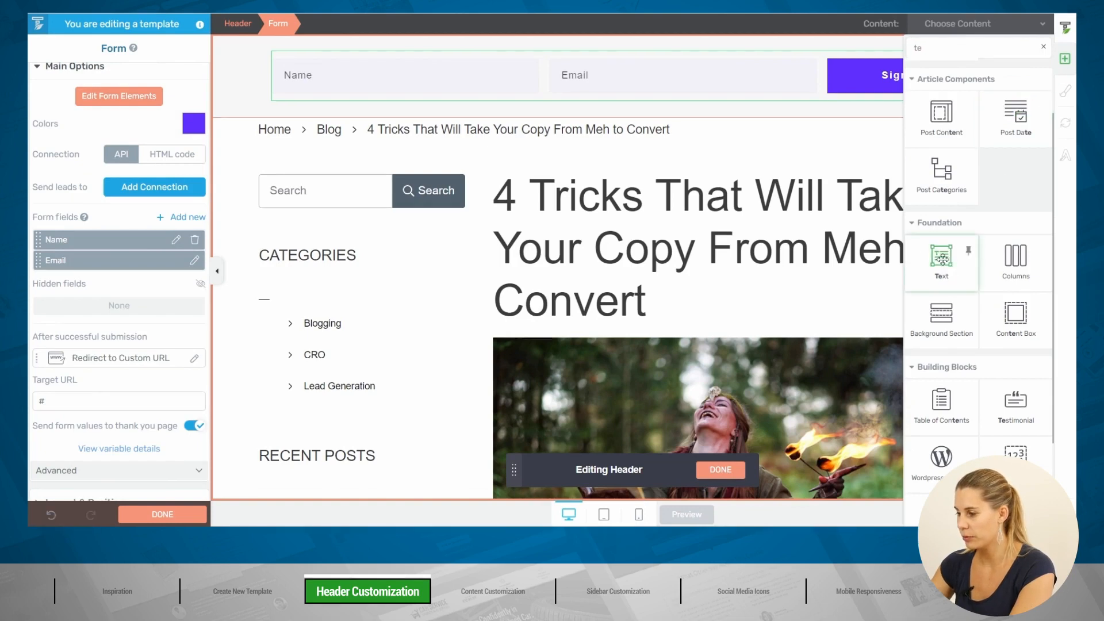
pyautogui.moveTo(941, 256); pyautogui.dragTo(299, 86)
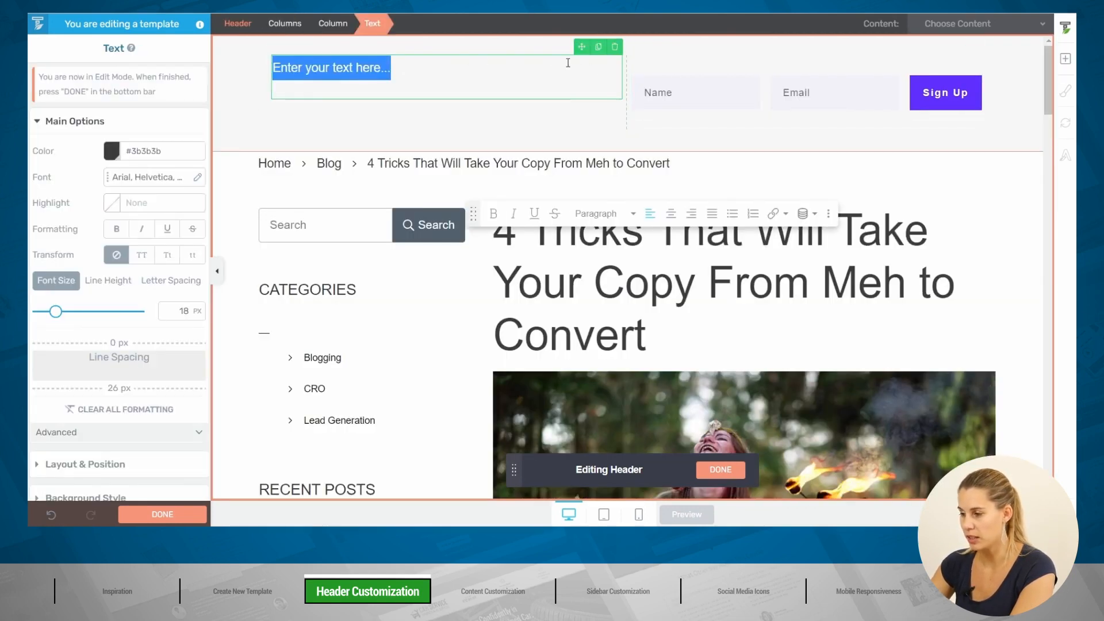
pyautogui.write('Sign up to get your freebie')
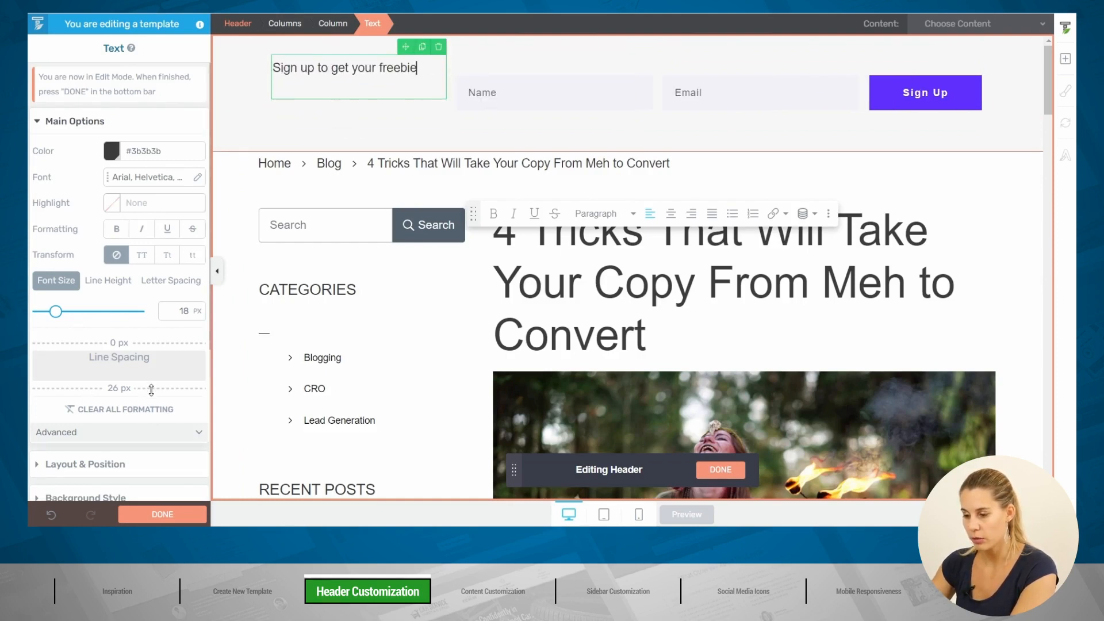
pyautogui.moveTo(152, 389); pyautogui.dragTo(153, 362)
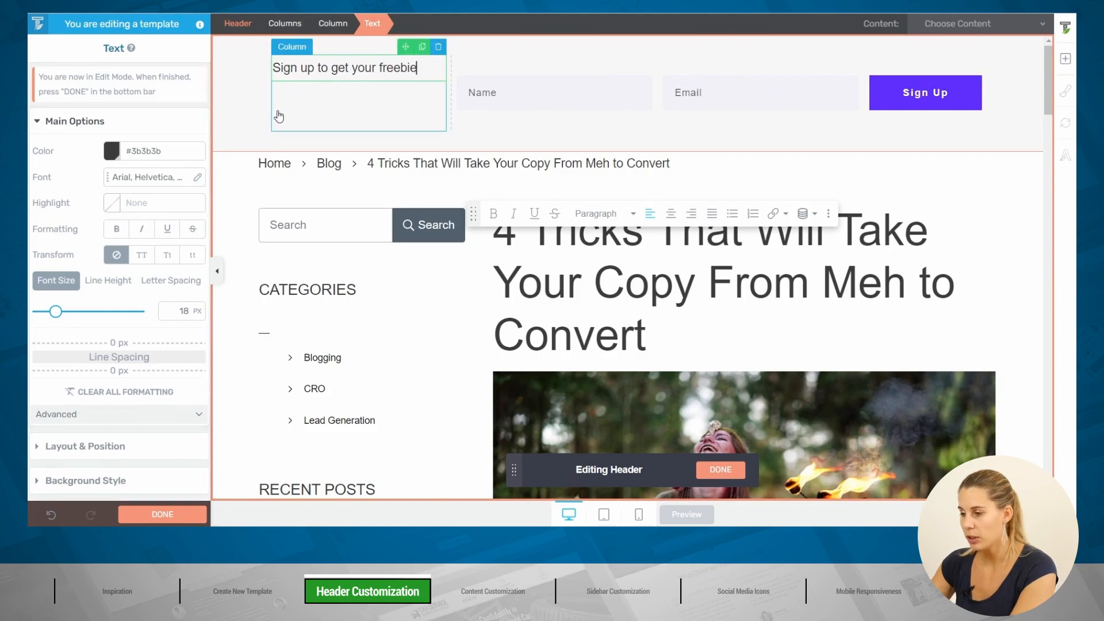
# Step: Vertically centre the header columns and set their bottom margin and top padding to 0
pyautogui.click(309, 140)
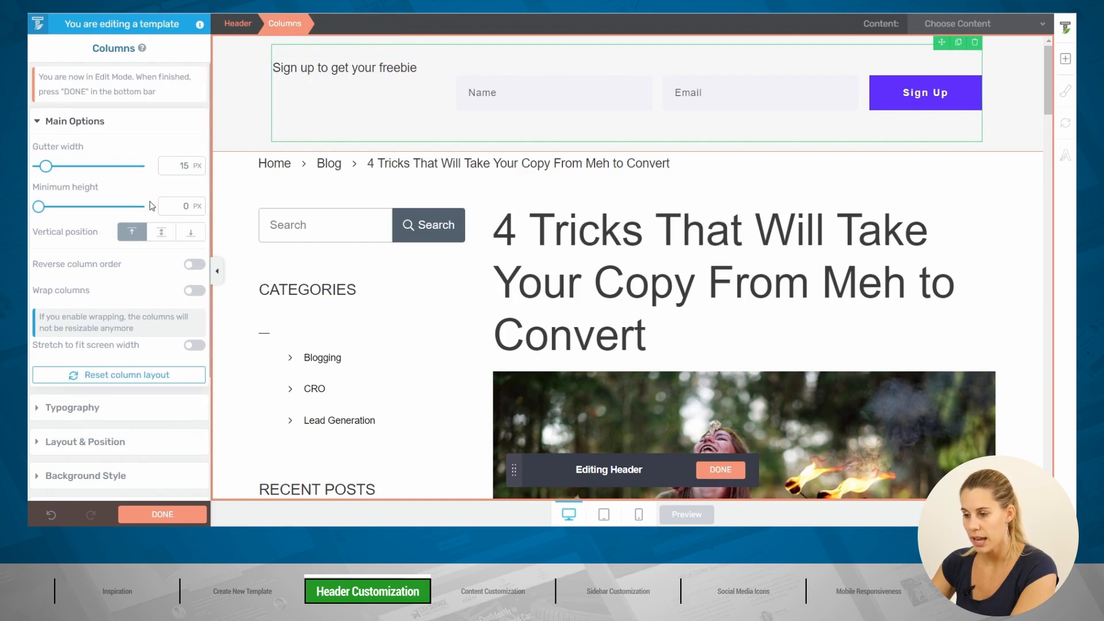
pyautogui.click(162, 236)
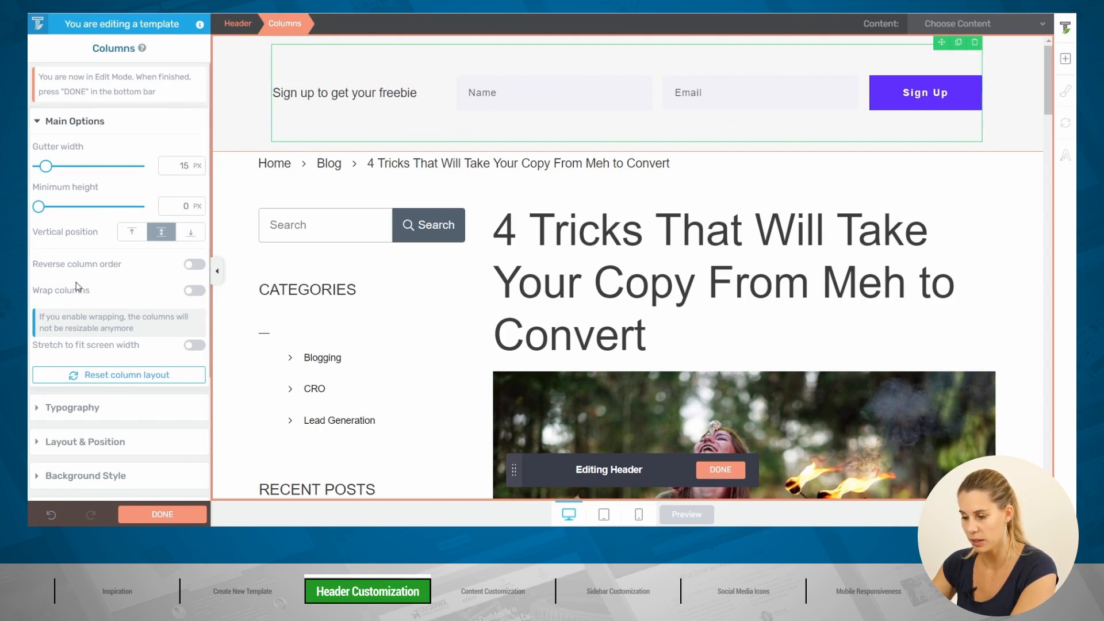
pyautogui.scroll(-3, 78, 286)
pyautogui.click(112, 316)
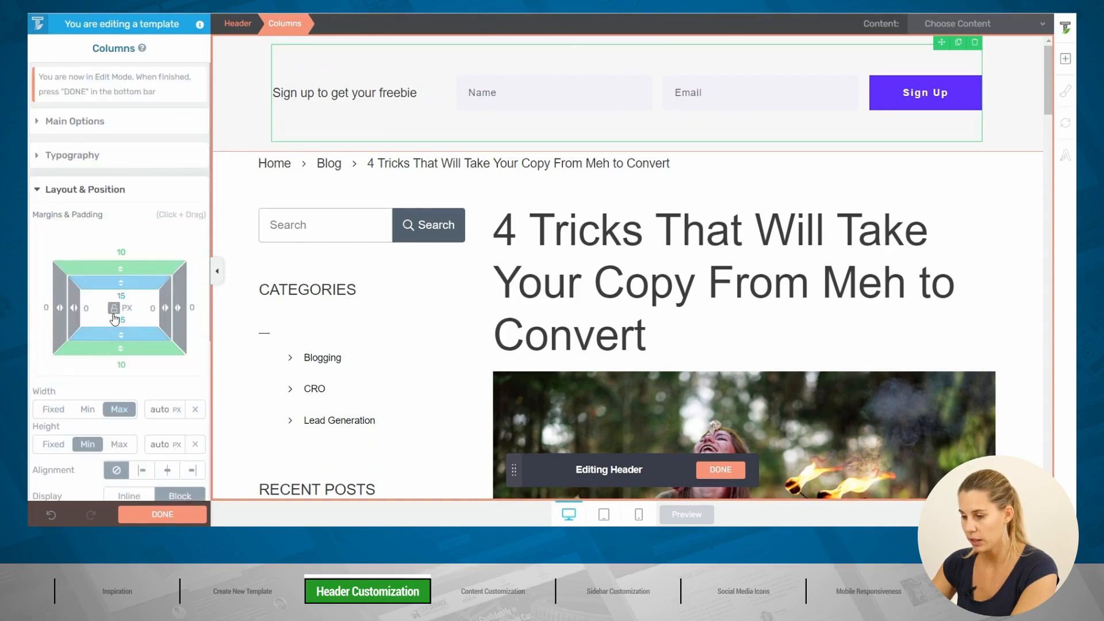
pyautogui.write('0')
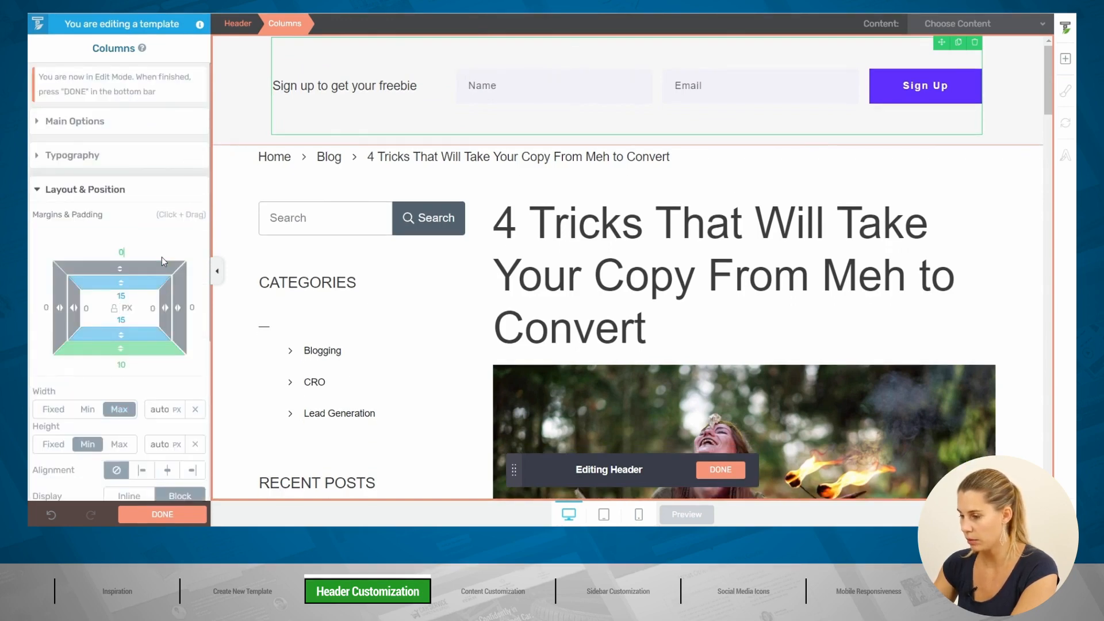
pyautogui.click(140, 361)
pyautogui.write('0')
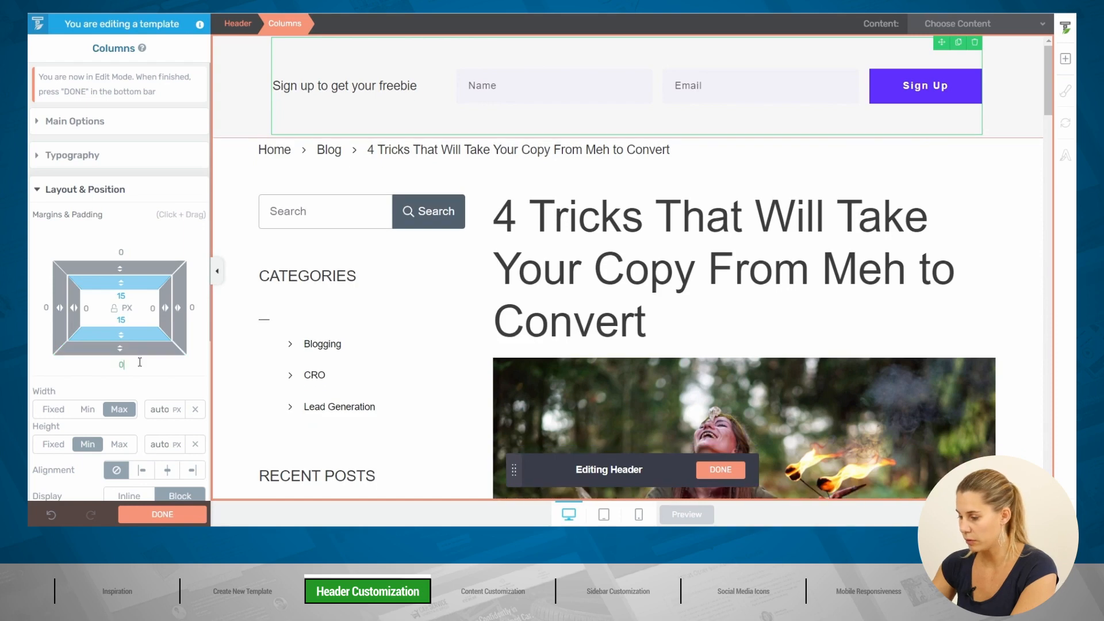
pyautogui.click(139, 296)
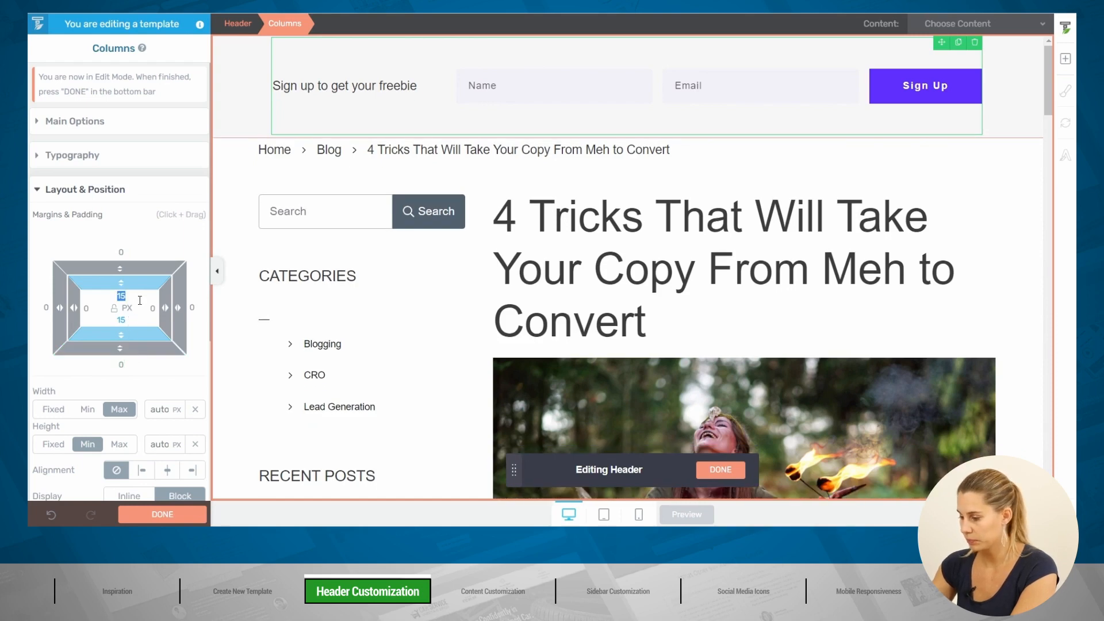
pyautogui.write('00')
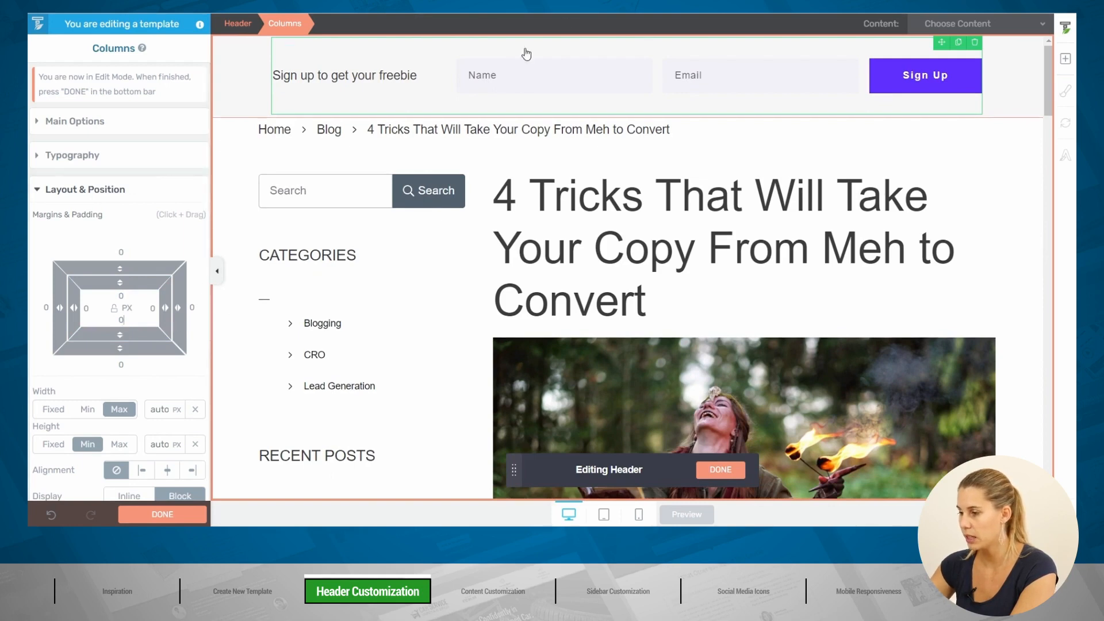
# Step: Set the opt-in form's top and bottom margins to 10 px
pyautogui.click(511, 67)
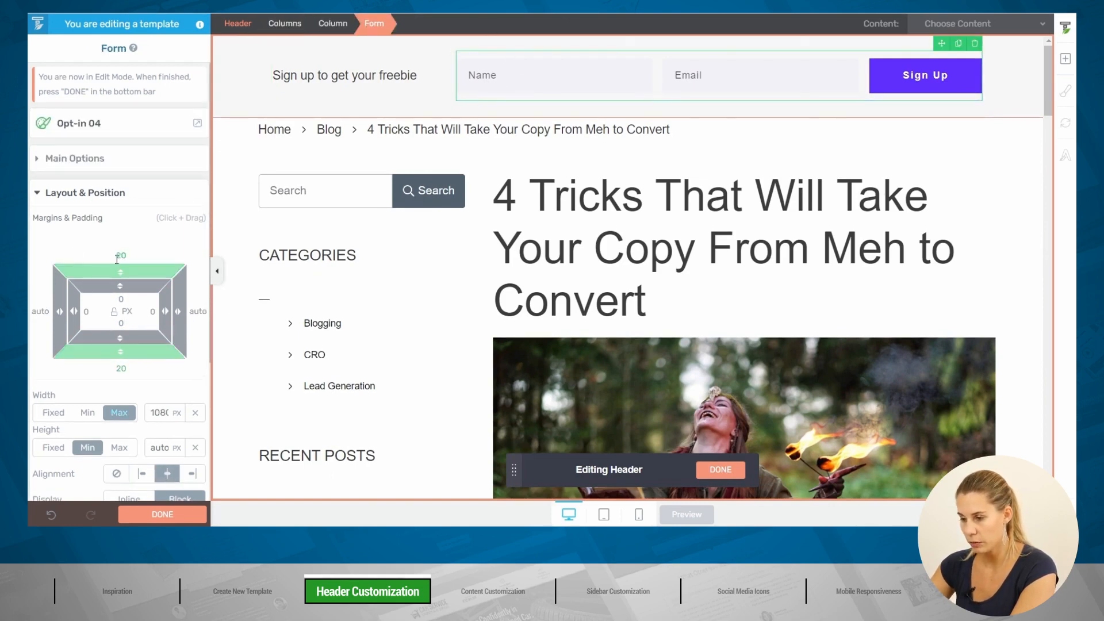
pyautogui.click(139, 261)
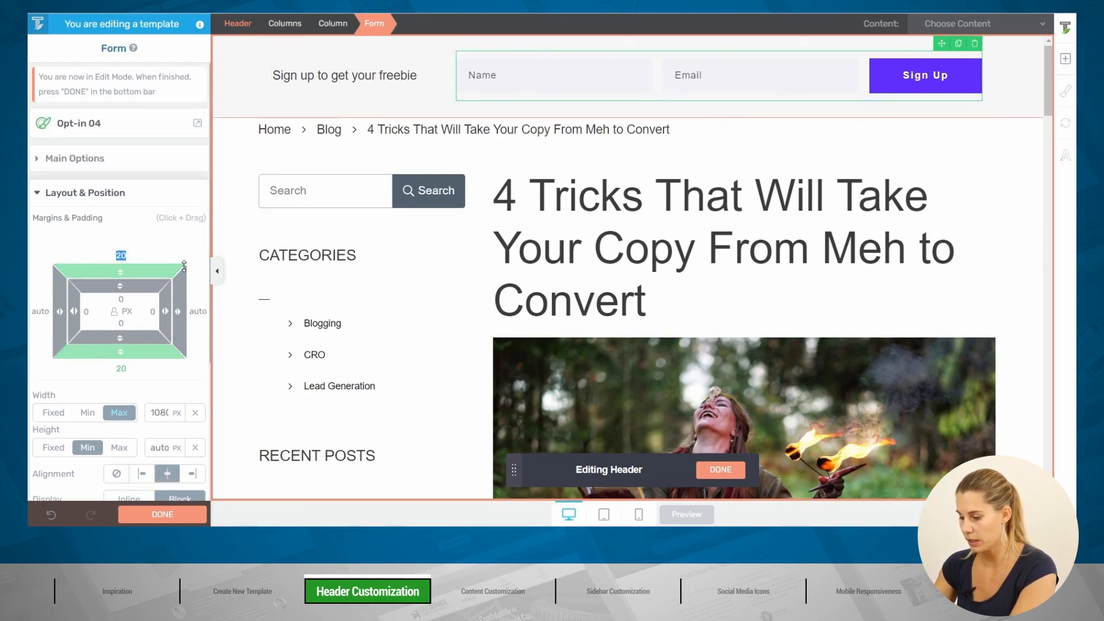
pyautogui.write('10')
pyautogui.click(142, 369)
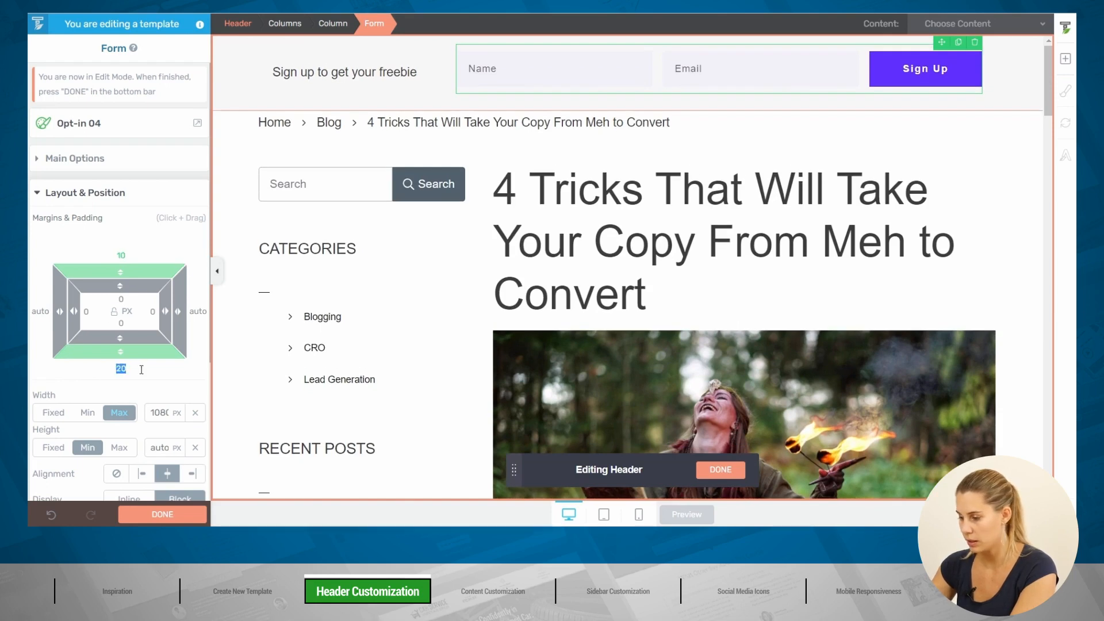
pyautogui.write('10')
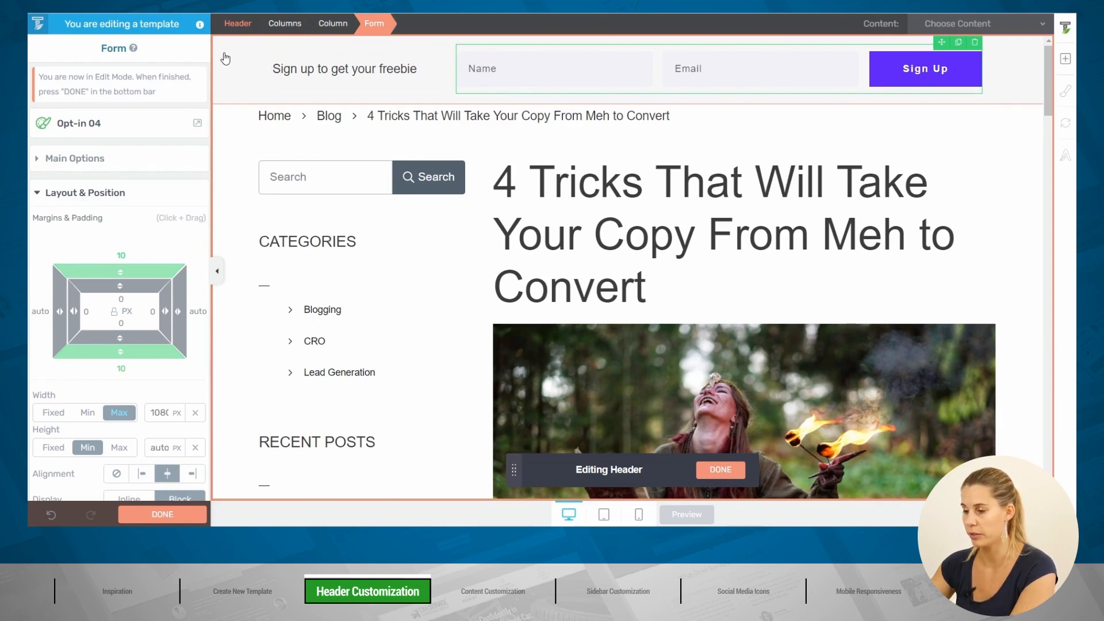
pyautogui.click(218, 271)
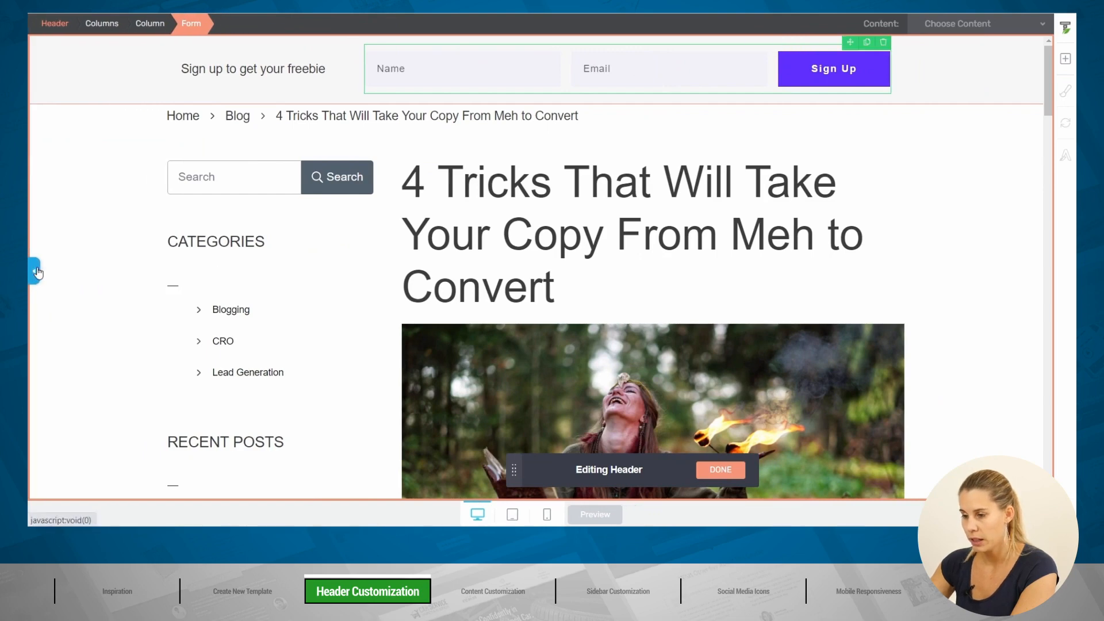
pyautogui.click(36, 271)
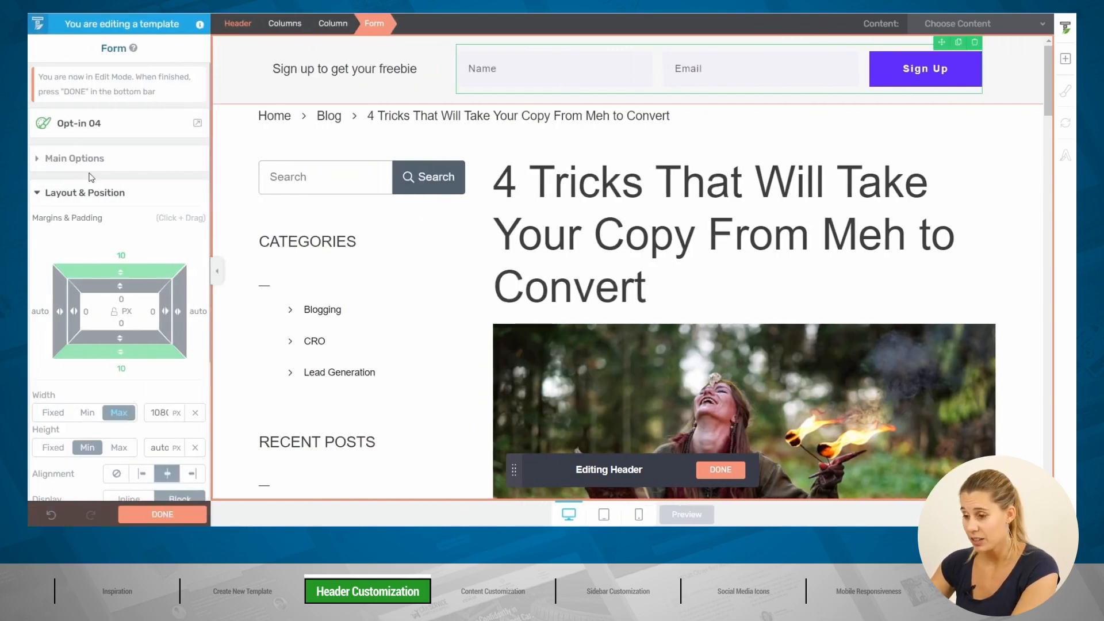
# Step: Make the header sticky on scroll and finish header editing
pyautogui.click(239, 24)
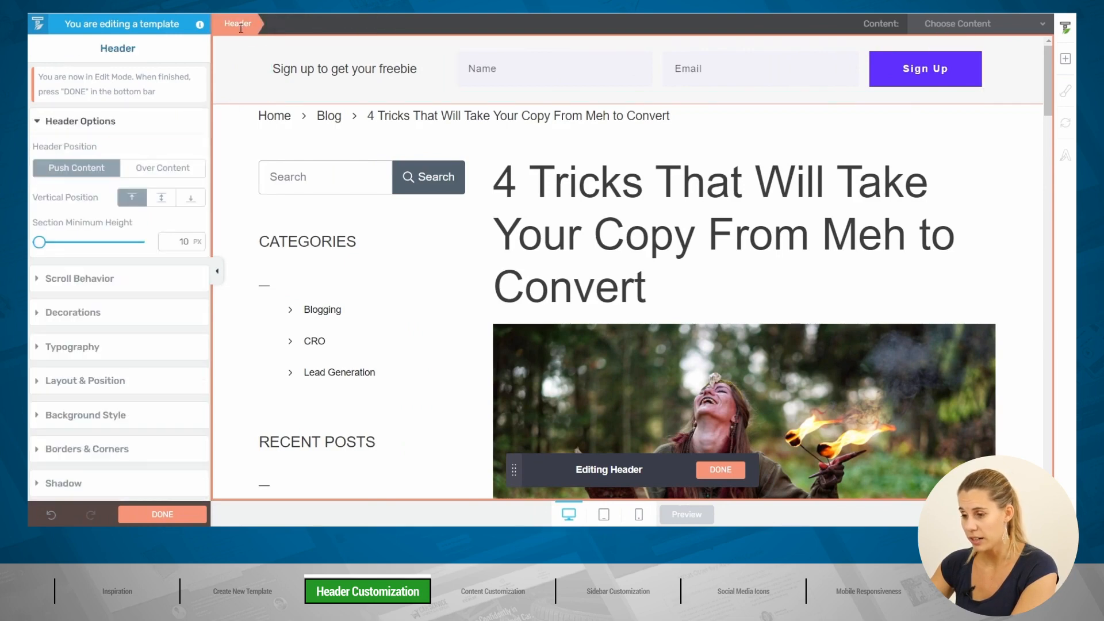
pyautogui.click(93, 279)
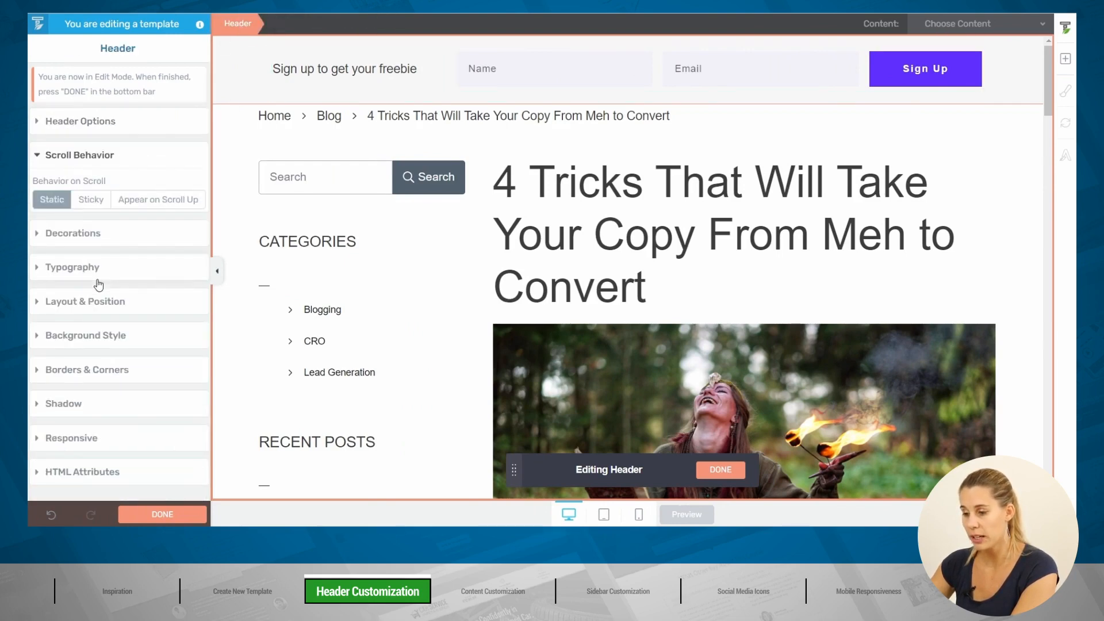
pyautogui.click(91, 201)
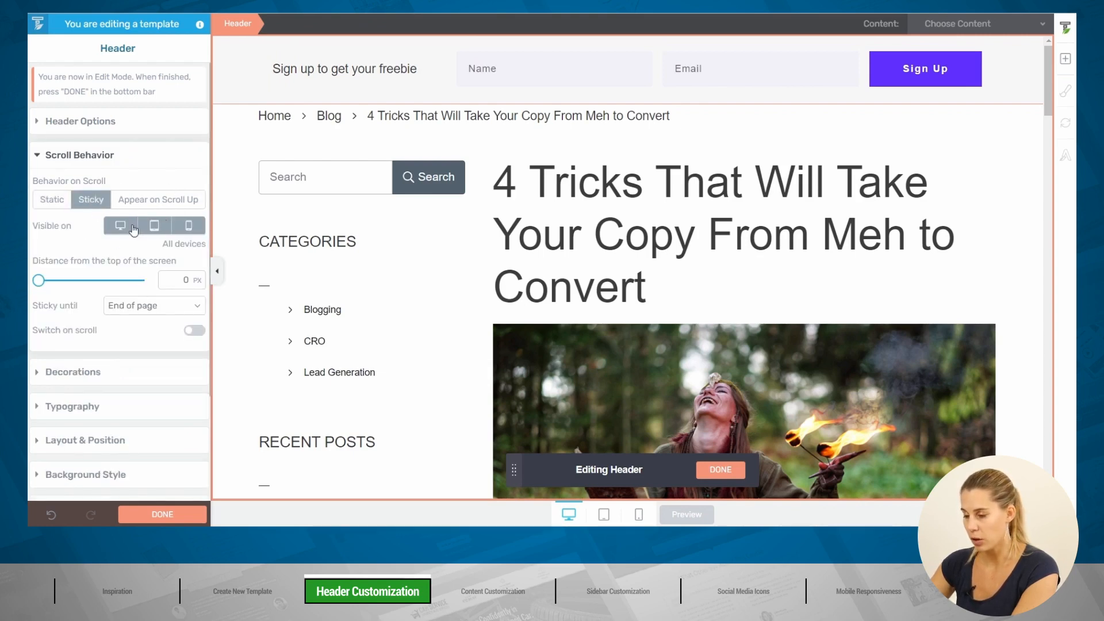
pyautogui.click(155, 515)
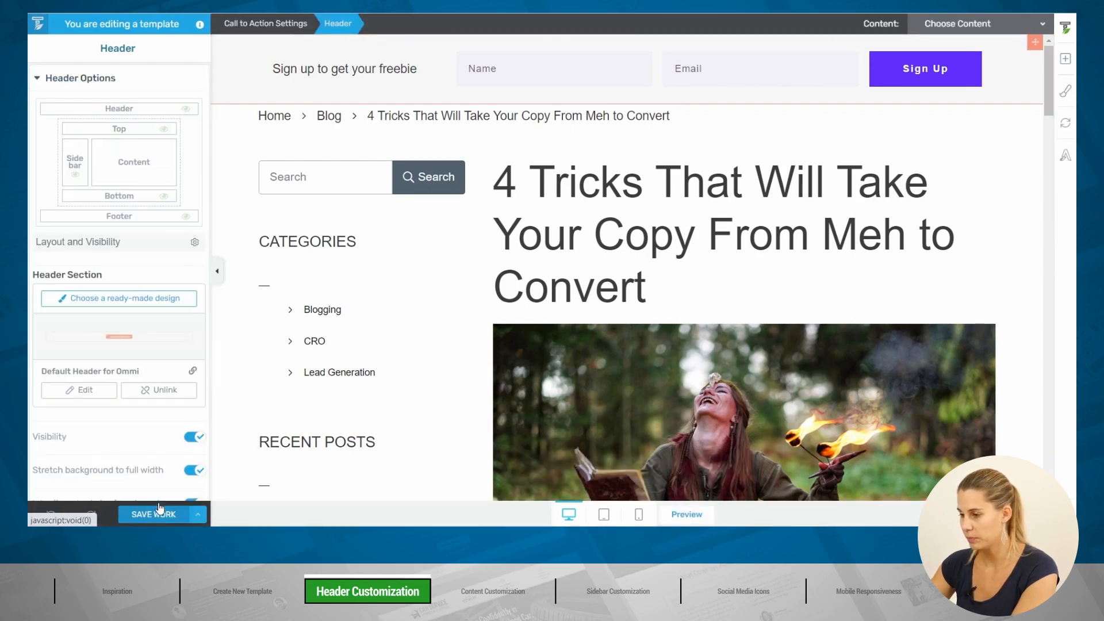
pyautogui.click(685, 514)
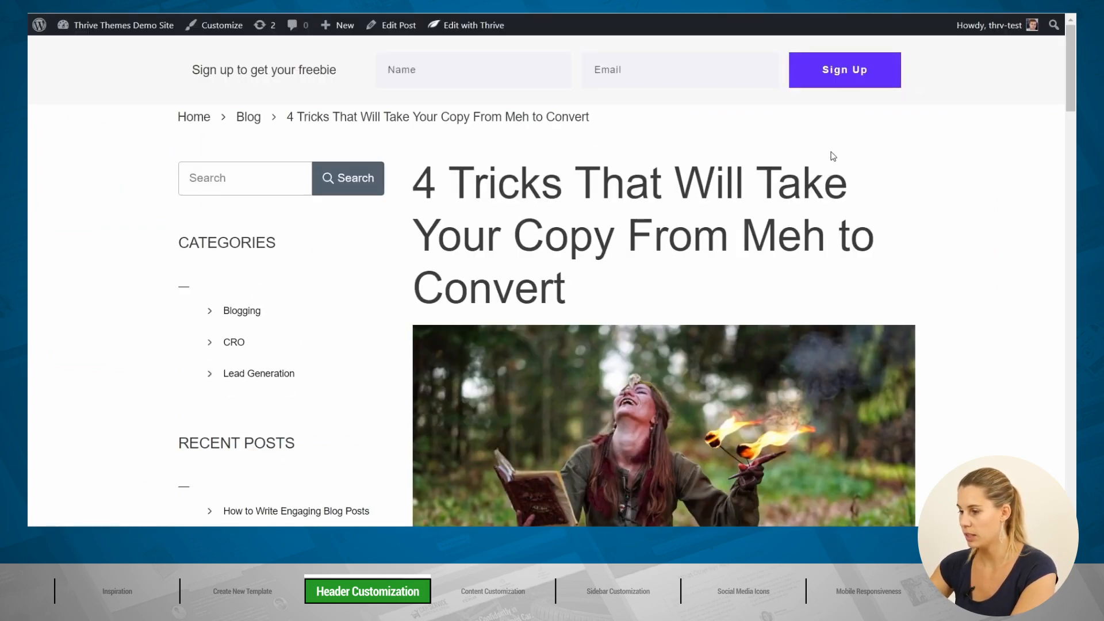
pyautogui.scroll(-3, 834, 155)
pyautogui.scroll(-8, 836, 154)
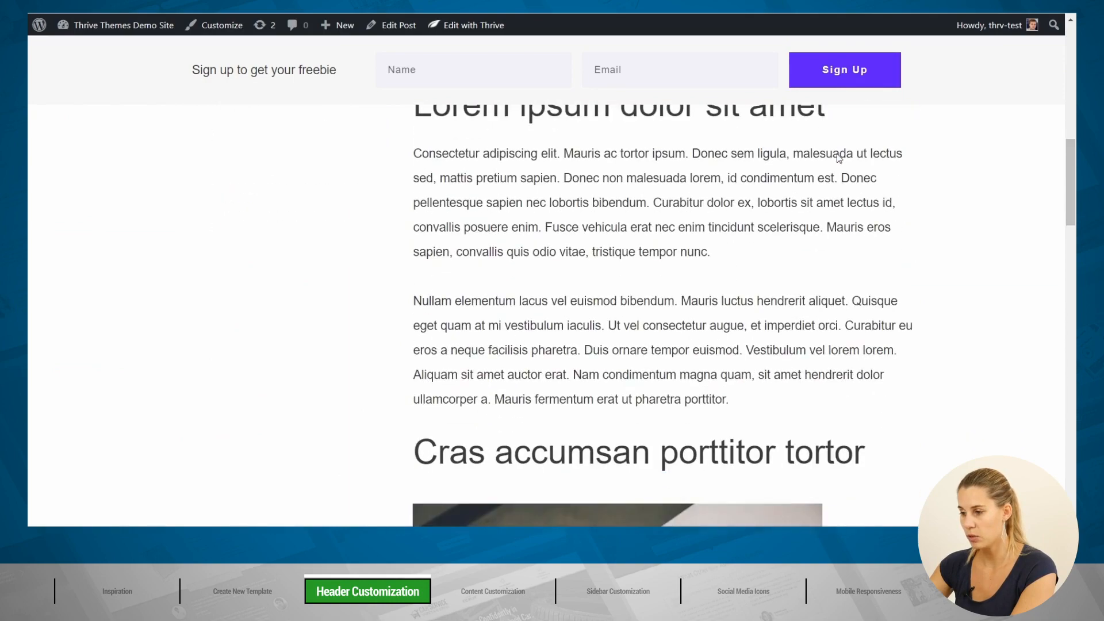
pyautogui.scroll(11, 836, 153)
pyautogui.scroll(4, 837, 153)
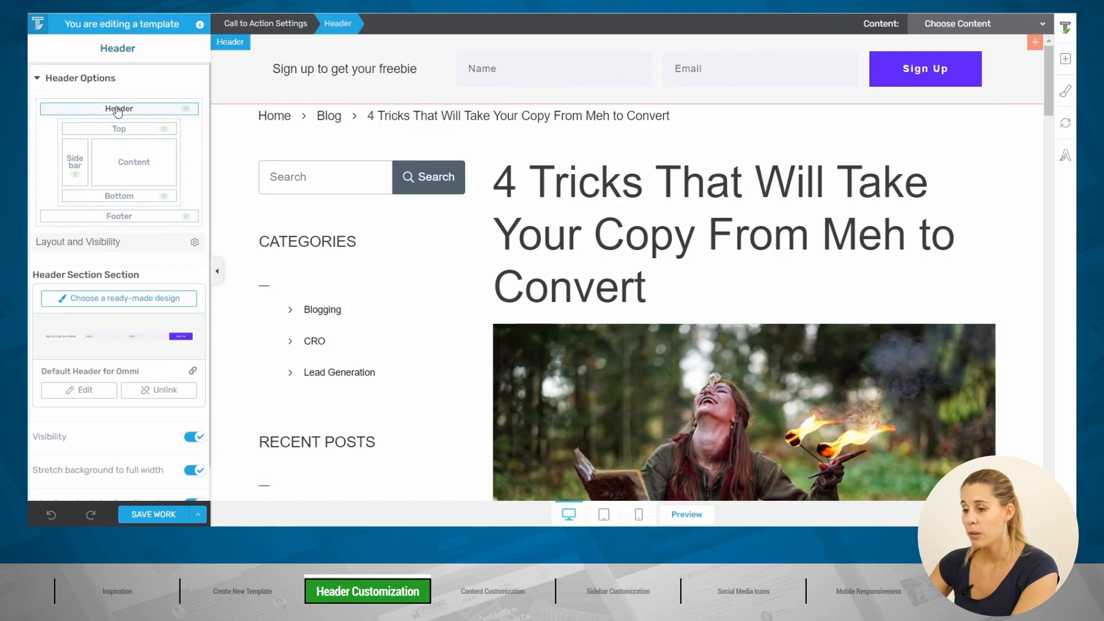
pyautogui.scroll(-4, 468, 165)
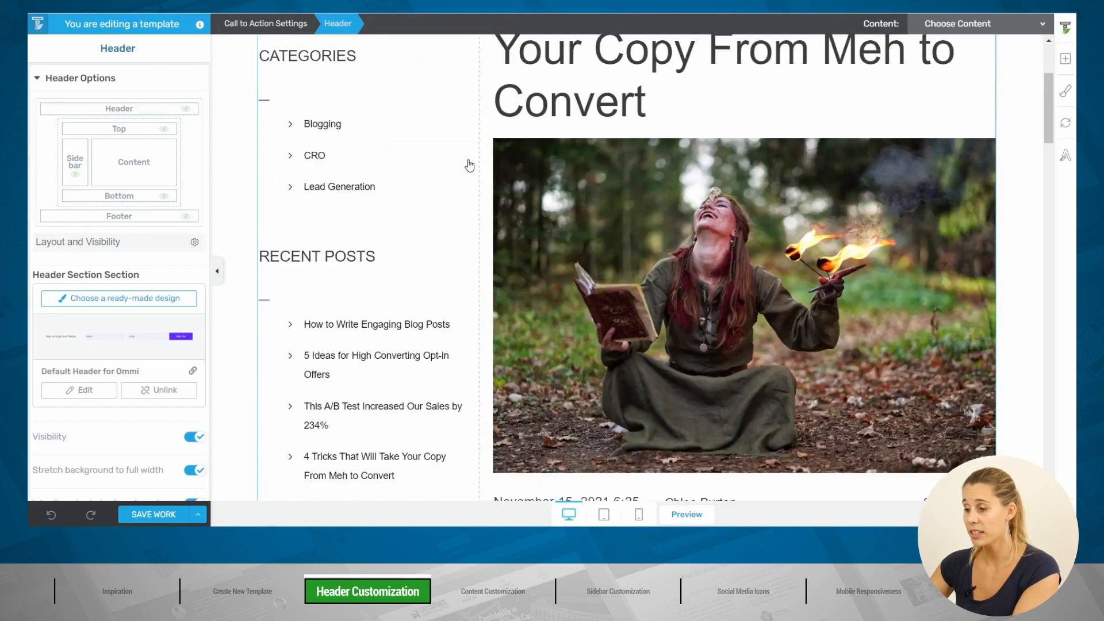
pyautogui.scroll(4, 467, 165)
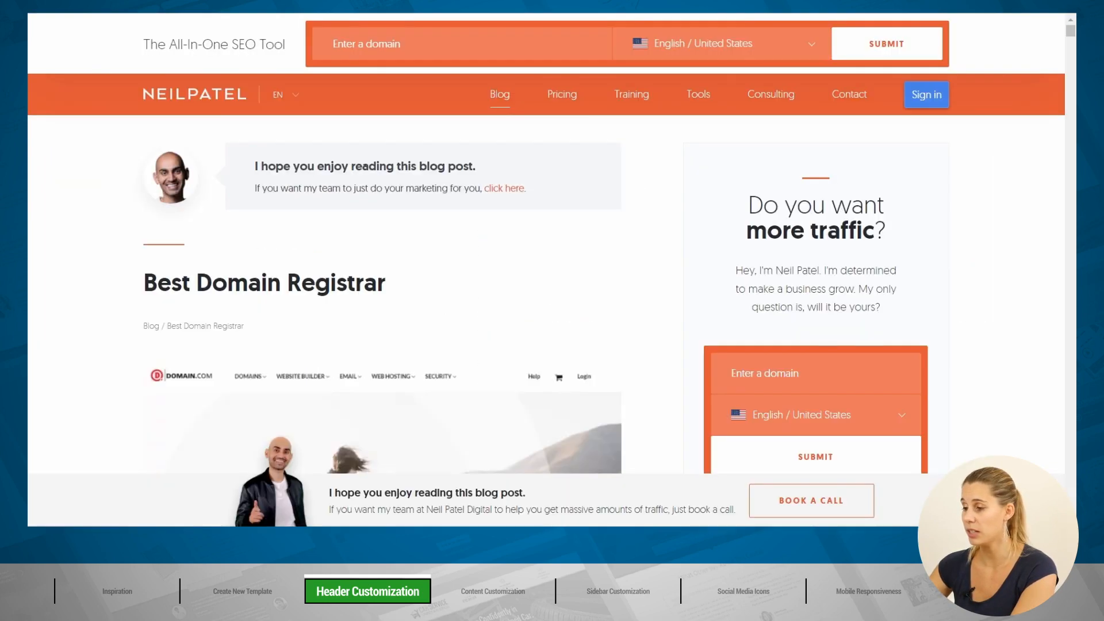
pyautogui.scroll(-2, 504, 118)
pyautogui.scroll(2, 504, 118)
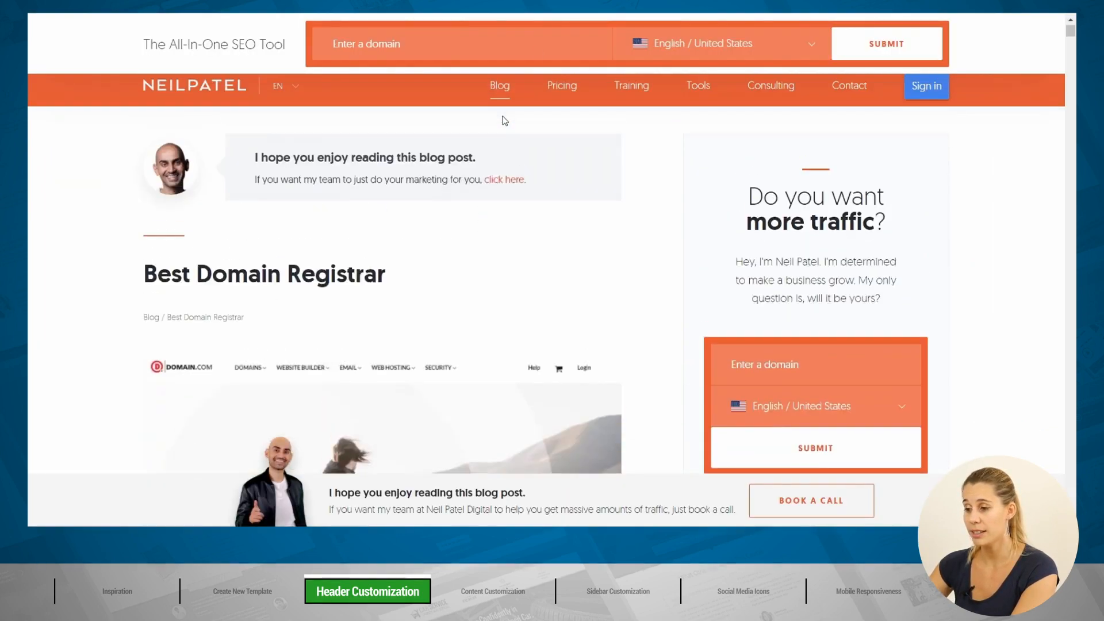
pyautogui.scroll(-3, 539, 140)
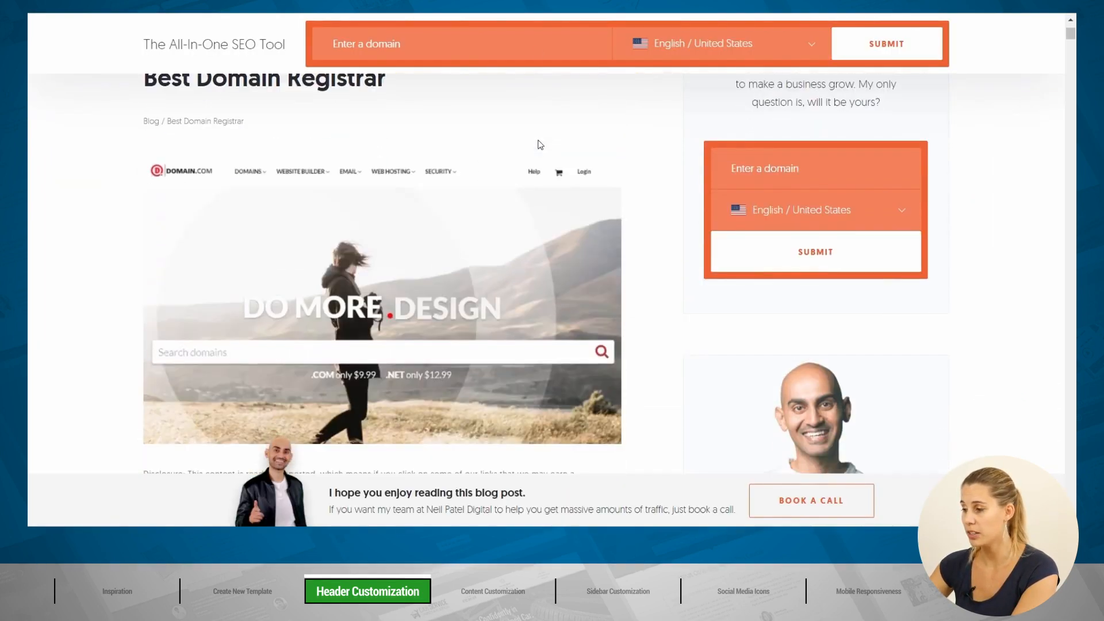
pyautogui.scroll(3, 539, 141)
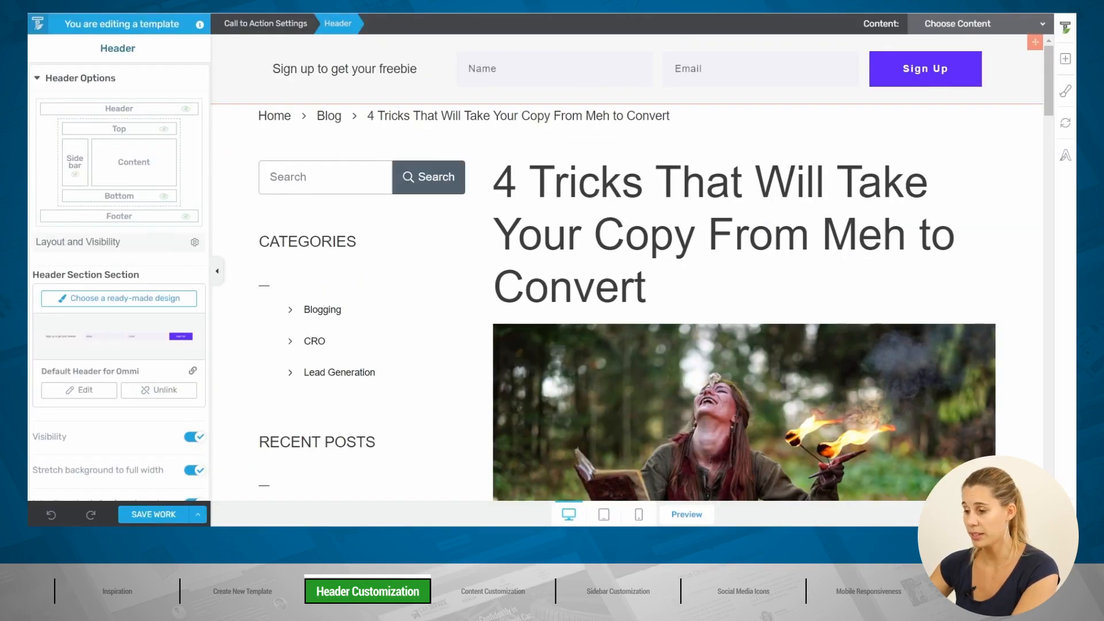
# Step: Move the breadcrumbs from the Top Section to below the post title, leaving the section empty
pyautogui.click(102, 131)
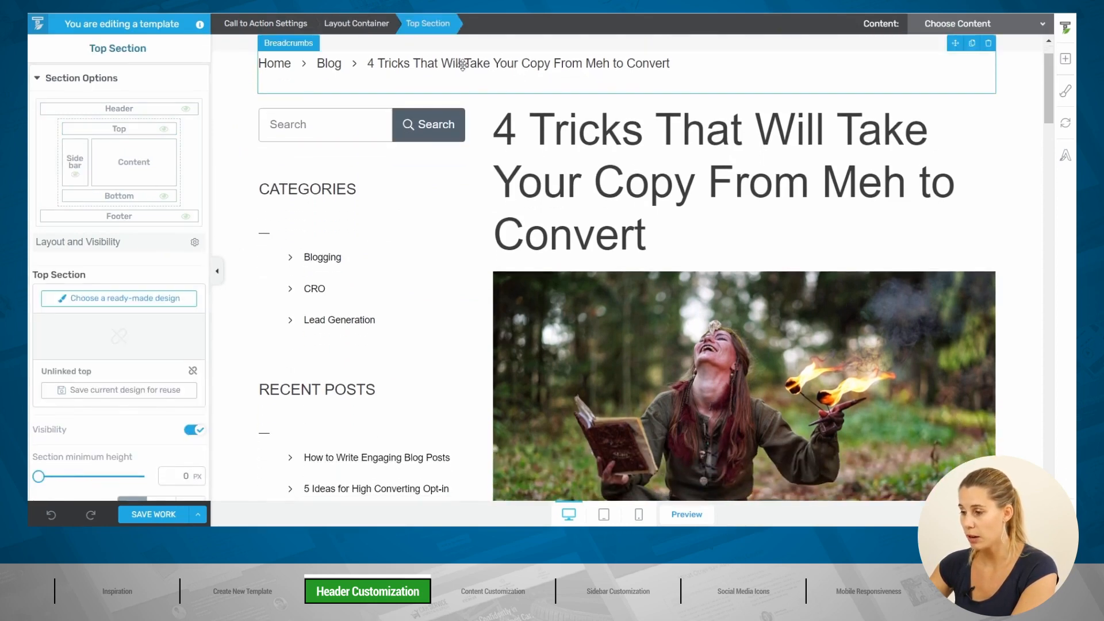
pyautogui.click(464, 64)
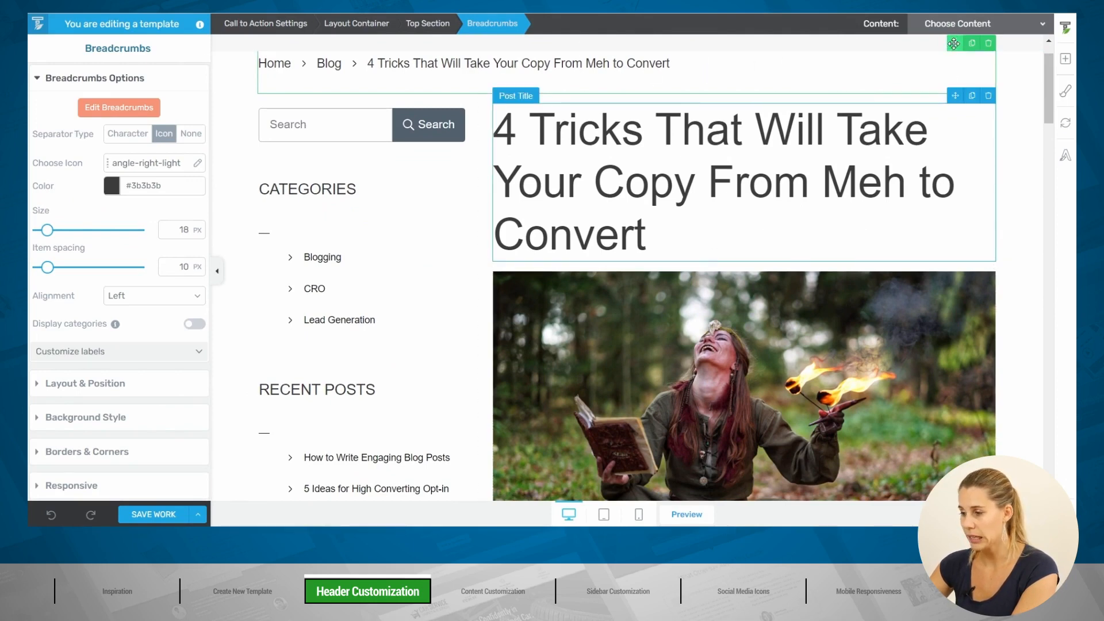
pyautogui.moveTo(953, 43); pyautogui.dragTo(674, 302)
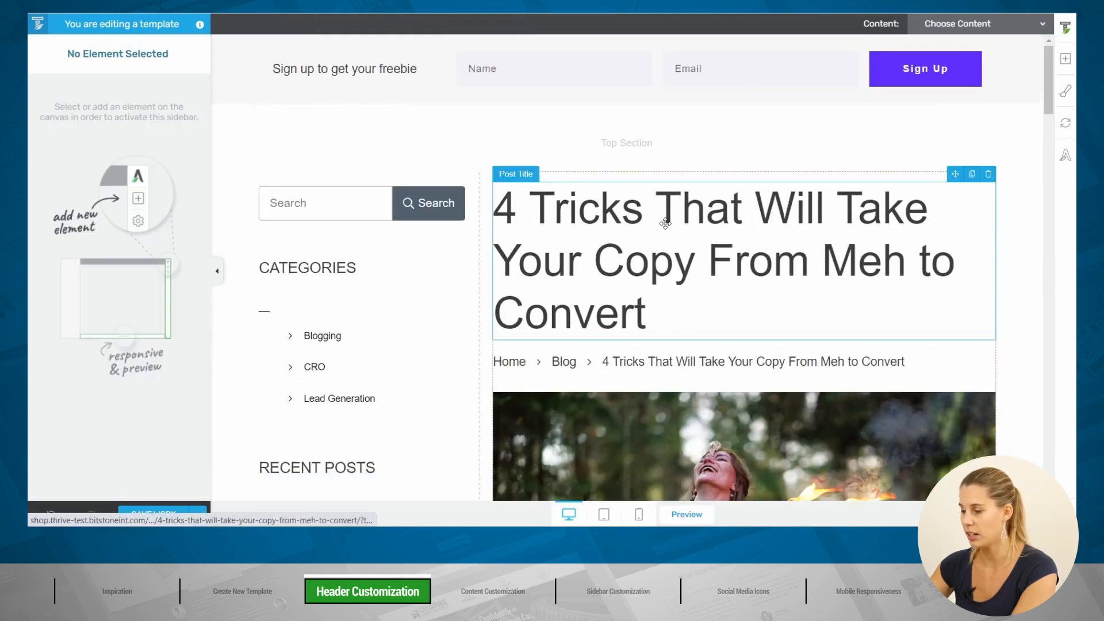
pyautogui.click(448, 134)
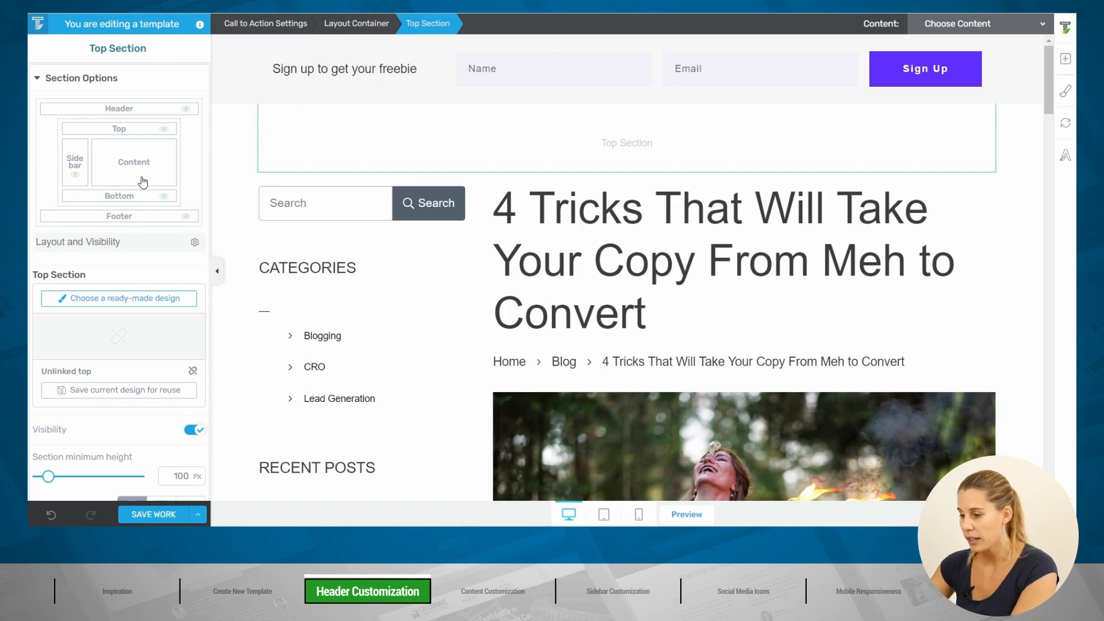
# Step: Give the Top Section an Electric Violet (#612eff) background colour
pyautogui.scroll(-4, 148, 262)
pyautogui.scroll(-2, 147, 265)
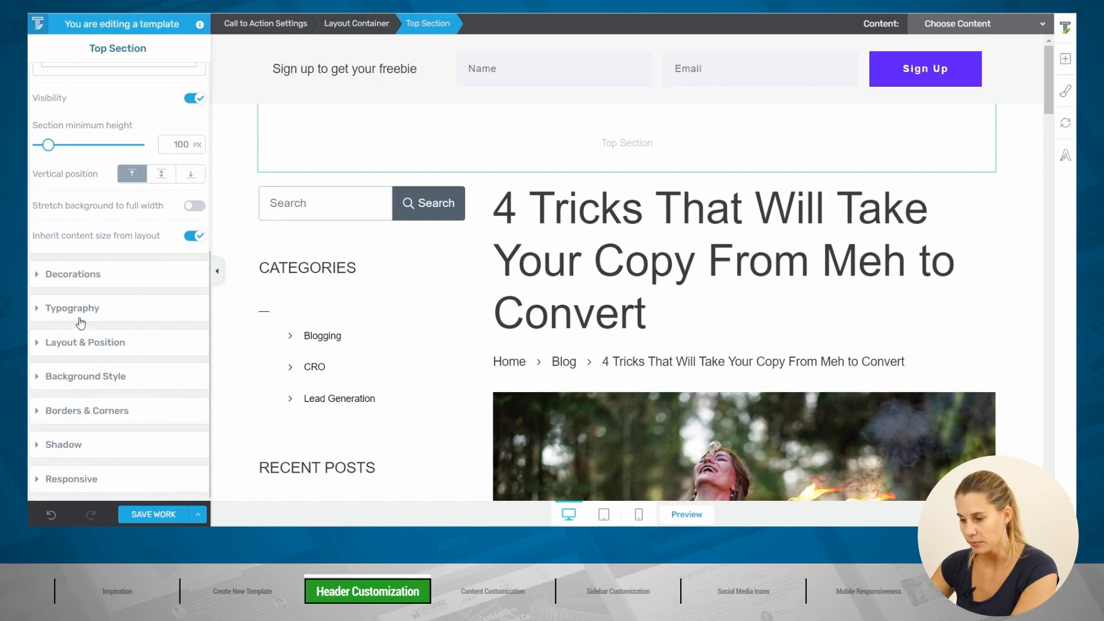
pyautogui.click(89, 377)
pyautogui.click(49, 297)
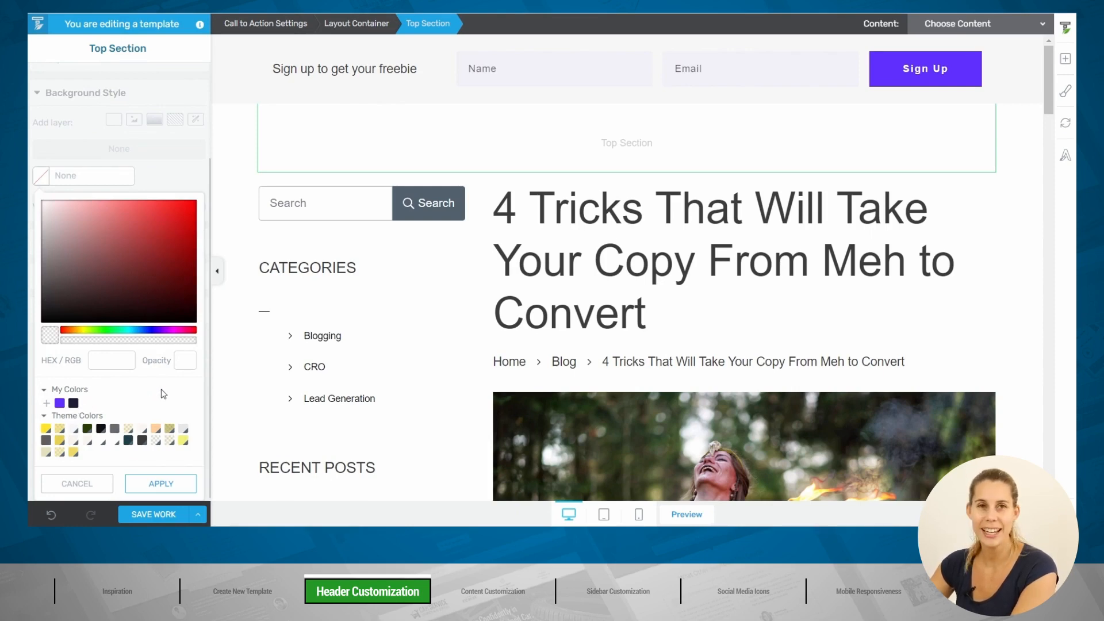
pyautogui.click(60, 403)
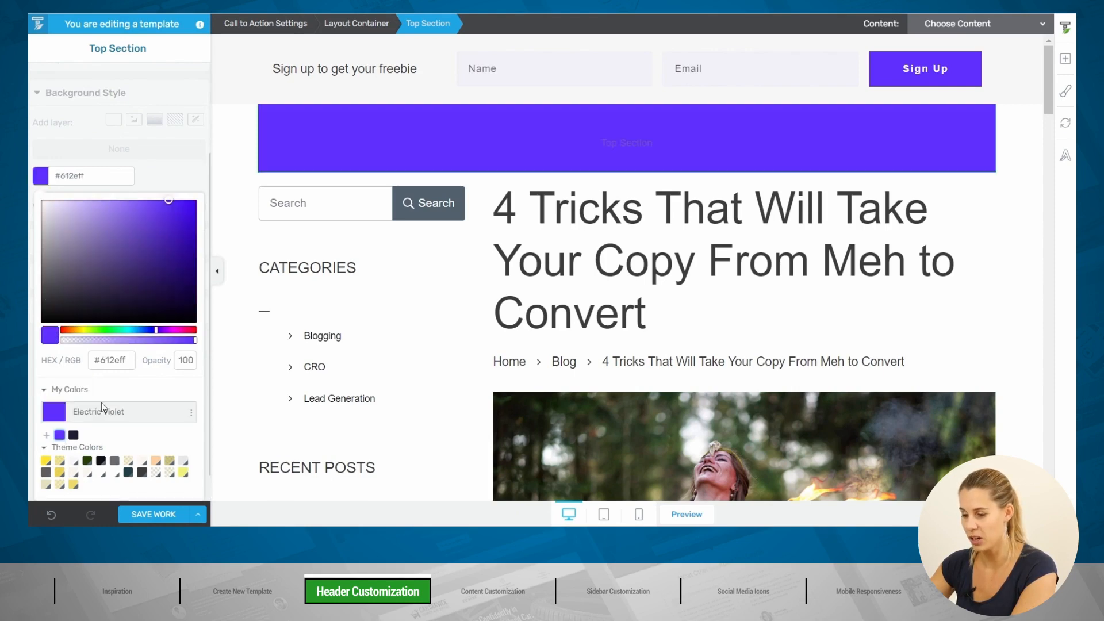
pyautogui.scroll(-3, 154, 488)
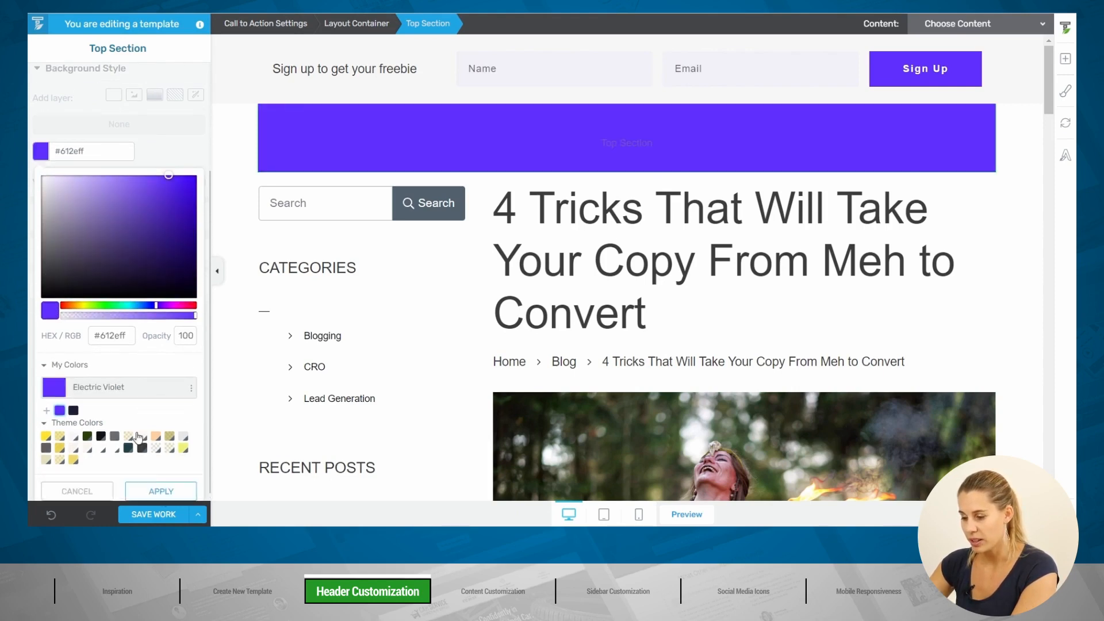
pyautogui.click(161, 482)
pyautogui.click(216, 274)
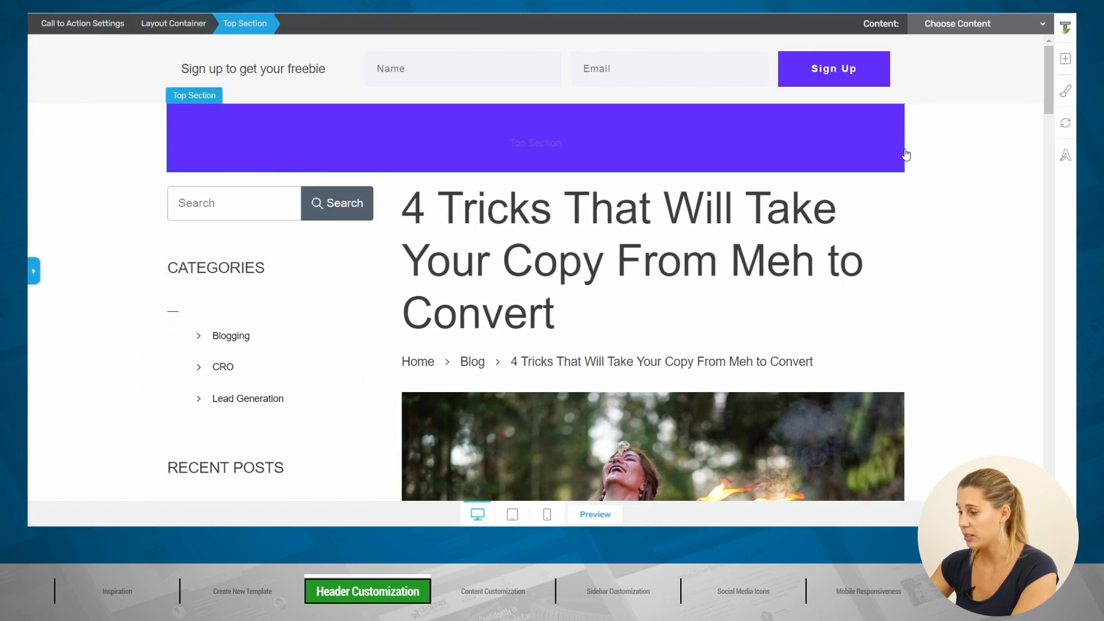
pyautogui.click(33, 273)
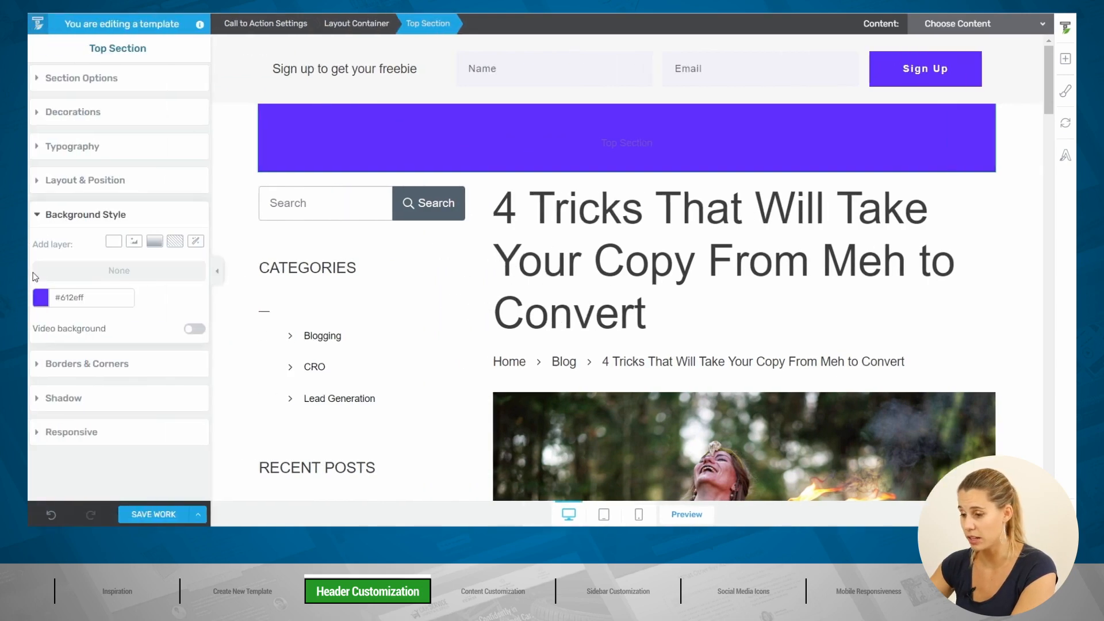
# Step: Turn on Stretch background to full width so the violet band spans the page
pyautogui.click(290, 126)
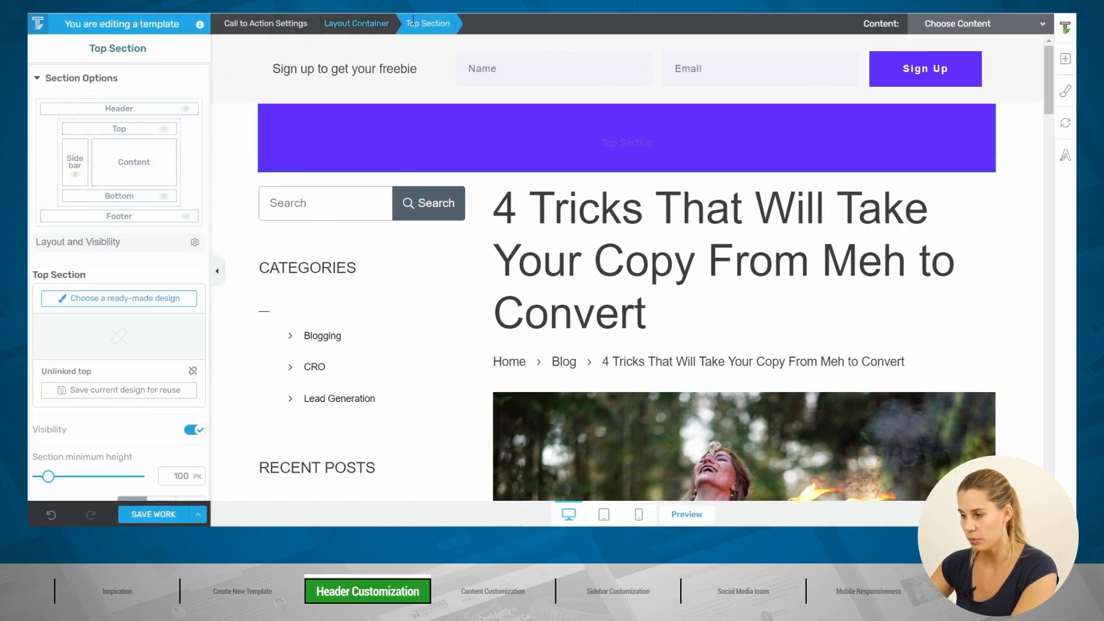
pyautogui.scroll(-3, 139, 257)
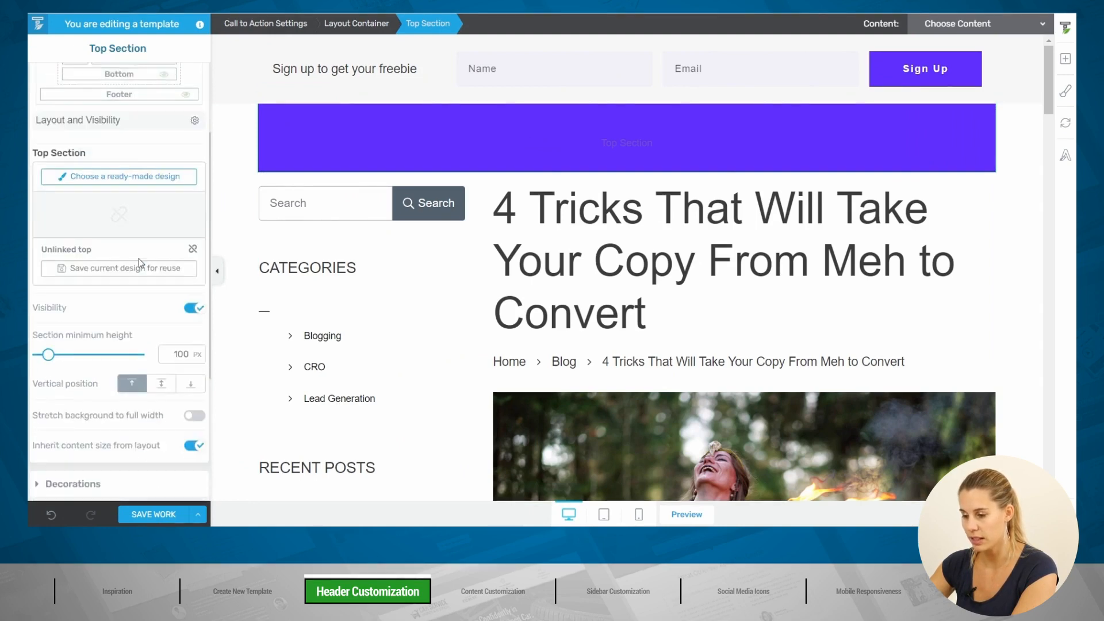
pyautogui.scroll(-2, 133, 268)
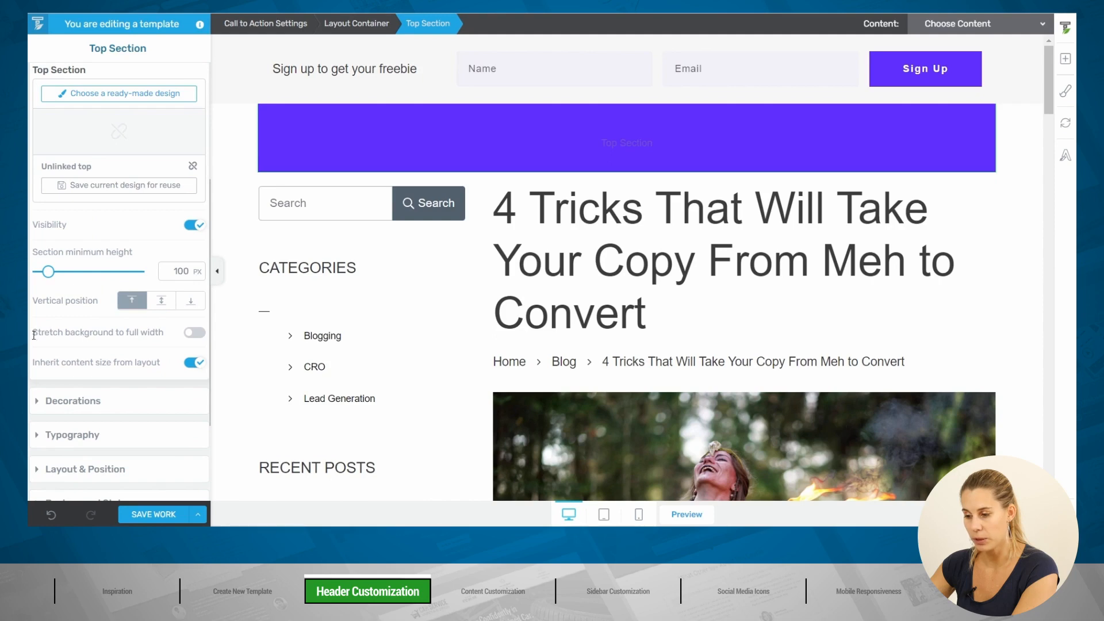
pyautogui.moveTo(34, 335); pyautogui.dragTo(170, 336)
pyautogui.click(160, 349)
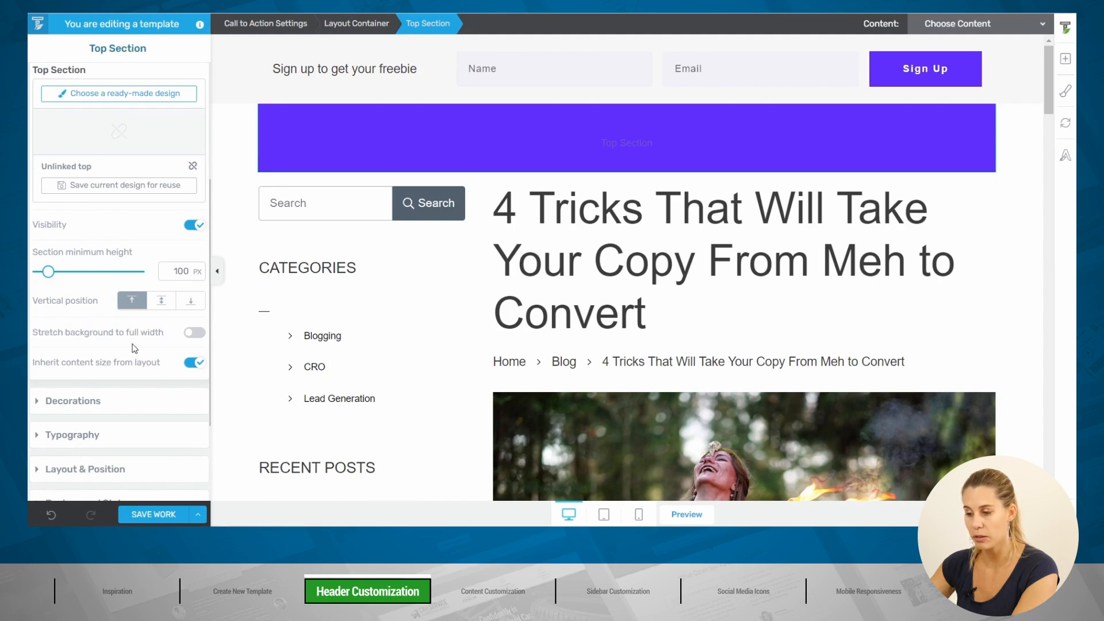
pyautogui.click(200, 340)
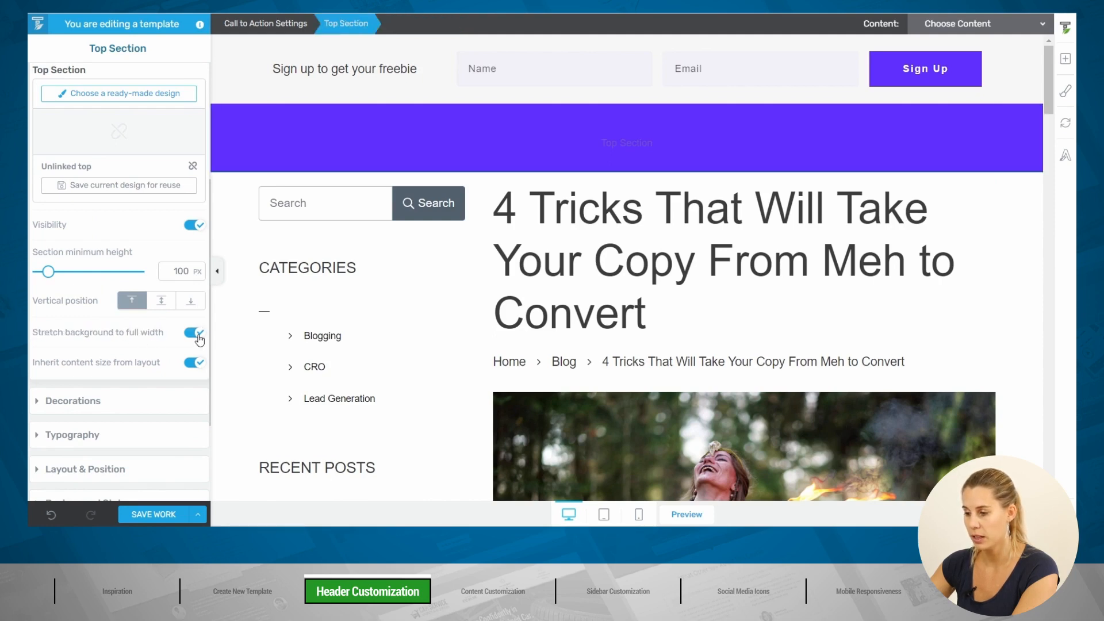
pyautogui.click(217, 271)
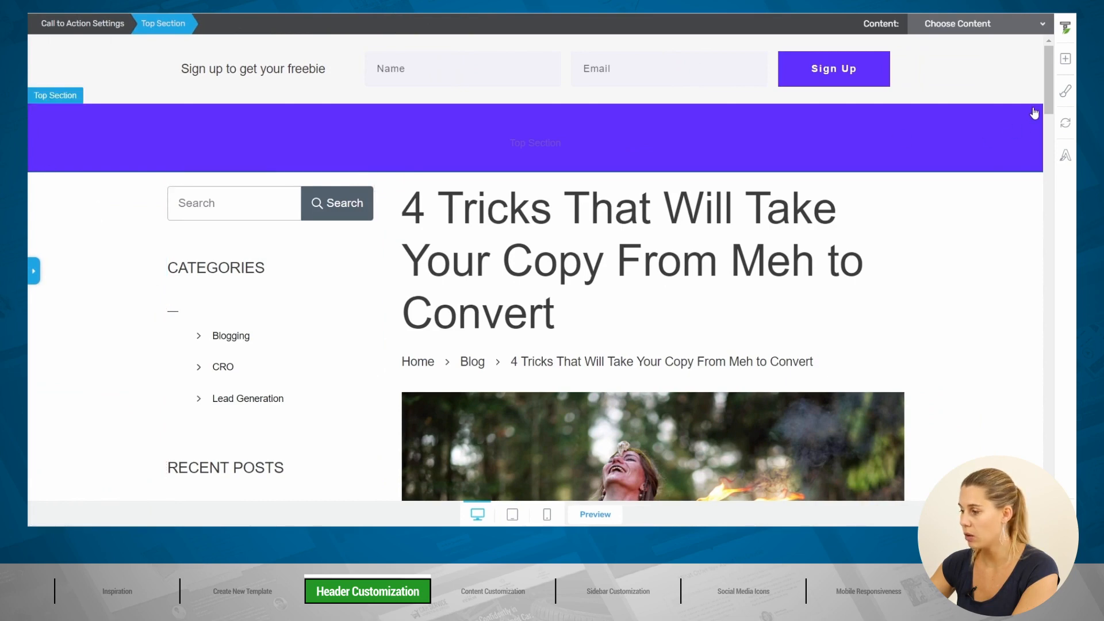
pyautogui.click(34, 271)
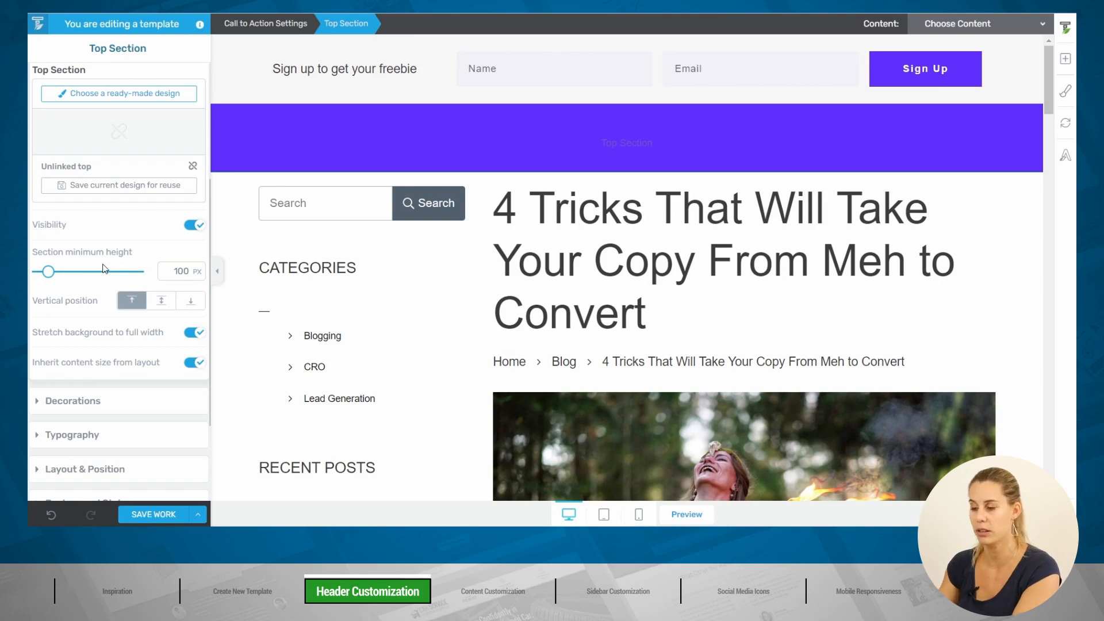
pyautogui.click(383, 168)
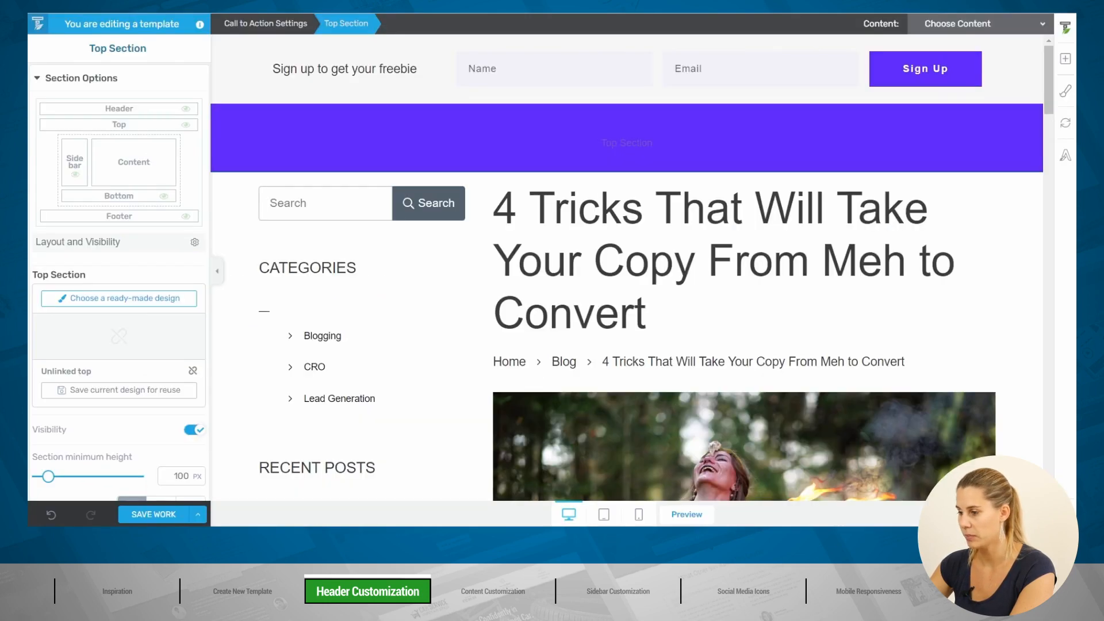
# Step: Add a Logo element to the violet Top Section and switch it to the white Light variation
pyautogui.click(1068, 58)
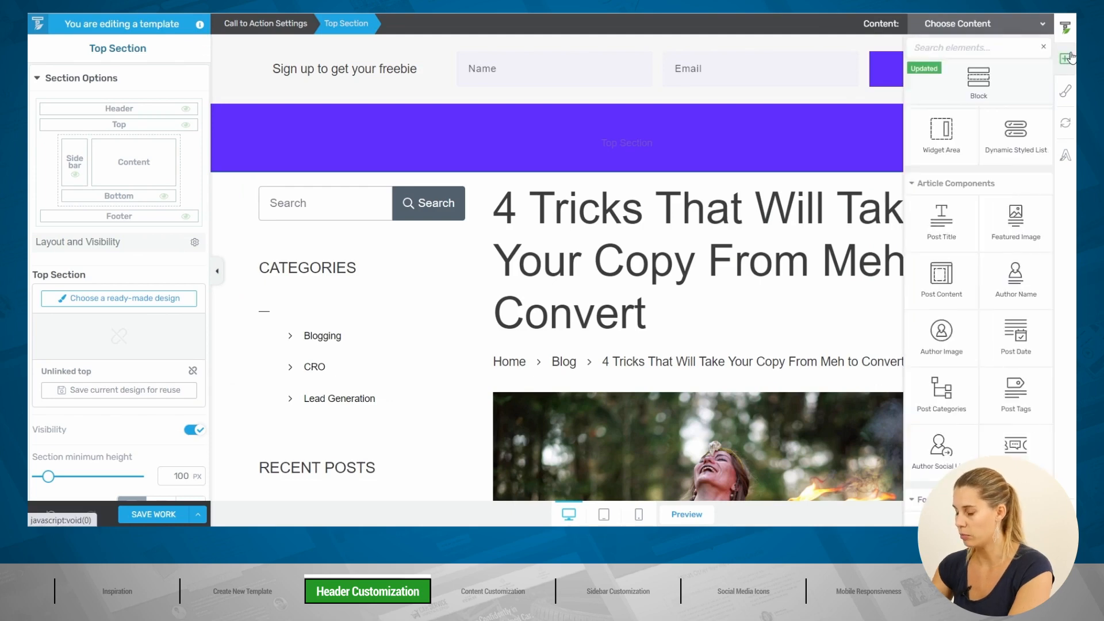
pyautogui.write('log')
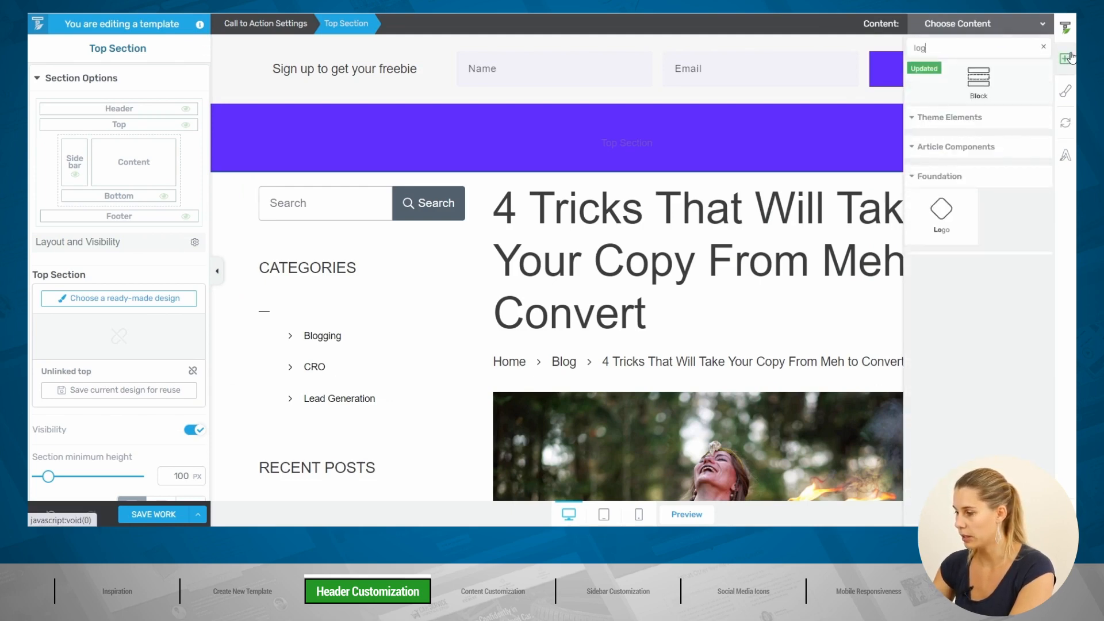
pyautogui.moveTo(940, 164); pyautogui.dragTo(553, 156)
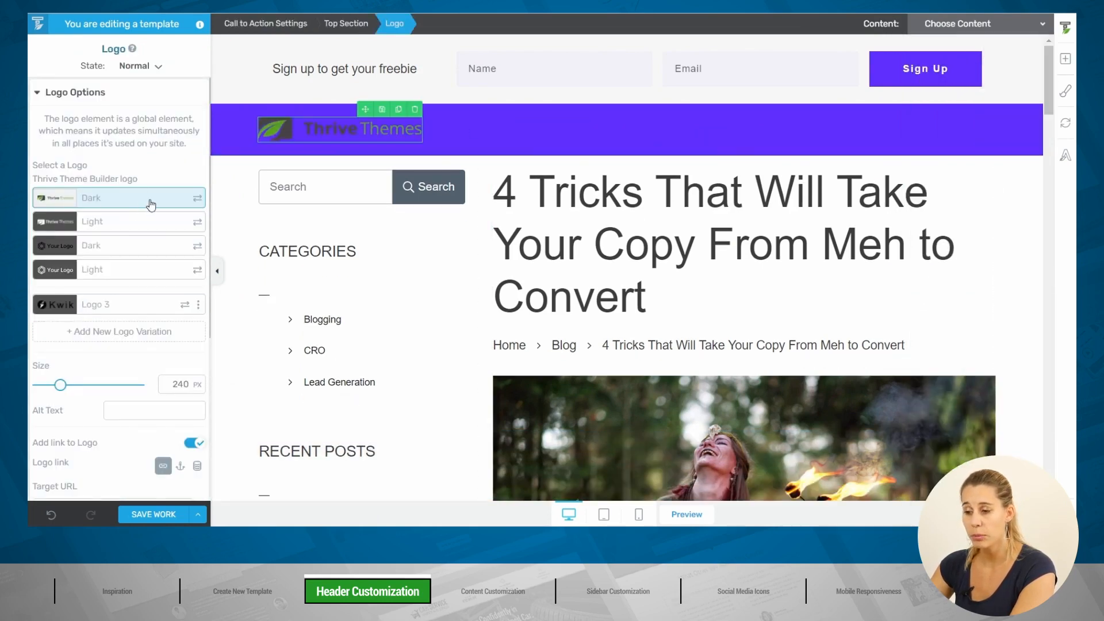
pyautogui.click(86, 224)
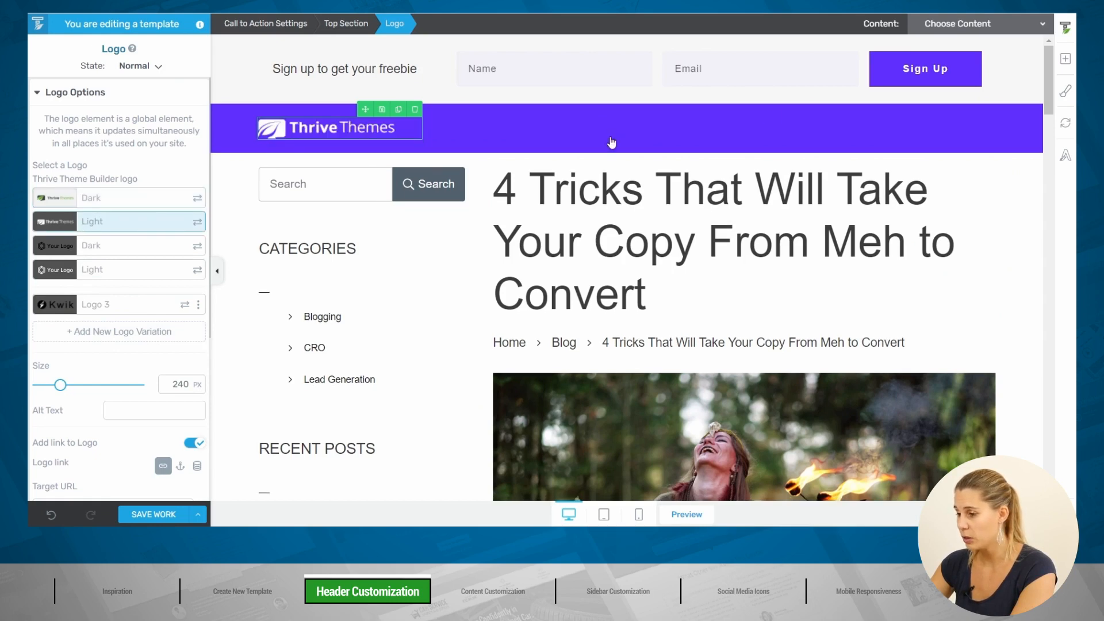
# Step: Drag a Custom Menu element into the Top Section beside the logo
pyautogui.click(1065, 58)
pyautogui.write('cus')
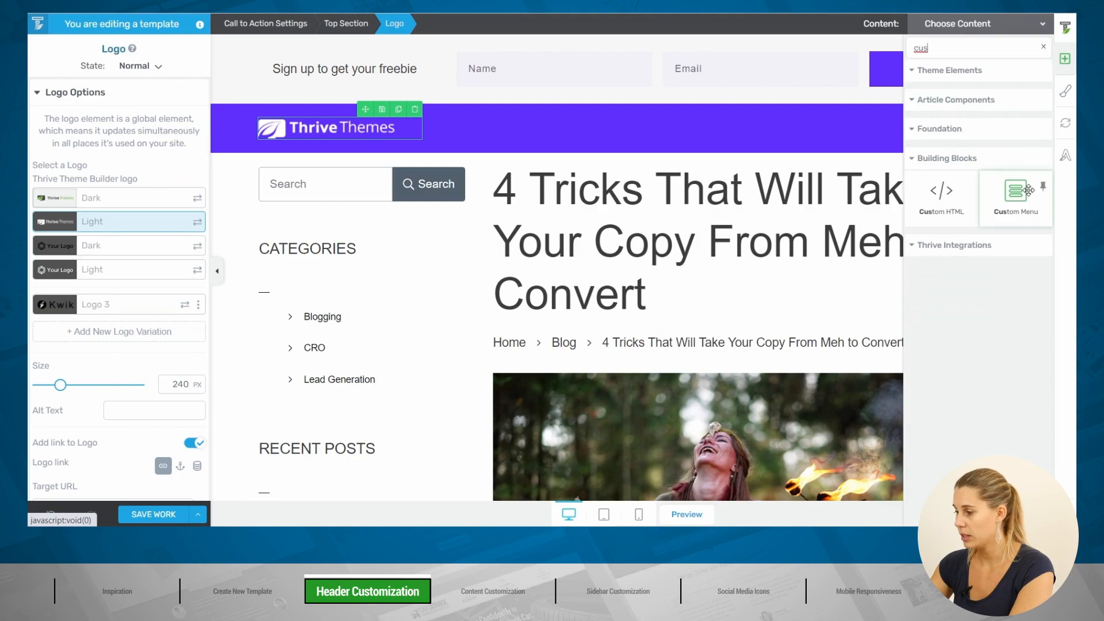
pyautogui.moveTo(1020, 190); pyautogui.dragTo(423, 132)
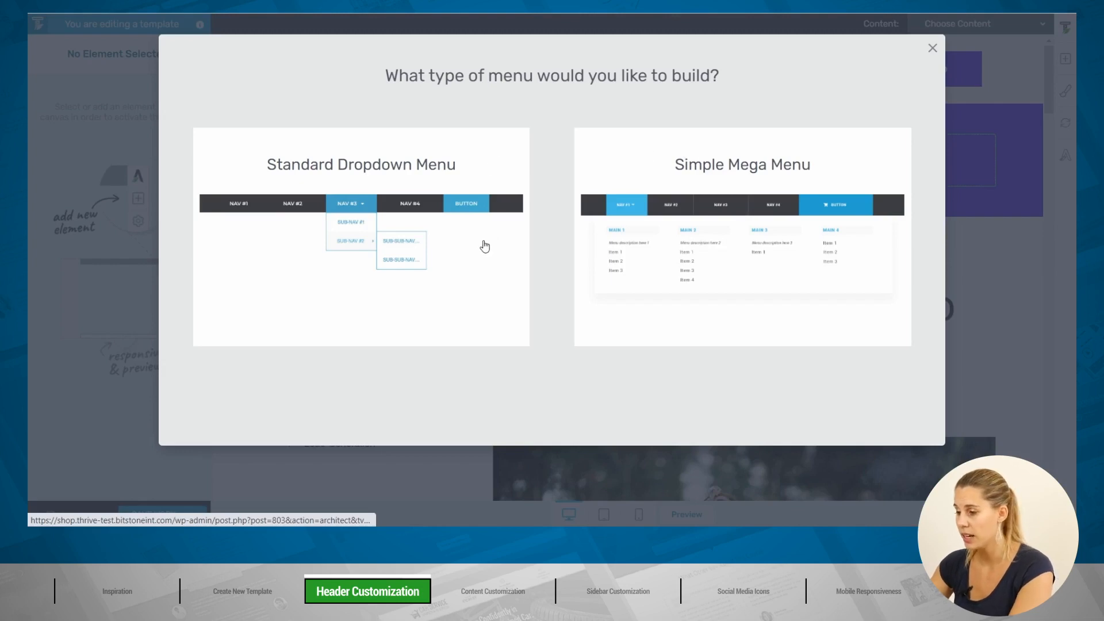
# Step: Insert a Standard Dropdown menu from the Basic template (Nav #1–#4) and save the work
pyautogui.click(482, 246)
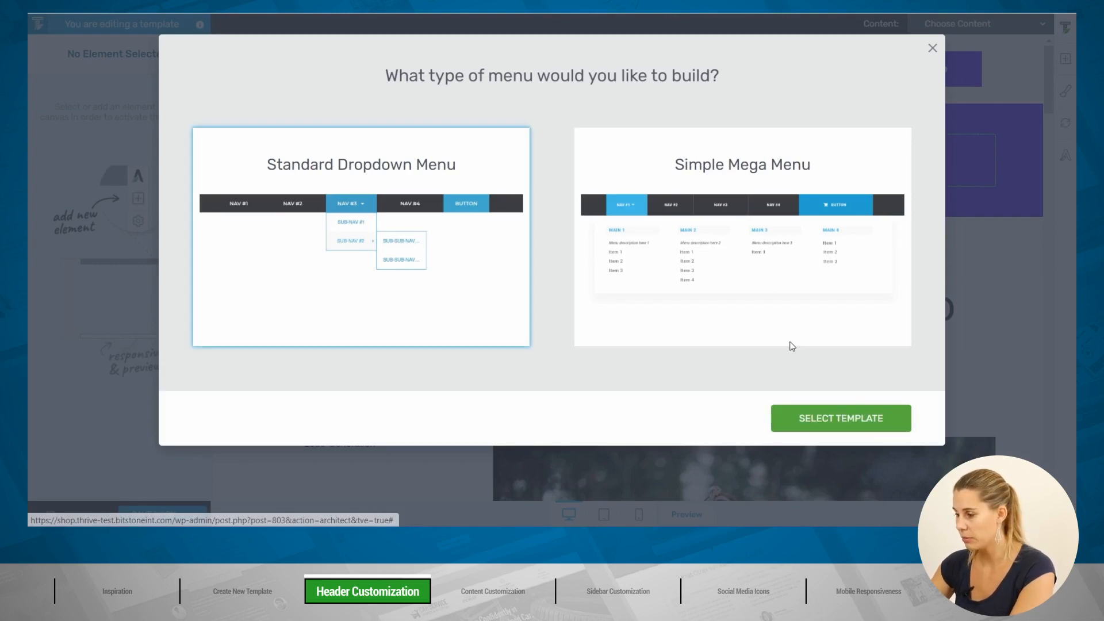
pyautogui.click(872, 419)
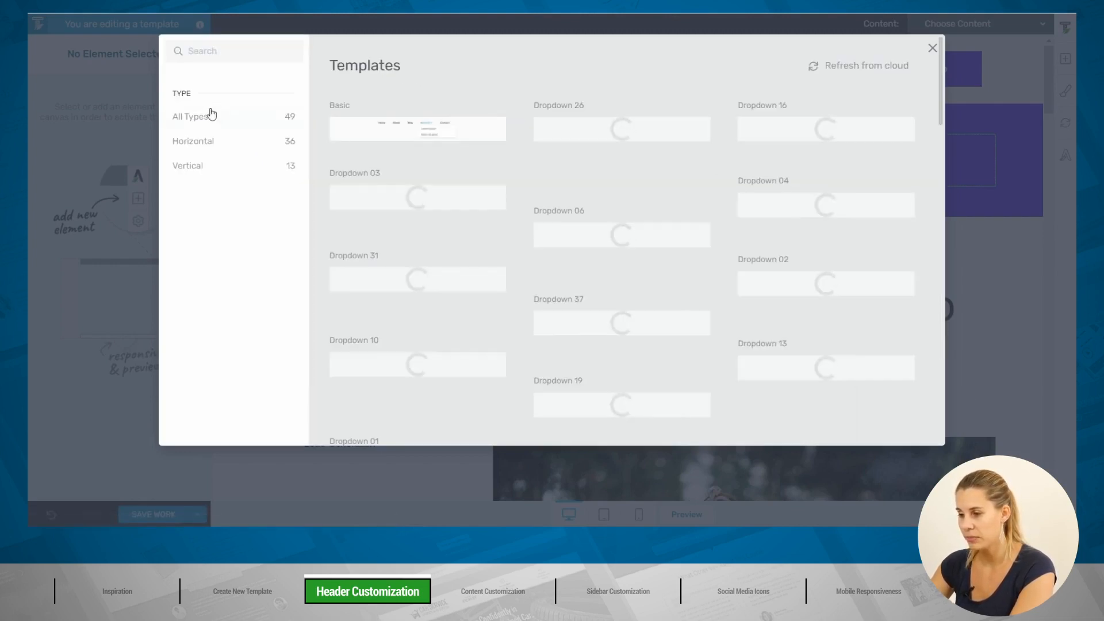
pyautogui.click(356, 134)
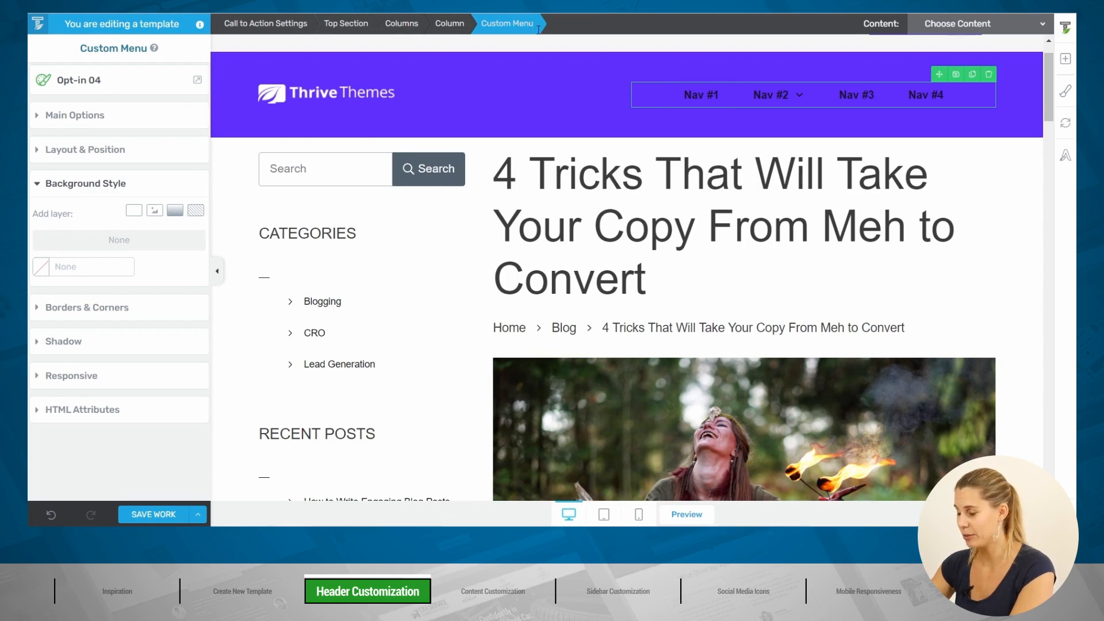
pyautogui.click(698, 94)
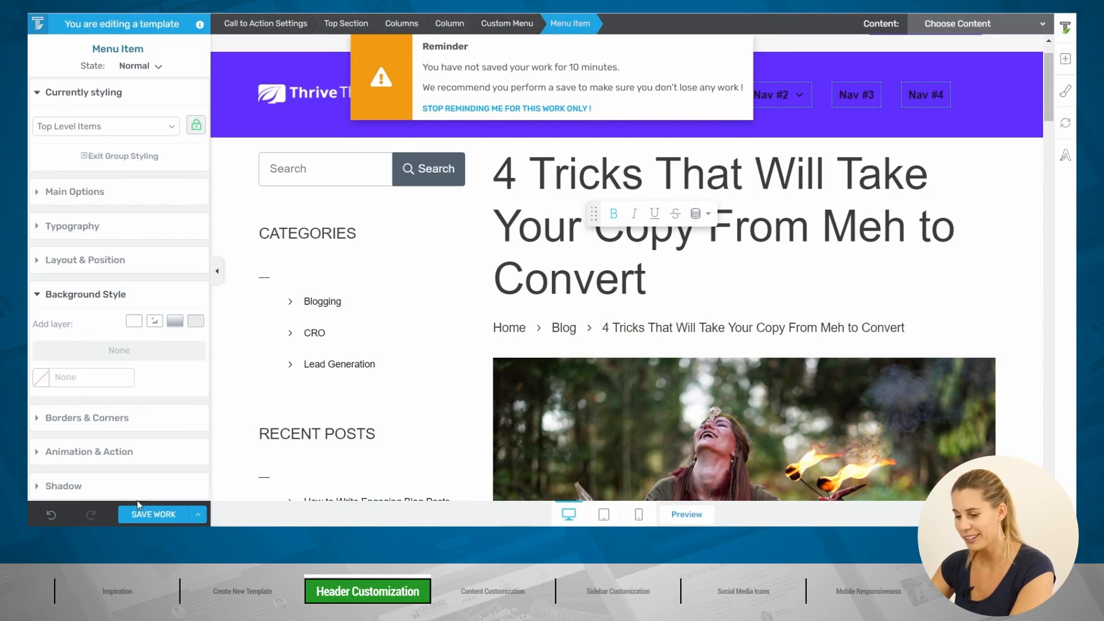
pyautogui.click(164, 516)
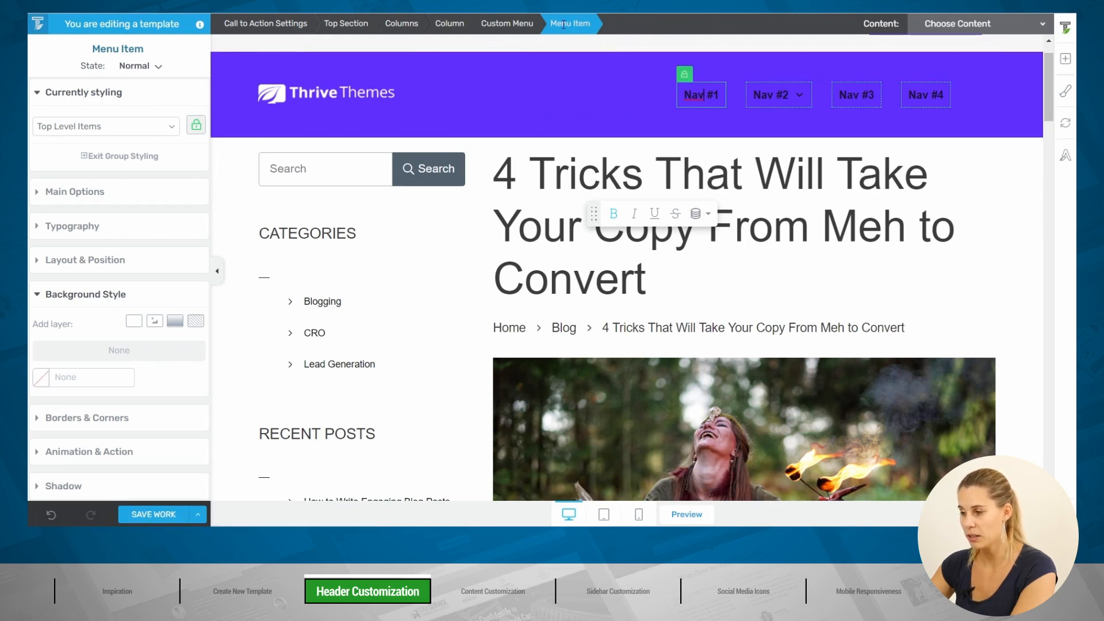
# Step: Make the menu item text white (#ffffff) and turn off bold
pyautogui.click(510, 24)
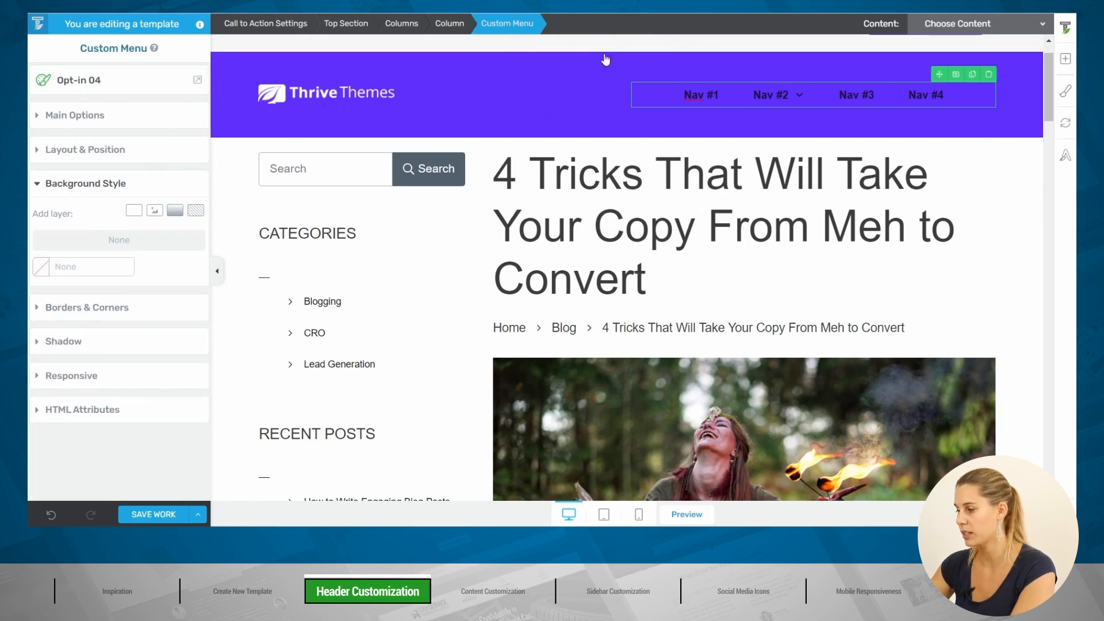
pyautogui.click(702, 95)
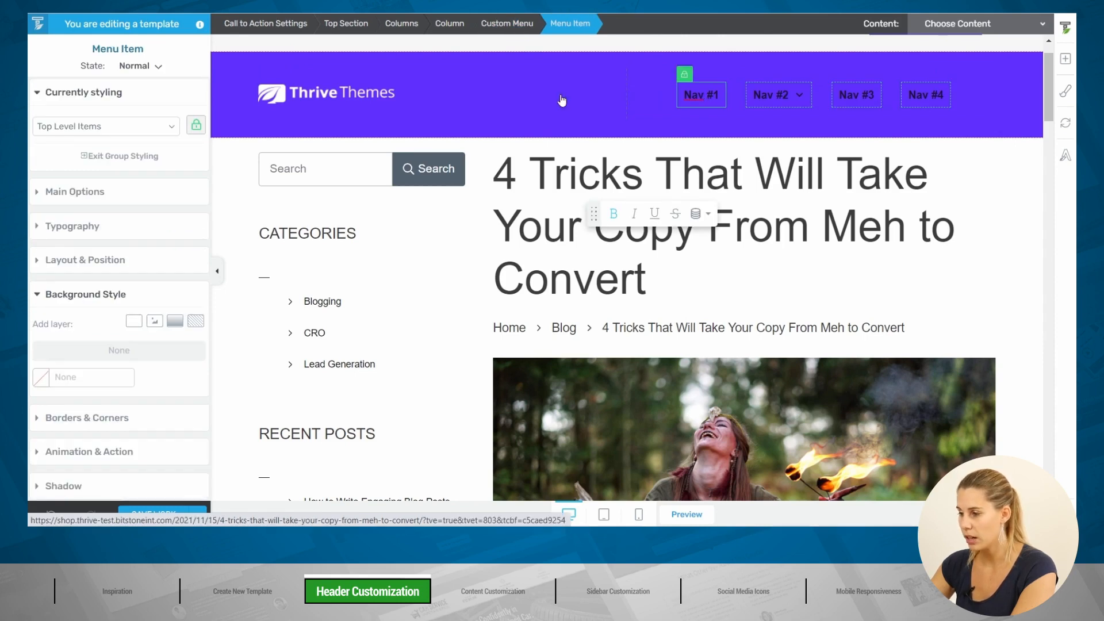
pyautogui.click(73, 229)
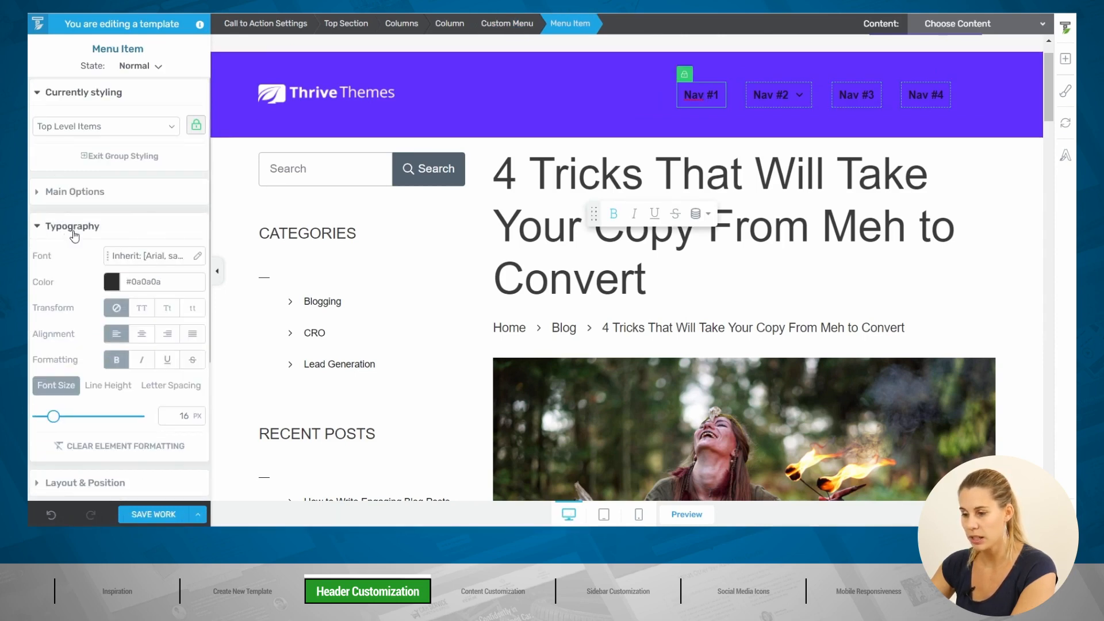
pyautogui.click(113, 282)
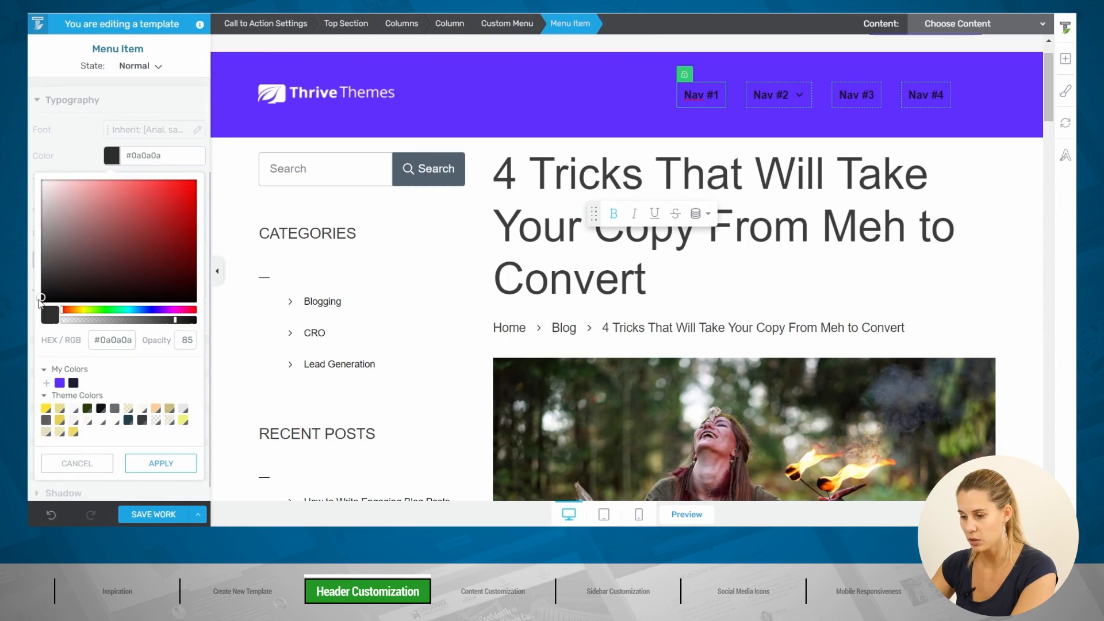
pyautogui.moveTo(41, 300); pyautogui.dragTo(41, 179)
pyautogui.click(161, 464)
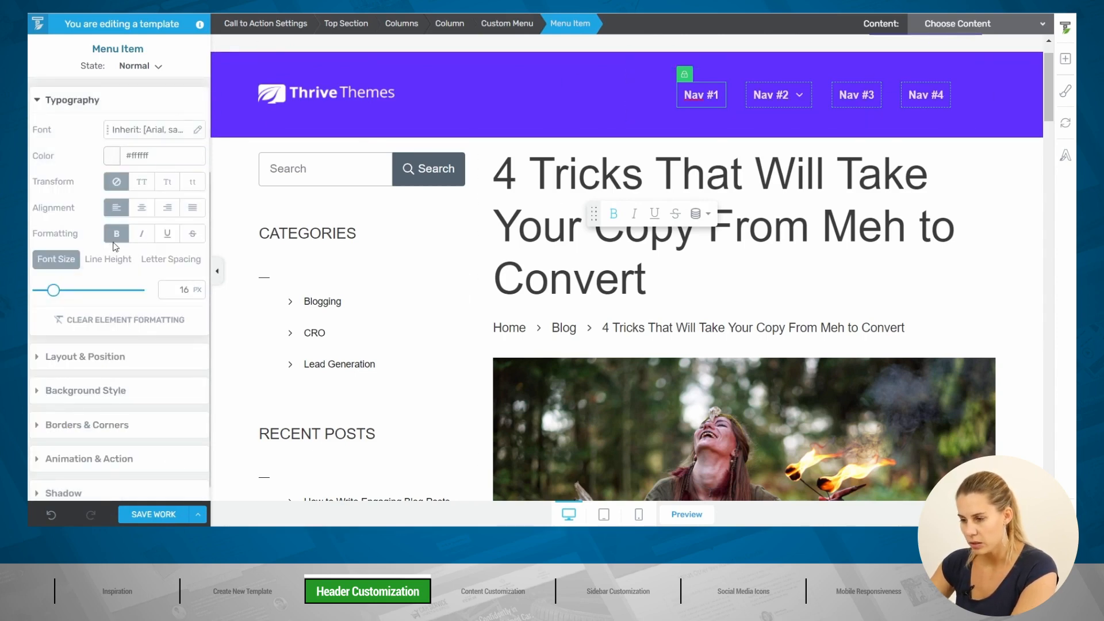
pyautogui.click(116, 234)
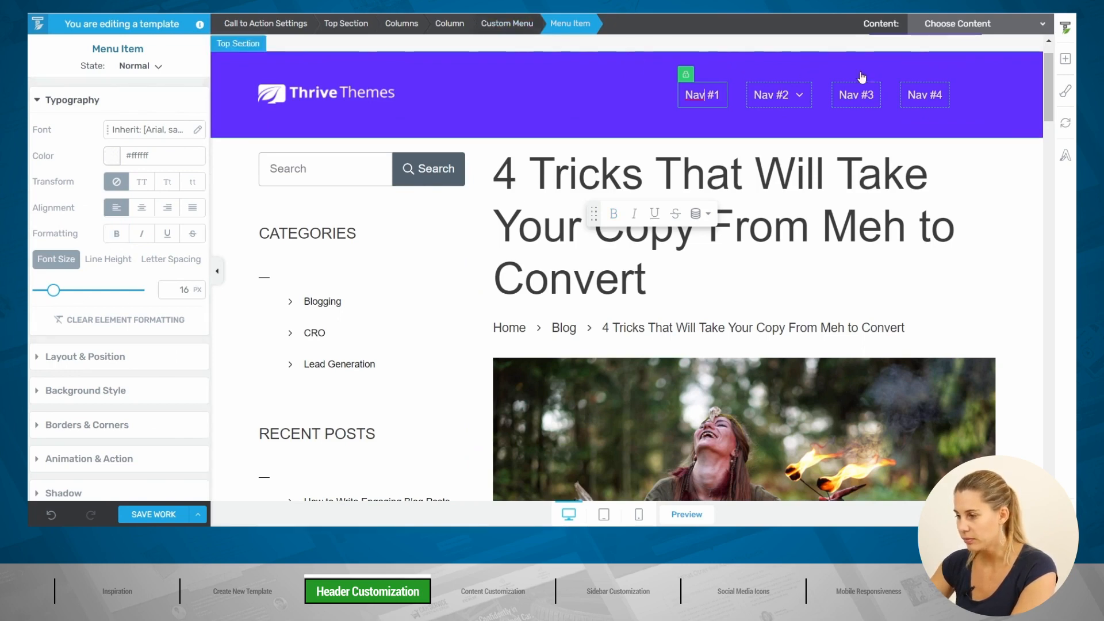
# Step: Rename the first menu item from Nav #1 to 'Blog'
pyautogui.click(706, 95)
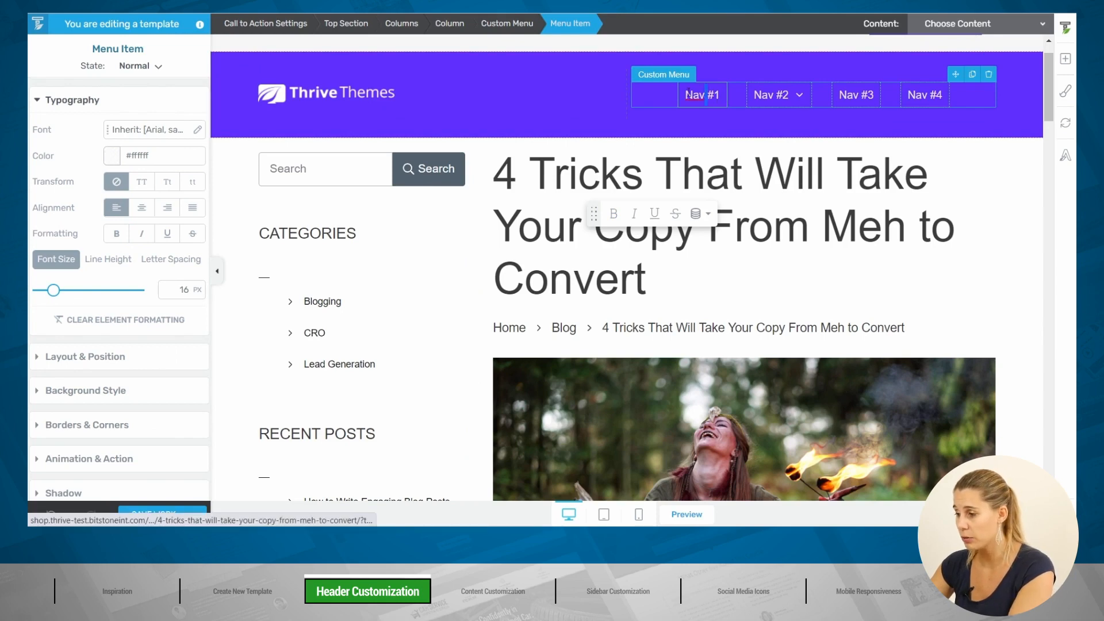
pyautogui.moveTo(688, 94); pyautogui.dragTo(737, 95)
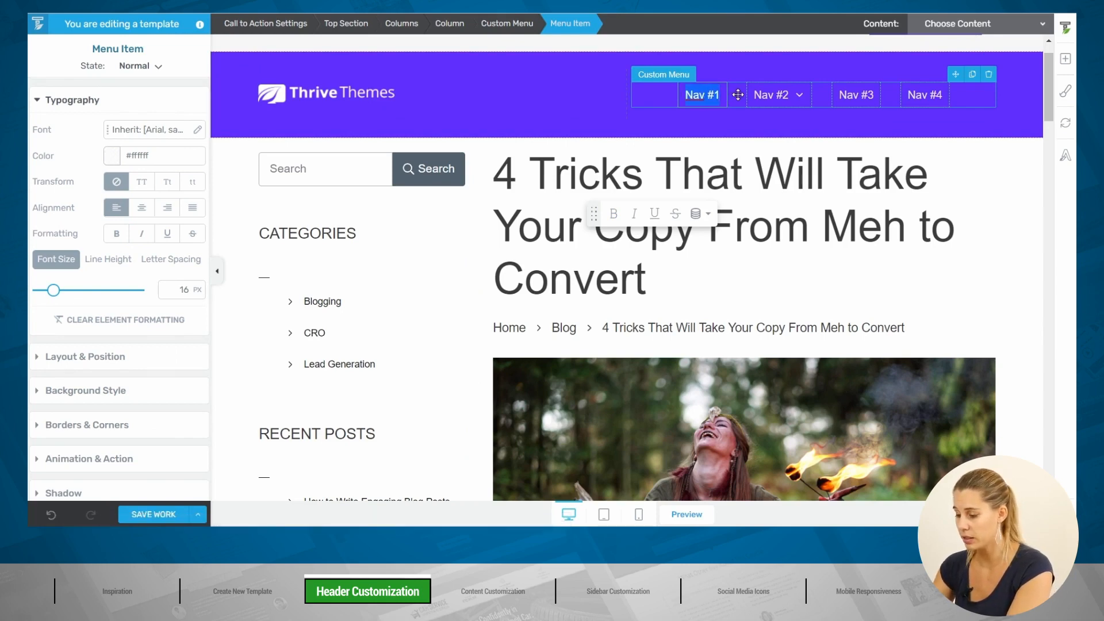
pyautogui.write('Blog')
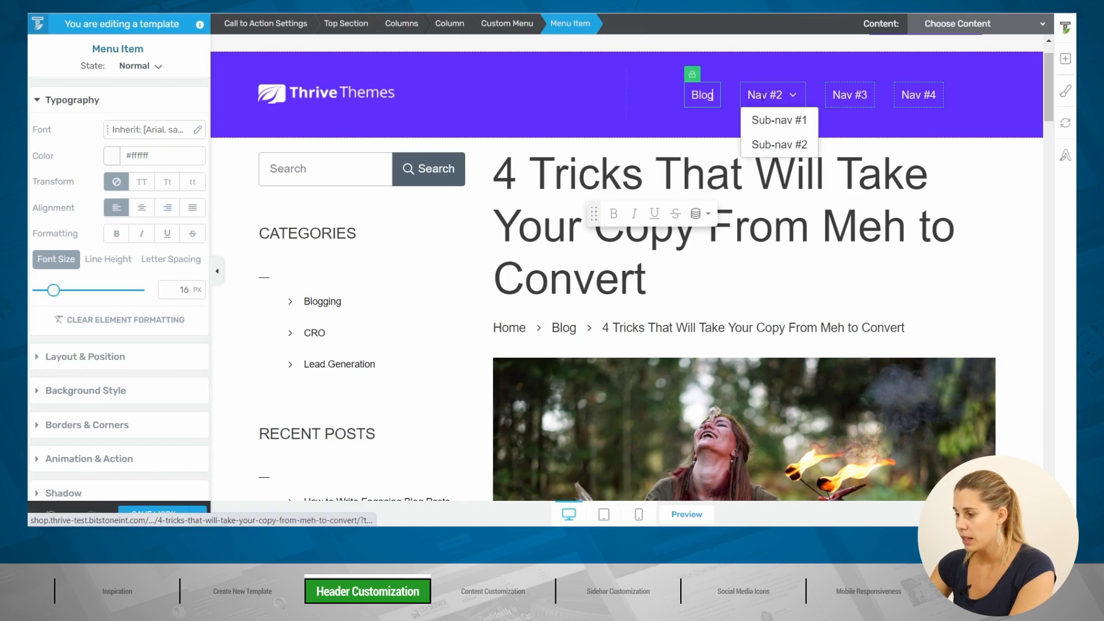
# Step: Delete Sub-nav #1 and Sub-nav #2 from the header menu's item list
pyautogui.click(510, 25)
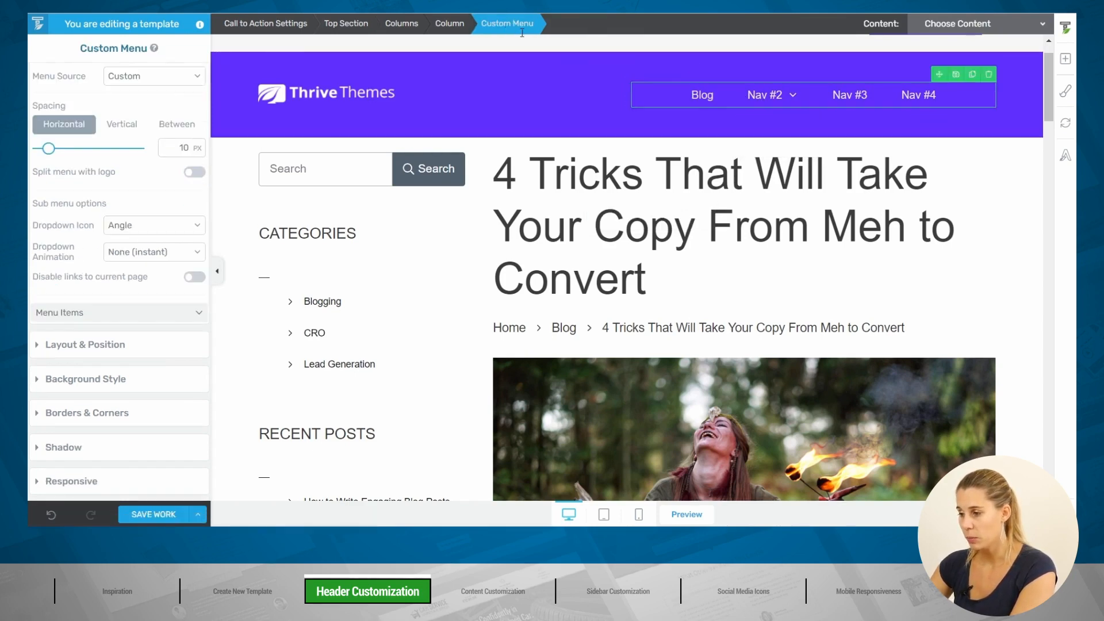
pyautogui.click(113, 312)
pyautogui.scroll(-3, 109, 217)
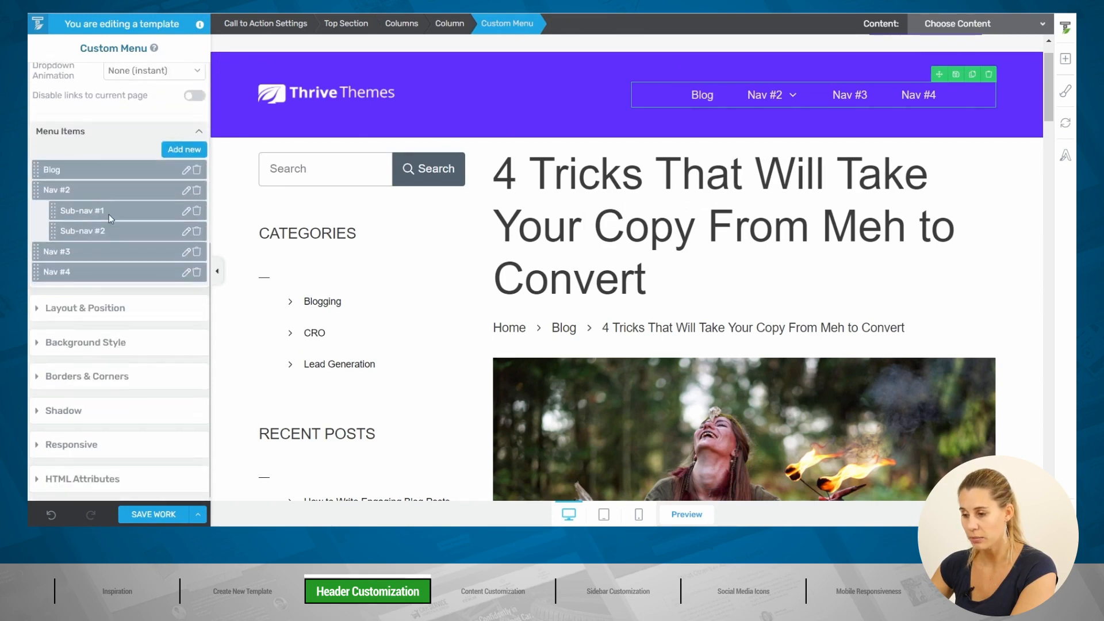
pyautogui.click(185, 170)
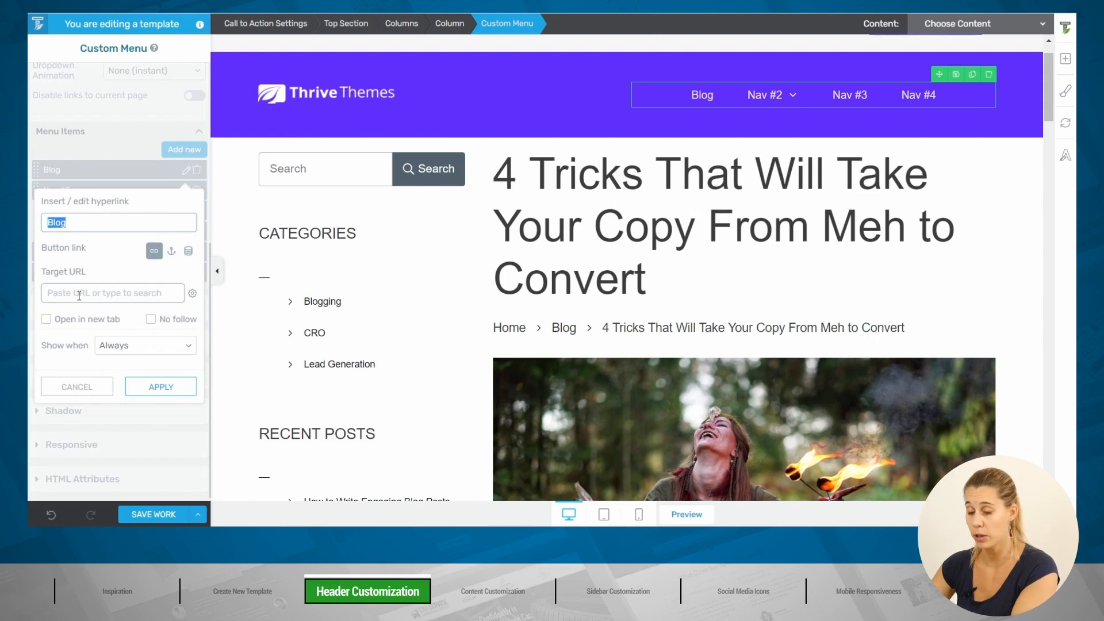
pyautogui.click(78, 386)
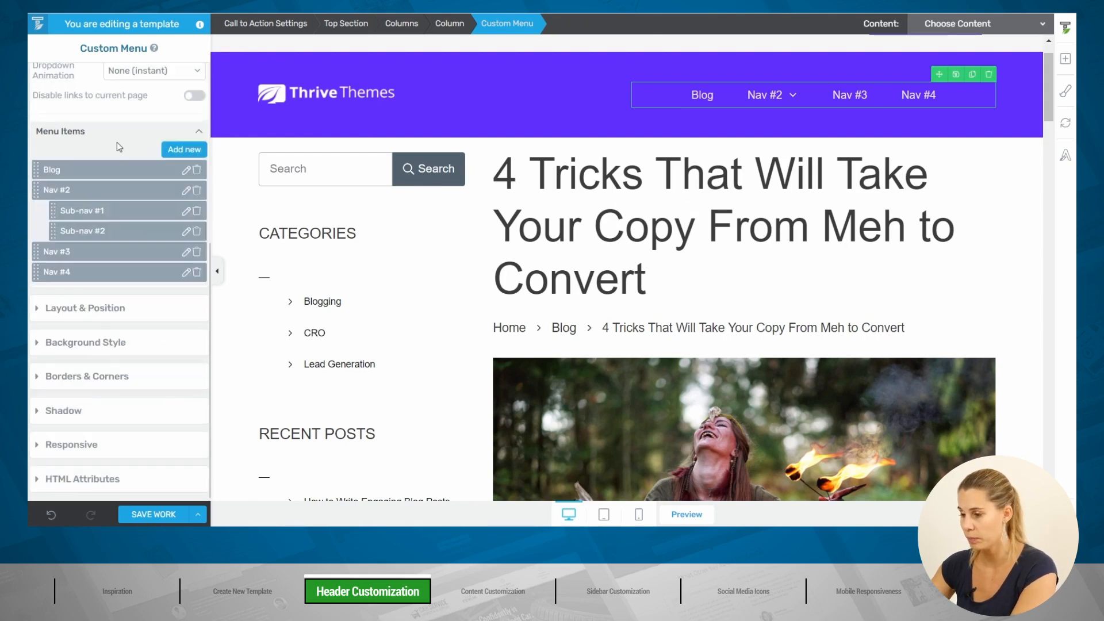
pyautogui.click(198, 210)
pyautogui.click(197, 232)
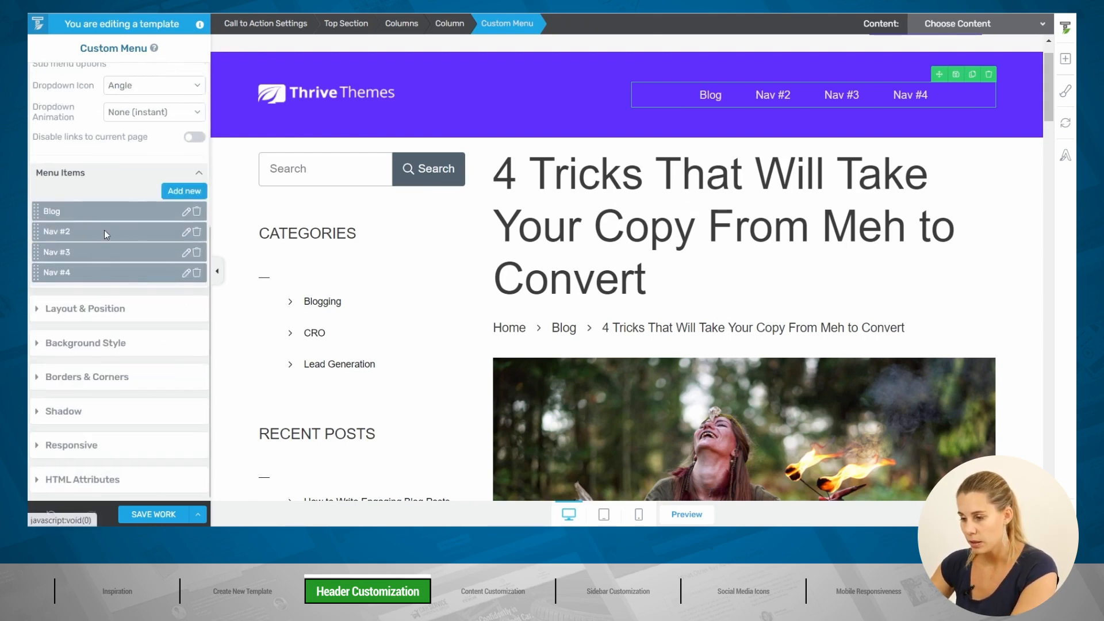
# Step: Rename Nav #2 to 'Contact' and Nav #3 to 'About'
pyautogui.click(186, 232)
pyautogui.write('Contact')
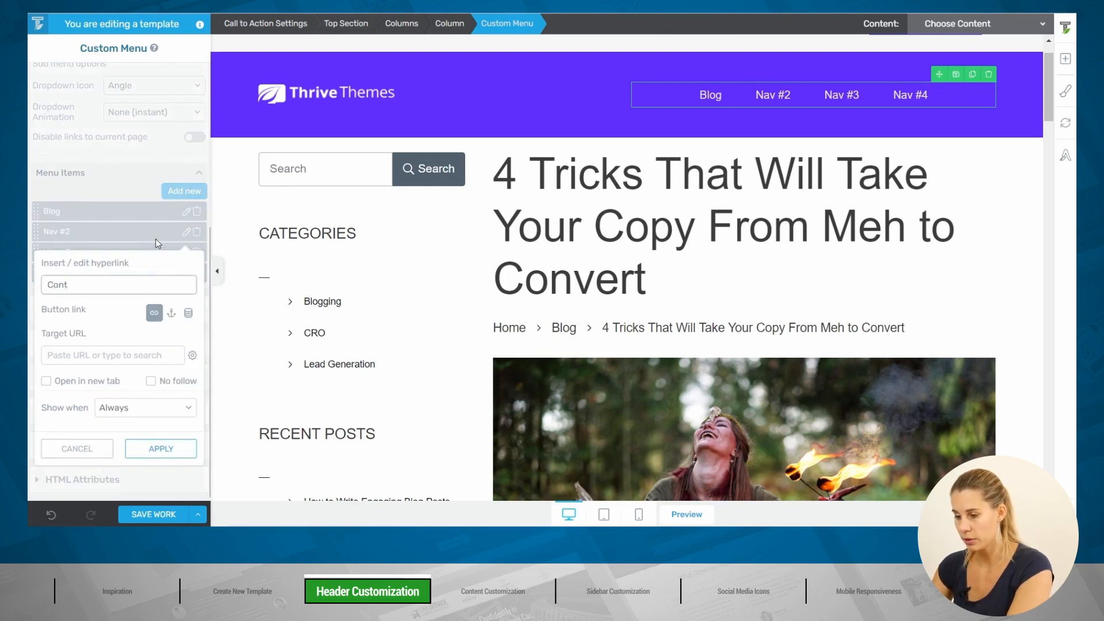
pyautogui.click(159, 449)
pyautogui.click(186, 252)
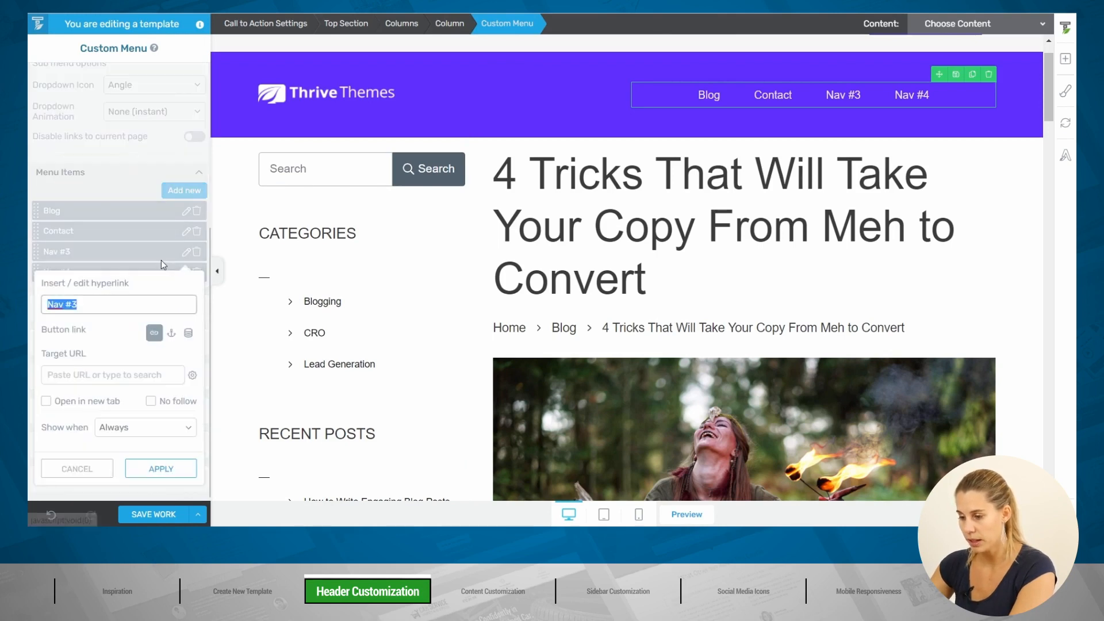
pyautogui.write('About')
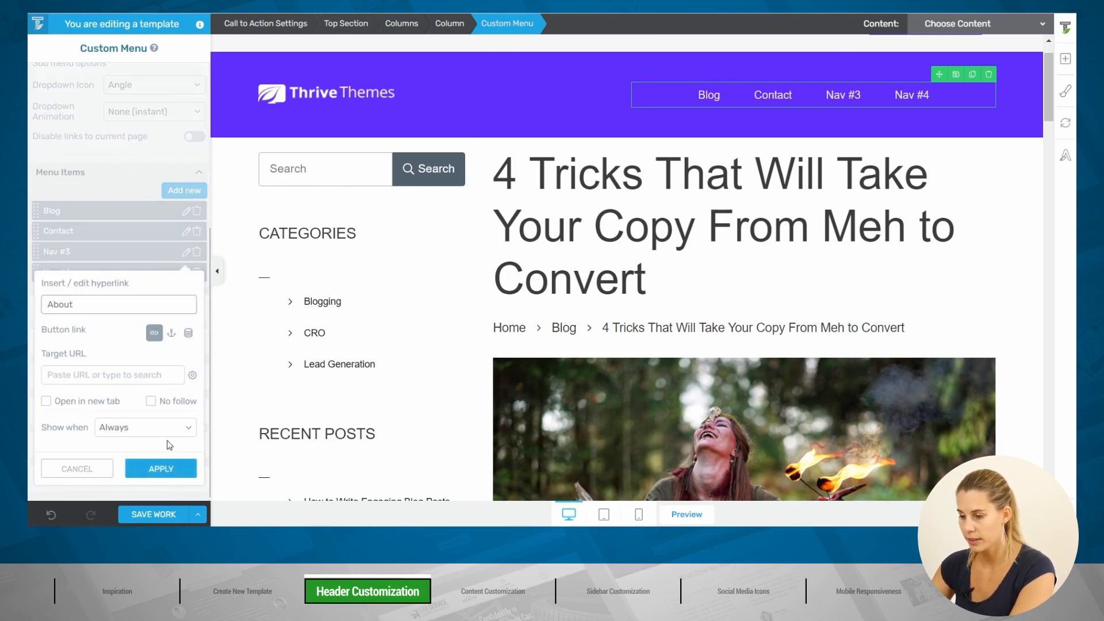
pyautogui.click(167, 469)
# Step: Link the About menu item to the site's About page
pyautogui.click(186, 252)
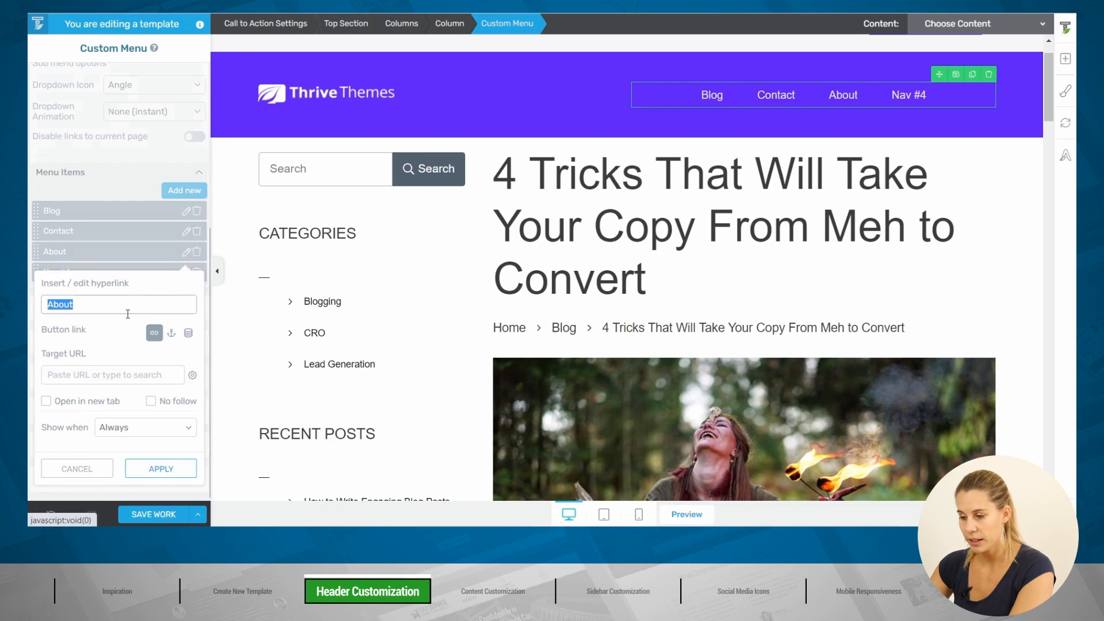
pyautogui.click(82, 374)
pyautogui.write('about')
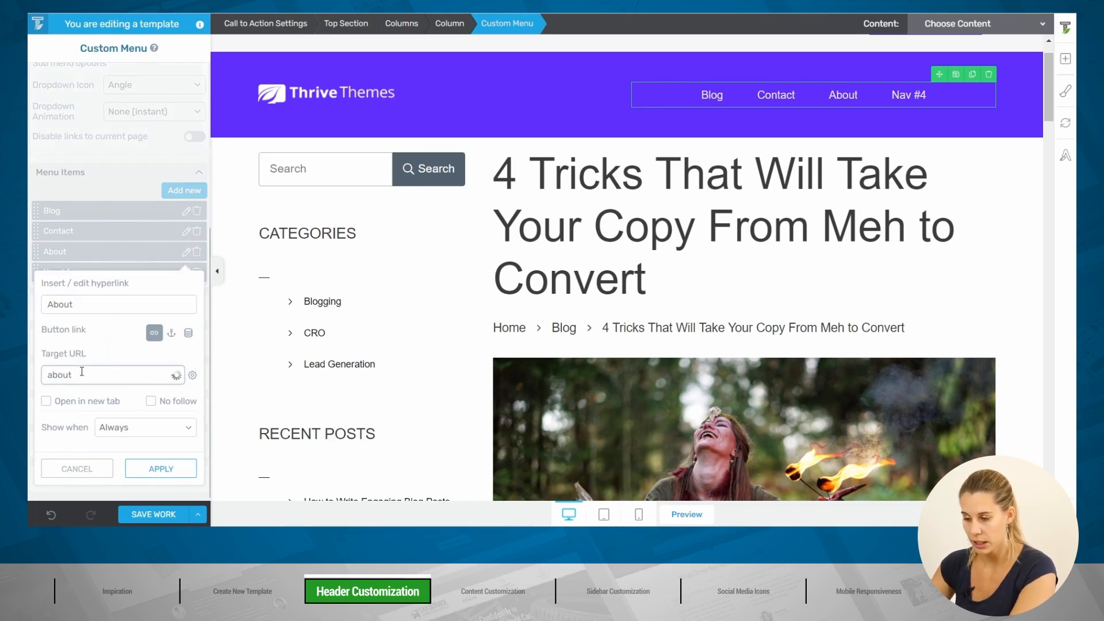
pyautogui.click(64, 401)
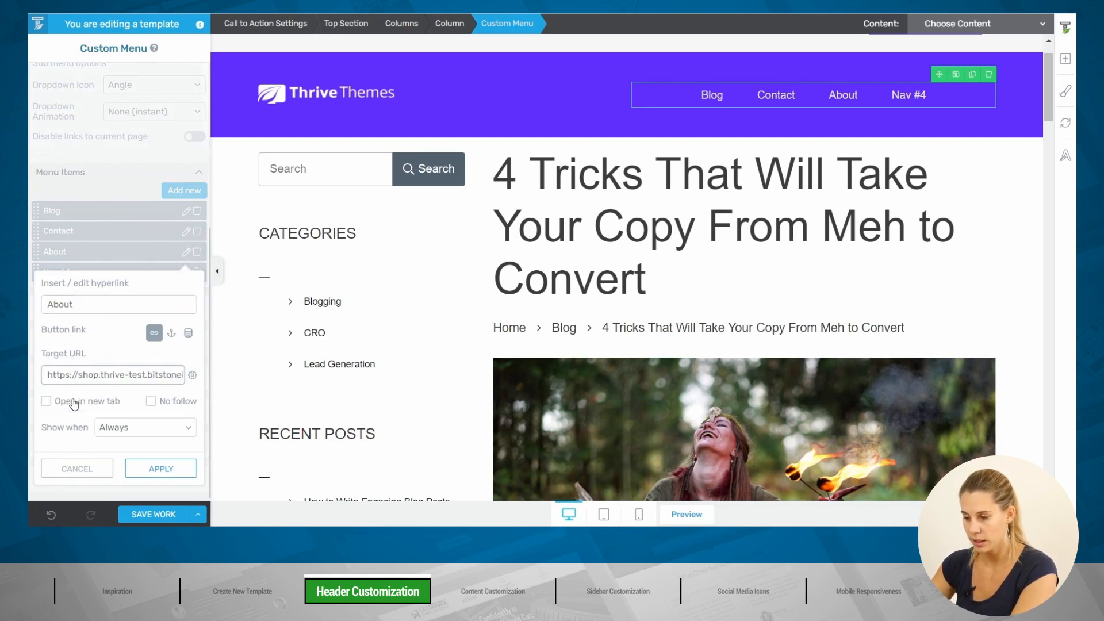
pyautogui.click(168, 468)
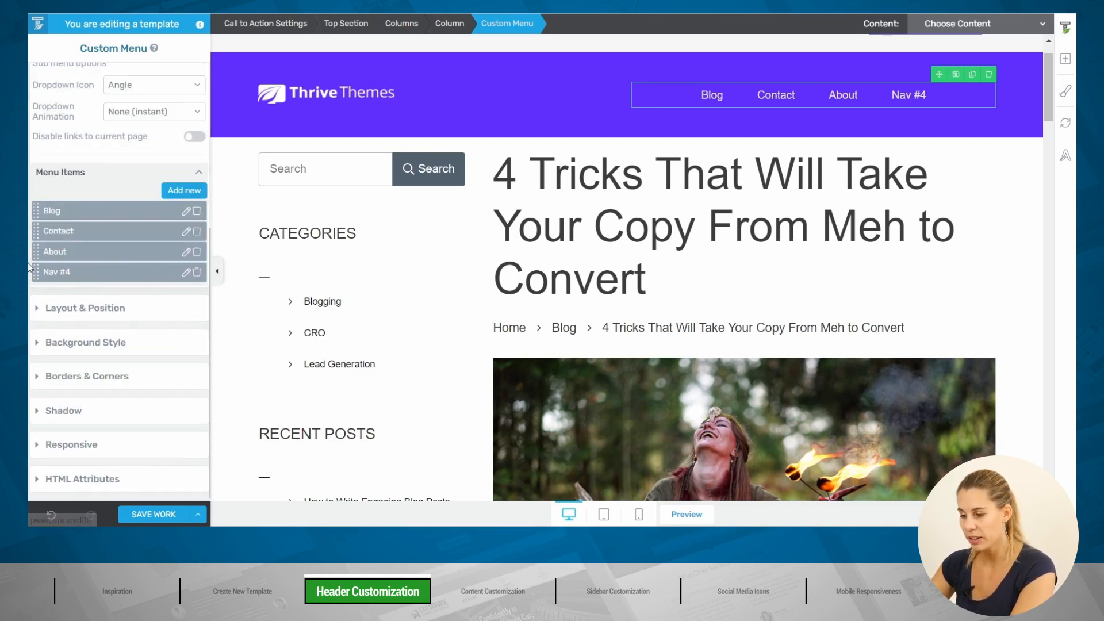
# Step: Rename Nav #4 to 'Sign Up'
pyautogui.click(185, 272)
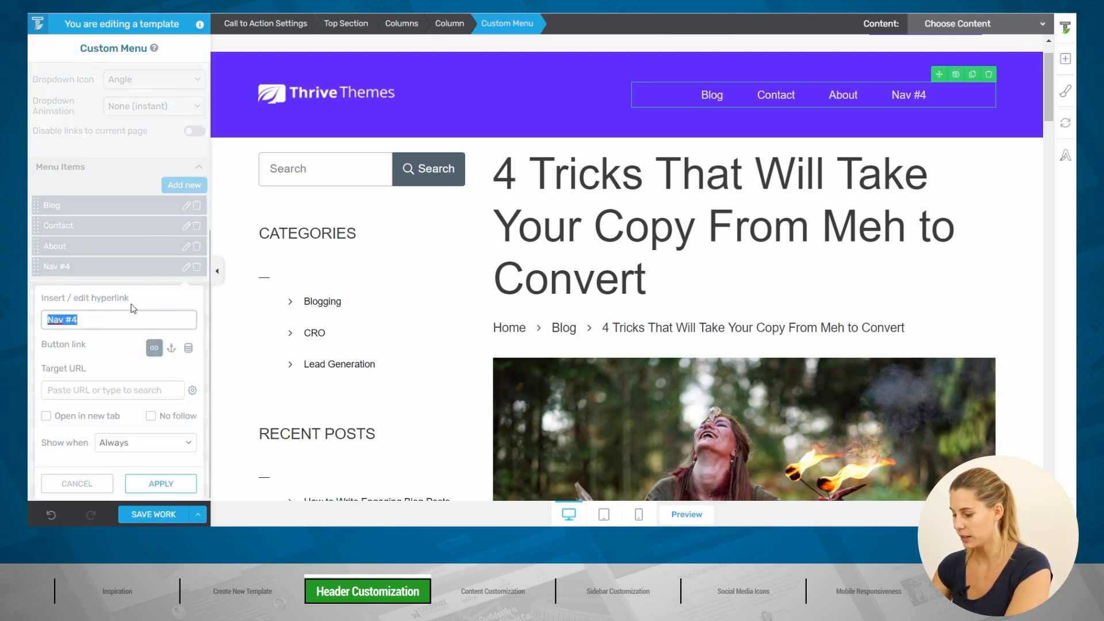
pyautogui.write('Sig')
pyautogui.press('BackSpace')
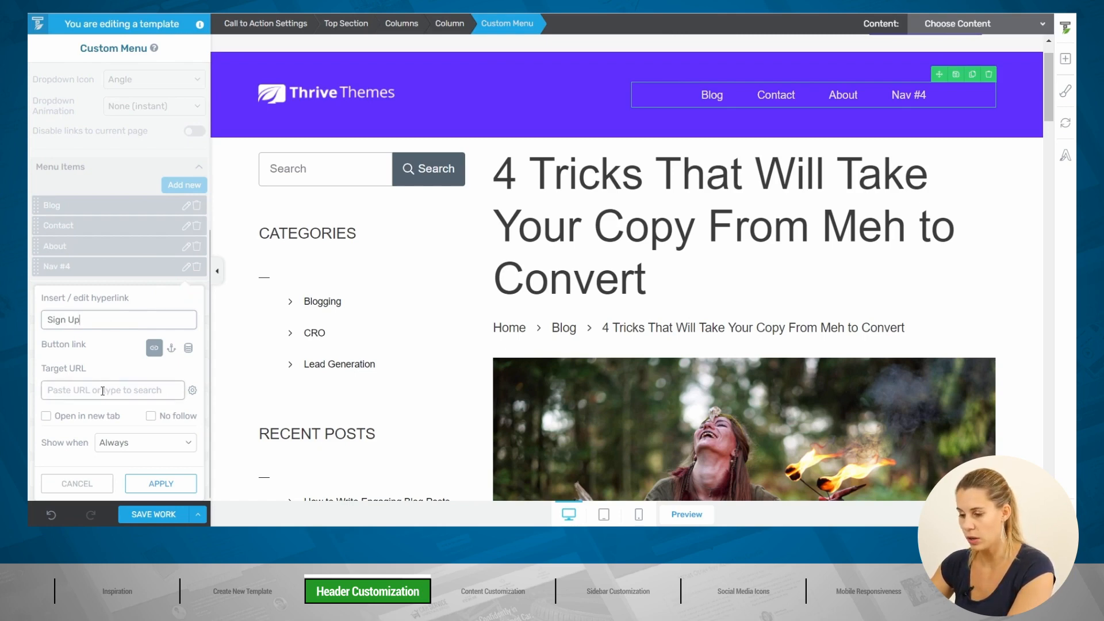
pyautogui.click(162, 486)
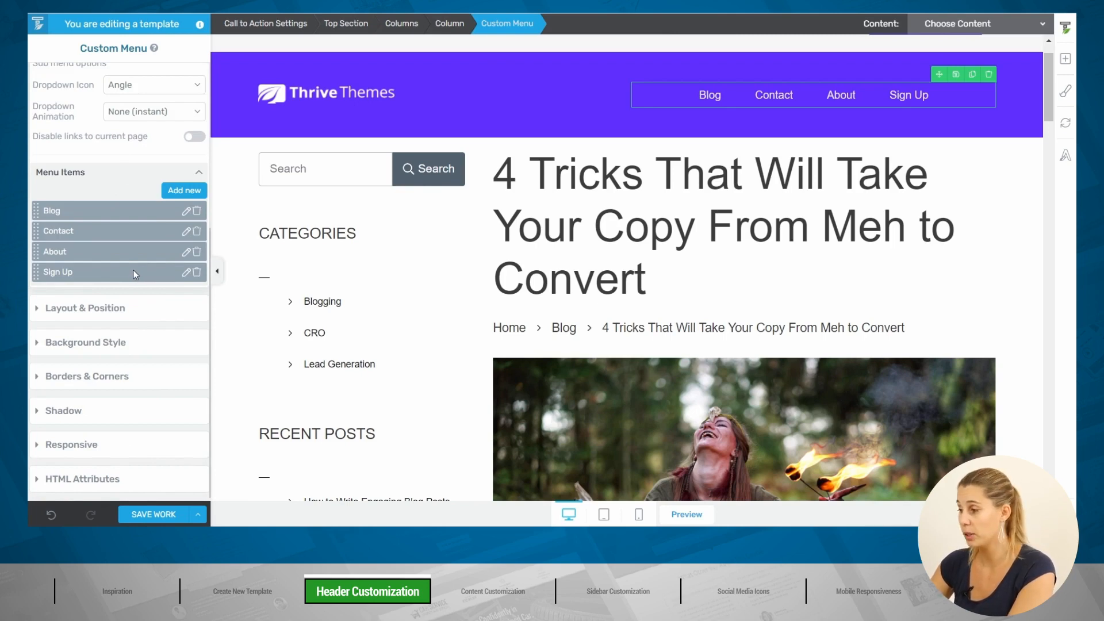
pyautogui.click(887, 95)
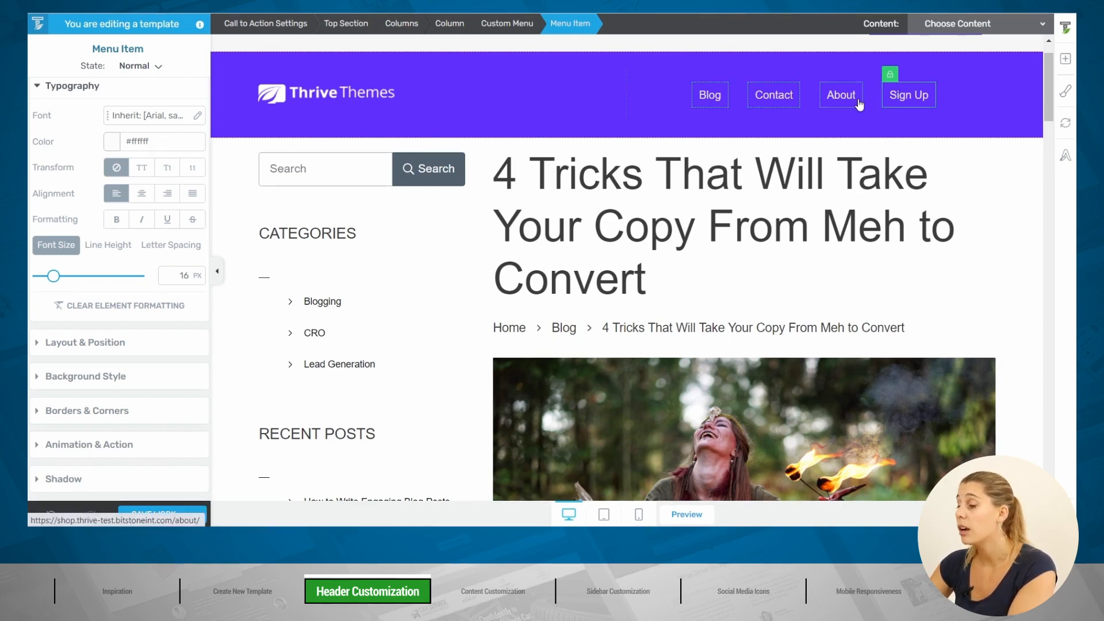
# Step: Style Sign Up separately and give it the Main Accent yellow background
pyautogui.click(891, 77)
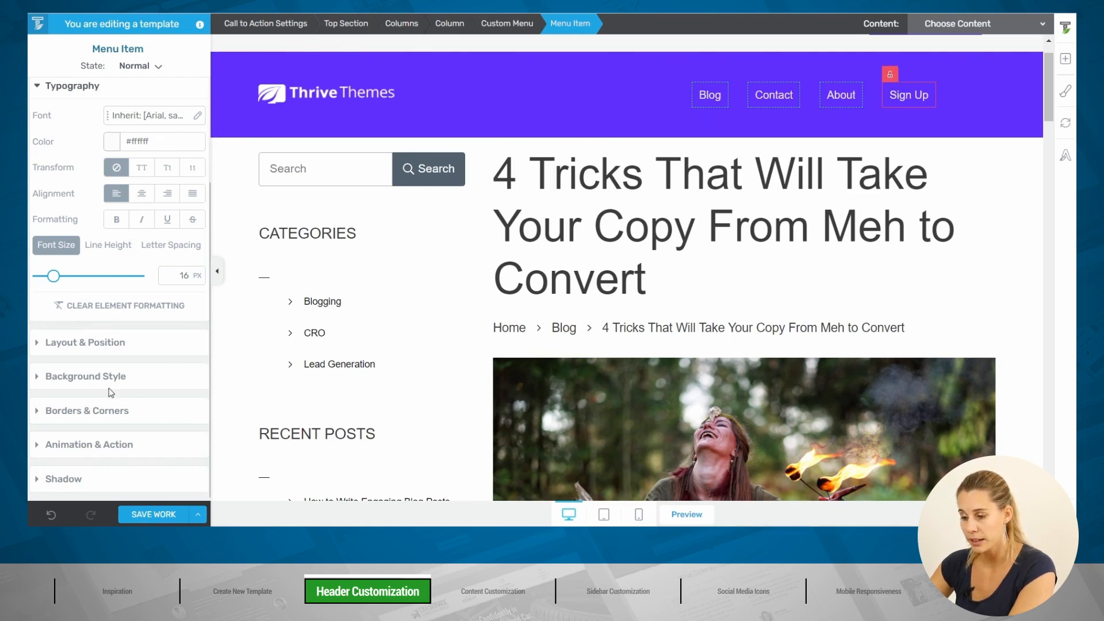
pyautogui.click(91, 376)
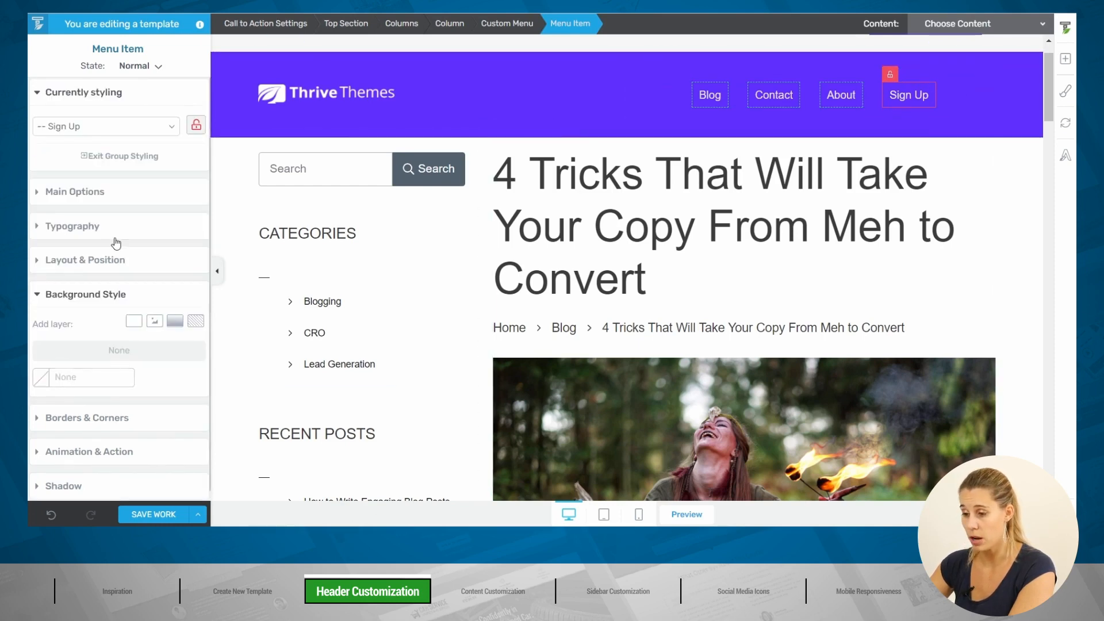
pyautogui.click(41, 377)
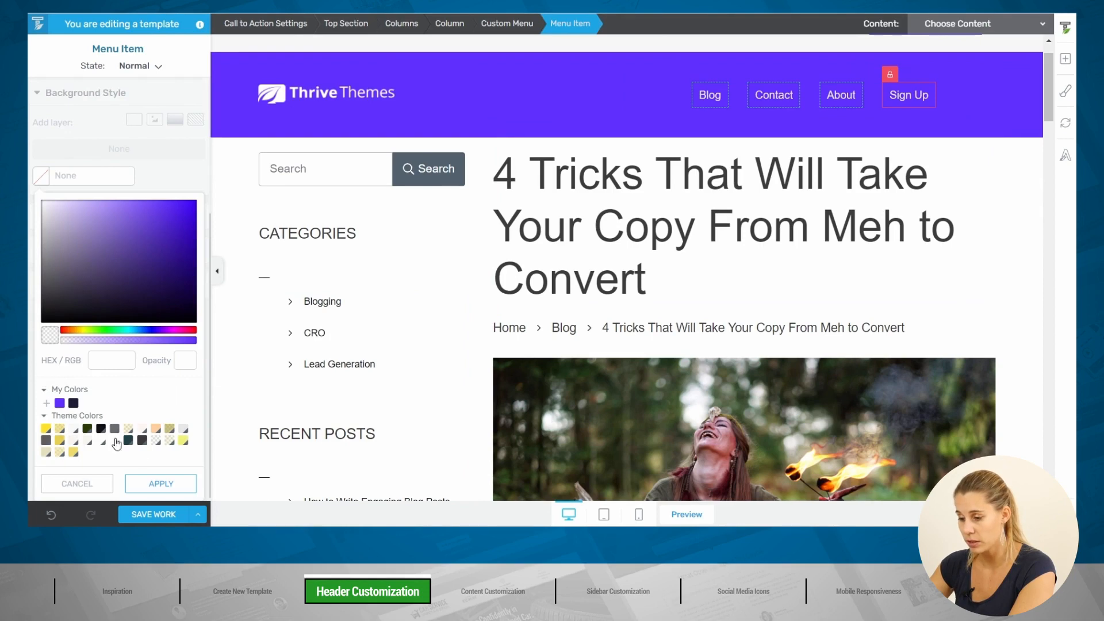
pyautogui.click(183, 440)
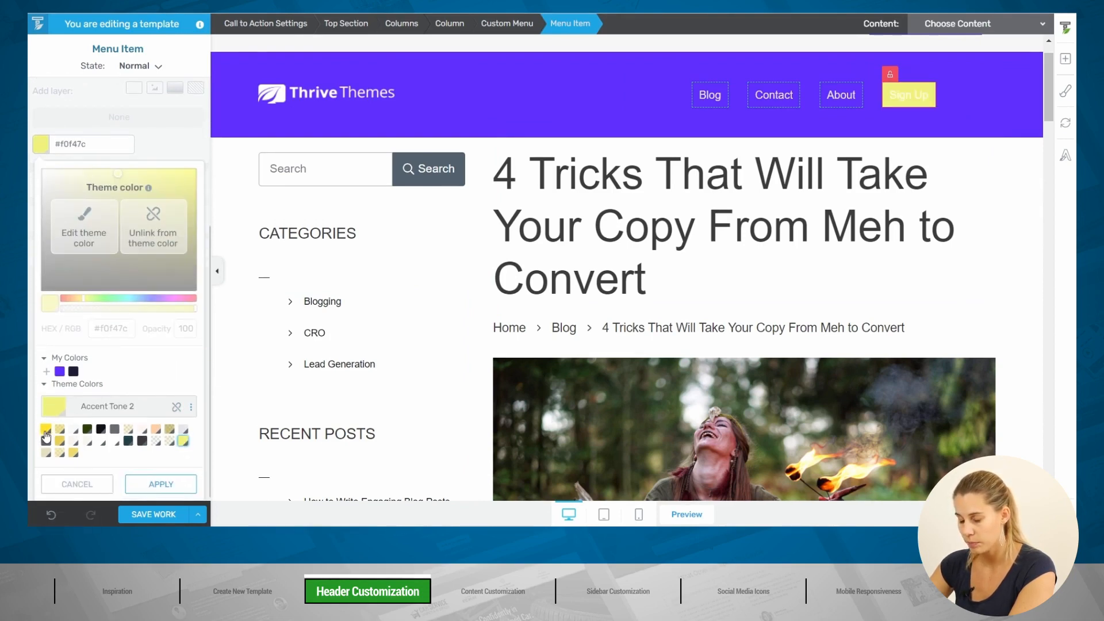
pyautogui.click(46, 430)
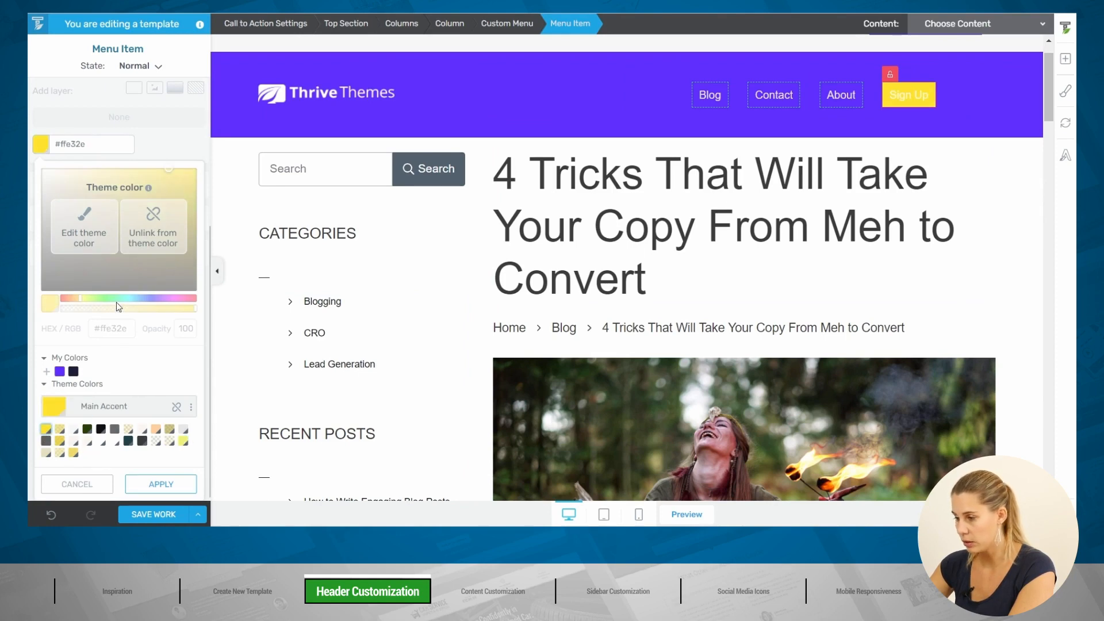
pyautogui.click(153, 483)
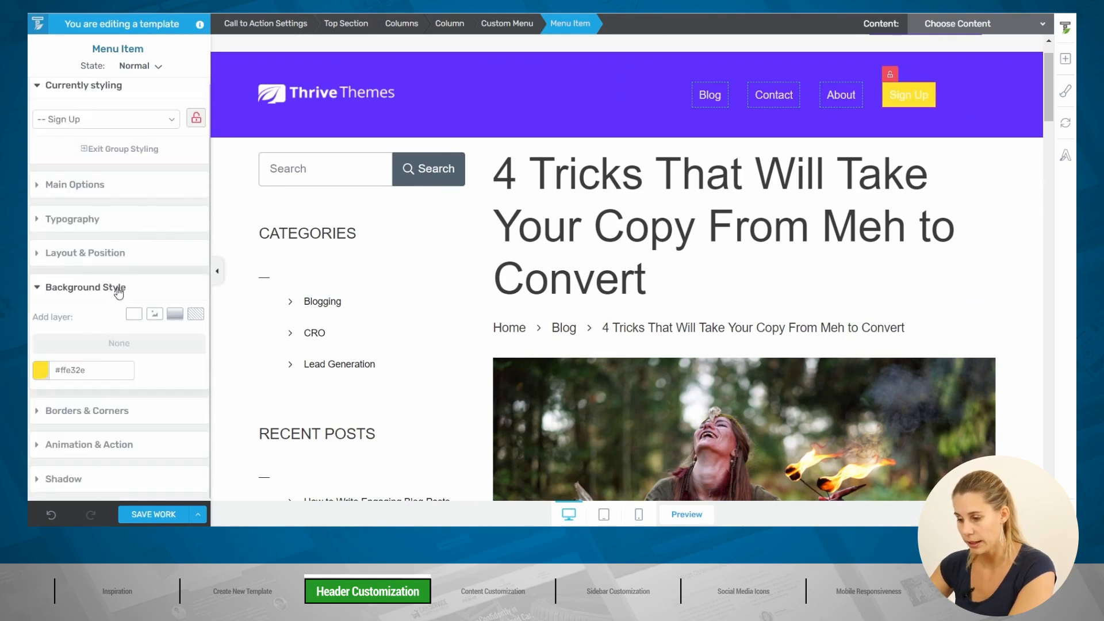
# Step: Add a drop shadow with 7 px distance to the Sign Up button
pyautogui.click(87, 474)
pyautogui.click(176, 423)
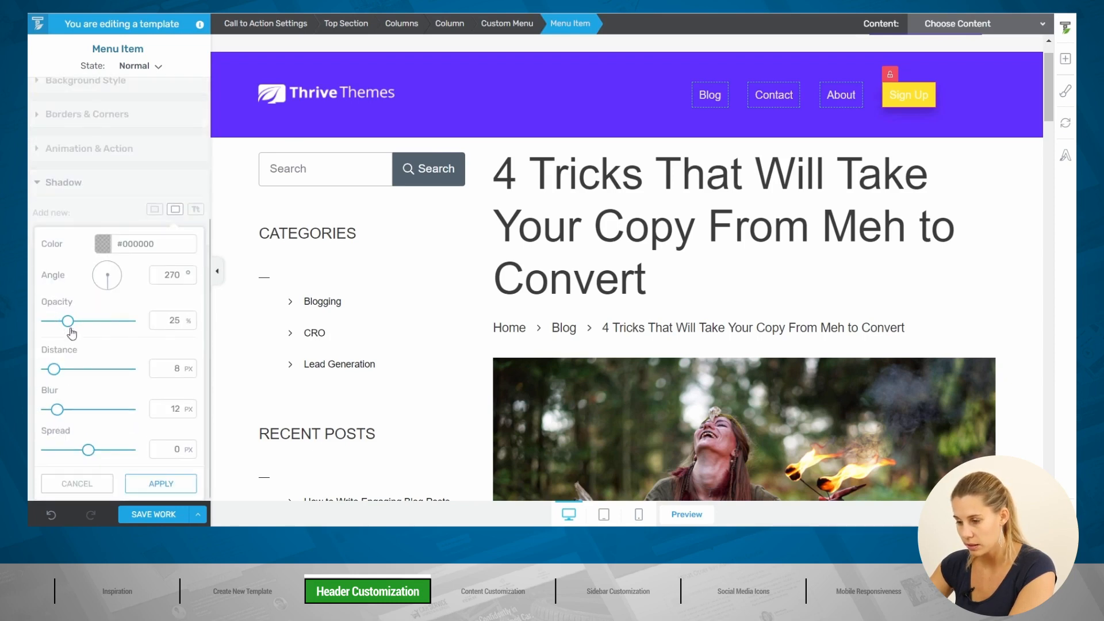
pyautogui.moveTo(55, 371); pyautogui.dragTo(54, 371)
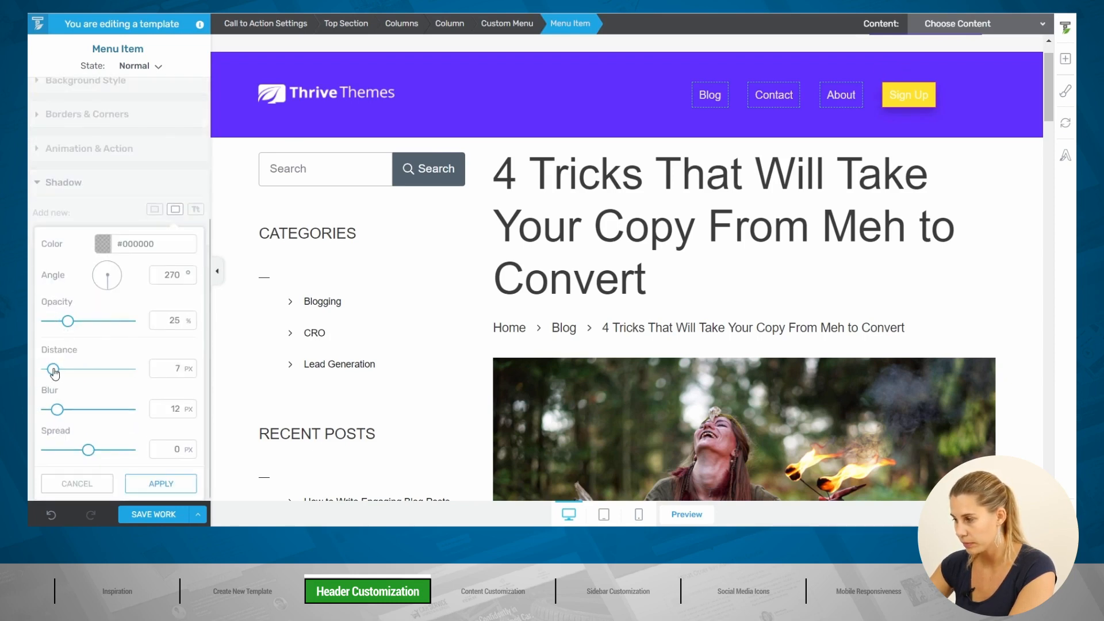
pyautogui.click(154, 483)
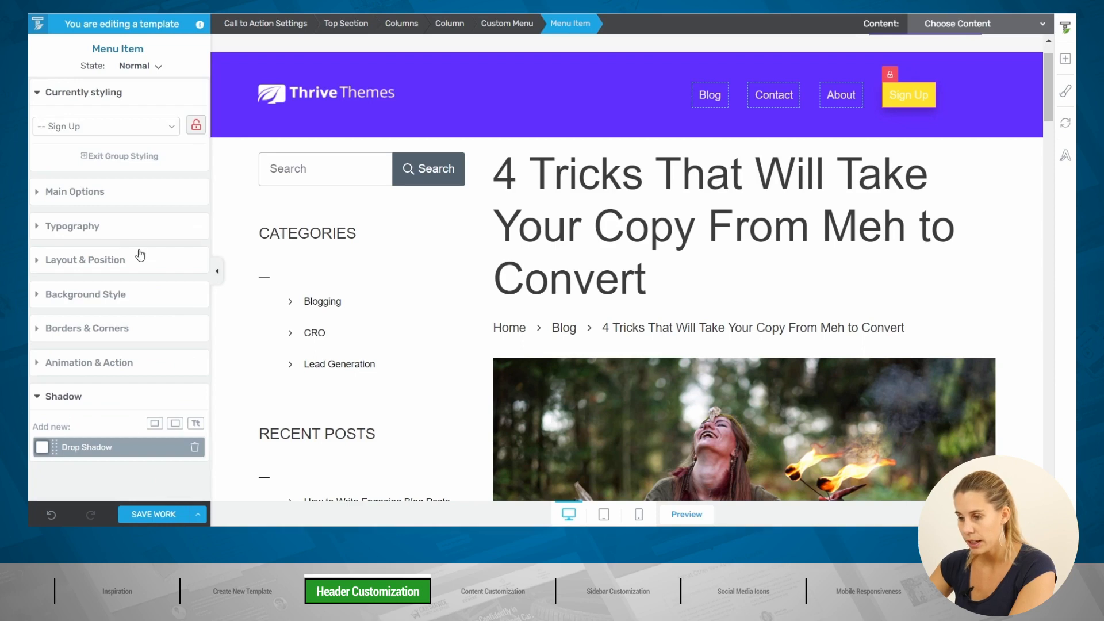
# Step: Set the Sign Up text colour to dark navy Mirage (#1c1e33)
pyautogui.click(81, 225)
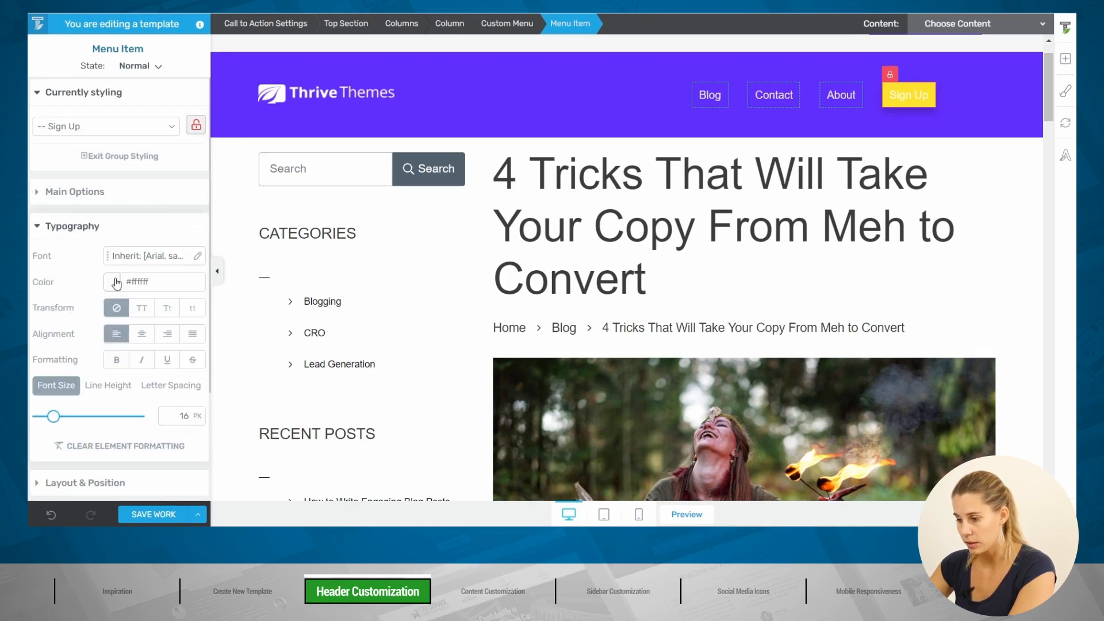
pyautogui.click(117, 283)
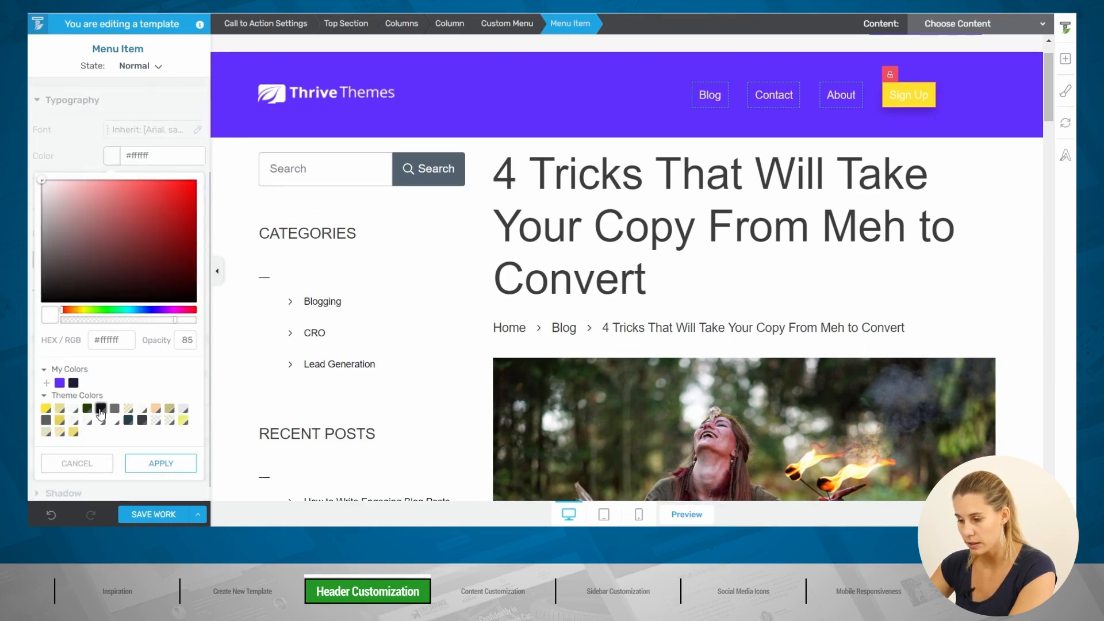
pyautogui.click(73, 383)
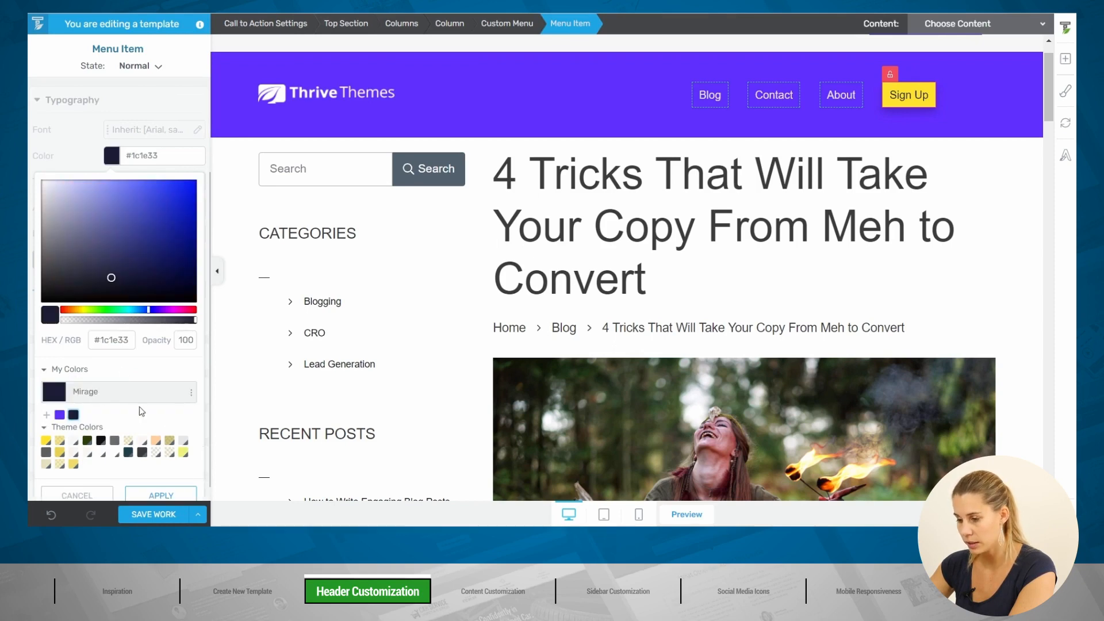
pyautogui.click(161, 482)
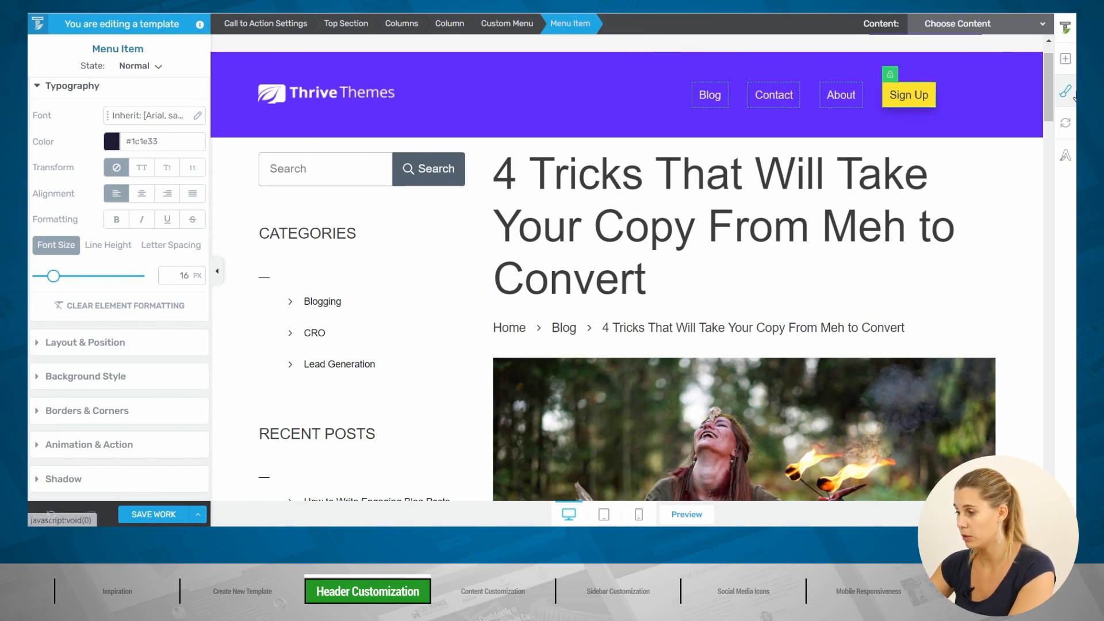
pyautogui.click(658, 105)
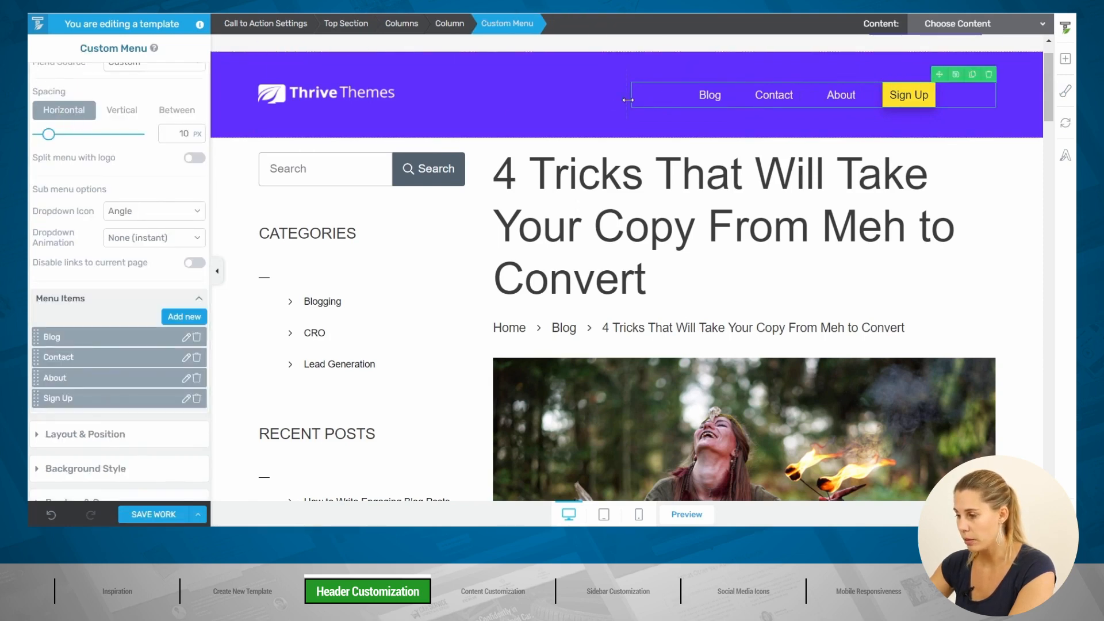
# Step: Align the custom menu to the right edge of the header
pyautogui.scroll(-2, 49, 260)
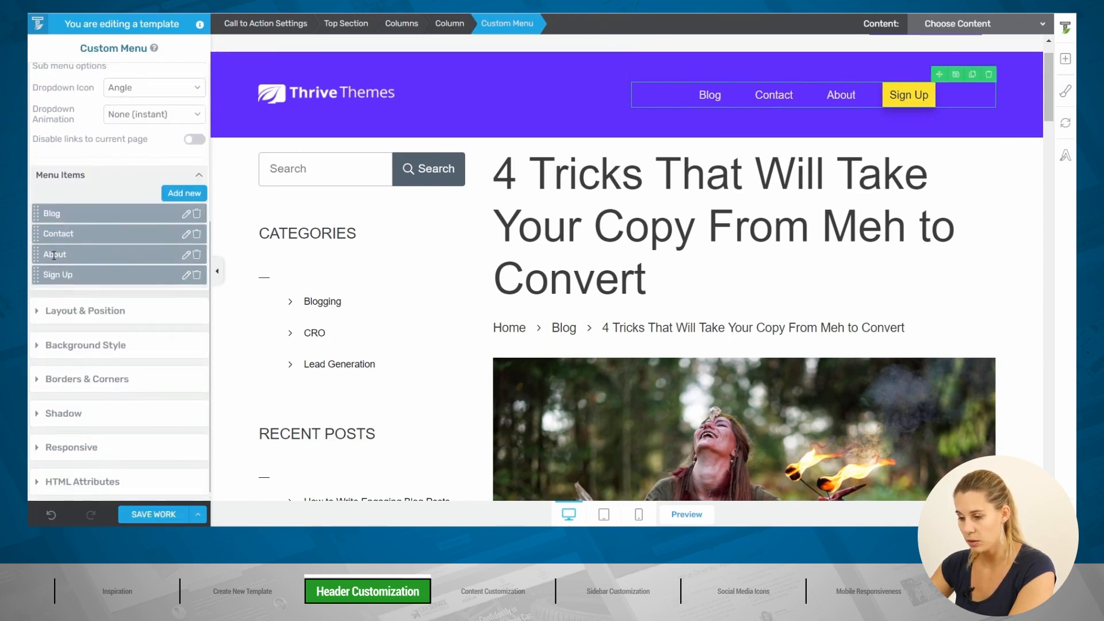
pyautogui.click(77, 308)
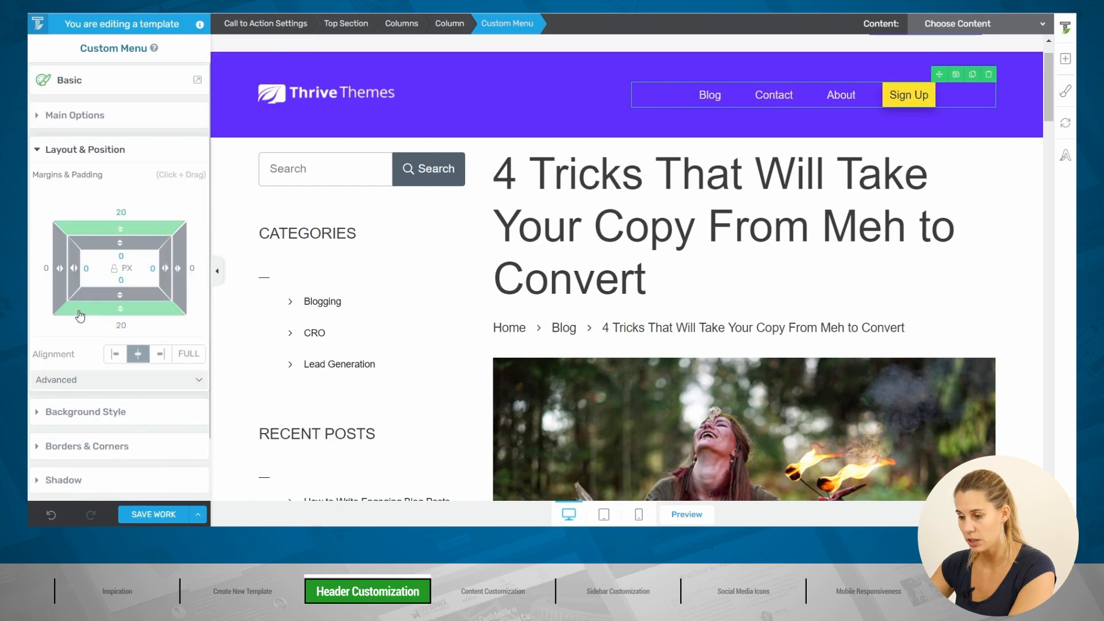
pyautogui.click(162, 355)
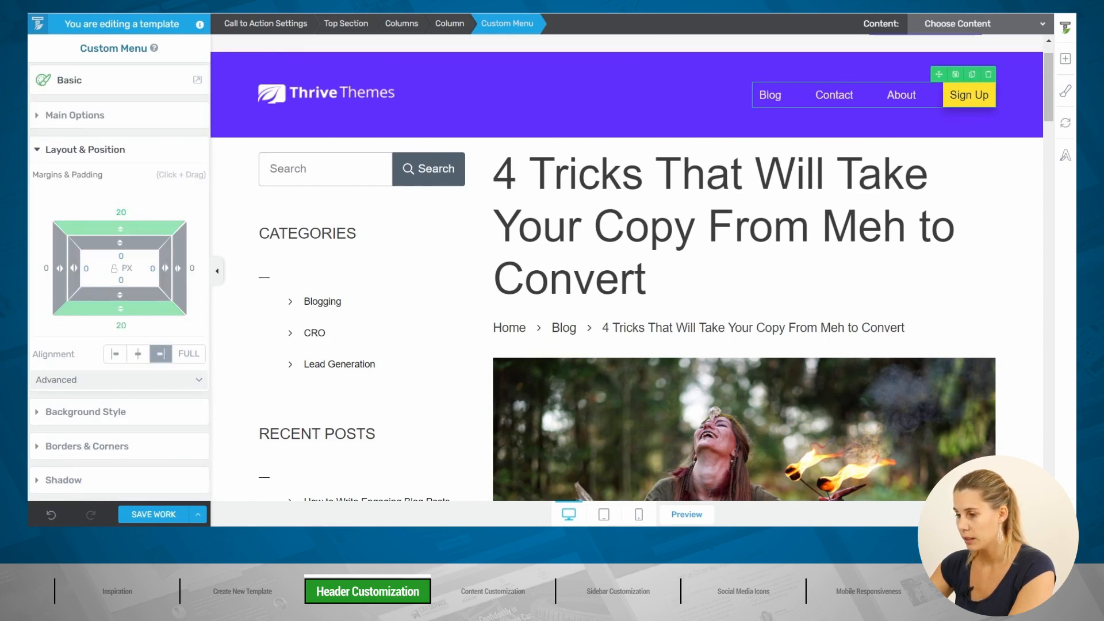
# Step: Set the header columns' top and bottom padding to 0 and top margin to 5 px
pyautogui.click(322, 71)
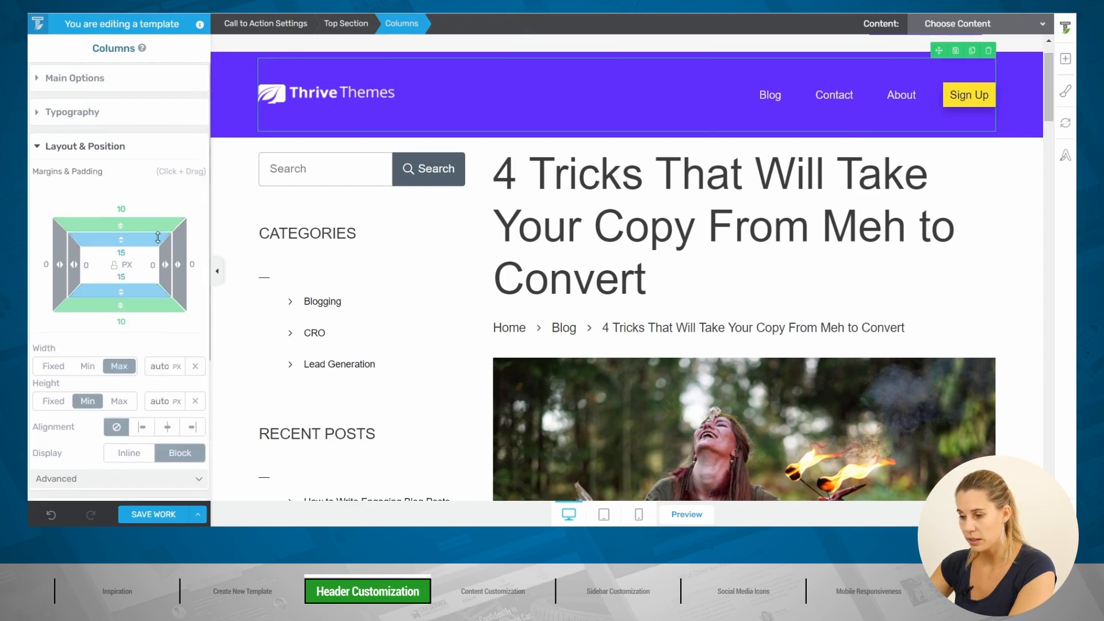
pyautogui.click(138, 252)
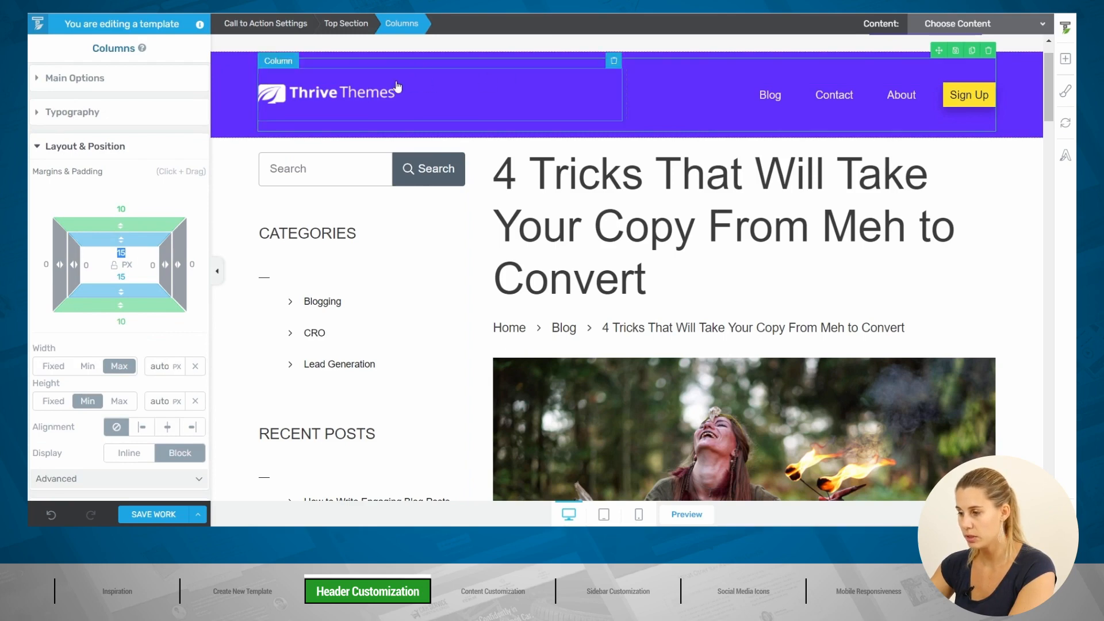
pyautogui.click(345, 99)
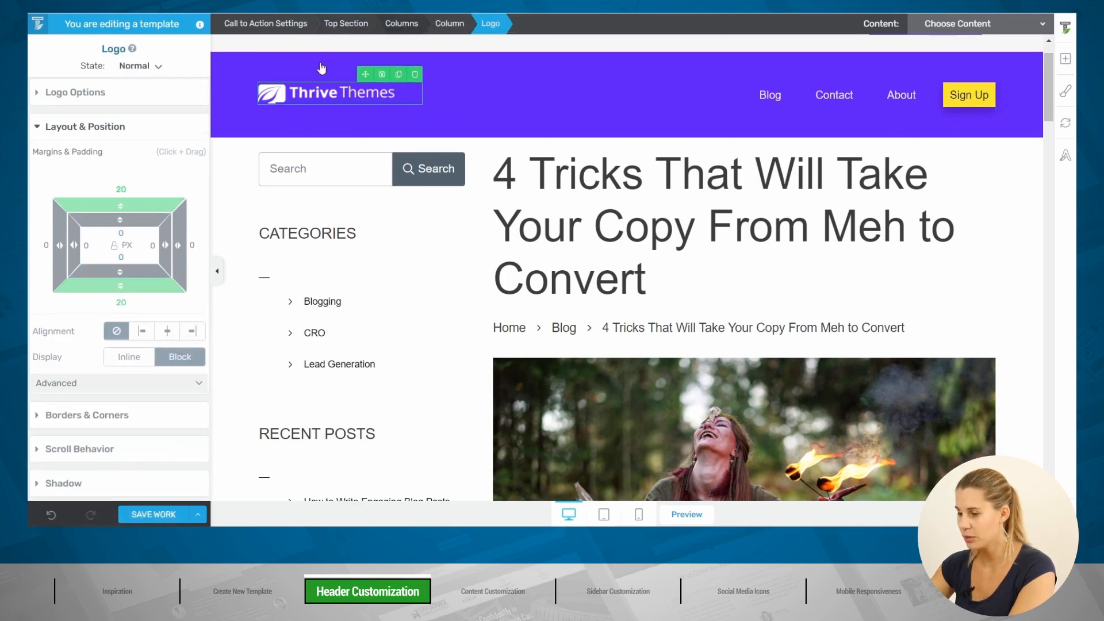
pyautogui.click(401, 23)
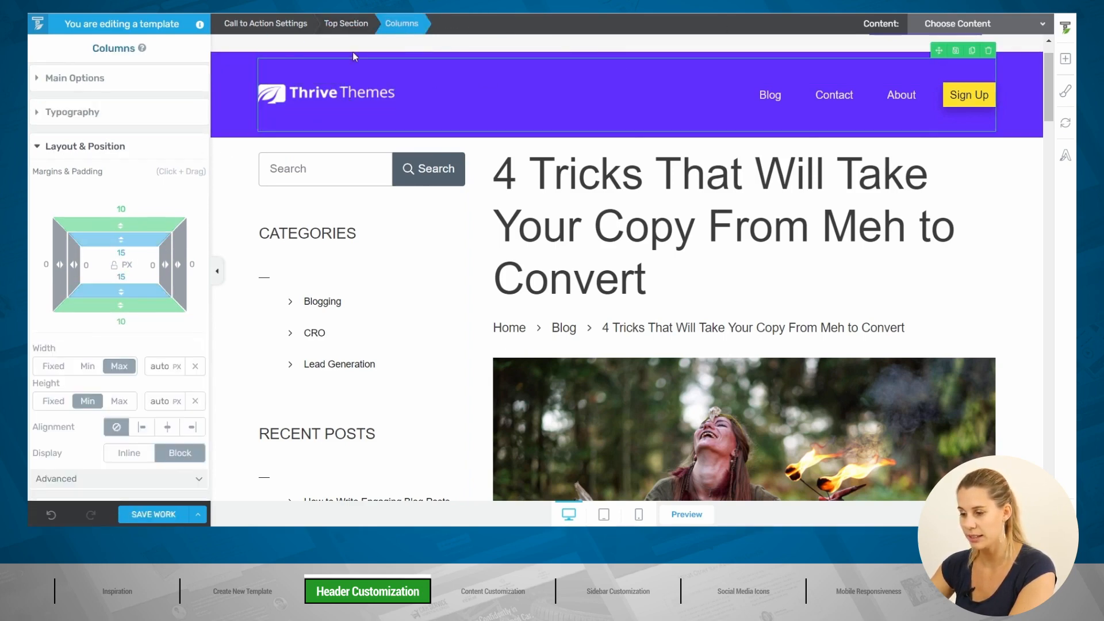
pyautogui.click(122, 253)
pyautogui.write('0')
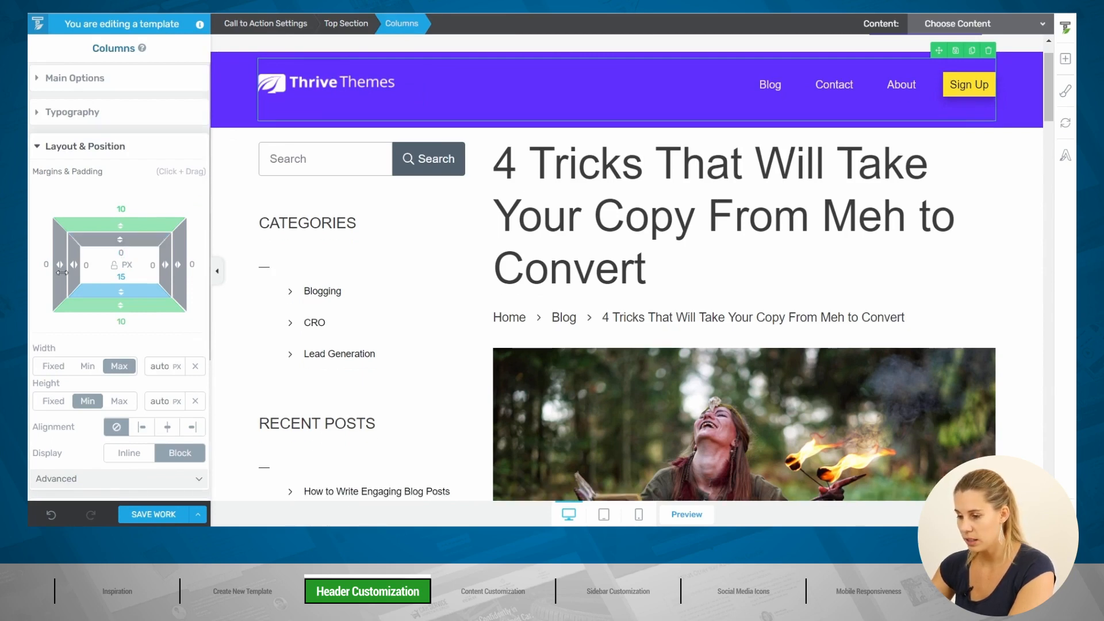
pyautogui.click(128, 276)
pyautogui.write('0')
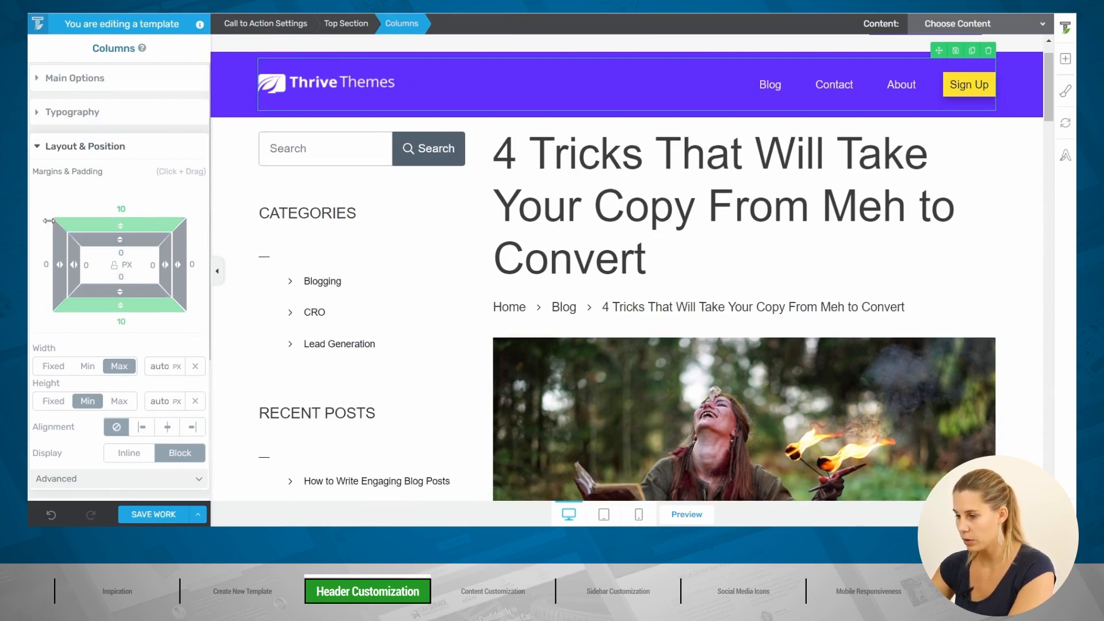
pyautogui.click(114, 210)
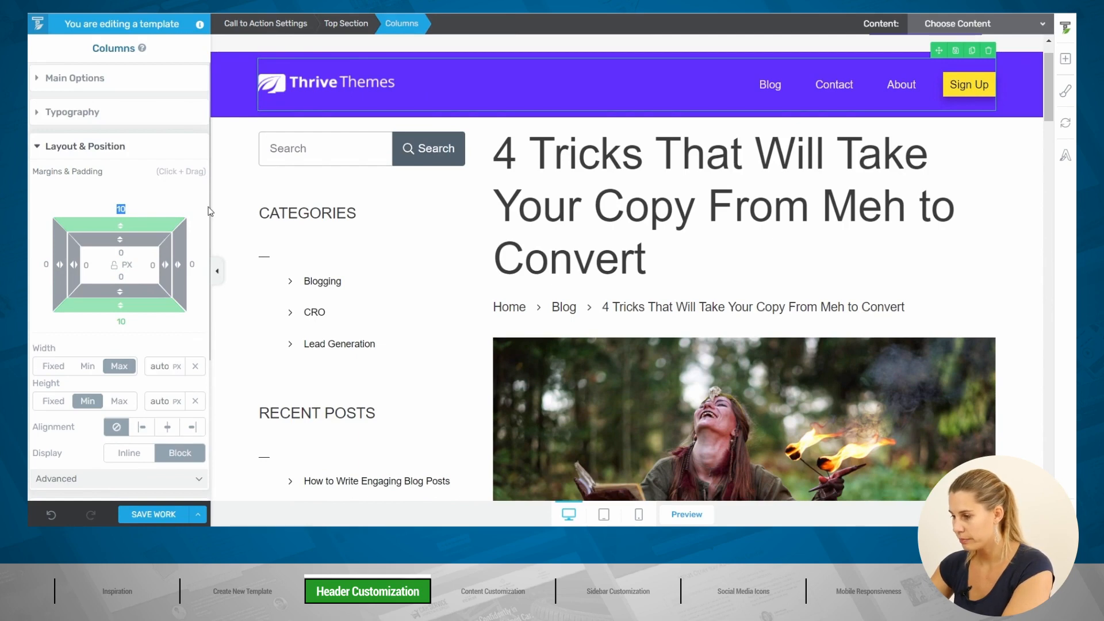
pyautogui.write('5')
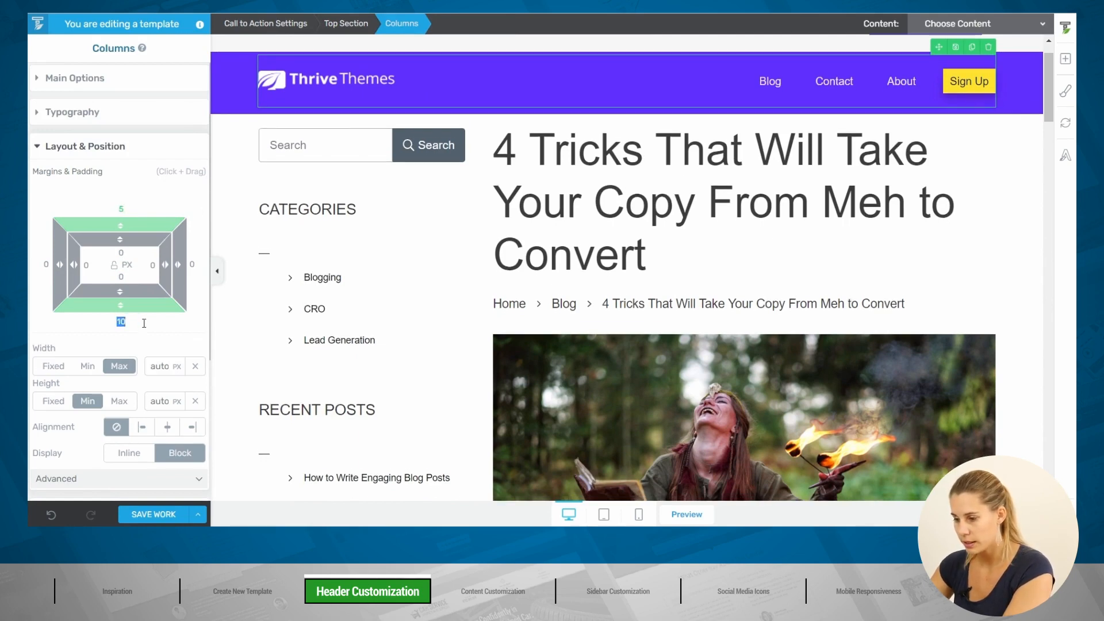
pyautogui.write('5')
pyautogui.click(311, 89)
# Step: Give the logo 10 px top and bottom margins
pyautogui.click(119, 189)
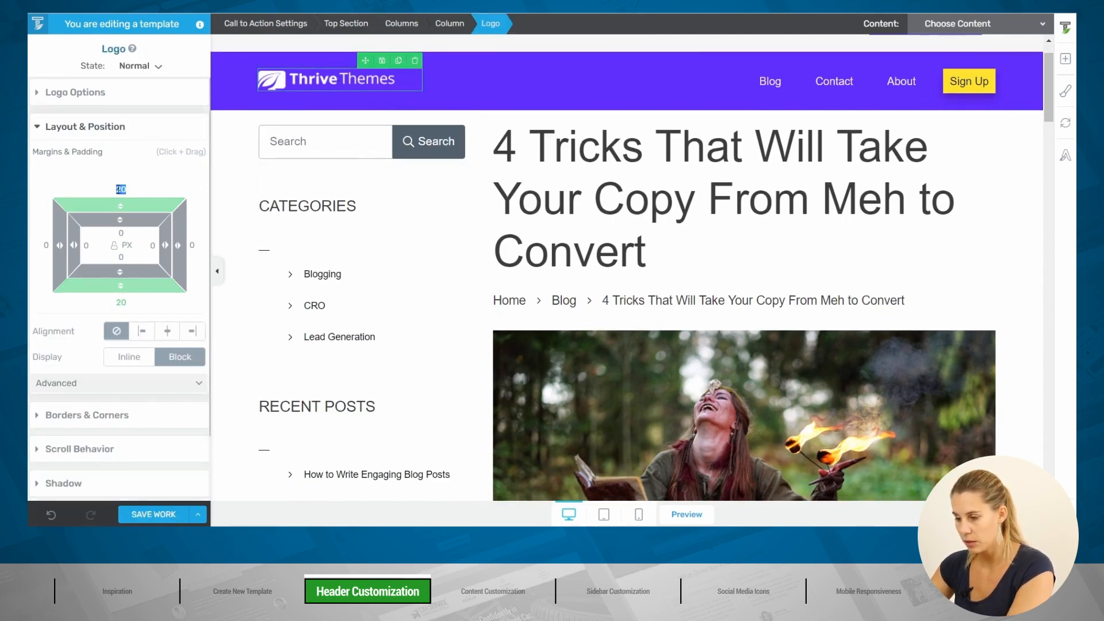
pyautogui.write('10')
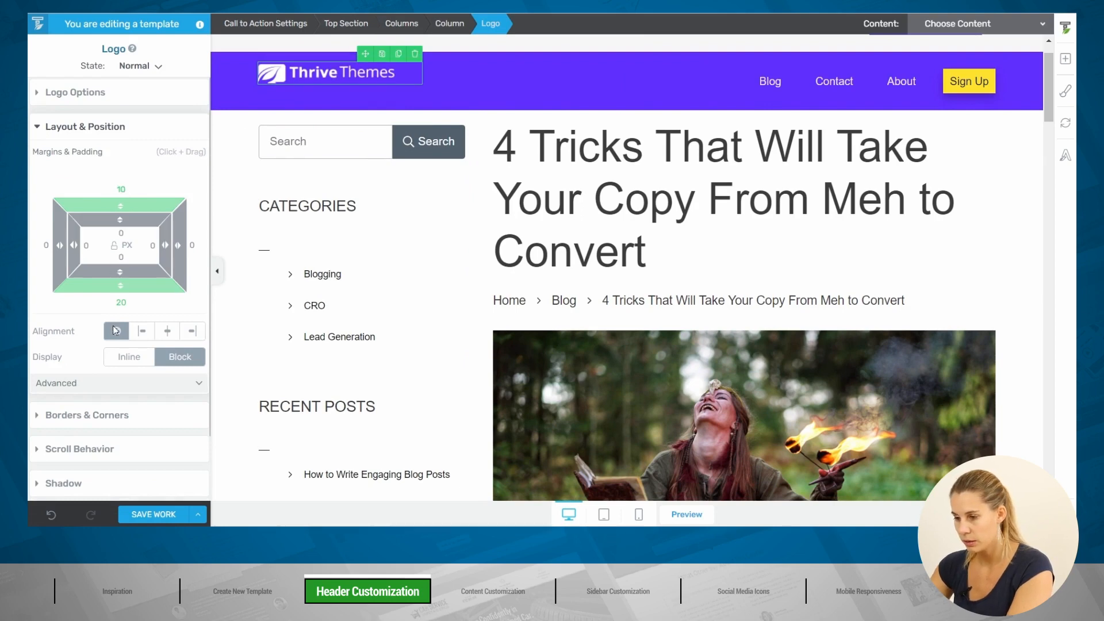
pyautogui.click(120, 303)
pyautogui.write('10')
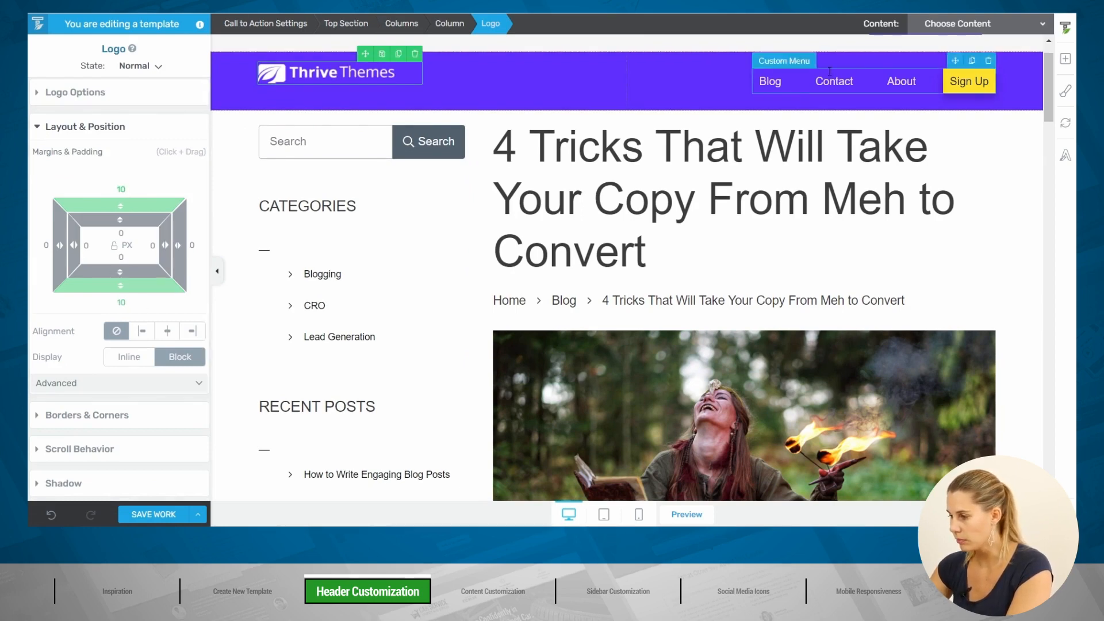
# Step: Set the custom menu's top margin to 10 px to match its bottom margin
pyautogui.click(736, 88)
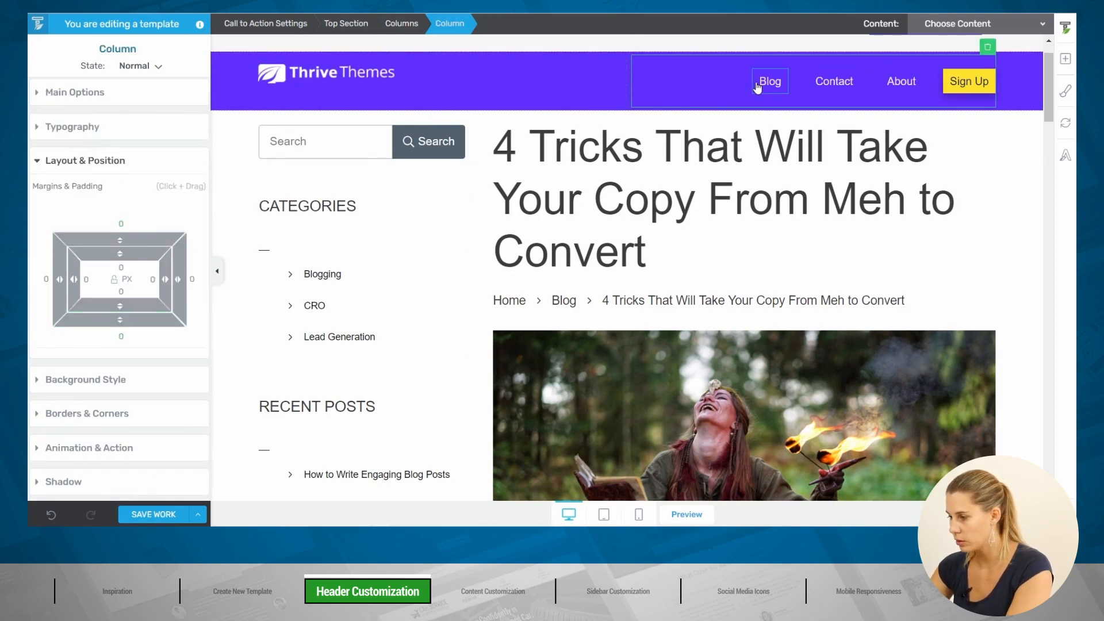
pyautogui.click(757, 86)
pyautogui.click(507, 23)
pyautogui.click(121, 212)
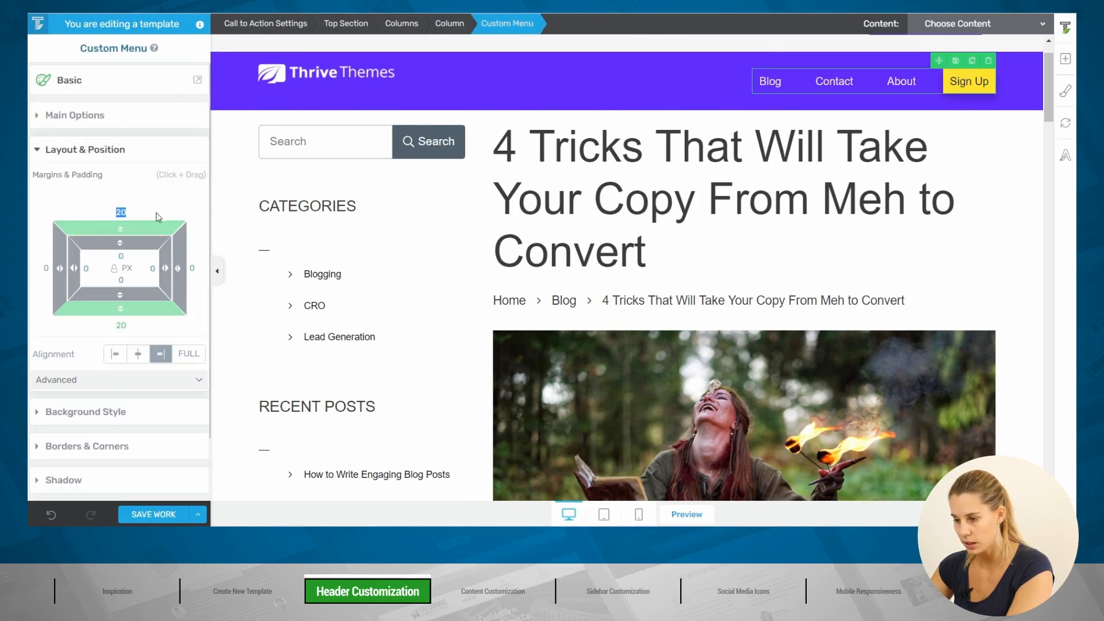
pyautogui.write('10')
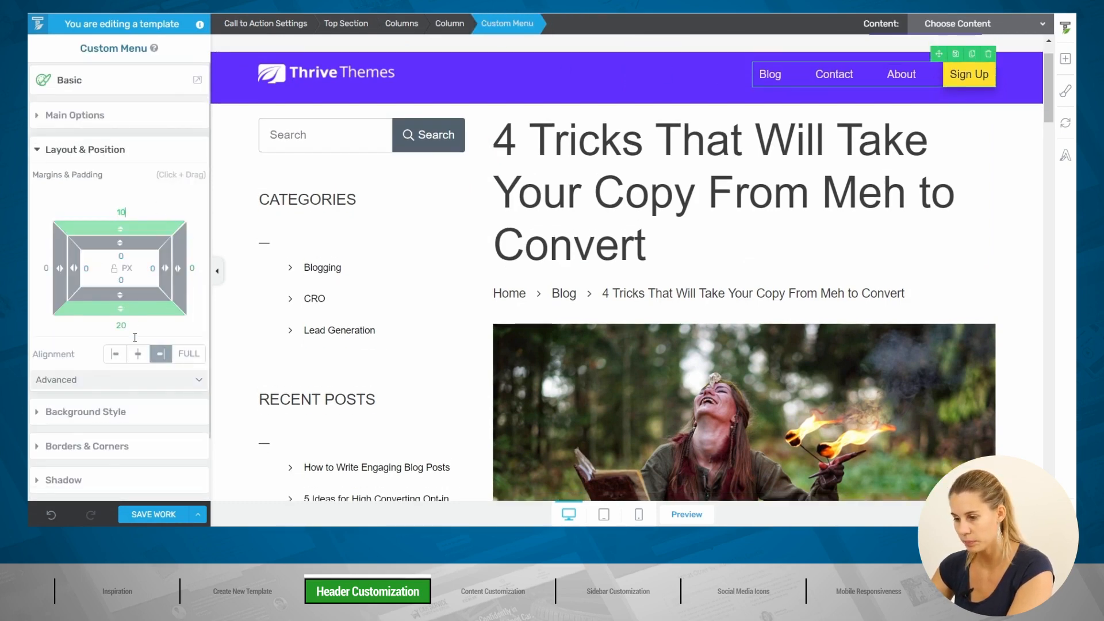
pyautogui.write('10')
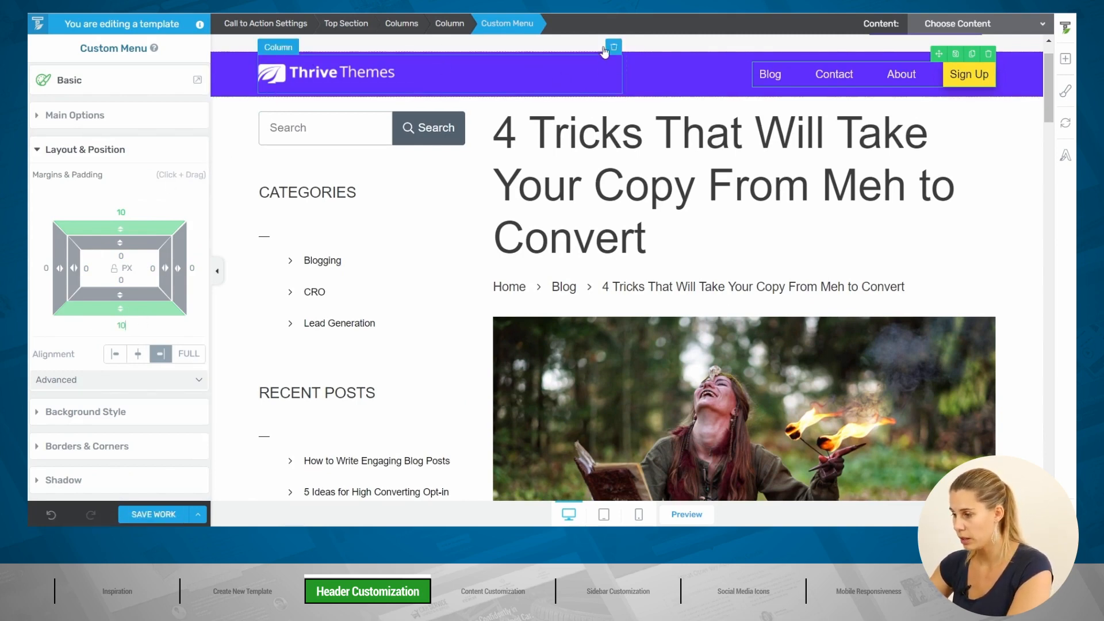
# Step: Set the header columns' vertical position to middle and save the template
pyautogui.click(320, 63)
pyautogui.click(402, 23)
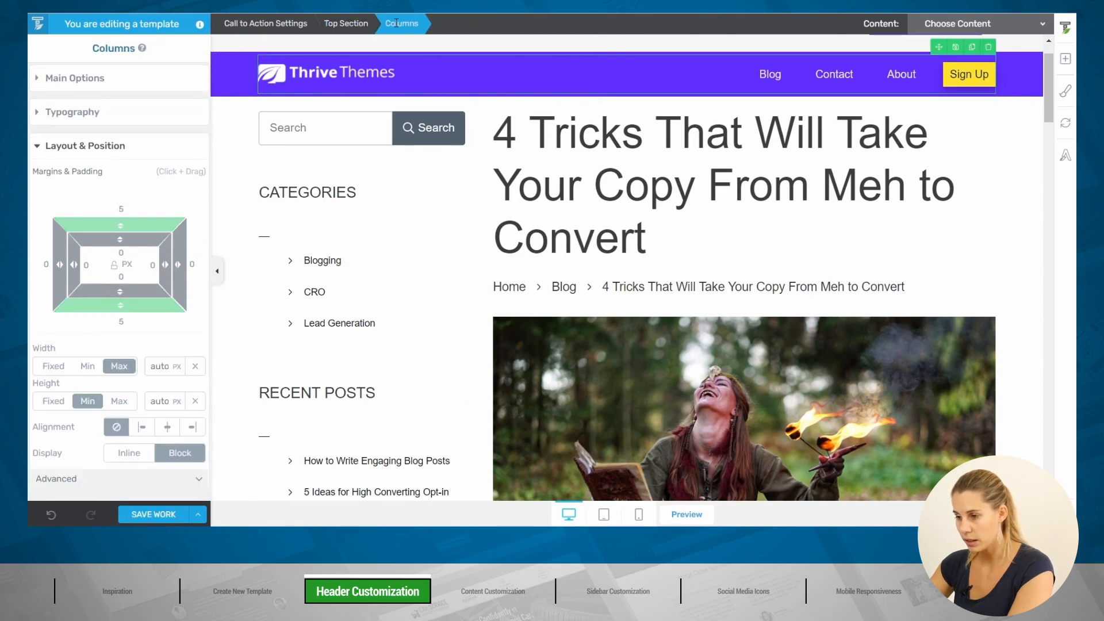
pyautogui.click(88, 78)
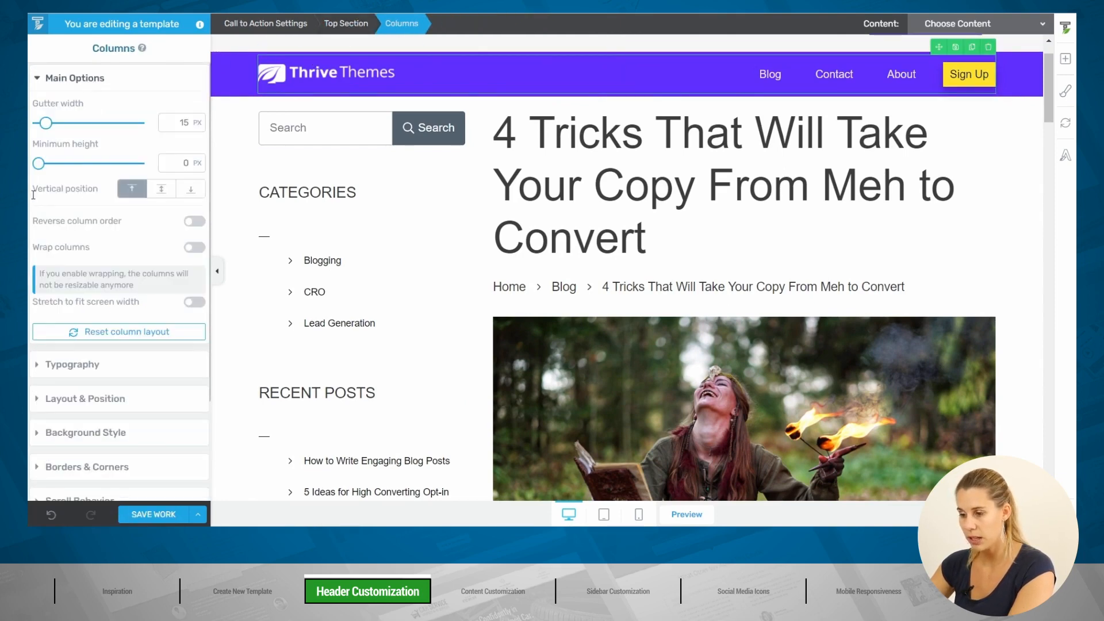
pyautogui.click(162, 194)
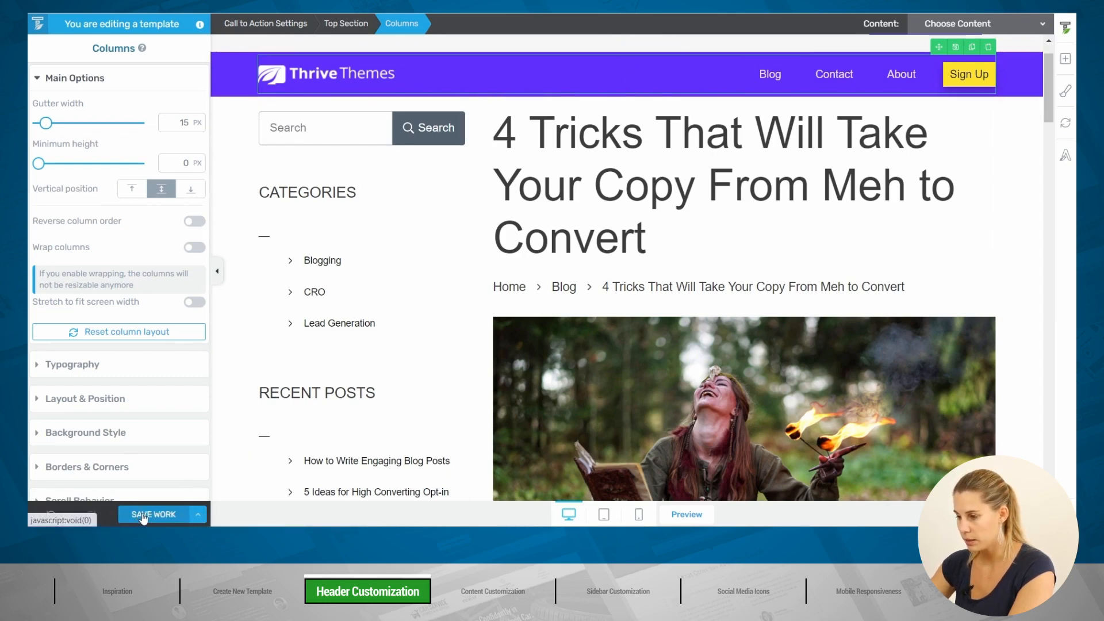
pyautogui.click(143, 515)
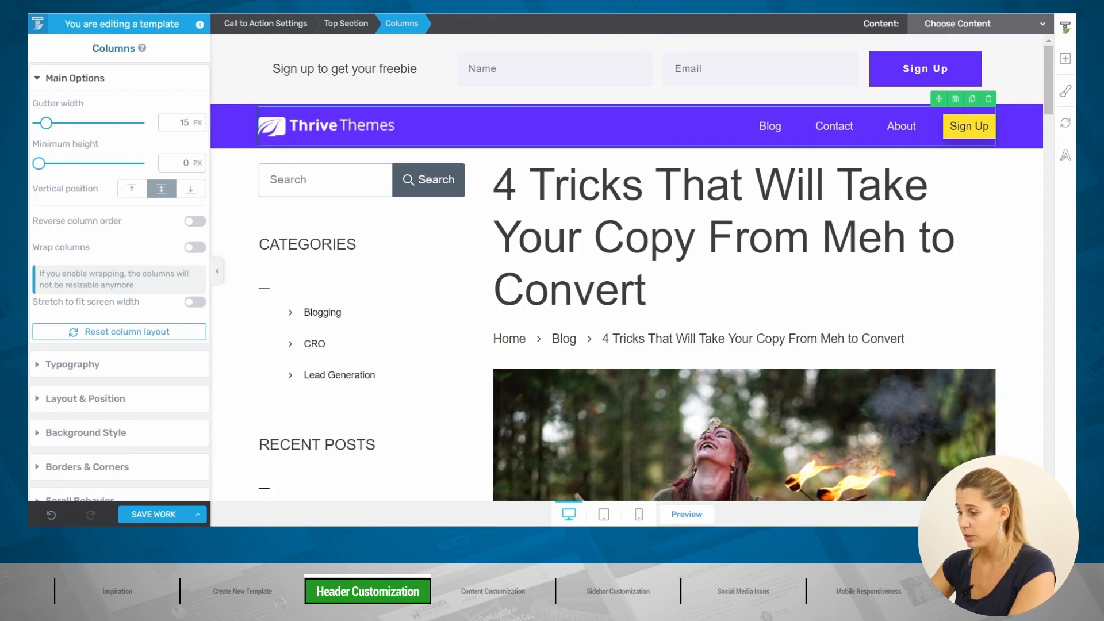
pyautogui.click(391, 14)
pyautogui.press('F5')
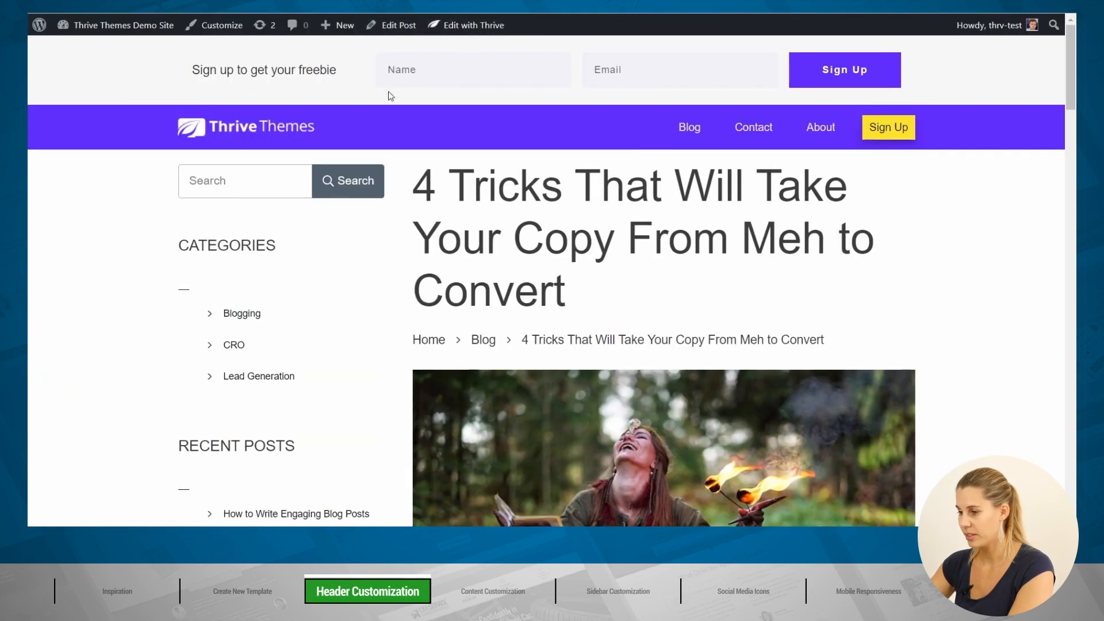
pyautogui.scroll(-3, 977, 260)
pyautogui.scroll(3, 973, 259)
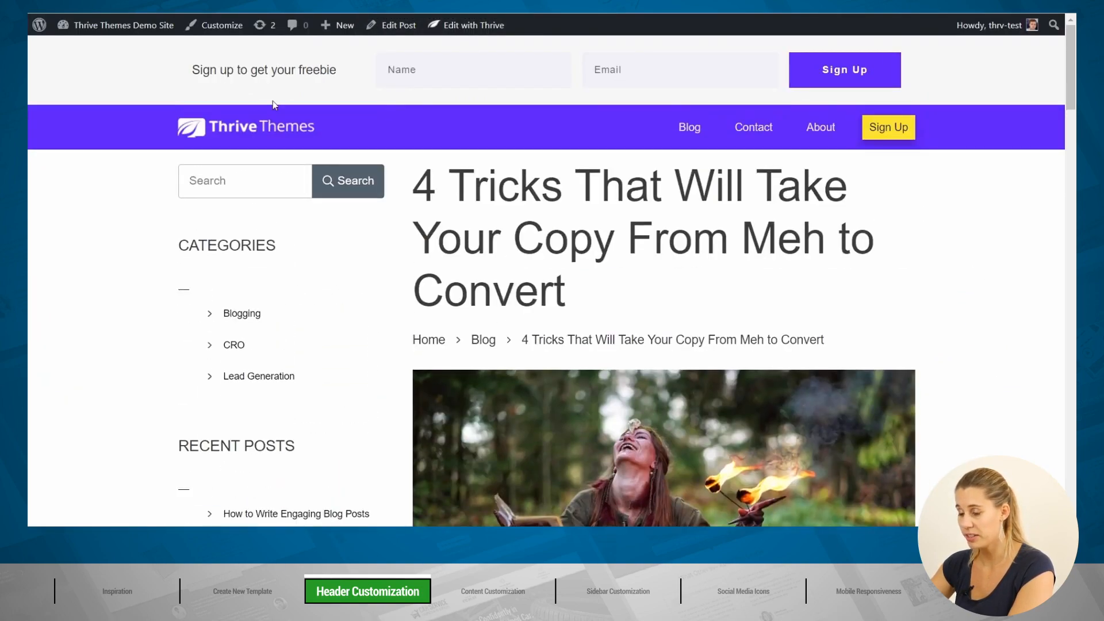
pyautogui.scroll(-3, 1072, 193)
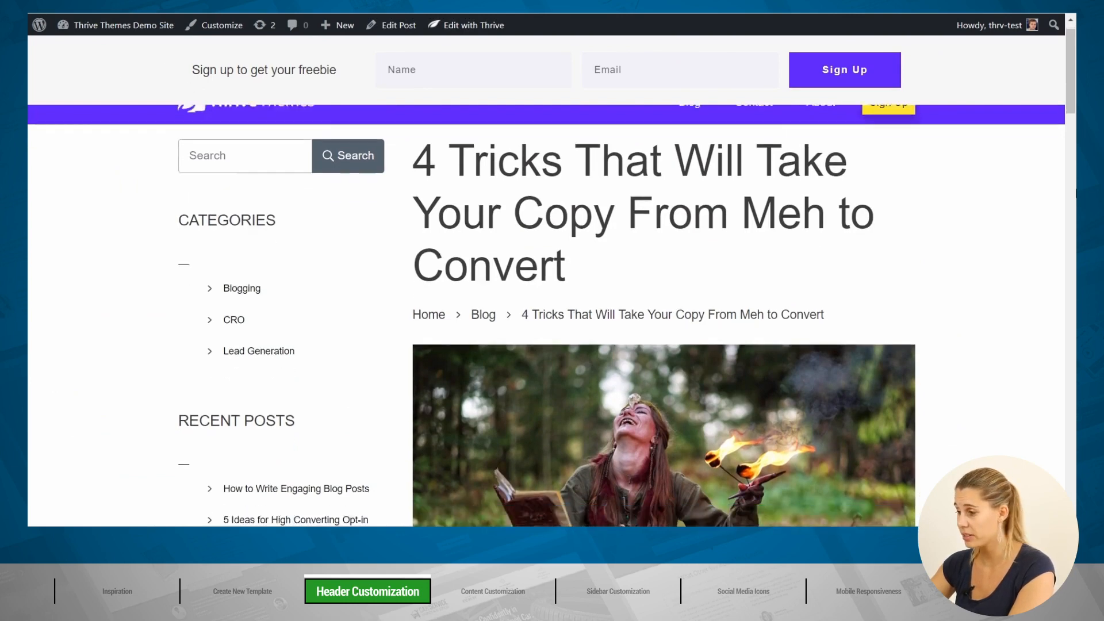
pyautogui.scroll(3, 1072, 194)
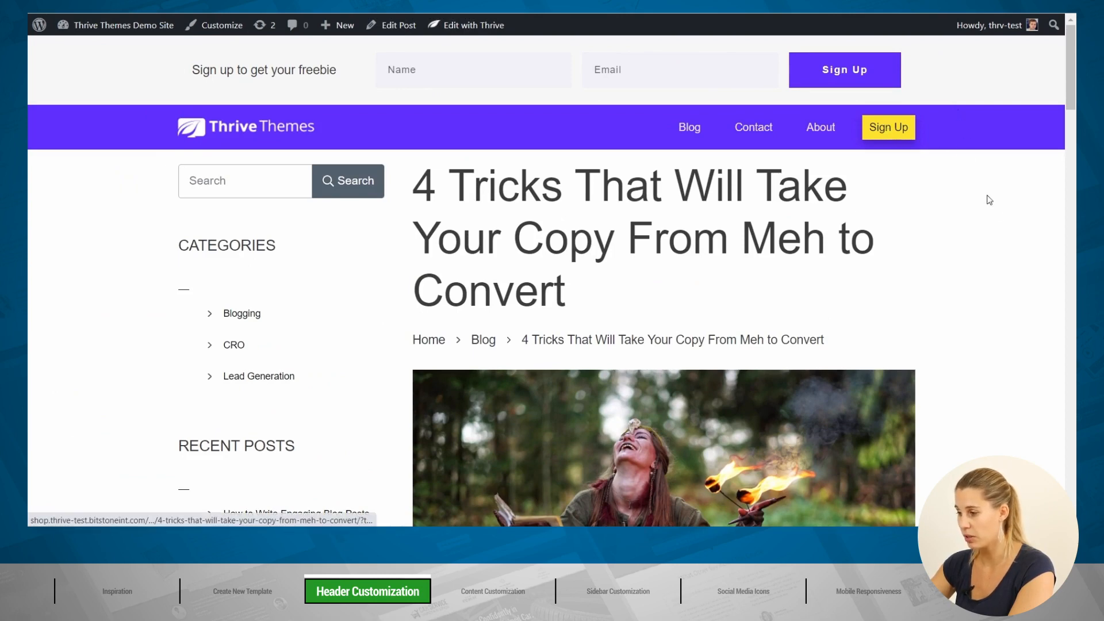
pyautogui.scroll(-2, 1001, 226)
pyautogui.scroll(2, 1003, 228)
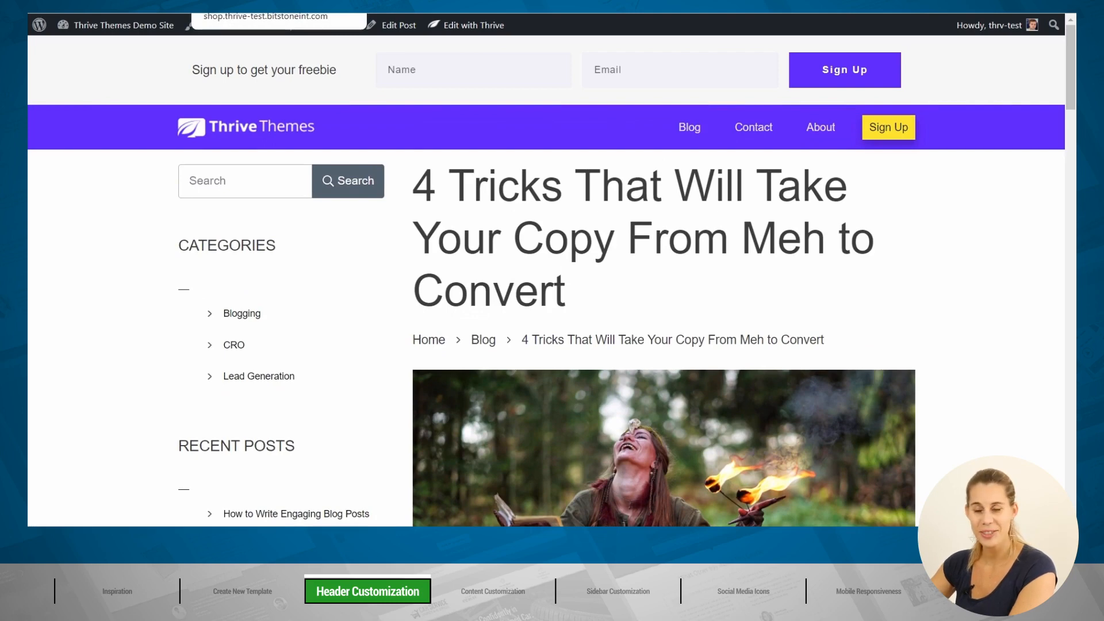
pyautogui.click(247, 7)
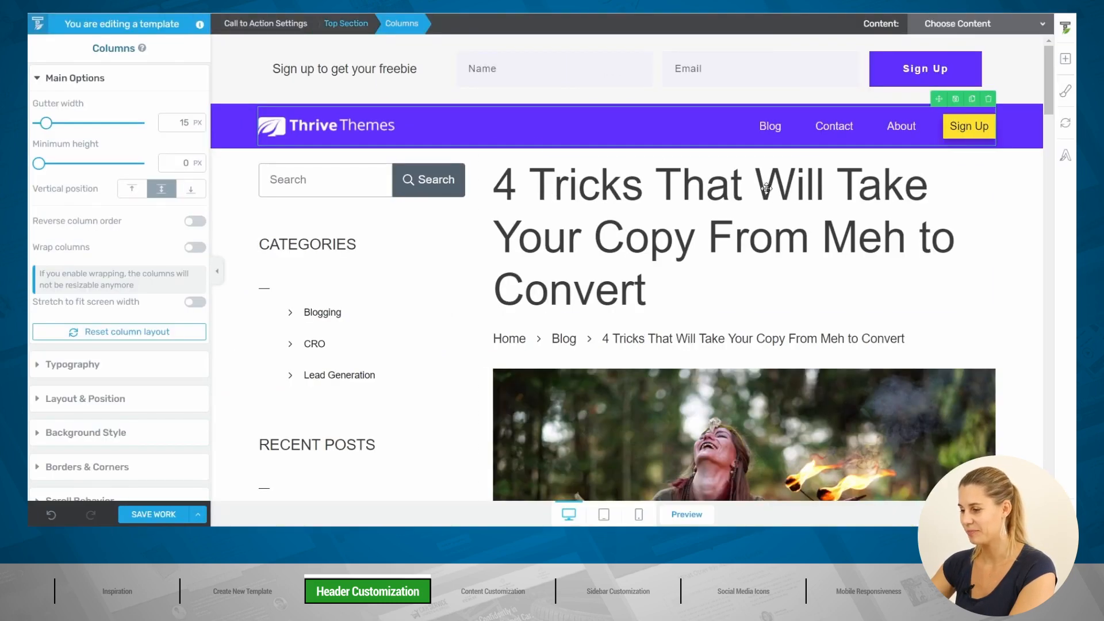
# Step: Change the Layout Container width from 1080 px to 1200 px
pyautogui.click(475, 224)
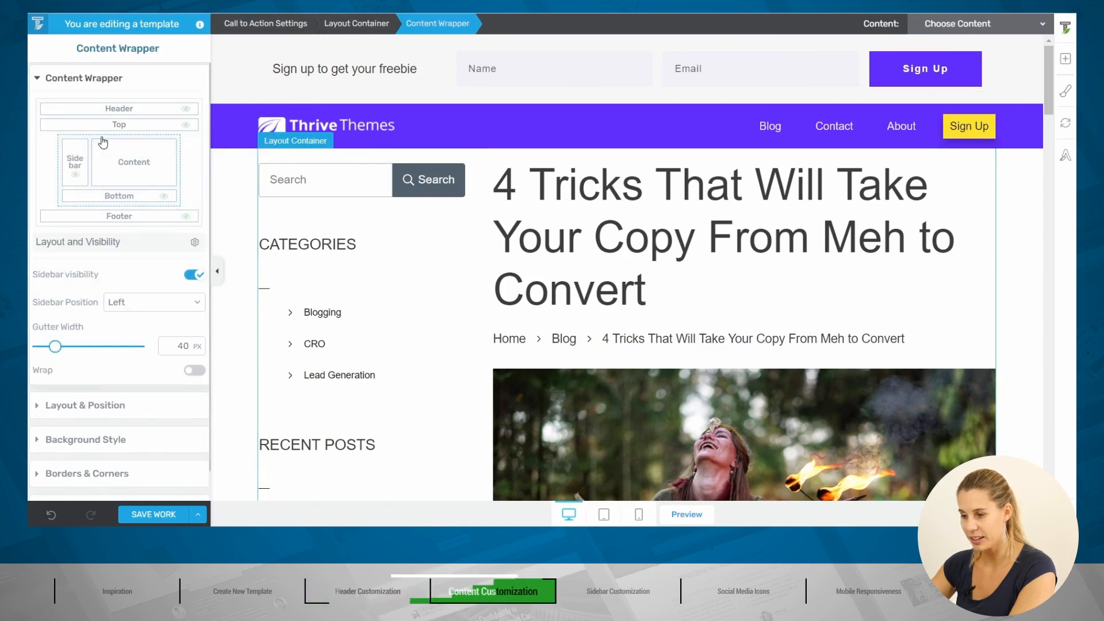
pyautogui.click(75, 160)
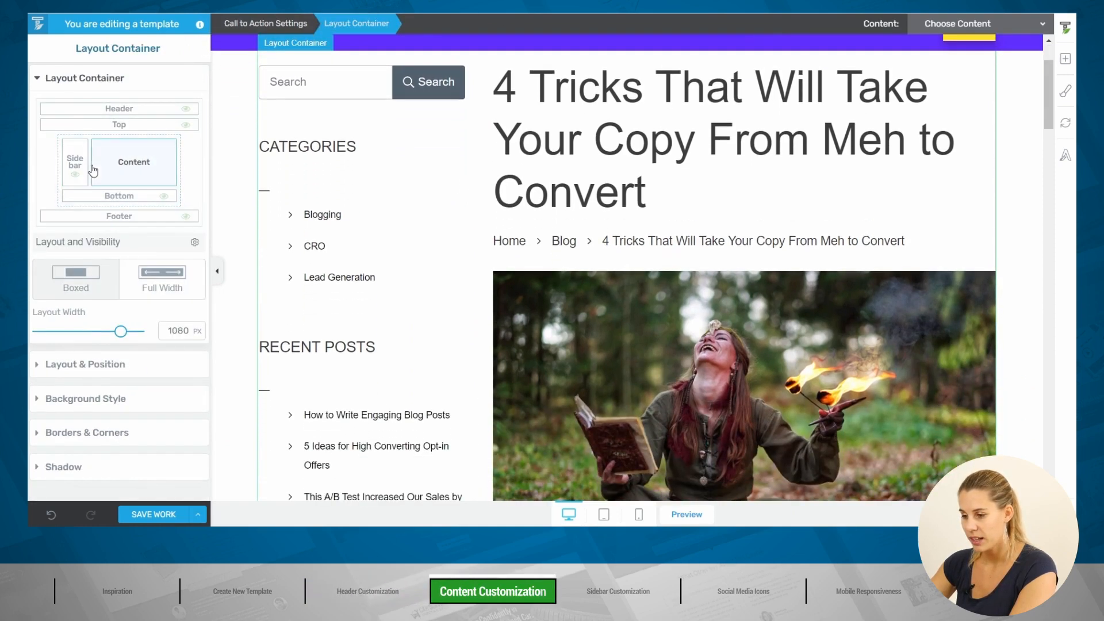
pyautogui.doubleClick(177, 331)
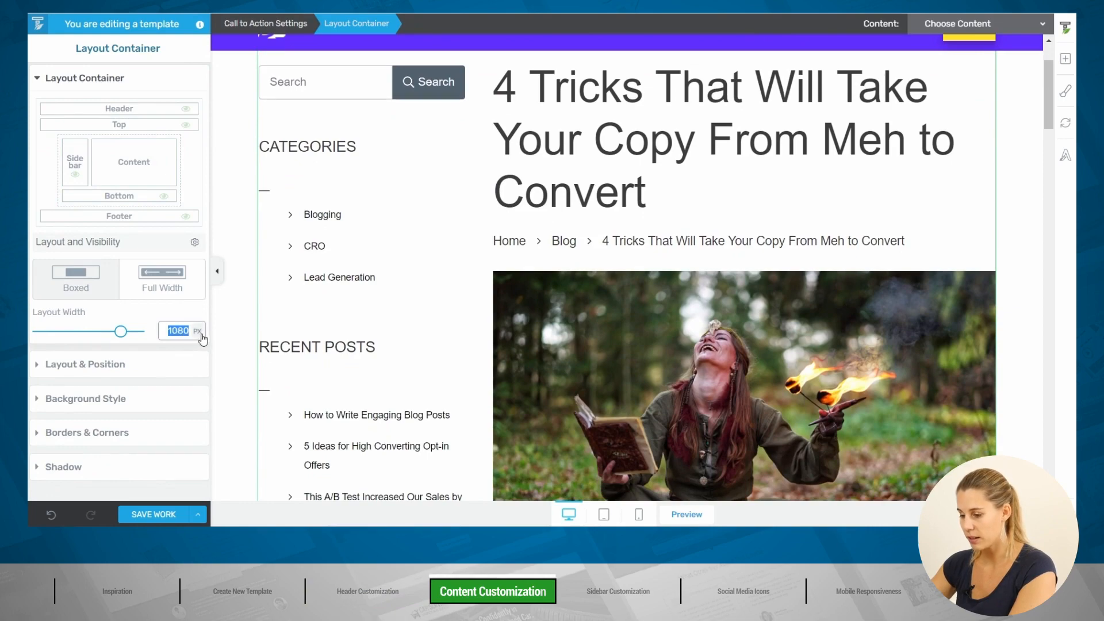
pyautogui.write('1200')
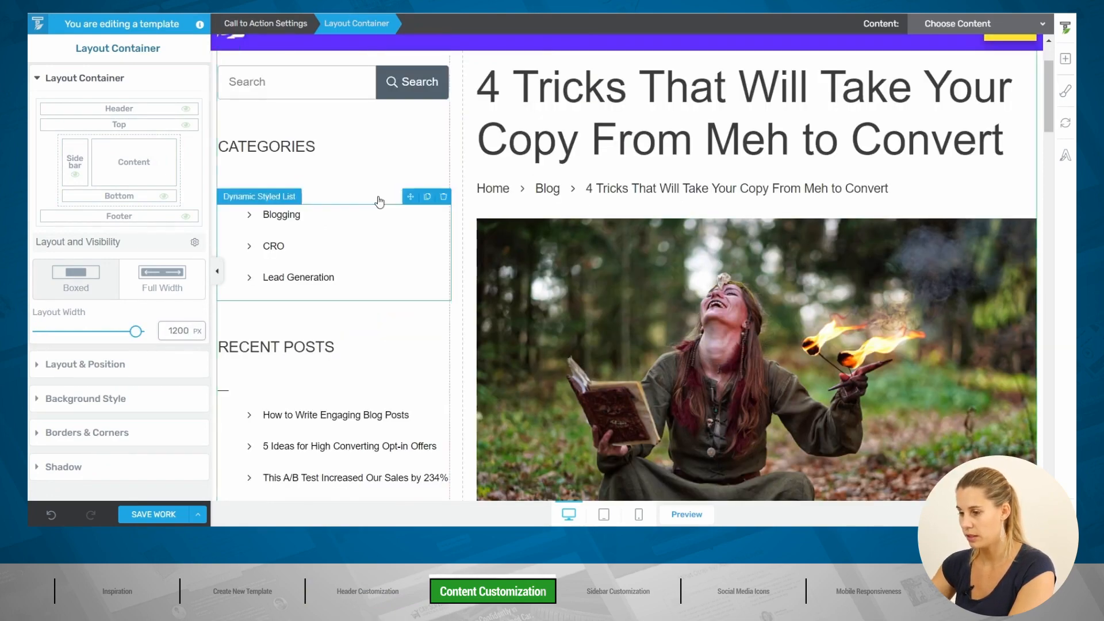
pyautogui.click(217, 271)
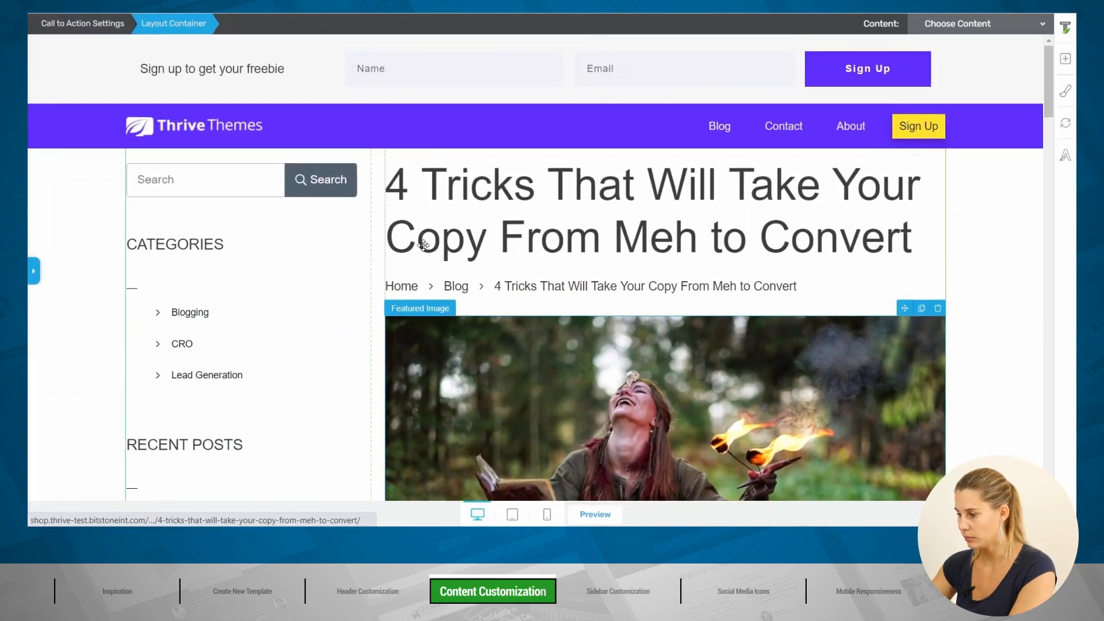
pyautogui.click(34, 271)
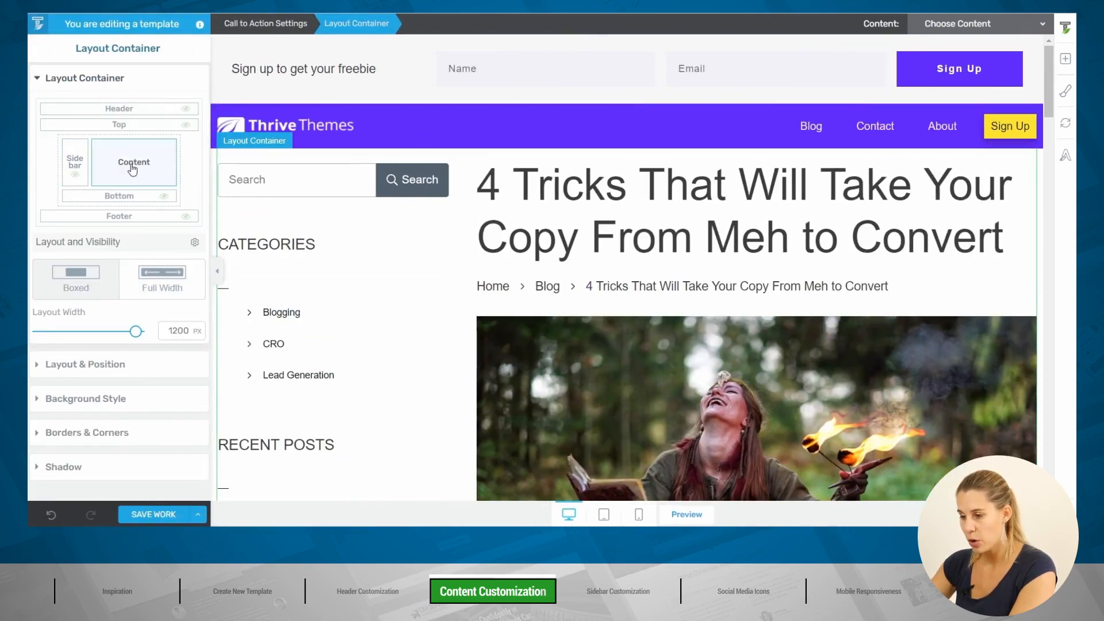
# Step: Switch the Sidebar Section position from Left to Right
pyautogui.click(76, 155)
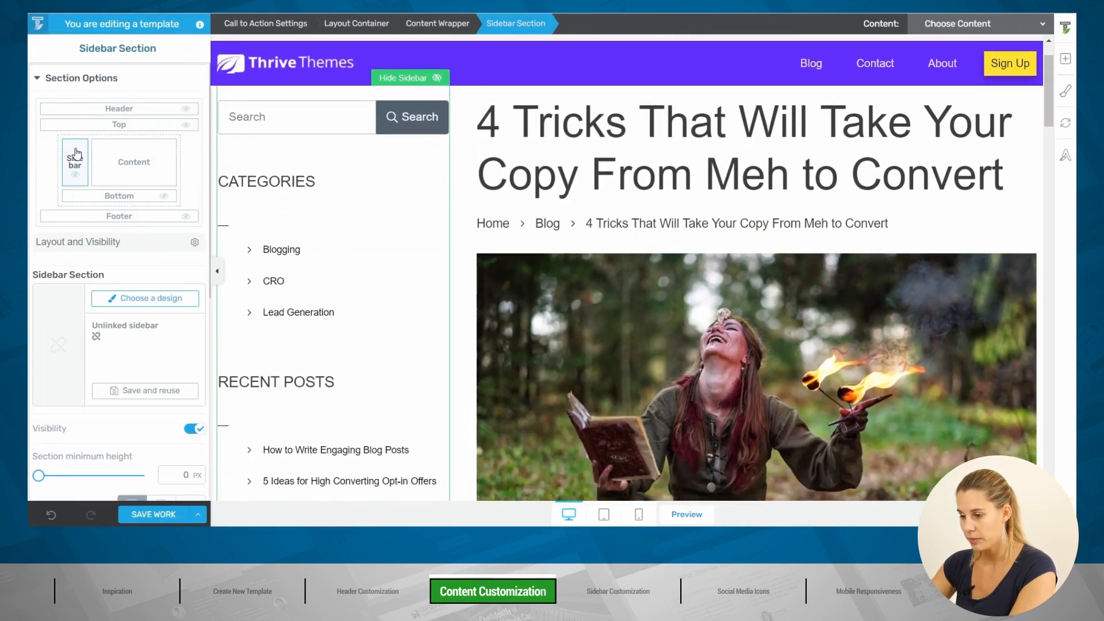
pyautogui.scroll(-3, 190, 319)
pyautogui.scroll(-2, 191, 322)
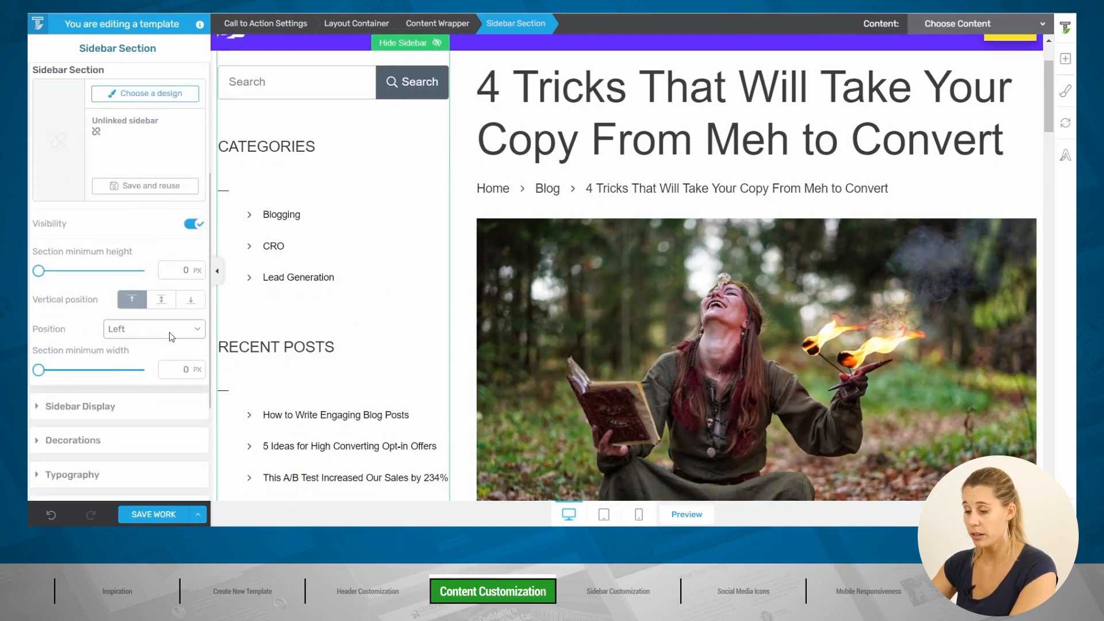
pyautogui.scroll(2, 150, 331)
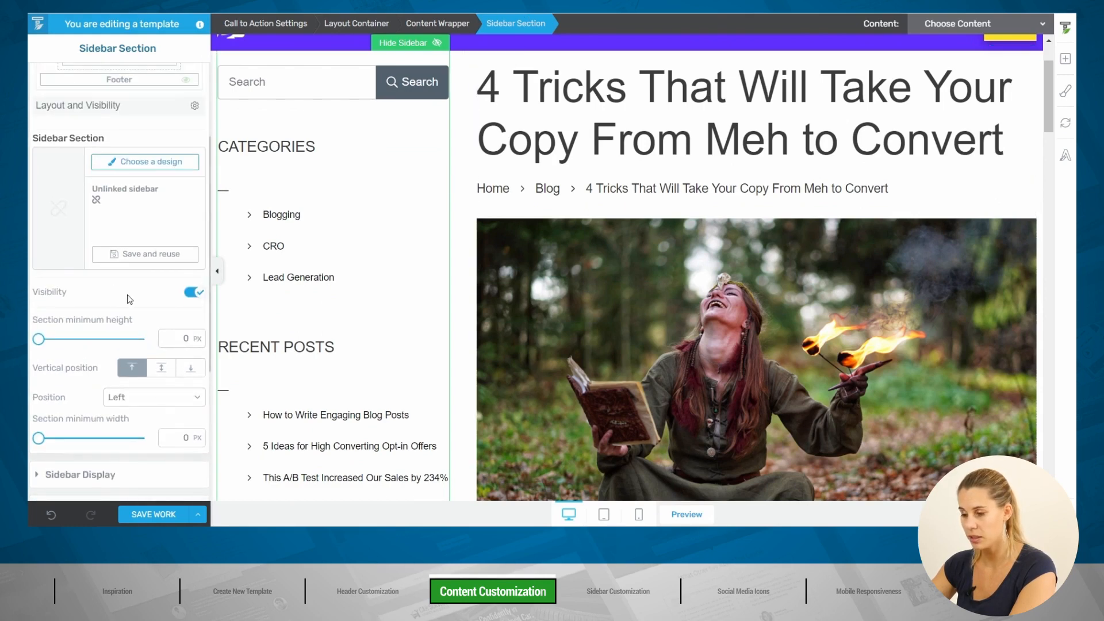
pyautogui.scroll(-2, 31, 338)
pyautogui.click(161, 330)
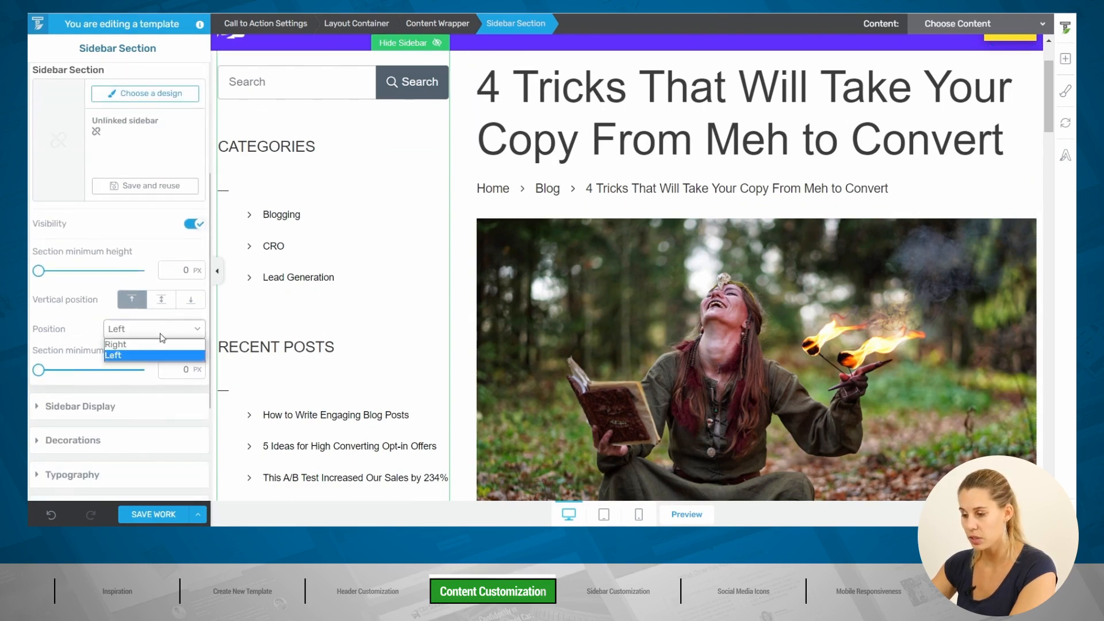
pyautogui.click(156, 343)
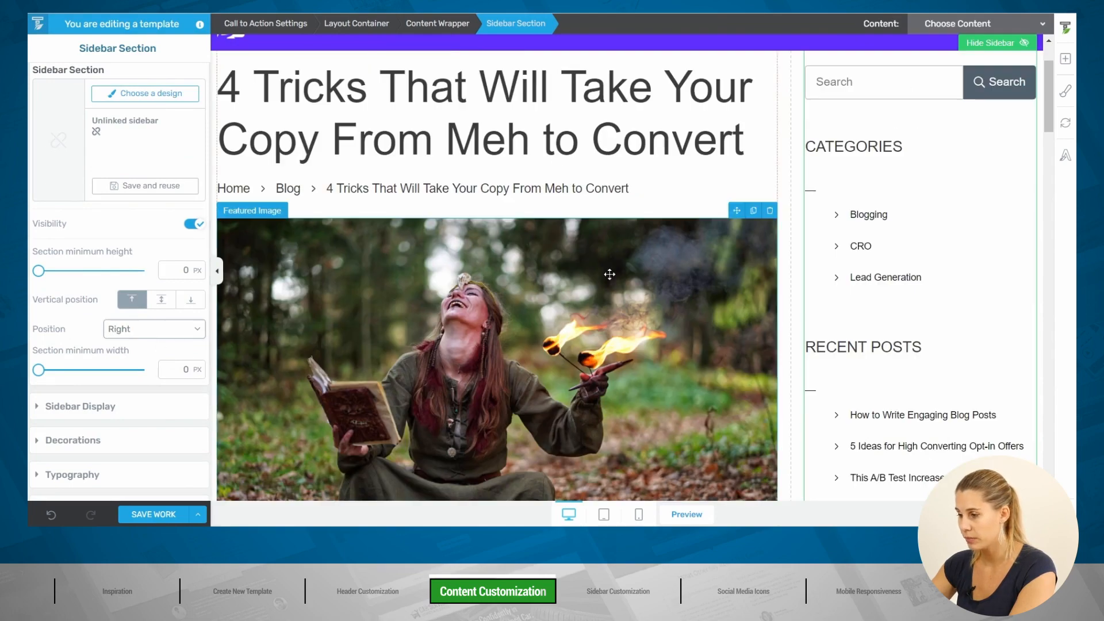
pyautogui.scroll(3, 586, 282)
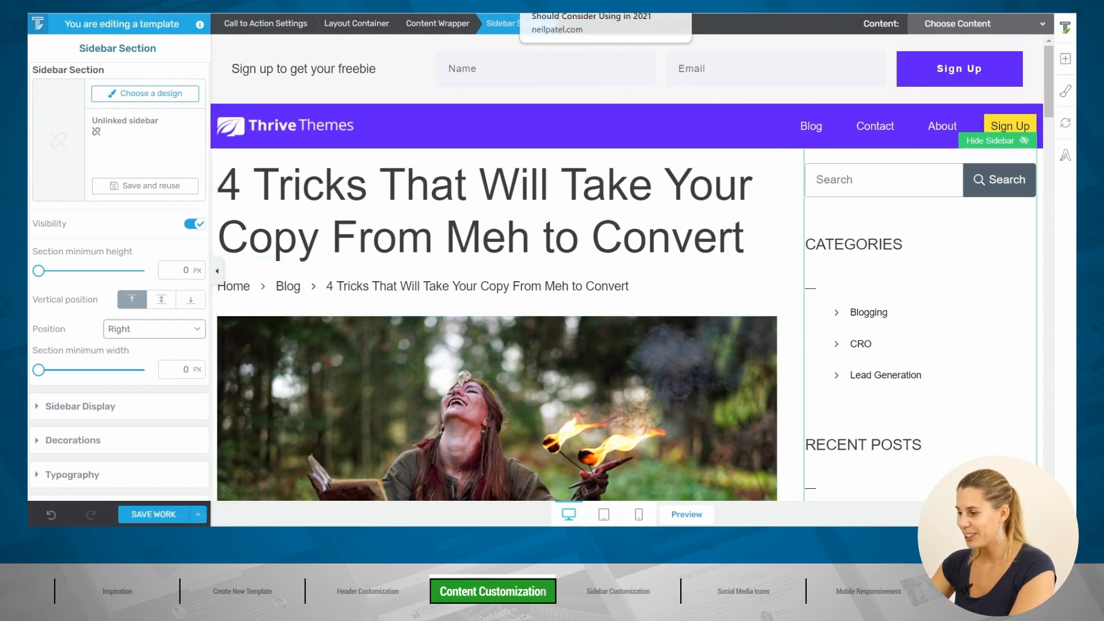
pyautogui.click(544, 13)
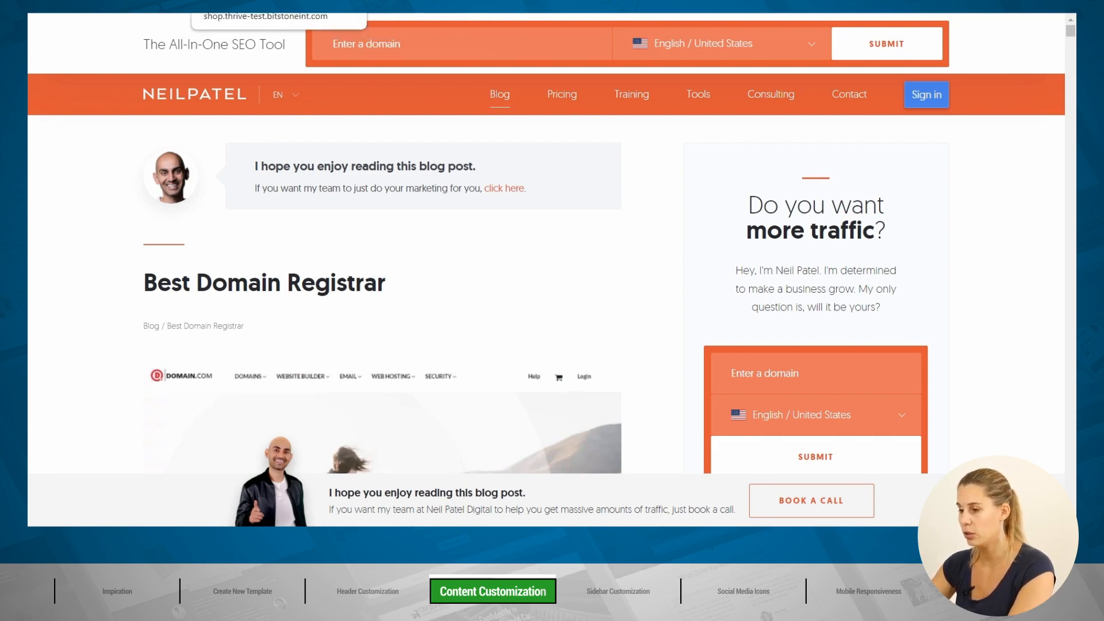
pyautogui.click(236, 2)
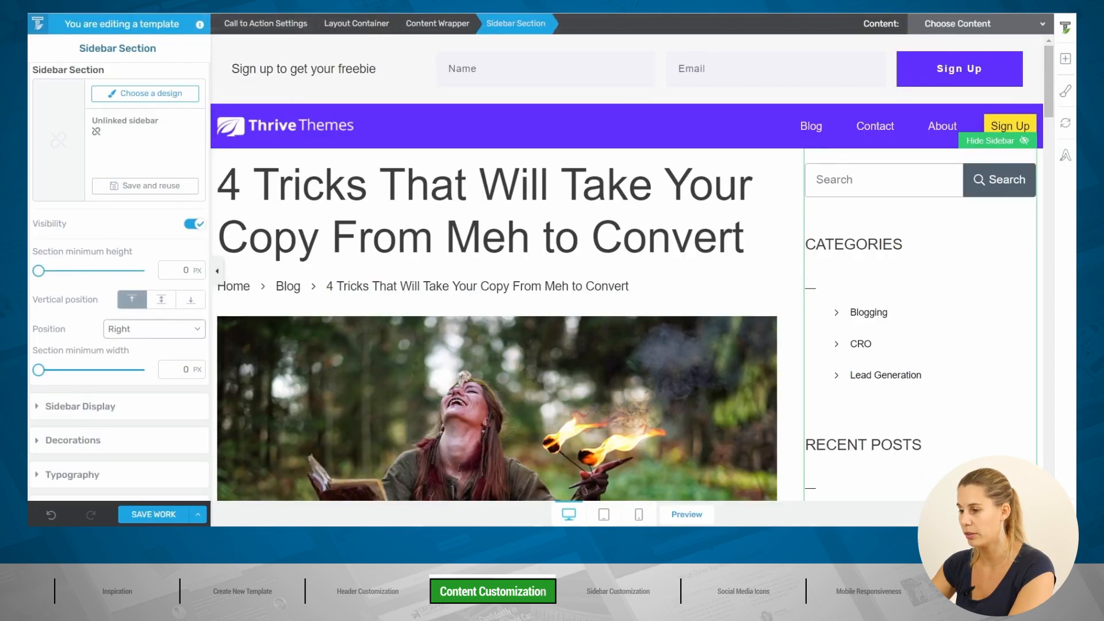
# Step: Drag an Image element above the post title and insert the portrait photo from the Media Library
pyautogui.click(1065, 62)
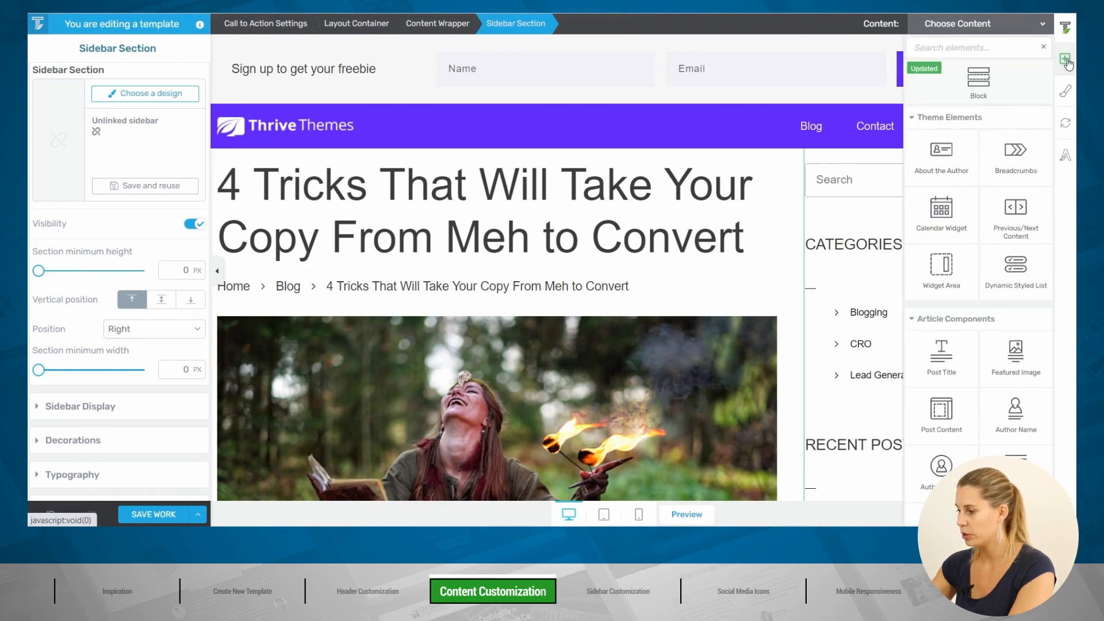
pyautogui.write('im')
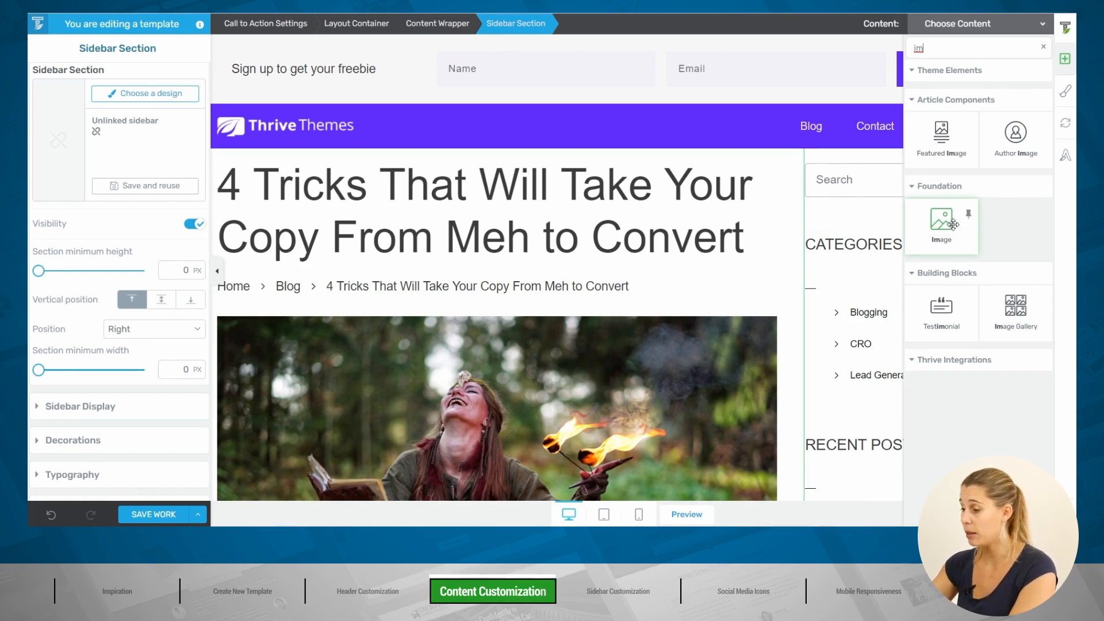
pyautogui.moveTo(949, 223); pyautogui.dragTo(411, 175)
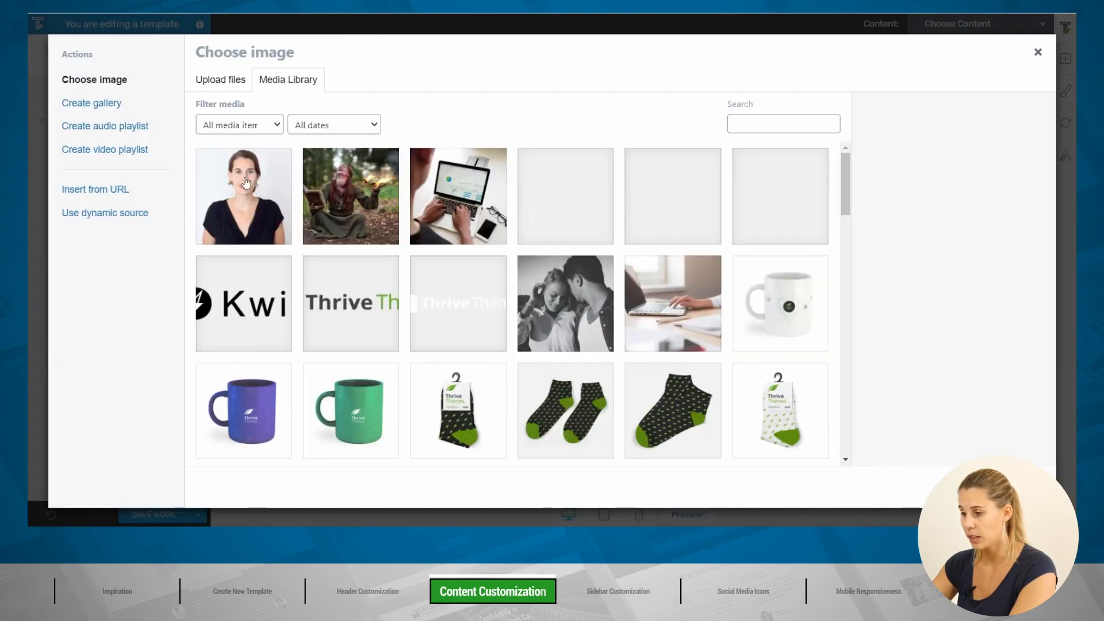
pyautogui.click(249, 192)
pyautogui.click(928, 485)
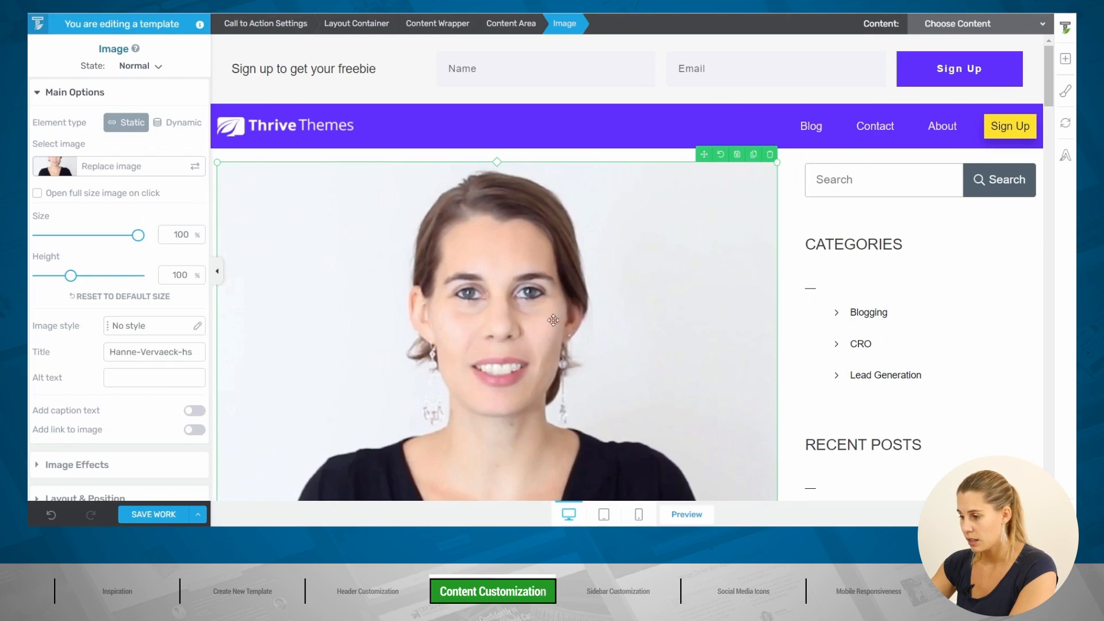
# Step: Shrink the author photo to under half width and round its corners to 153 px
pyautogui.moveTo(776, 163); pyautogui.dragTo(375, 261)
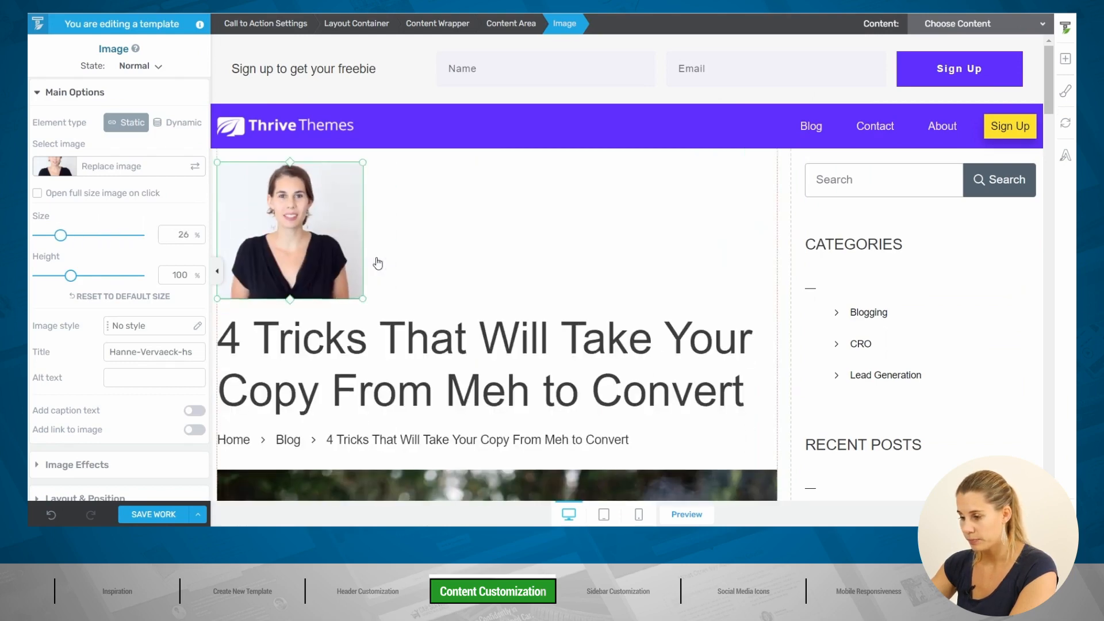
pyautogui.scroll(-3, 95, 409)
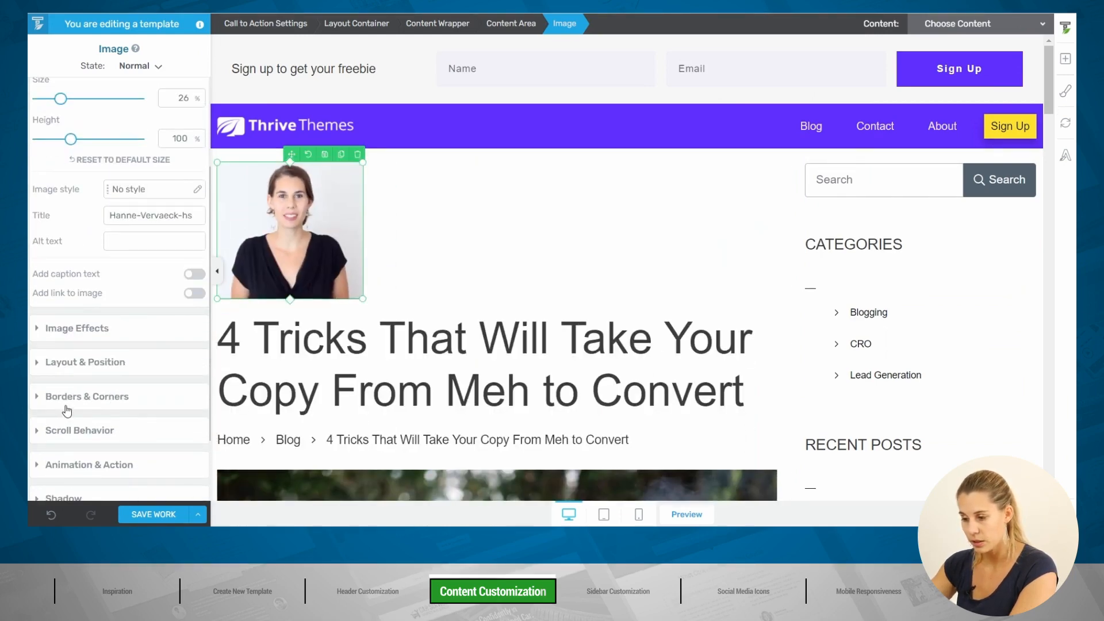
pyautogui.click(64, 396)
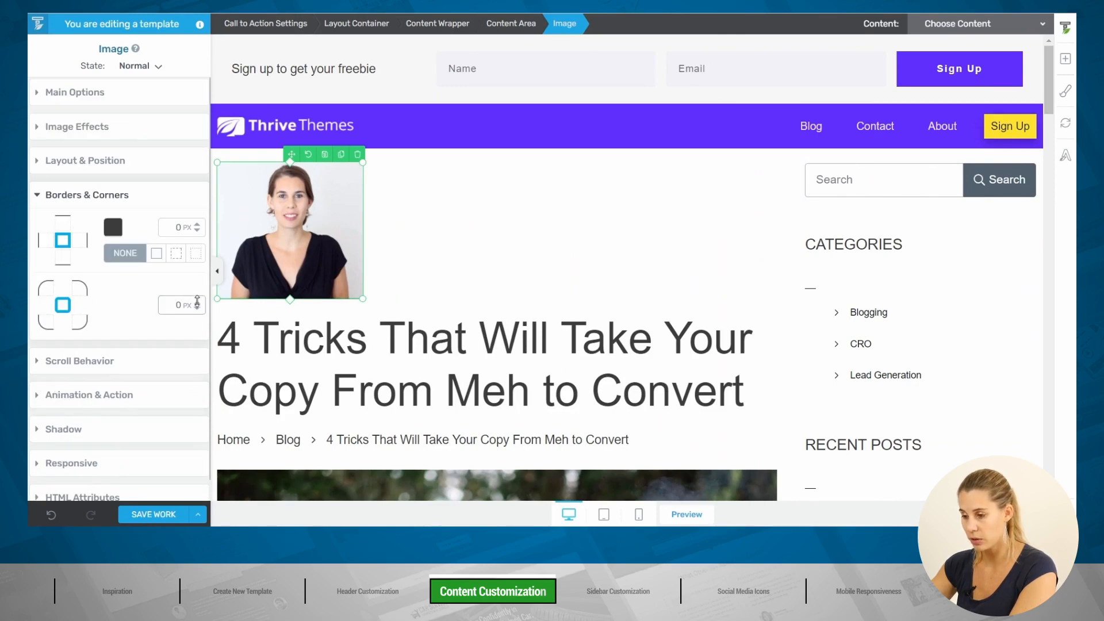
pyautogui.moveTo(198, 306); pyautogui.dragTo(204, 211)
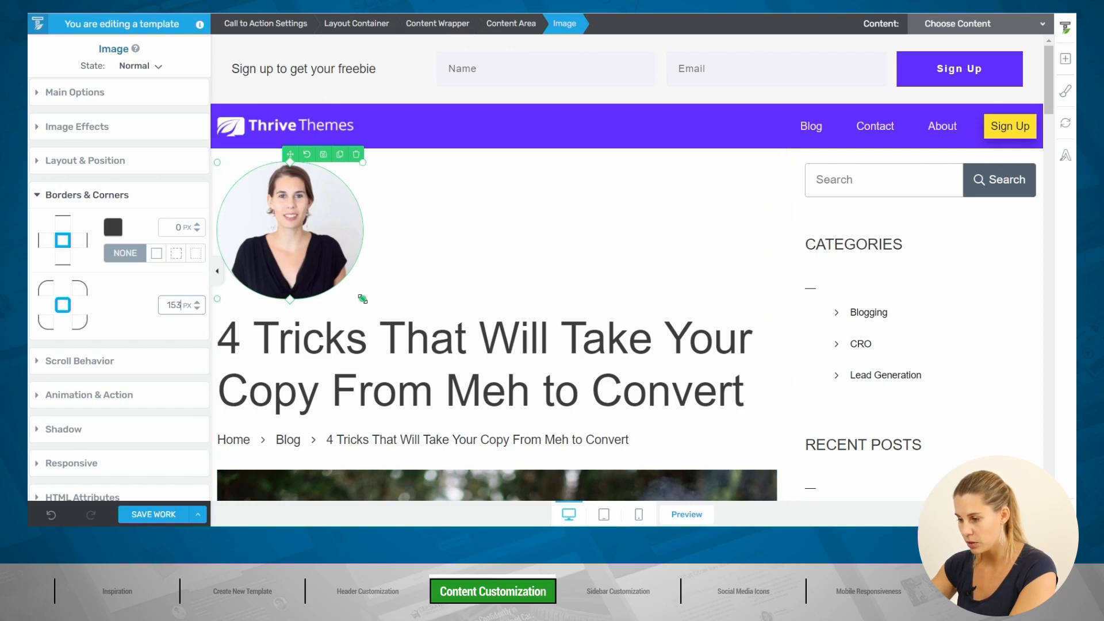
# Step: Fine-tune the round photo down to about 128 px and search the element library for 'cont'
pyautogui.moveTo(290, 298)
pyautogui.mouseDown()
pyautogui.moveTo(289, 288)
pyautogui.moveTo(288, 322)
pyautogui.moveTo(287, 307)
pyautogui.mouseUp()
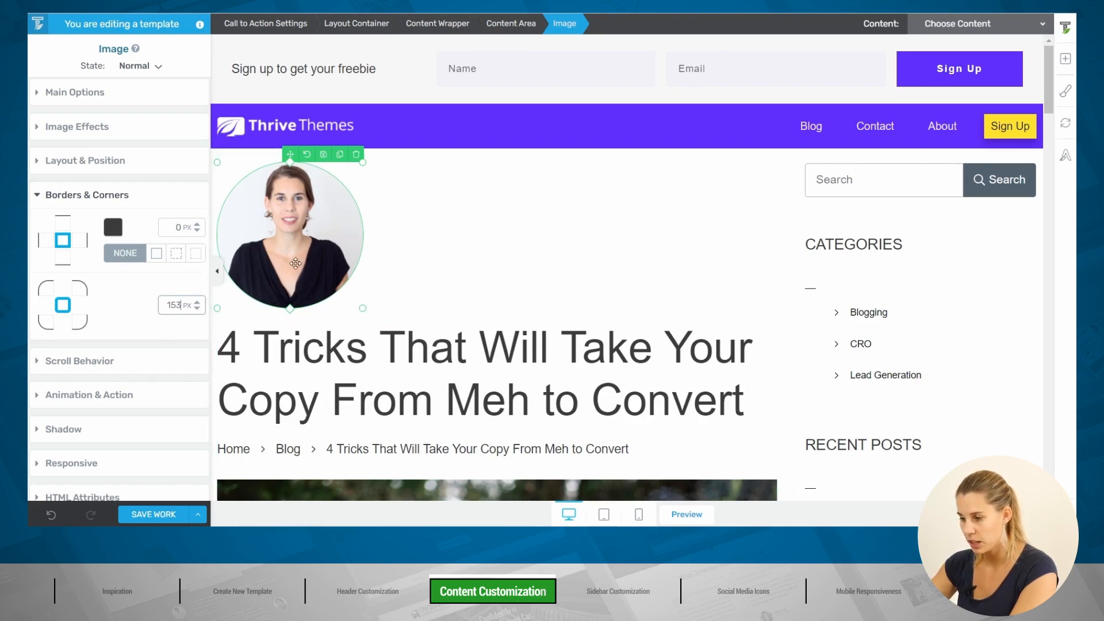
pyautogui.moveTo(290, 308)
pyautogui.mouseDown()
pyautogui.moveTo(296, 333)
pyautogui.moveTo(289, 284)
pyautogui.moveTo(290, 314)
pyautogui.mouseUp()
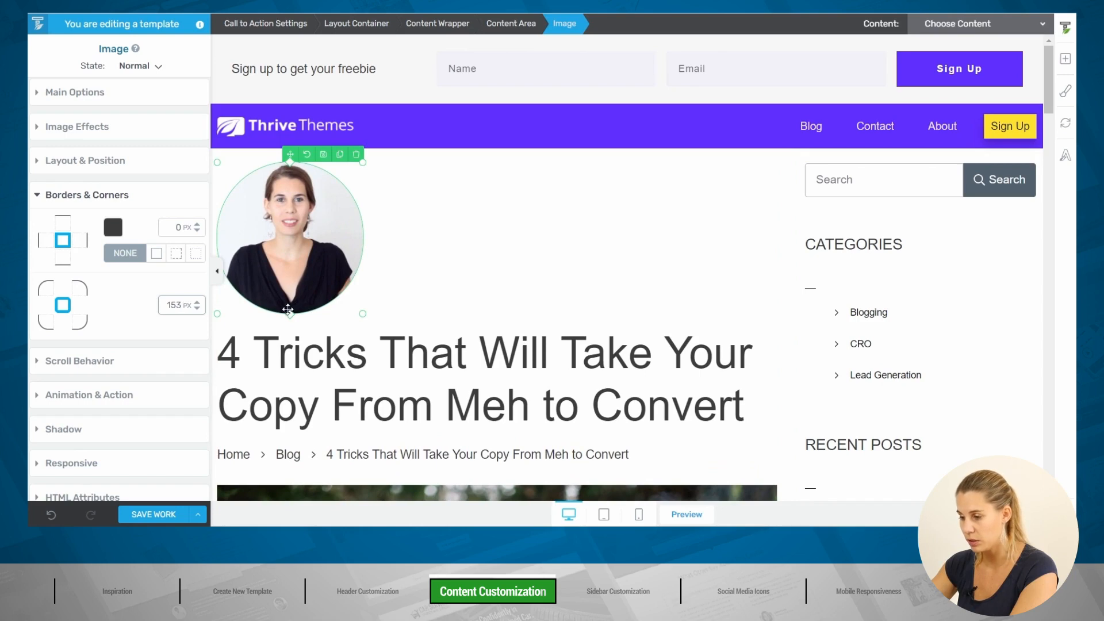
pyautogui.moveTo(290, 311); pyautogui.dragTo(290, 303)
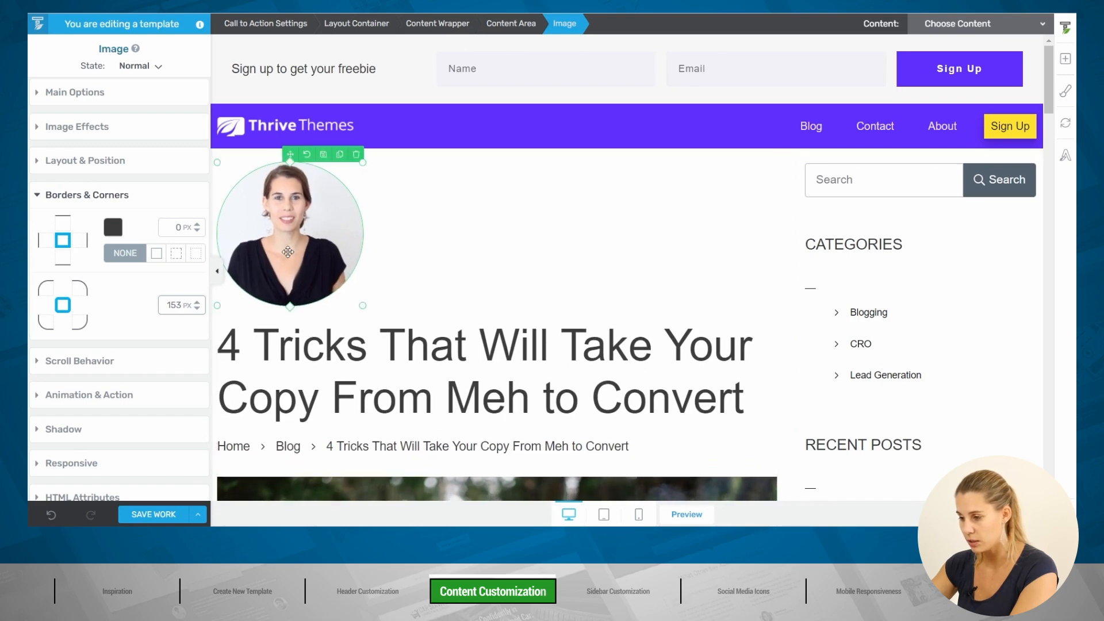
pyautogui.moveTo(363, 305); pyautogui.dragTo(309, 238)
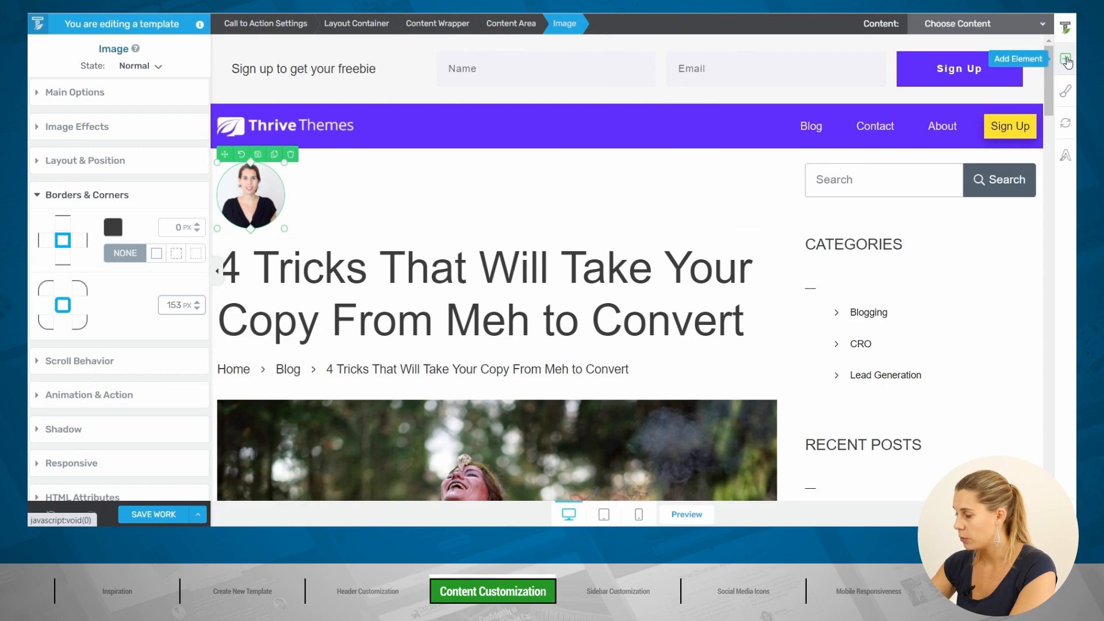
pyautogui.click(1065, 60)
pyautogui.write('con')
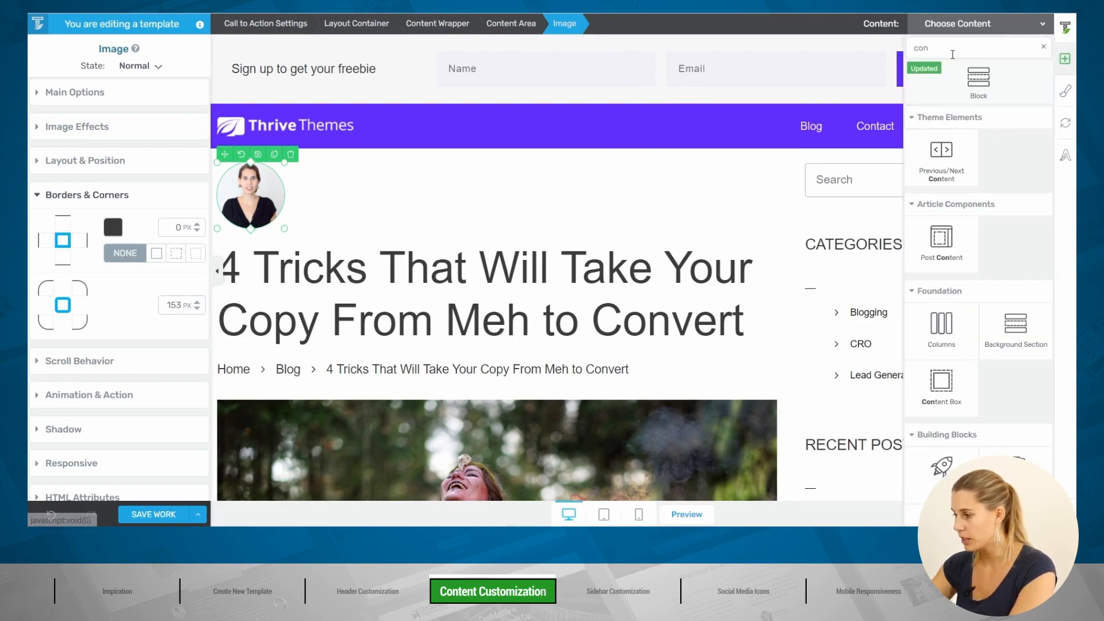
pyautogui.write('te')
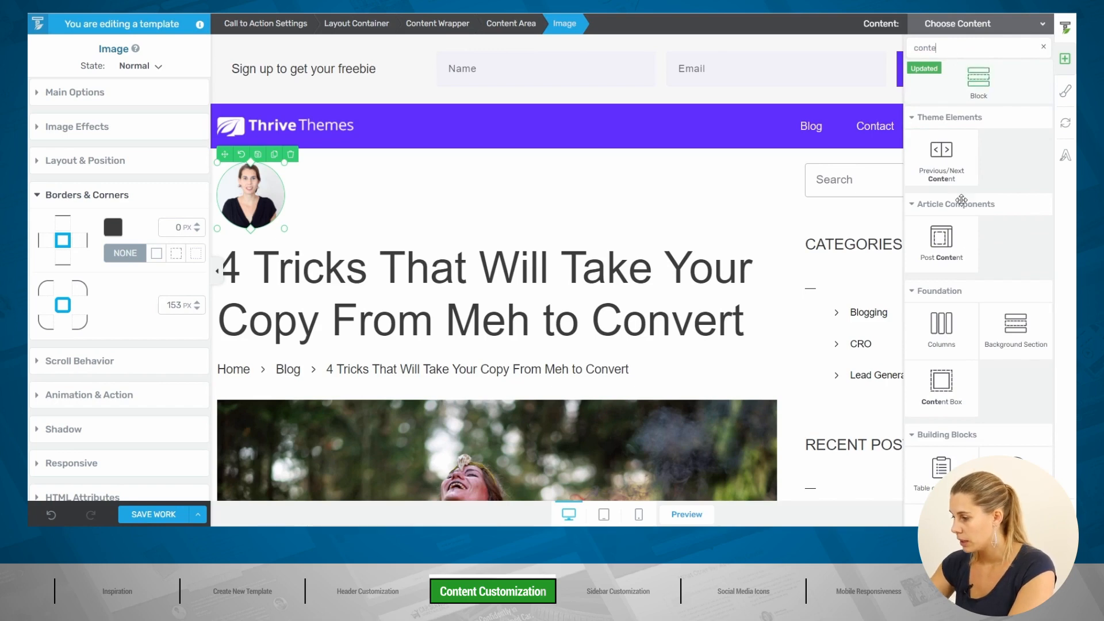
# Step: Place a Content Box beside the photo, narrow the photo column, and enlarge the round photo
pyautogui.moveTo(327, 196); pyautogui.dragTo(284, 195)
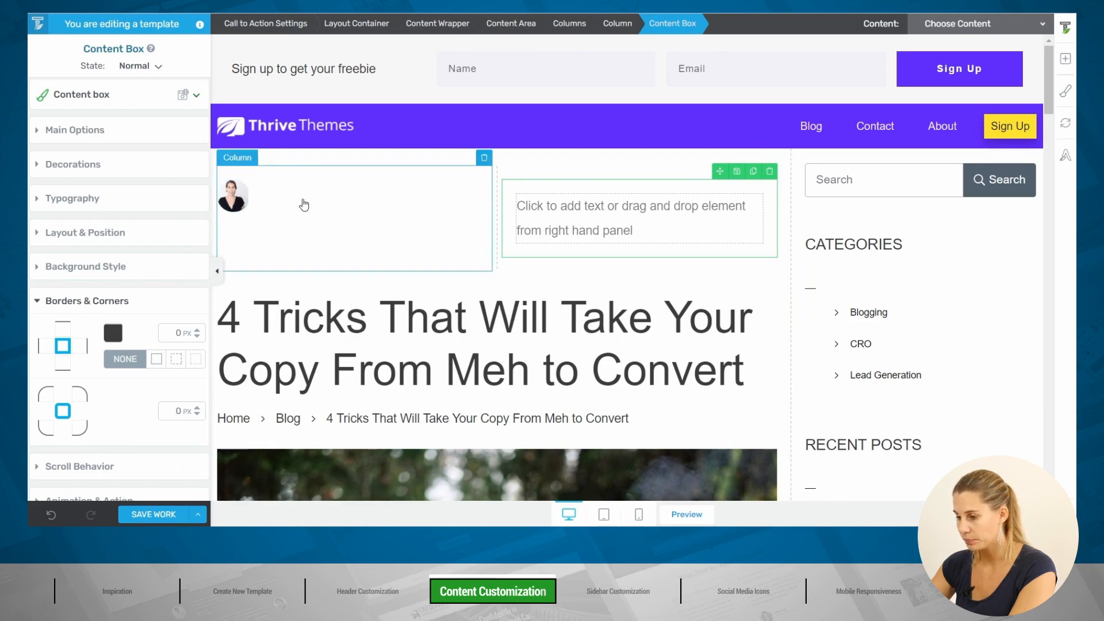
pyautogui.moveTo(461, 205); pyautogui.dragTo(299, 215)
pyautogui.click(223, 187)
pyautogui.click(344, 223)
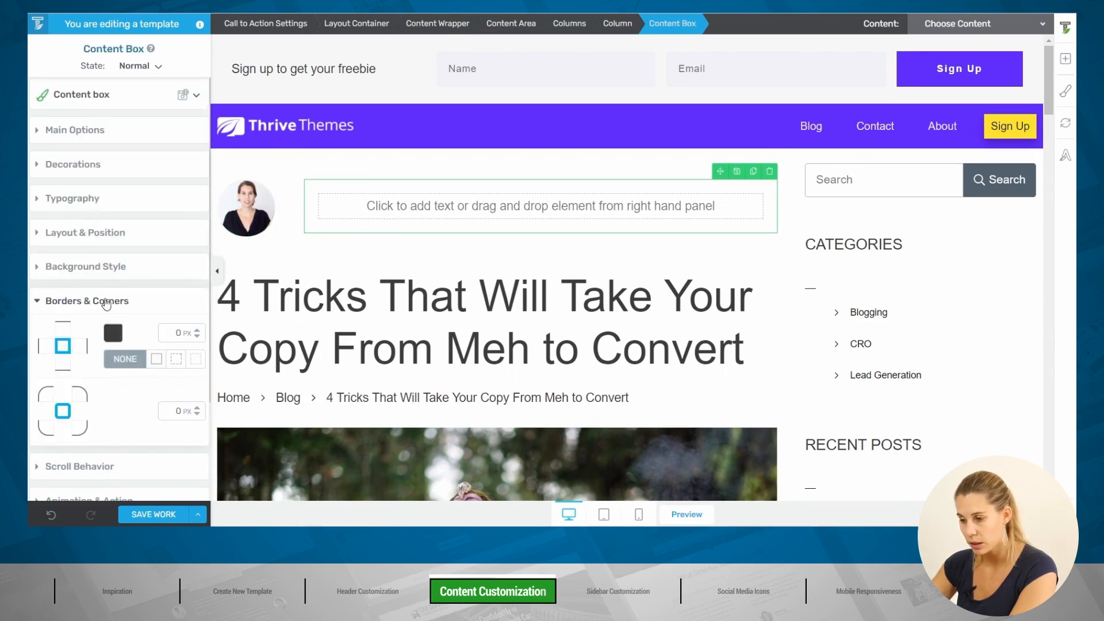
pyautogui.click(84, 270)
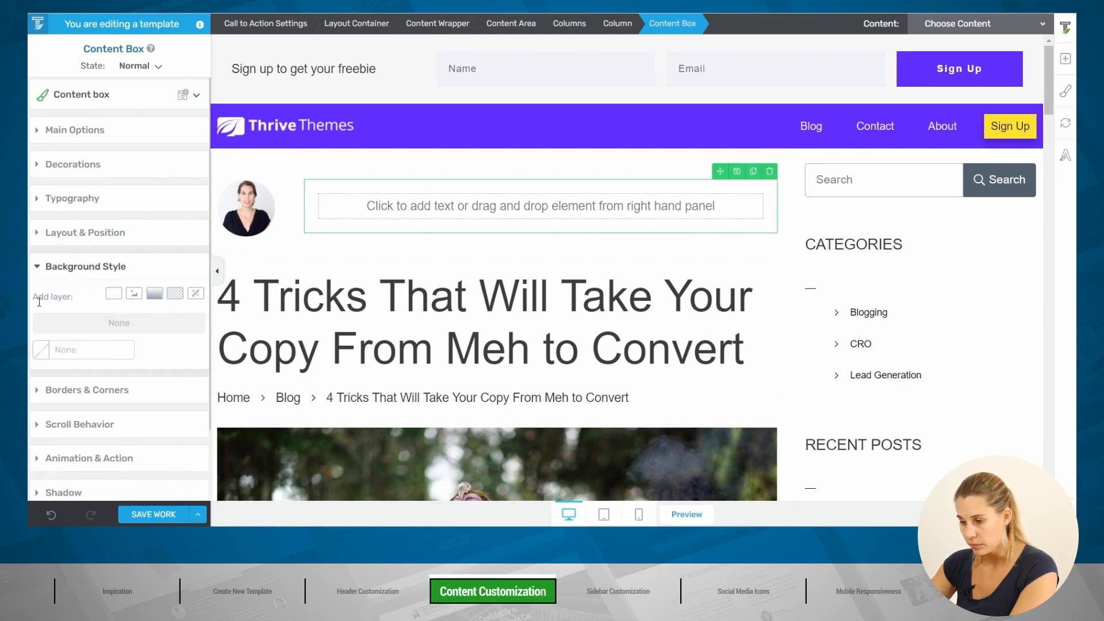
# Step: Give the content box a solid #f9f9f9 background at 100 opacity, saved as favourite colour Alabaster
pyautogui.click(113, 295)
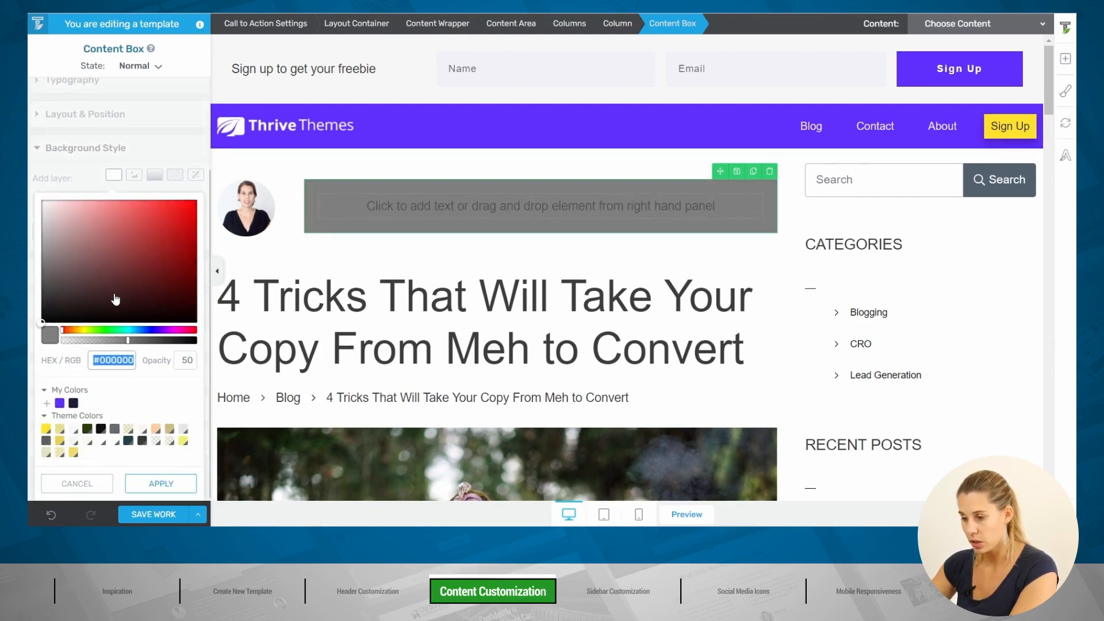
pyautogui.moveTo(40, 320); pyautogui.dragTo(28, 205)
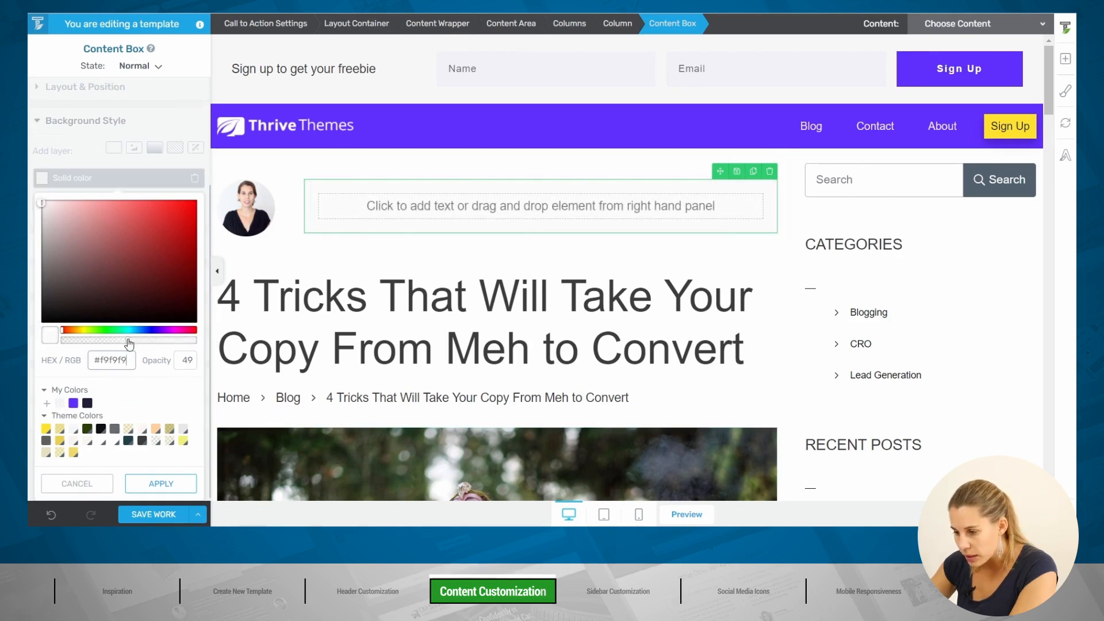
pyautogui.moveTo(129, 344); pyautogui.dragTo(201, 345)
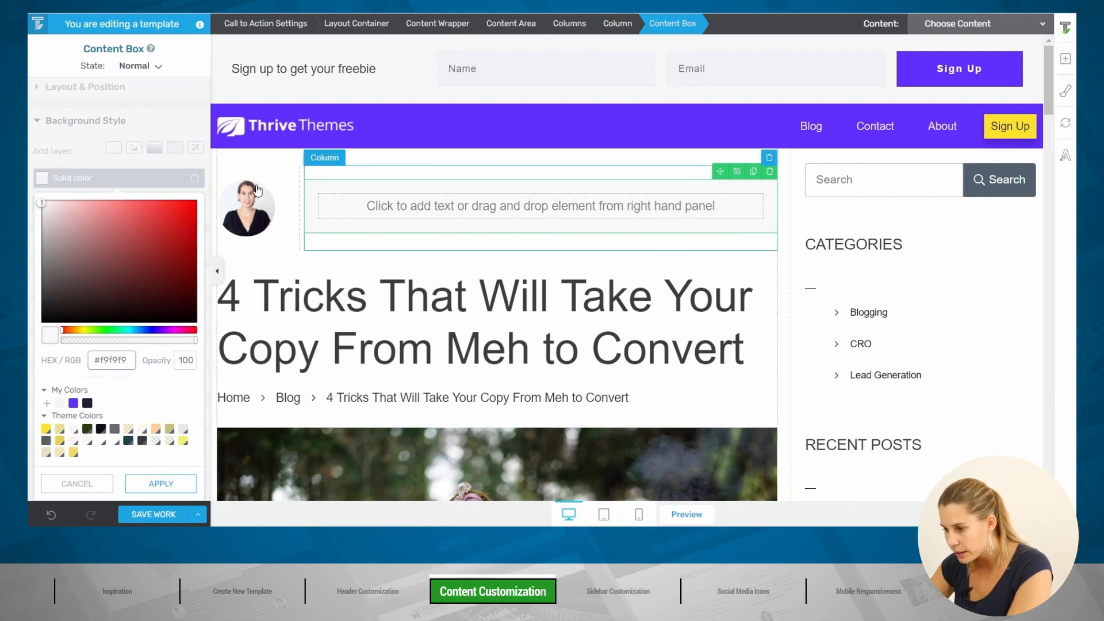
pyautogui.click(47, 405)
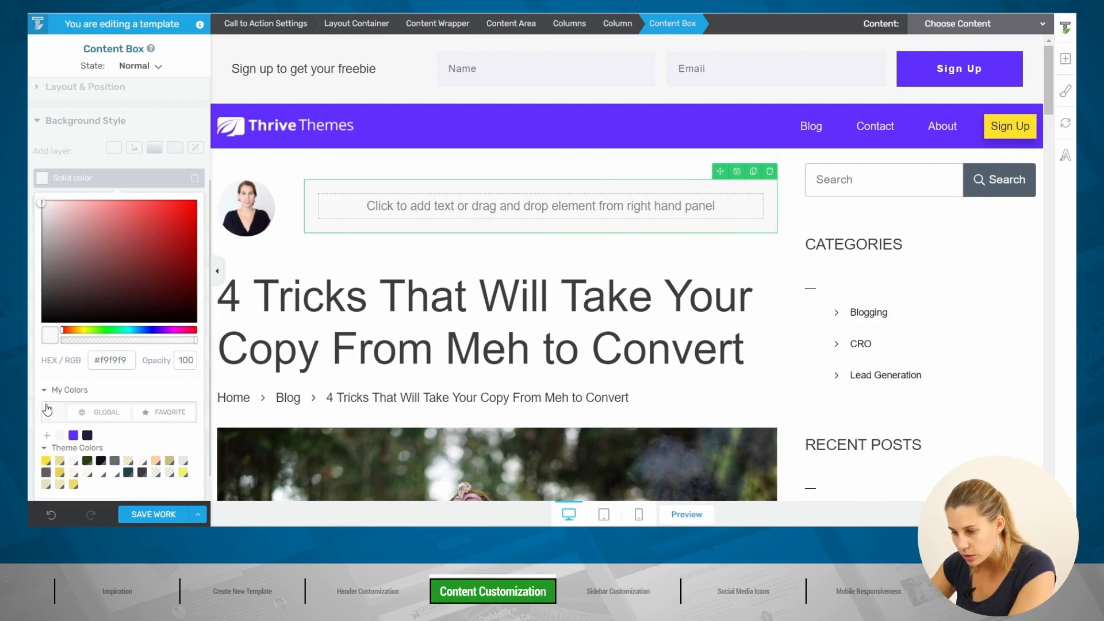
pyautogui.click(161, 415)
pyautogui.scroll(-1, 154, 436)
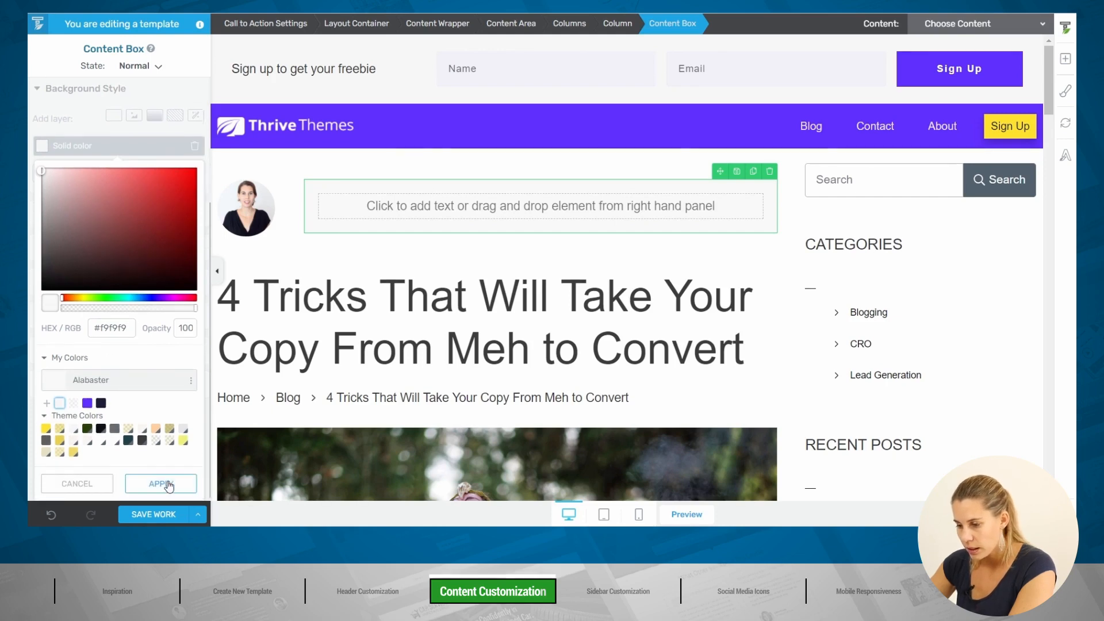
pyautogui.click(153, 483)
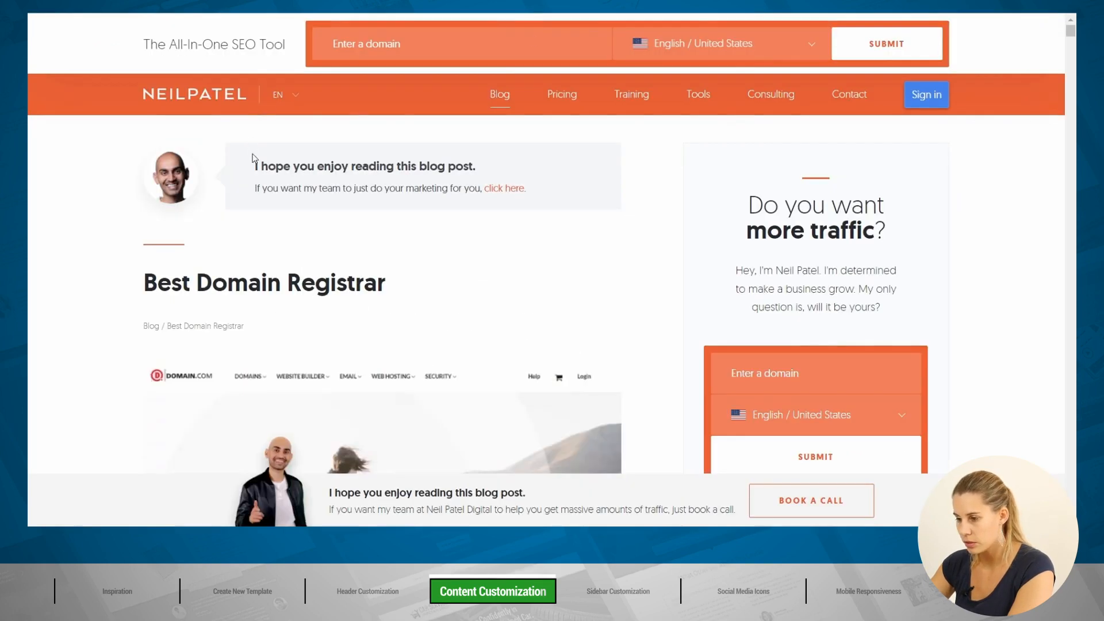
pyautogui.moveTo(254, 166); pyautogui.dragTo(575, 188)
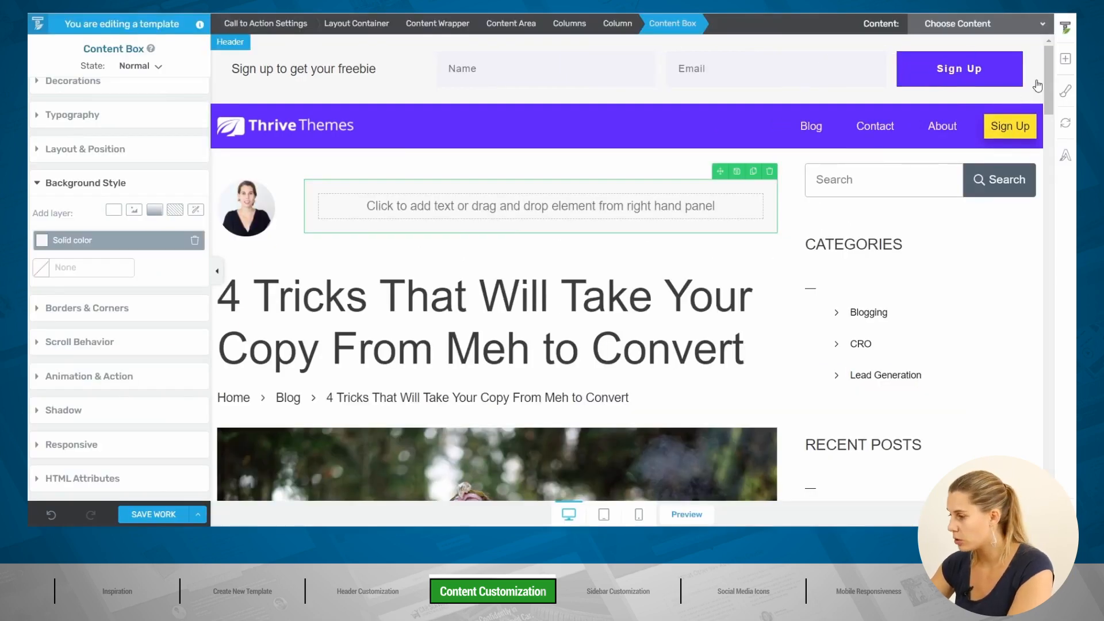
# Step: Add a Text element inside the gray box and paste the copied callout blurb over its placeholder
pyautogui.click(1065, 58)
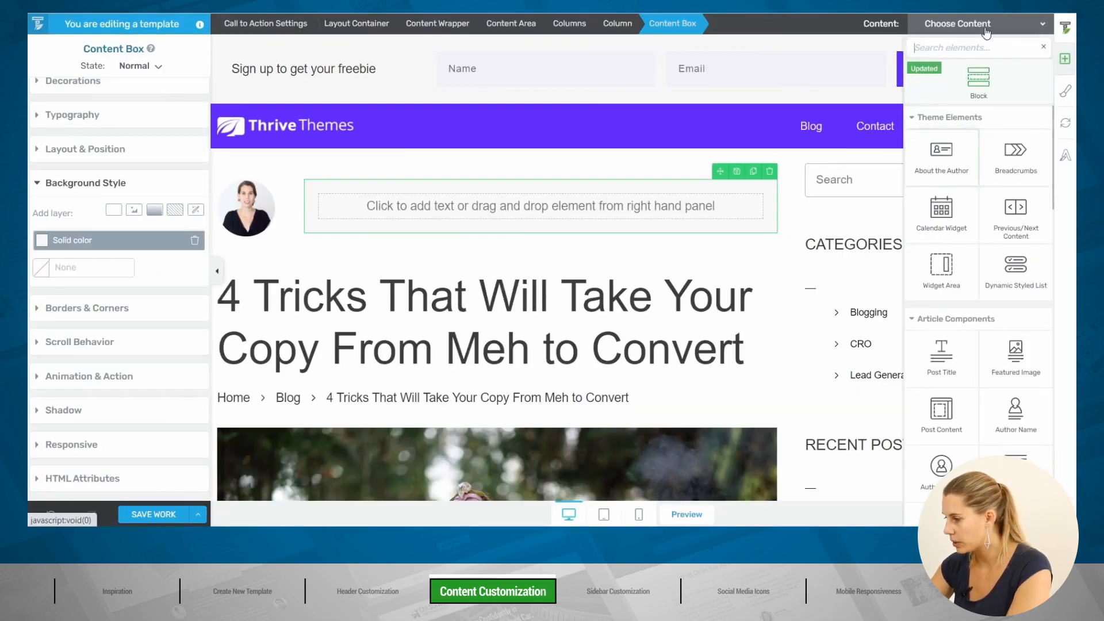
pyautogui.write('te')
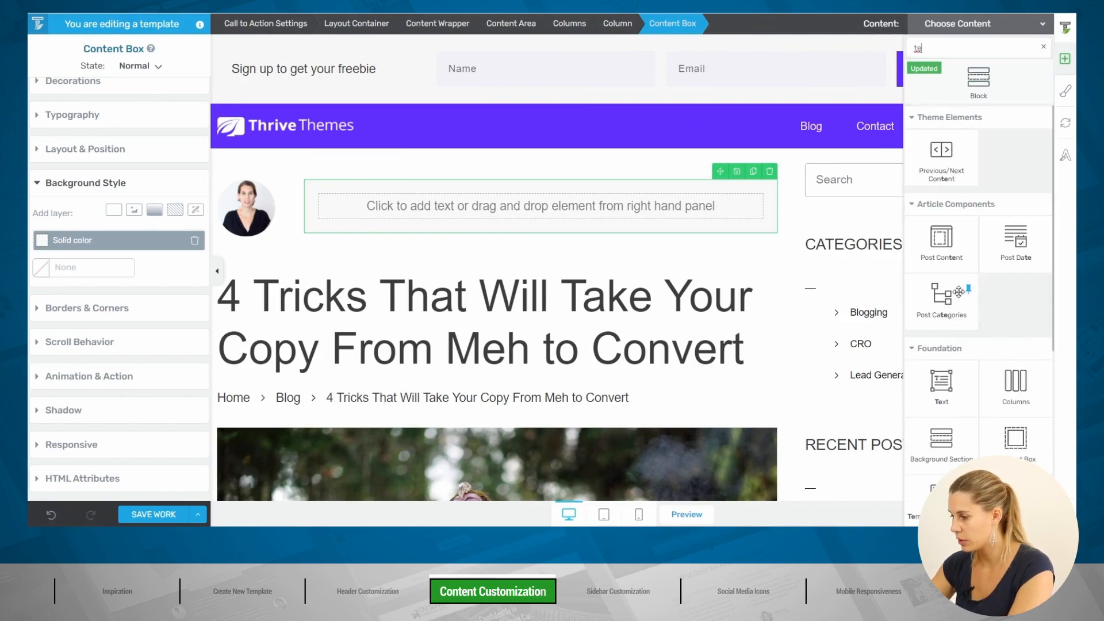
pyautogui.click(454, 205)
pyautogui.moveTo(430, 206); pyautogui.dragTo(325, 203)
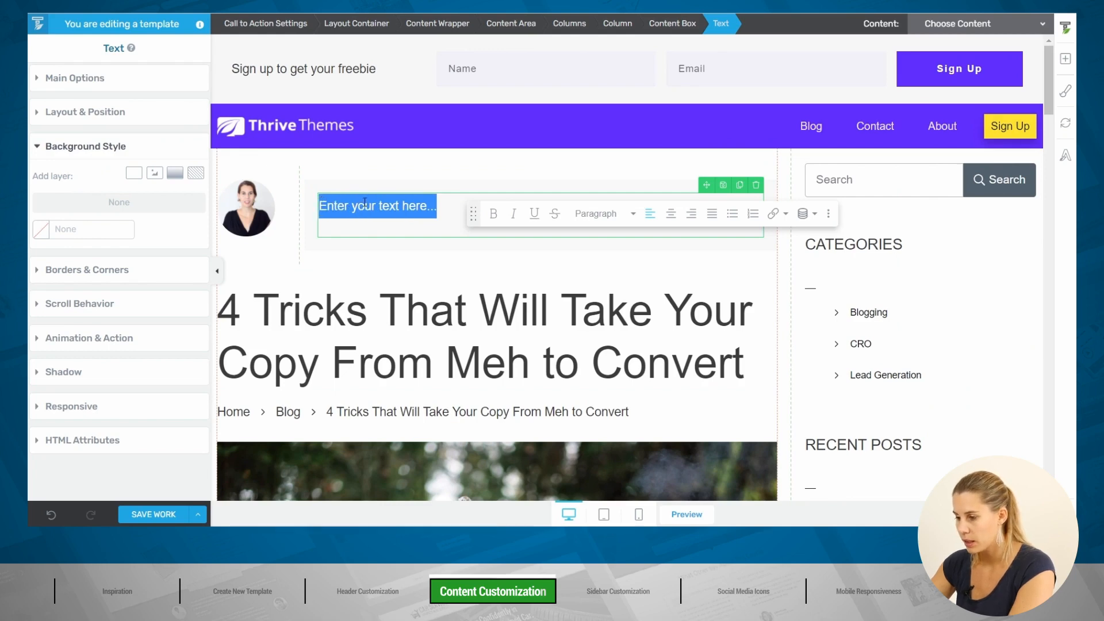
pyautogui.hotkey('ctrl', 'v')
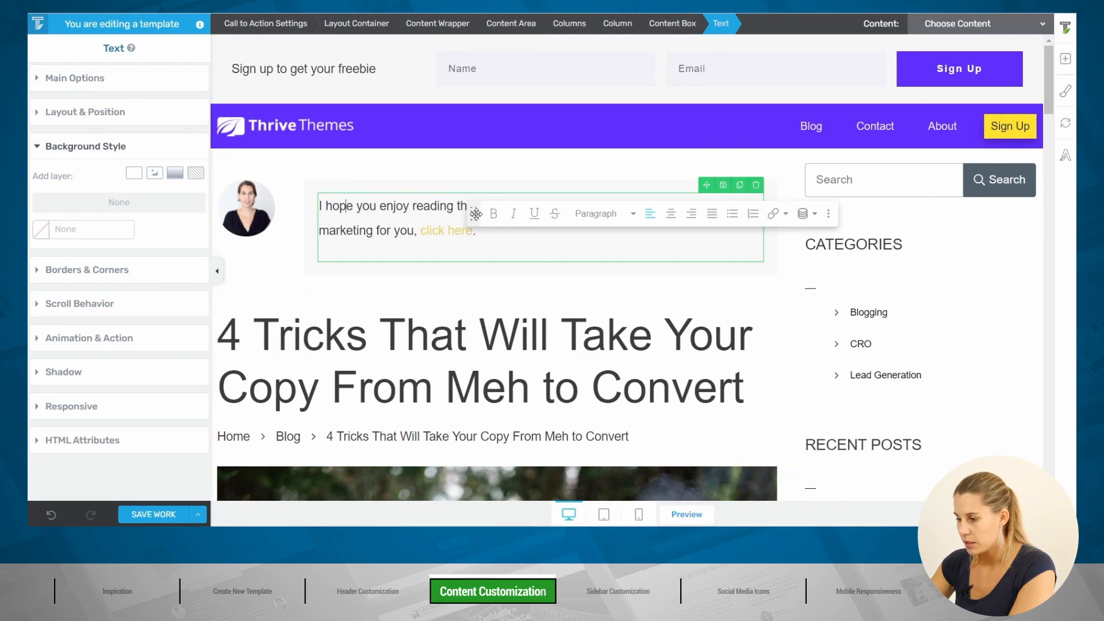
pyautogui.moveTo(472, 214); pyautogui.dragTo(399, 96)
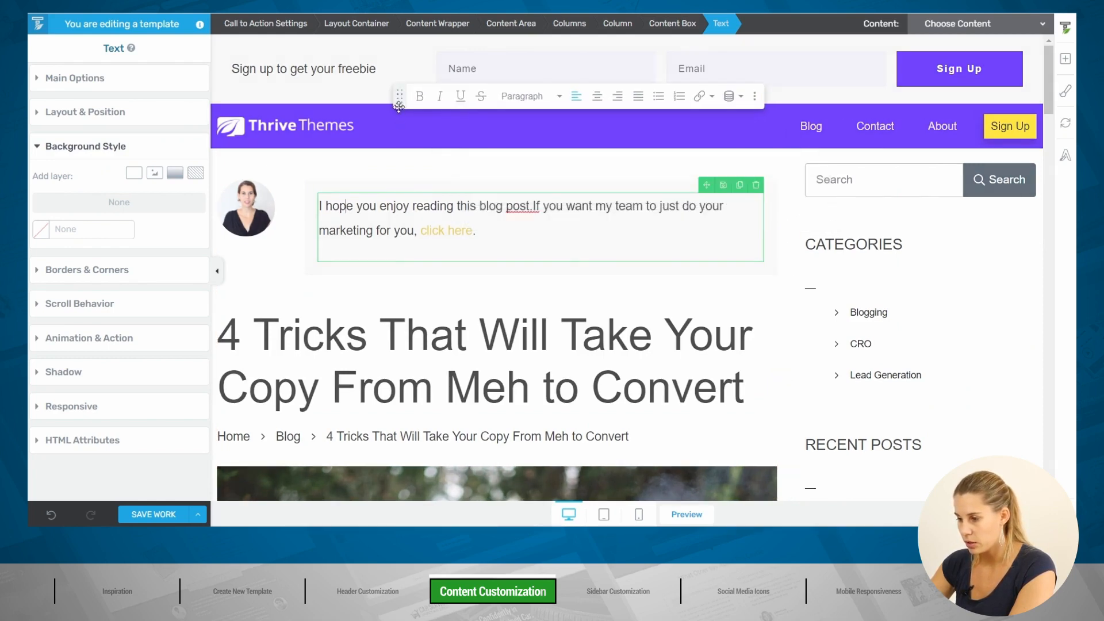
# Step: Break the text after 'post.', bold the first line, and set line spacing to 0 px
pyautogui.click(535, 206)
pyautogui.press('Return')
pyautogui.moveTo(533, 206); pyautogui.dragTo(454, 206)
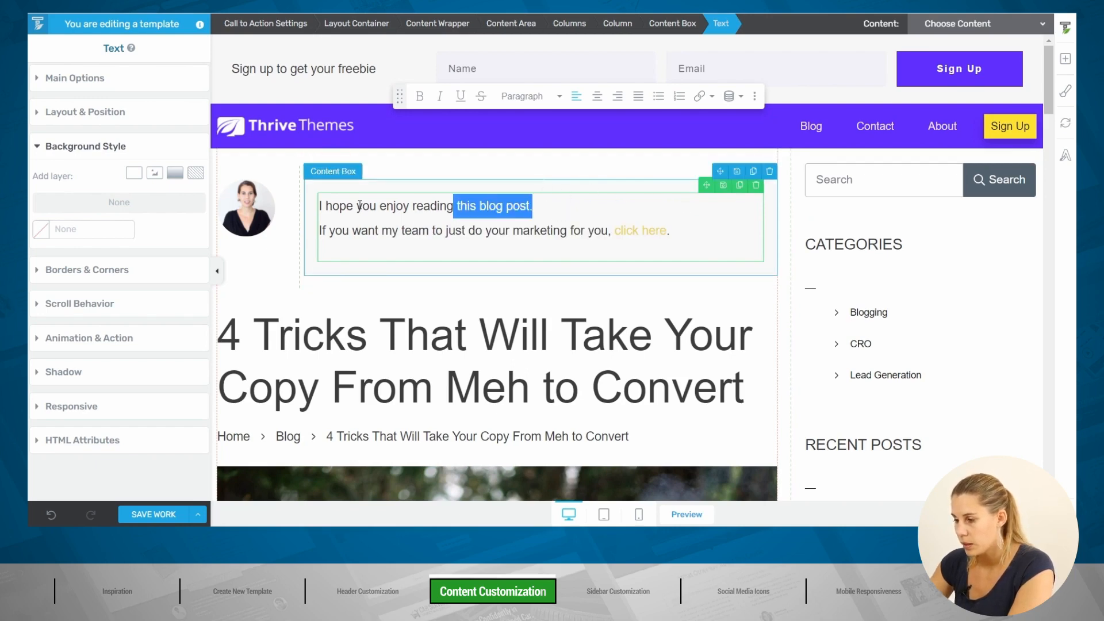
pyautogui.tripleClick(359, 205)
pyautogui.click(420, 96)
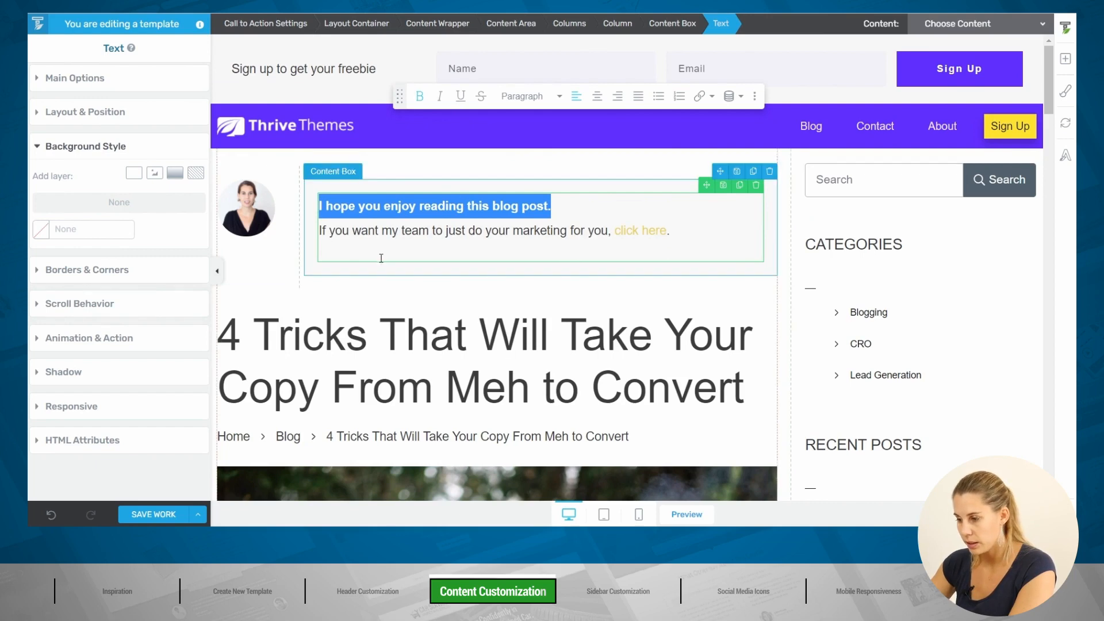
pyautogui.click(70, 78)
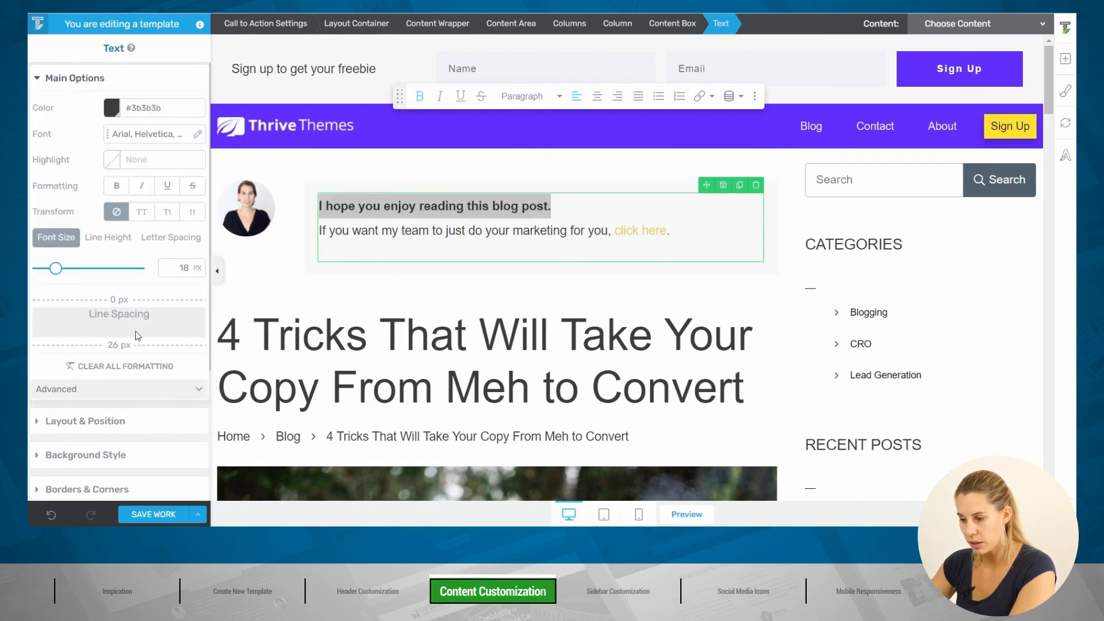
pyautogui.moveTo(142, 342); pyautogui.dragTo(145, 312)
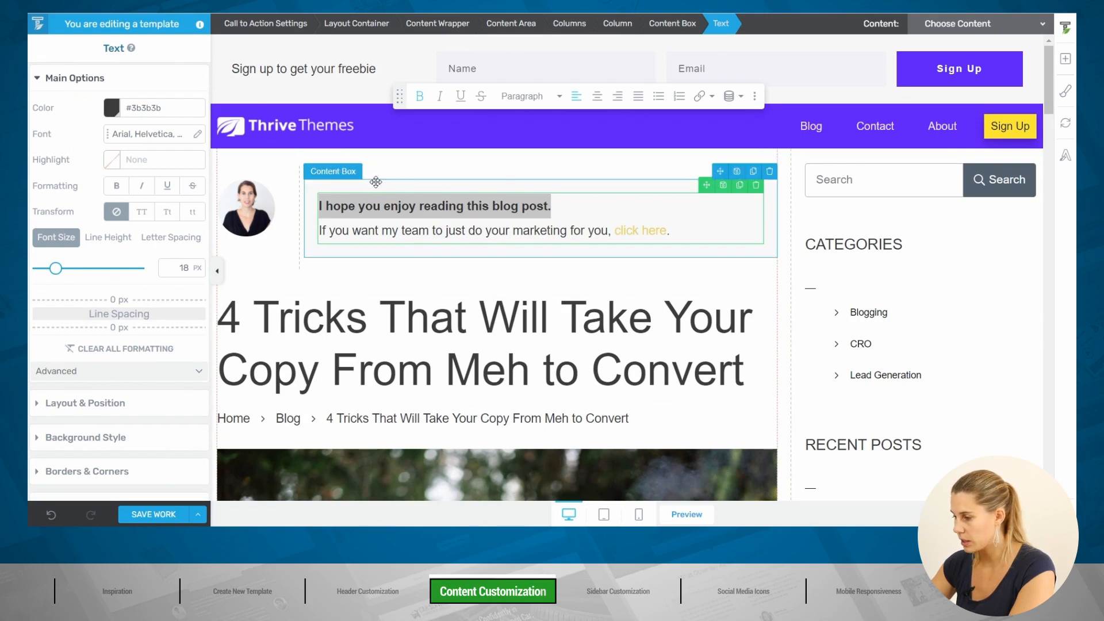
pyautogui.click(417, 178)
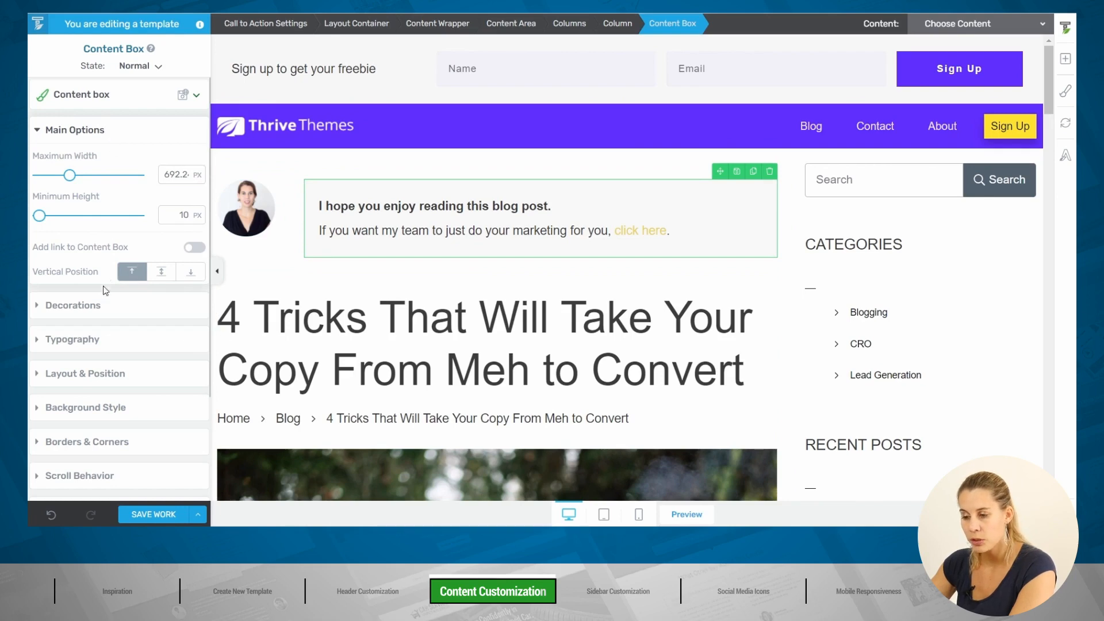
# Step: Add a widened Pointer decoration on the callout box's left side
pyautogui.click(91, 310)
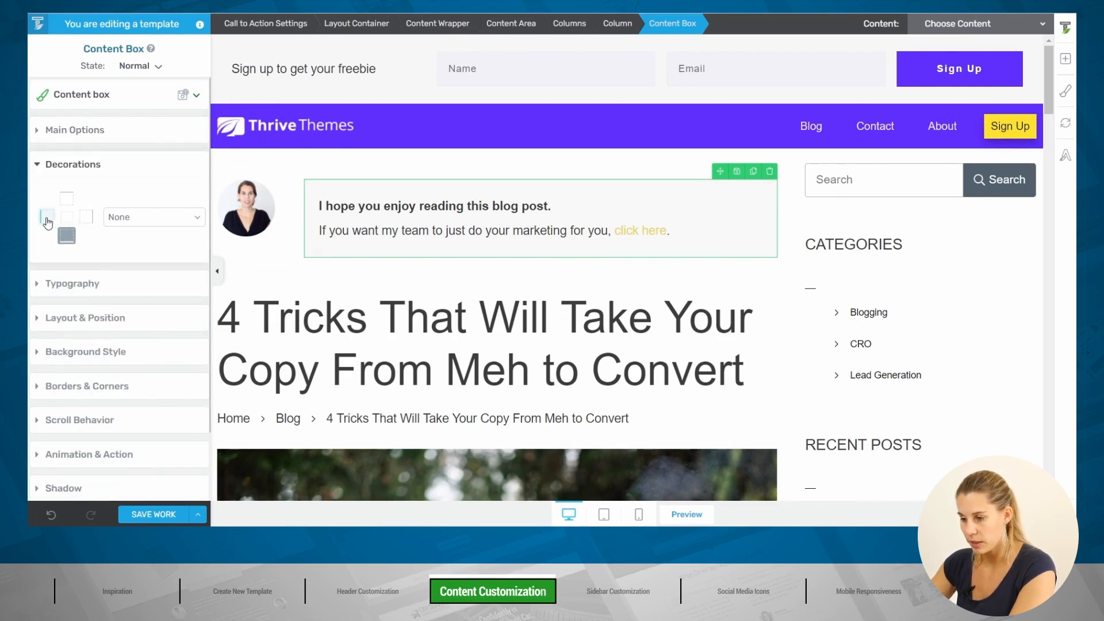
pyautogui.click(47, 218)
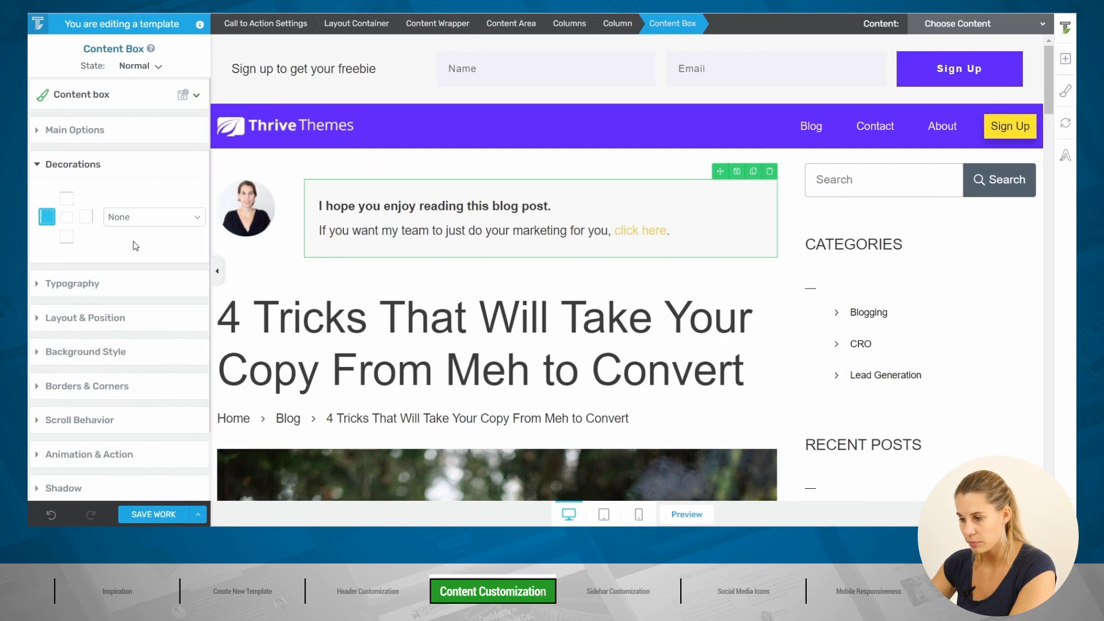
pyautogui.click(155, 218)
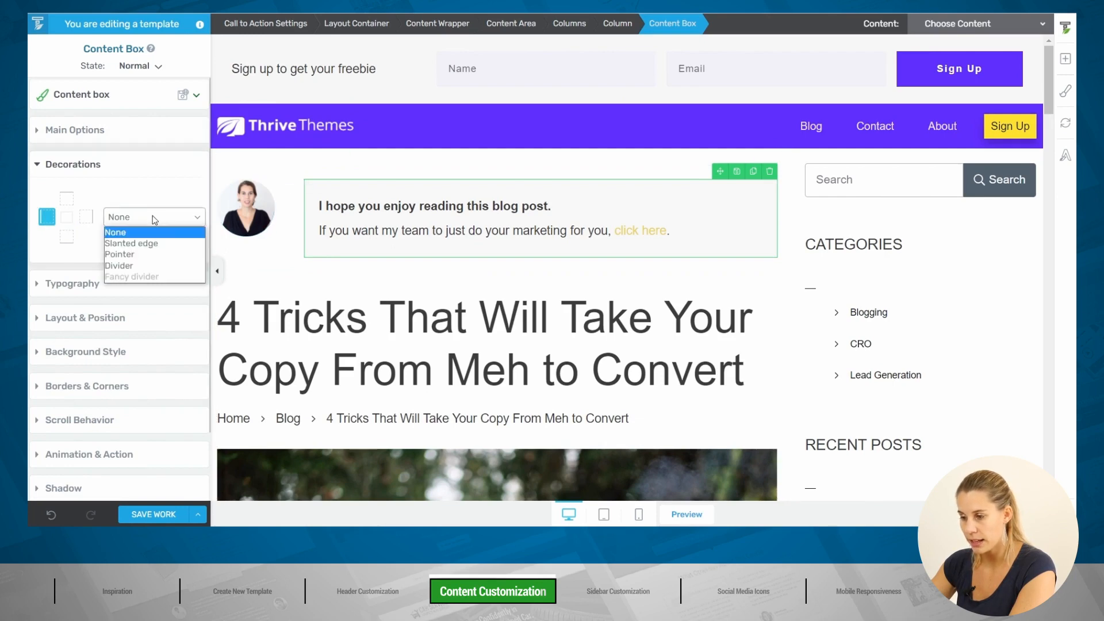
pyautogui.click(149, 255)
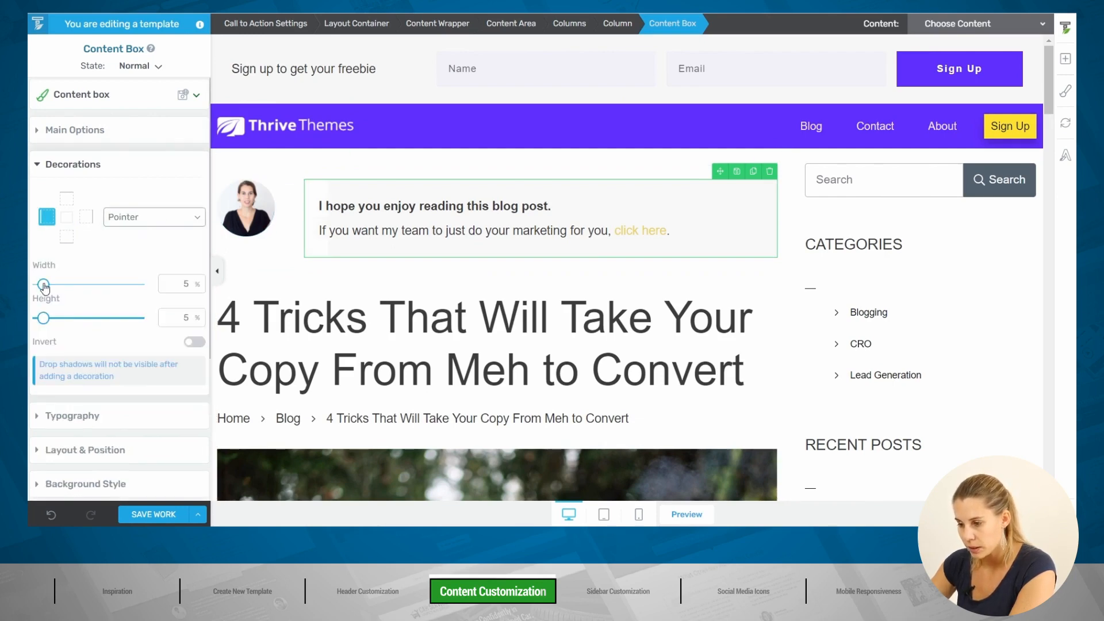
pyautogui.moveTo(43, 284); pyautogui.dragTo(101, 288)
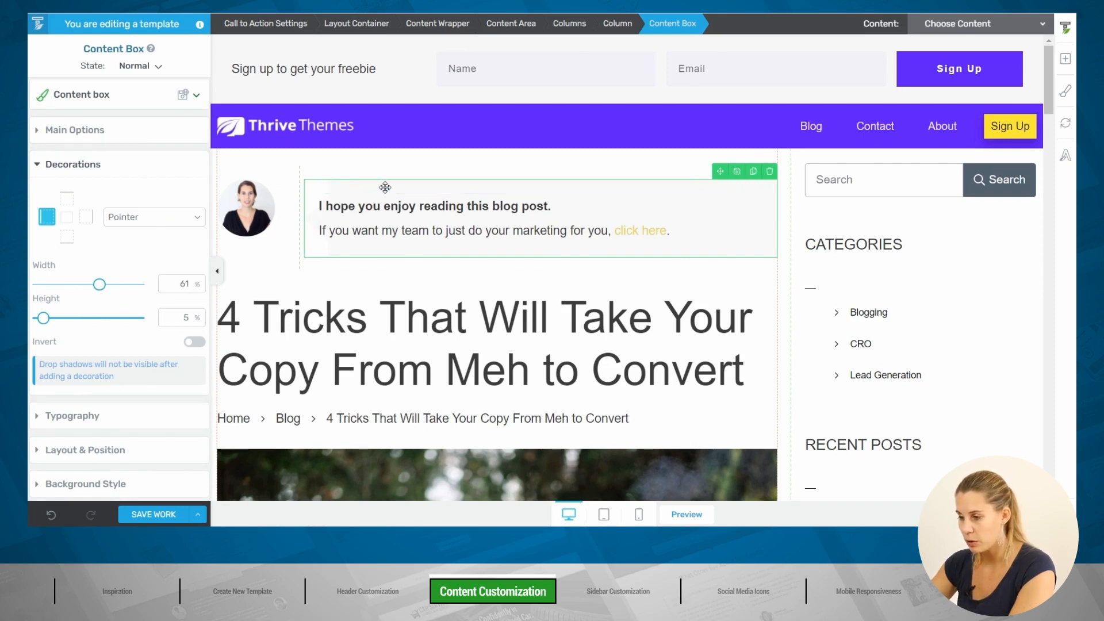
# Step: Increase the callout box's left padding to 53 px
pyautogui.scroll(-4, 128, 240)
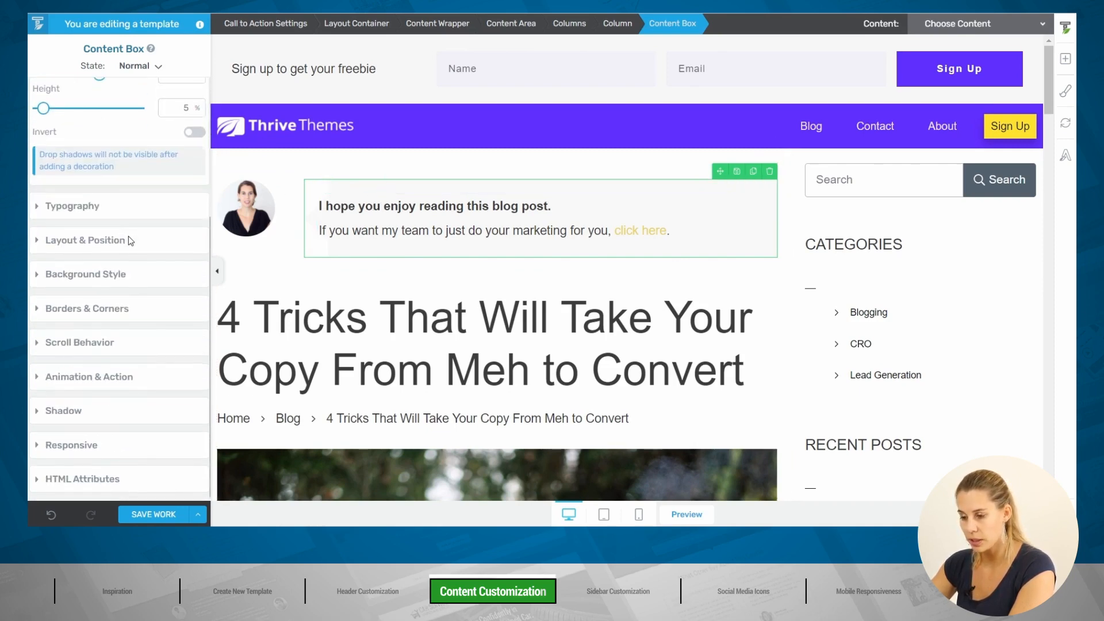
pyautogui.click(88, 241)
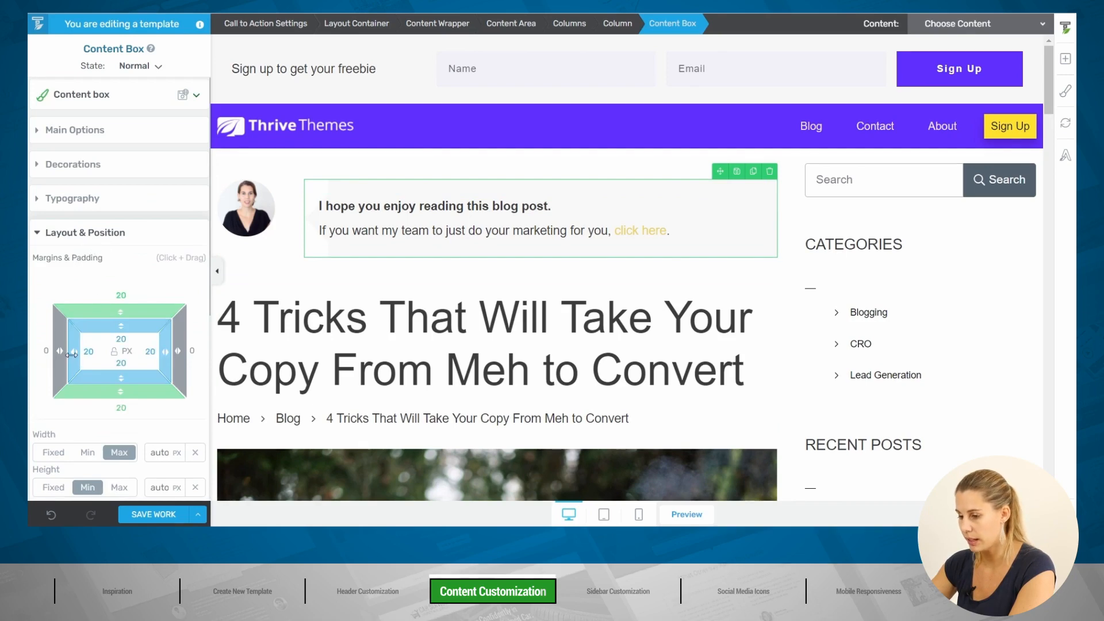
pyautogui.moveTo(72, 352); pyautogui.dragTo(118, 347)
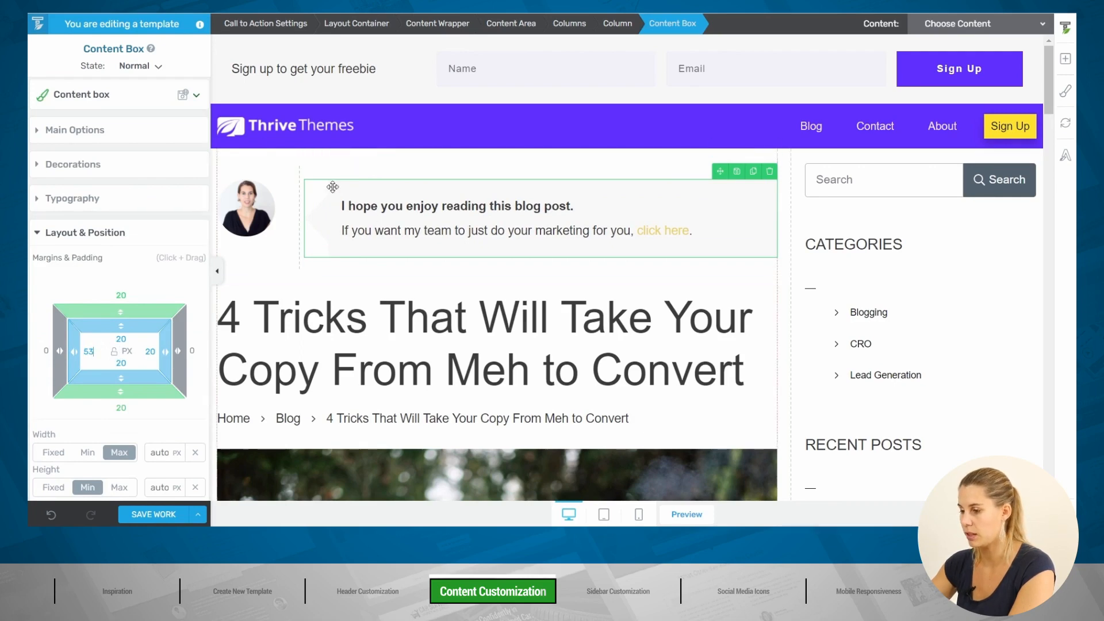
pyautogui.click(308, 279)
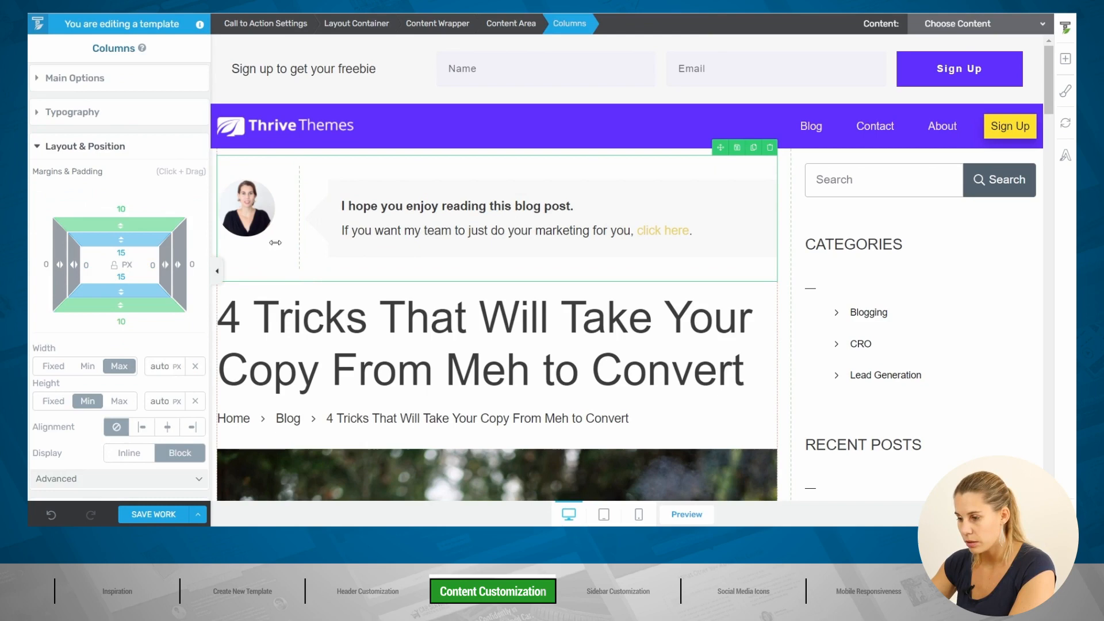
# Step: Set the photo-and-callout Columns' vertical position to middle
pyautogui.click(65, 79)
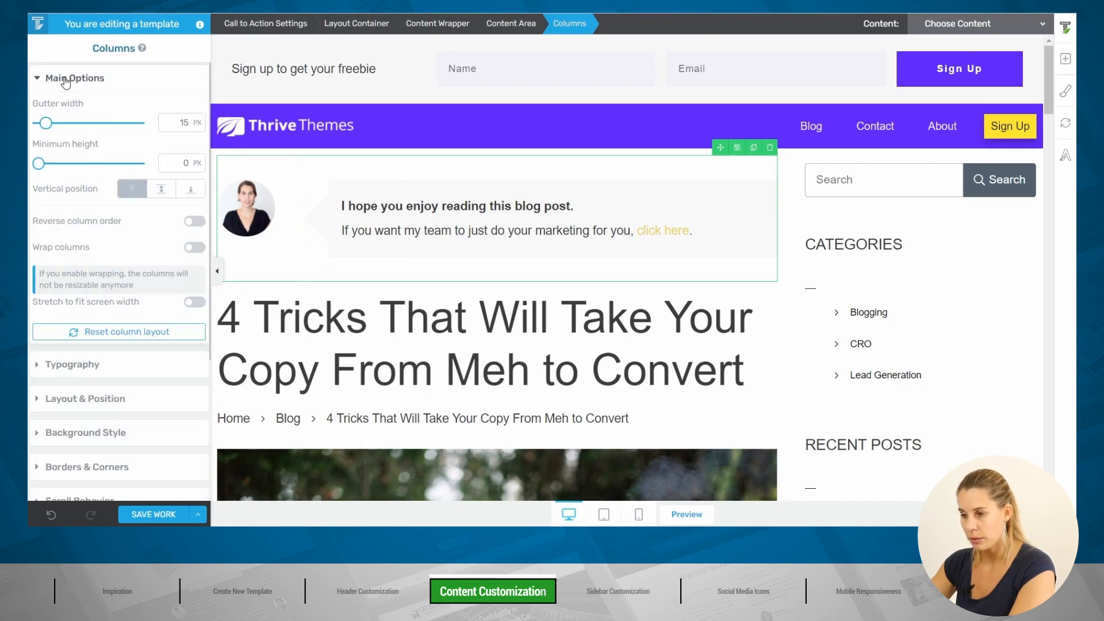
pyautogui.click(162, 189)
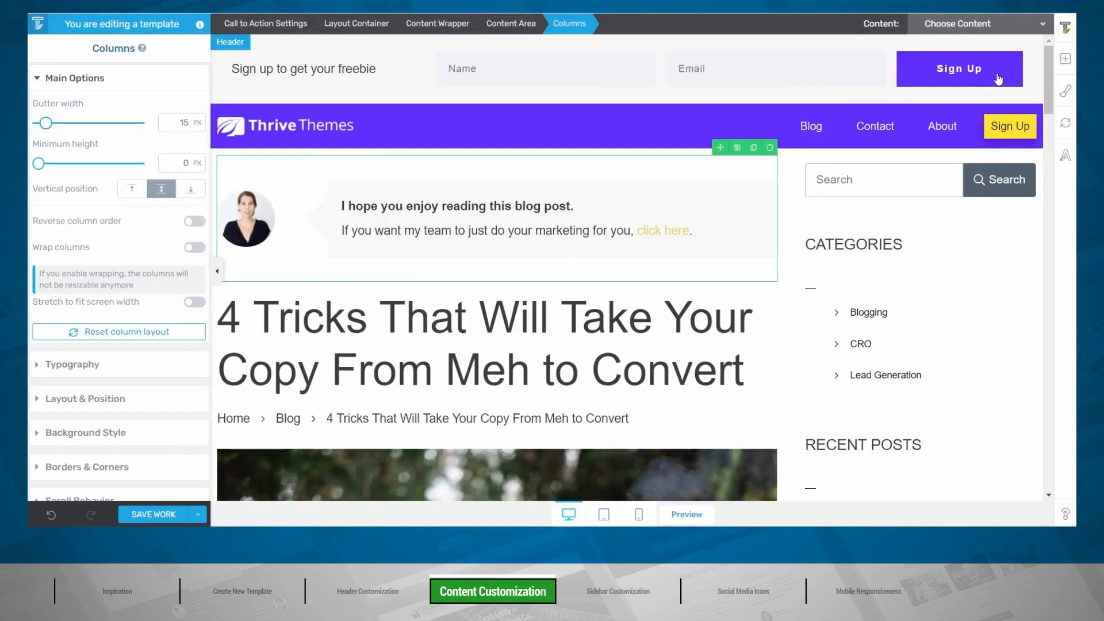
# Step: Place a Divider above the post title with purple #612eff fill and 2 px thickness
pyautogui.click(1069, 61)
pyautogui.write('di')
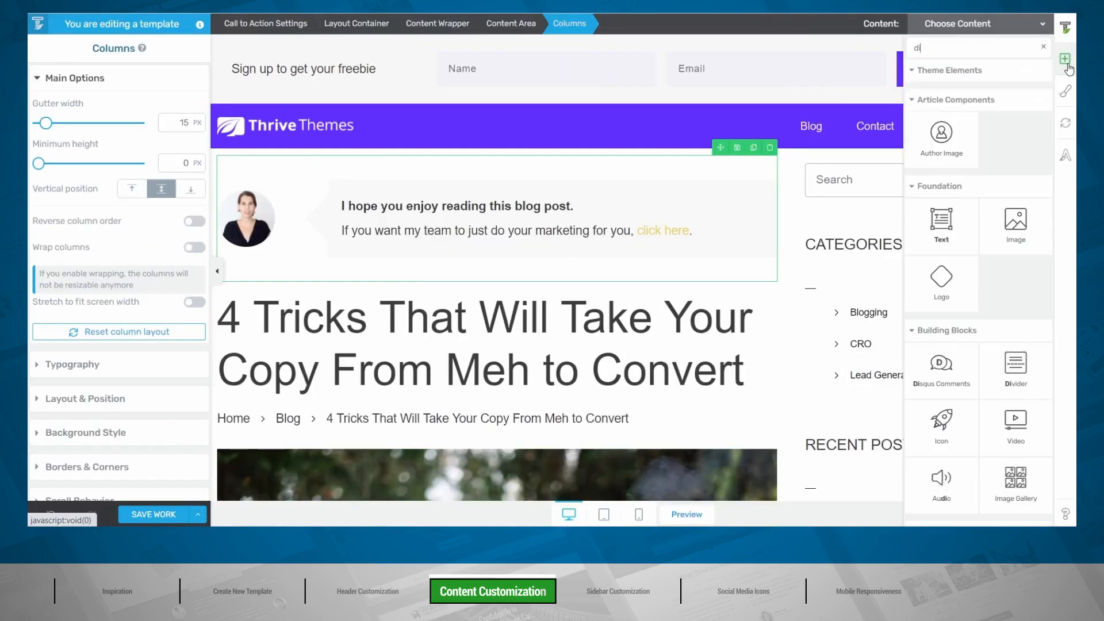
pyautogui.write('v')
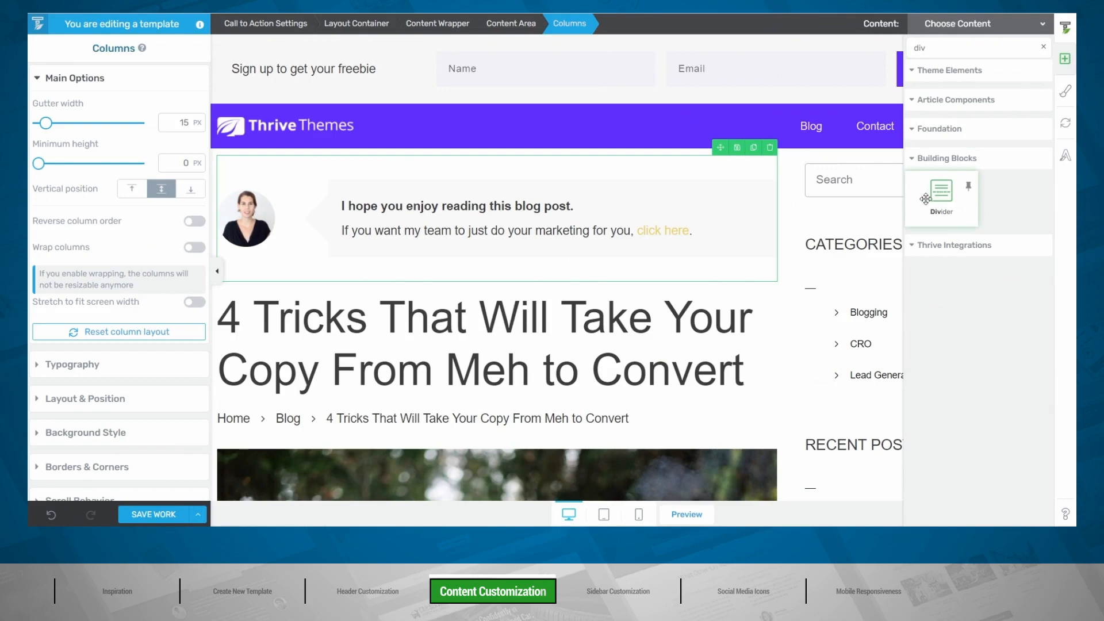
pyautogui.moveTo(941, 194); pyautogui.dragTo(296, 282)
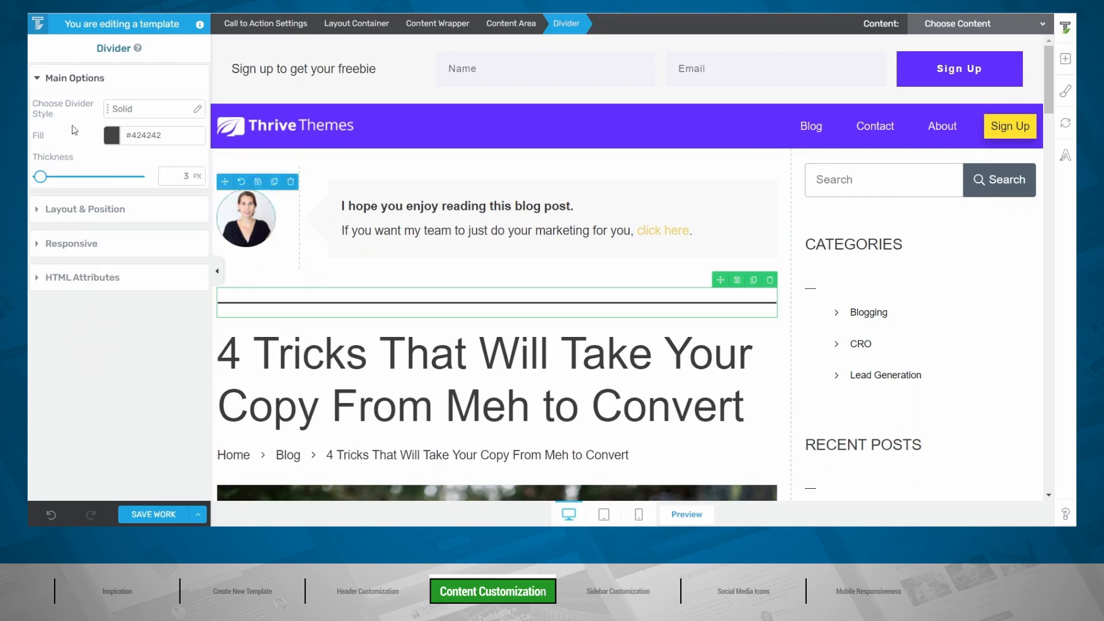
pyautogui.click(113, 137)
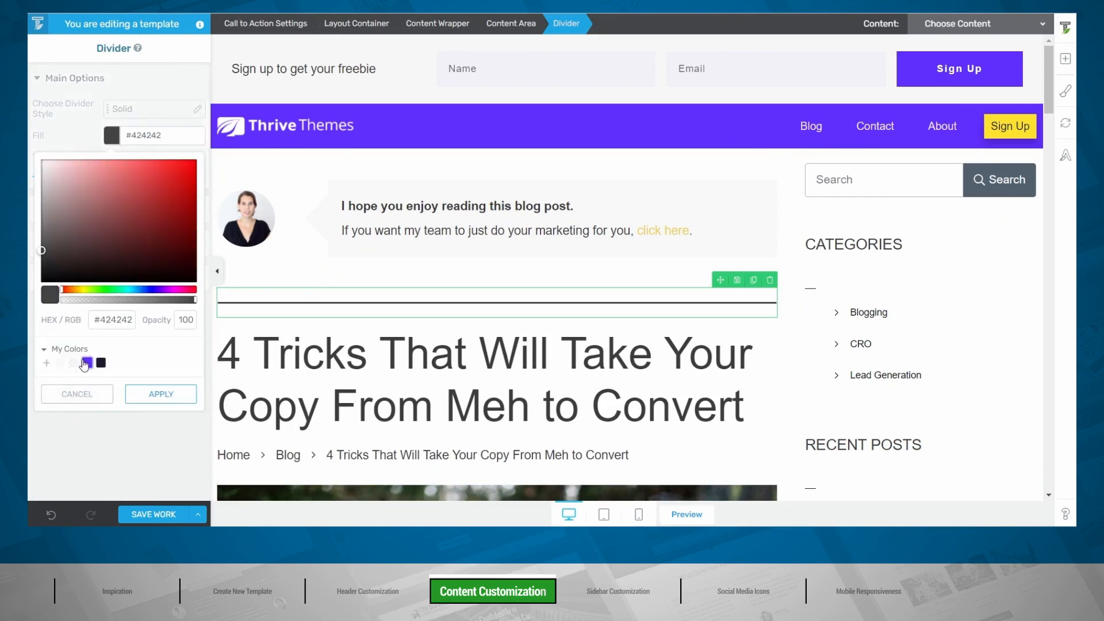
pyautogui.click(87, 362)
pyautogui.click(161, 395)
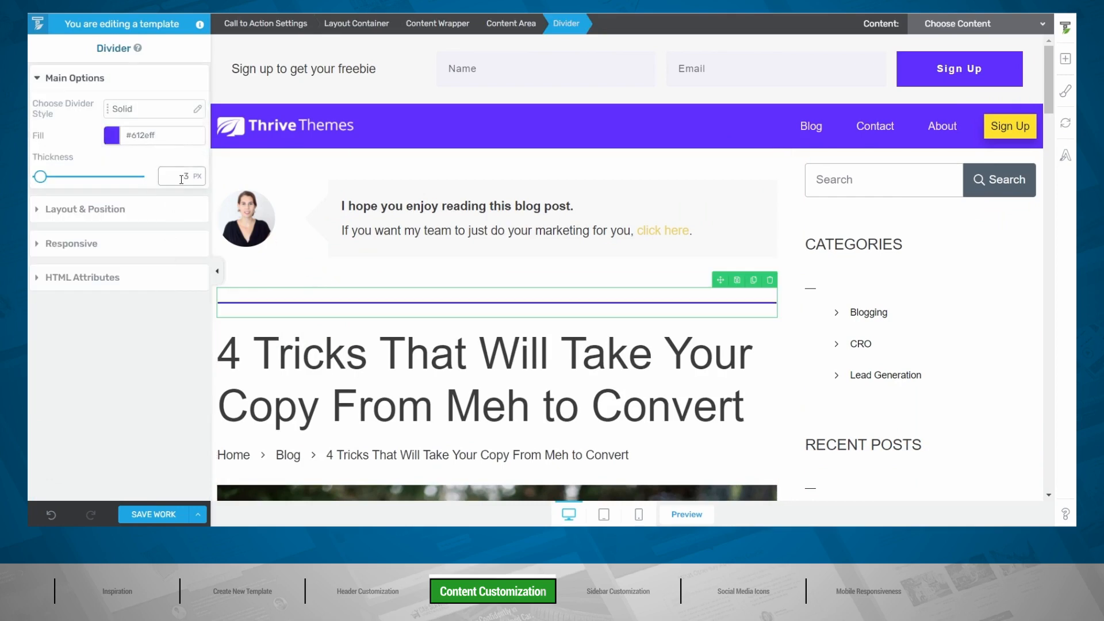
pyautogui.write('2')
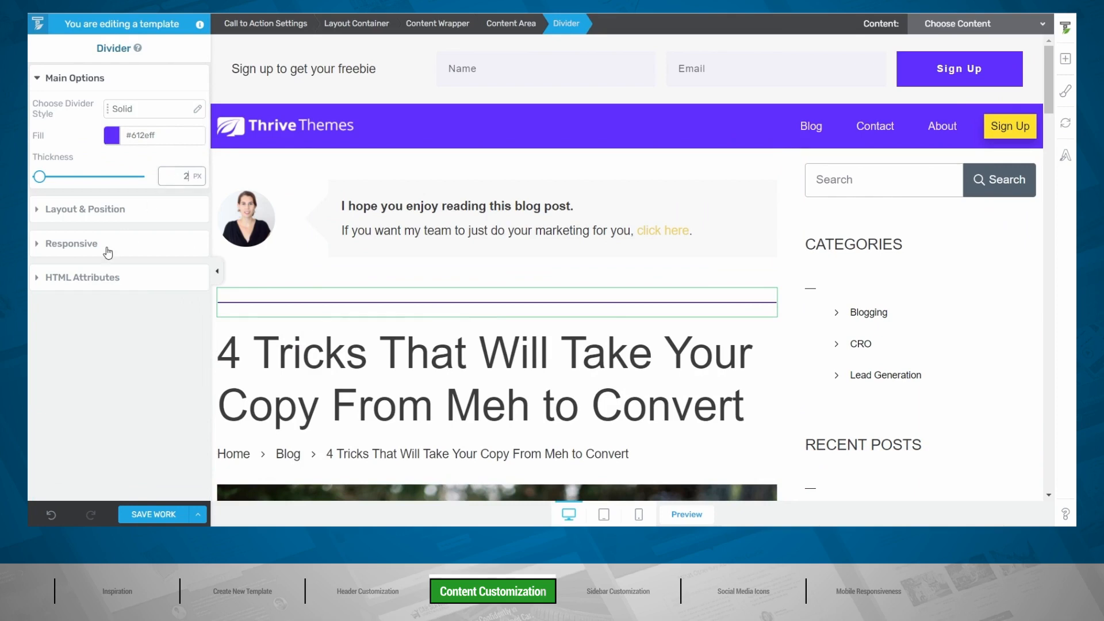
# Step: Cap the divider's maximum width at 50 px
pyautogui.click(100, 210)
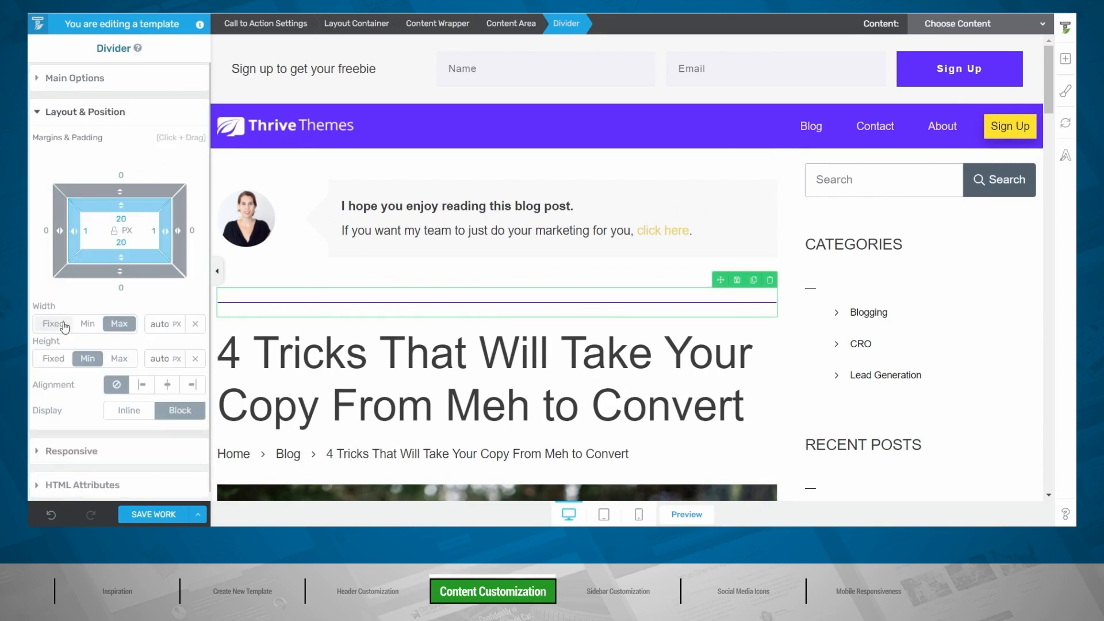
pyautogui.click(160, 323)
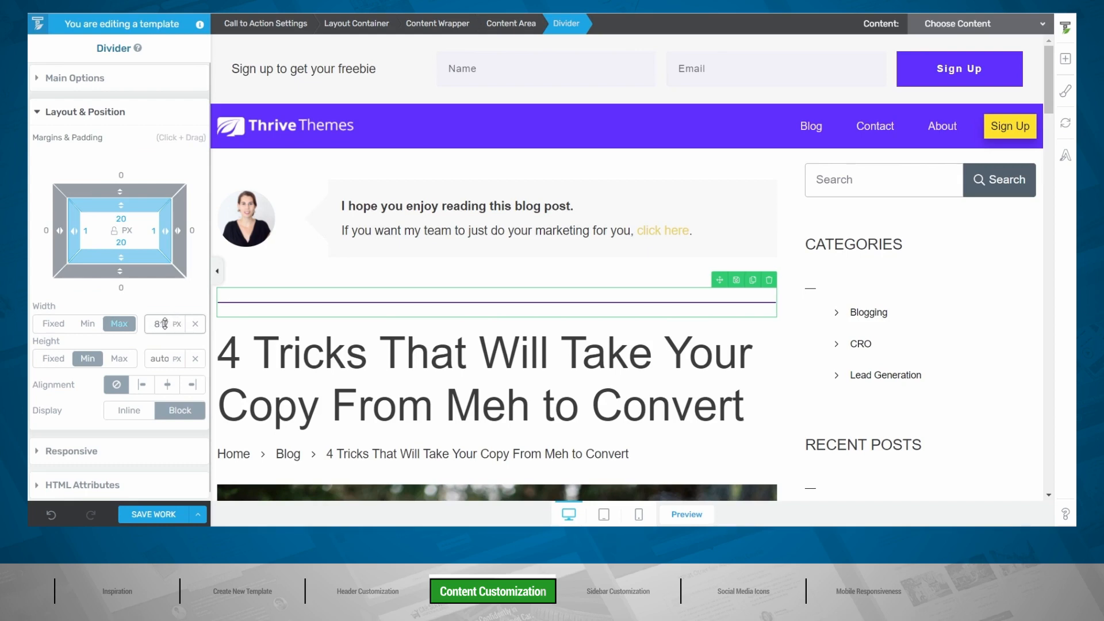
pyautogui.moveTo(166, 326); pyautogui.dragTo(157, 457)
pyautogui.doubleClick(162, 324)
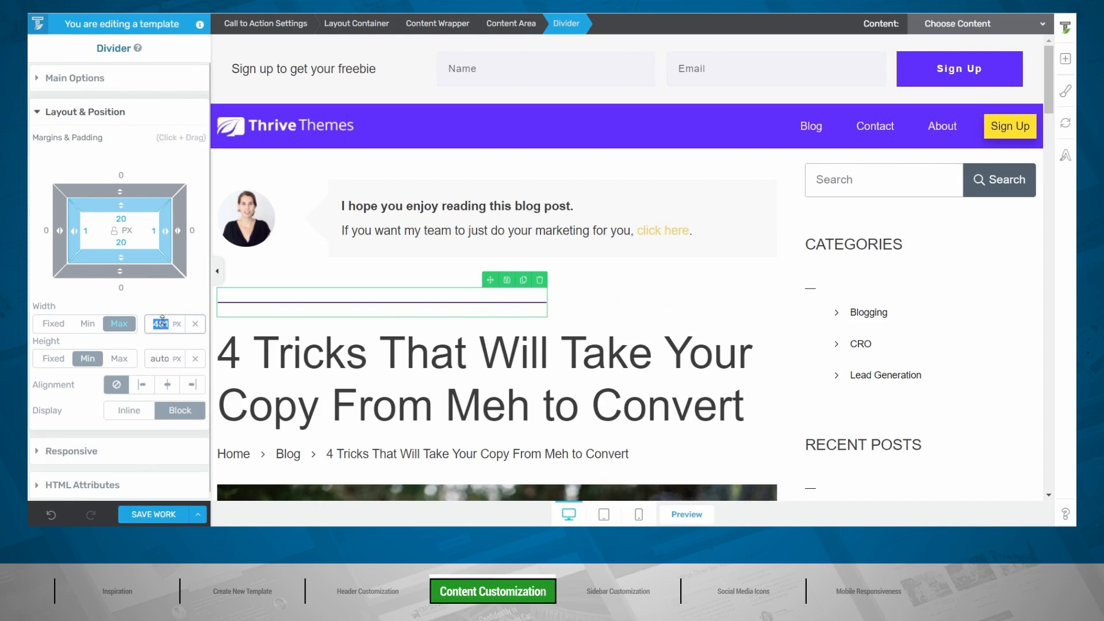
pyautogui.write('50')
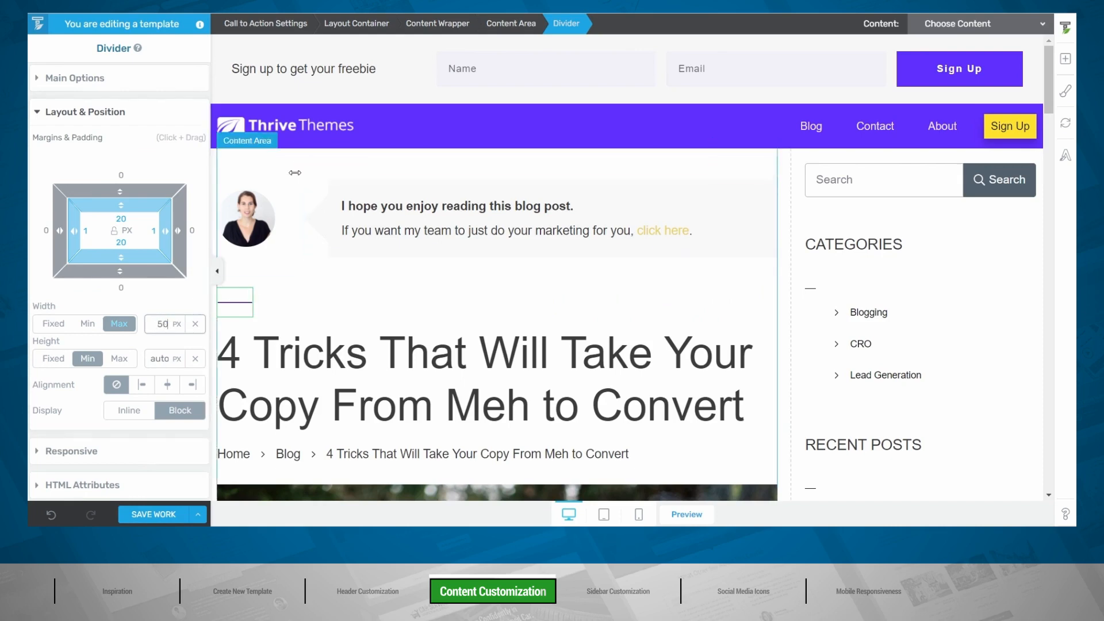
pyautogui.click(218, 275)
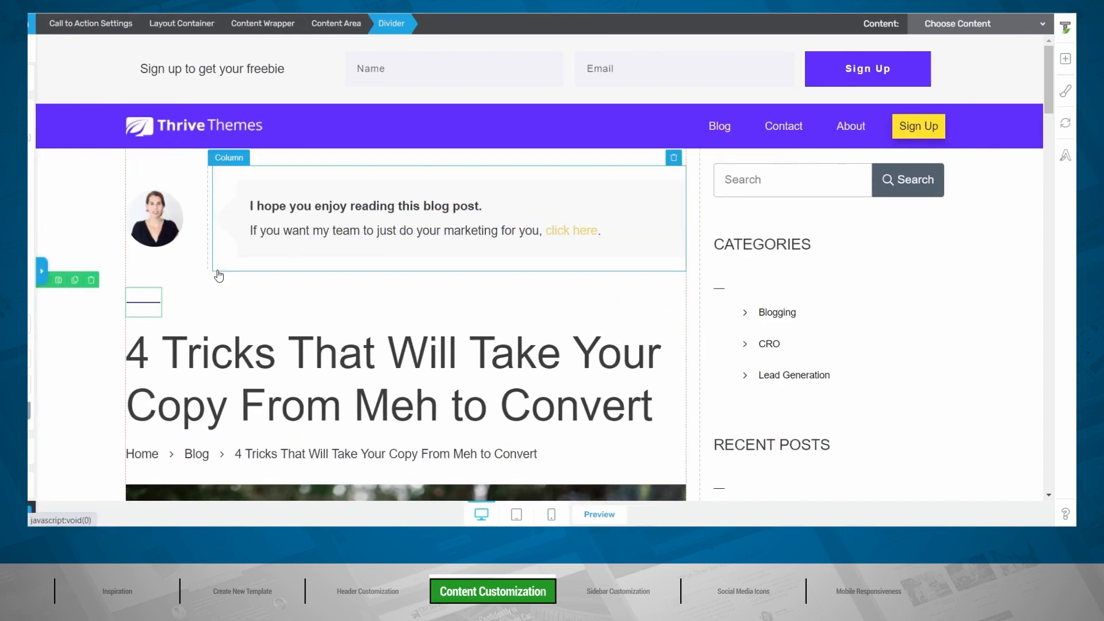
pyautogui.click(35, 271)
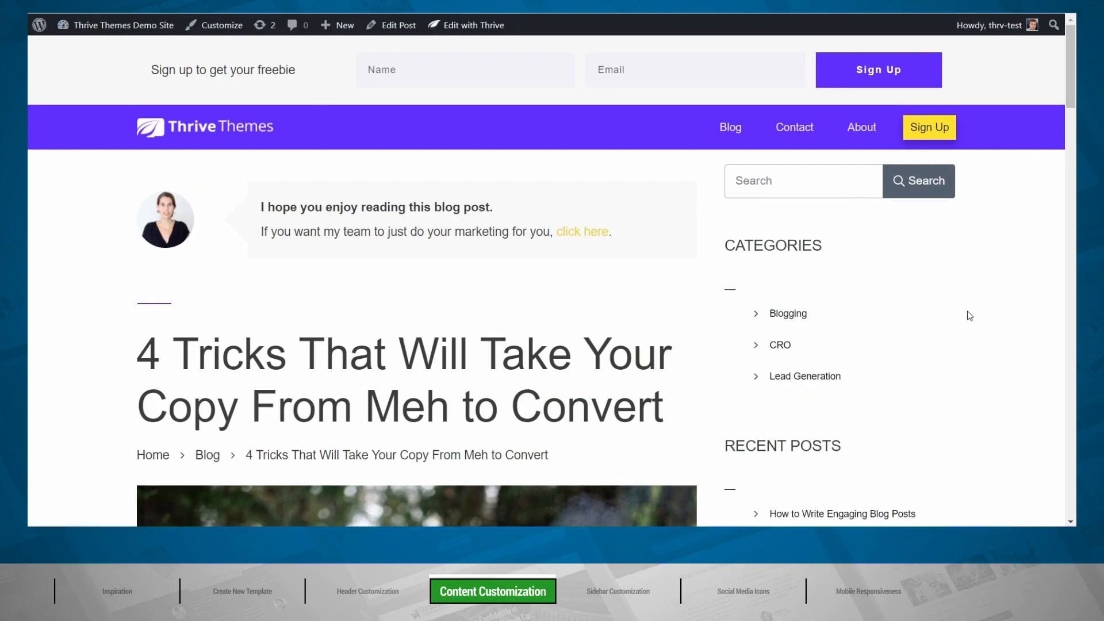
pyautogui.scroll(-5, 950, 328)
pyautogui.scroll(5, 949, 329)
pyautogui.scroll(-3, 148, 246)
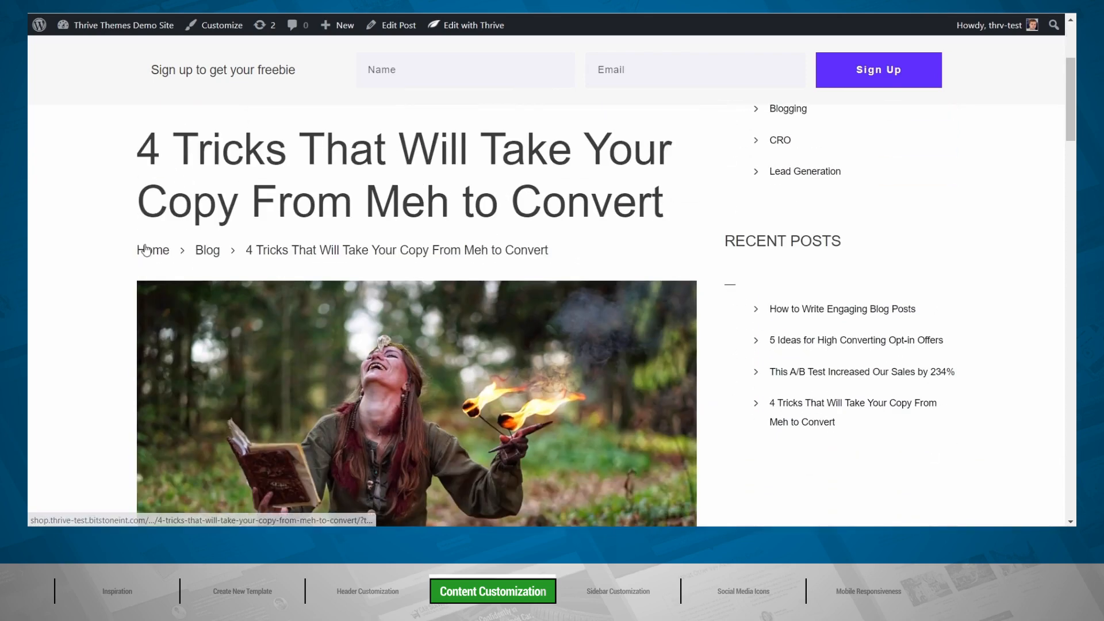
pyautogui.scroll(3, 195, 229)
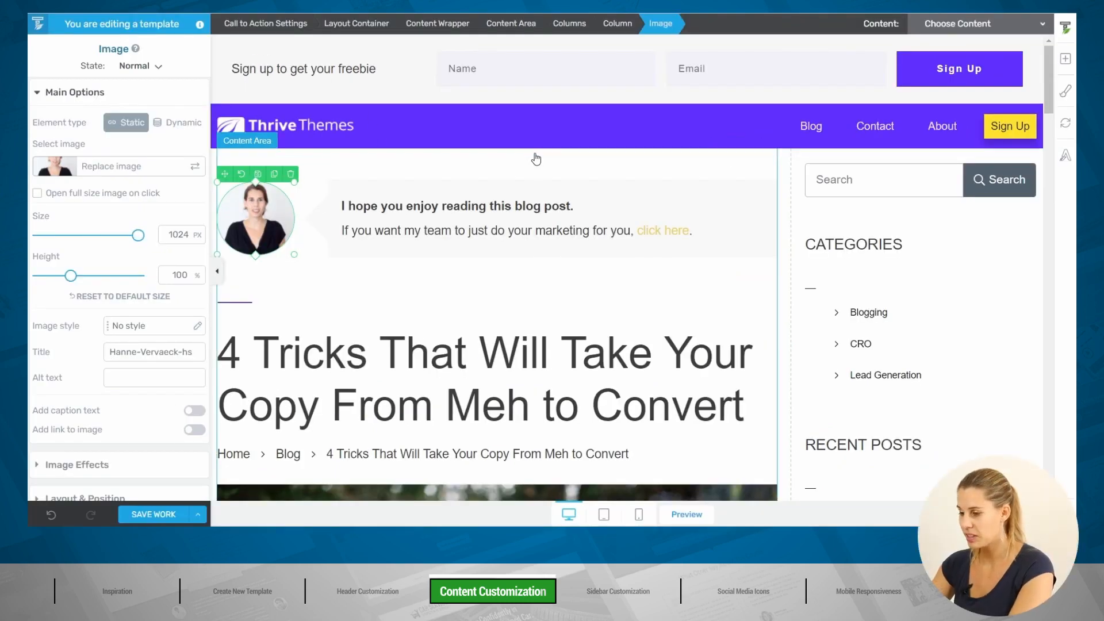
pyautogui.scroll(-4, 536, 159)
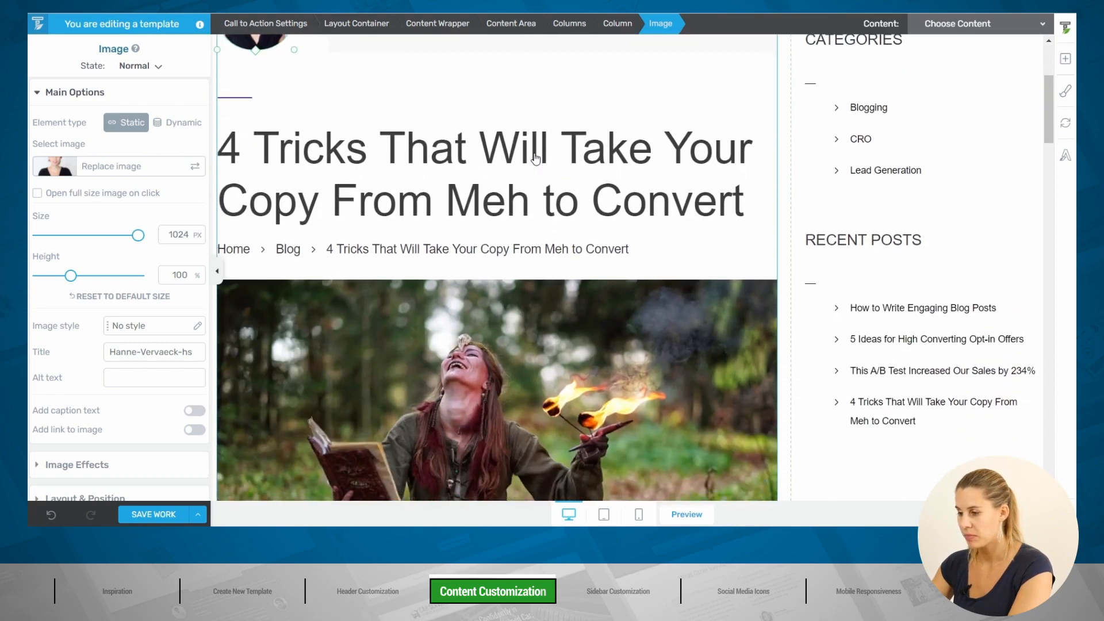
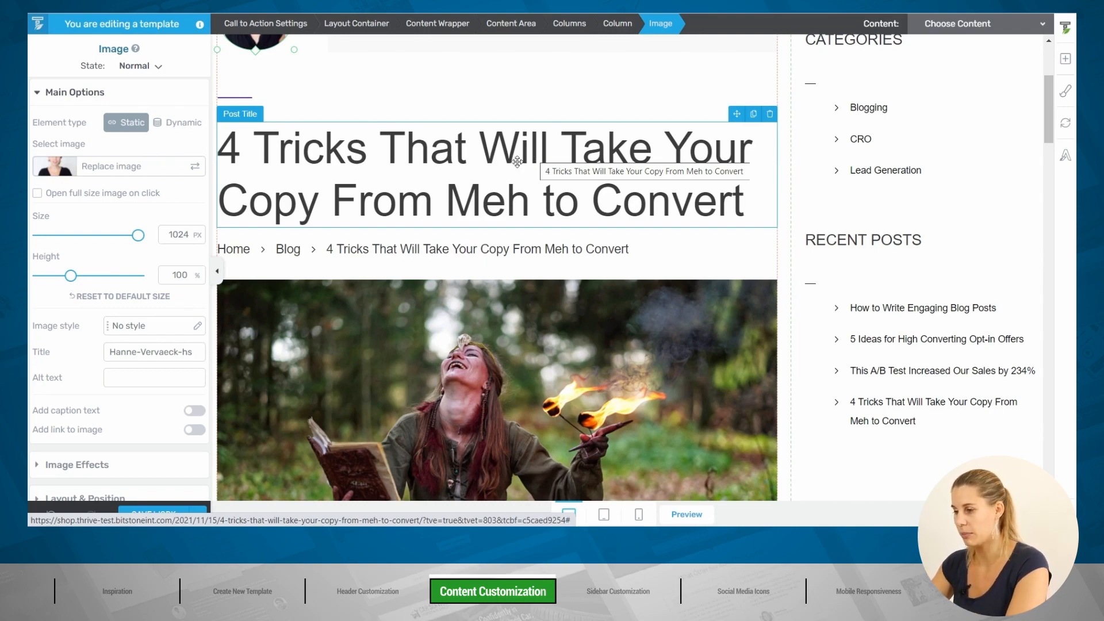
# Step: Reduce the post title's font size from 64 px to 43 px
pyautogui.scroll(3, 480, 234)
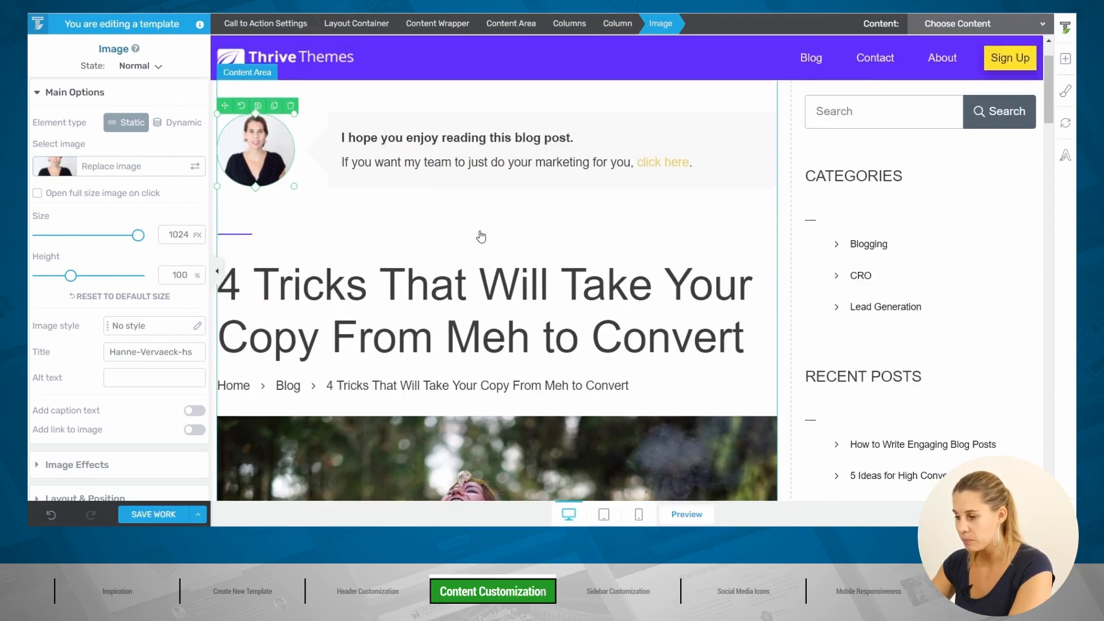
pyautogui.click(513, 279)
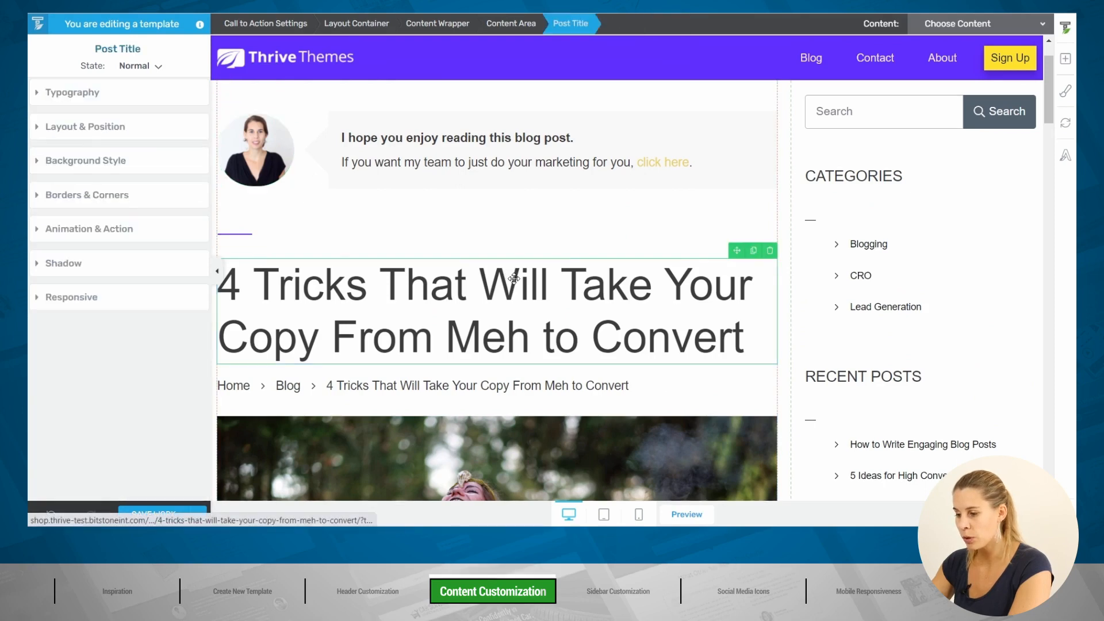
pyautogui.click(102, 94)
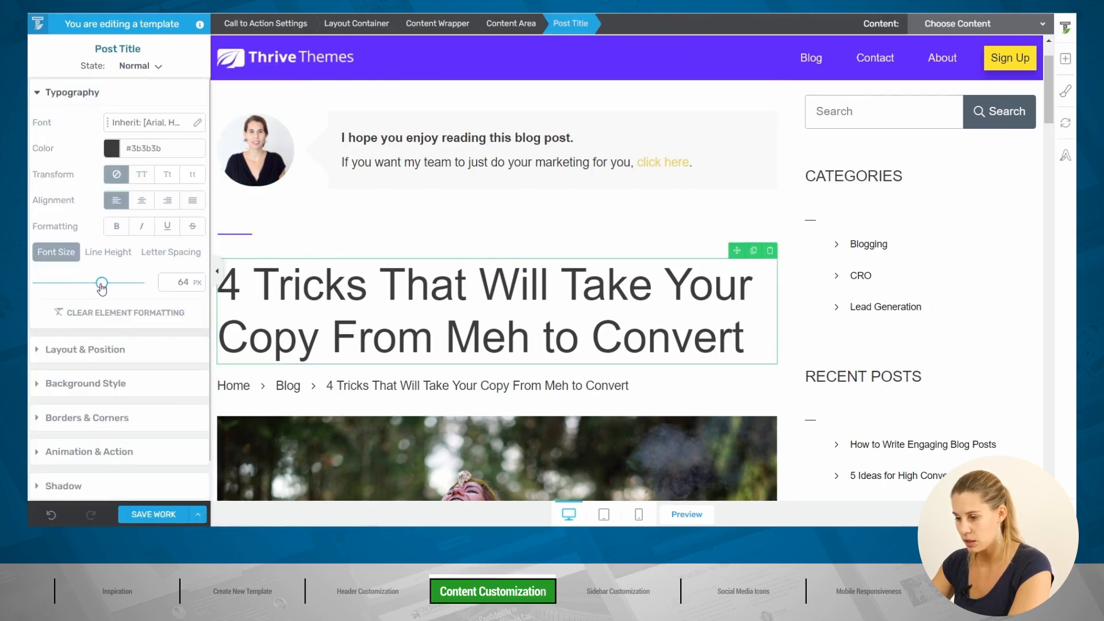
pyautogui.moveTo(102, 283); pyautogui.dragTo(82, 287)
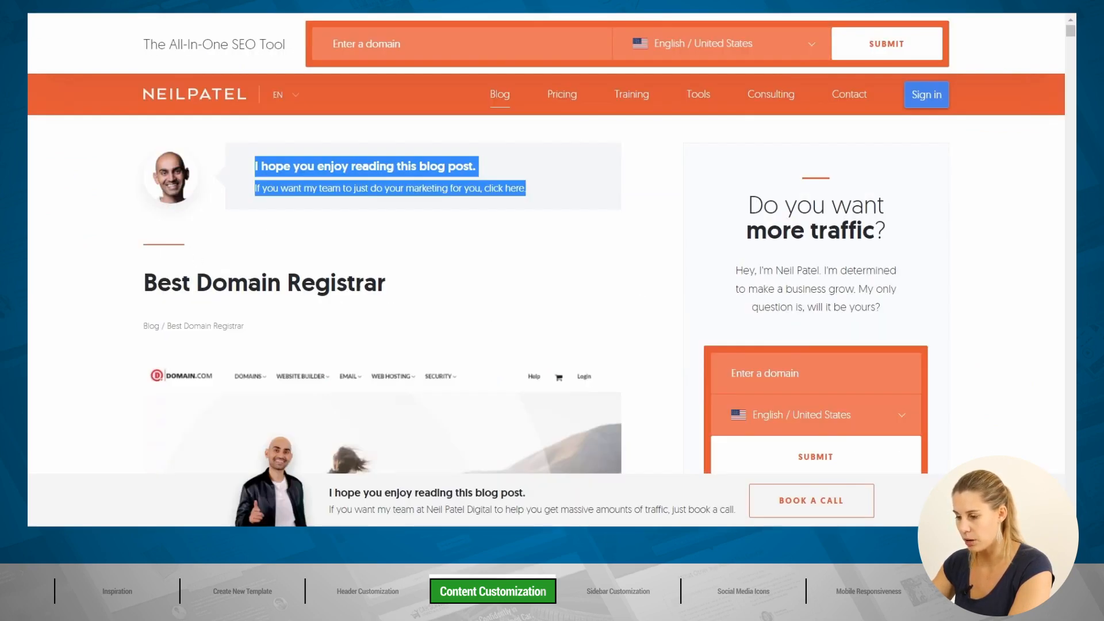
pyautogui.scroll(-5, 241, 210)
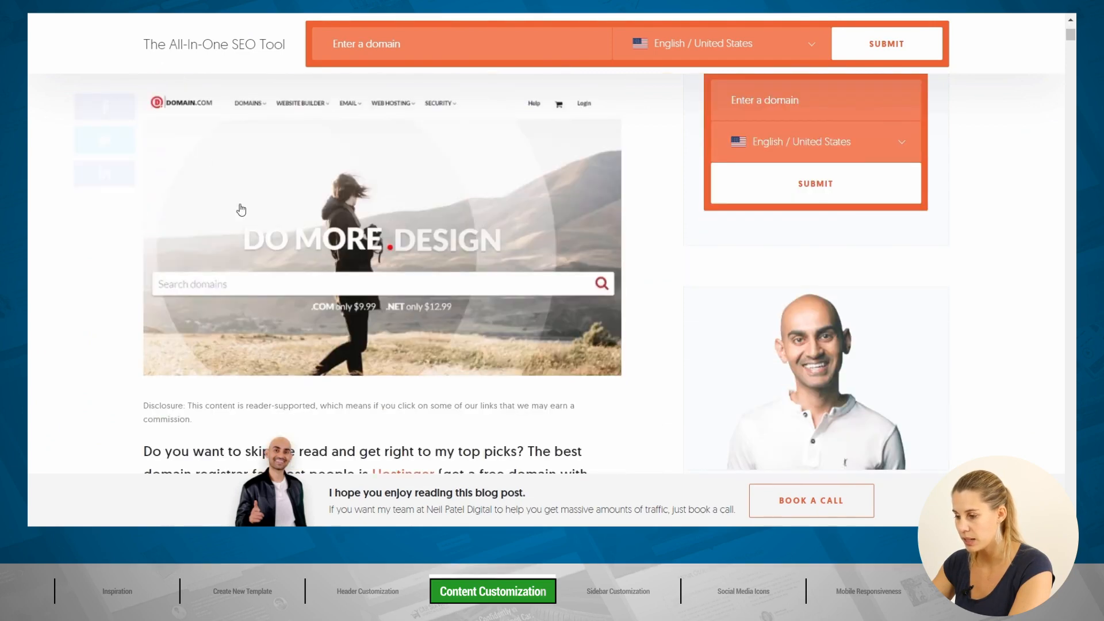
pyautogui.scroll(2, 490, 288)
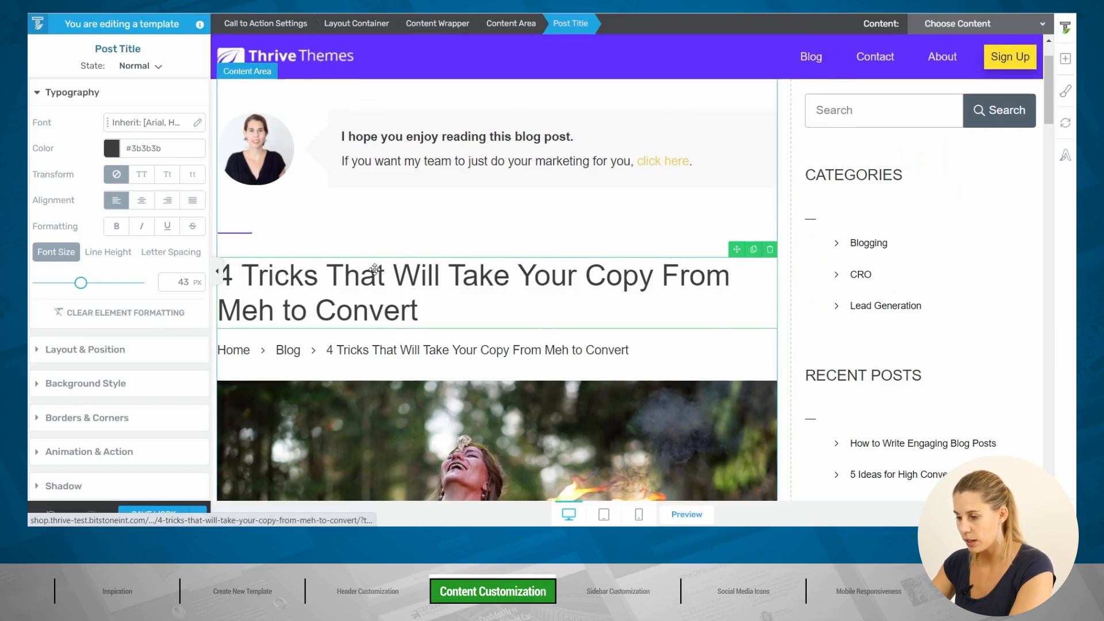
pyautogui.scroll(-1, 407, 270)
# Step: Make the breadcrumbs 12 px with a '/' character separator and 6 px item spacing
pyautogui.click(321, 279)
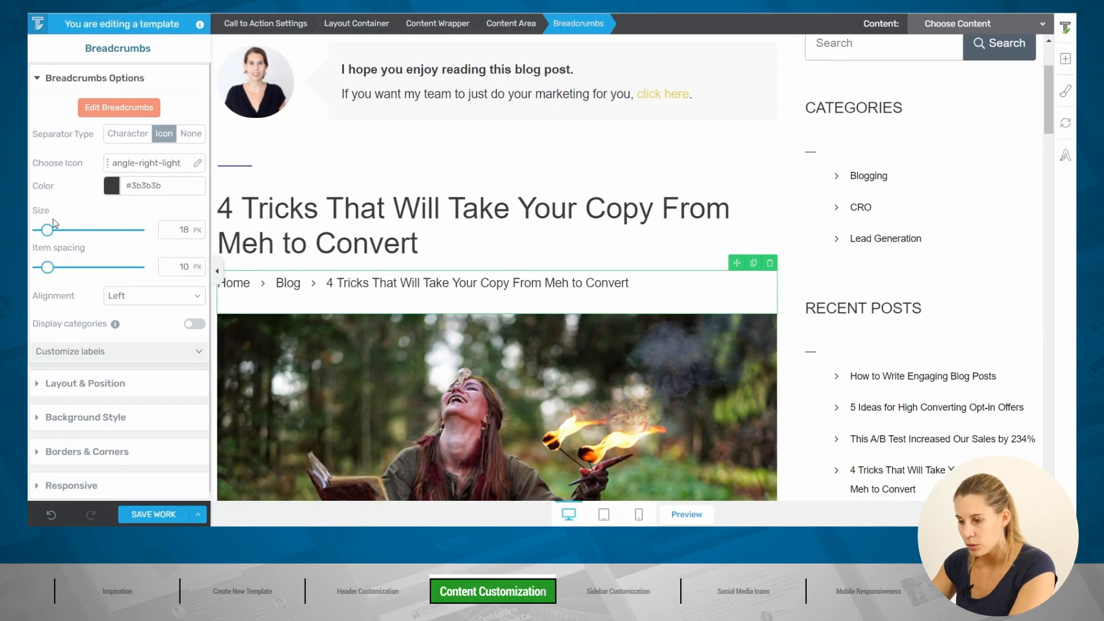
pyautogui.moveTo(47, 233); pyautogui.dragTo(43, 233)
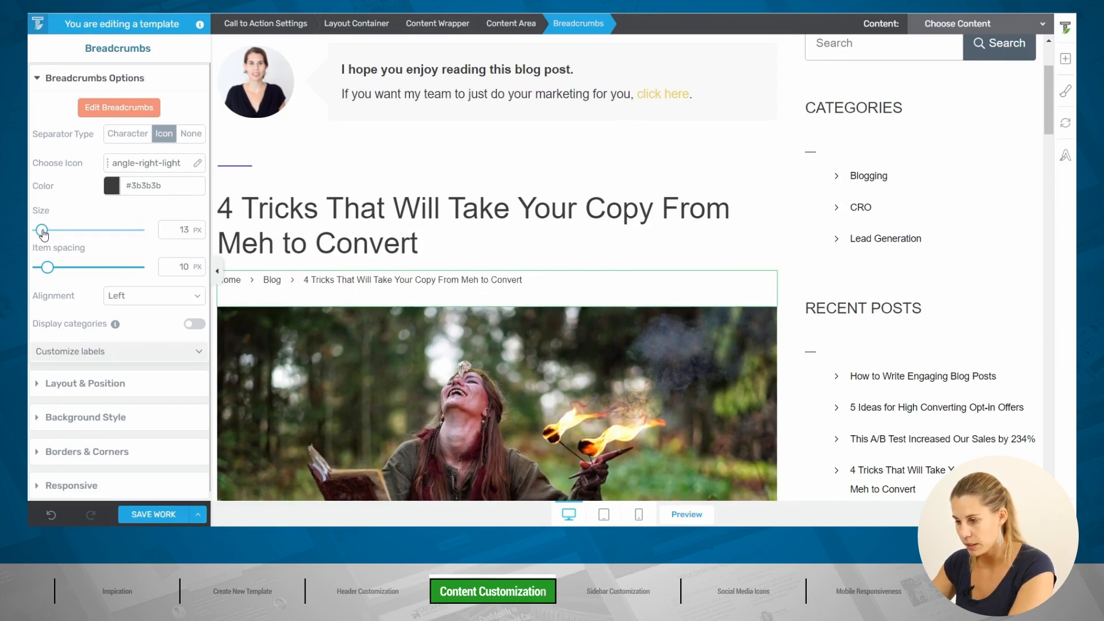
pyautogui.moveTo(41, 231); pyautogui.dragTo(40, 231)
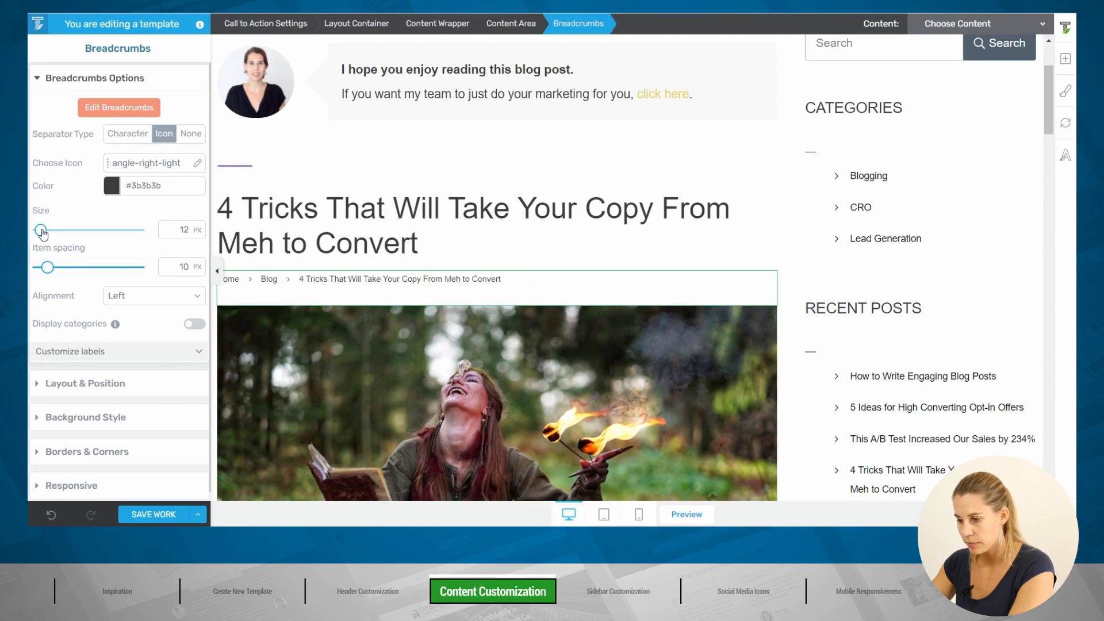
pyautogui.click(129, 133)
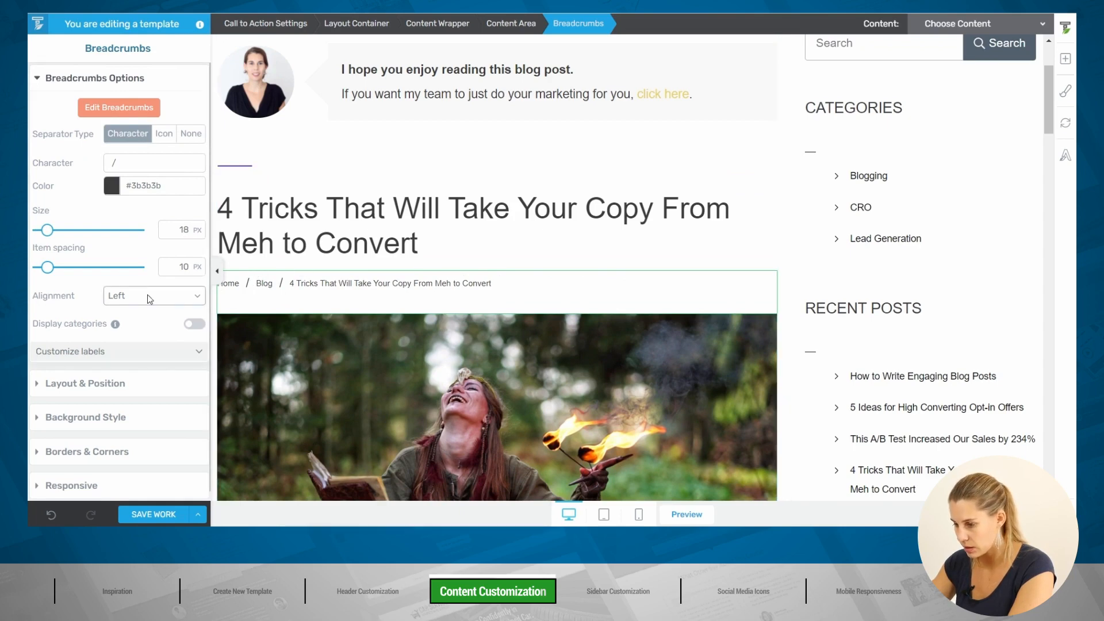
pyautogui.moveTo(47, 267); pyautogui.dragTo(45, 274)
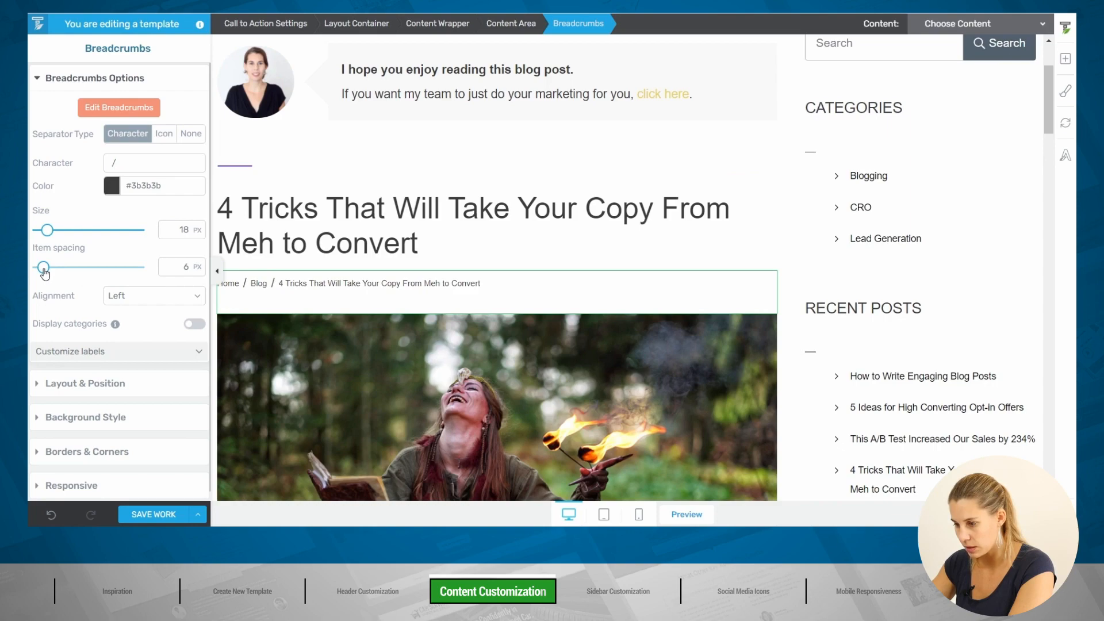
# Step: Delete the Columns row holding the post date, author and comments count
pyautogui.scroll(-3, 543, 204)
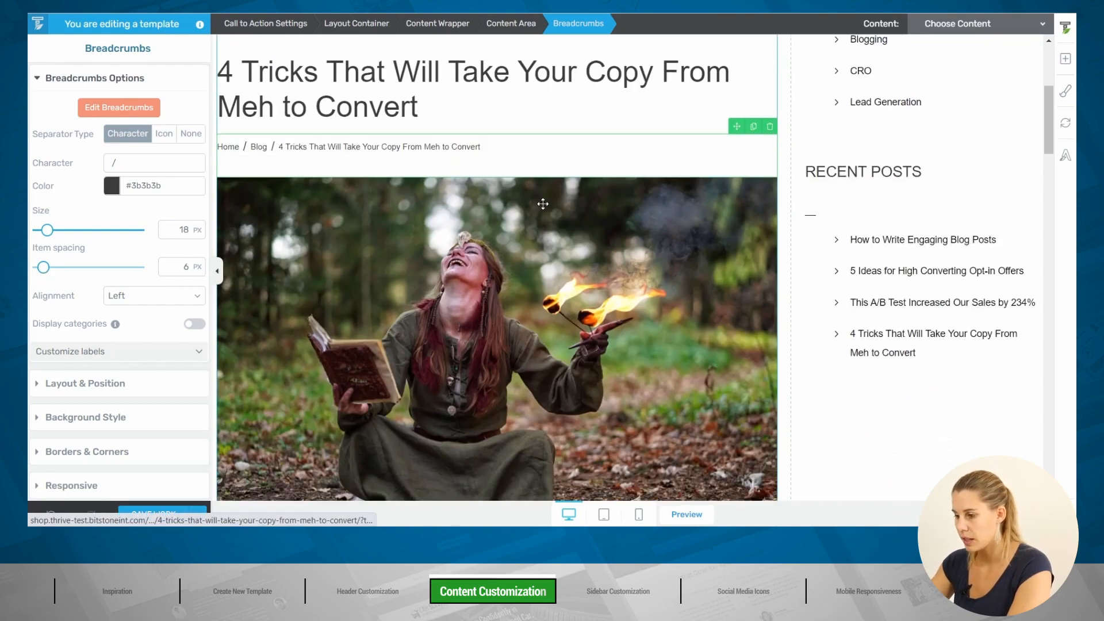
pyautogui.scroll(-5, 527, 256)
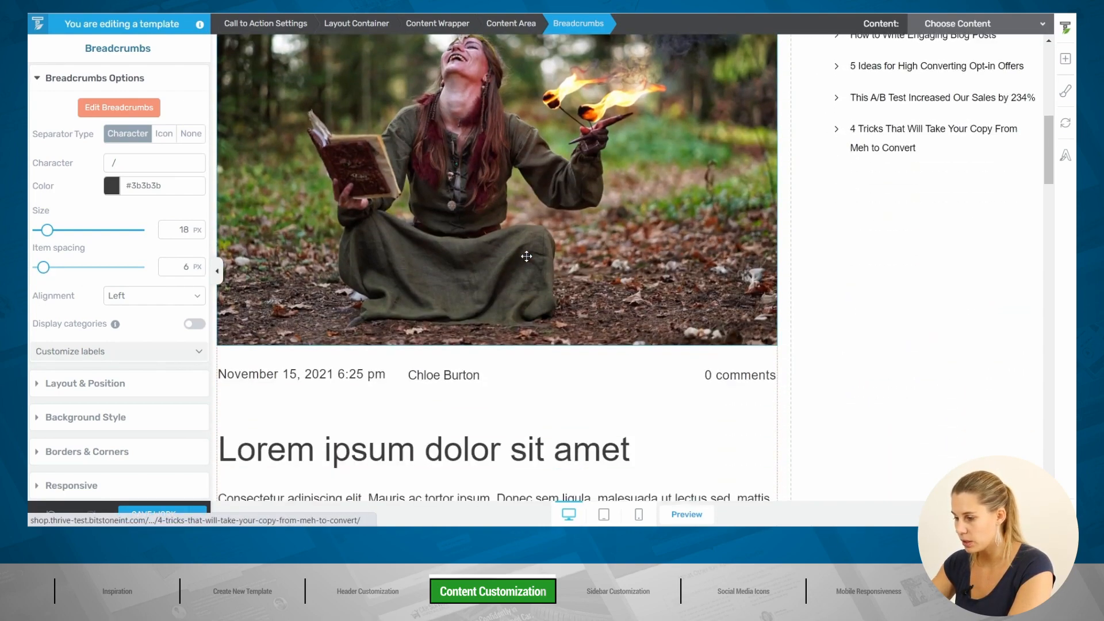
pyautogui.scroll(-2, 525, 255)
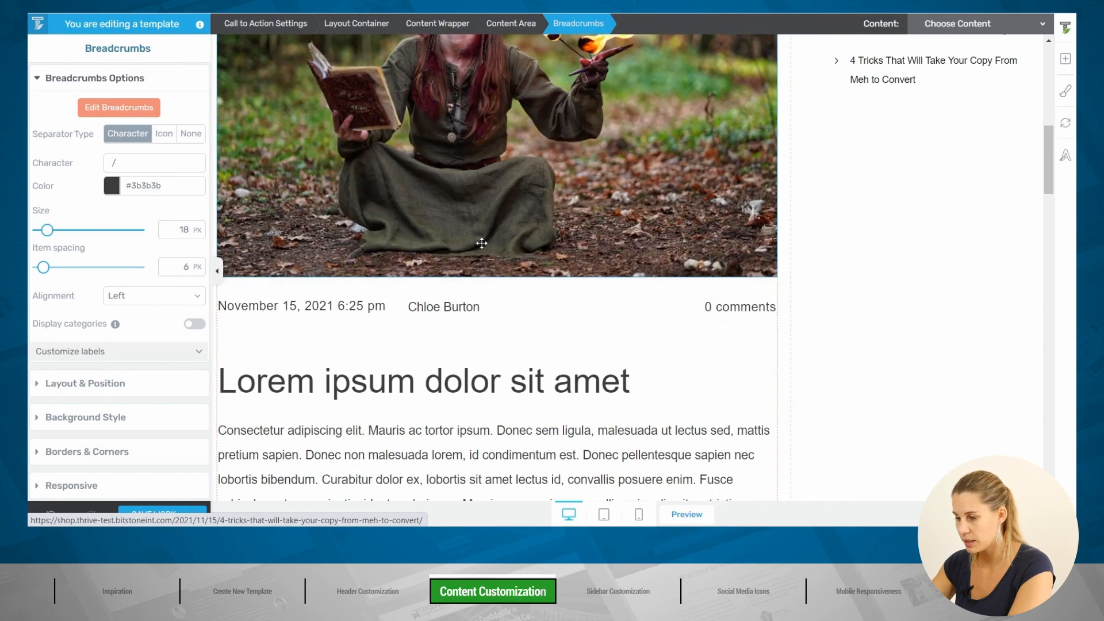
pyautogui.click(270, 287)
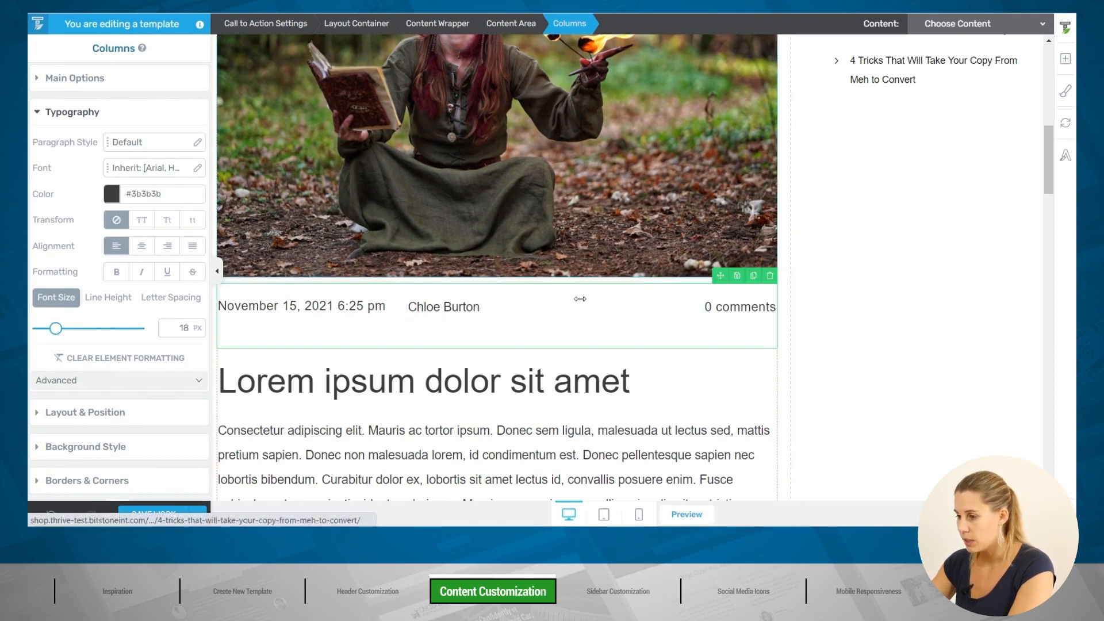
pyautogui.click(439, 313)
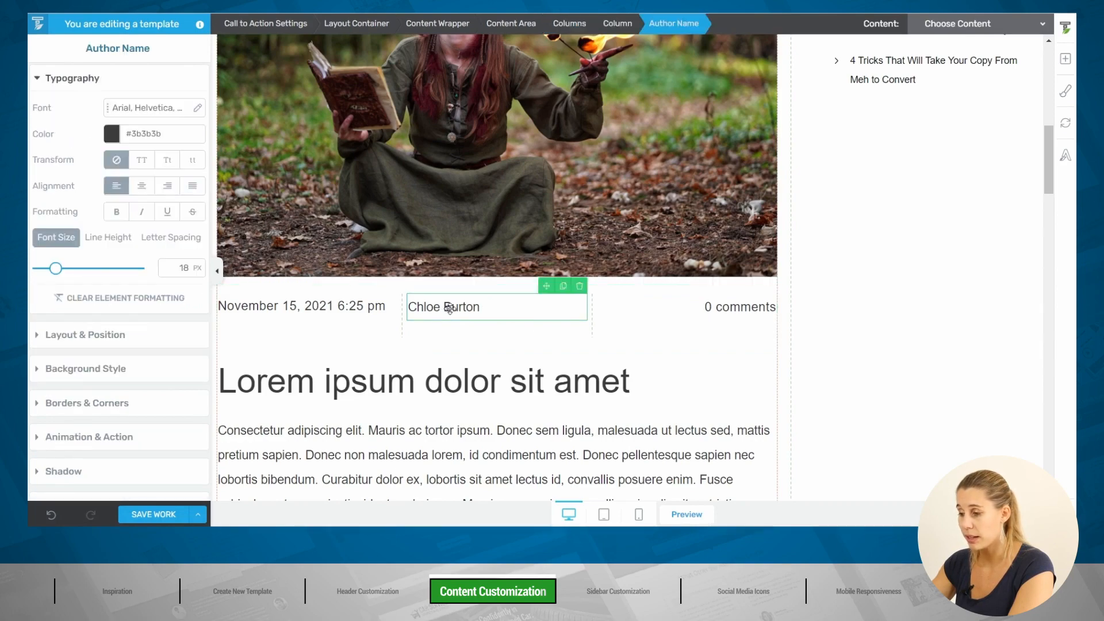
pyautogui.click(567, 23)
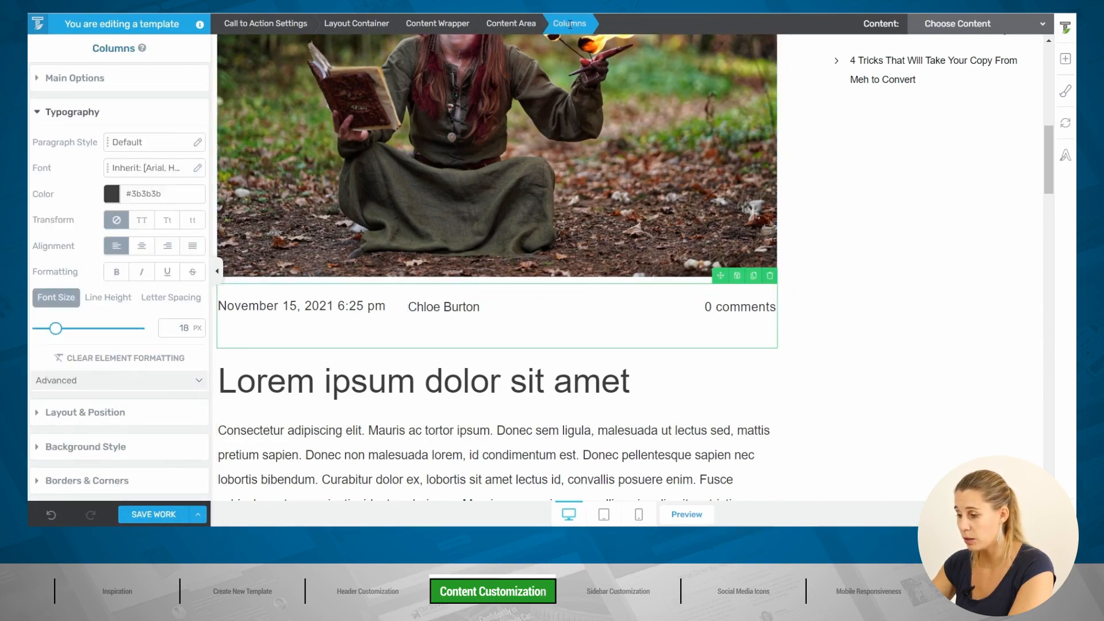
pyautogui.click(770, 276)
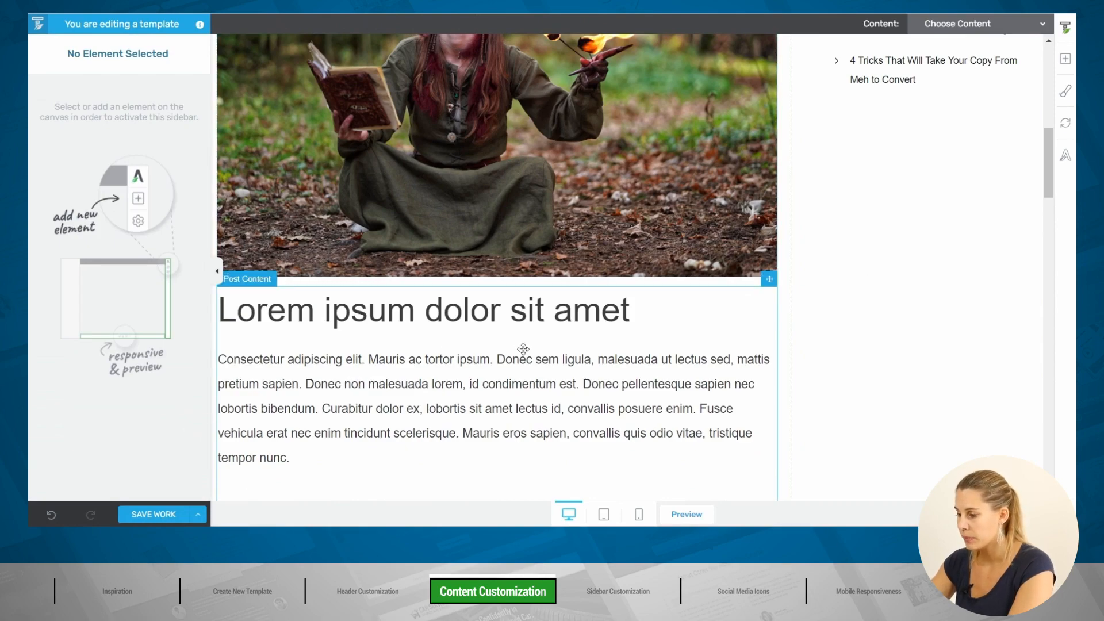
pyautogui.scroll(-10, 527, 348)
pyautogui.scroll(-12, 523, 348)
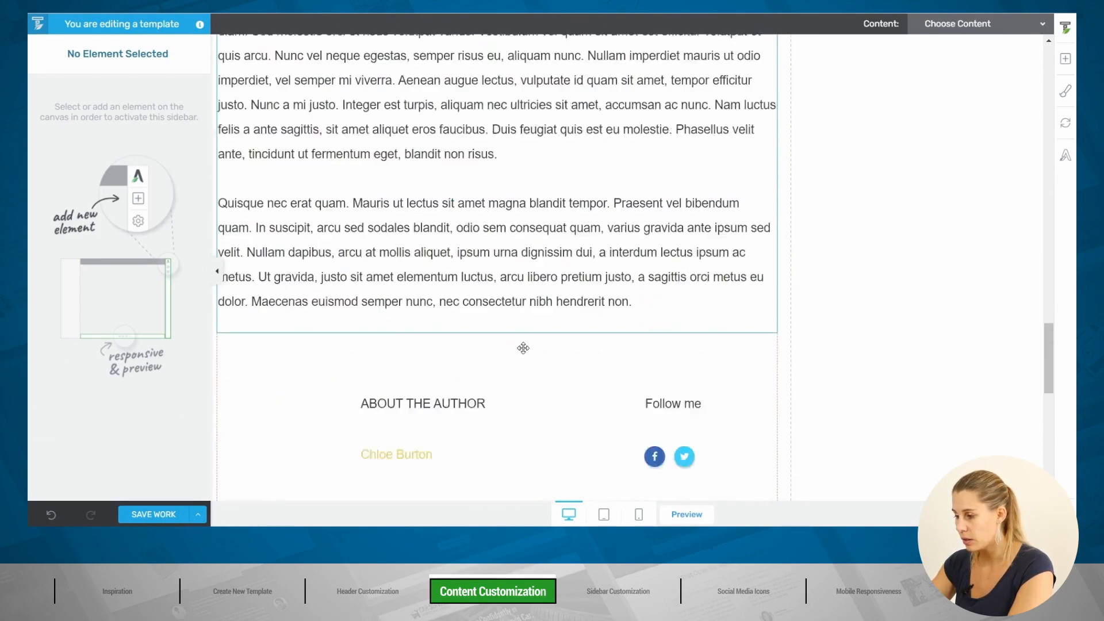
pyautogui.scroll(5, 523, 347)
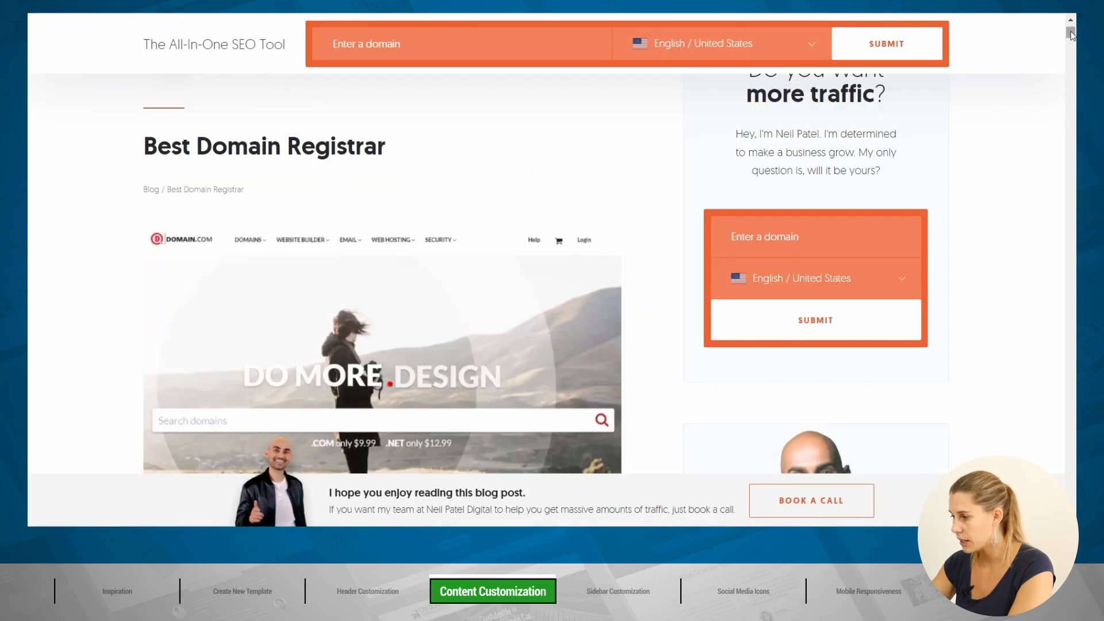
pyautogui.scroll(-15, 1073, 366)
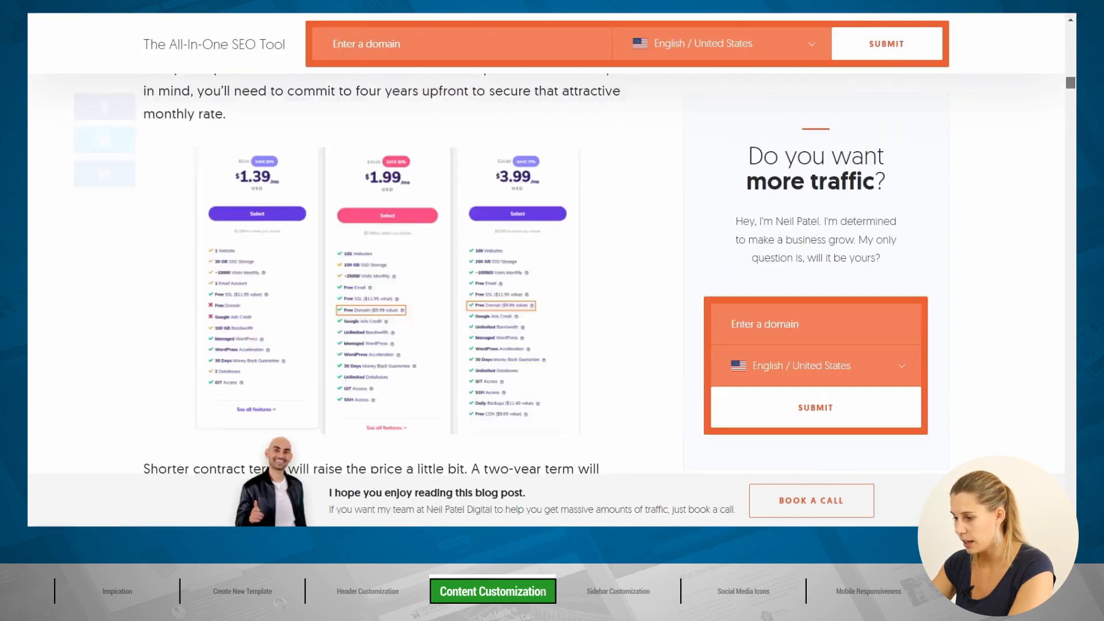
pyautogui.scroll(-10, 1073, 366)
pyautogui.rightClick(1073, 430)
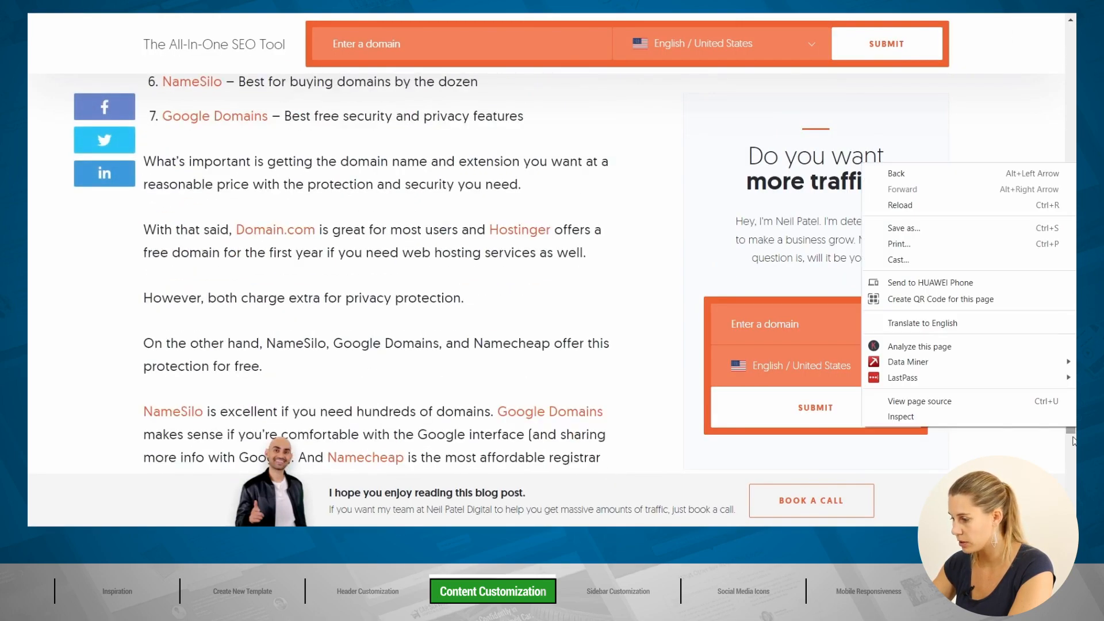
pyautogui.click(1072, 440)
pyautogui.scroll(-10, 1073, 440)
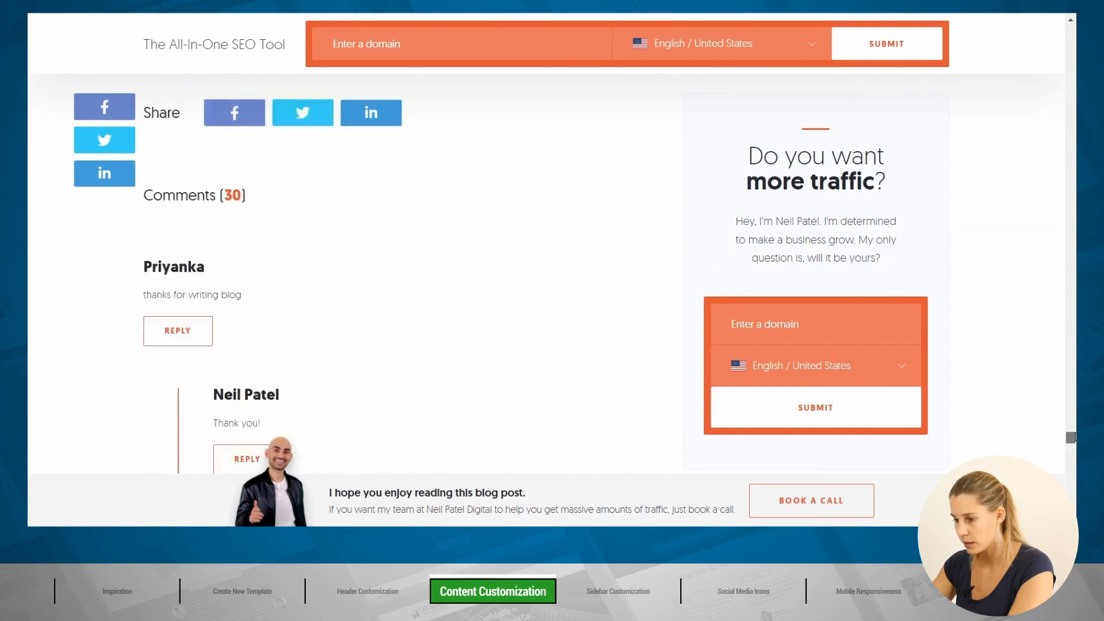
pyautogui.moveTo(1074, 437); pyautogui.dragTo(1074, 435)
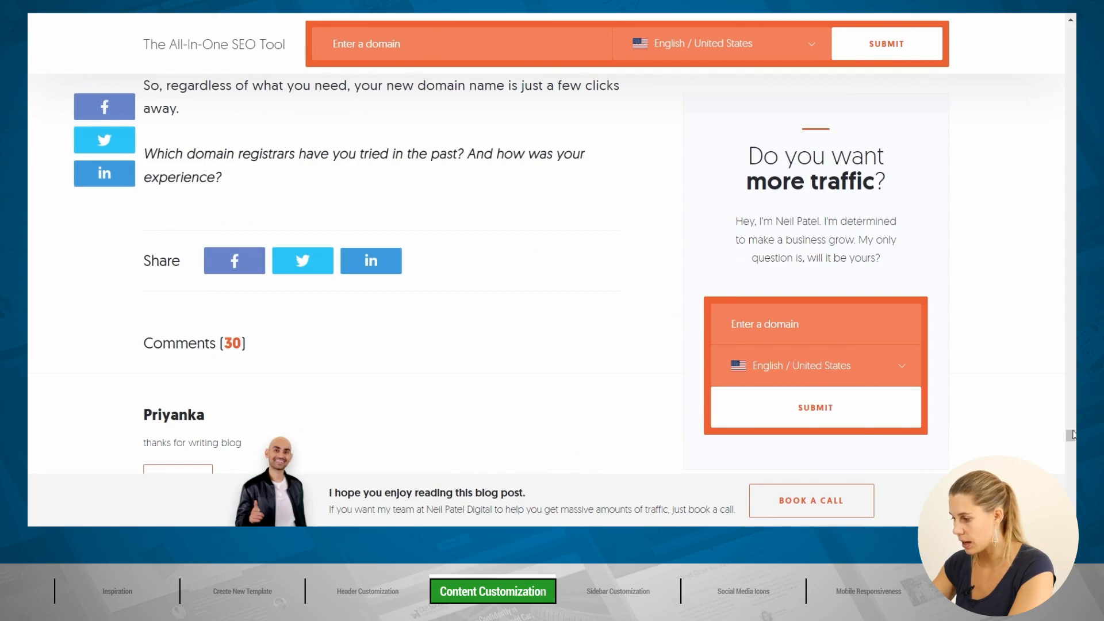
pyautogui.moveTo(1073, 434); pyautogui.dragTo(1072, 25)
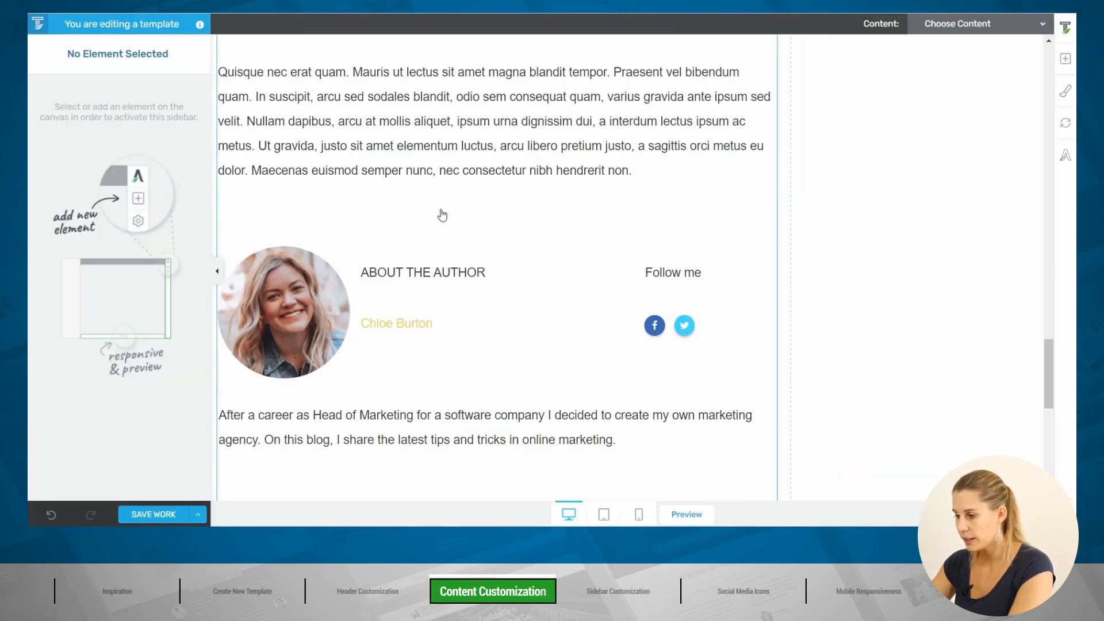
# Step: Delete the About the Author box below the post text
pyautogui.scroll(3, 459, 241)
pyautogui.scroll(-4, 458, 244)
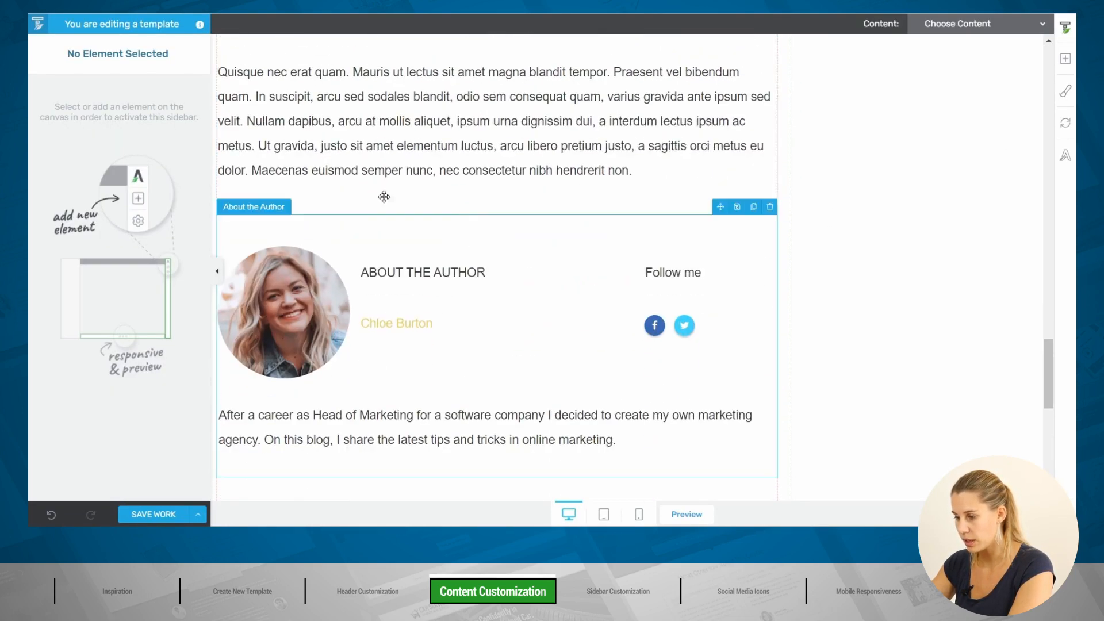
pyautogui.click(321, 220)
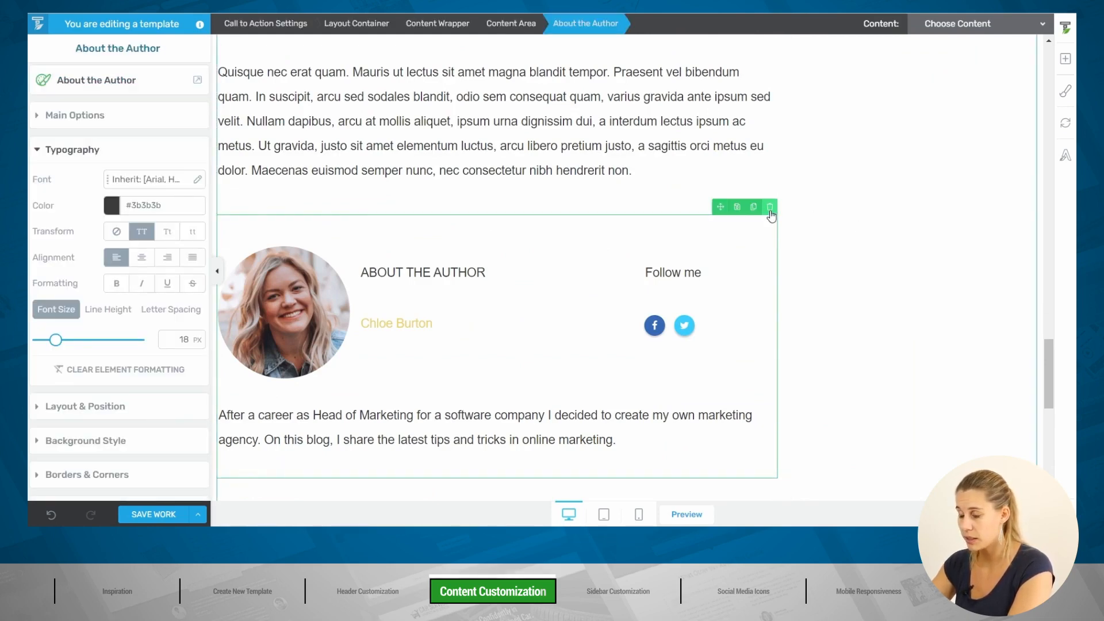
pyautogui.click(770, 208)
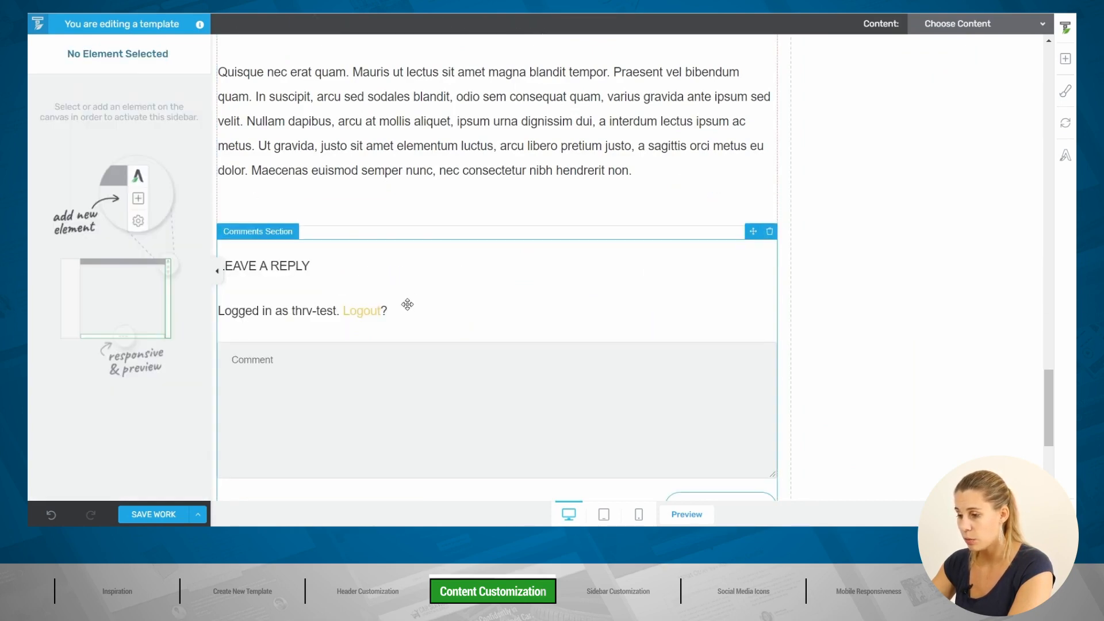
pyautogui.scroll(1, 456, 327)
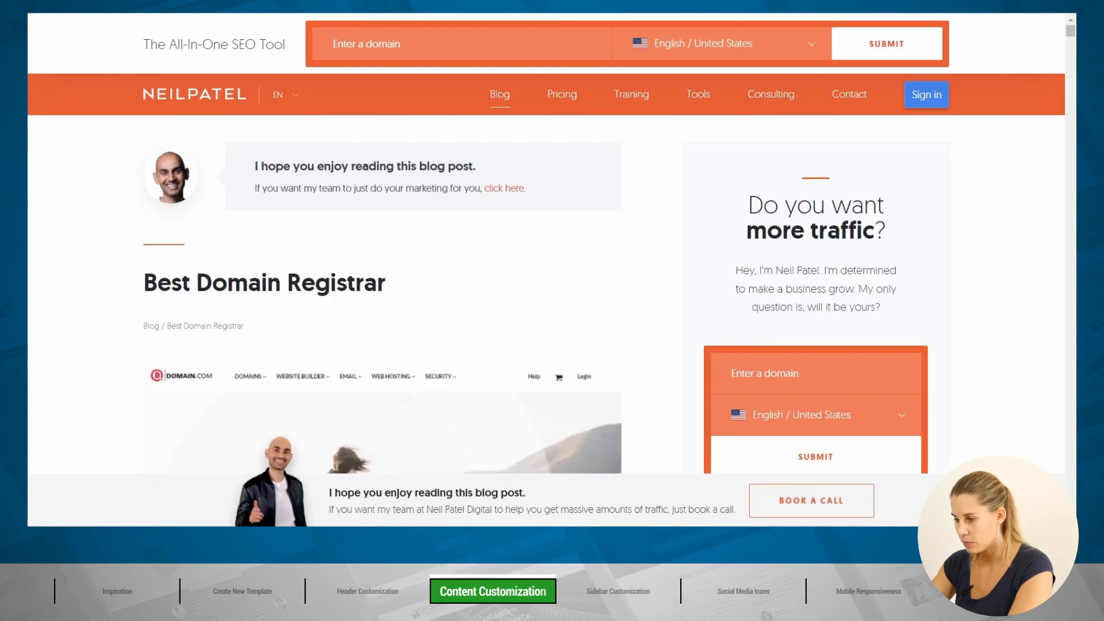
# Step: Scroll the neilpatel.com post to view its Facebook, Twitter and LinkedIn Share row
pyautogui.scroll(-15, 379, 259)
pyautogui.scroll(6, 380, 259)
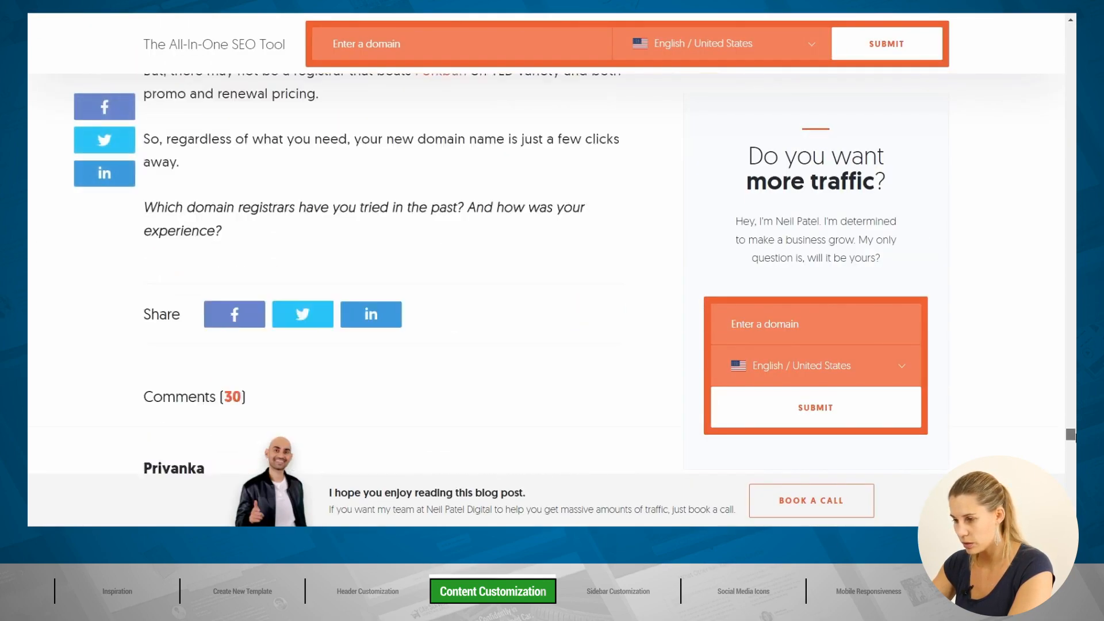
pyautogui.scroll(-4, 380, 258)
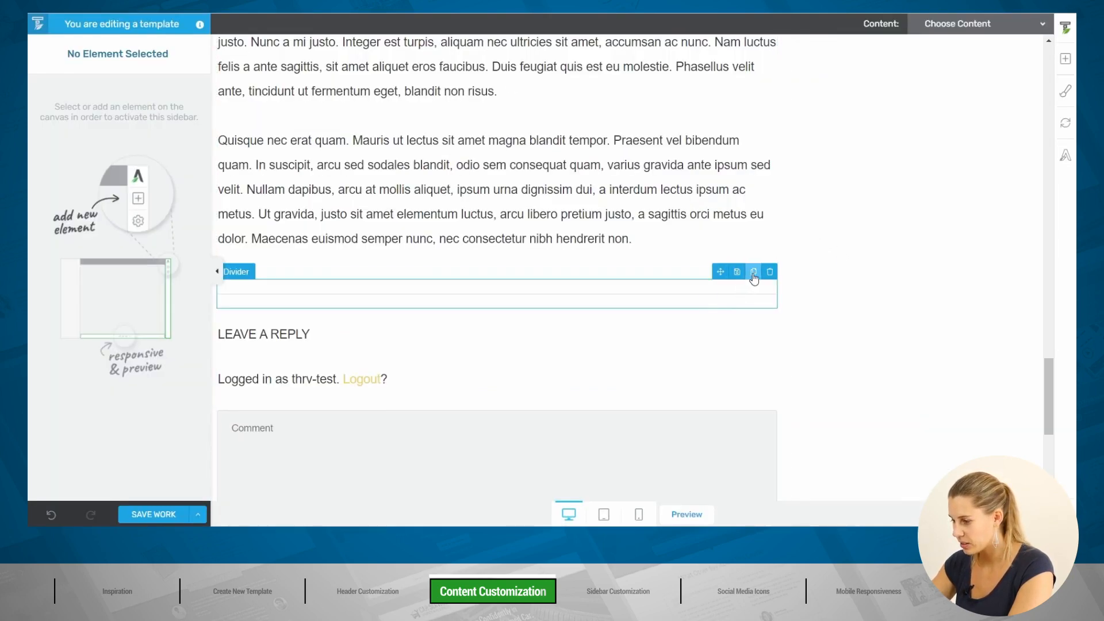
# Step: Duplicate the divider and drop a Social Share element between the two dividers
pyautogui.click(753, 273)
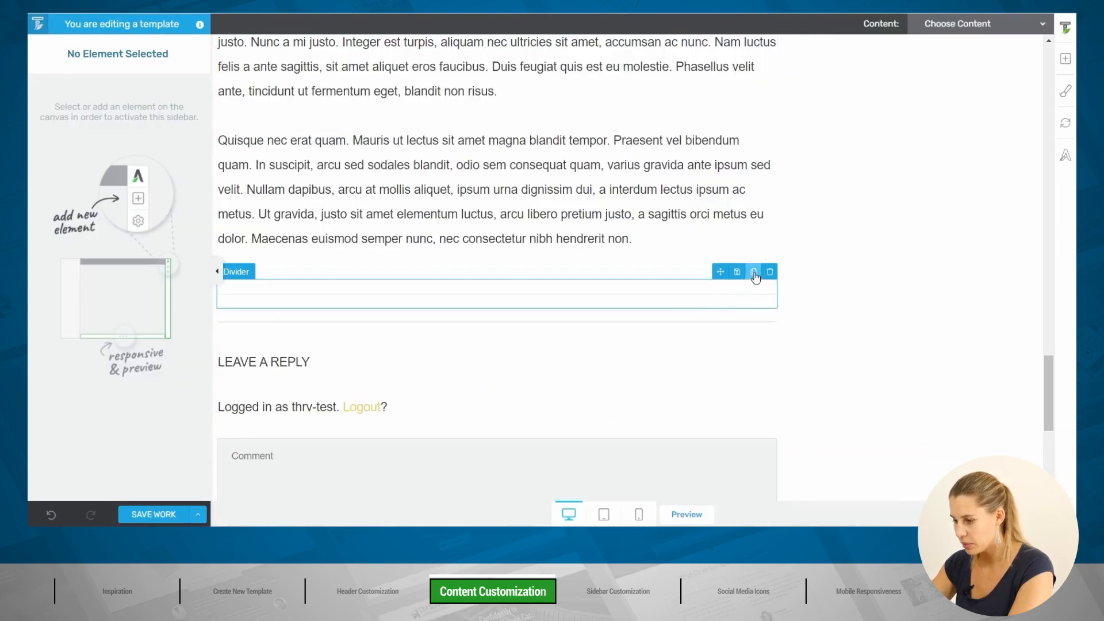
pyautogui.click(1066, 58)
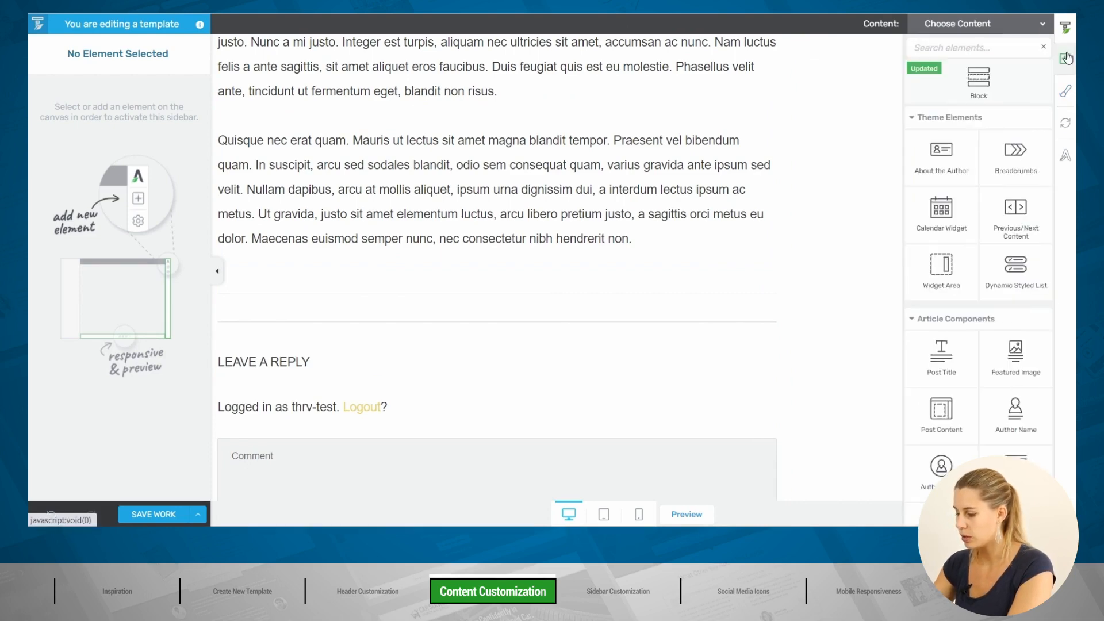
pyautogui.write('sh')
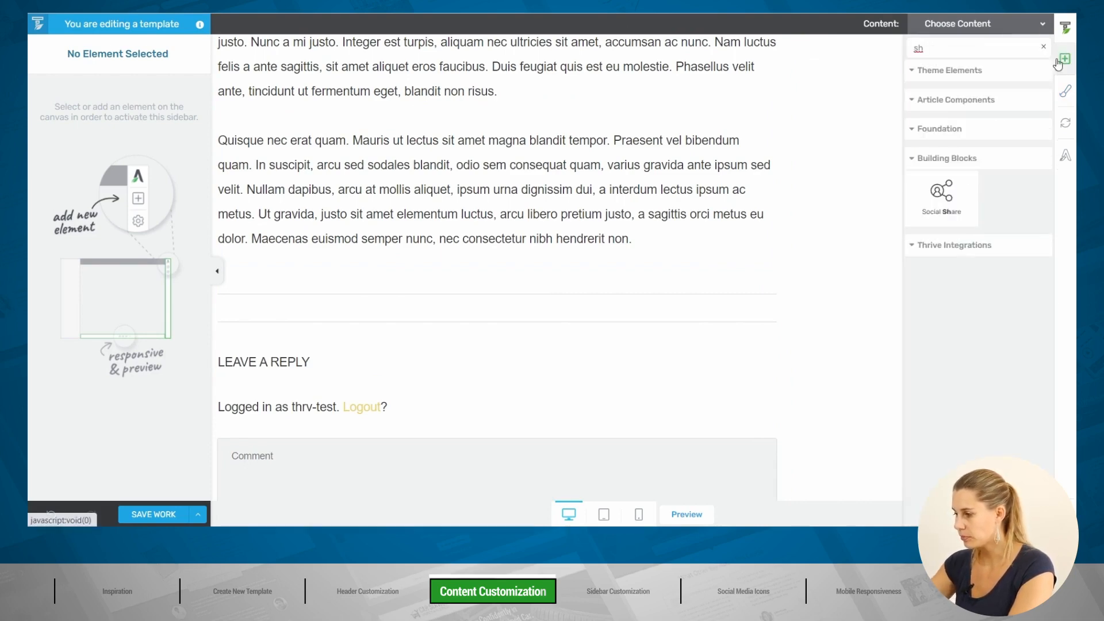
pyautogui.moveTo(940, 196); pyautogui.dragTo(438, 313)
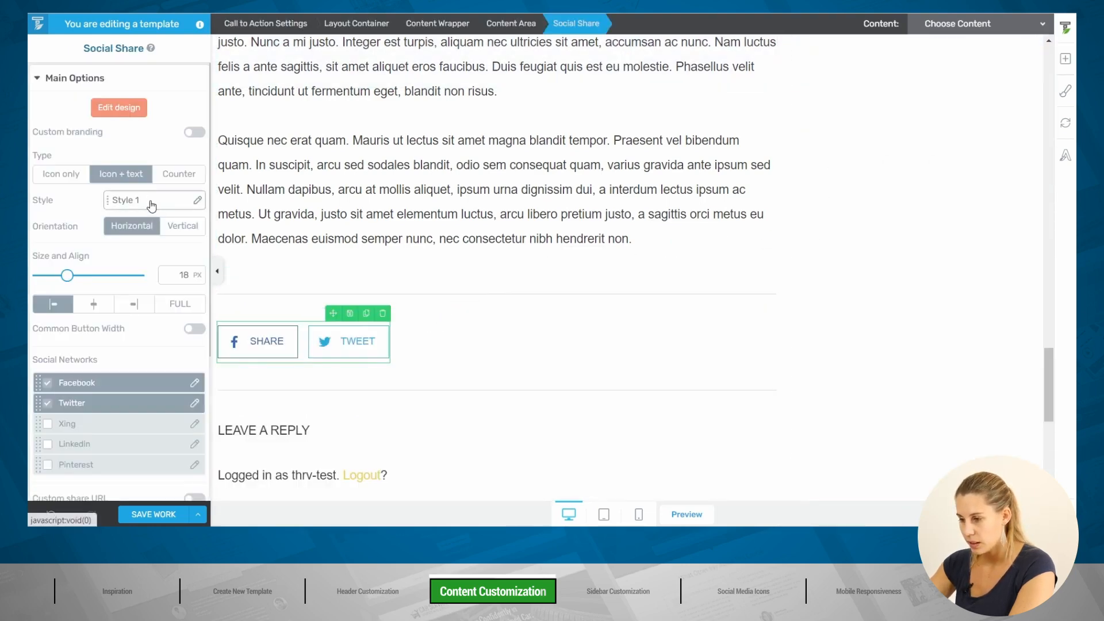
# Step: Switch the Social Share to Style 5, add LinkedIn, and show icons only
pyautogui.click(153, 206)
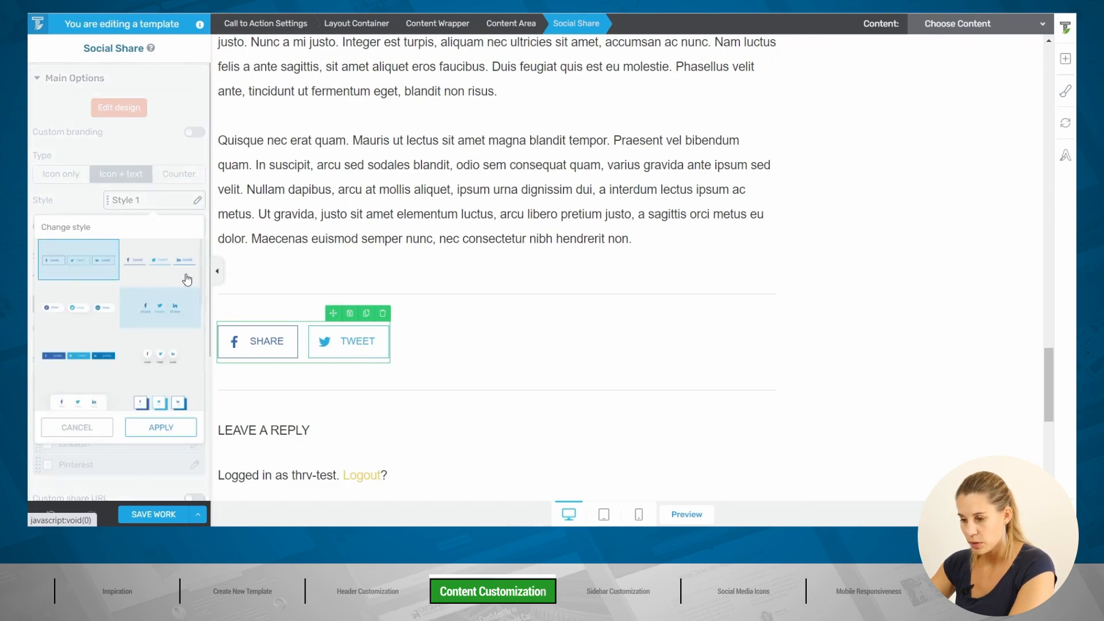
pyautogui.click(97, 357)
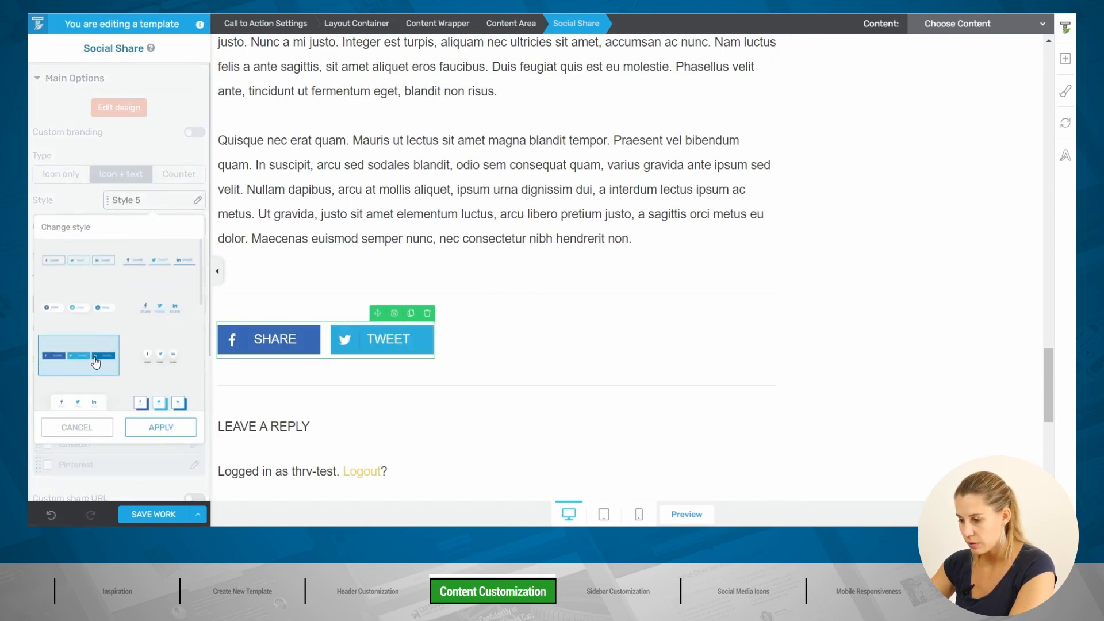
pyautogui.click(156, 428)
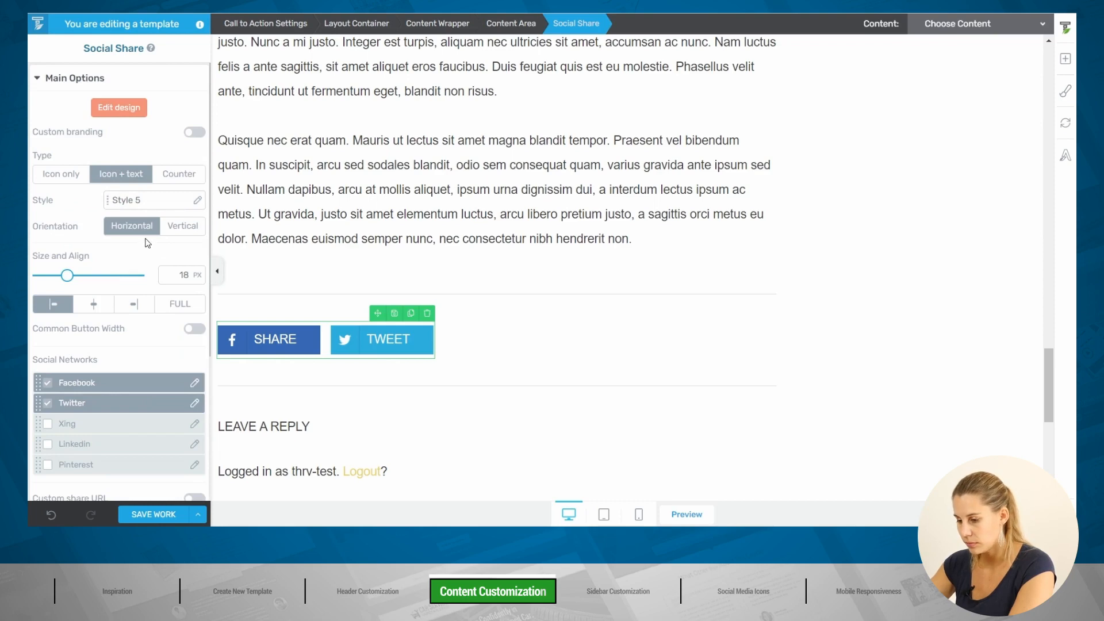
pyautogui.scroll(-1, 132, 274)
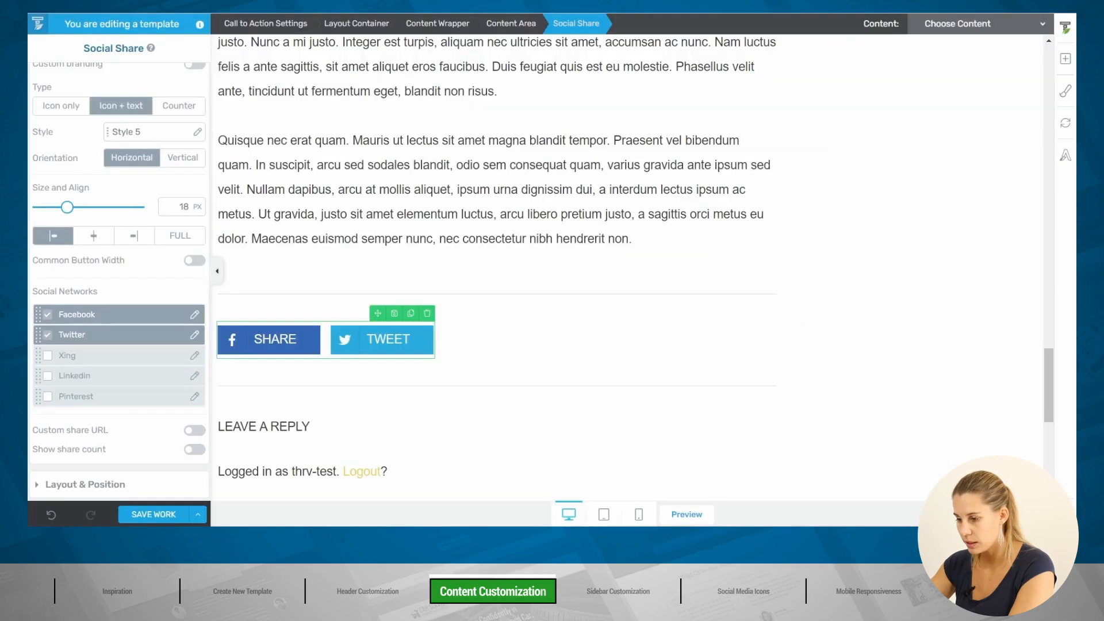
pyautogui.click(48, 380)
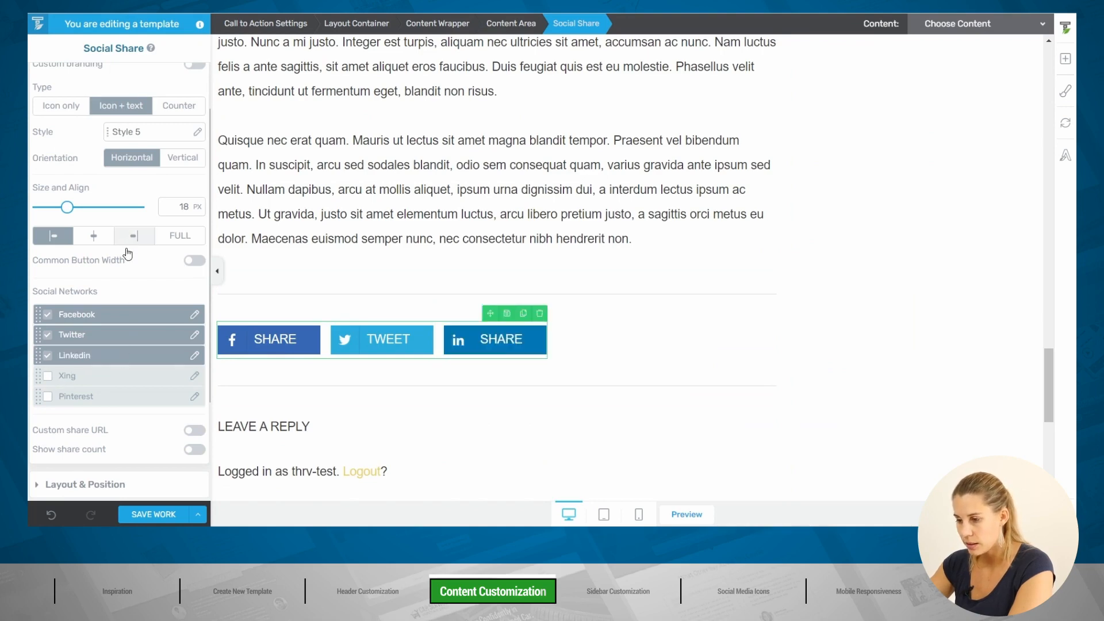
pyautogui.scroll(2, 127, 259)
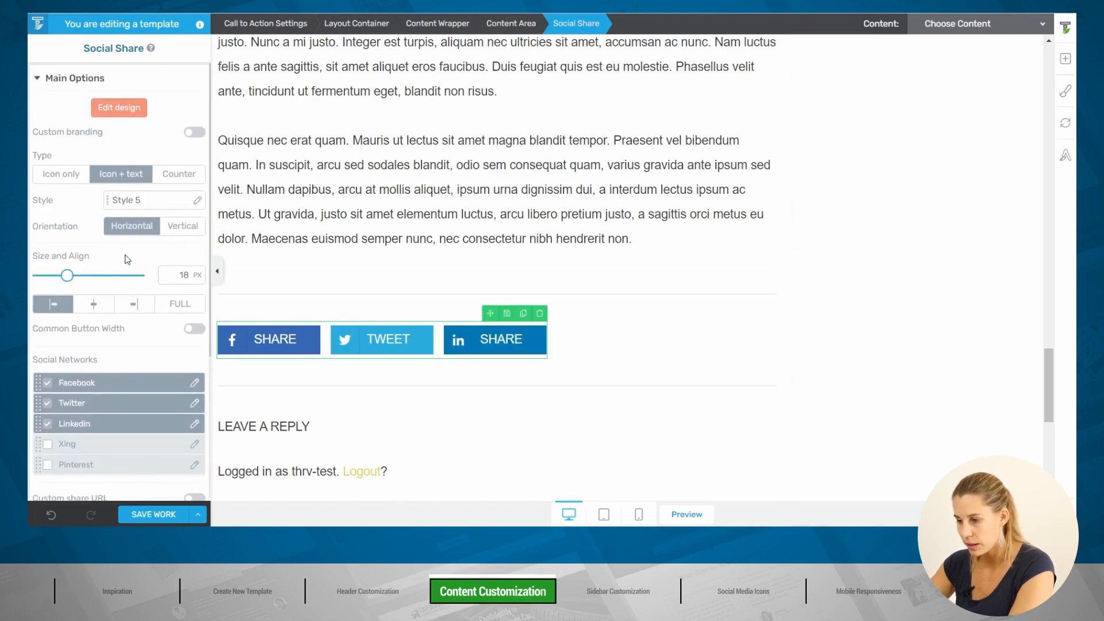
pyautogui.click(68, 176)
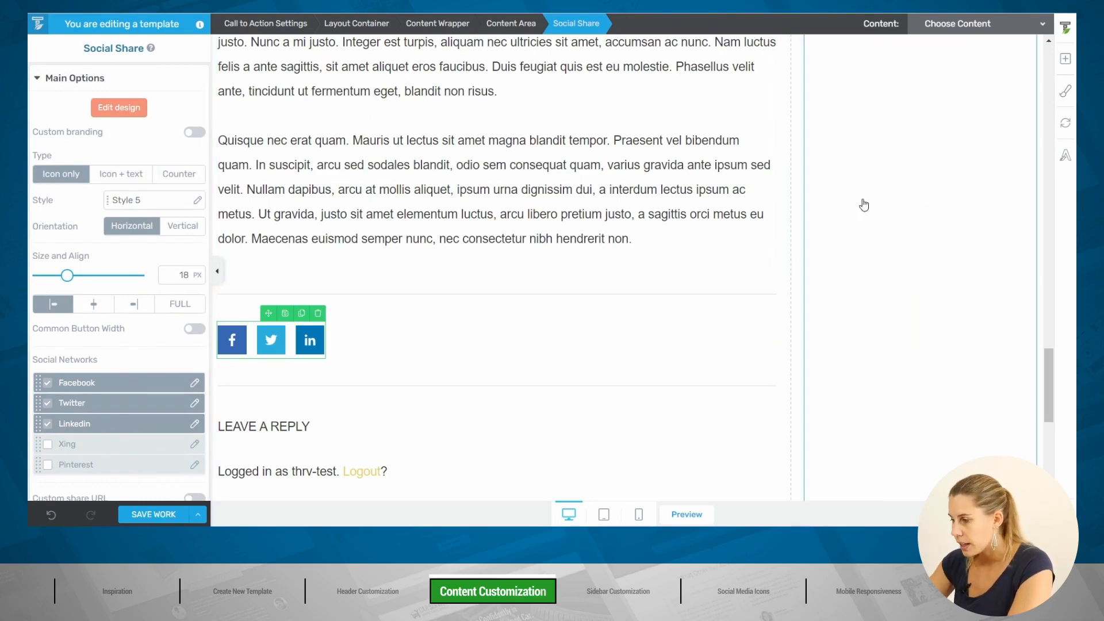
# Step: Add a Text element reading 'Share:' in a column beside the social icons
pyautogui.click(1064, 60)
pyautogui.write('te')
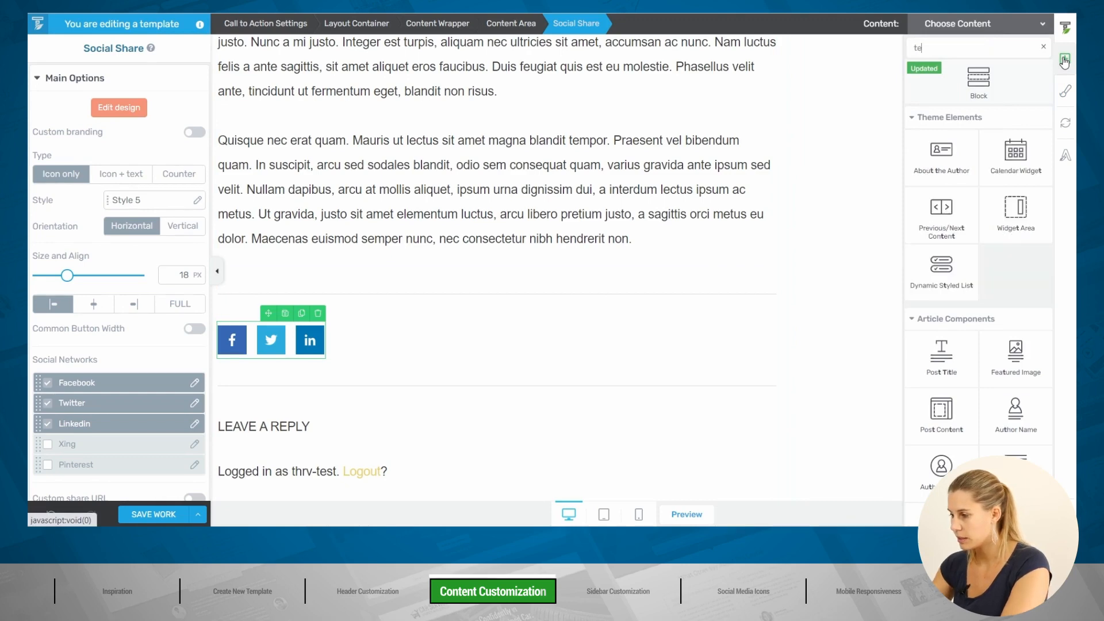
pyautogui.moveTo(945, 365); pyautogui.dragTo(219, 334)
pyautogui.click(377, 330)
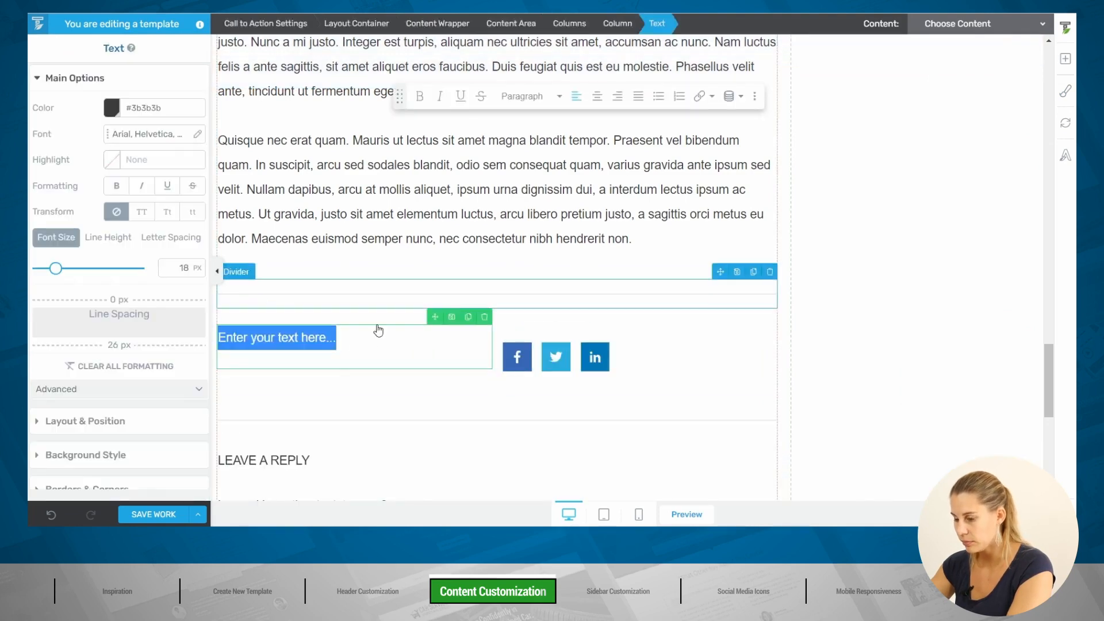
pyautogui.write('Share')
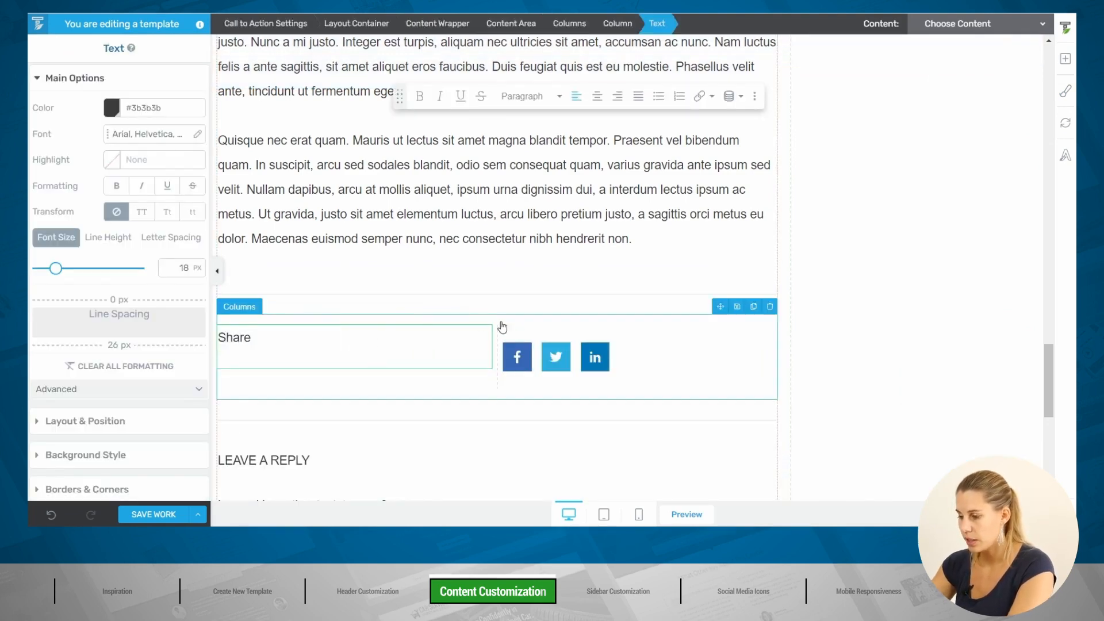
pyautogui.write(':')
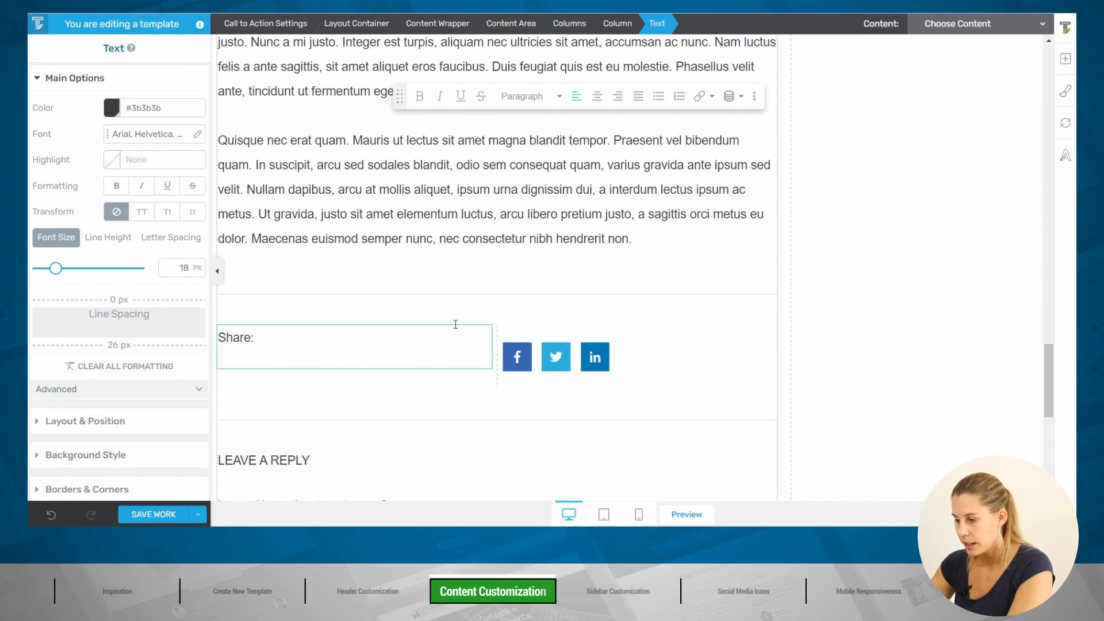
pyautogui.click(362, 320)
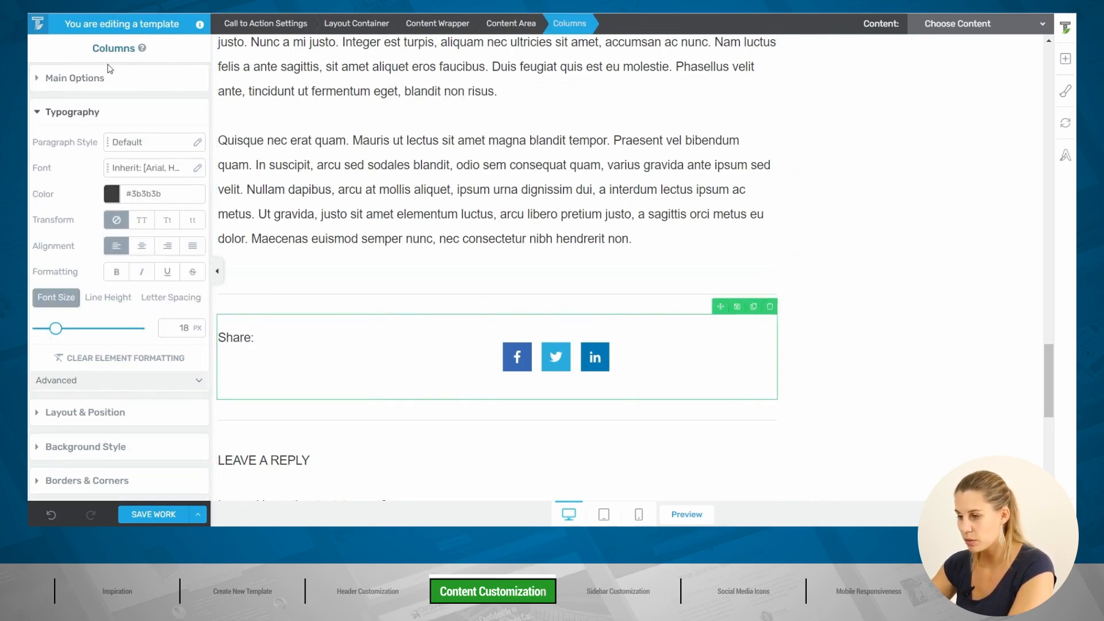
# Step: Centre the columns vertically, split them 10/90, and remove the Share: text's line spacing
pyautogui.click(99, 77)
pyautogui.click(165, 191)
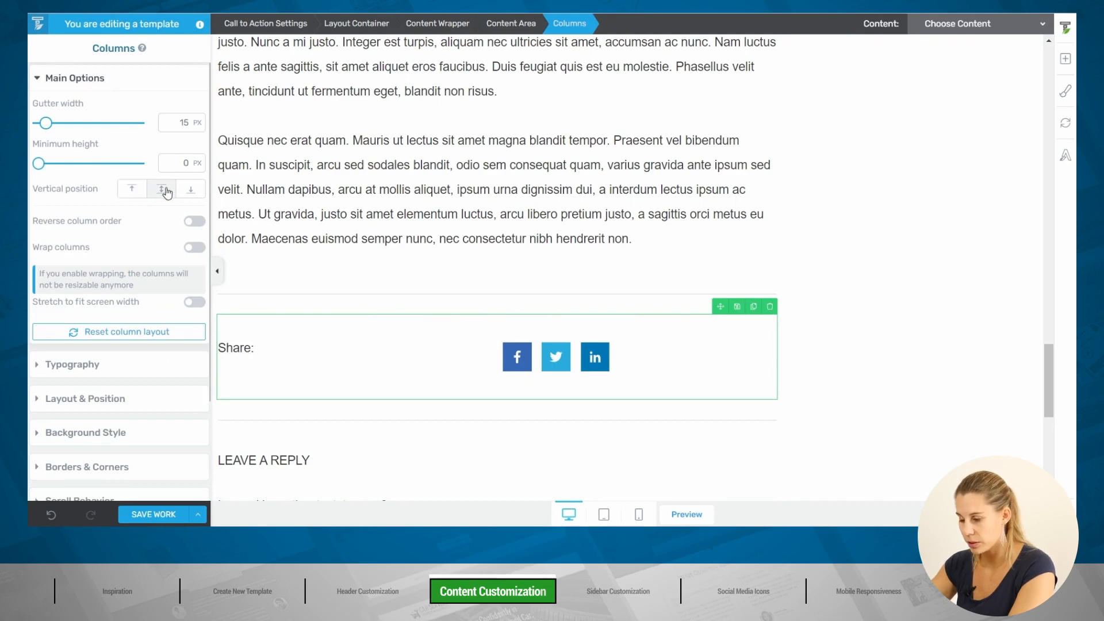
pyautogui.moveTo(498, 355); pyautogui.dragTo(274, 360)
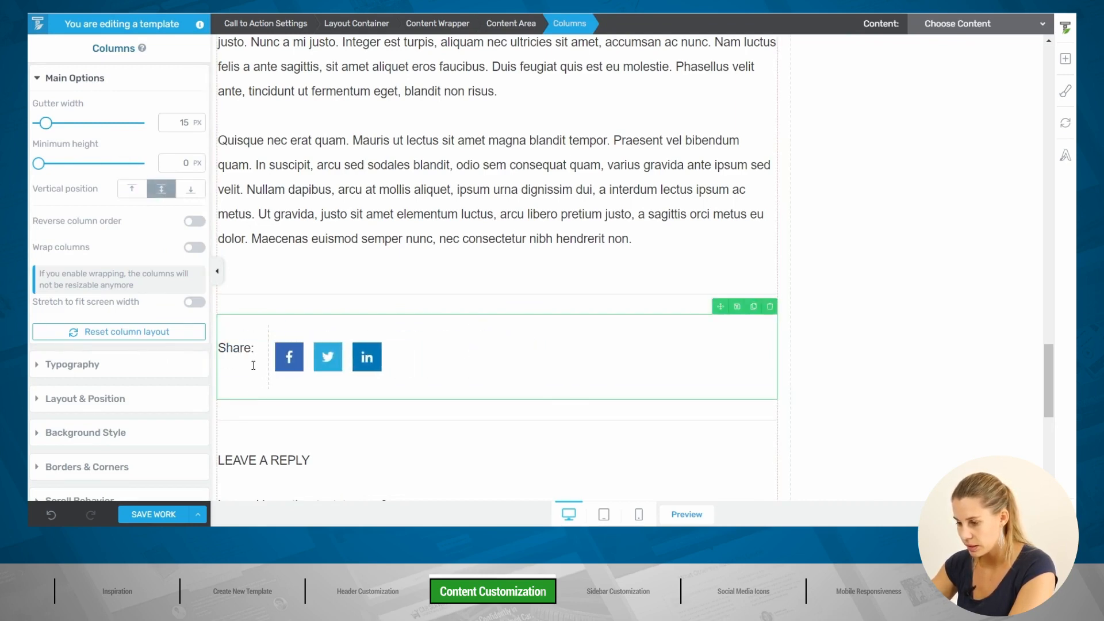
pyautogui.click(241, 348)
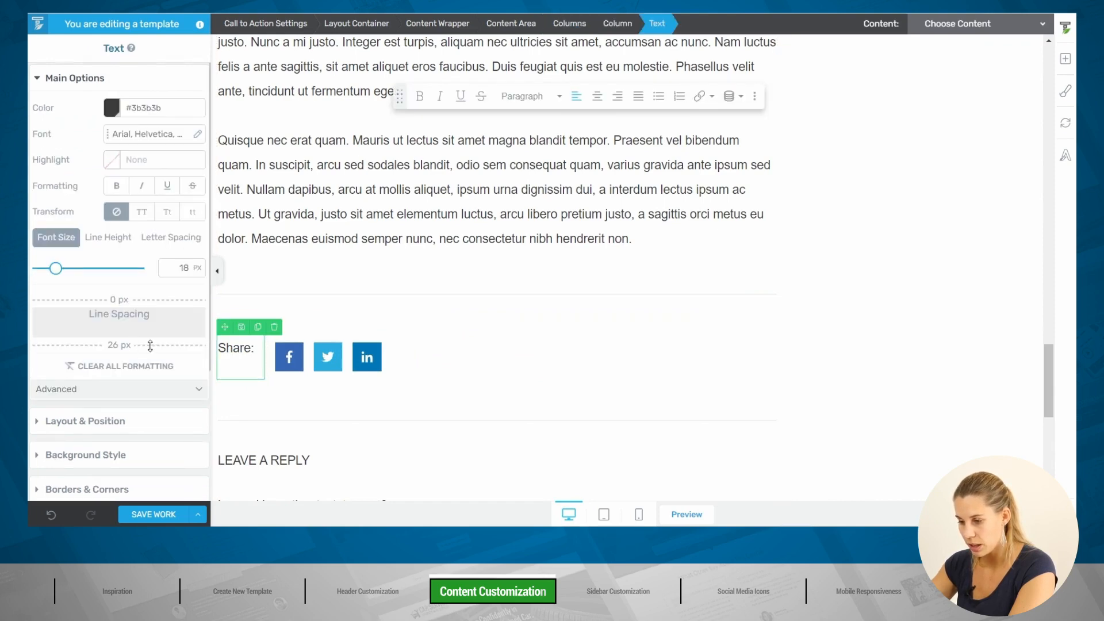
pyautogui.moveTo(135, 344); pyautogui.dragTo(154, 310)
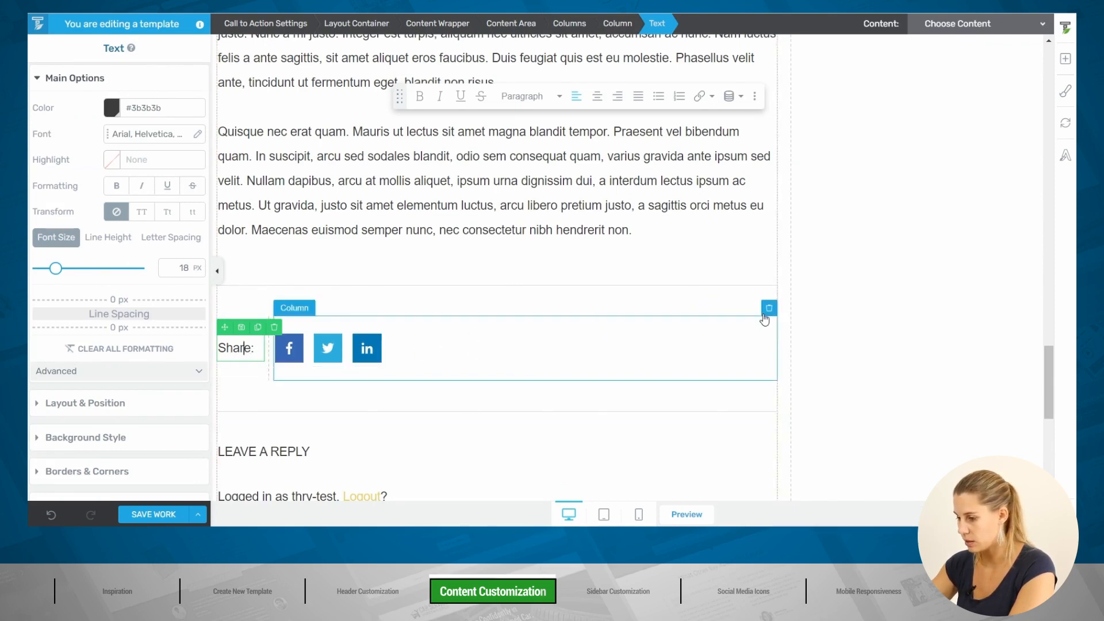
# Step: Set all of the Columns row's margins to 0
pyautogui.click(349, 316)
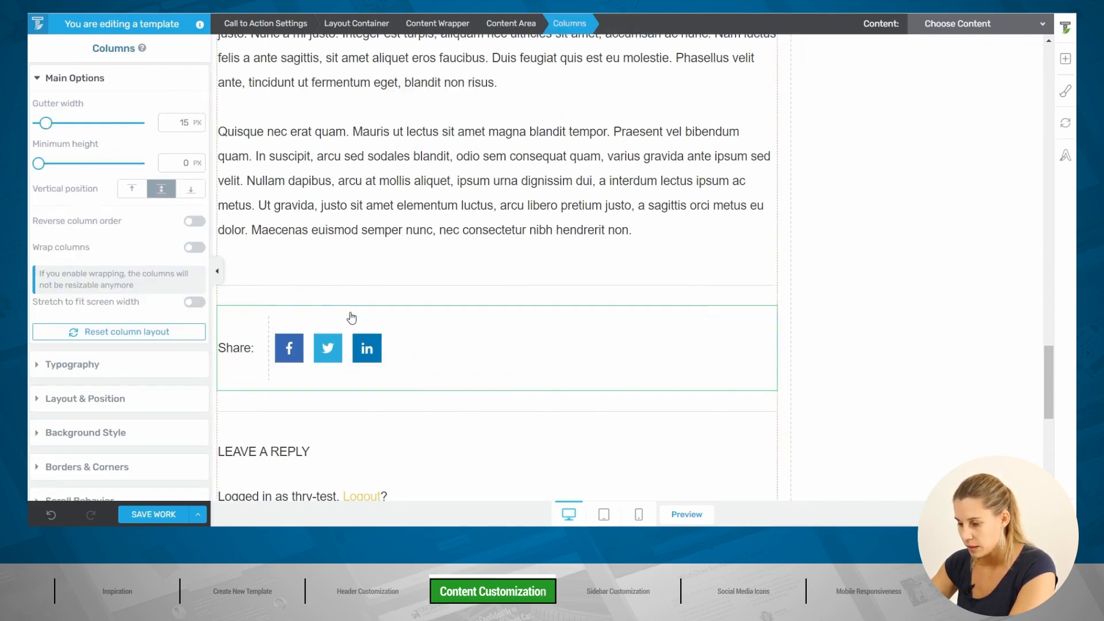
pyautogui.click(110, 405)
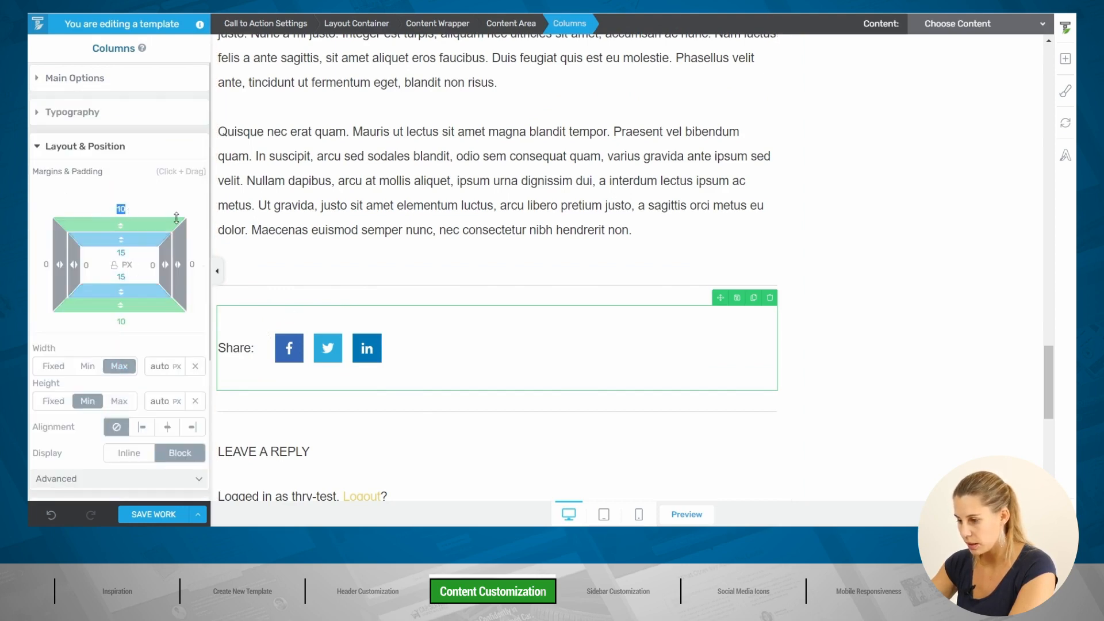
pyautogui.write('0')
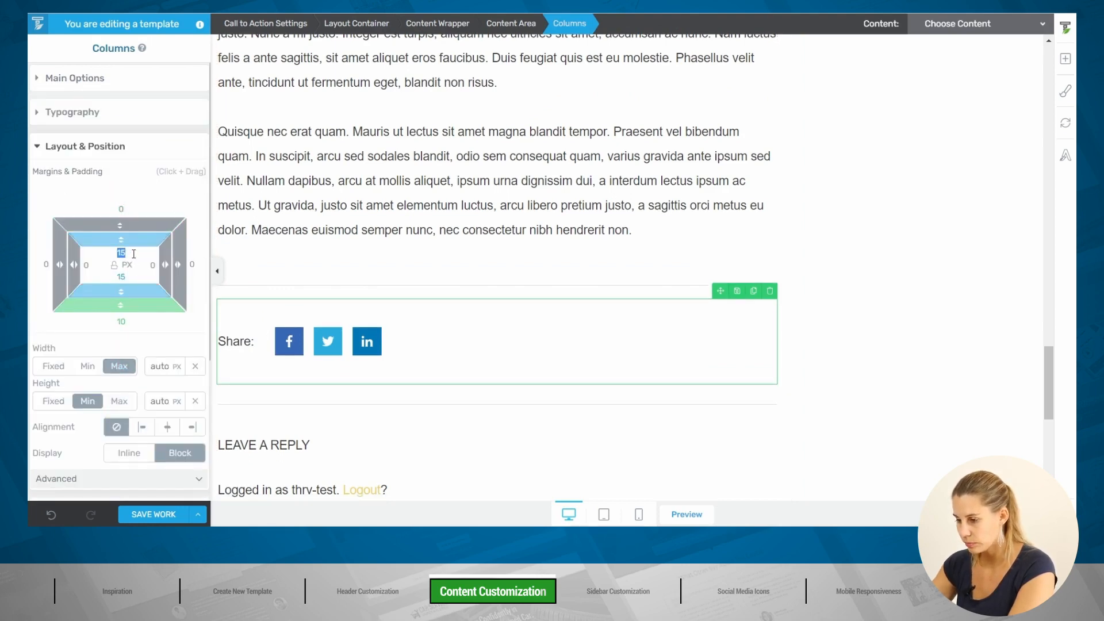
pyautogui.write('0')
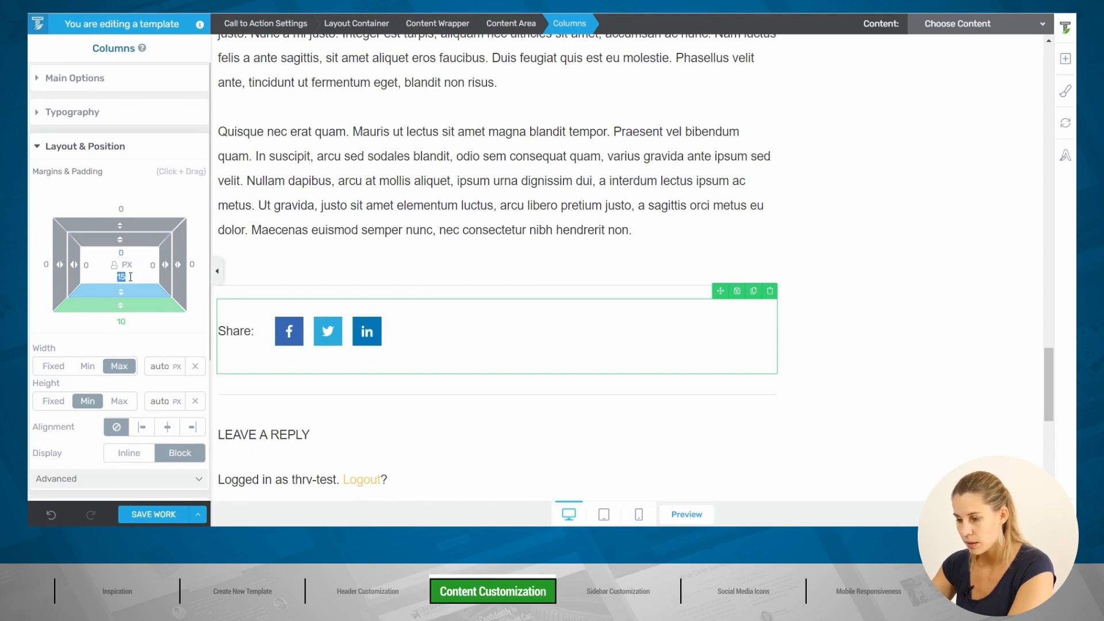
pyautogui.write('0')
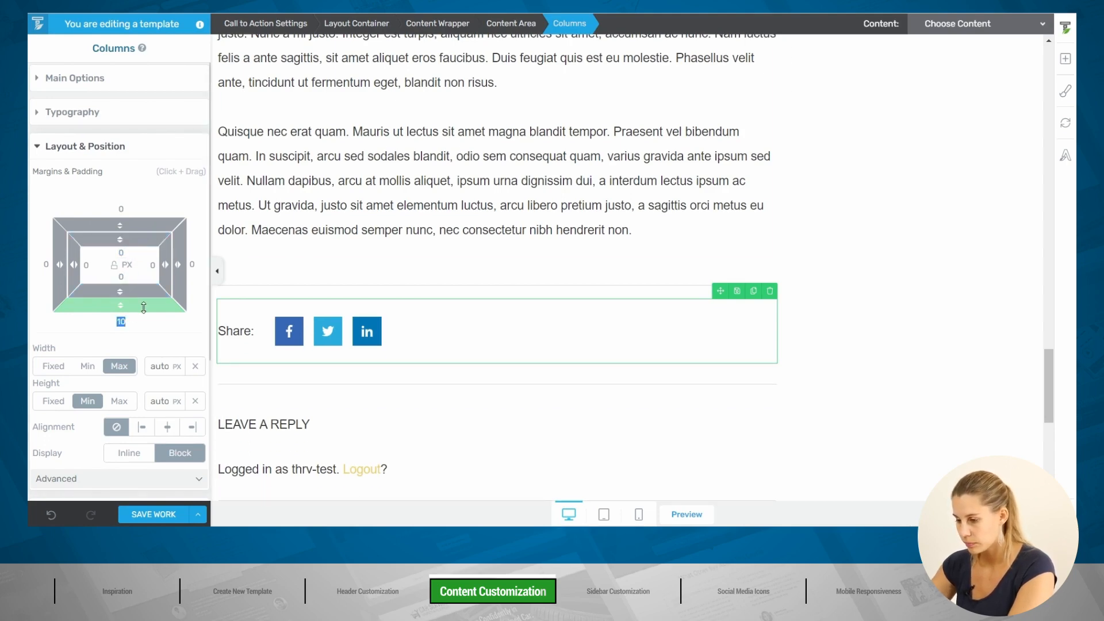
pyautogui.write('0')
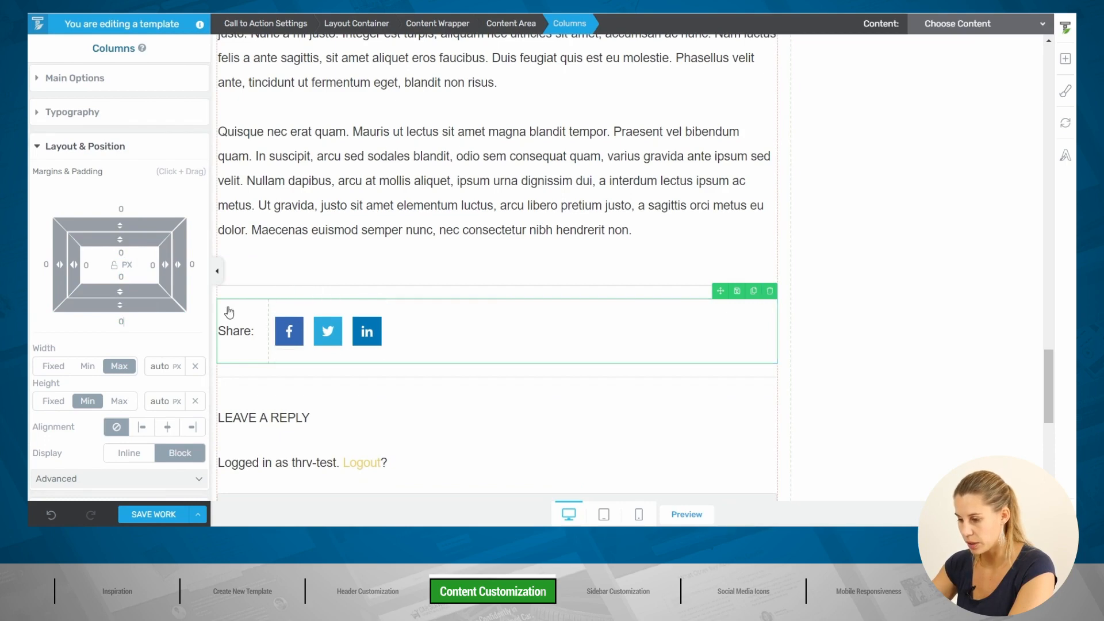
# Step: Give the dividers above and below the share row 5 px top and bottom padding
pyautogui.click(317, 288)
pyautogui.click(127, 218)
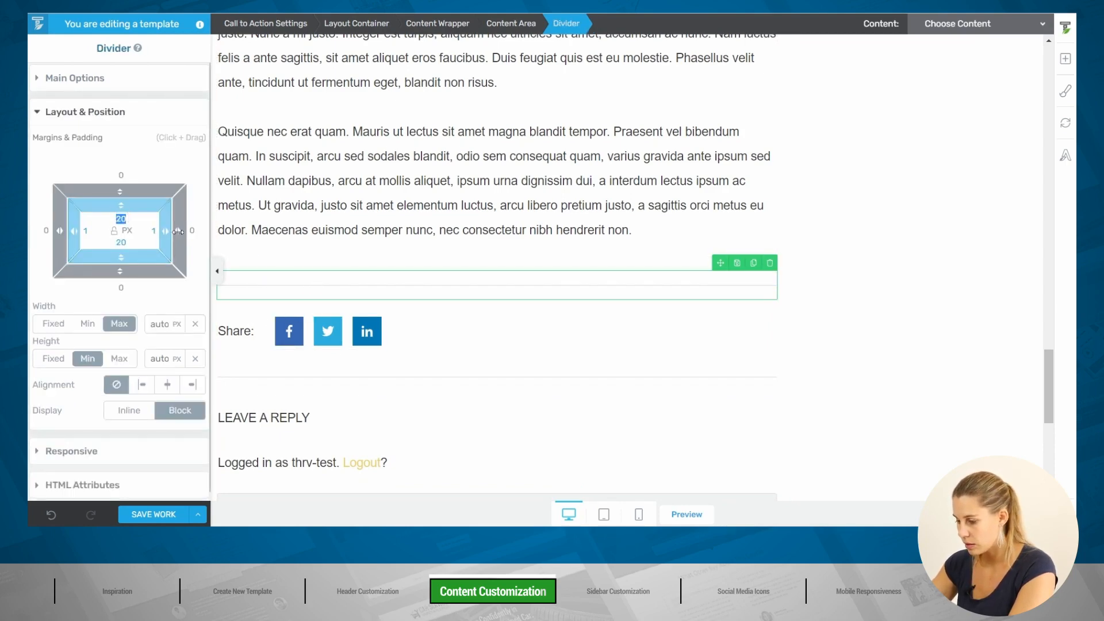
pyautogui.write('5')
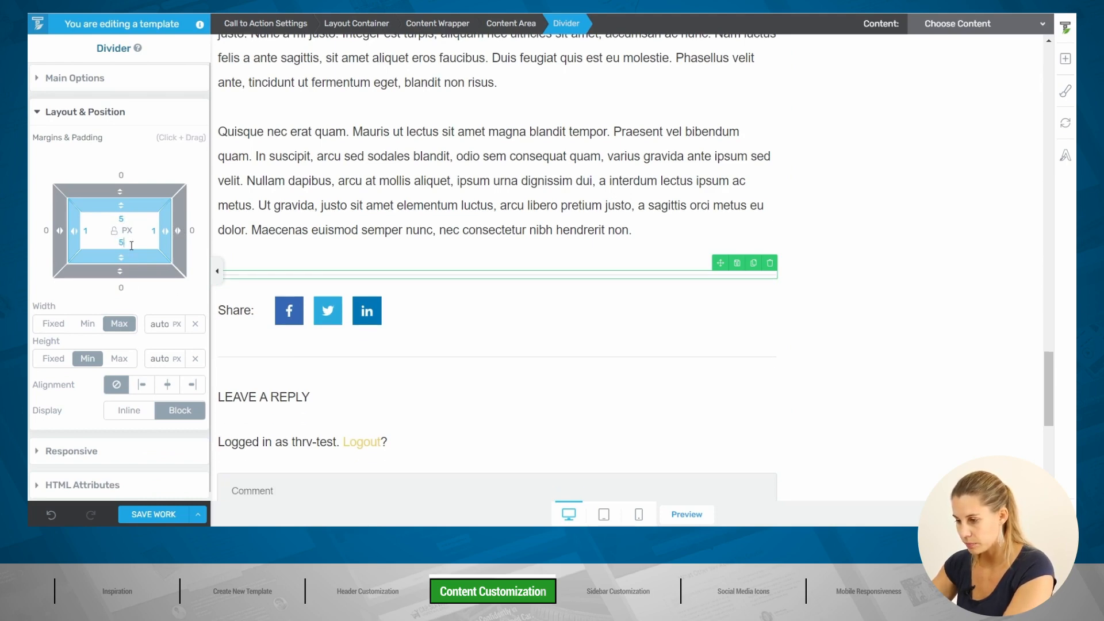
pyautogui.click(296, 353)
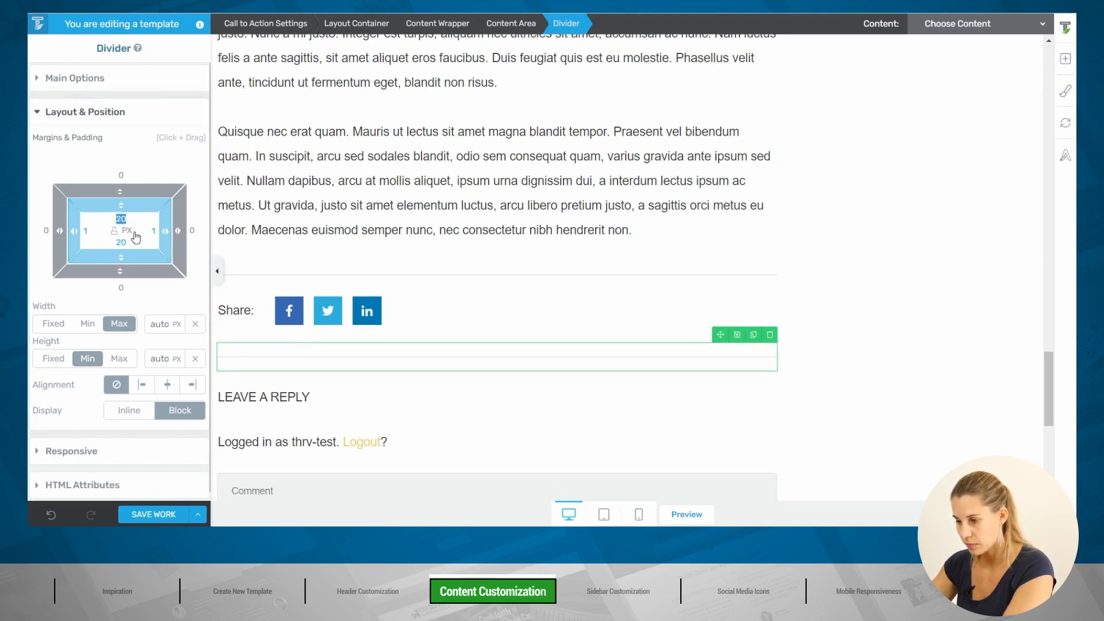
pyautogui.write('5')
pyautogui.click(131, 242)
pyautogui.write('5')
pyautogui.click(904, 335)
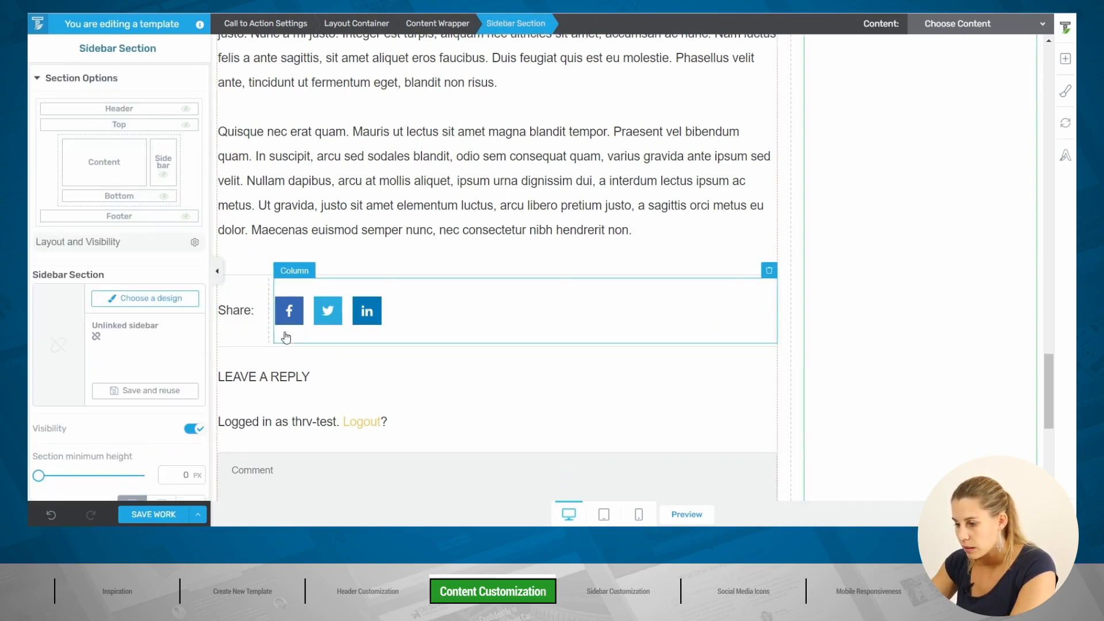
# Step: Set the Social Share's top and bottom margins to 10 px and save the template
pyautogui.click(306, 323)
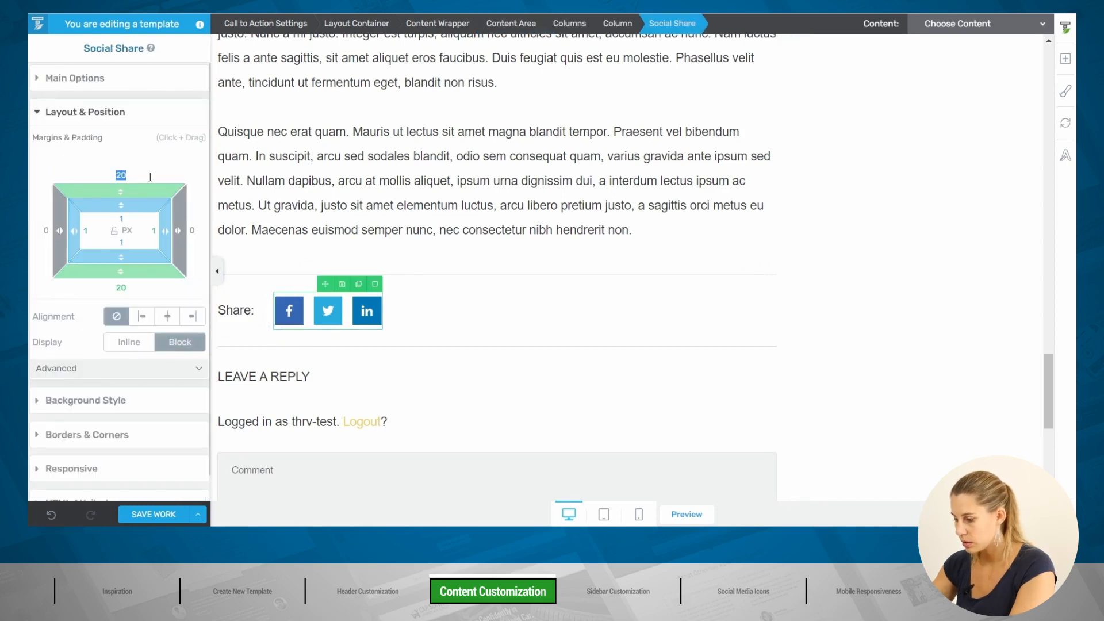
pyautogui.write('10')
pyautogui.press('Return')
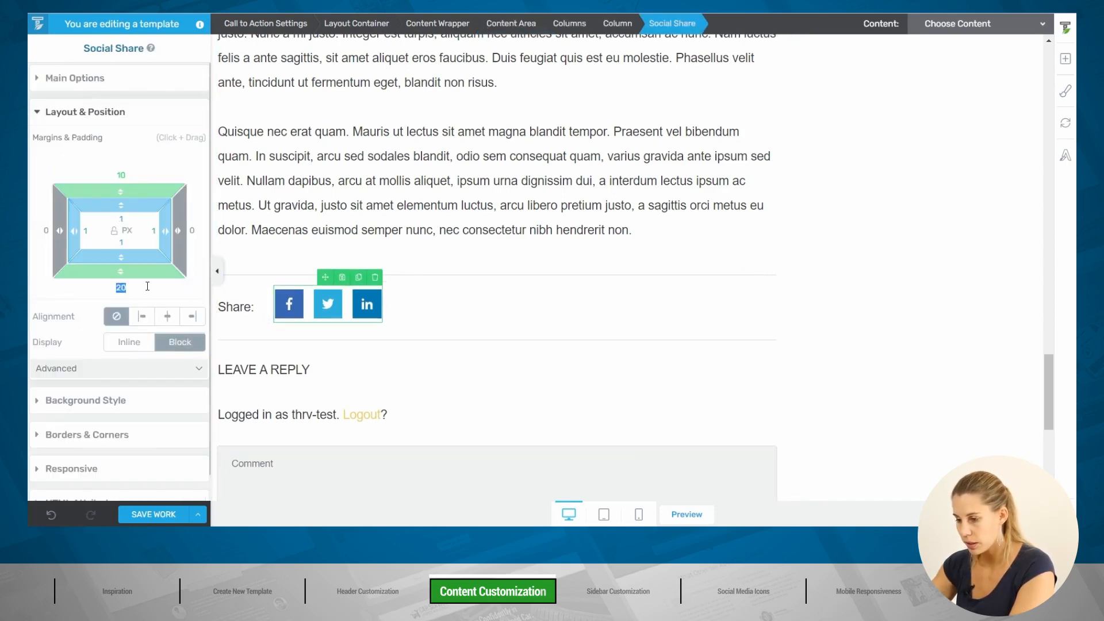
pyautogui.write('10')
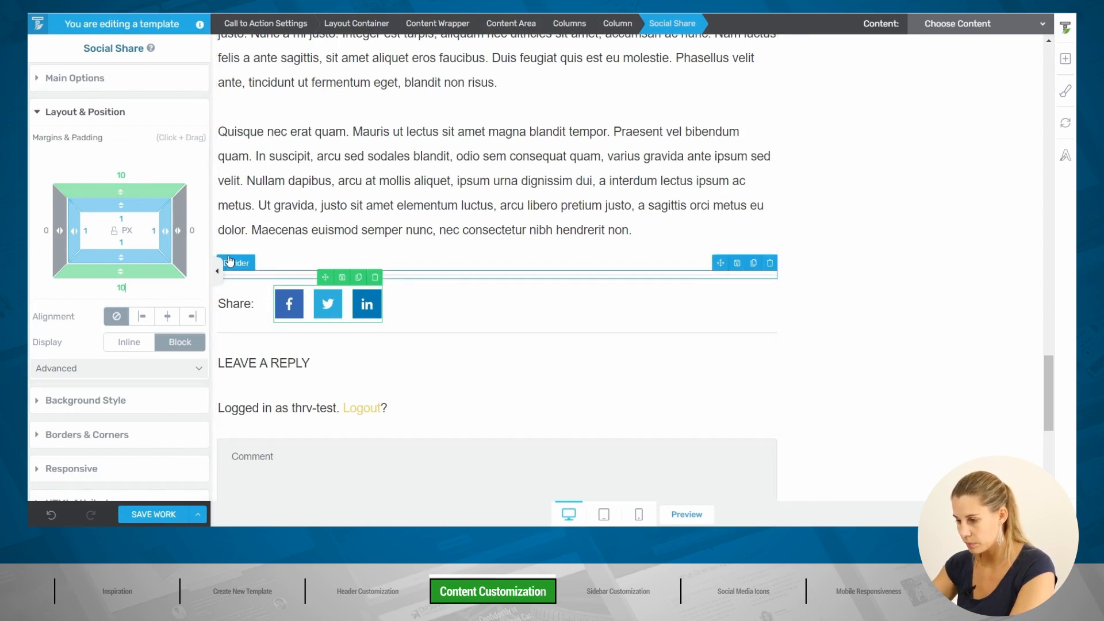
pyautogui.click(160, 515)
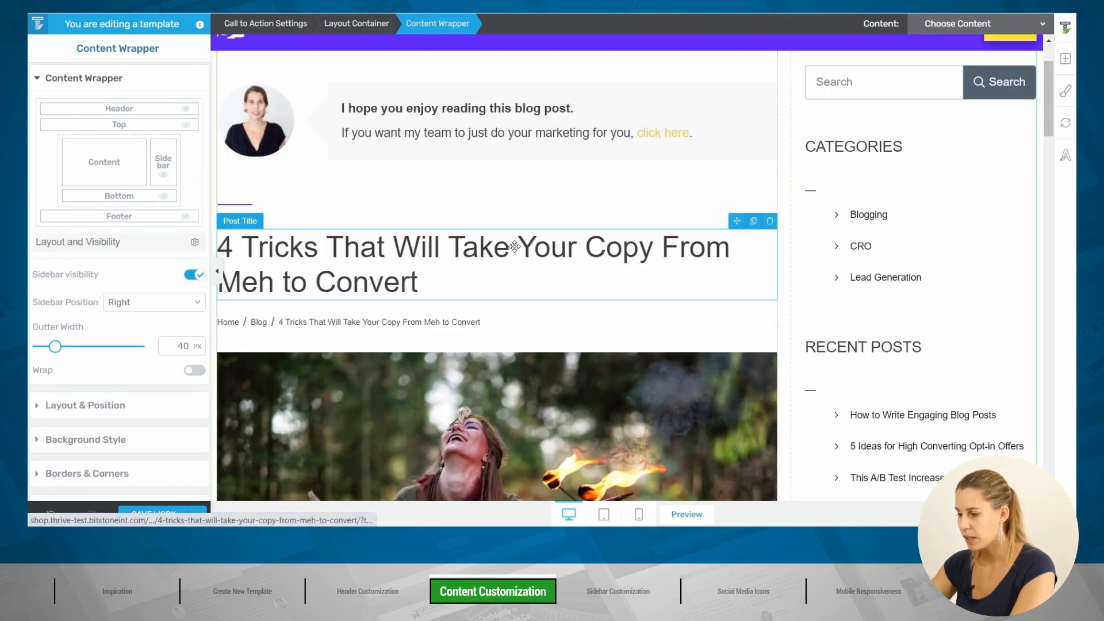
# Step: Set the content wrapper's gutter width to 100 px
pyautogui.click(514, 246)
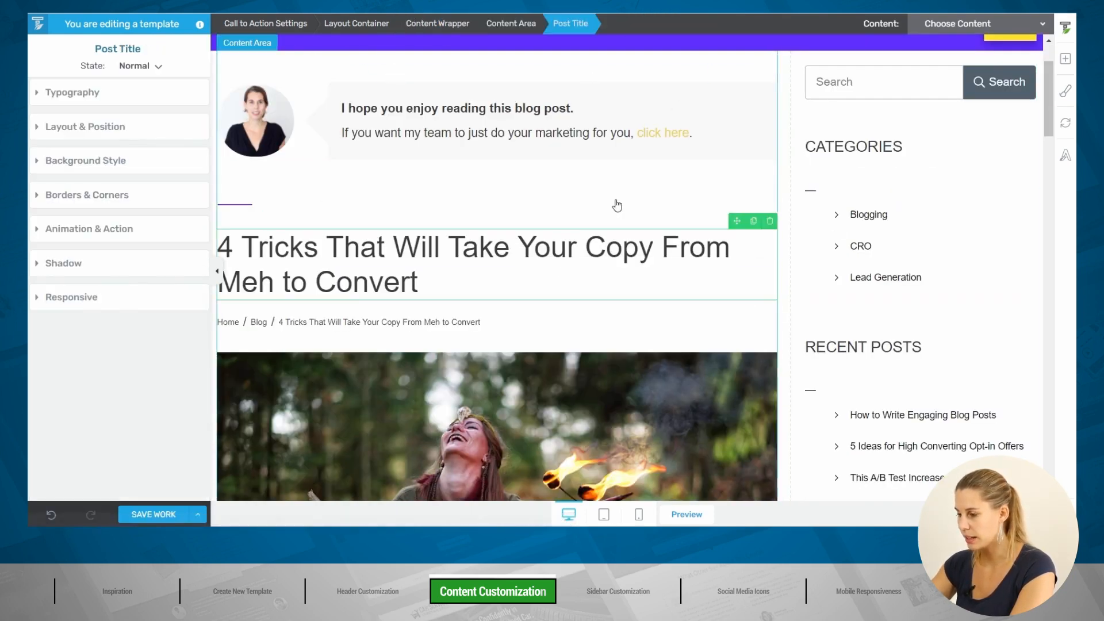
pyautogui.click(456, 29)
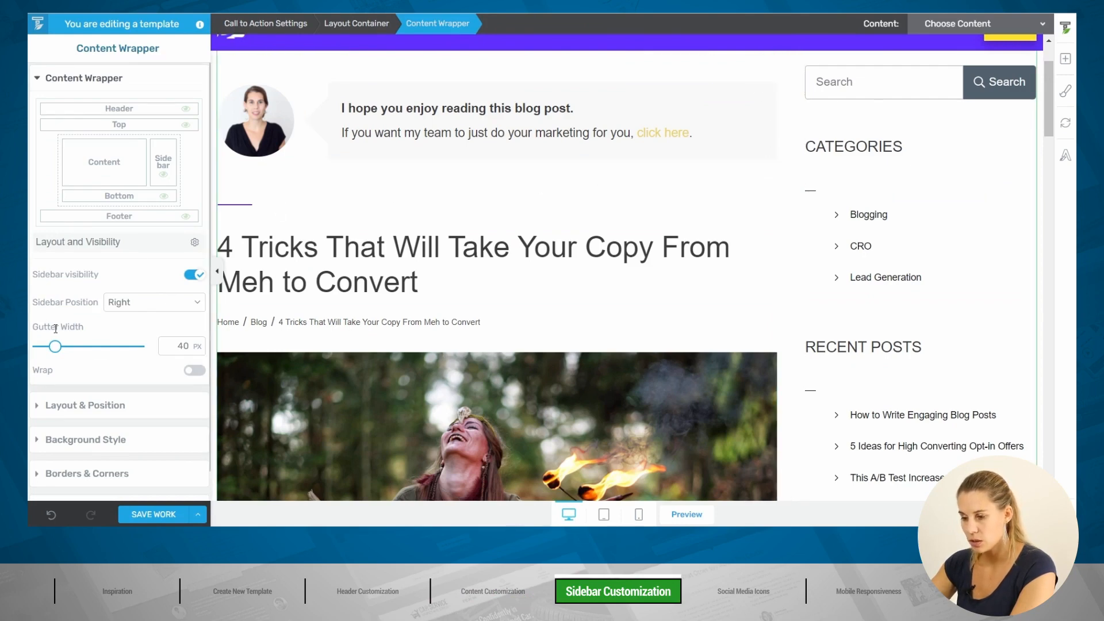
pyautogui.doubleClick(179, 344)
pyautogui.write('100')
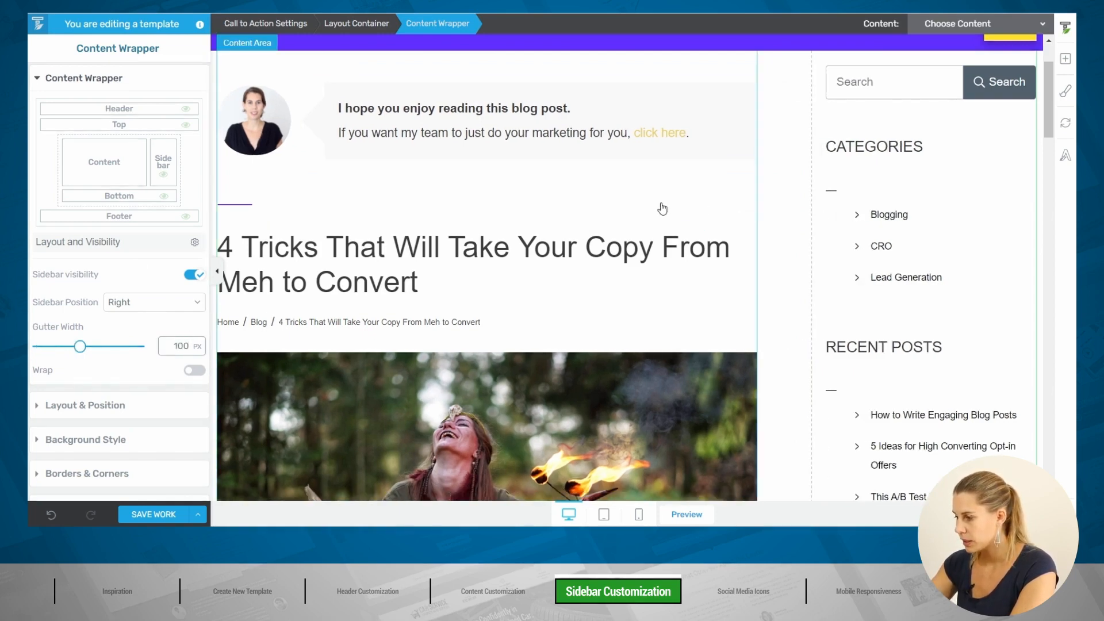
# Step: Shift the content/sidebar split left so the sidebar takes about 34% of the width
pyautogui.moveTo(811, 191); pyautogui.dragTo(782, 193)
pyautogui.scroll(-5, 778, 292)
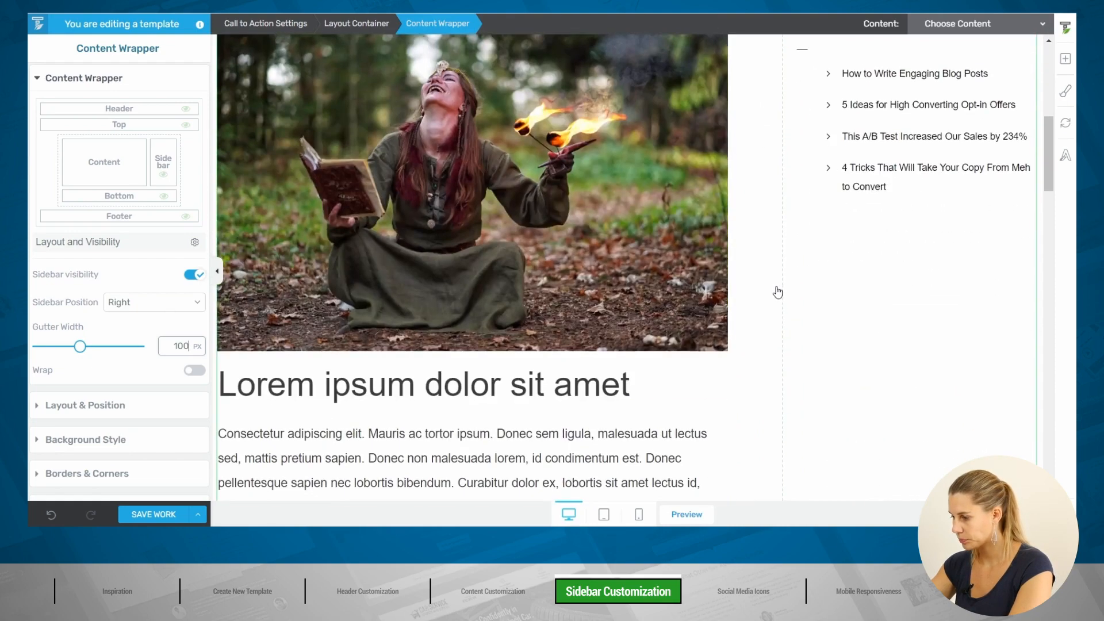
pyautogui.scroll(7, 777, 292)
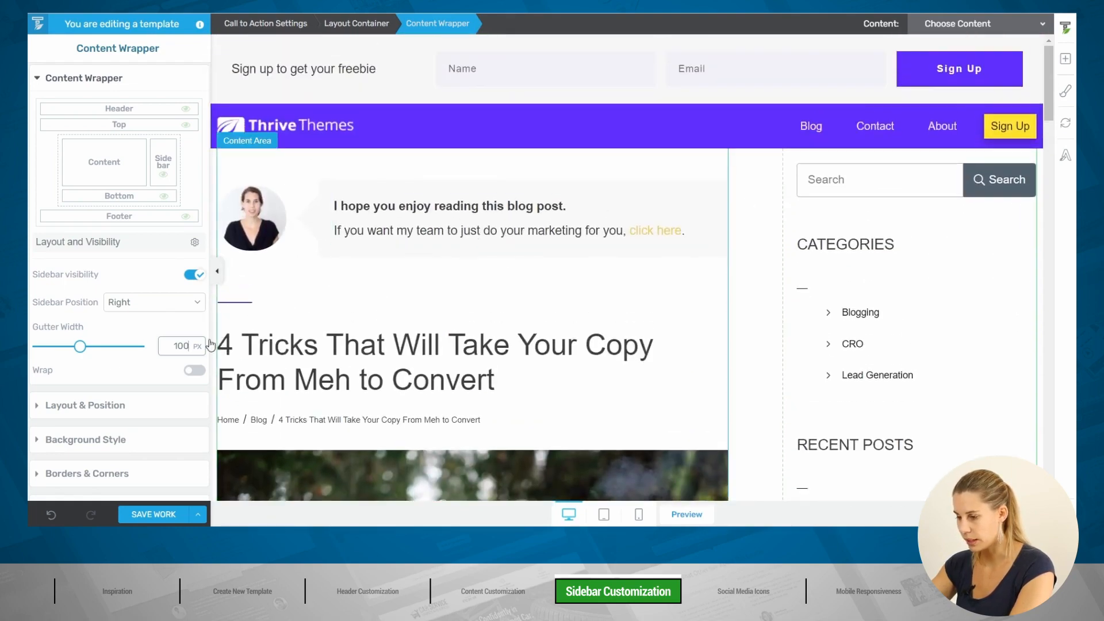
pyautogui.click(218, 270)
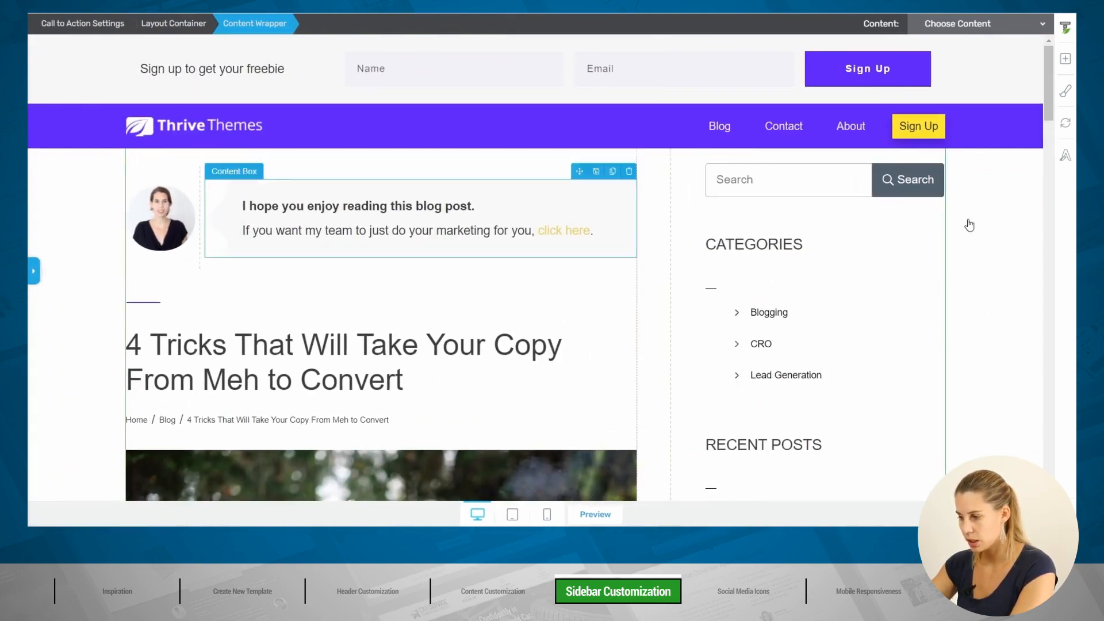
# Step: Select the sidebar, which holds the search box, Categories and Recent Posts, to open its Sidebar Section settings
pyautogui.scroll(-3, 757, 315)
pyautogui.scroll(3, 755, 312)
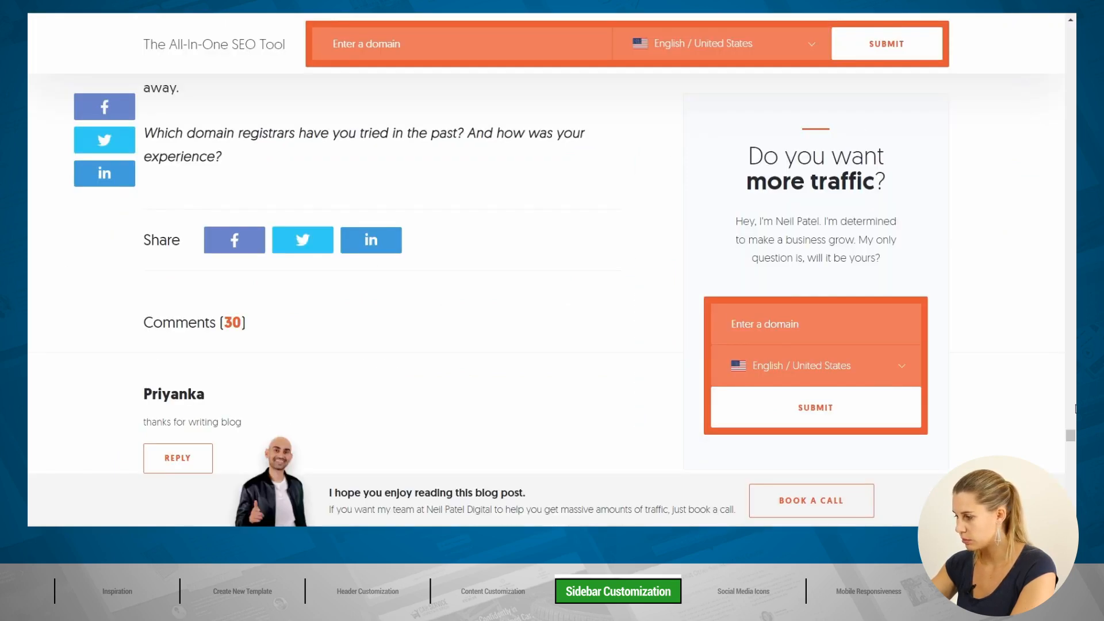
pyautogui.moveTo(1073, 441); pyautogui.dragTo(1073, 33)
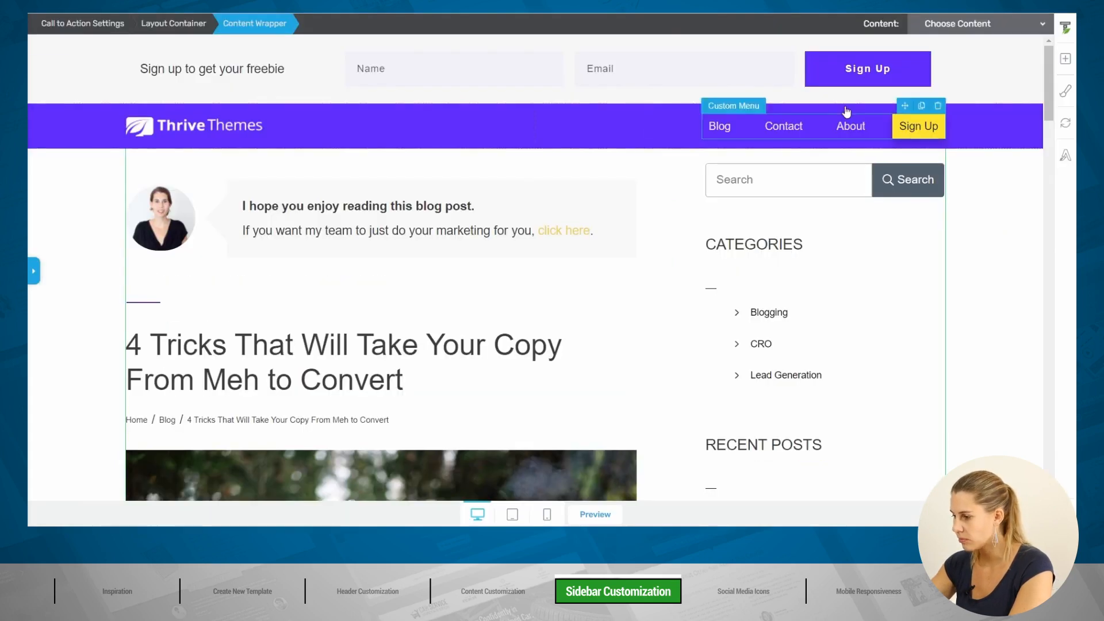
pyautogui.click(880, 217)
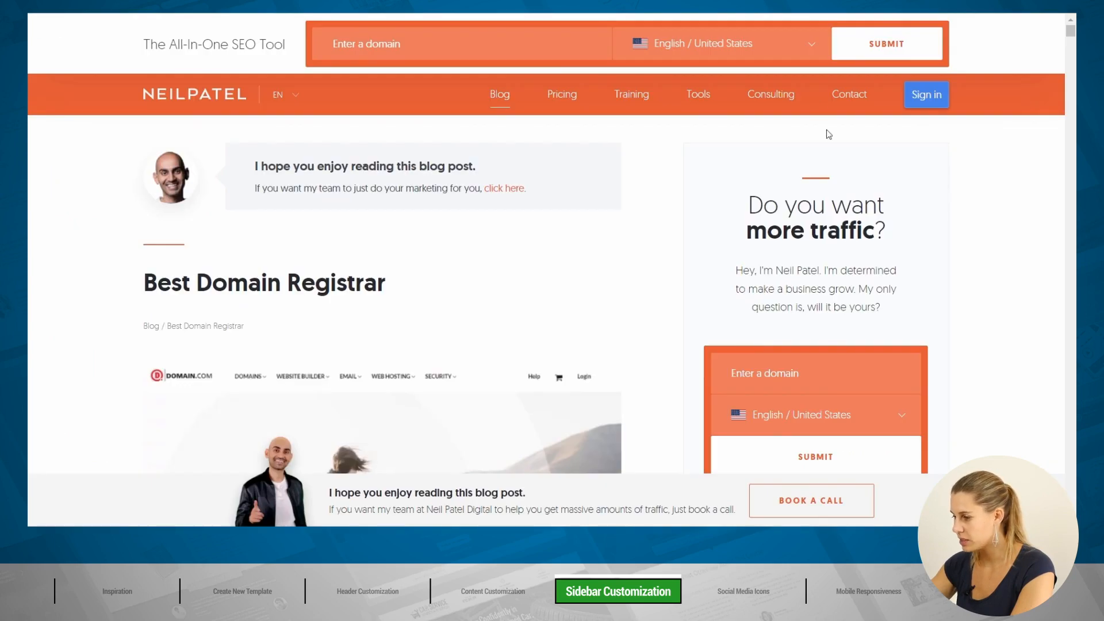
pyautogui.scroll(-5, 909, 189)
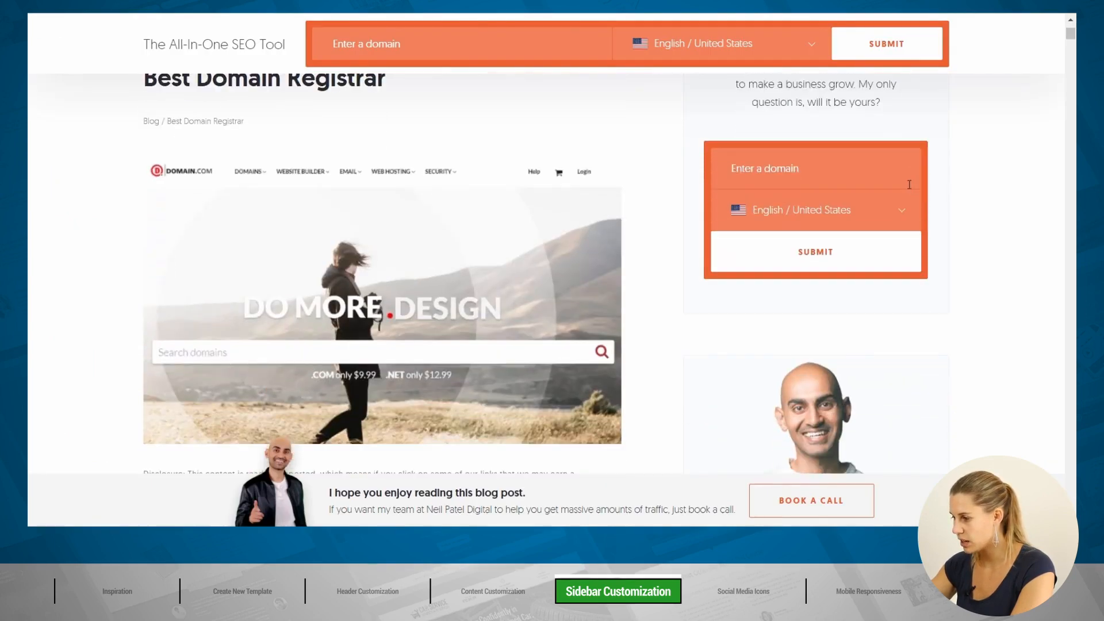
pyautogui.scroll(3, 707, 120)
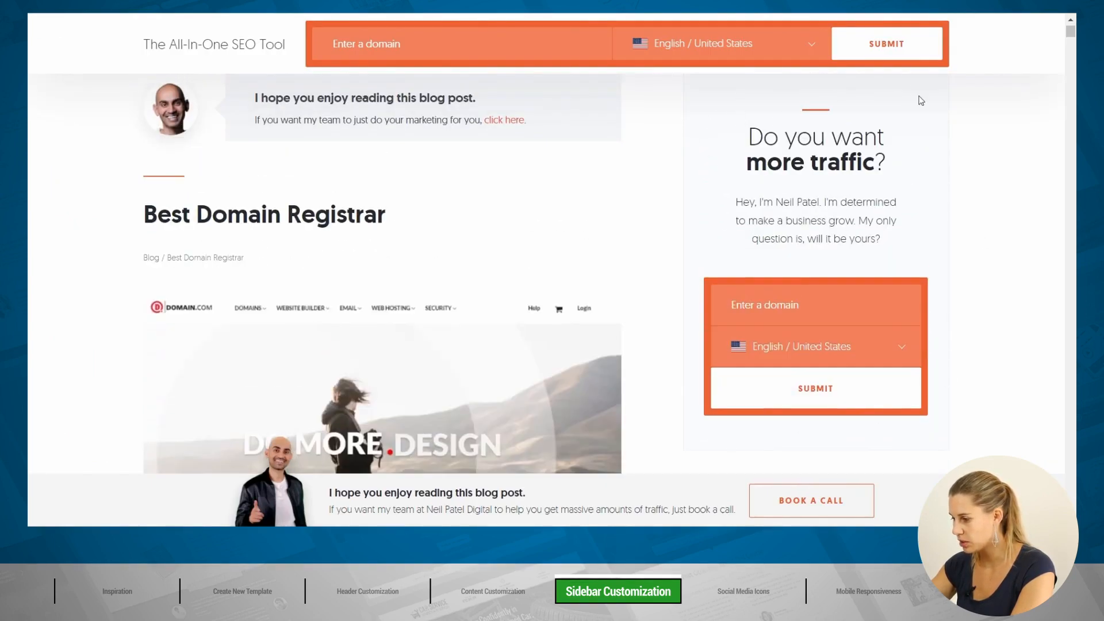
pyautogui.scroll(1, 901, 161)
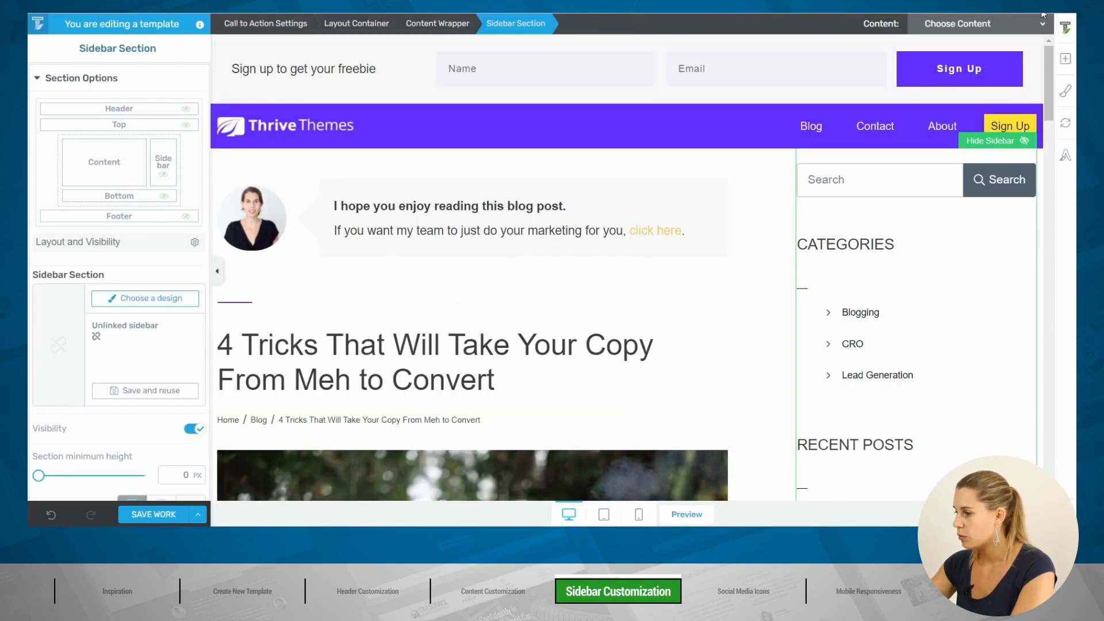
# Step: Place a content box at the top of the sidebar with a light #f9f9f9 background
pyautogui.click(1067, 59)
pyautogui.write('con')
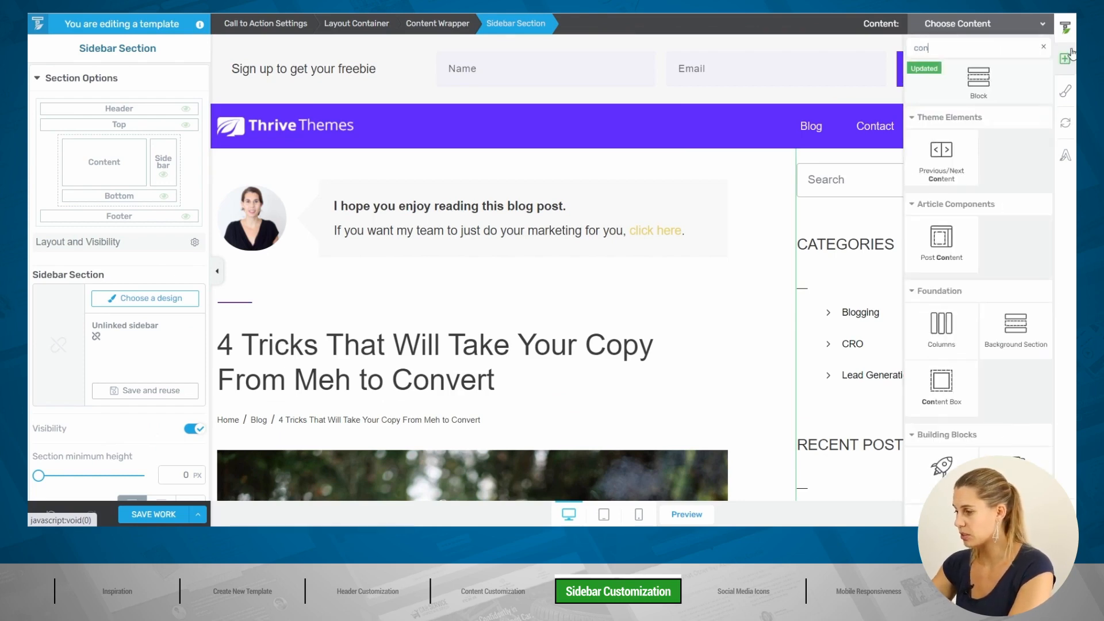
pyautogui.moveTo(949, 383); pyautogui.dragTo(851, 162)
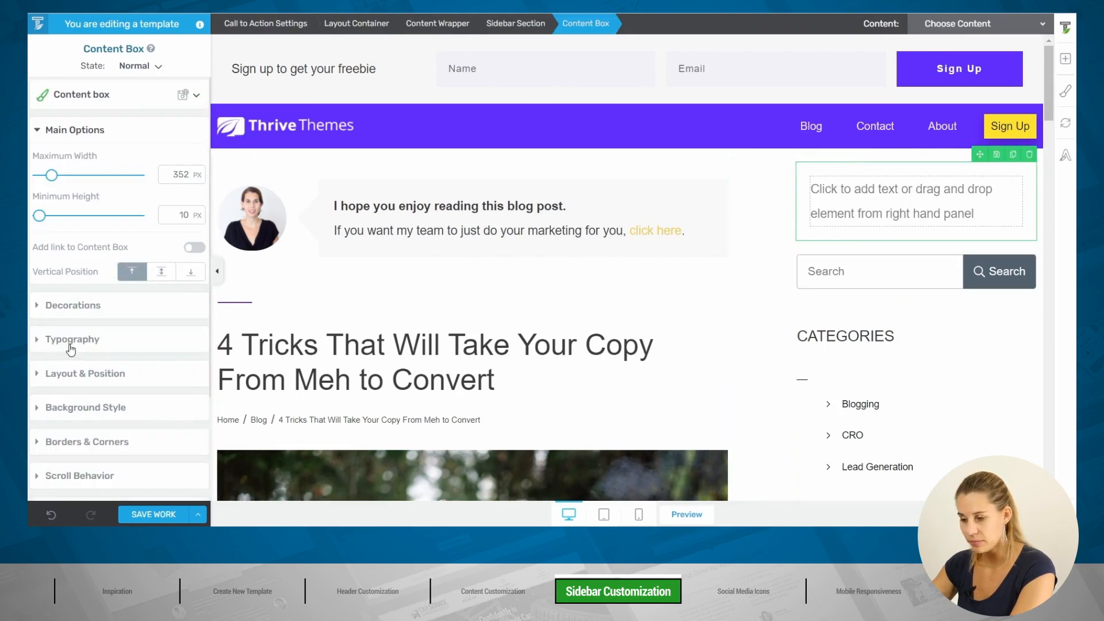
pyautogui.click(94, 409)
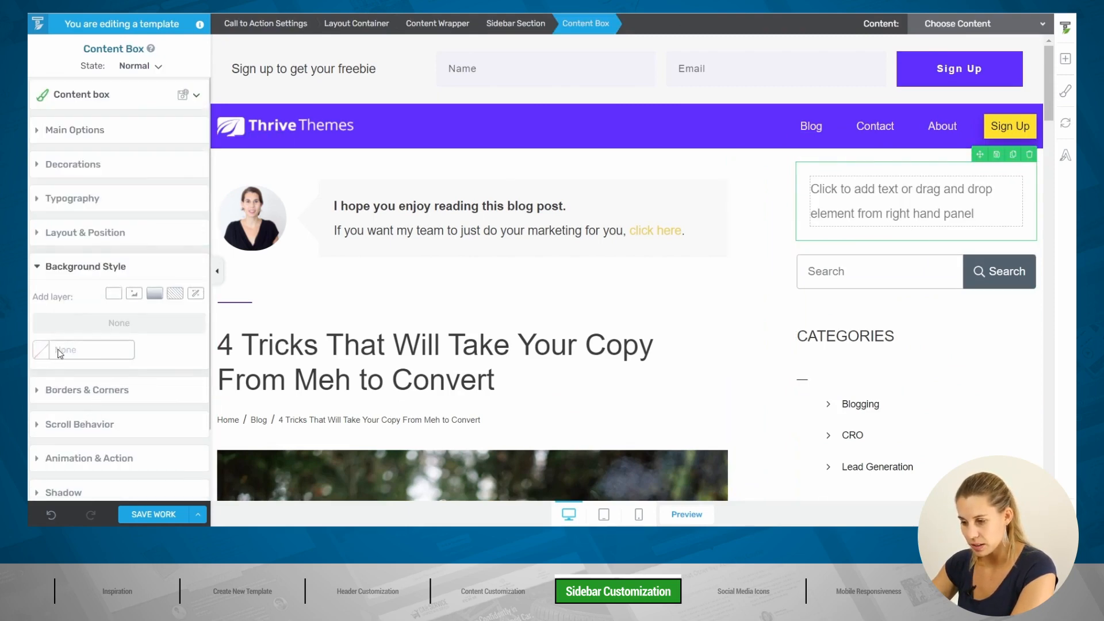
pyautogui.click(42, 351)
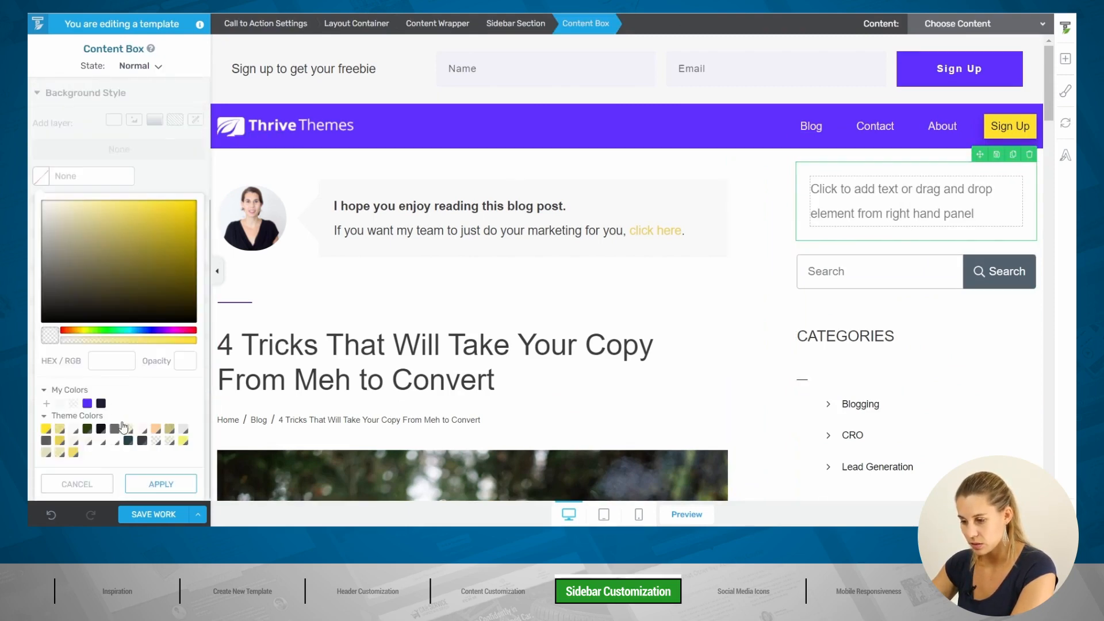
pyautogui.click(59, 403)
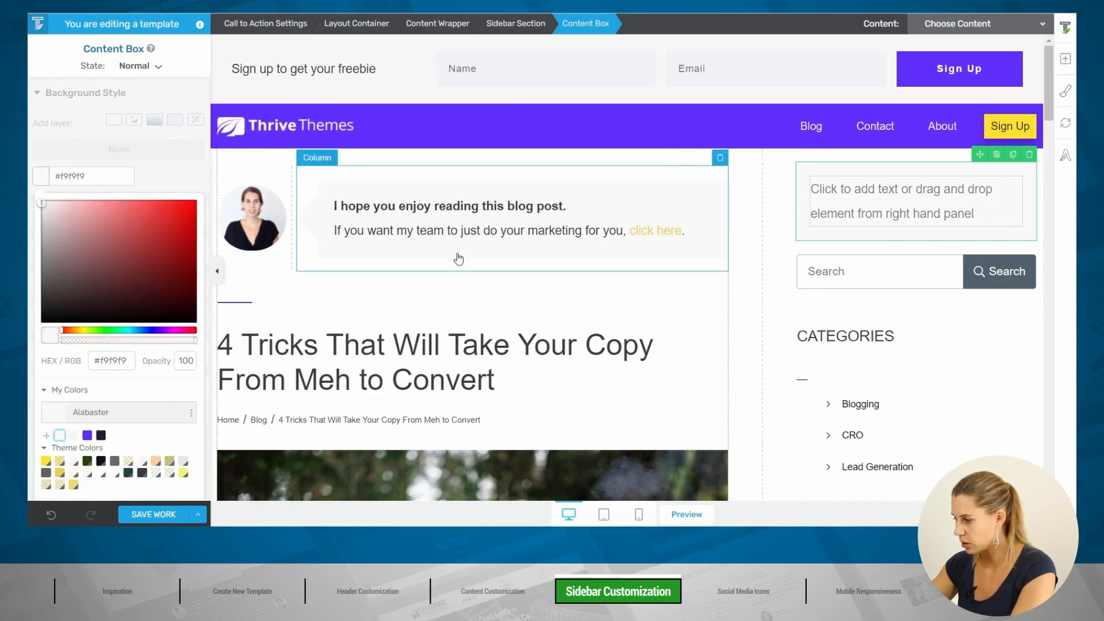
pyautogui.scroll(-1, 87, 477)
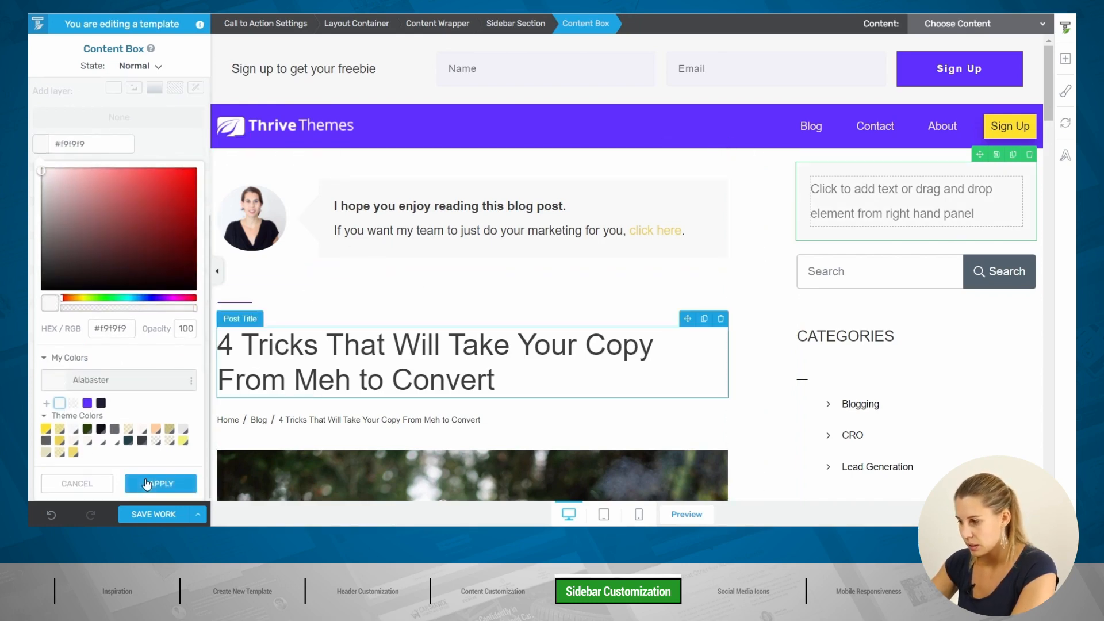
pyautogui.click(156, 483)
# Step: Add a 2 px purple #612eff divider inside the sidebar box
pyautogui.click(1065, 60)
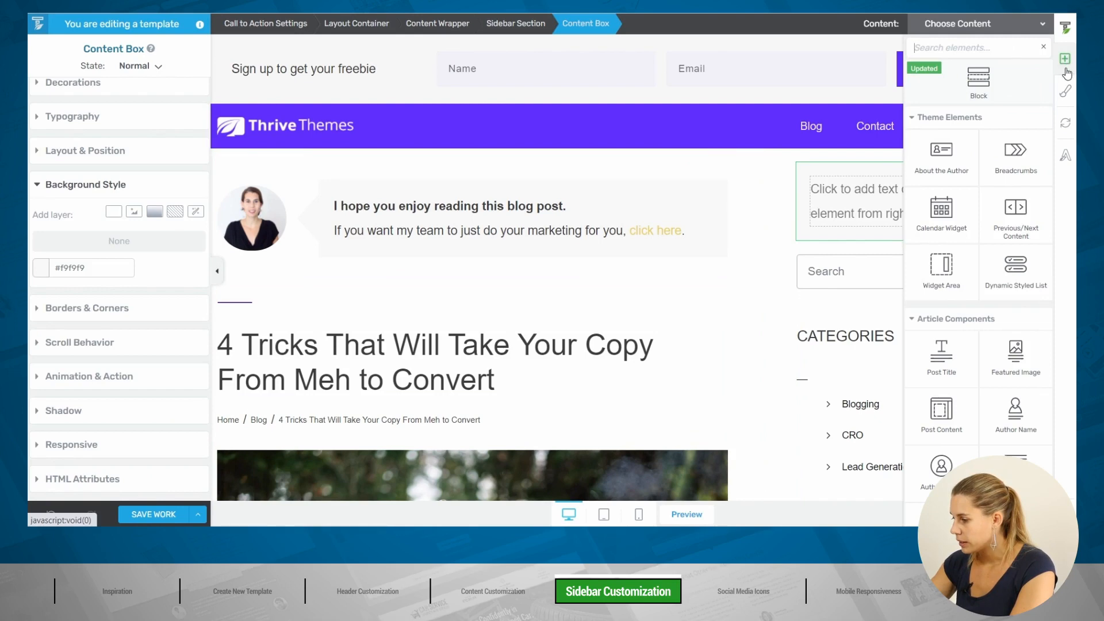
pyautogui.write('d')
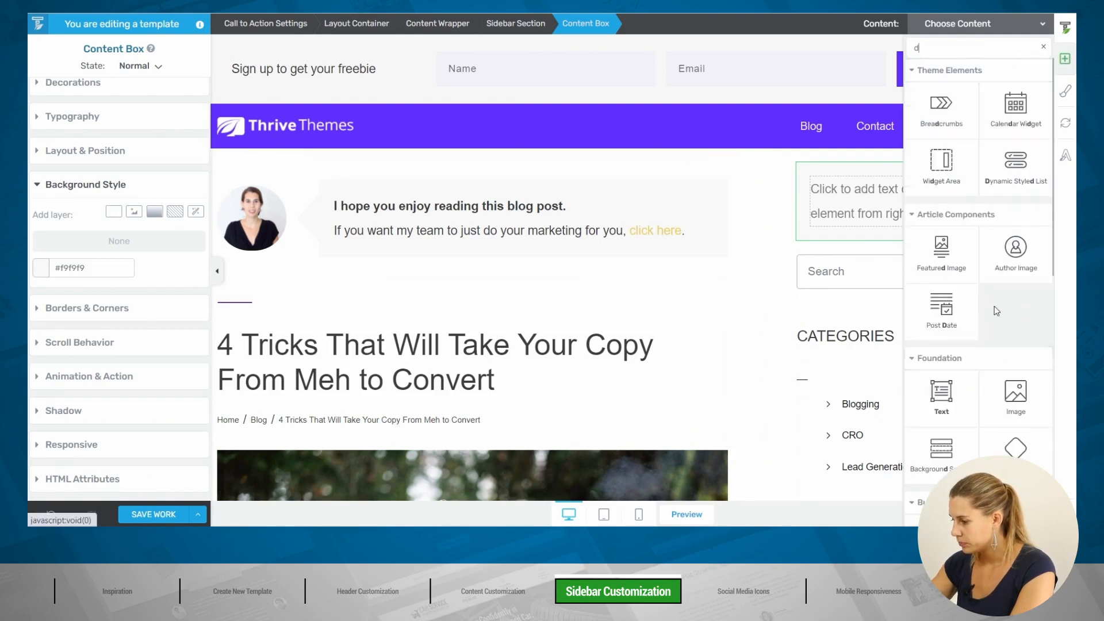
pyautogui.write('iv')
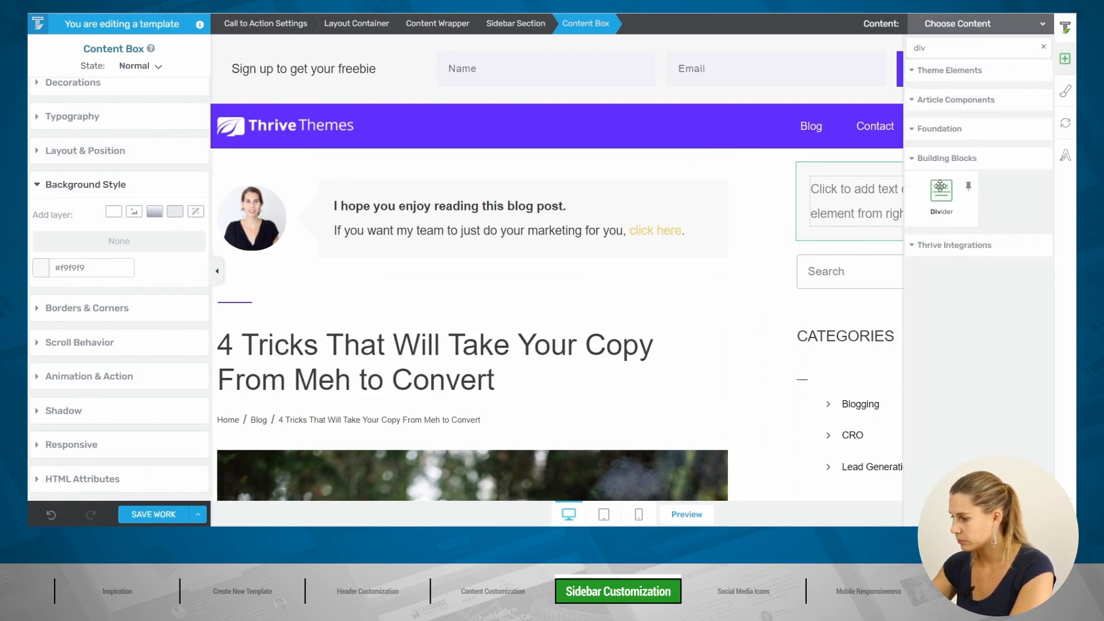
pyautogui.moveTo(940, 194); pyautogui.dragTo(865, 188)
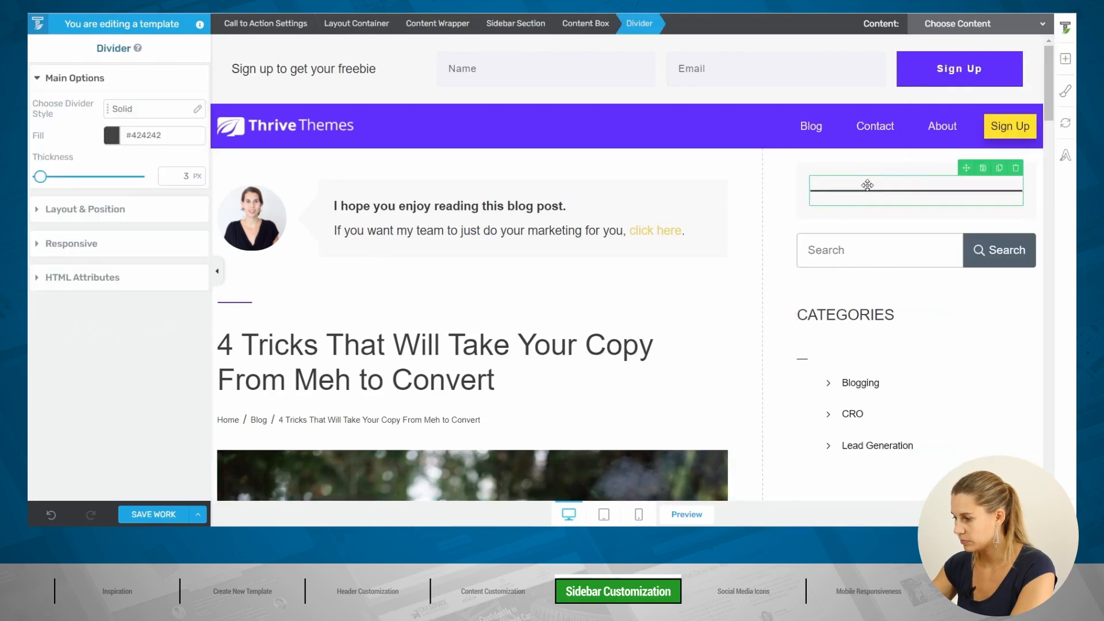
pyautogui.click(112, 135)
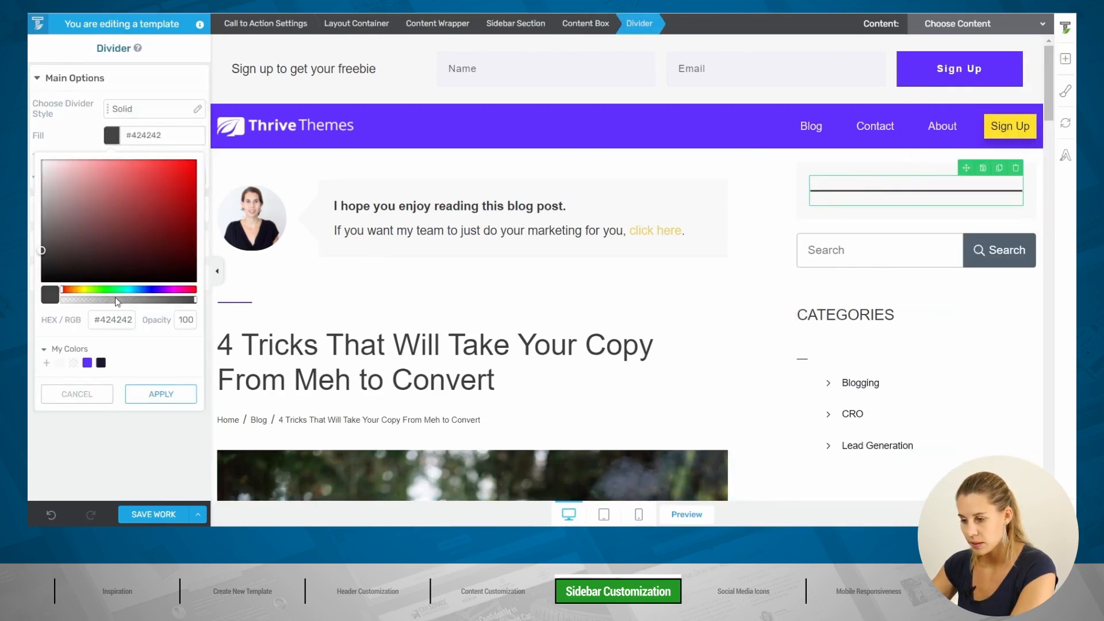
pyautogui.click(87, 362)
pyautogui.click(151, 396)
pyautogui.click(168, 172)
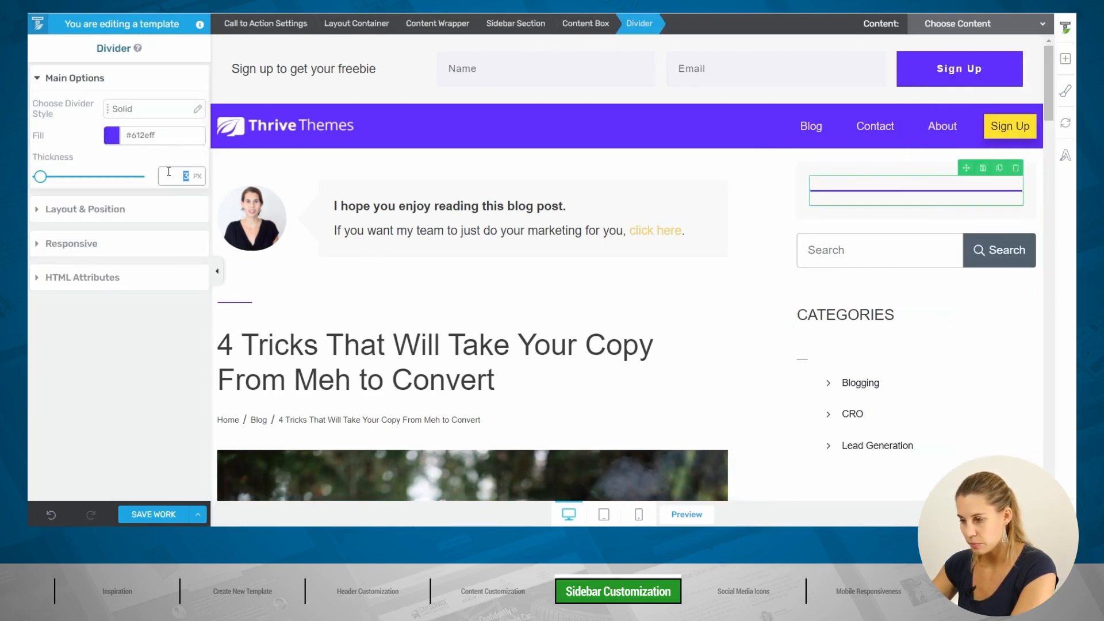
pyautogui.write('2')
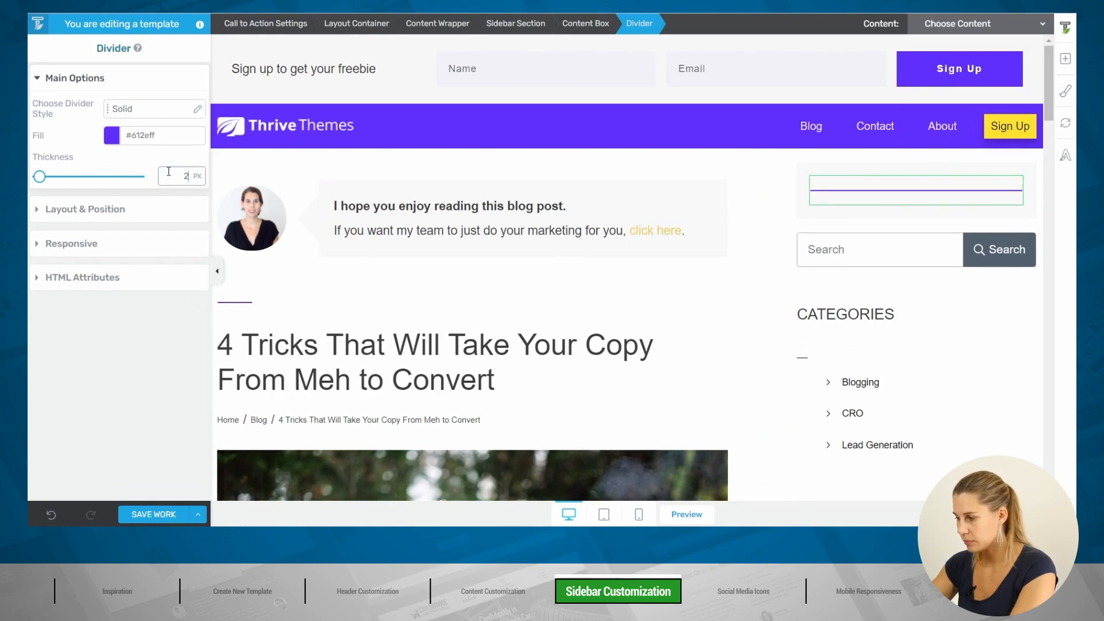
# Step: Make the divider 50 px wide and centred in its box
pyautogui.click(92, 212)
pyautogui.click(172, 325)
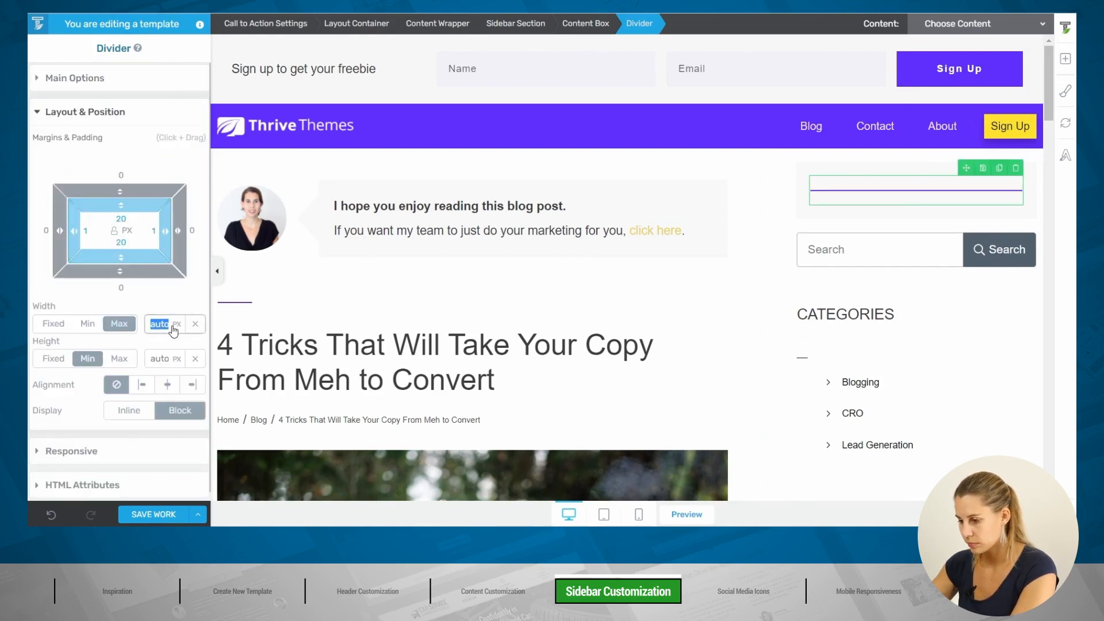
pyautogui.write('50')
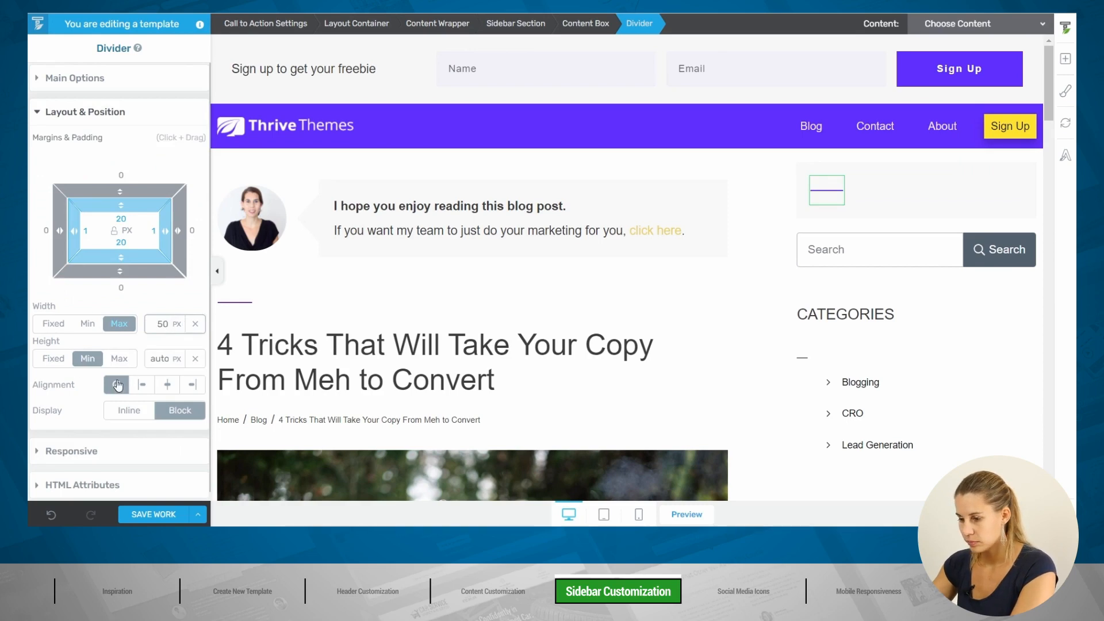
pyautogui.click(167, 385)
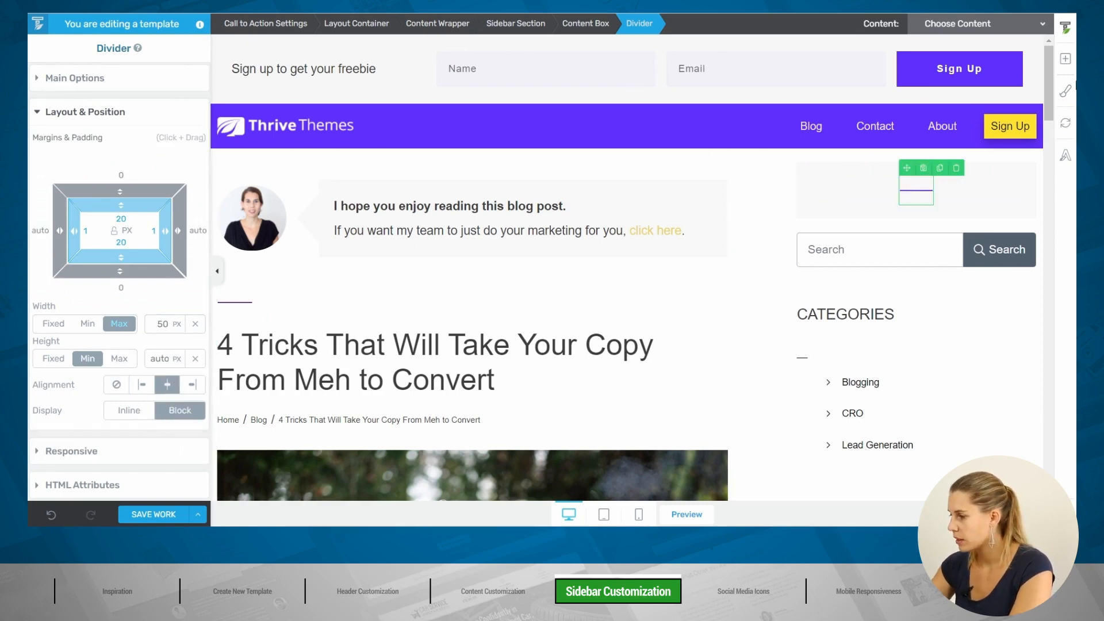
pyautogui.click(1065, 59)
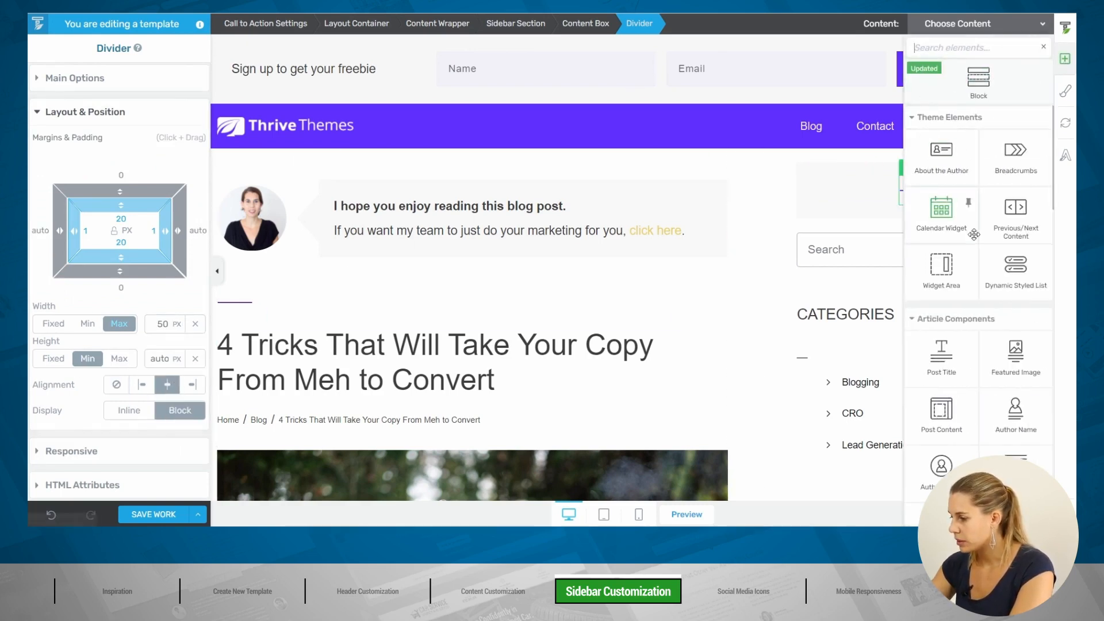
# Step: Add a centred Heading 5 reading 'Sign Up to Get Your Freebie' below the divider
pyautogui.write('te')
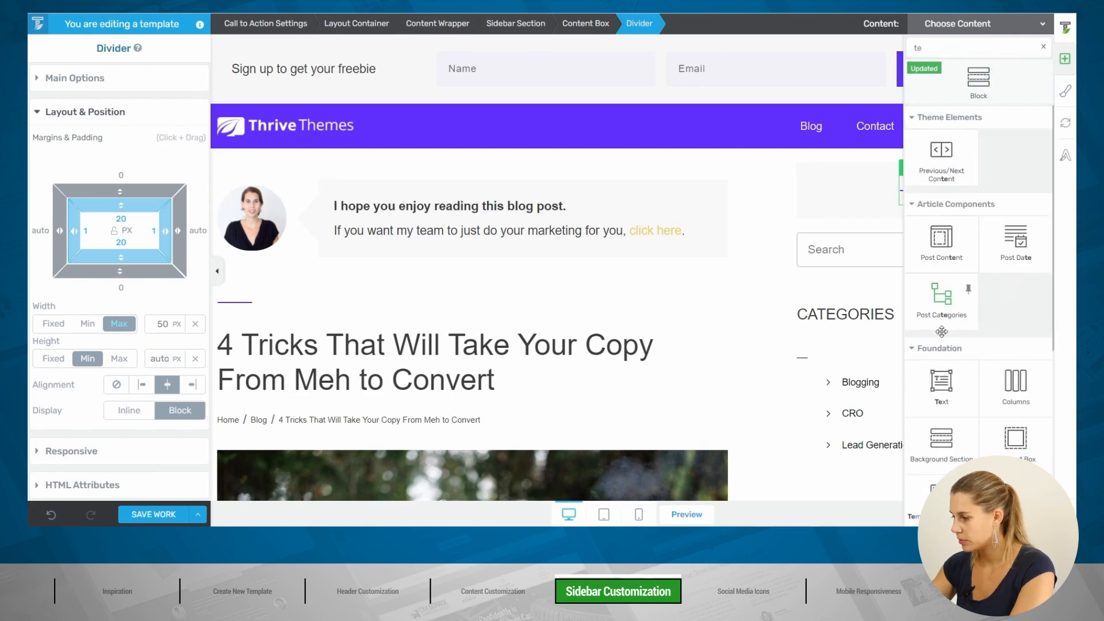
pyautogui.moveTo(941, 382); pyautogui.dragTo(923, 213)
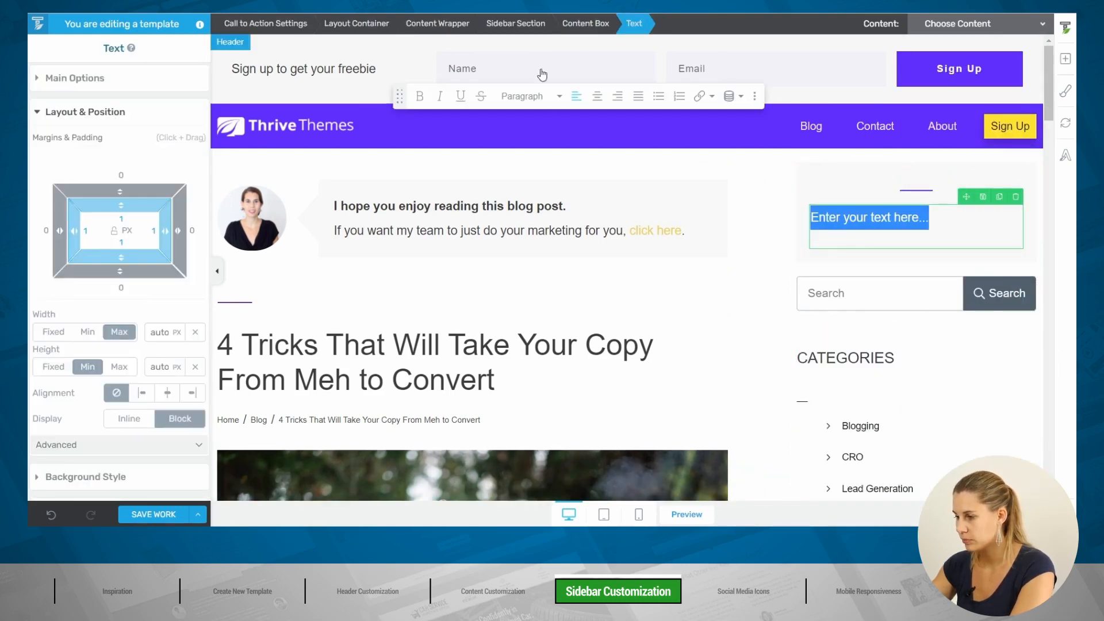
pyautogui.click(532, 96)
pyautogui.moveTo(566, 272)
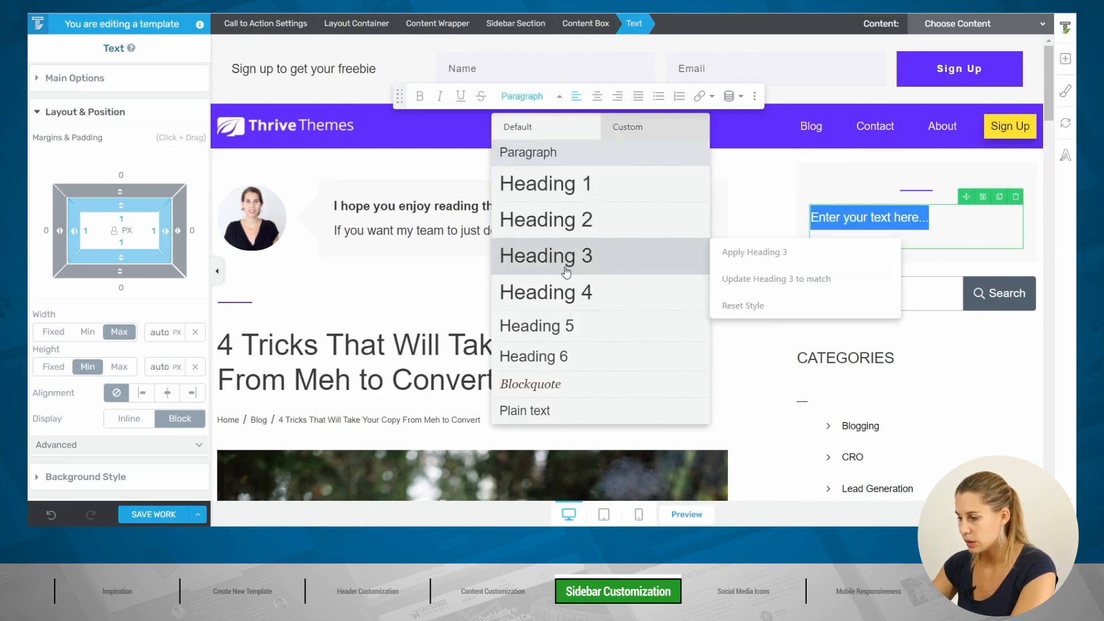
pyautogui.moveTo(585, 295)
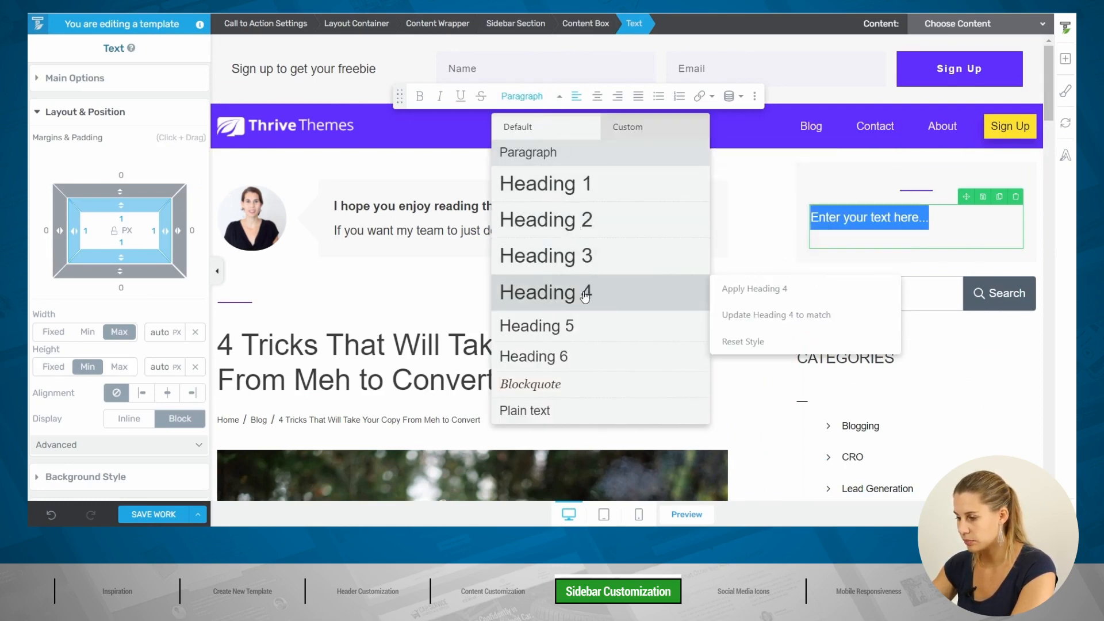
pyautogui.click(569, 324)
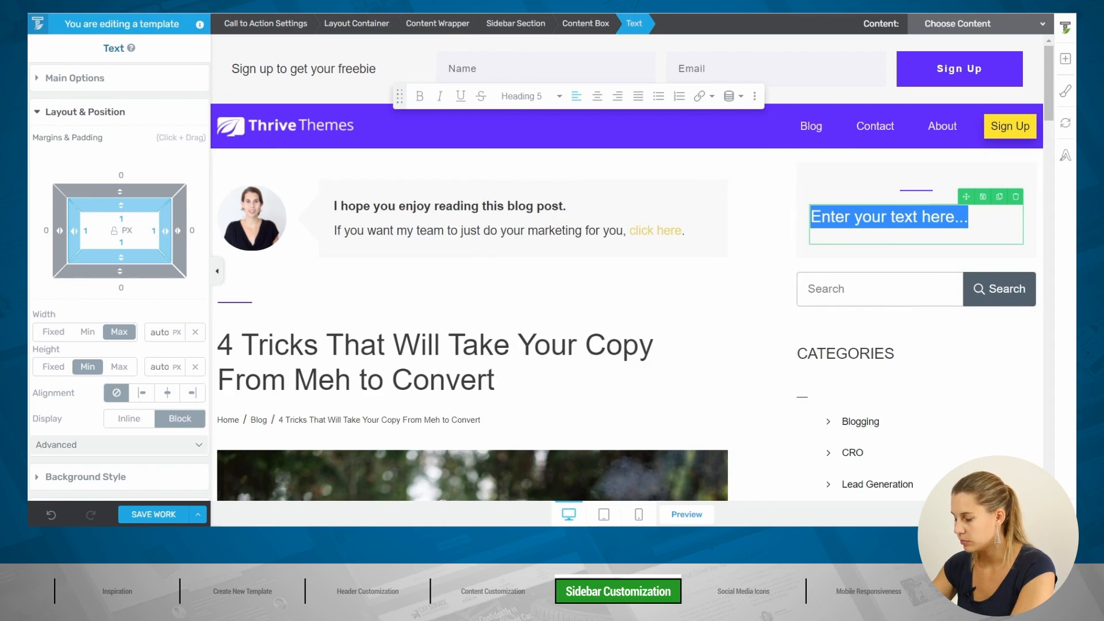
pyautogui.write('Sign Up to Get Your Freebie')
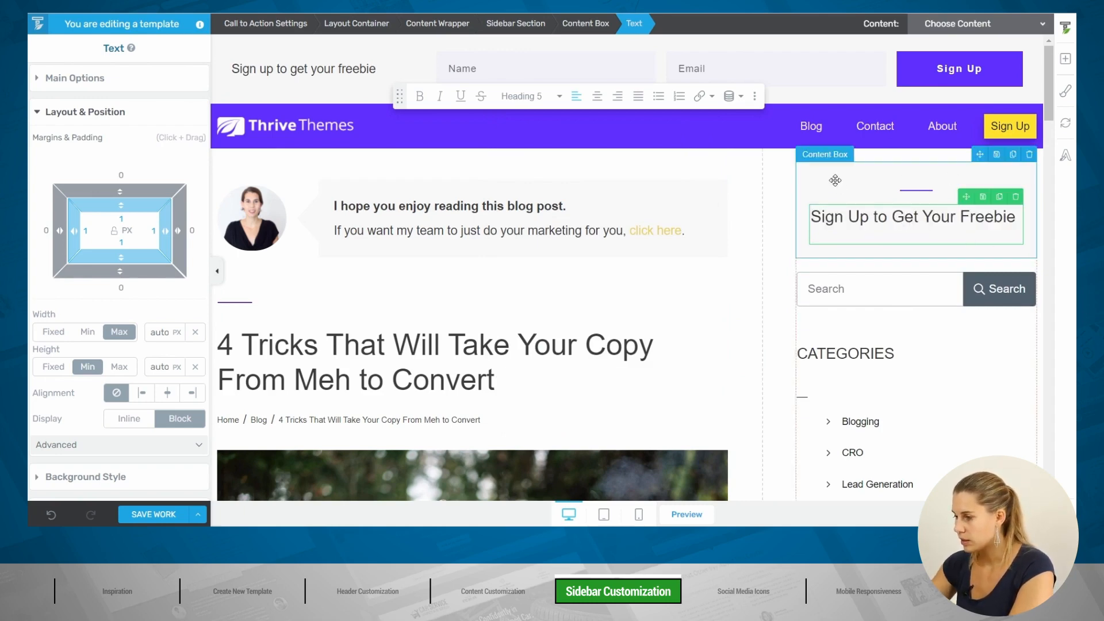
pyautogui.click(835, 181)
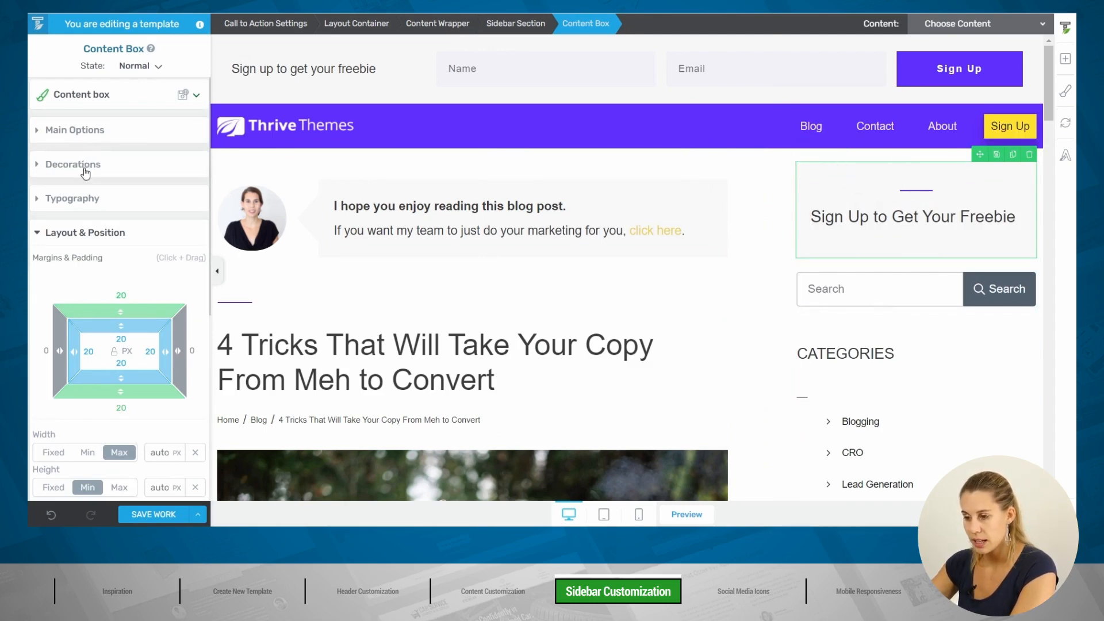
pyautogui.click(72, 197)
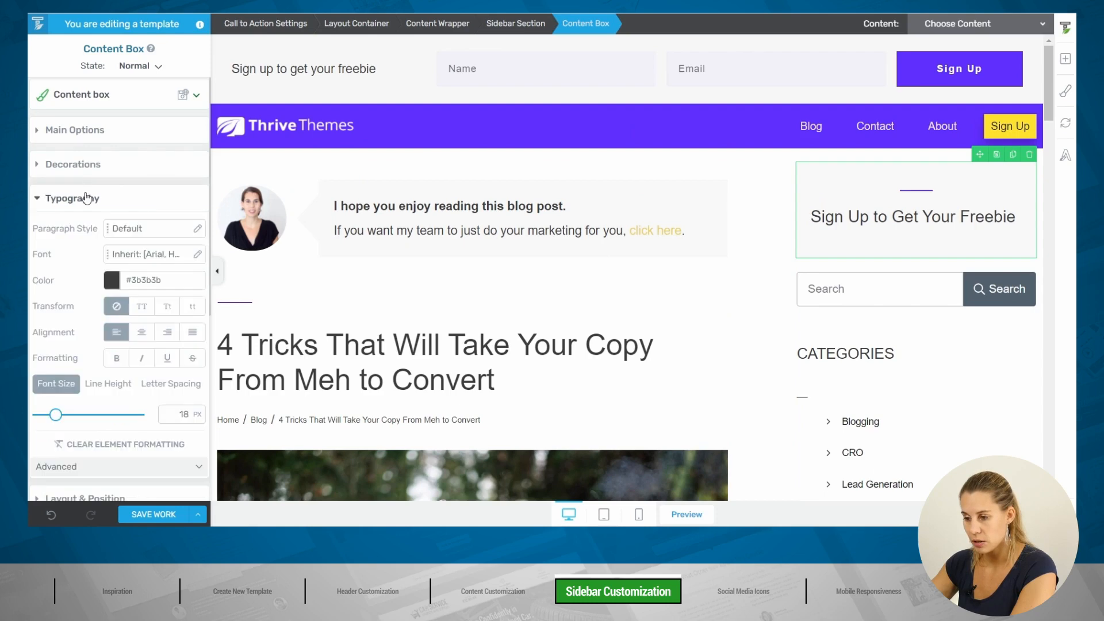
pyautogui.click(142, 332)
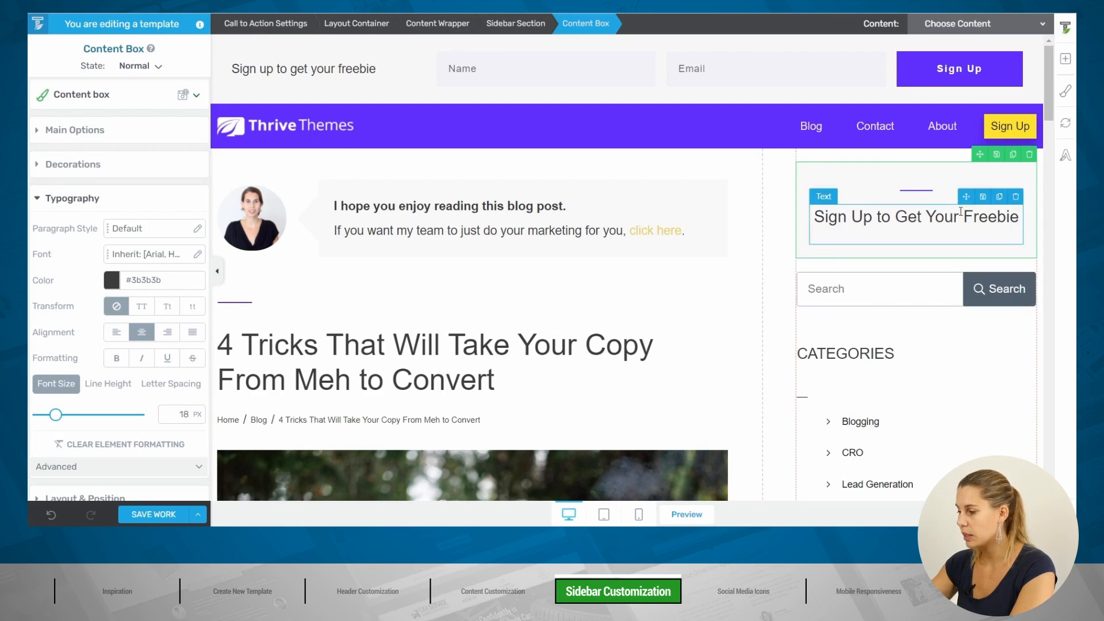
# Step: Add a placeholder text block below the sidebar heading
pyautogui.click(1069, 68)
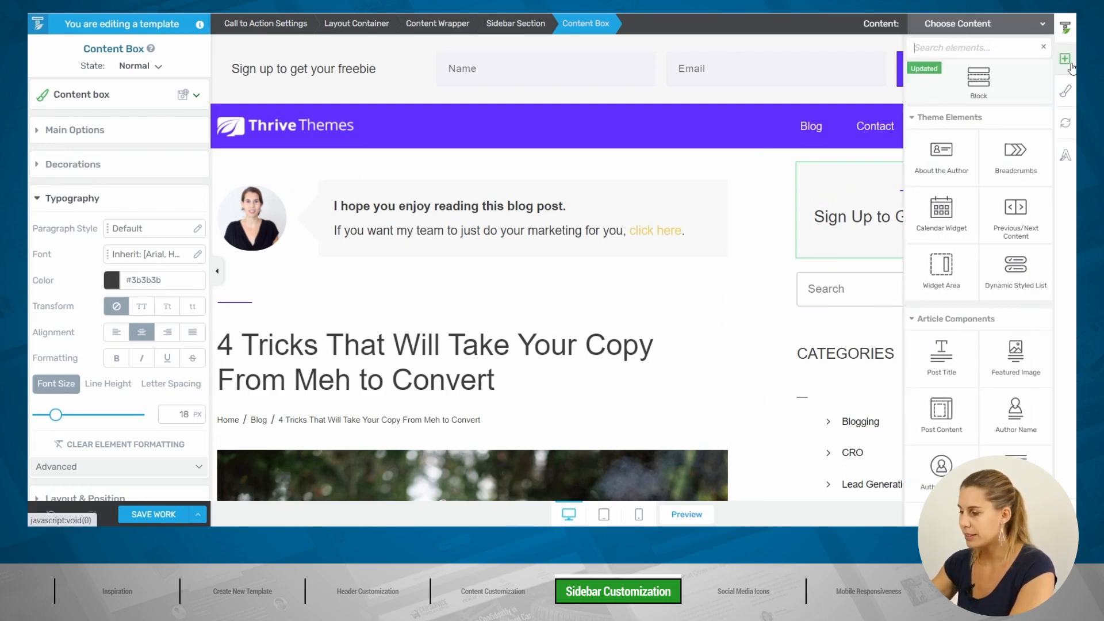
pyautogui.write('te')
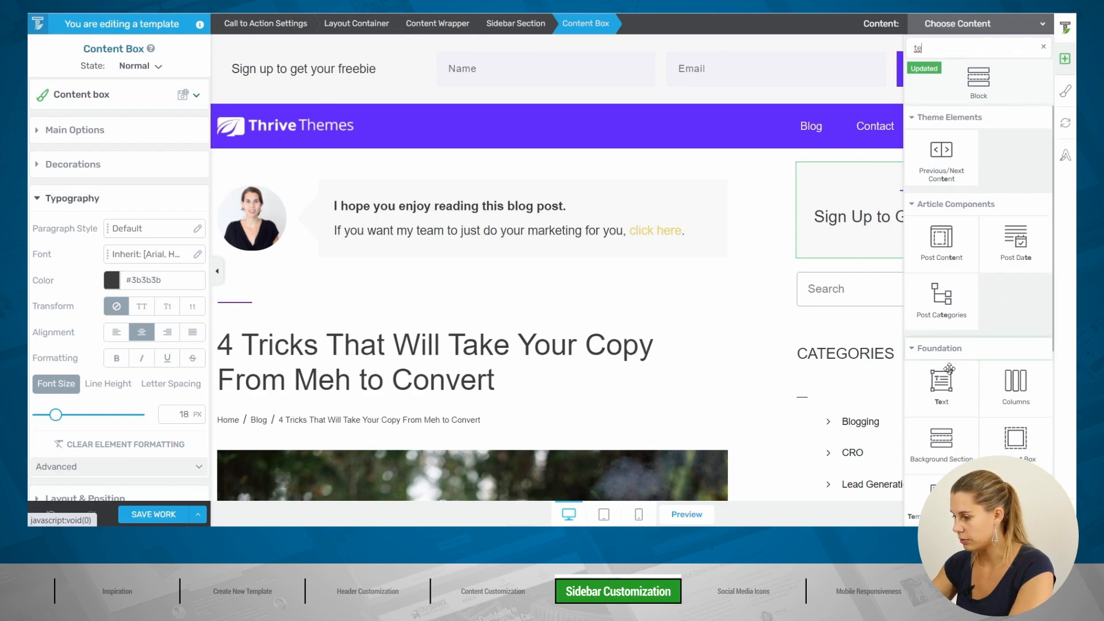
pyautogui.moveTo(949, 368); pyautogui.dragTo(914, 244)
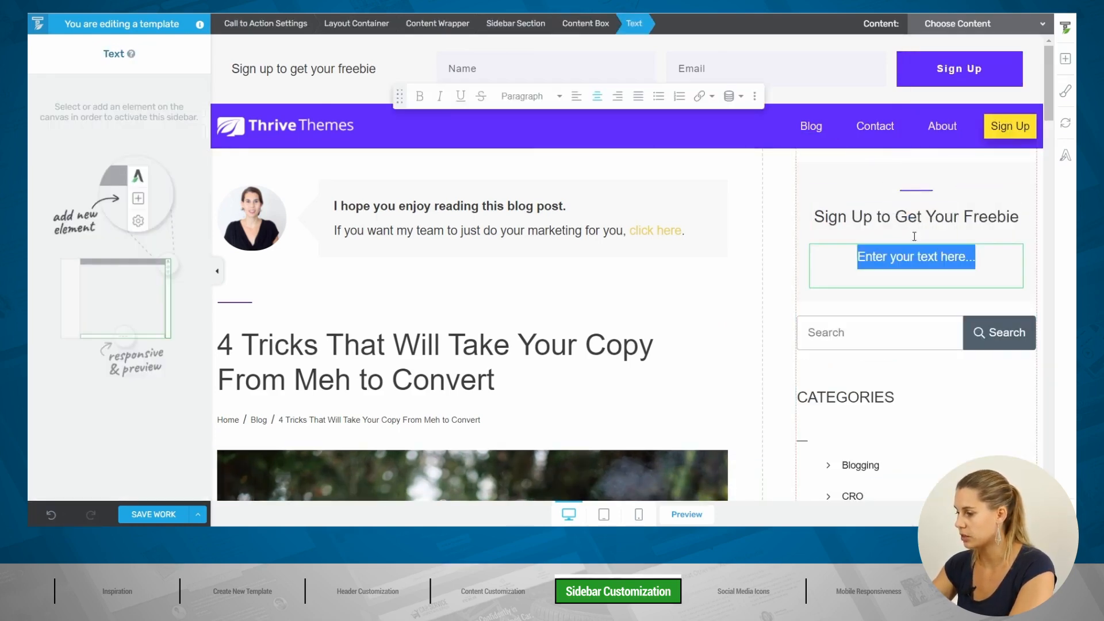
# Step: Place a Lead Generation form using the Opt-in Form 01 template in the sidebar box
pyautogui.click(1067, 60)
pyautogui.write('lea')
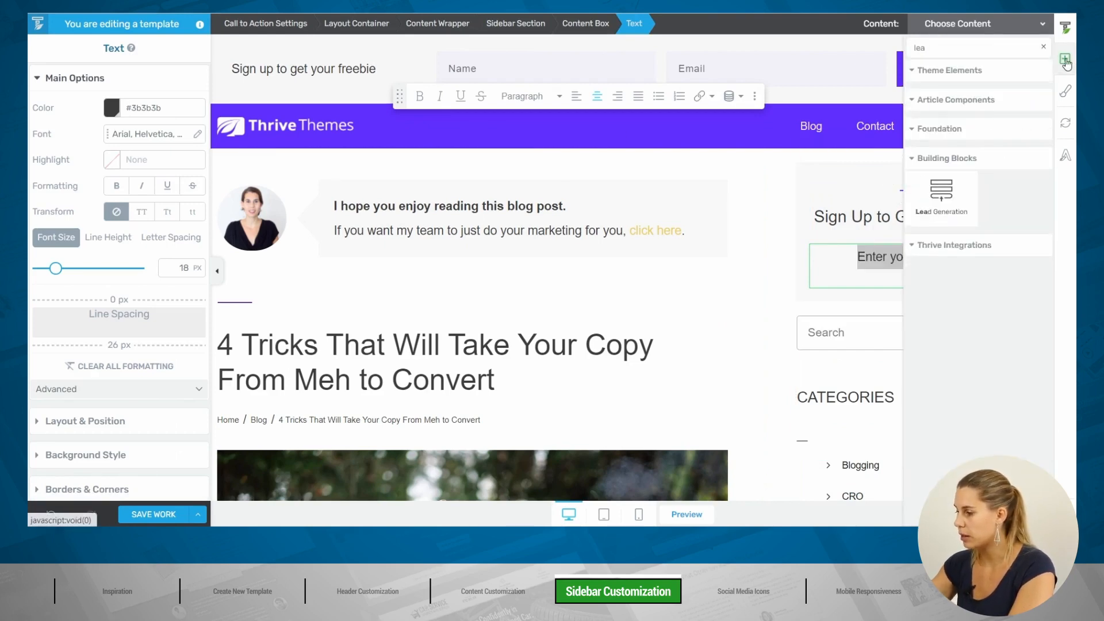
pyautogui.moveTo(941, 192); pyautogui.dragTo(899, 283)
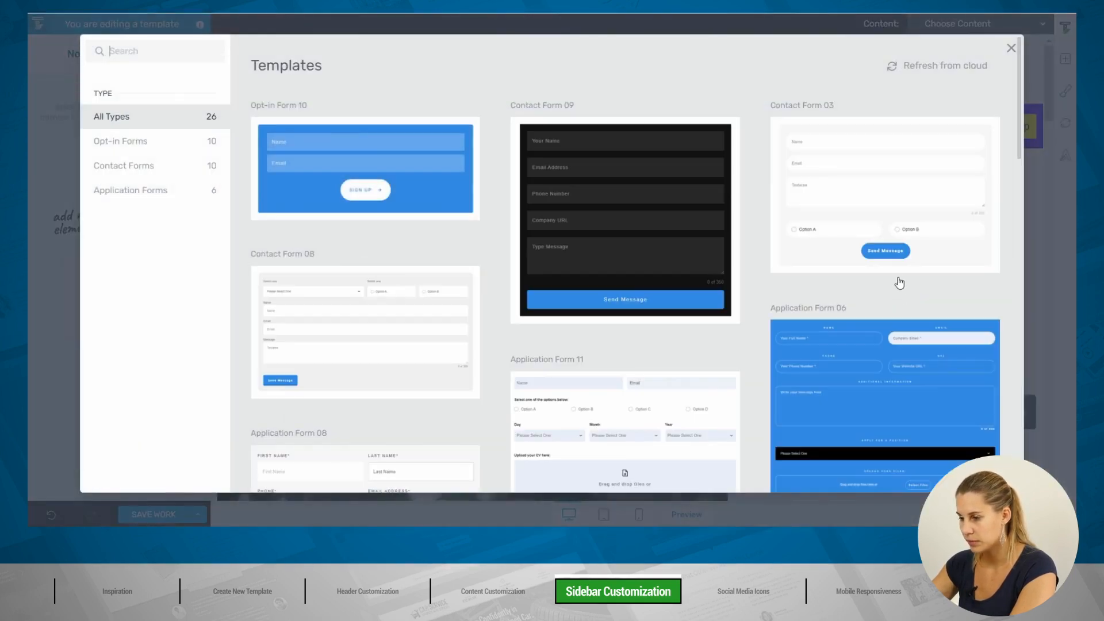
pyautogui.click(114, 141)
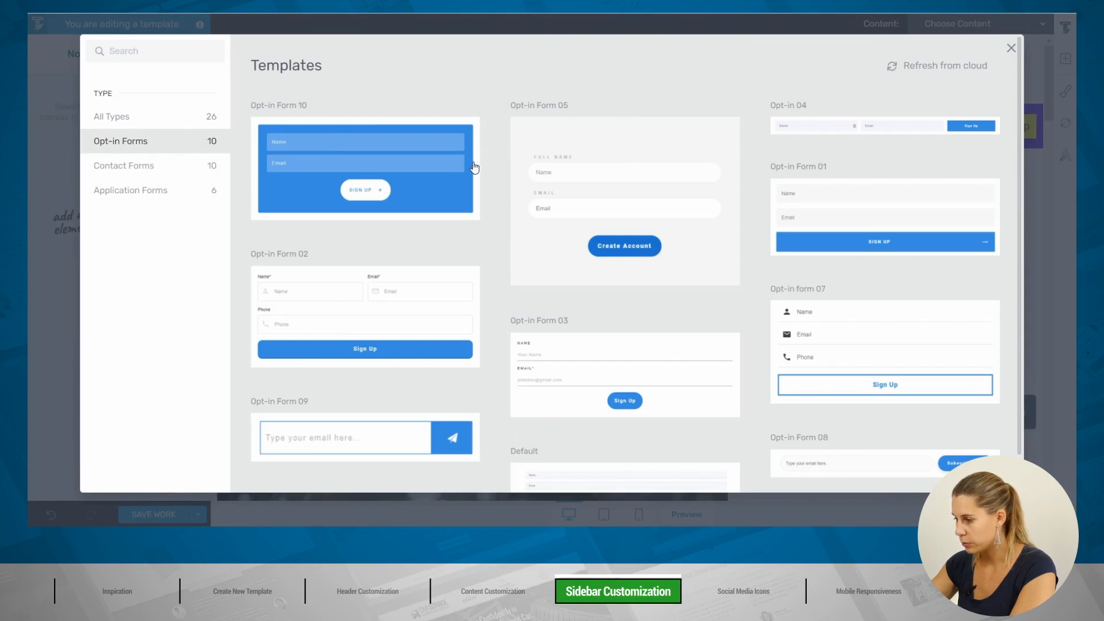
pyautogui.click(902, 210)
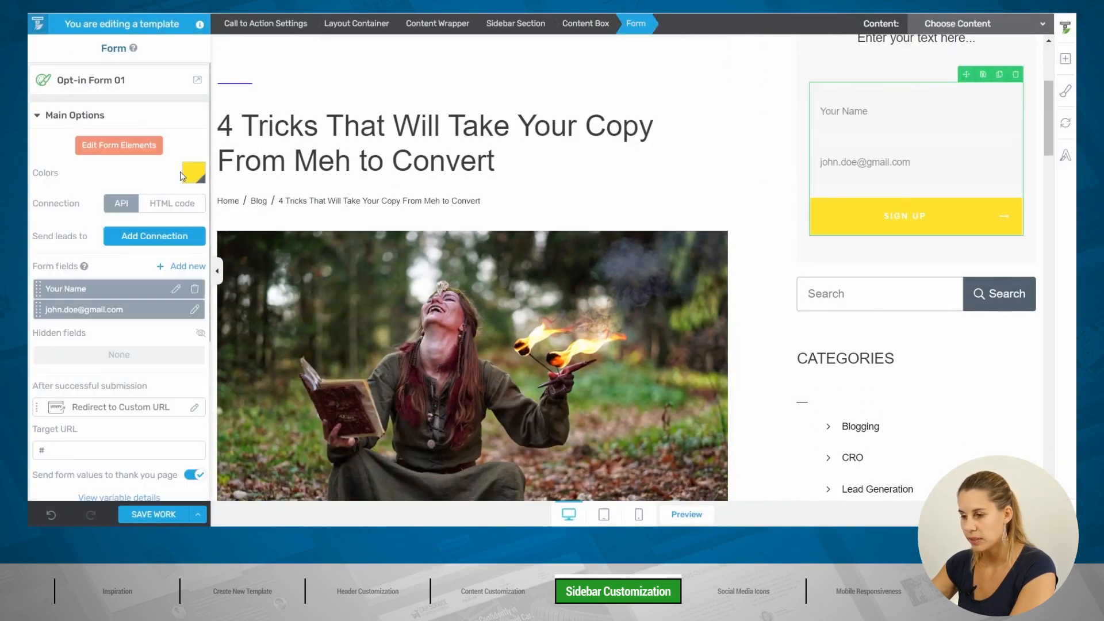
# Step: Set the form colour to violet #612eff, leaving it unconnected to any lead service
pyautogui.click(190, 174)
pyautogui.click(87, 350)
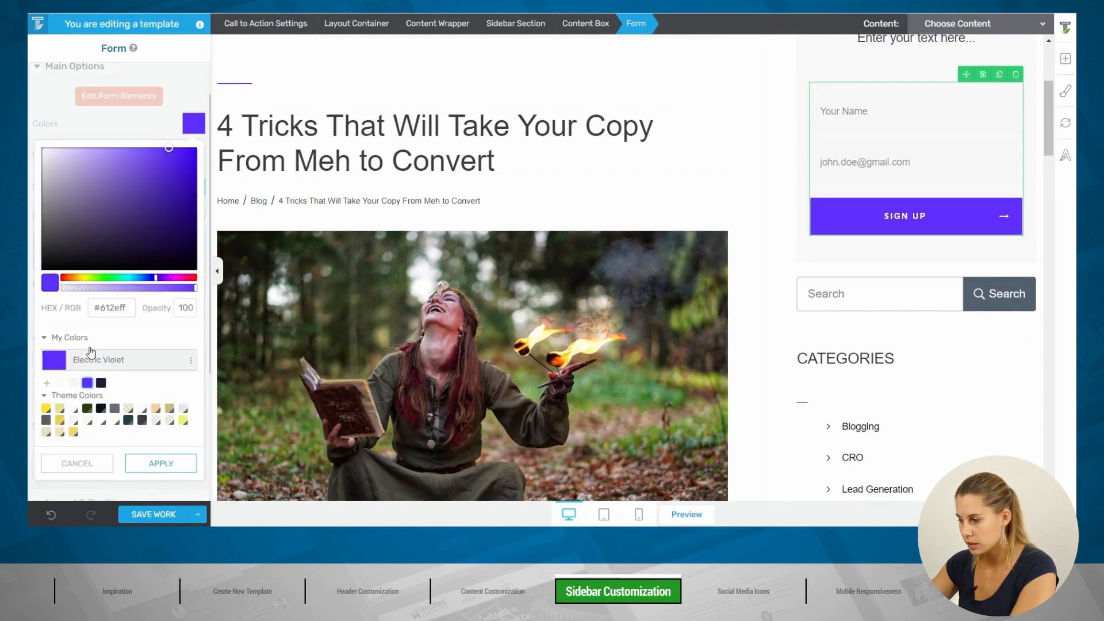
pyautogui.click(161, 463)
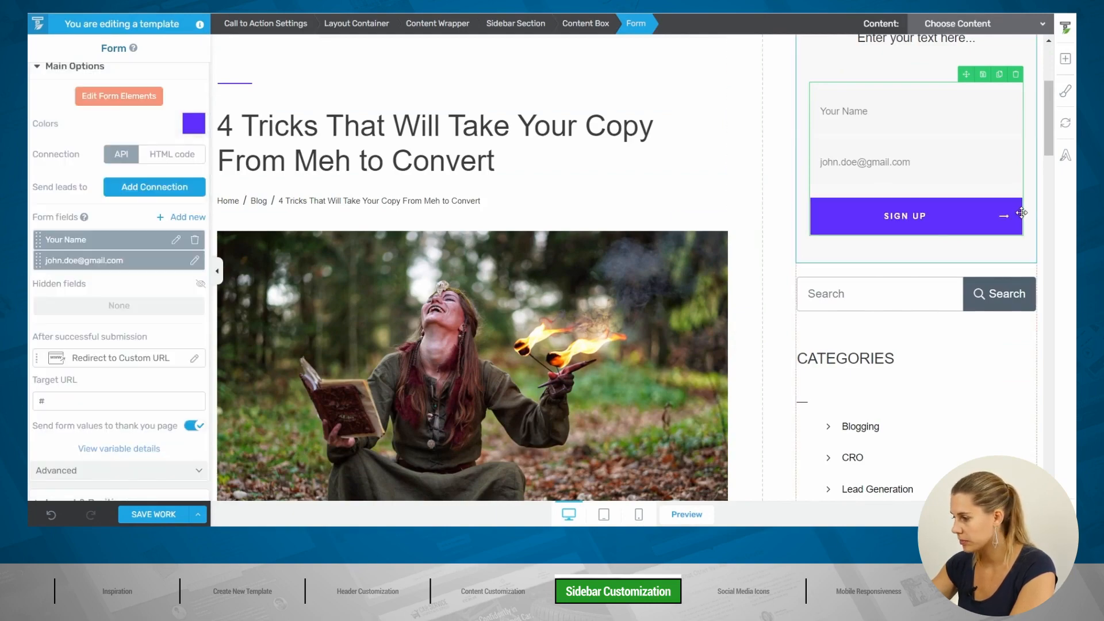
pyautogui.scroll(4, 910, 340)
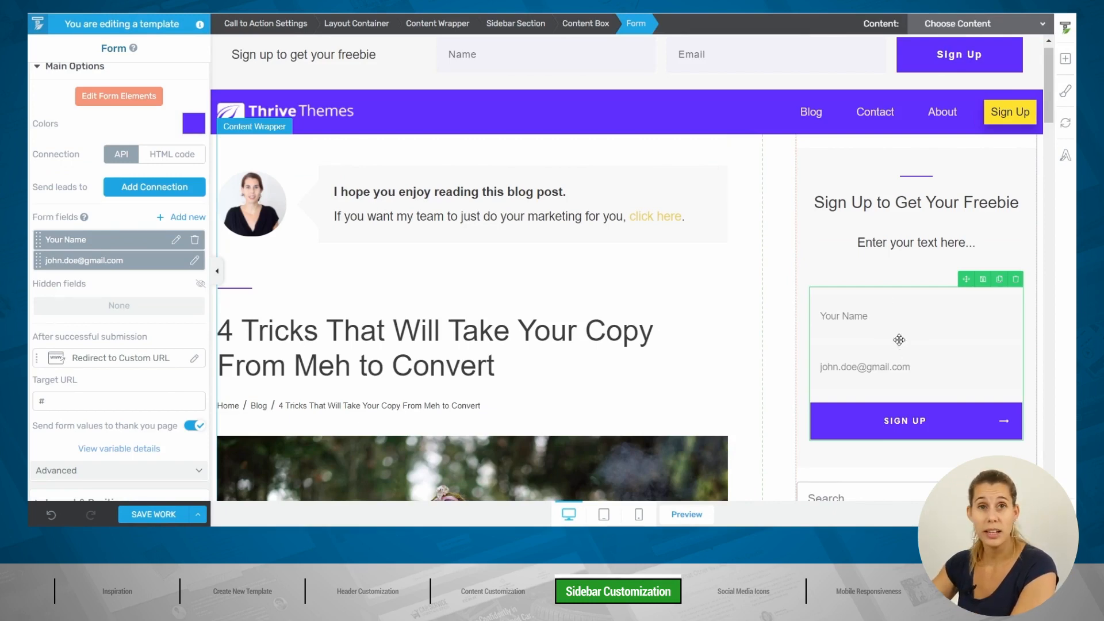
pyautogui.click(150, 189)
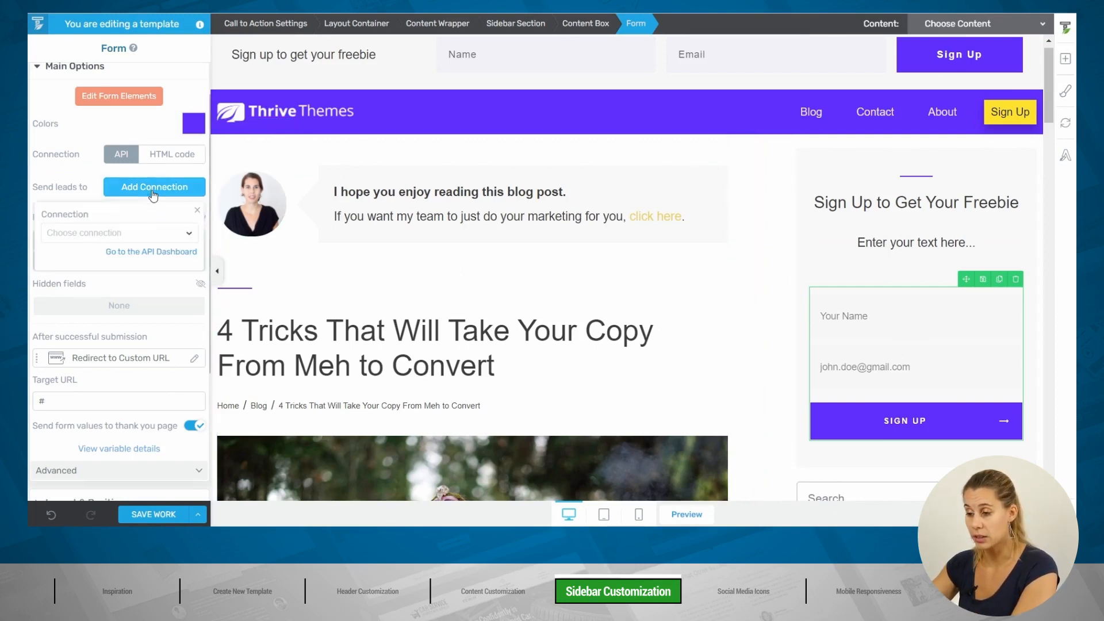
pyautogui.click(131, 234)
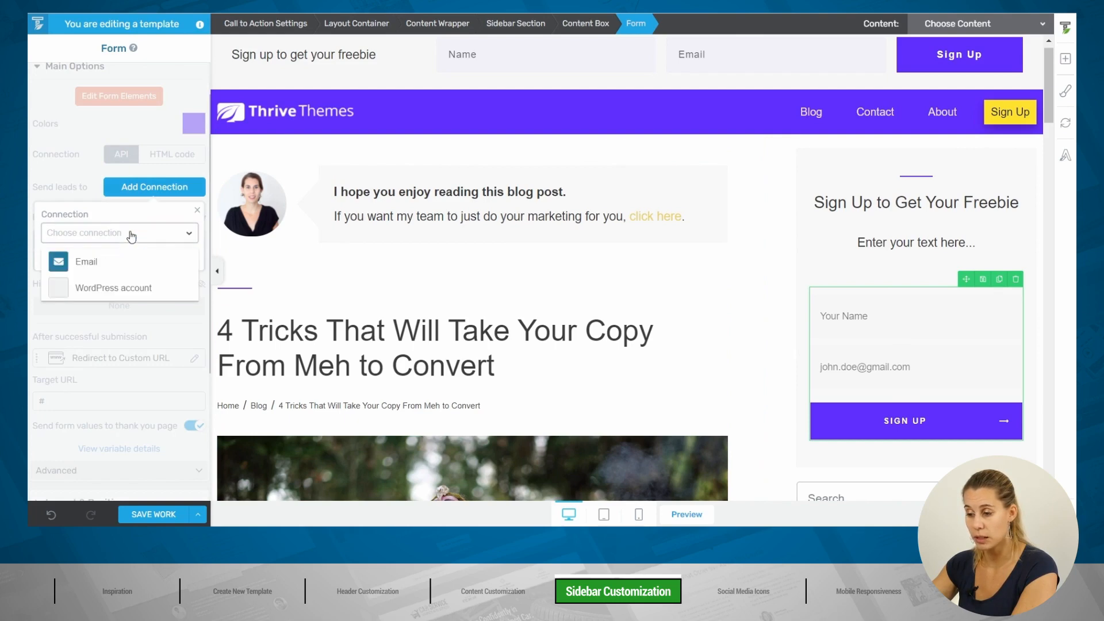
pyautogui.click(131, 233)
pyautogui.click(159, 193)
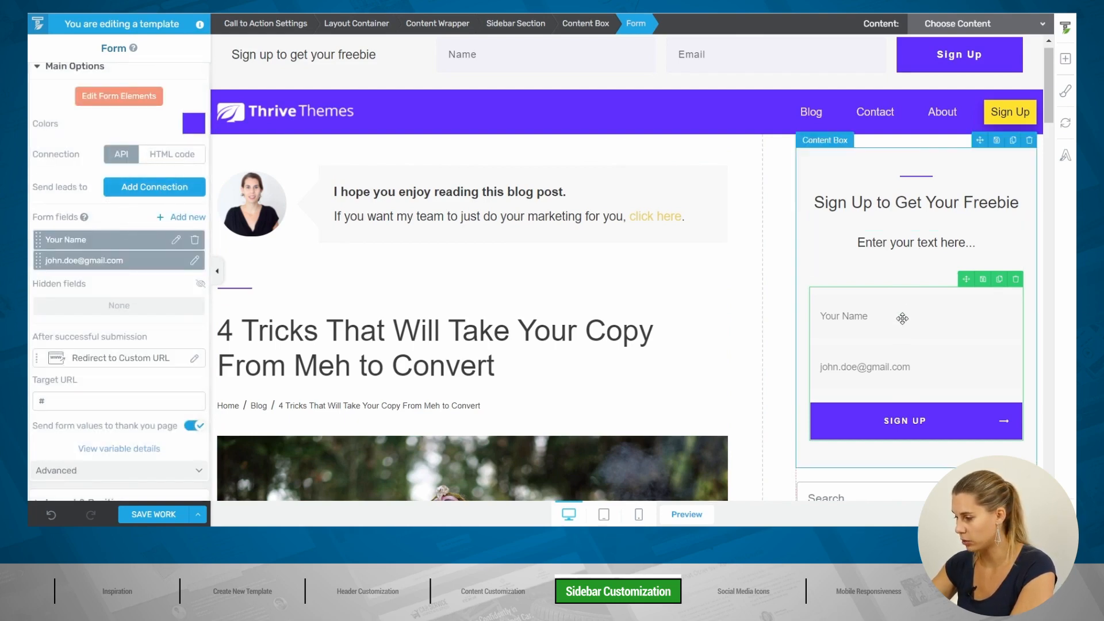
pyautogui.scroll(-1, 920, 303)
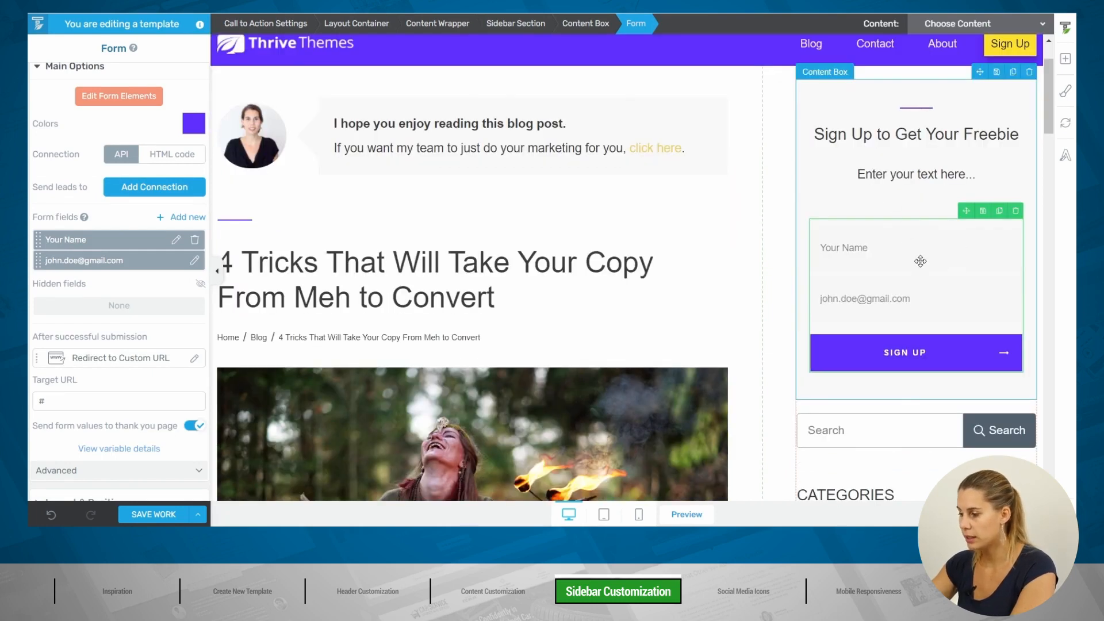
# Step: Give the grouped name and email fields a #efefef light grey background
pyautogui.click(119, 95)
pyautogui.click(909, 256)
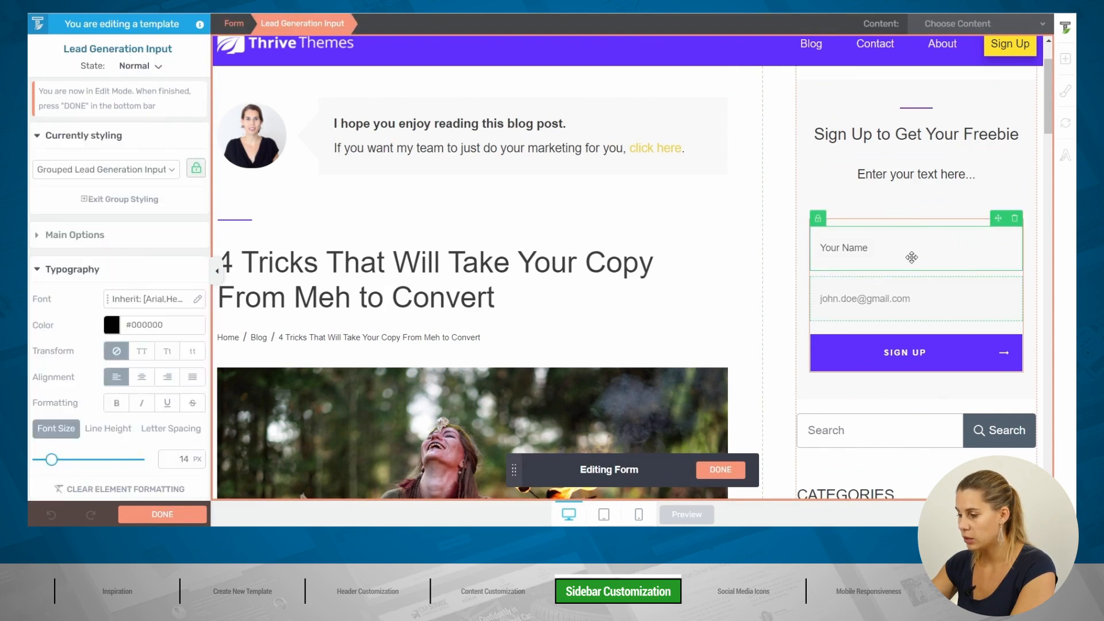
pyautogui.scroll(-3, 92, 289)
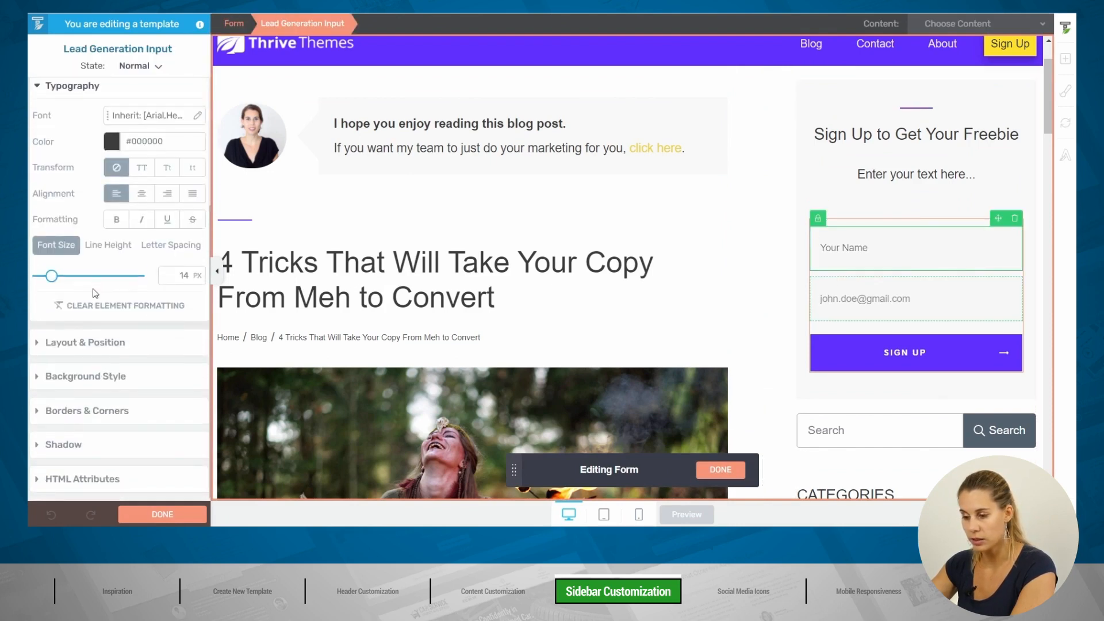
pyautogui.click(97, 376)
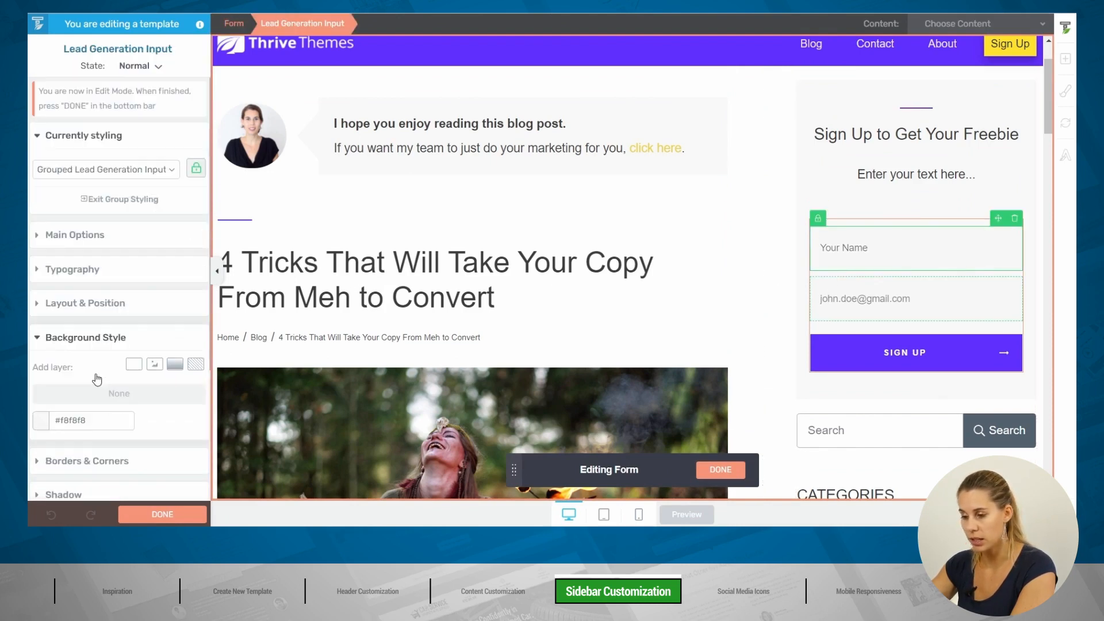
pyautogui.click(39, 423)
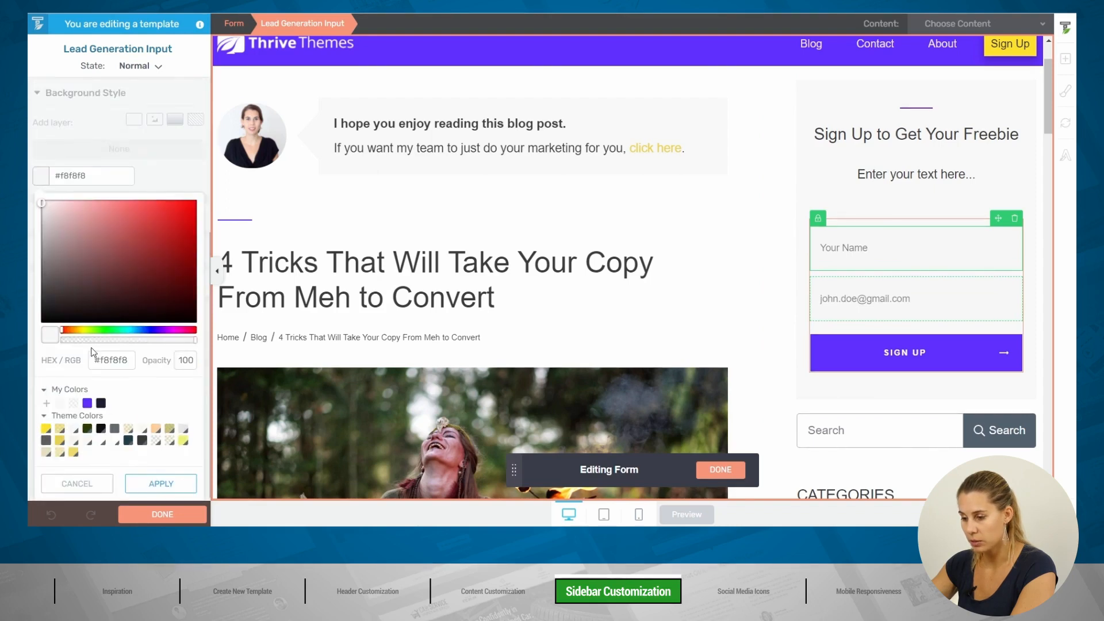
pyautogui.moveTo(63, 210); pyautogui.dragTo(36, 210)
pyautogui.click(161, 486)
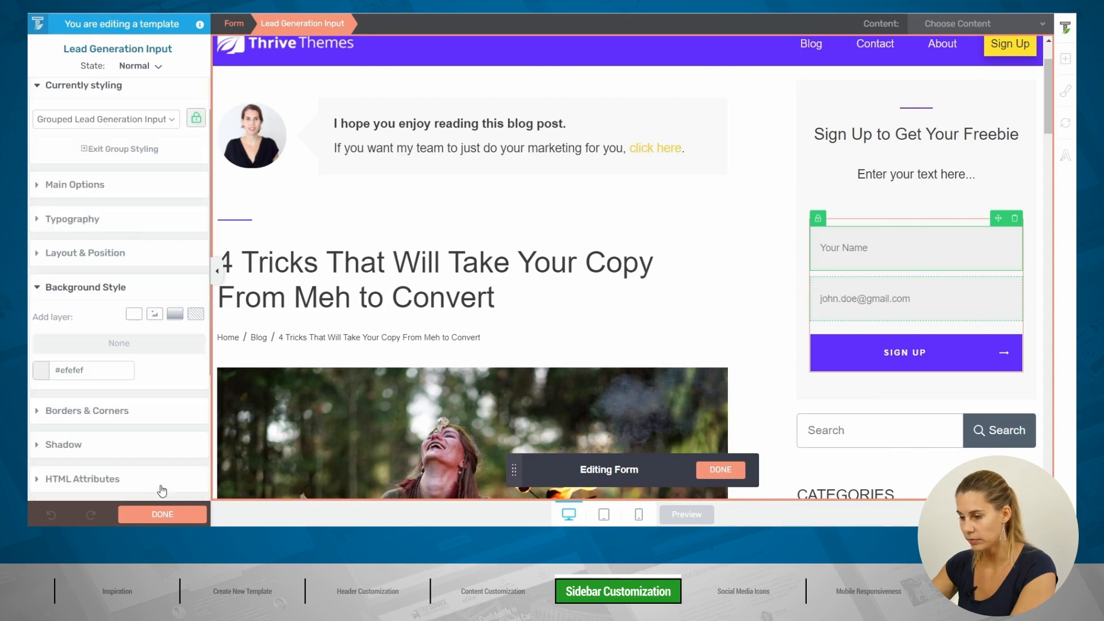
pyautogui.click(162, 514)
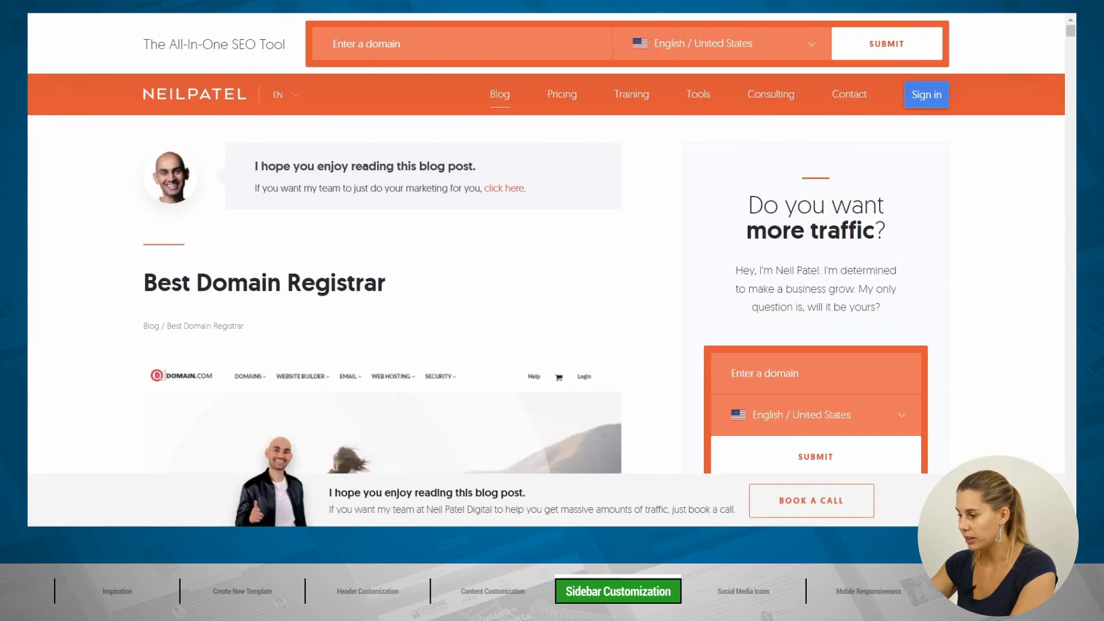
pyautogui.scroll(-8, 830, 300)
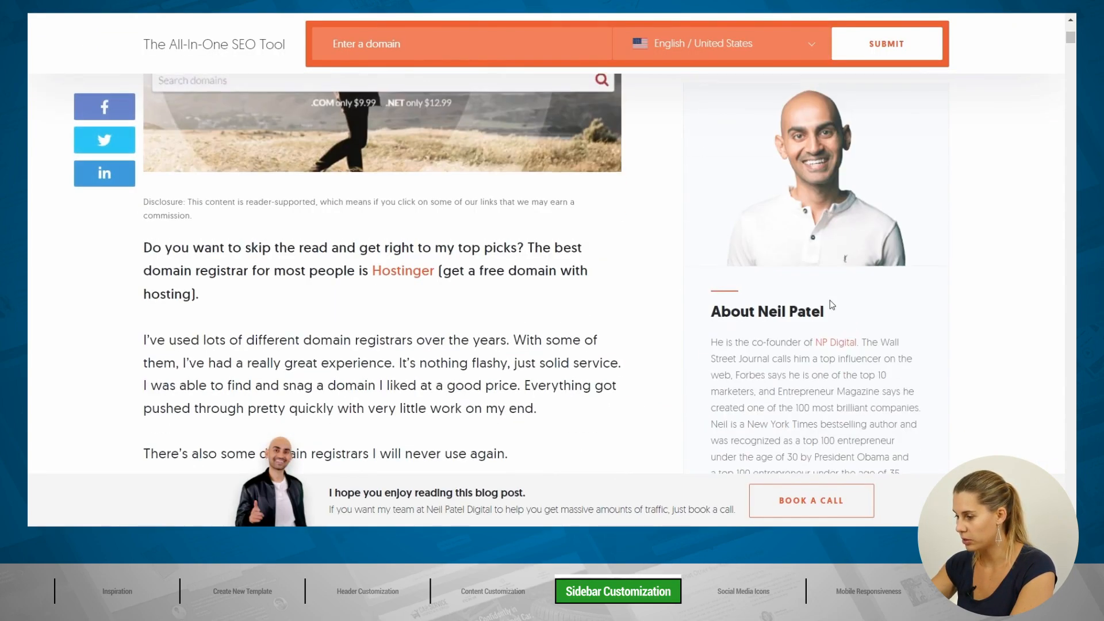
pyautogui.scroll(1, 804, 336)
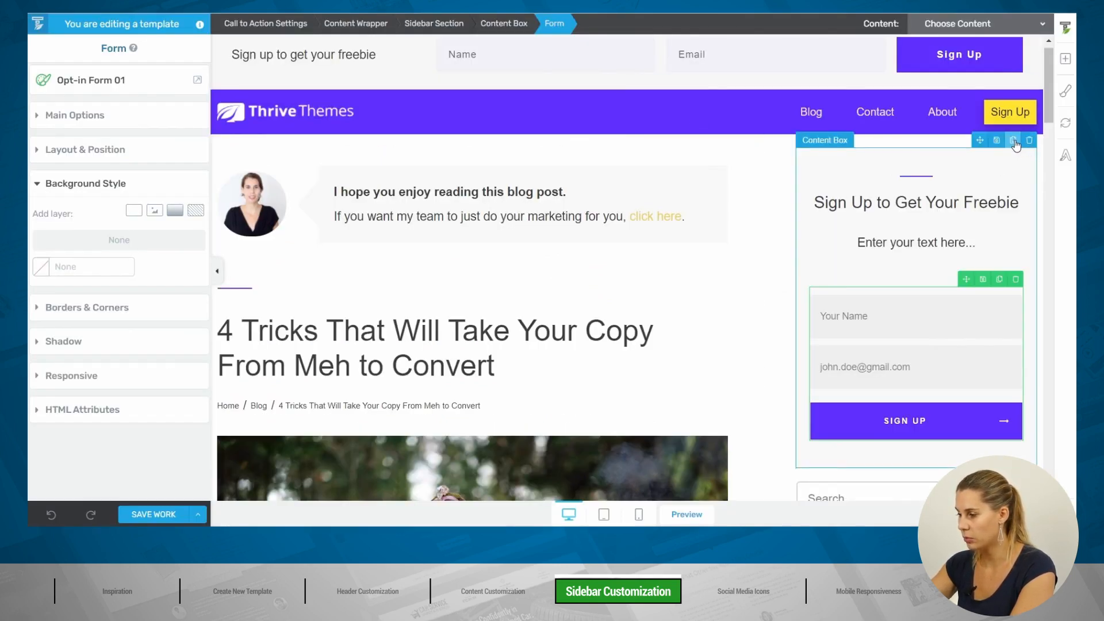
# Step: Duplicate the whole sidebar sign-up content box
pyautogui.click(907, 202)
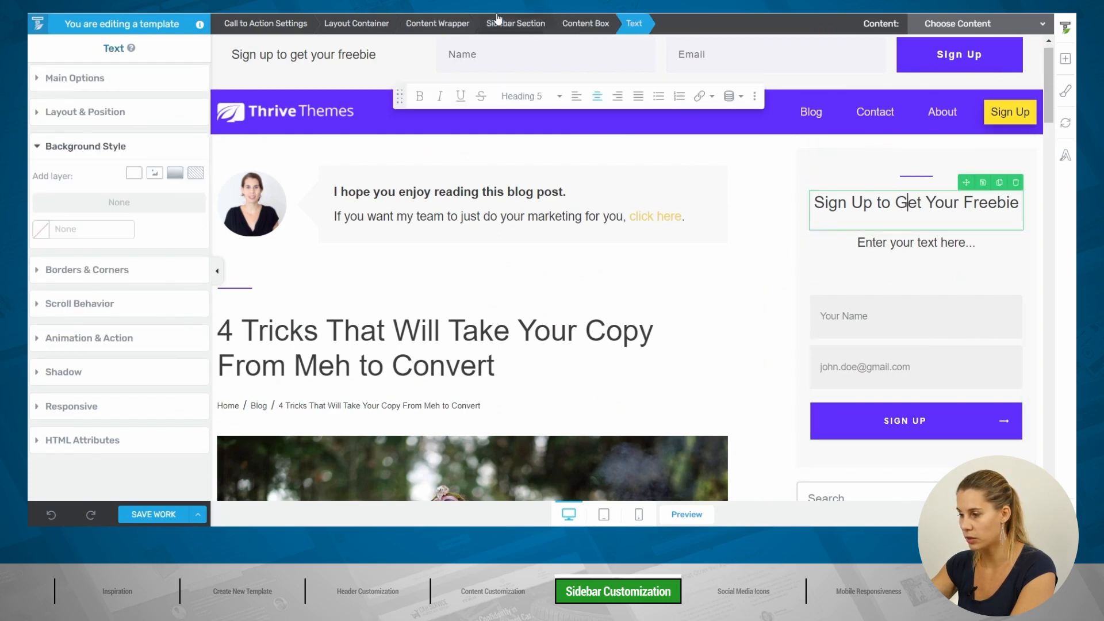
pyautogui.click(585, 23)
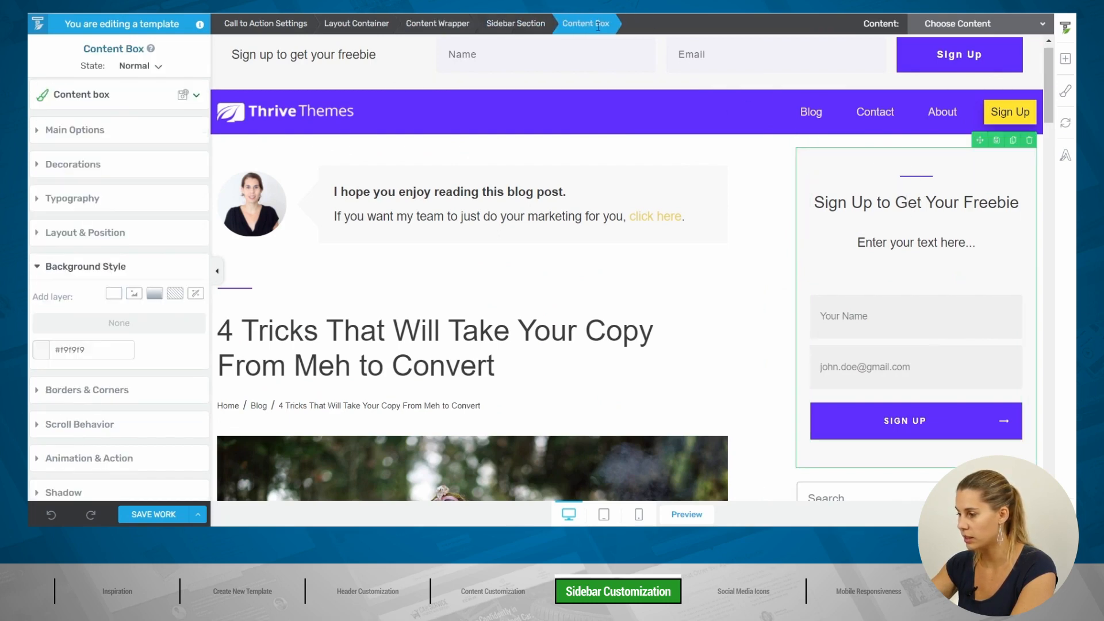
pyautogui.click(1012, 140)
pyautogui.scroll(-5, 878, 290)
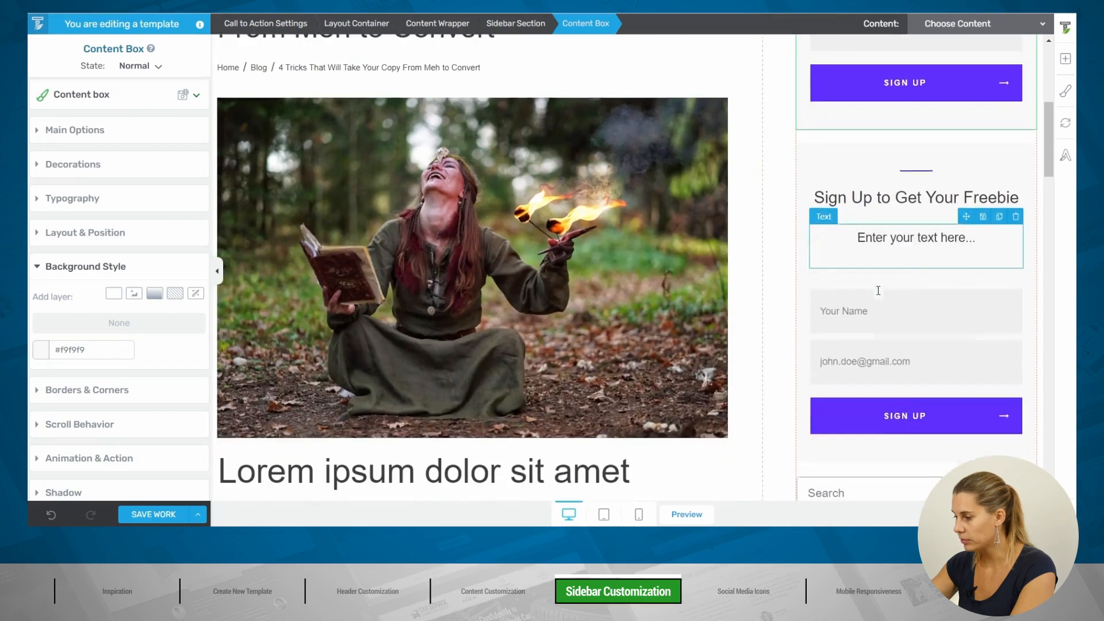
# Step: Insert an Image element with the portrait photo into the copied box
pyautogui.click(1066, 60)
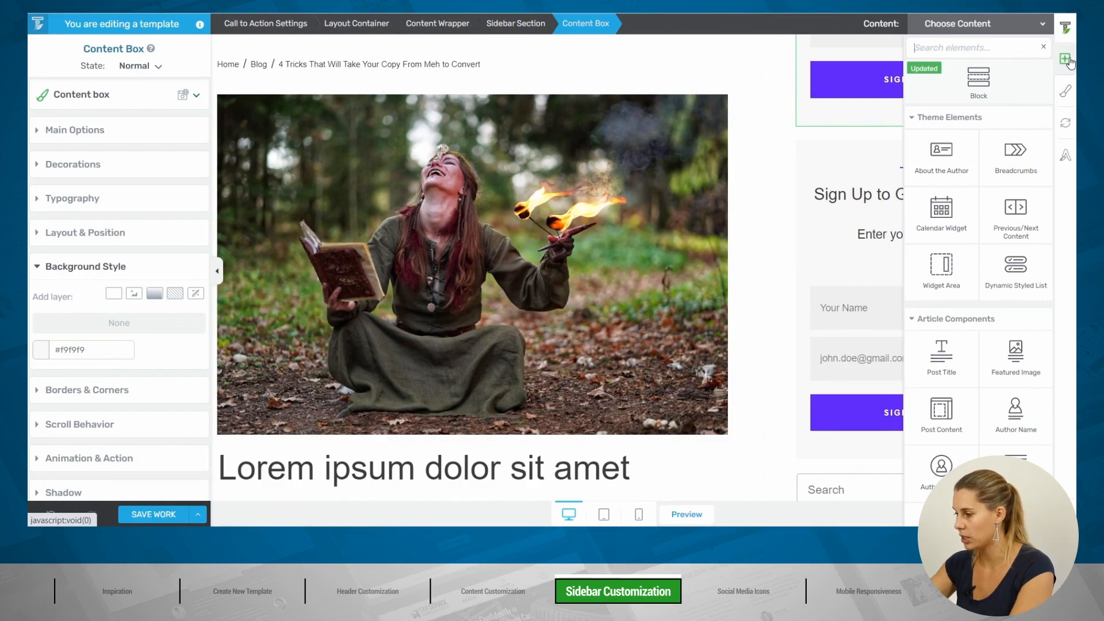
pyautogui.write('im')
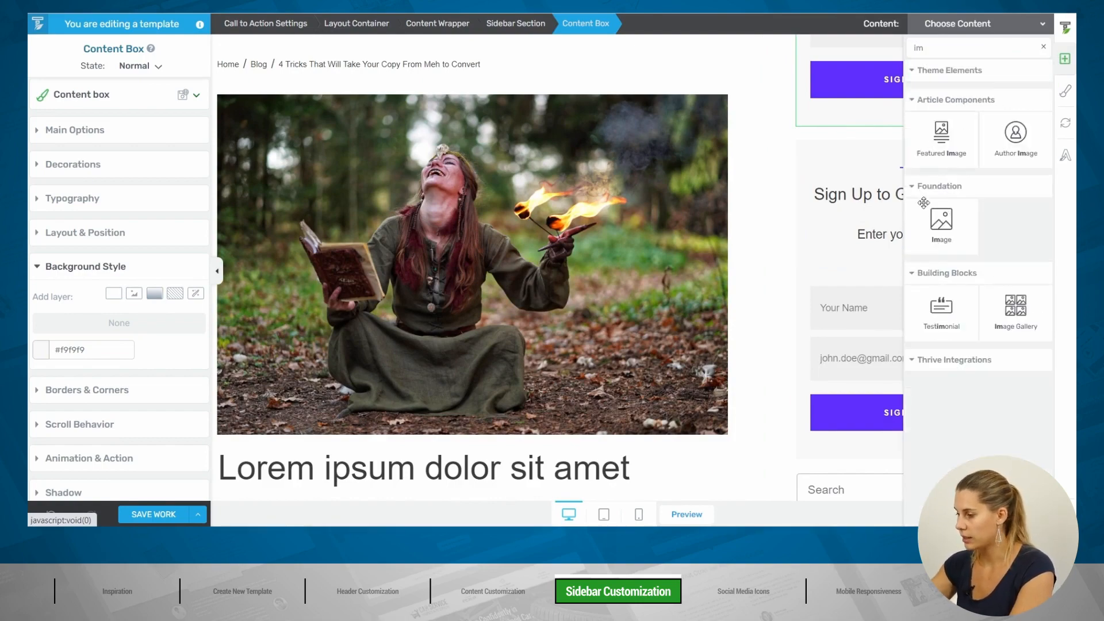
pyautogui.moveTo(920, 202); pyautogui.dragTo(881, 182)
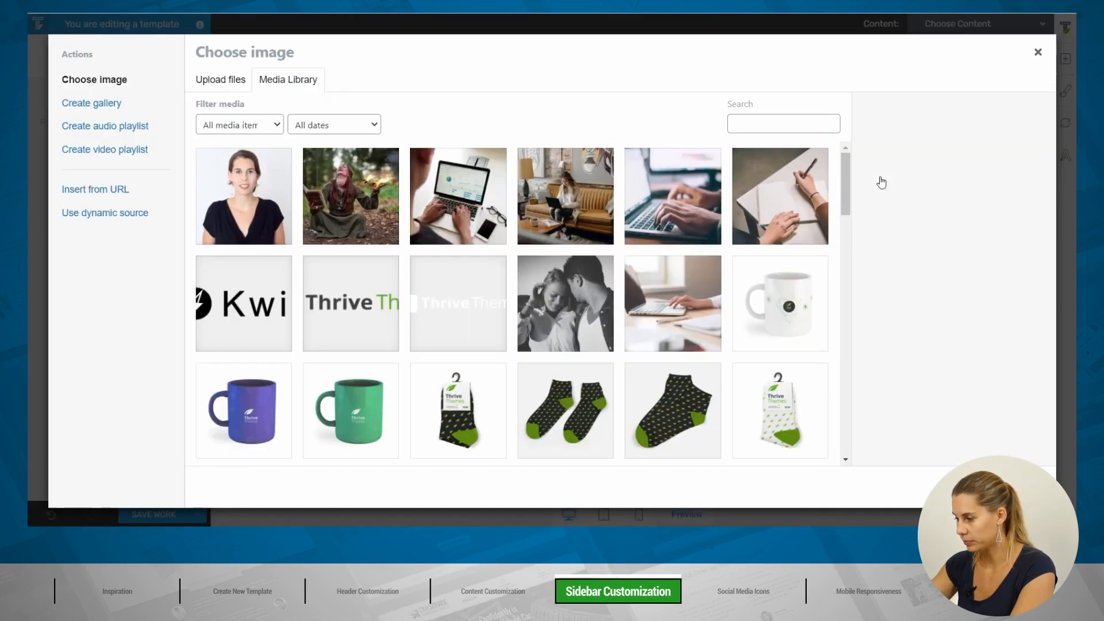
pyautogui.click(278, 198)
pyautogui.click(1018, 487)
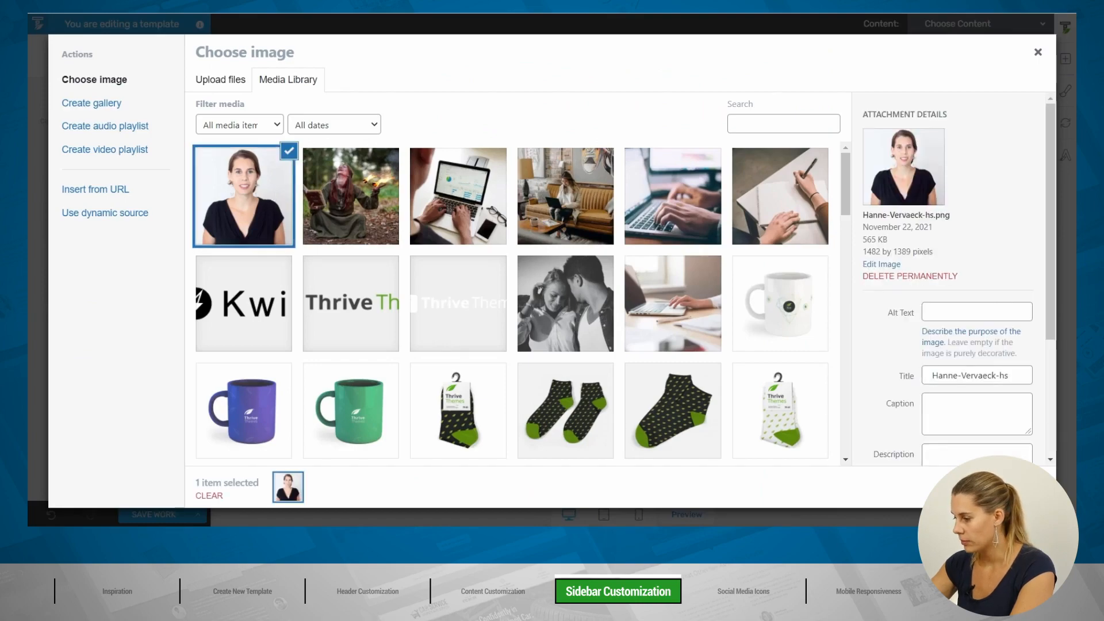
# Step: Delete the sign-up form and the 'Sign Up to Get Your Freebie' heading from the copy
pyautogui.scroll(-3, 972, 322)
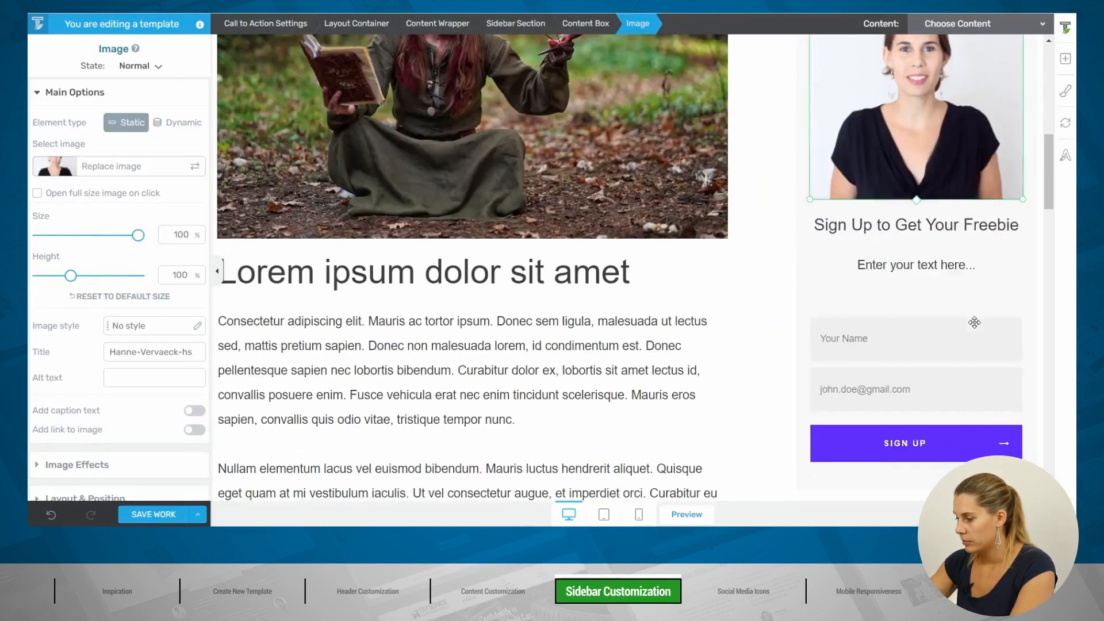
pyautogui.click(1015, 292)
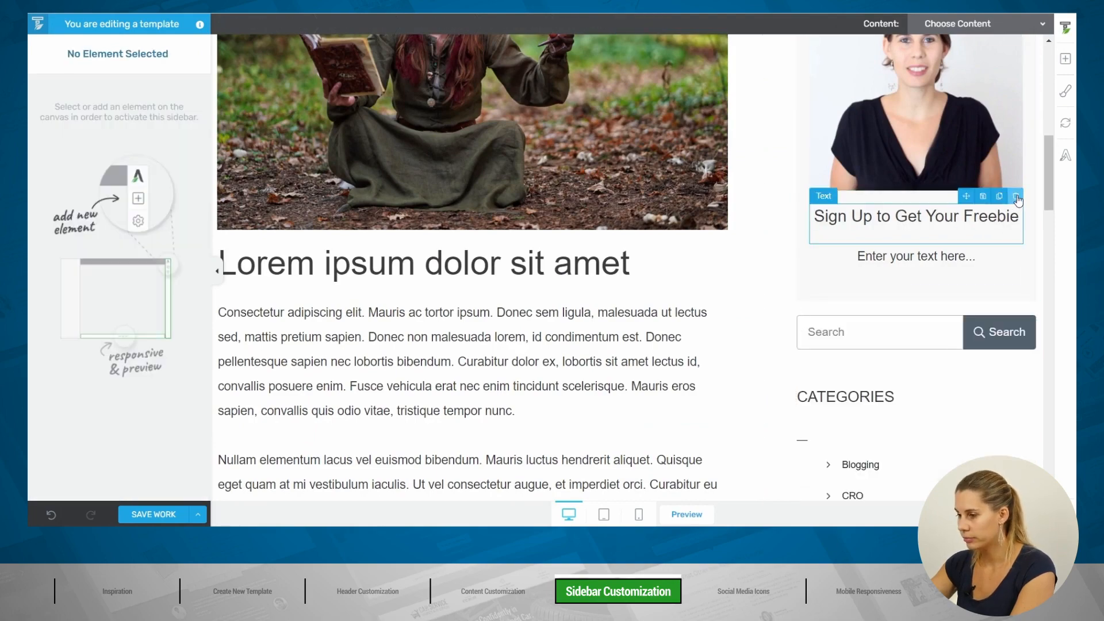
pyautogui.click(1017, 198)
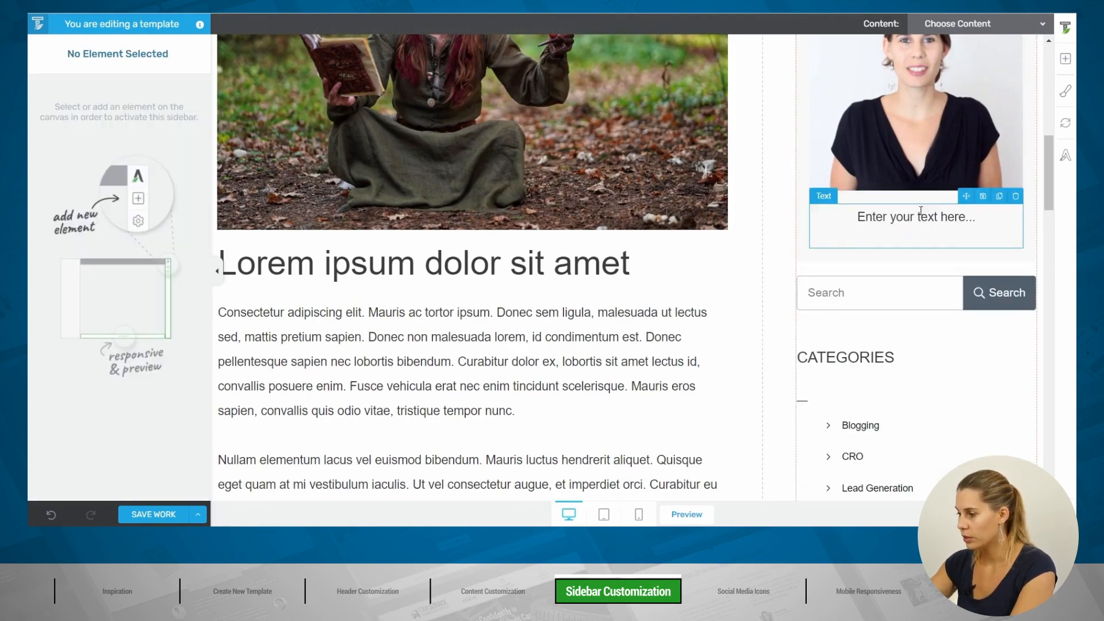
pyautogui.scroll(4, 920, 211)
pyautogui.scroll(-4, 920, 211)
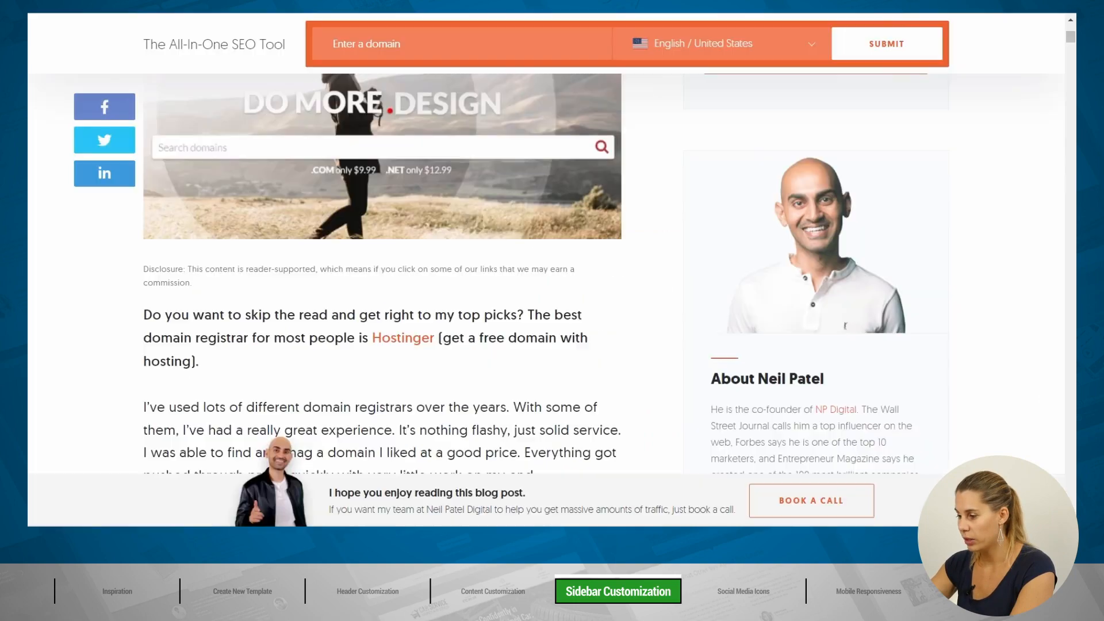
pyautogui.scroll(-5, 836, 294)
pyautogui.scroll(-3, 836, 295)
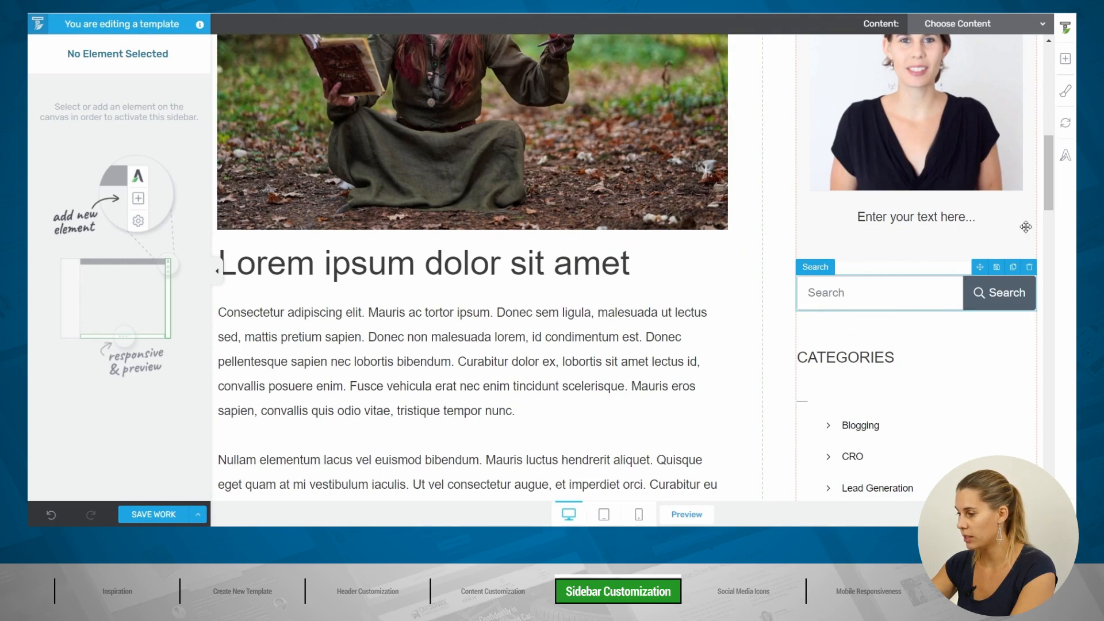
# Step: Replace the sidebar search form with the Search 02 template and its 'Search Here...' field
pyautogui.click(1065, 58)
pyautogui.write('s')
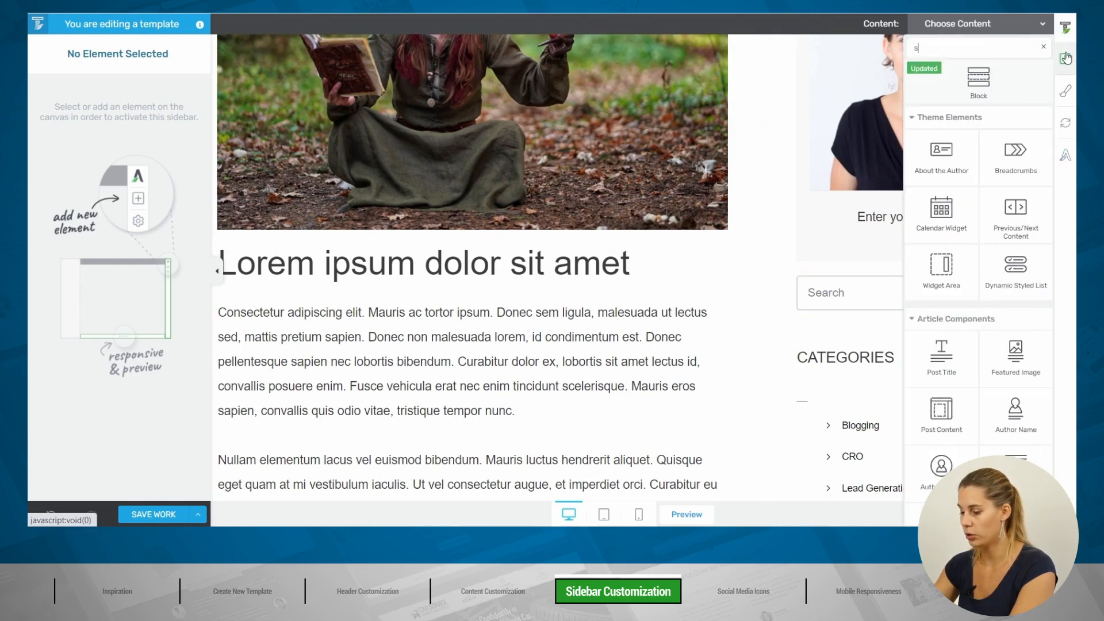
pyautogui.write('e')
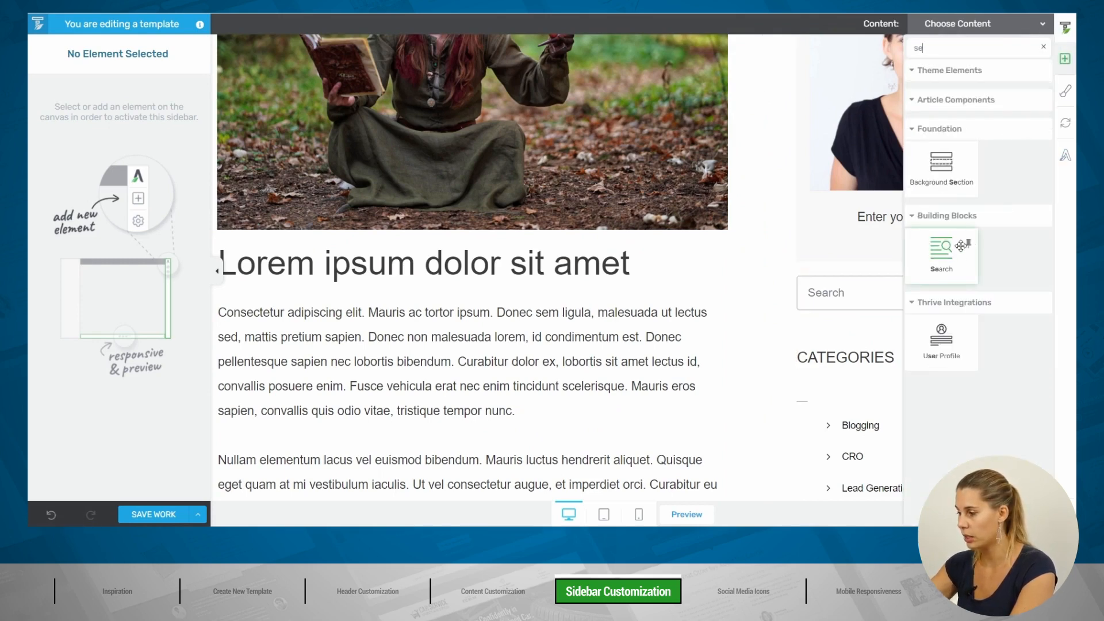
pyautogui.click(866, 310)
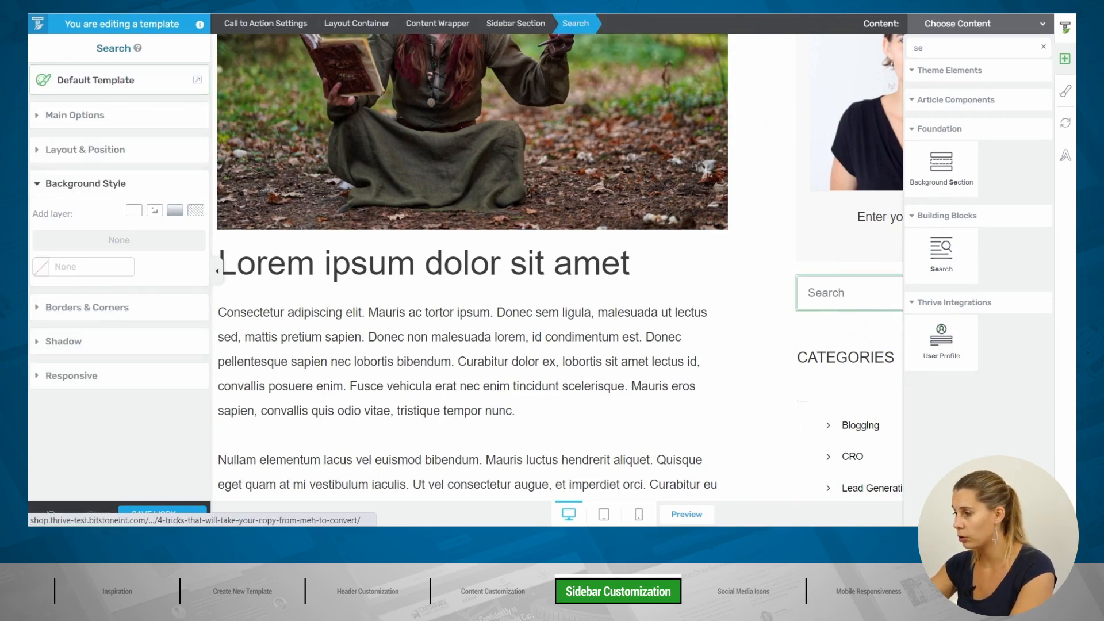
pyautogui.click(1043, 47)
pyautogui.click(1044, 49)
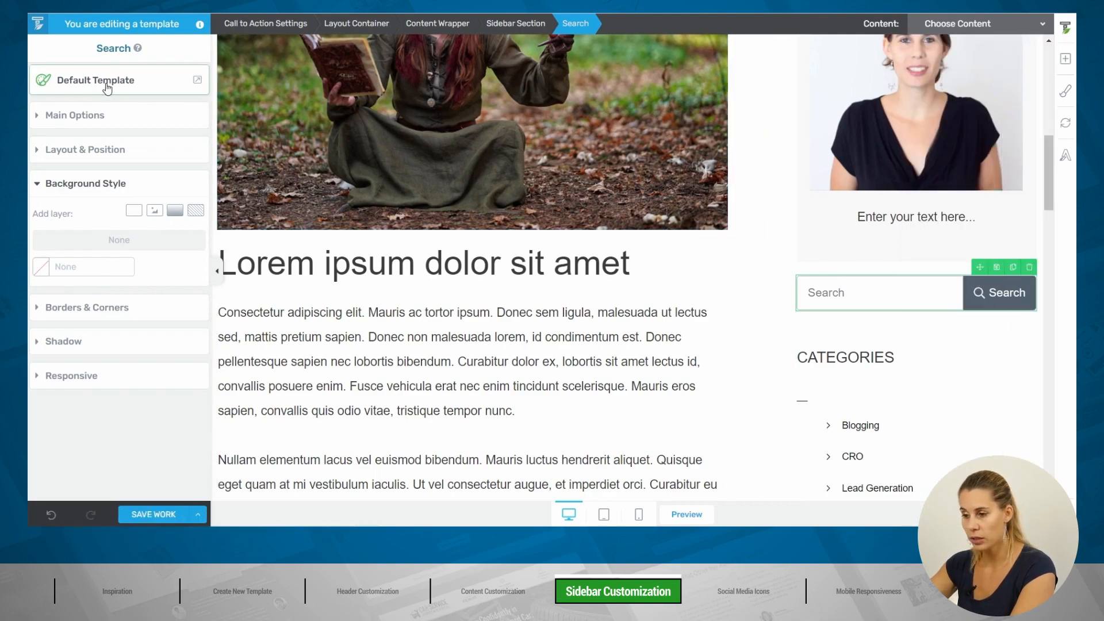
pyautogui.click(71, 84)
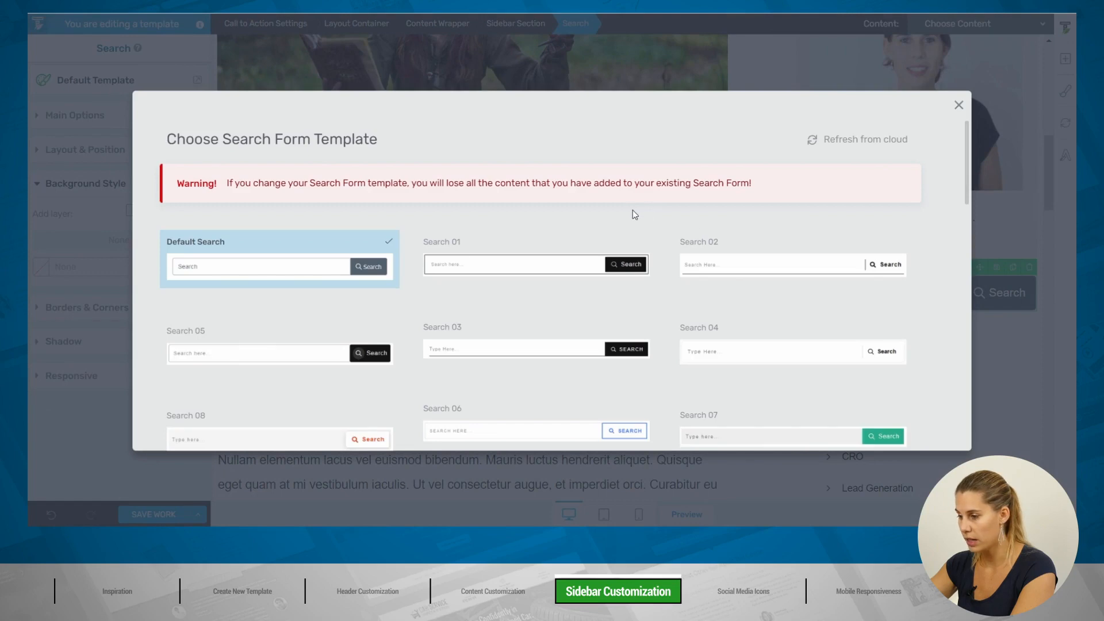
pyautogui.scroll(-3, 630, 211)
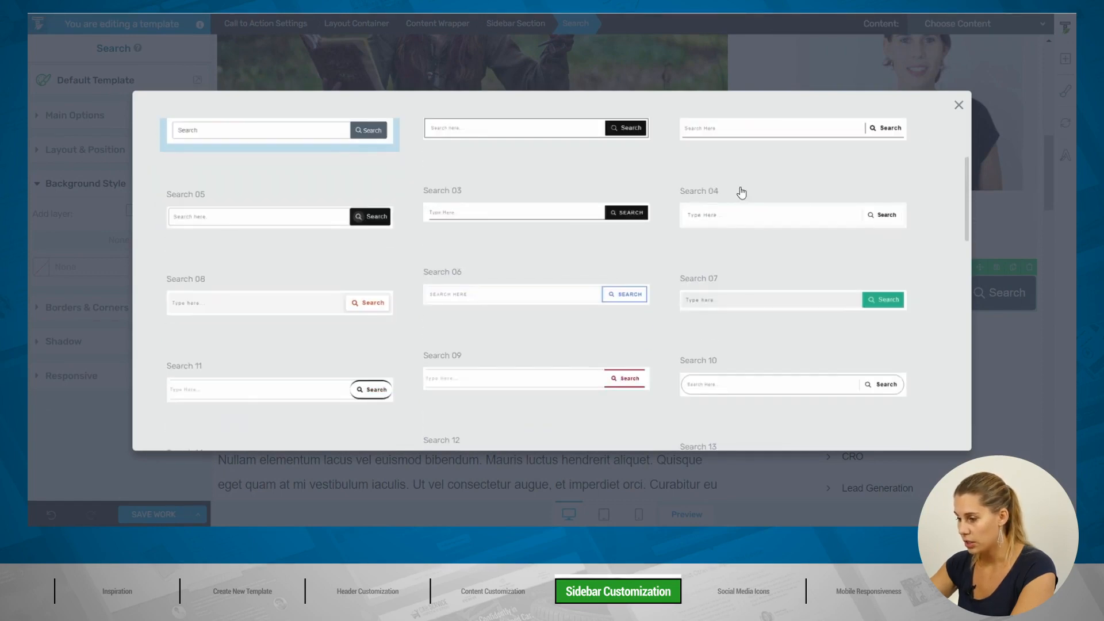
pyautogui.click(776, 130)
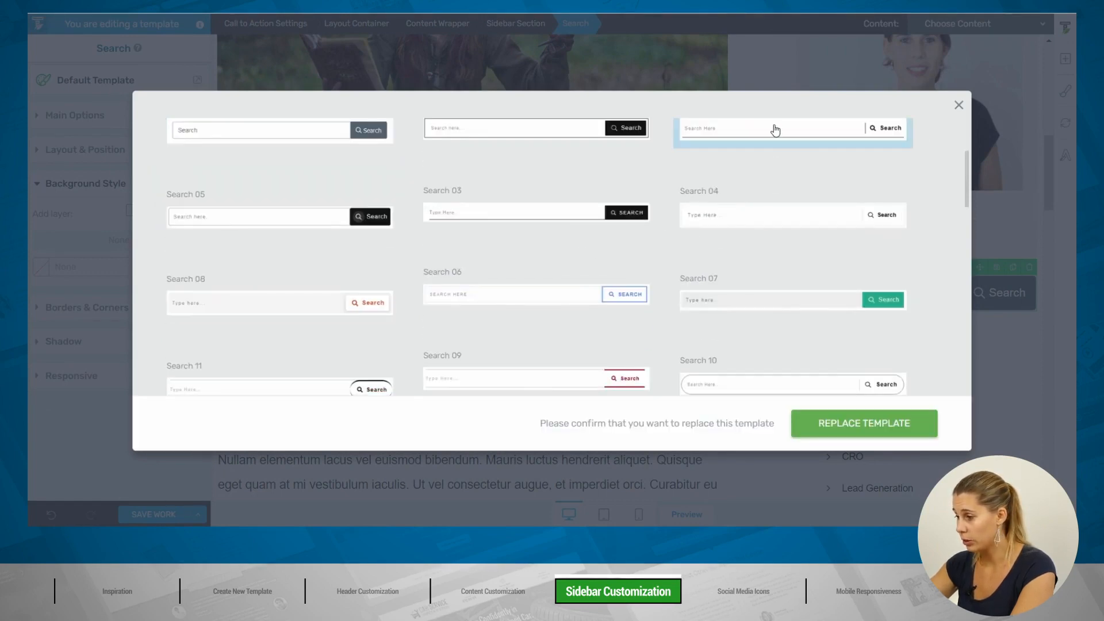
pyautogui.click(856, 424)
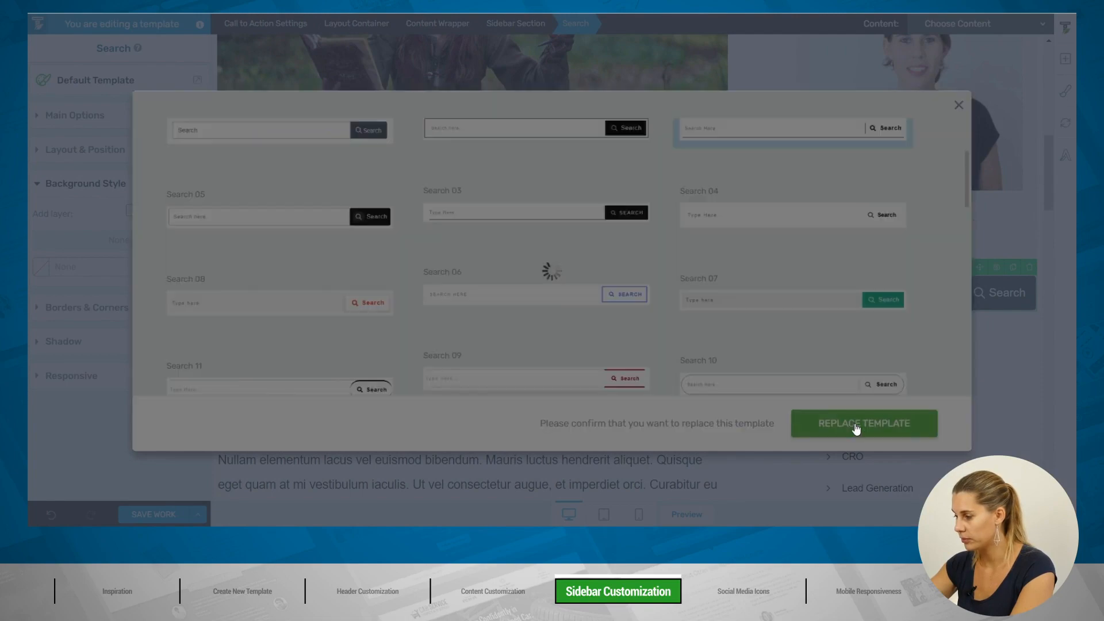
pyautogui.scroll(-3, 868, 247)
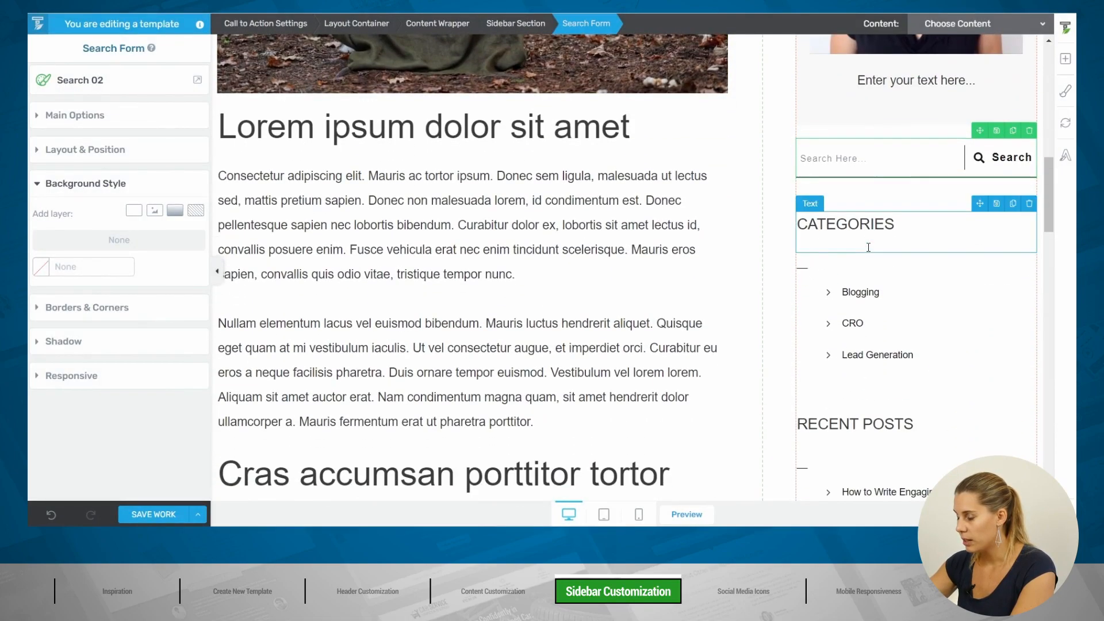
# Step: Compare against the Guides and Agency lists in neilpatel.com's sidebar, then return to the Thrive editor
pyautogui.click(580, 6)
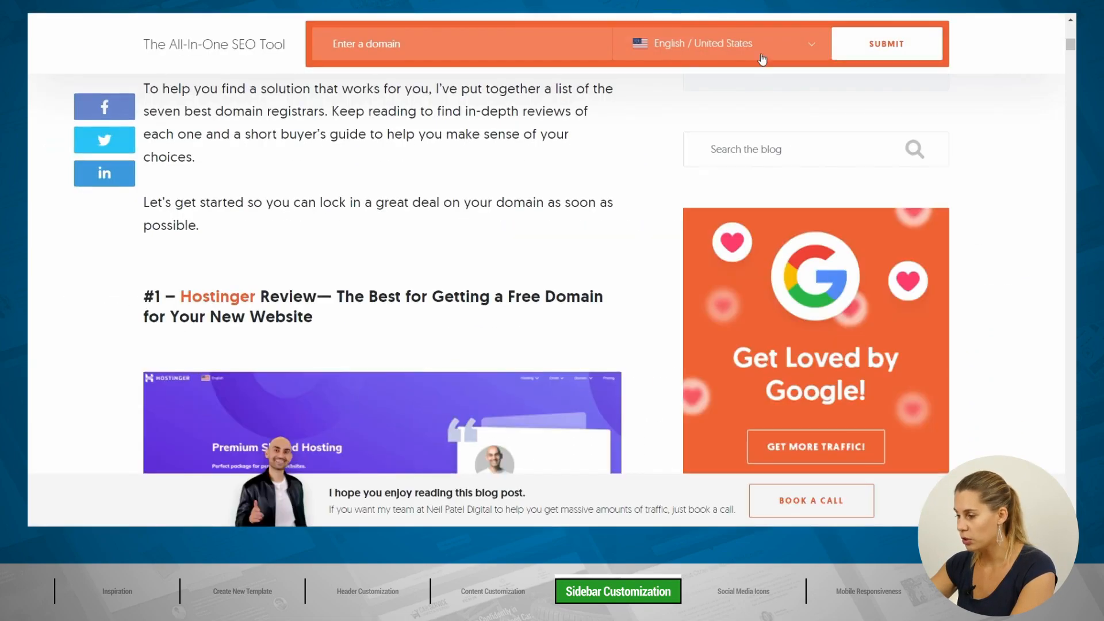
pyautogui.scroll(-7, 883, 224)
pyautogui.scroll(1, 878, 218)
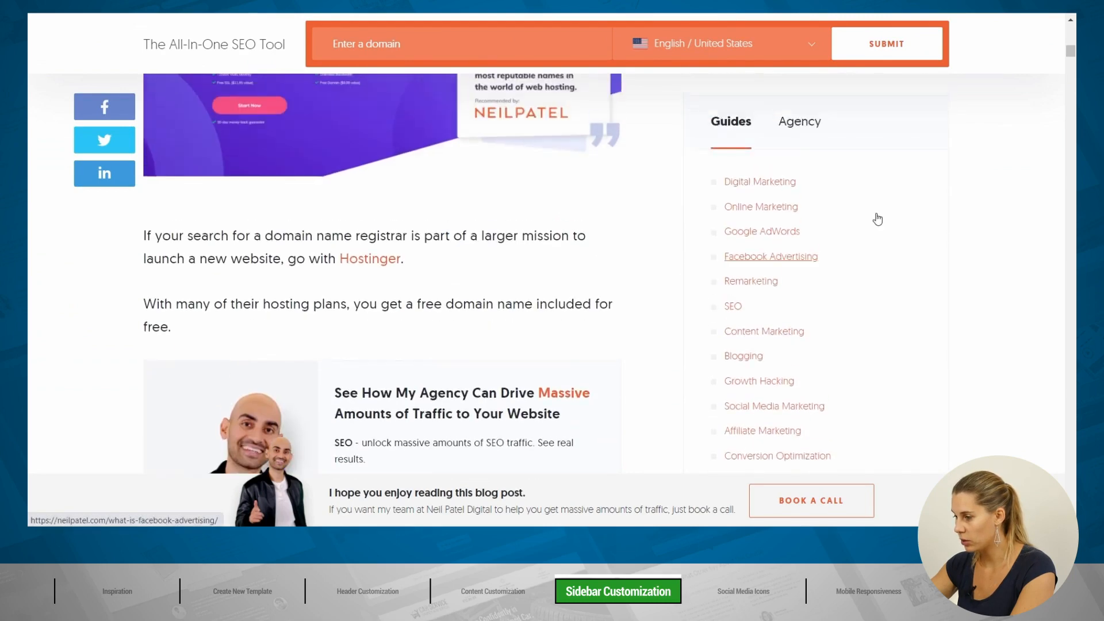
pyautogui.click(802, 156)
pyautogui.click(742, 154)
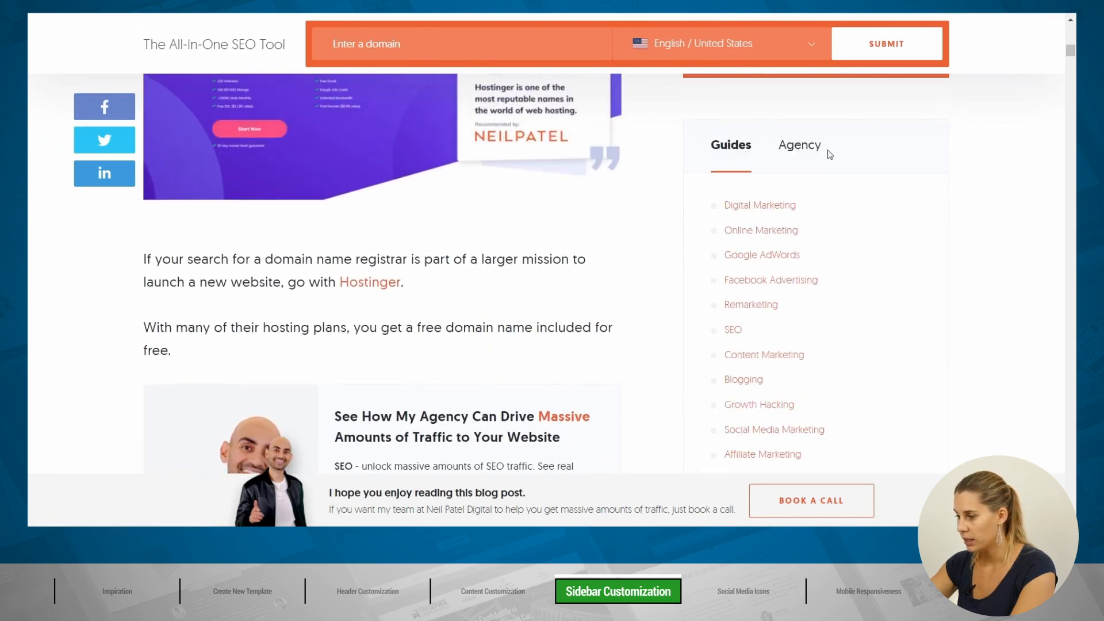
pyautogui.click(808, 151)
pyautogui.click(731, 150)
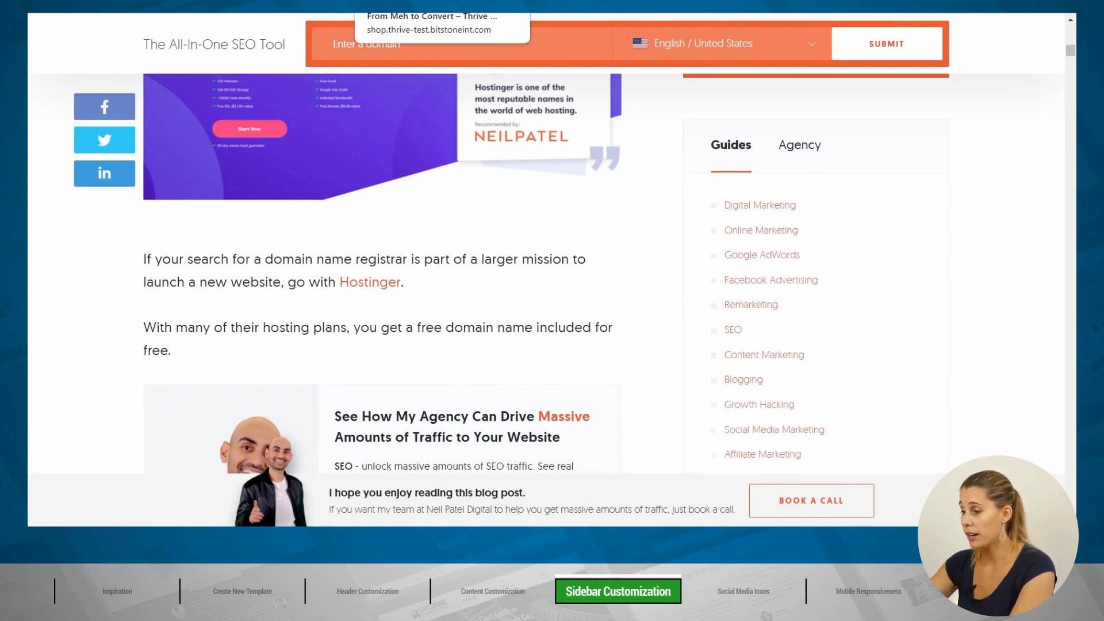
pyautogui.click(402, 5)
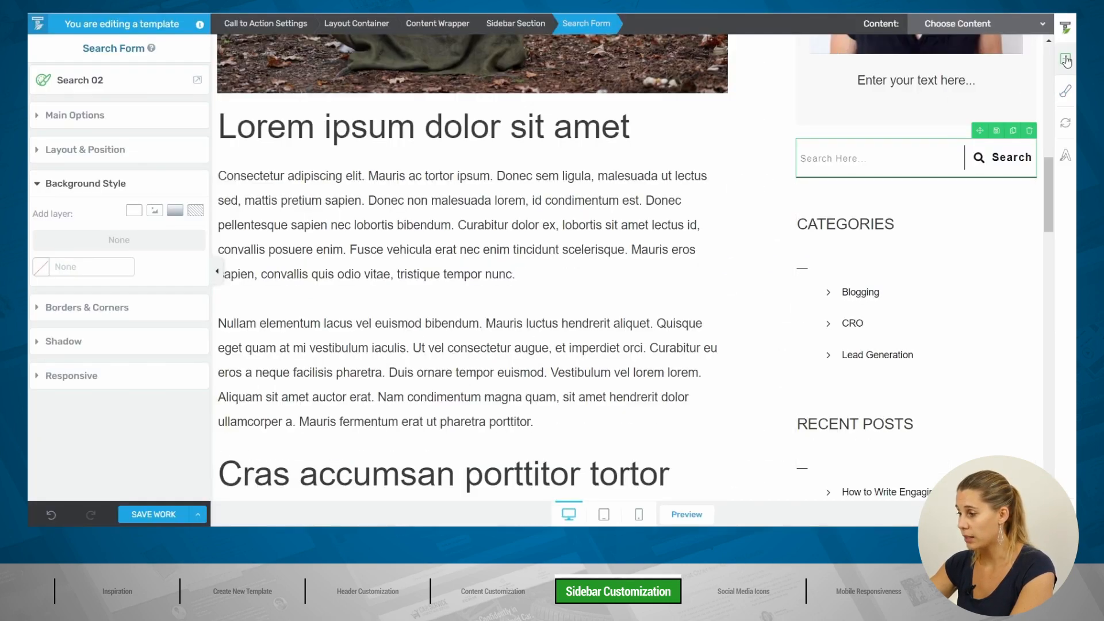
# Step: Add a Tabs element using Tabs Template 06 below the sidebar search form
pyautogui.click(1065, 61)
pyautogui.write('tab')
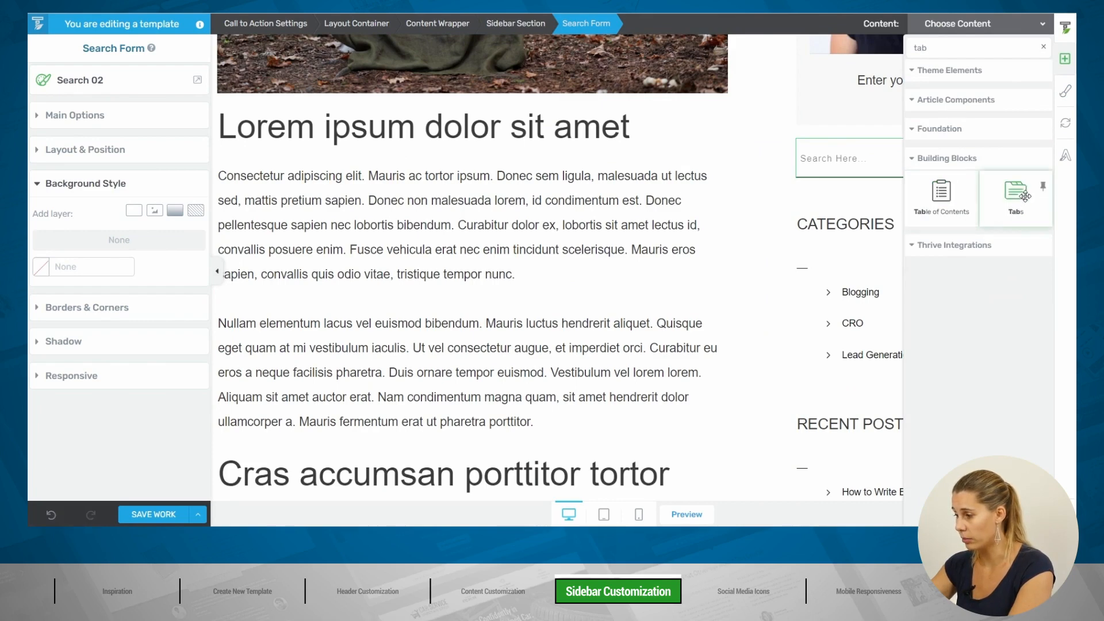
pyautogui.moveTo(1020, 195); pyautogui.dragTo(856, 224)
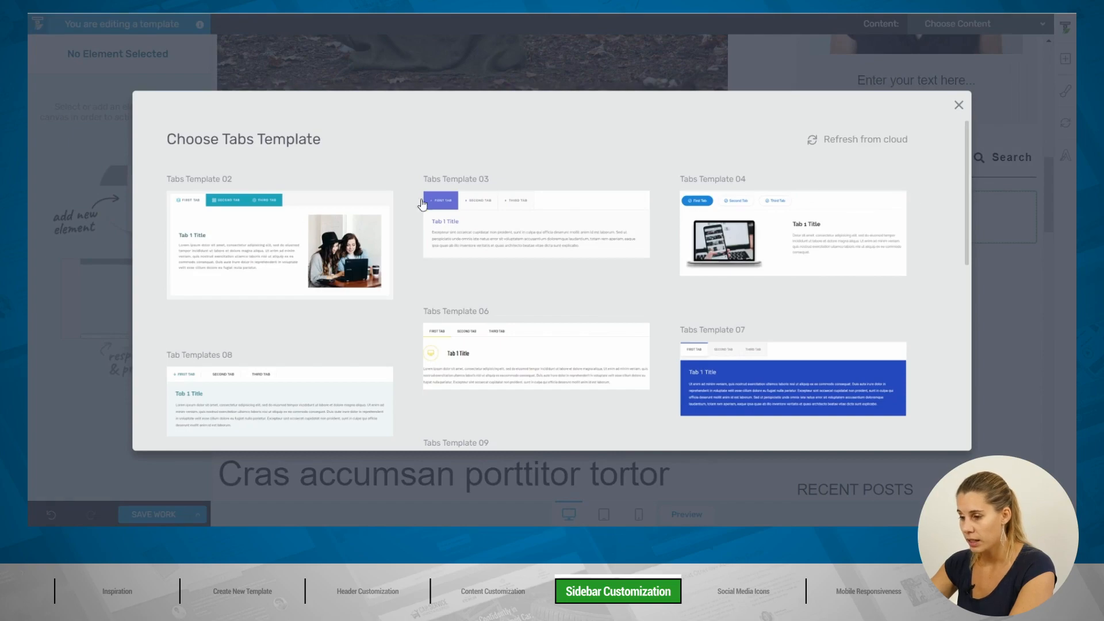
pyautogui.scroll(-1, 527, 206)
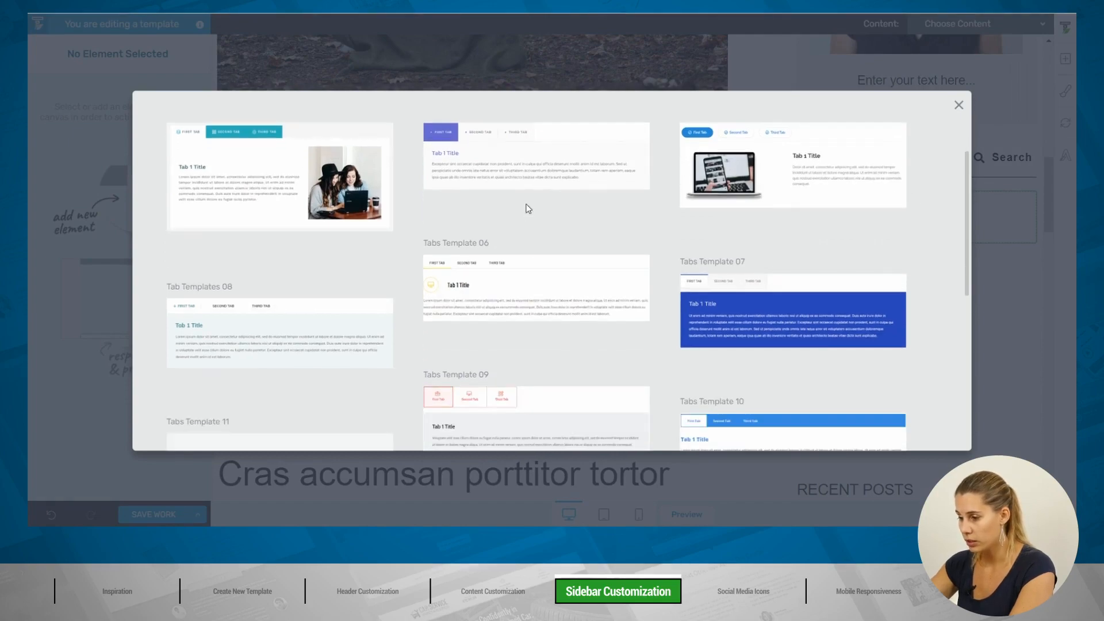
pyautogui.click(516, 281)
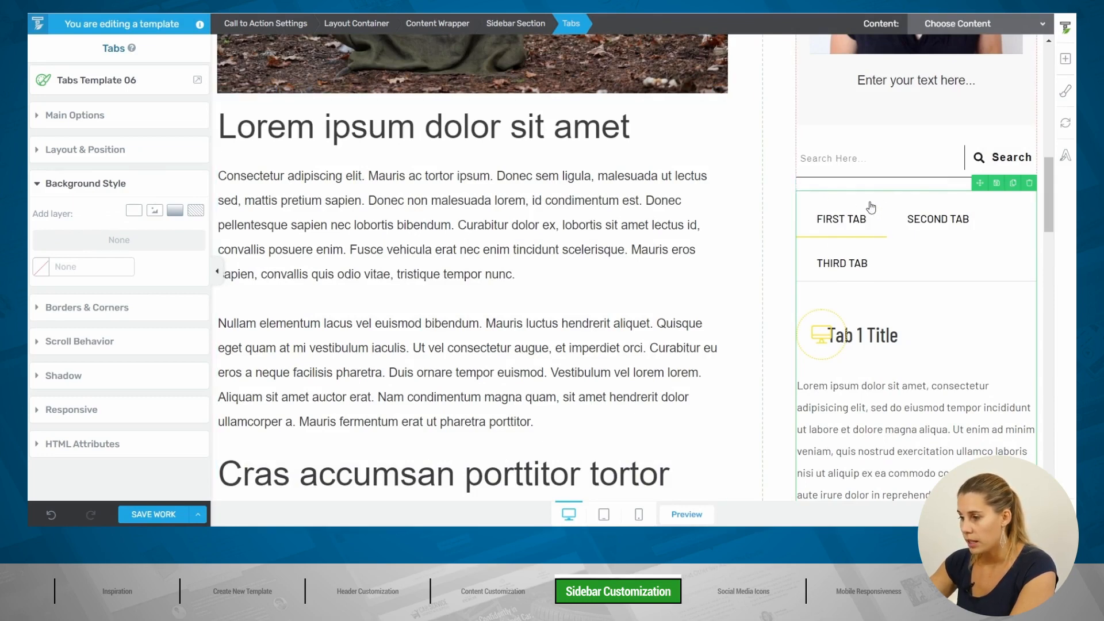
# Step: Set the tabs' accent colour to Electric Violet #612eff
pyautogui.click(94, 122)
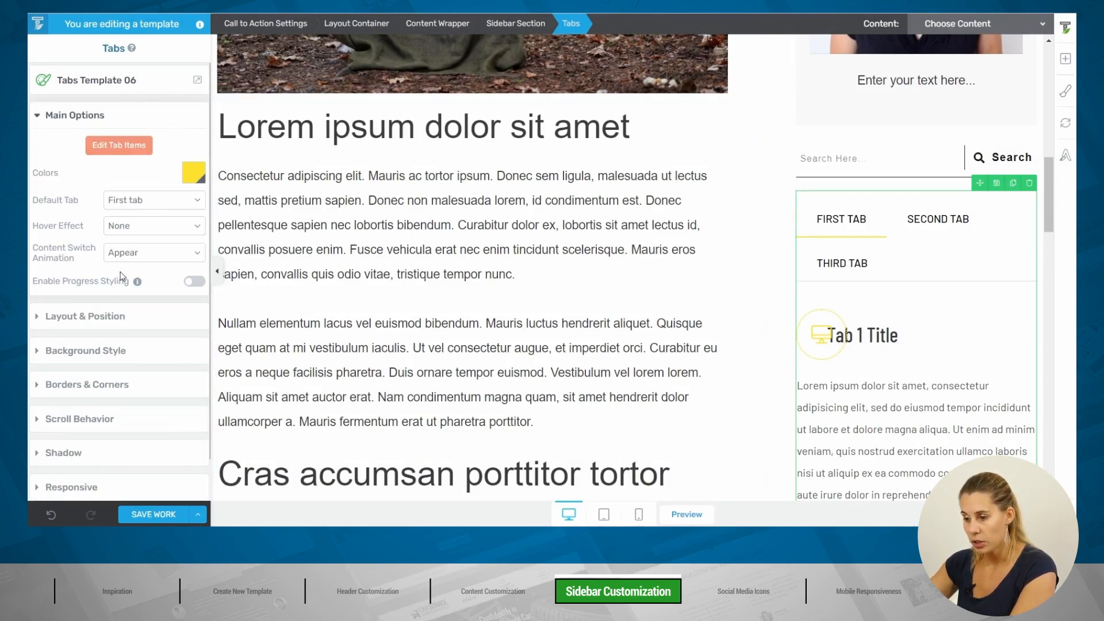
pyautogui.click(193, 174)
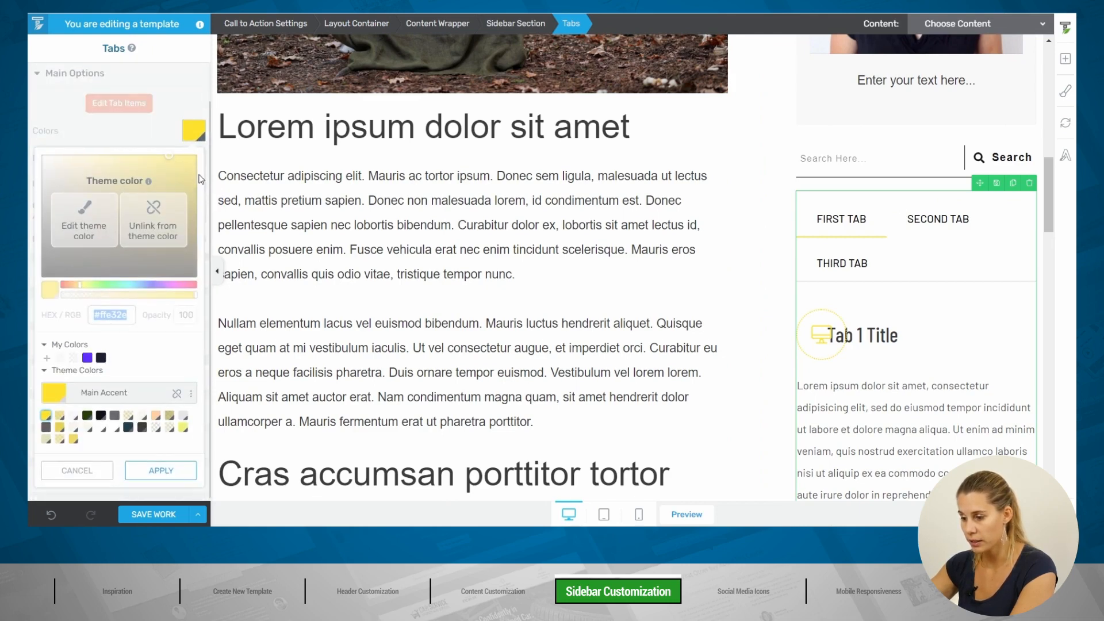
pyautogui.click(87, 357)
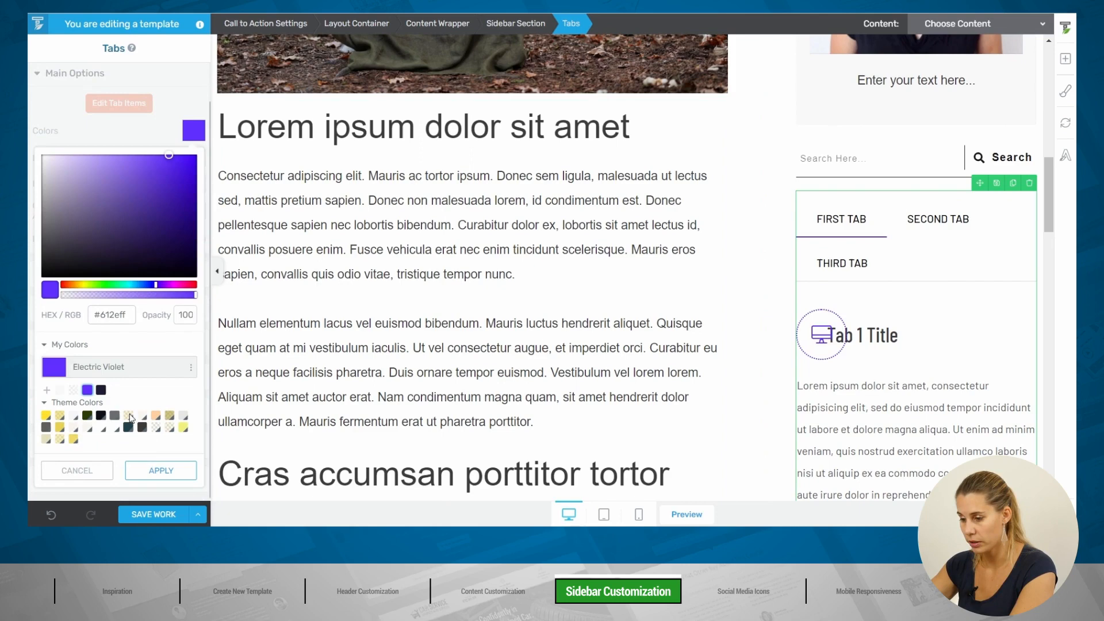
pyautogui.click(151, 472)
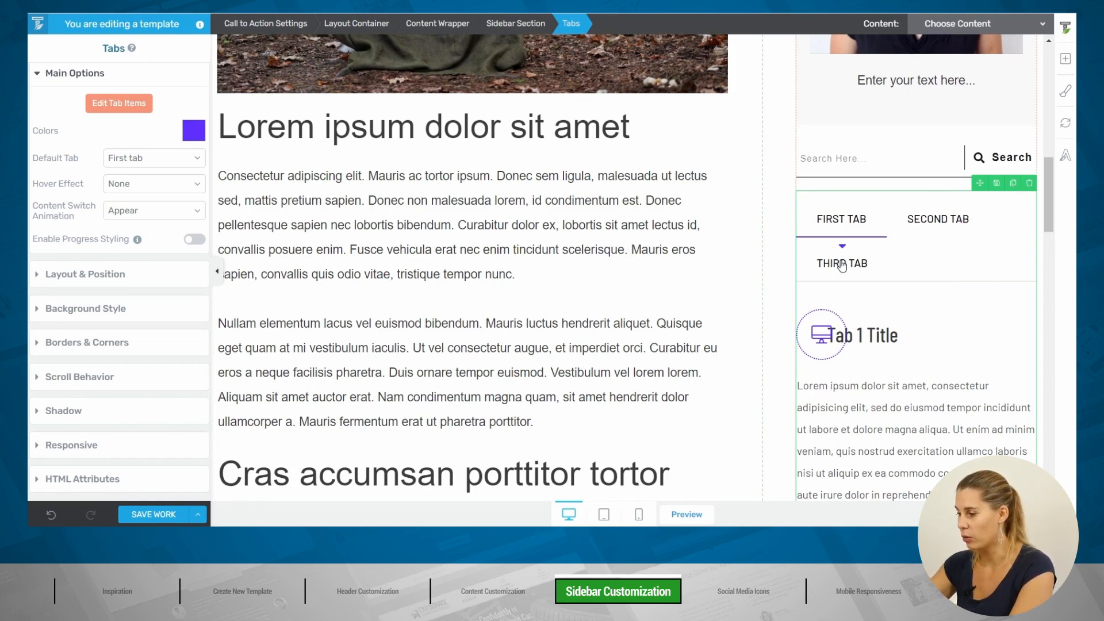
# Step: Delete the third tab so the sidebar tabs element keeps only two tabs
pyautogui.click(123, 104)
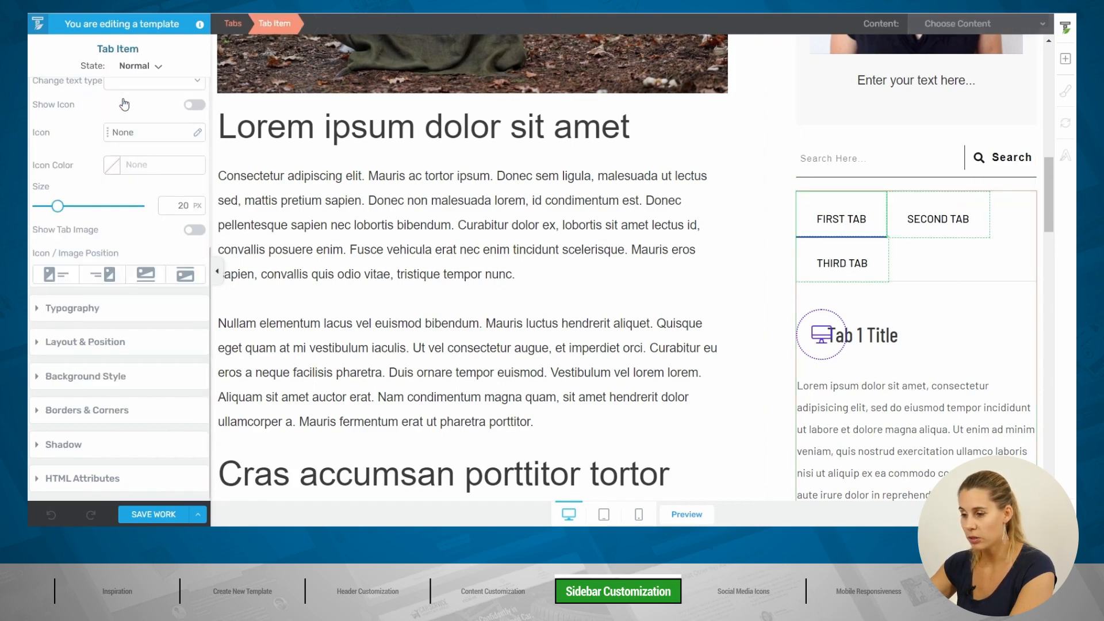
pyautogui.click(872, 254)
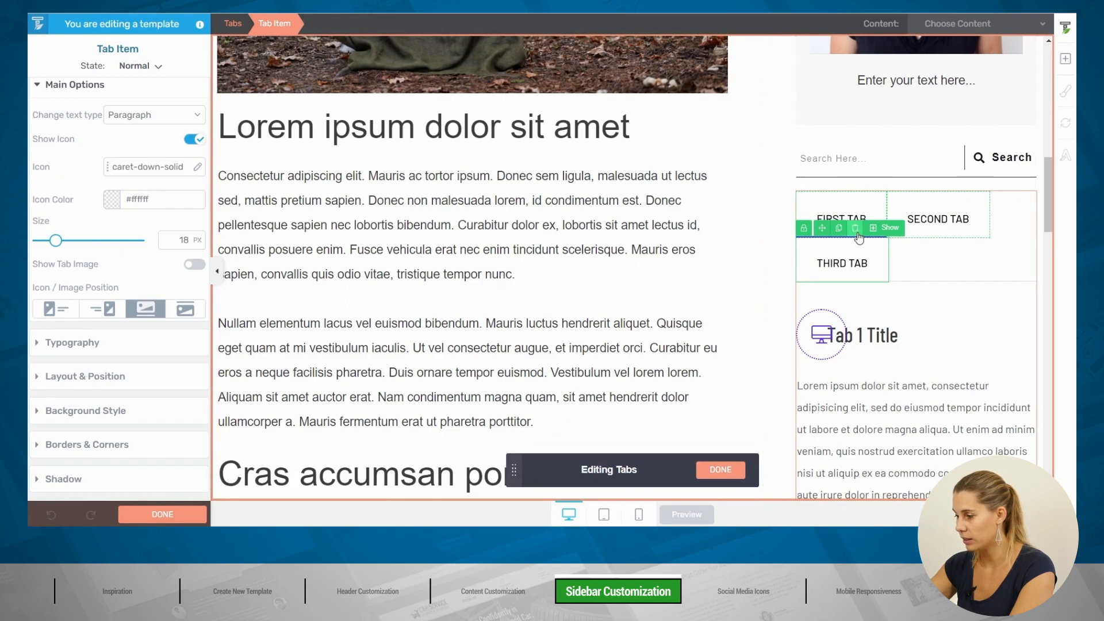
pyautogui.click(856, 230)
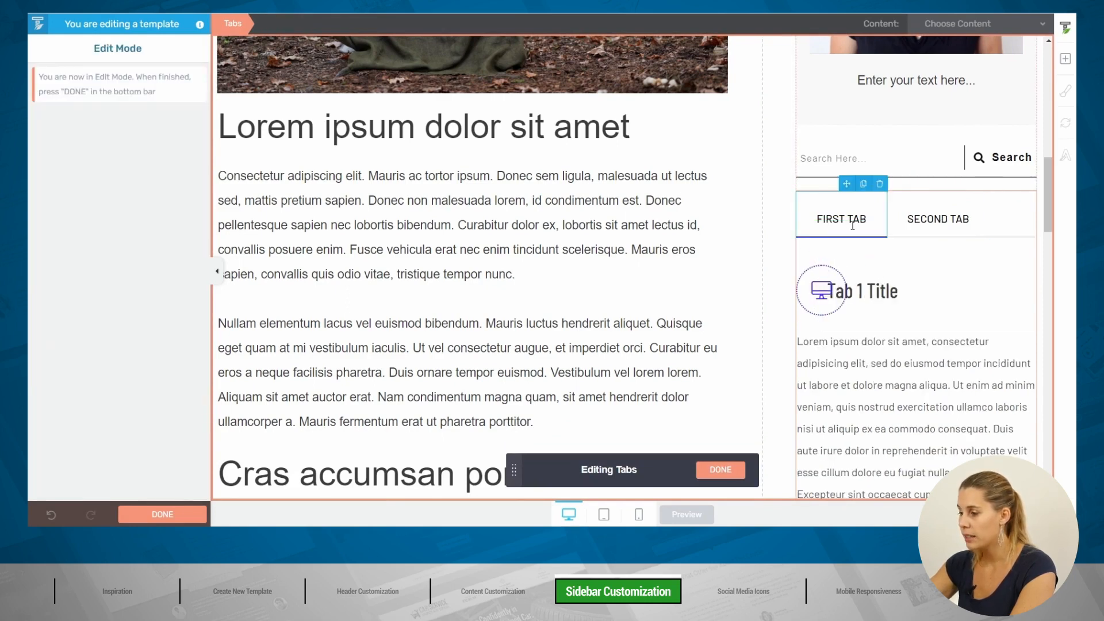
# Step: Remove the Tab 1 Title block and placeholder text from the first tab
pyautogui.click(876, 268)
pyautogui.click(347, 24)
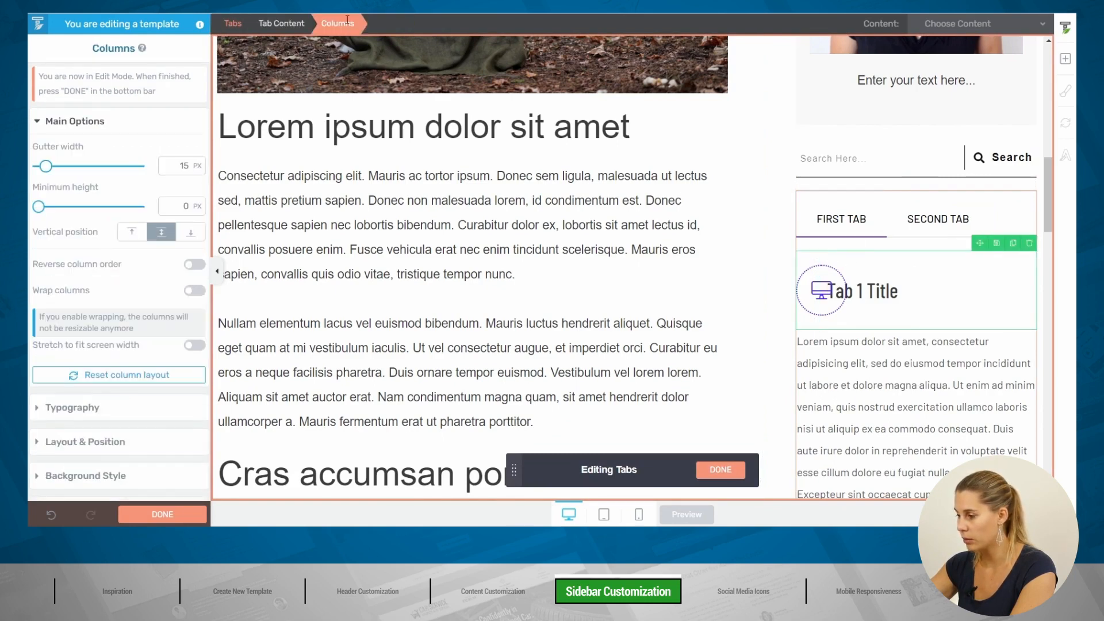
pyautogui.click(1030, 244)
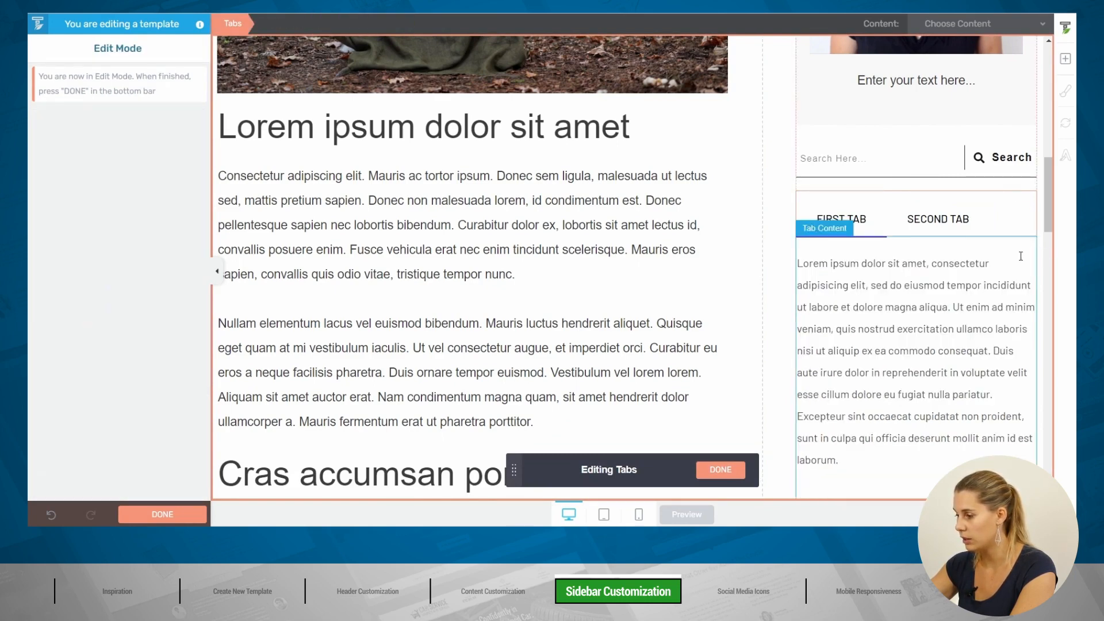
pyautogui.click(1029, 245)
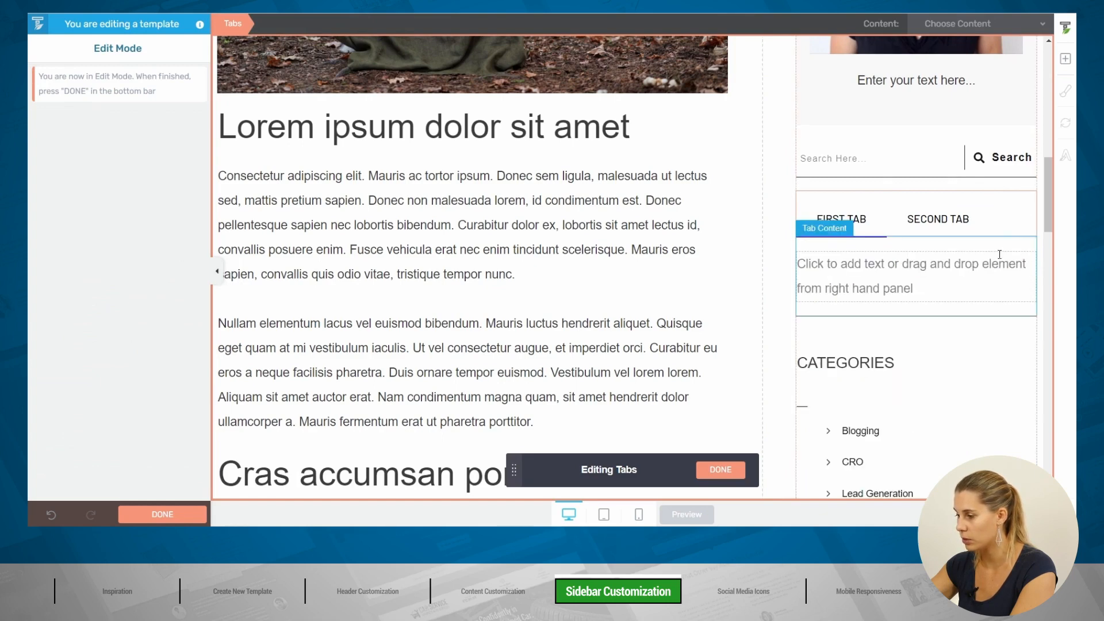
pyautogui.click(1066, 61)
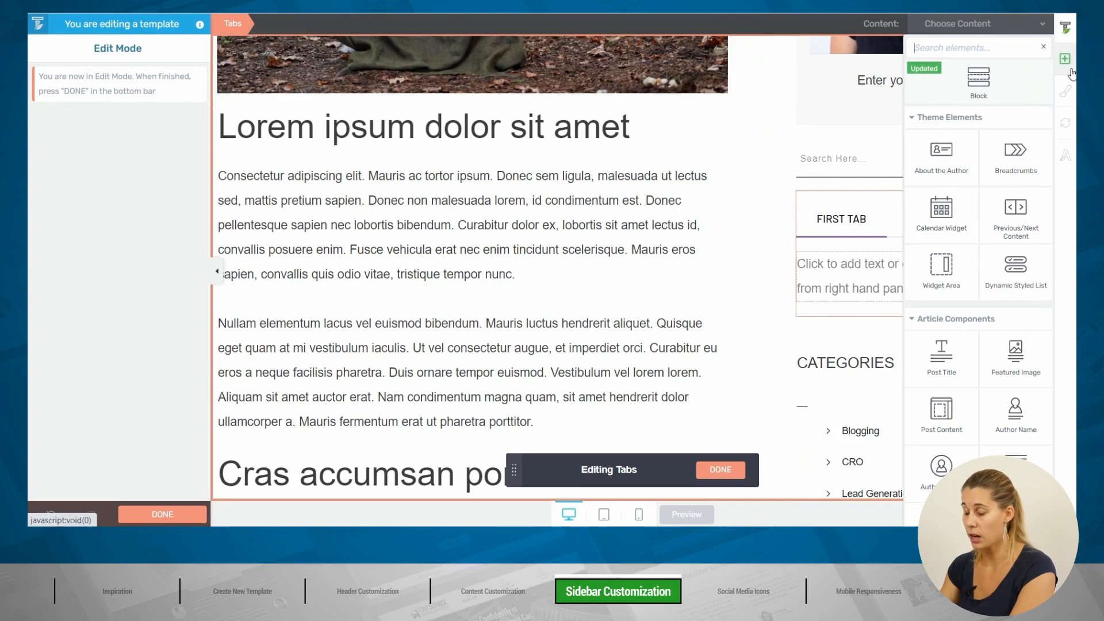
# Step: Add a Post List element into the first tab using the Narrow 02 template
pyautogui.write('p')
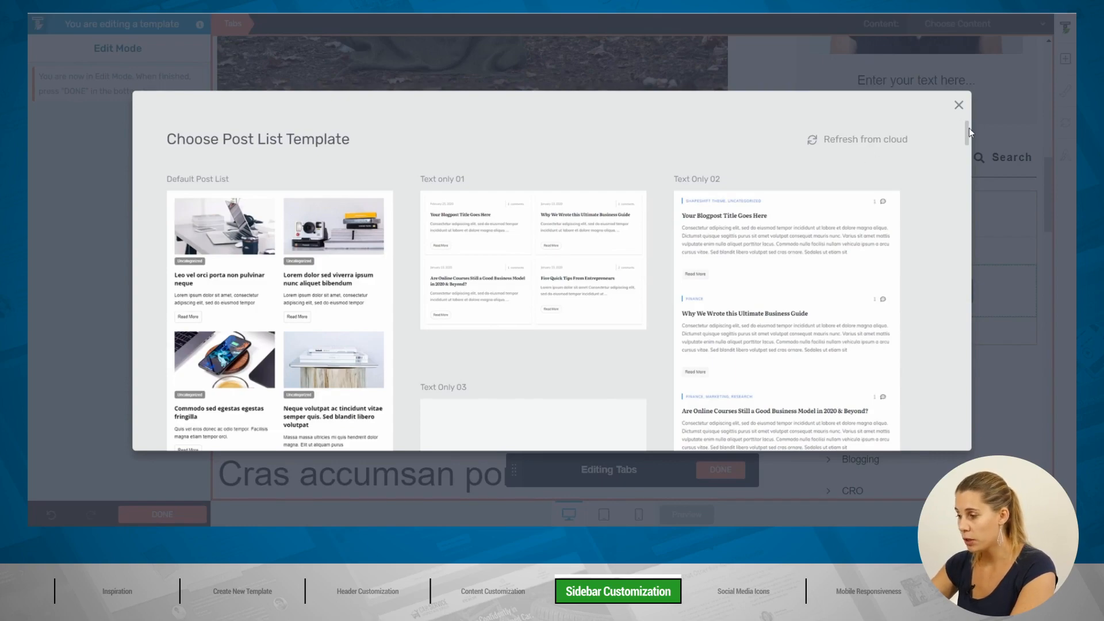
pyautogui.moveTo(968, 127); pyautogui.dragTo(987, 376)
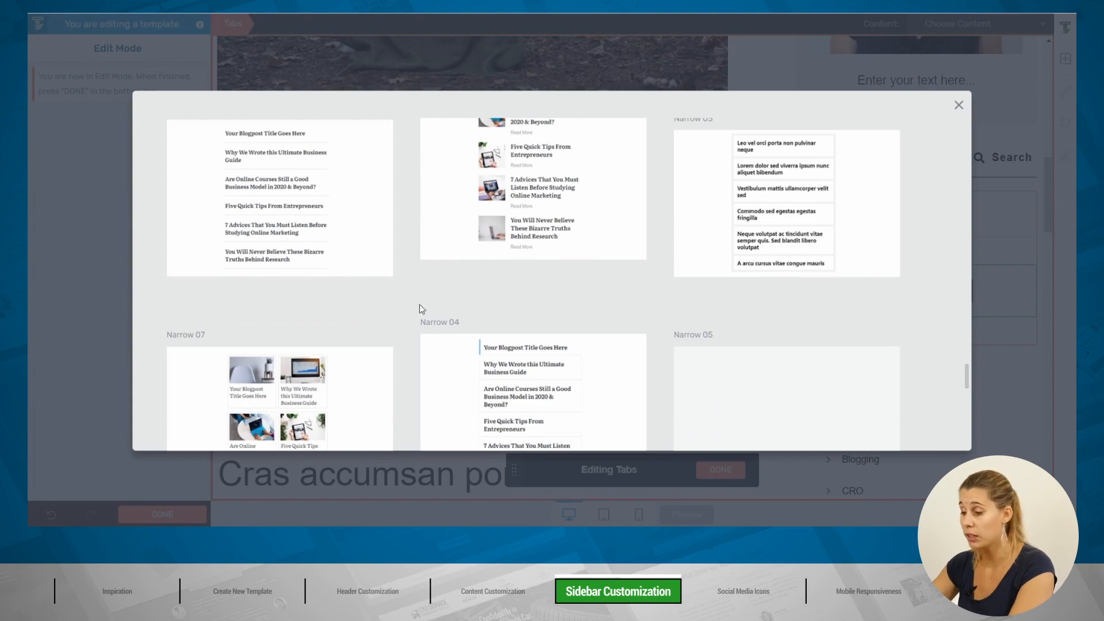
pyautogui.scroll(-1, 493, 279)
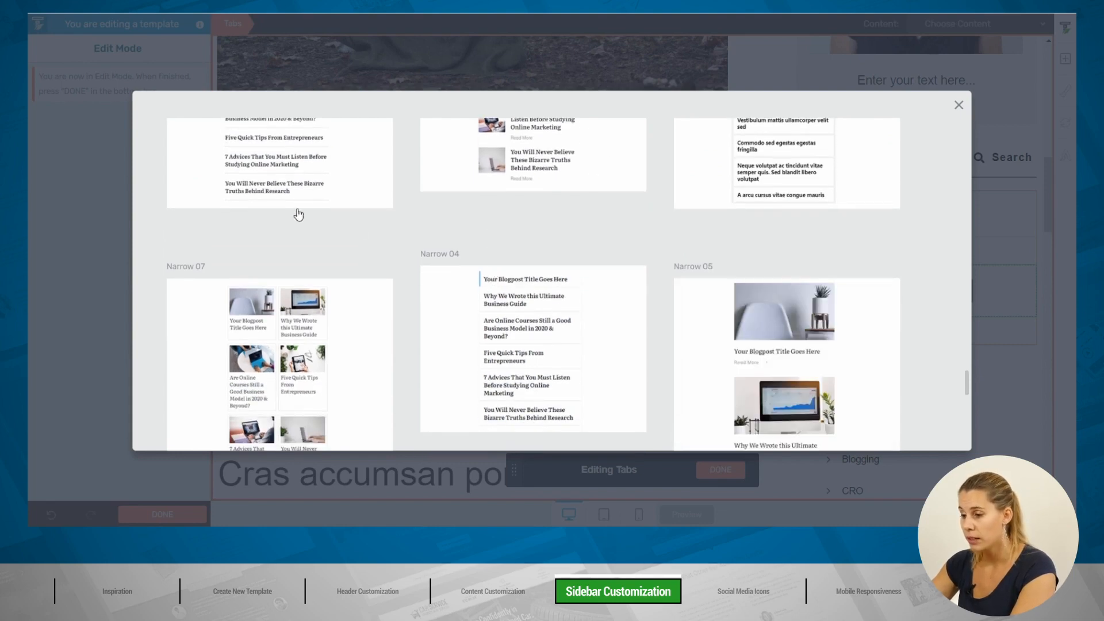
pyautogui.scroll(2, 314, 199)
pyautogui.click(245, 233)
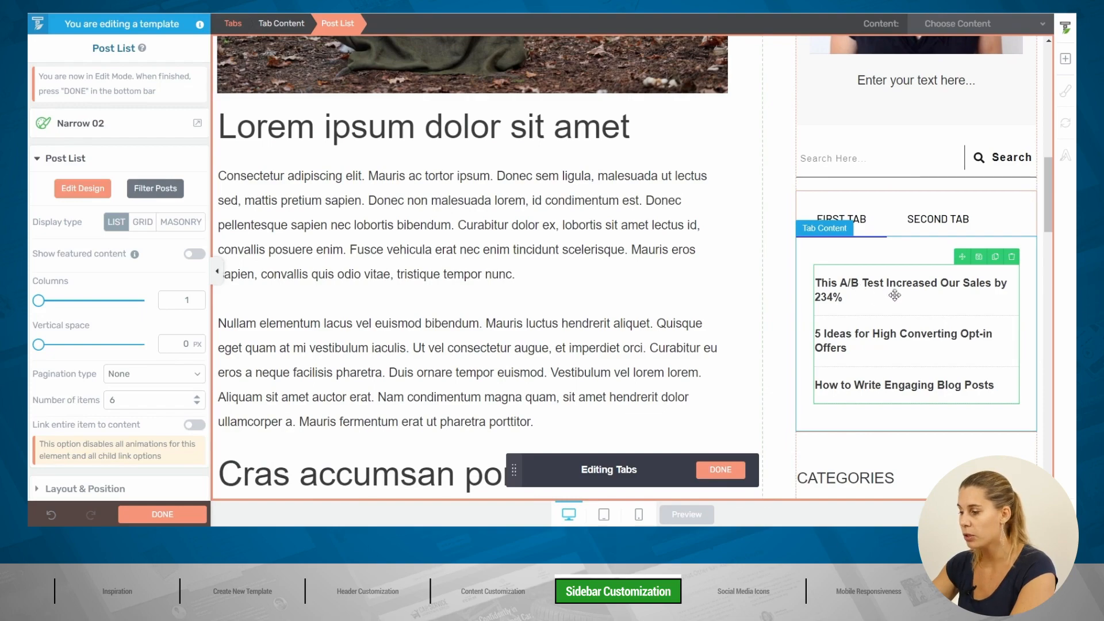
# Step: Filter the first tab's post list by the Blogging category so it shows four posts
pyautogui.click(150, 191)
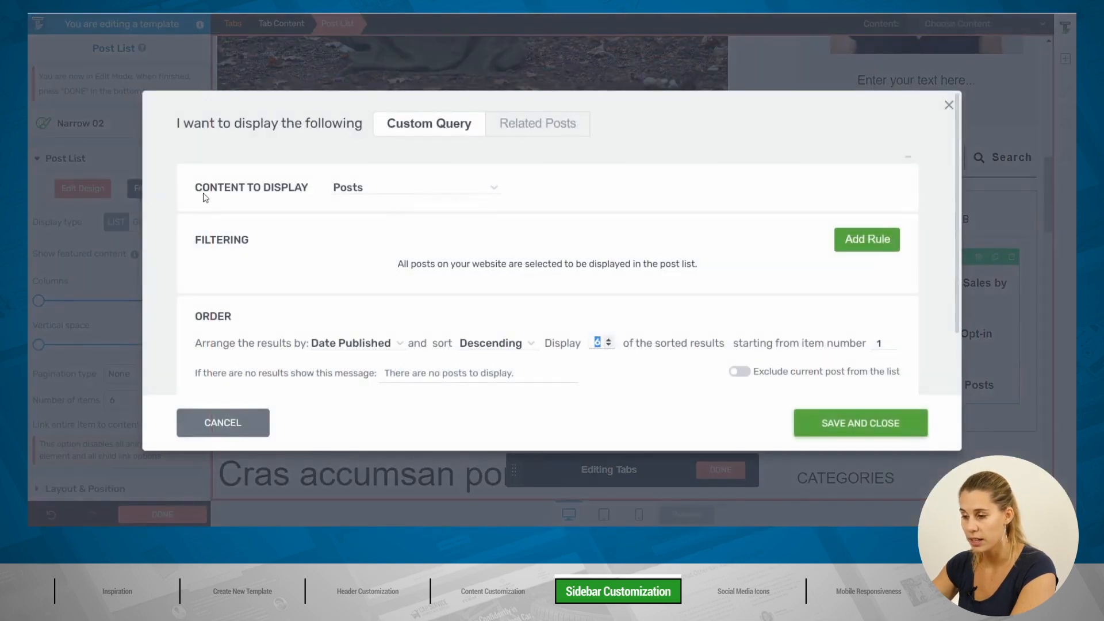
pyautogui.click(857, 244)
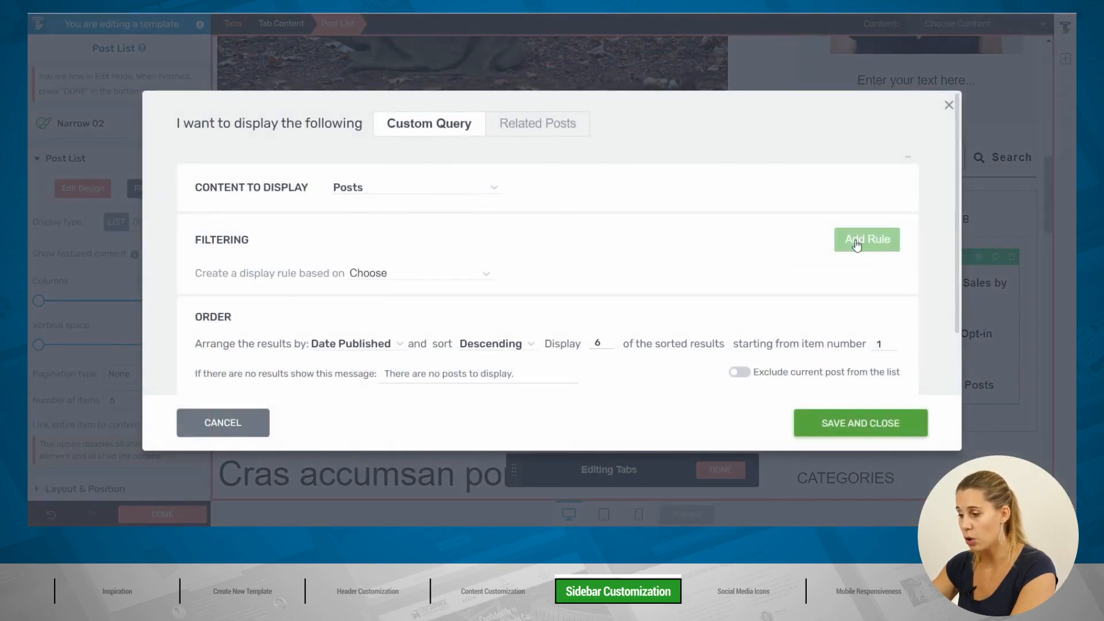
pyautogui.click(419, 274)
pyautogui.click(407, 299)
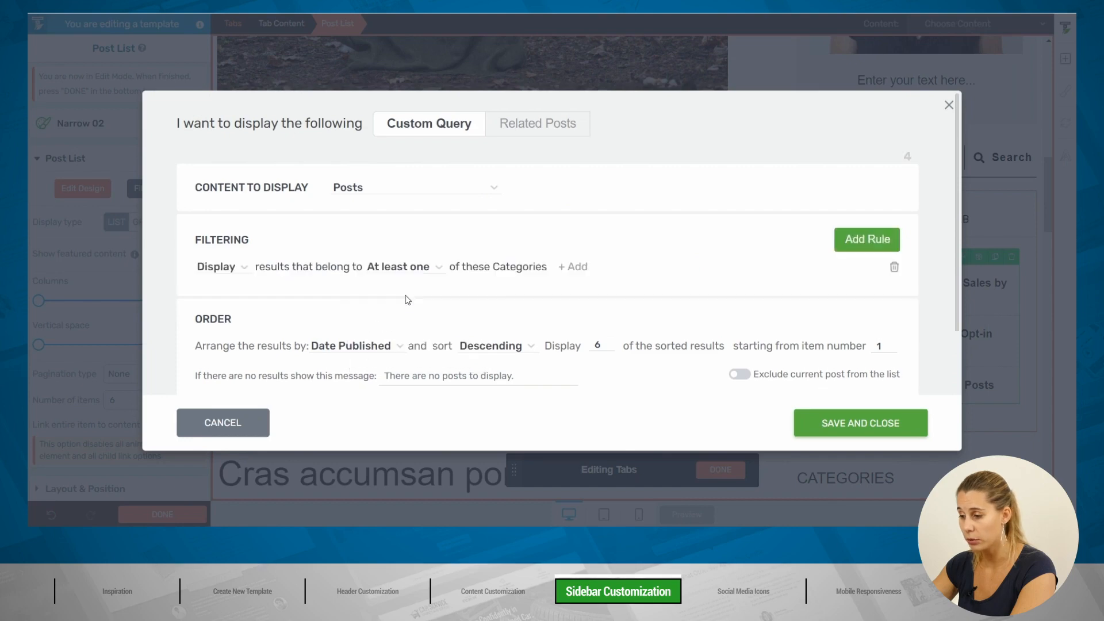
pyautogui.click(577, 268)
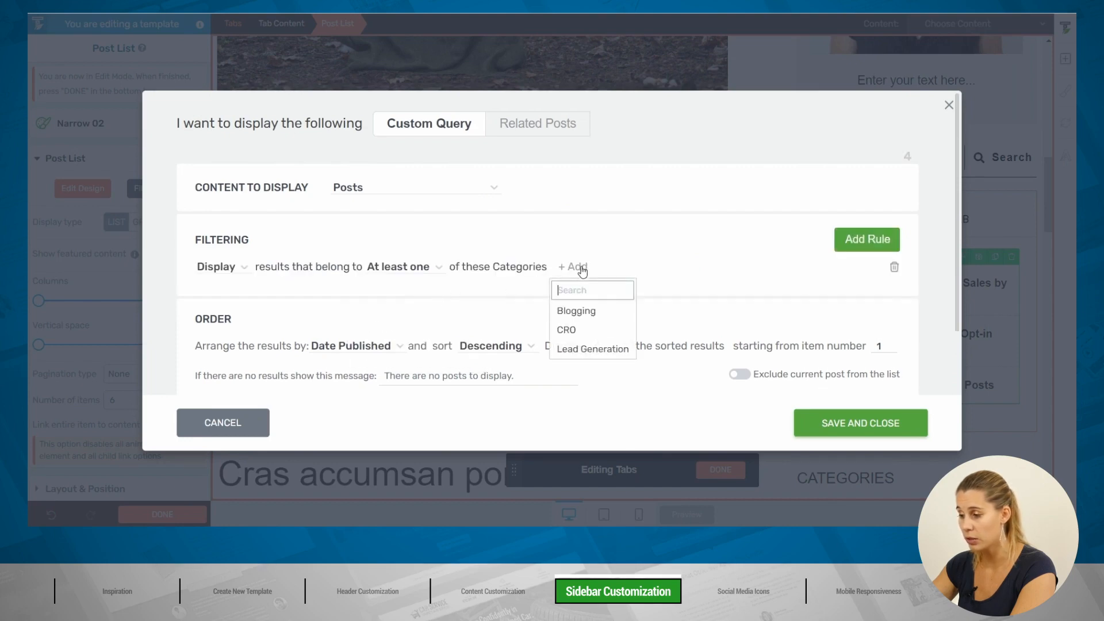
pyautogui.click(590, 311)
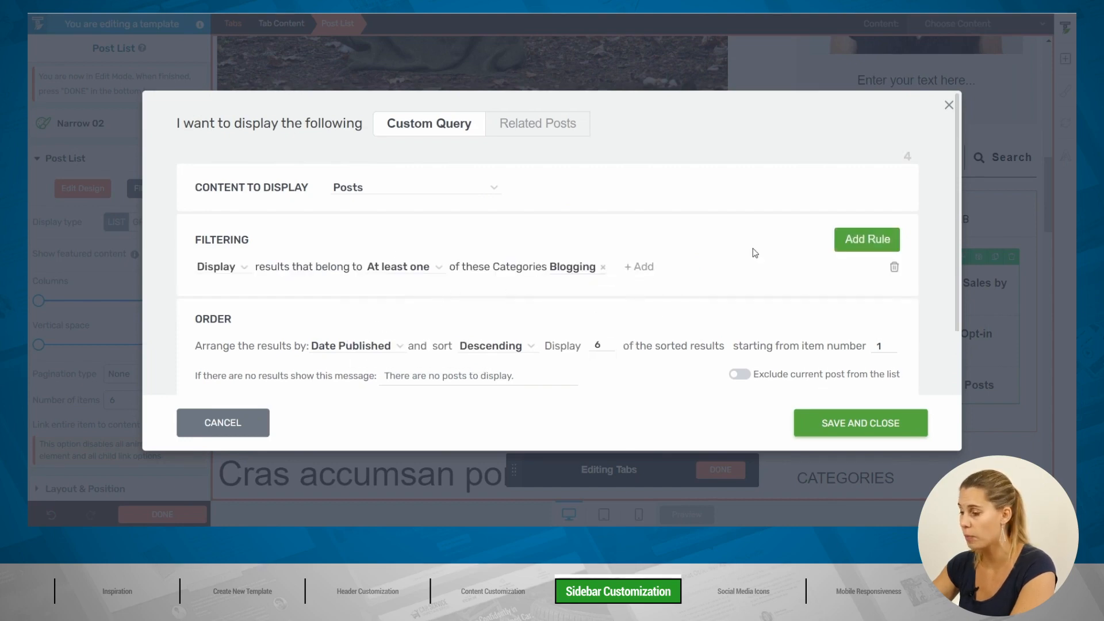
pyautogui.click(869, 426)
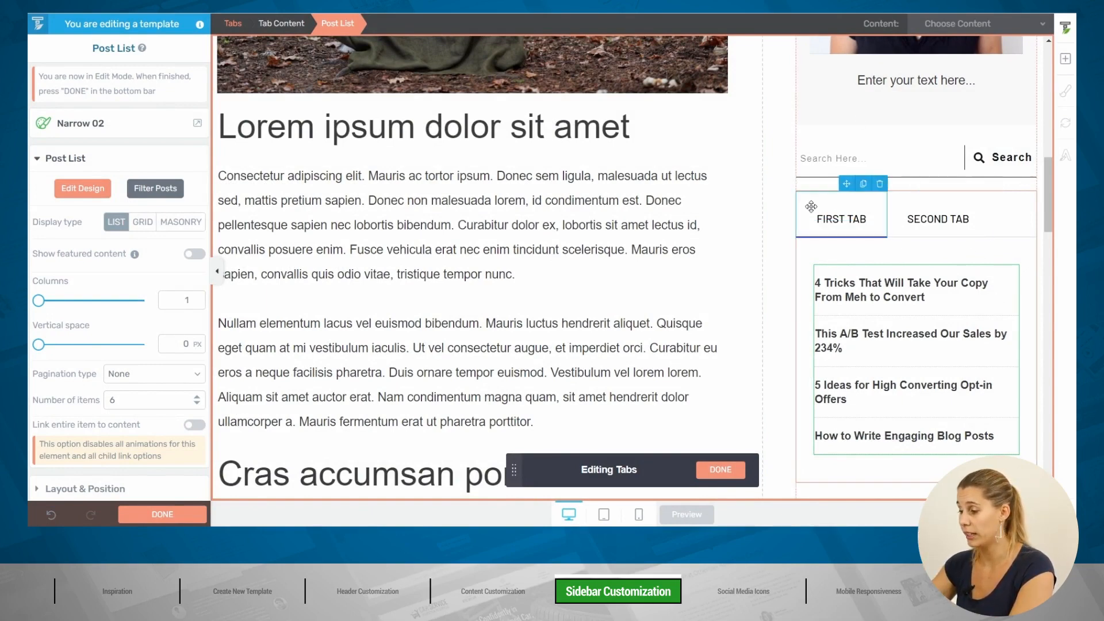
# Step: Label the tabs BLOGGING and CRO and clear the CRO tab's placeholder content
pyautogui.click(839, 219)
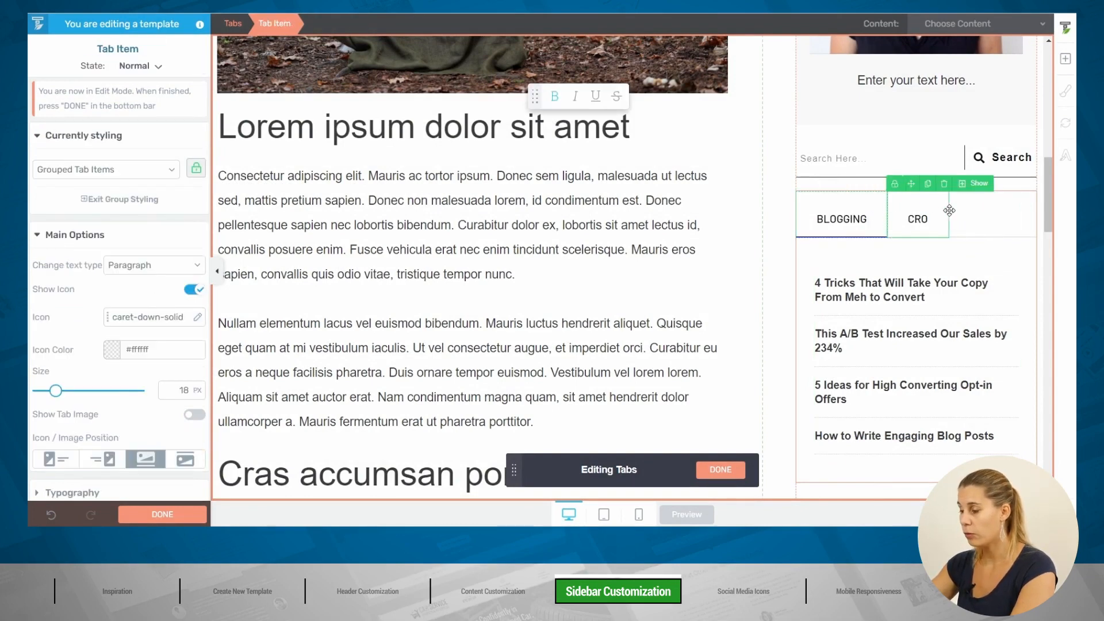
pyautogui.click(943, 210)
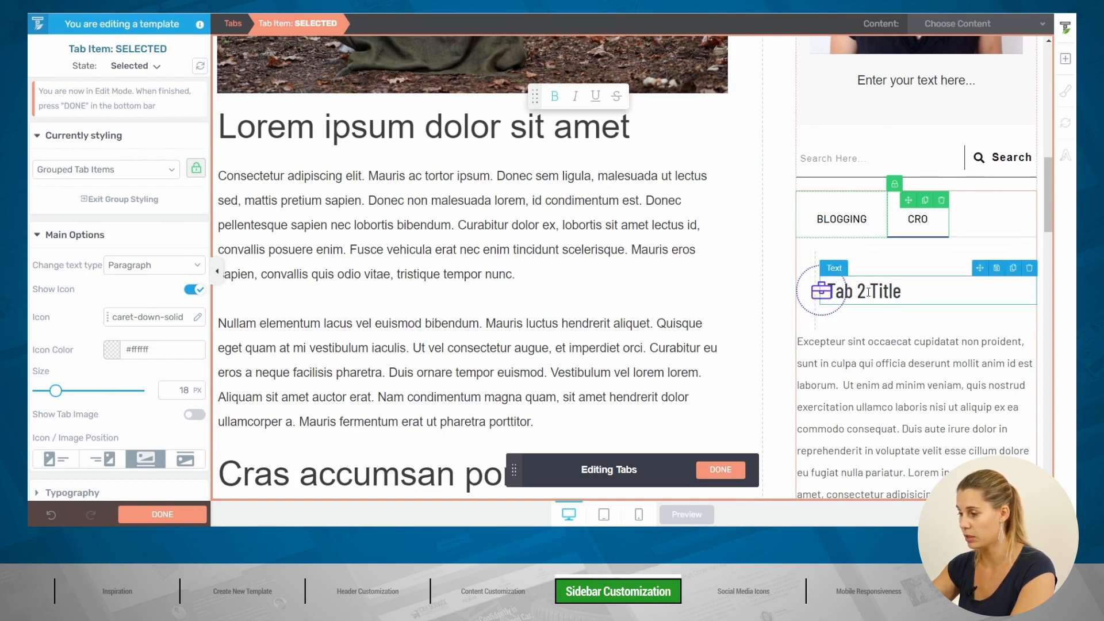
pyautogui.click(933, 262)
pyautogui.click(1029, 243)
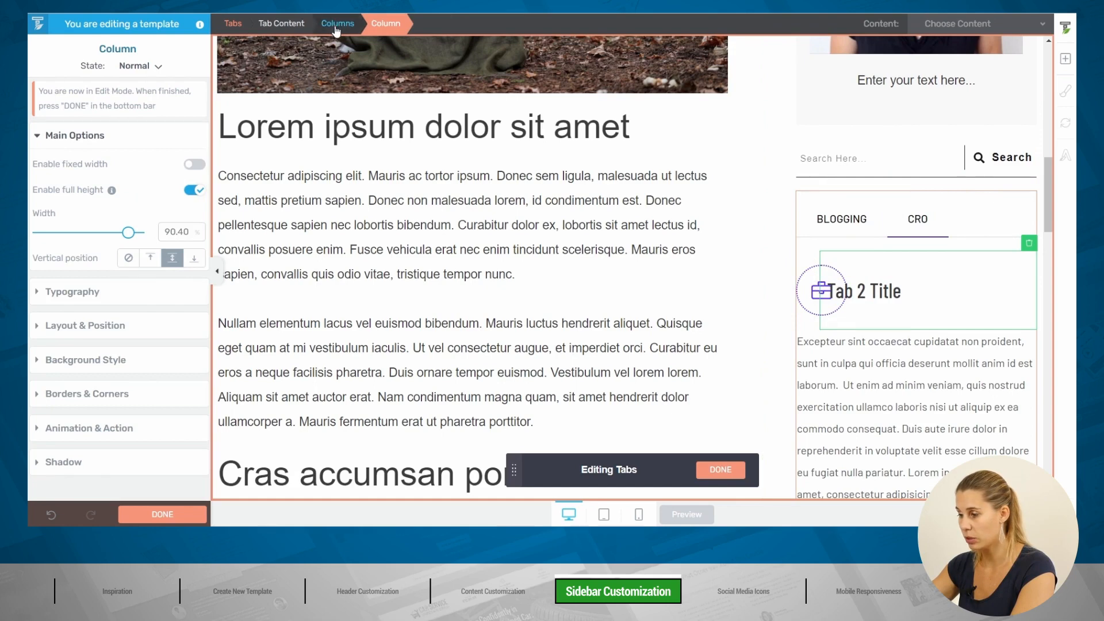
pyautogui.click(1030, 245)
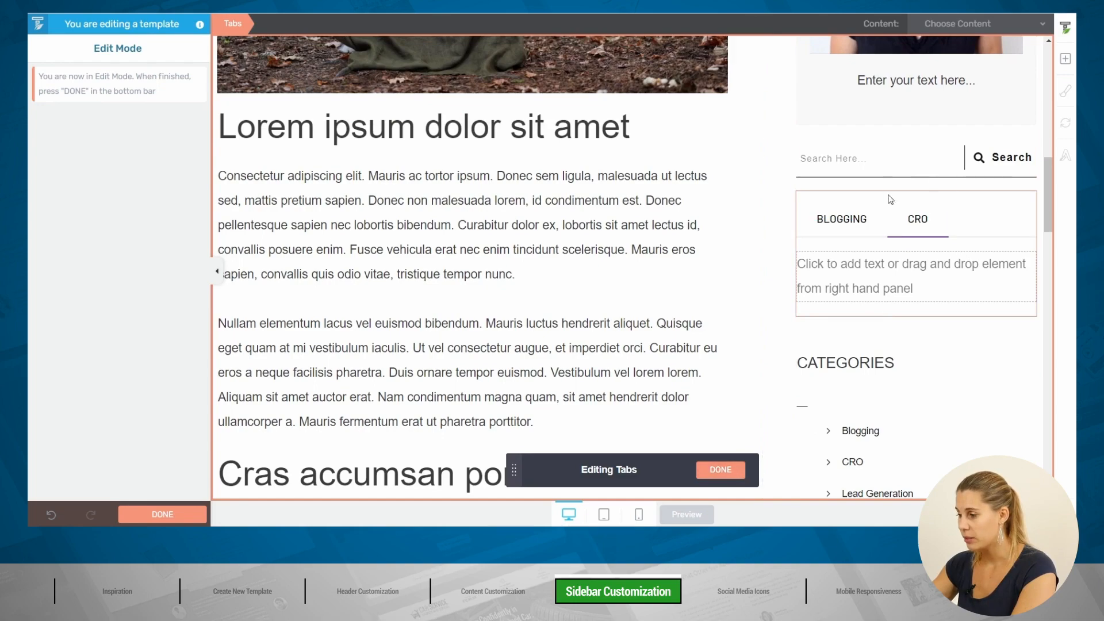
# Step: Finish editing the tab items and return to the Tabs element options
pyautogui.click(720, 470)
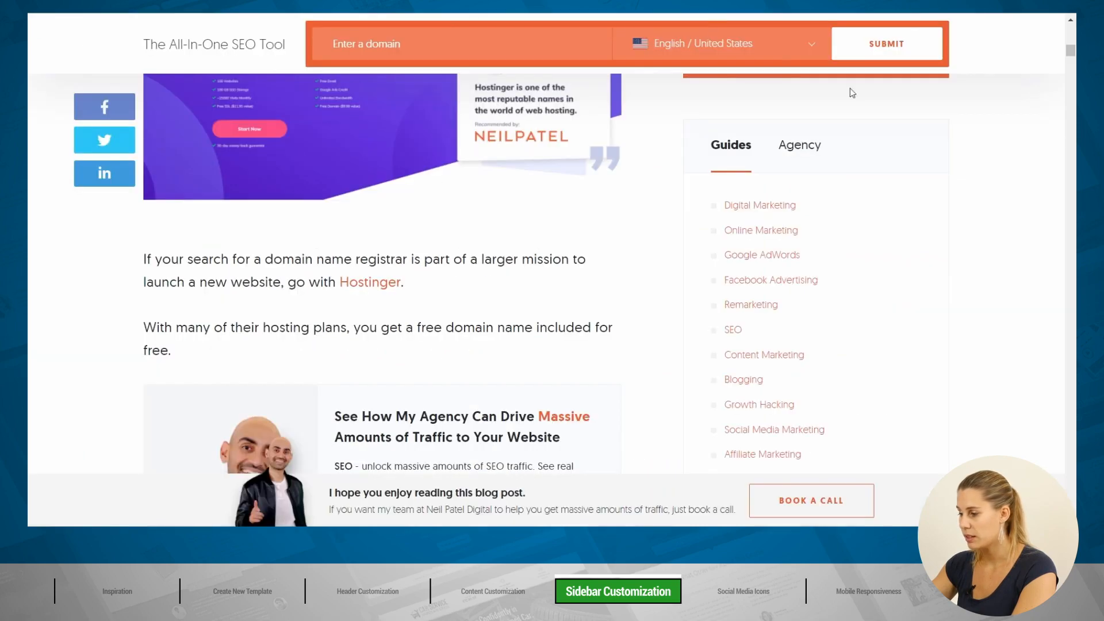
pyautogui.scroll(-10, 893, 232)
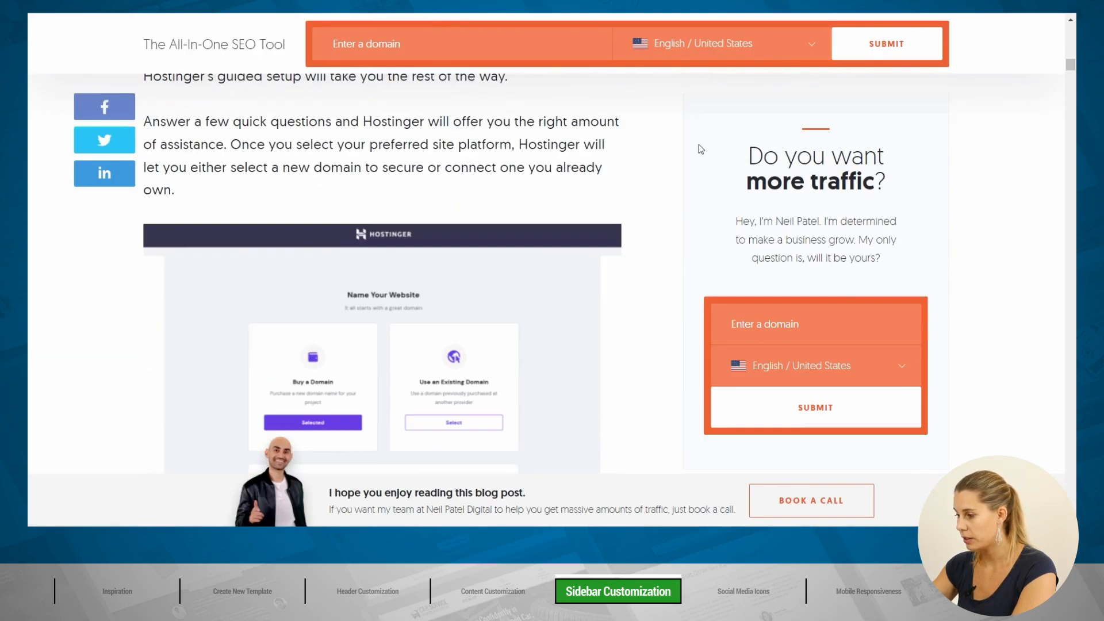
pyautogui.scroll(-5, 845, 215)
pyautogui.scroll(5, 845, 214)
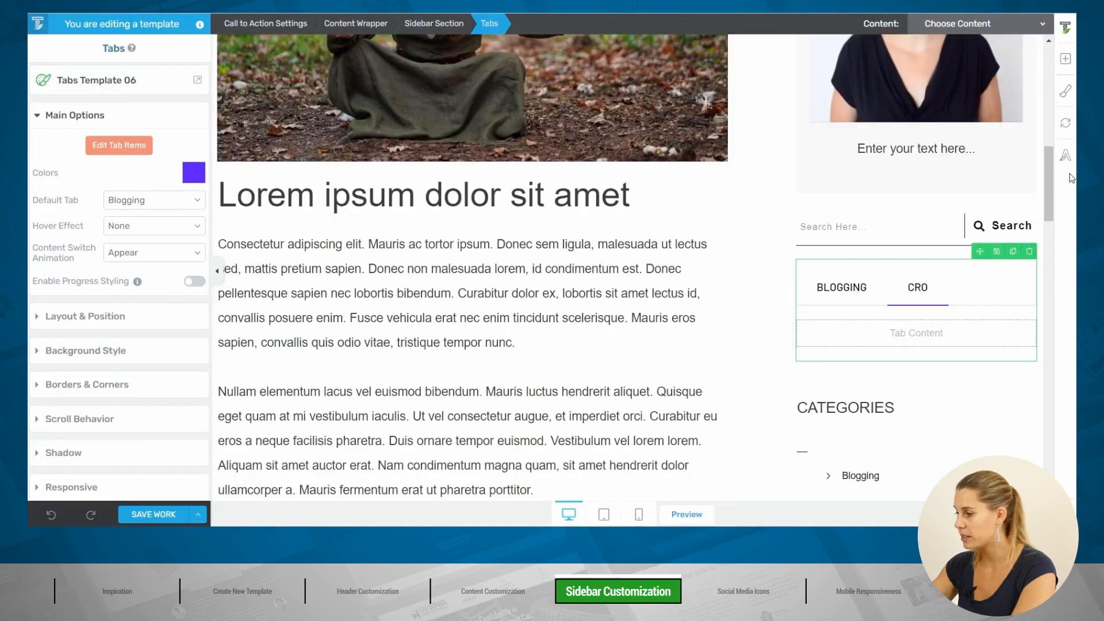
# Step: Move the second sign-up content box to sit directly below the tabs
pyautogui.moveTo(1052, 178); pyautogui.dragTo(1057, 90)
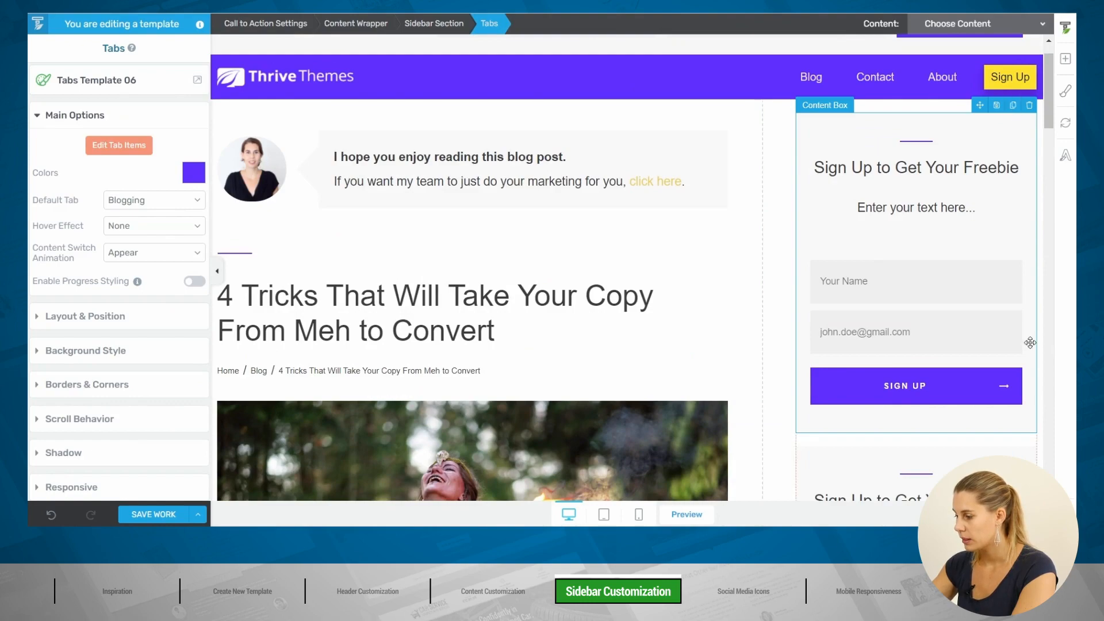
pyautogui.scroll(-4, 985, 230)
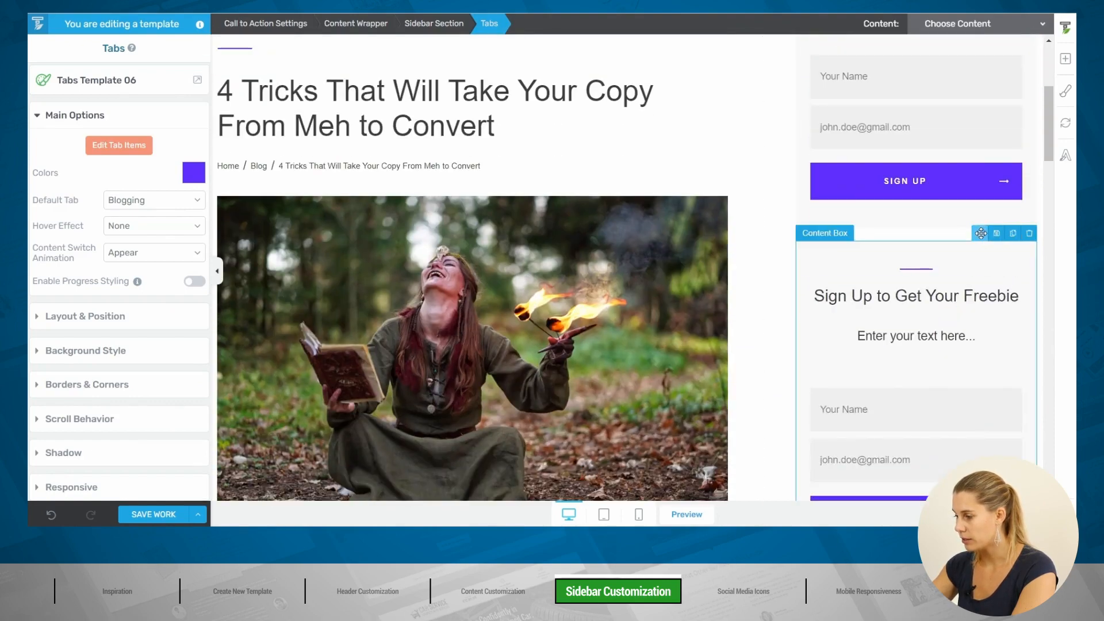
pyautogui.moveTo(983, 231); pyautogui.dragTo(927, 342)
pyautogui.scroll(-3, 927, 342)
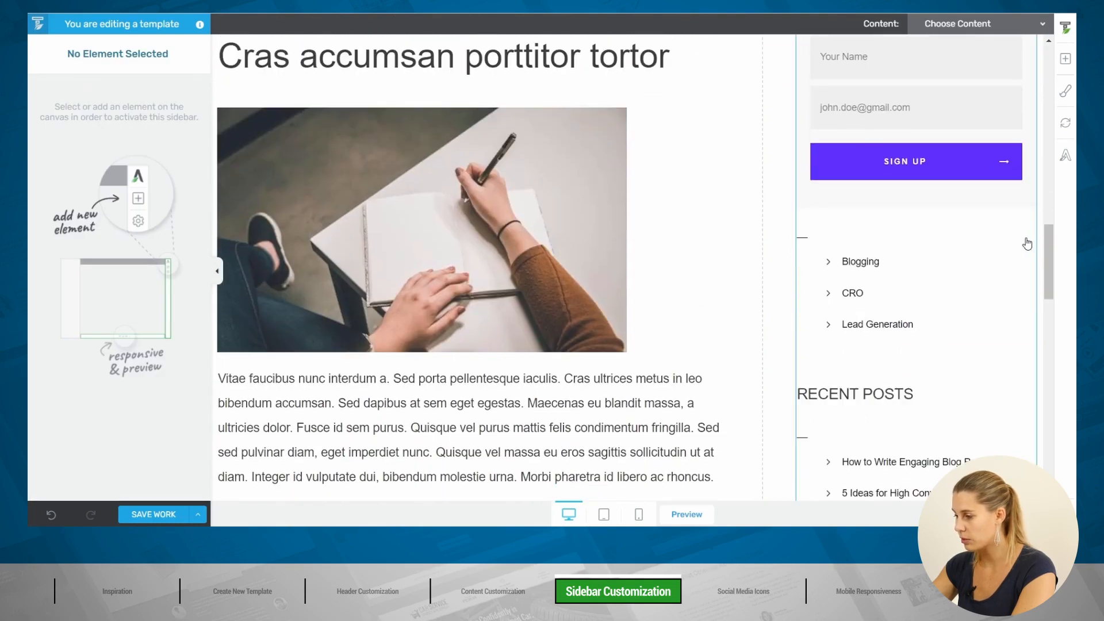
# Step: Delete the Categories and Recent Posts dividers, headings and lists from the sidebar
pyautogui.click(815, 242)
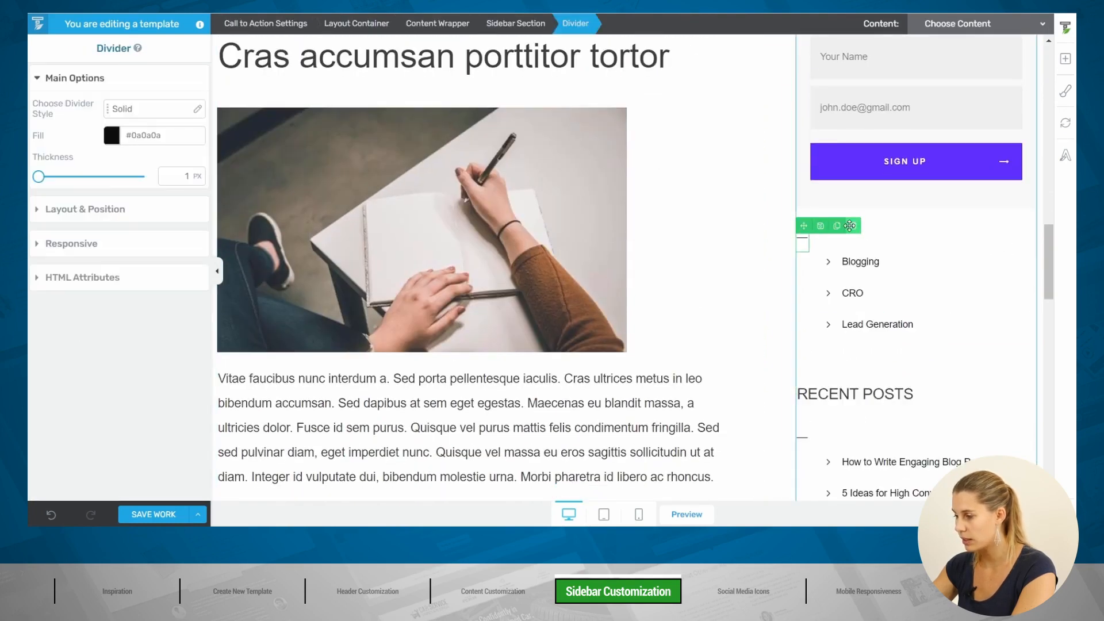
pyautogui.click(853, 226)
pyautogui.click(1030, 214)
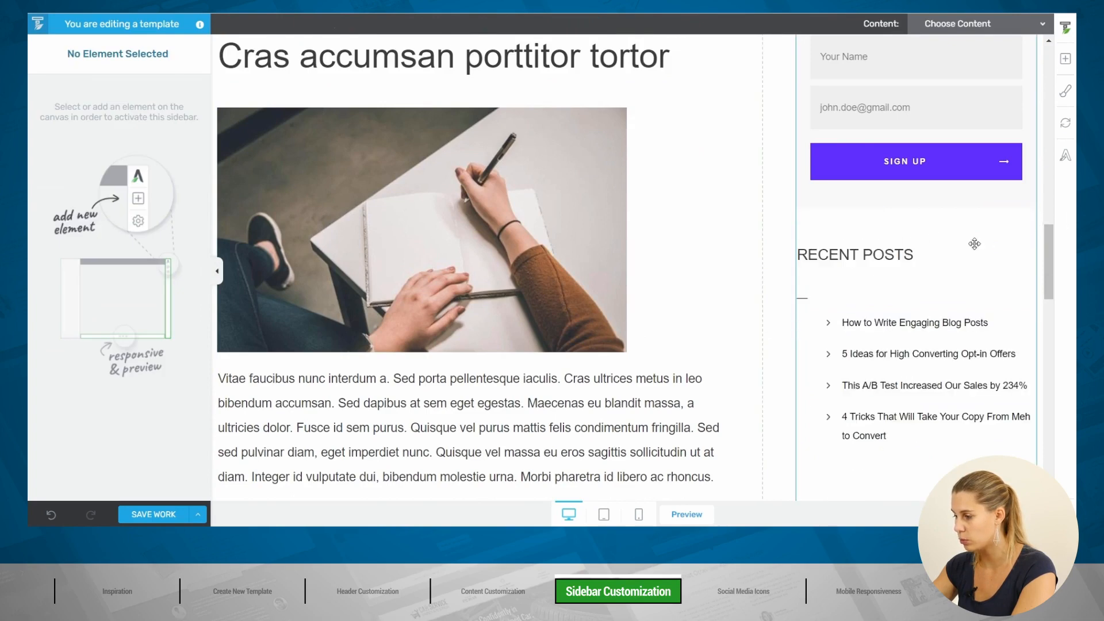
pyautogui.click(1030, 231)
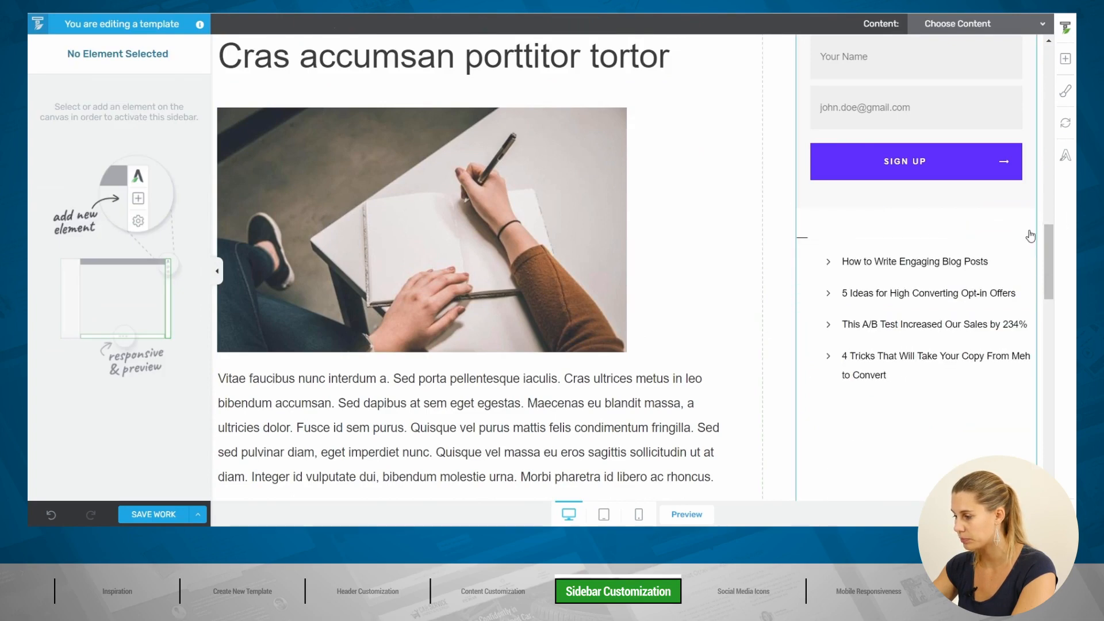
pyautogui.click(806, 238)
pyautogui.click(854, 226)
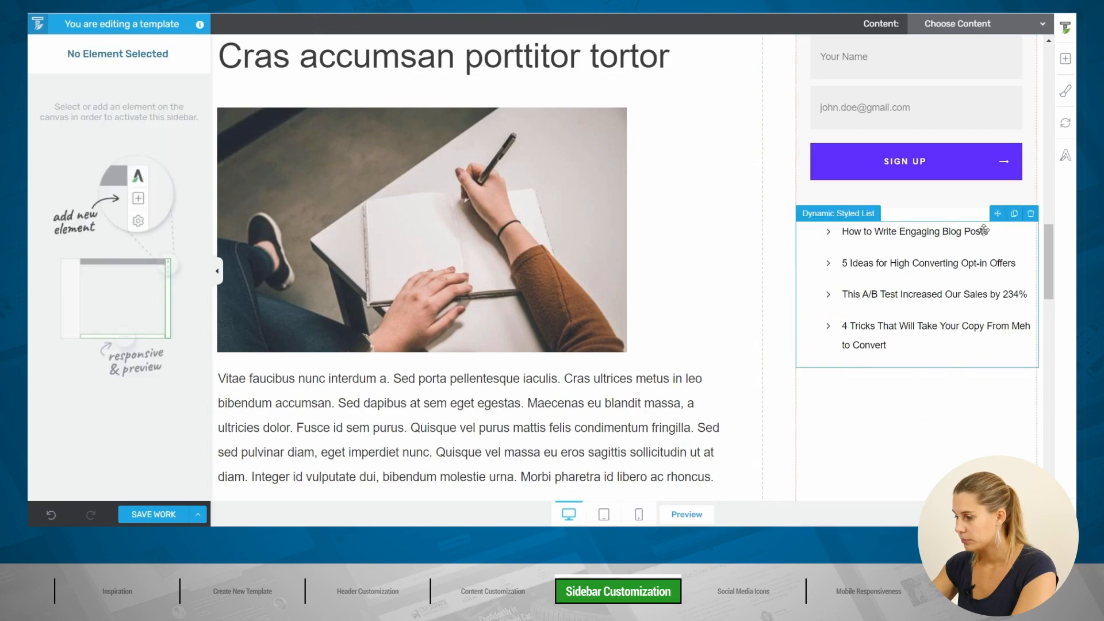
pyautogui.click(1031, 223)
pyautogui.scroll(6, 946, 329)
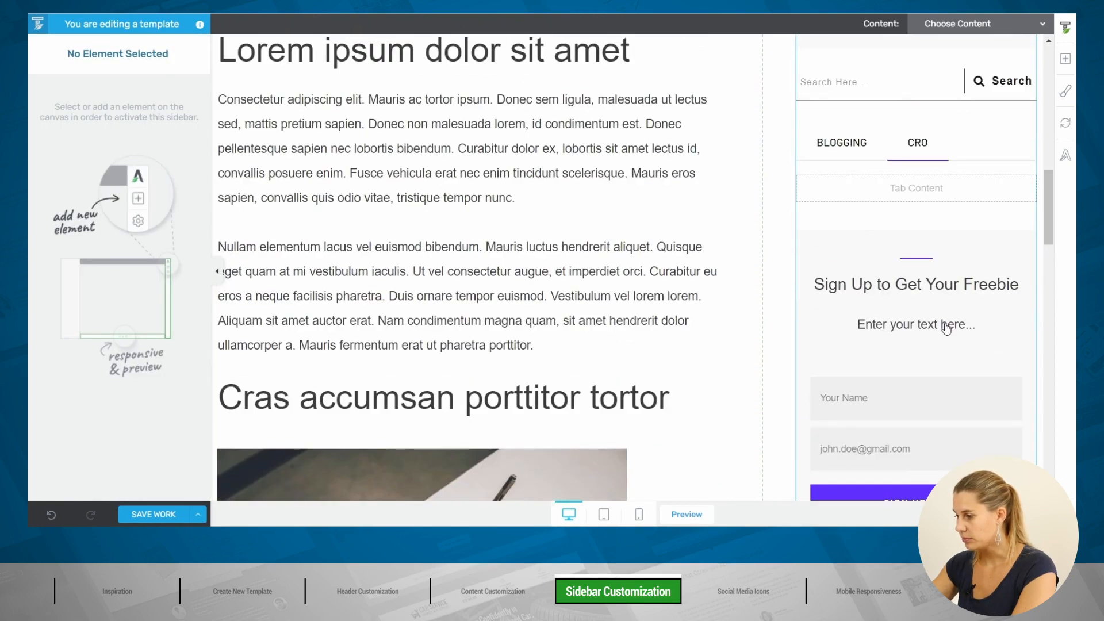
# Step: Make the sign-up box sticky to the screen top until page end, then save the template
pyautogui.scroll(-1, 871, 240)
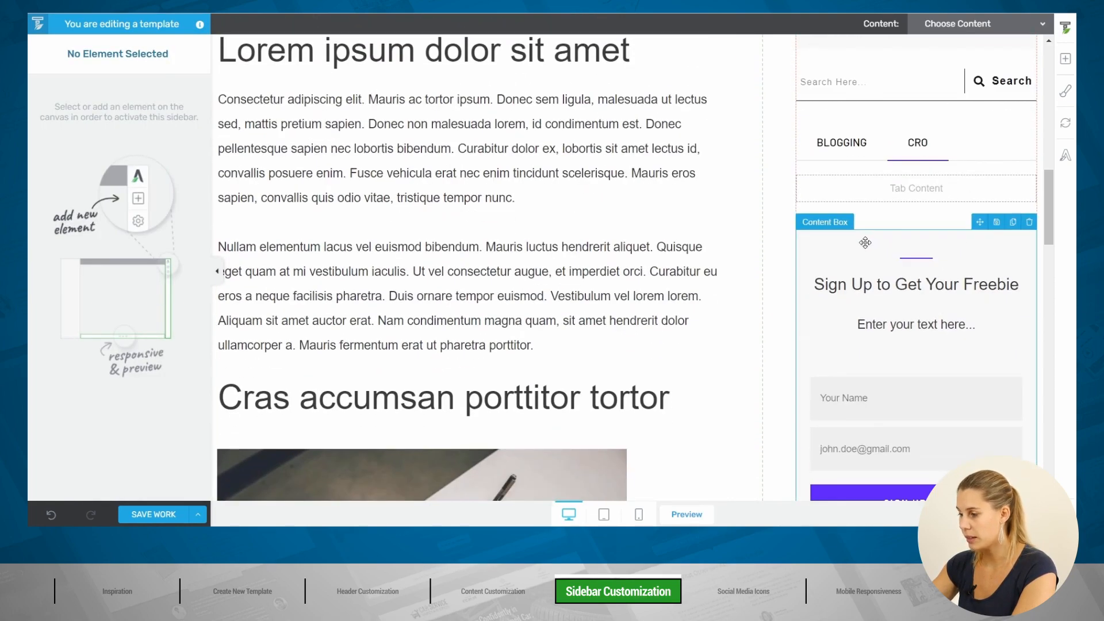
pyautogui.click(871, 239)
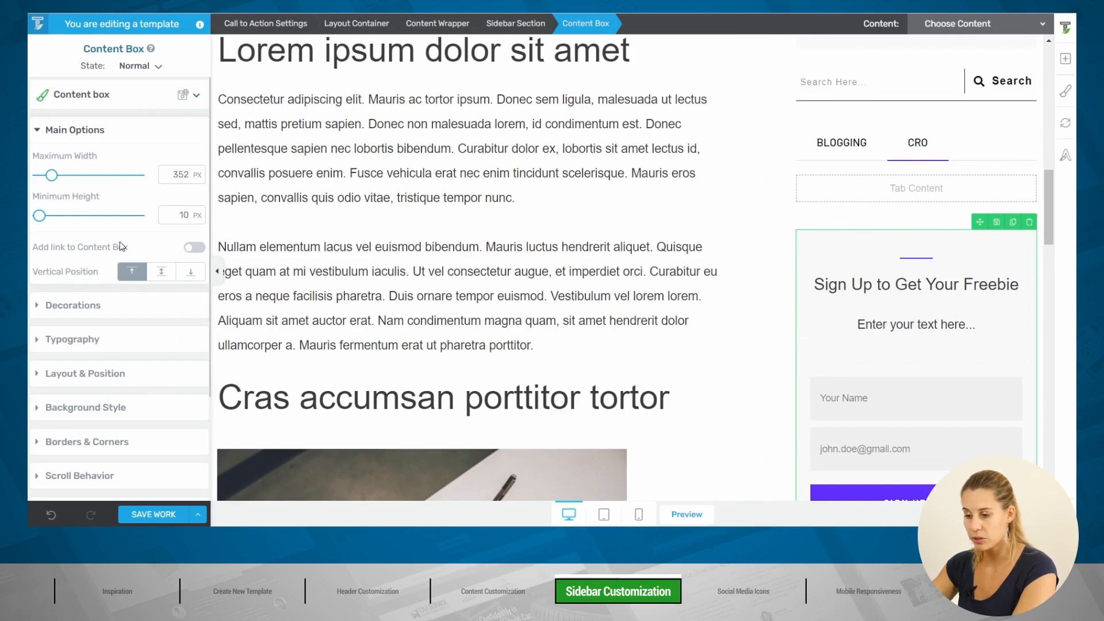
pyautogui.scroll(-2, 117, 253)
pyautogui.click(75, 347)
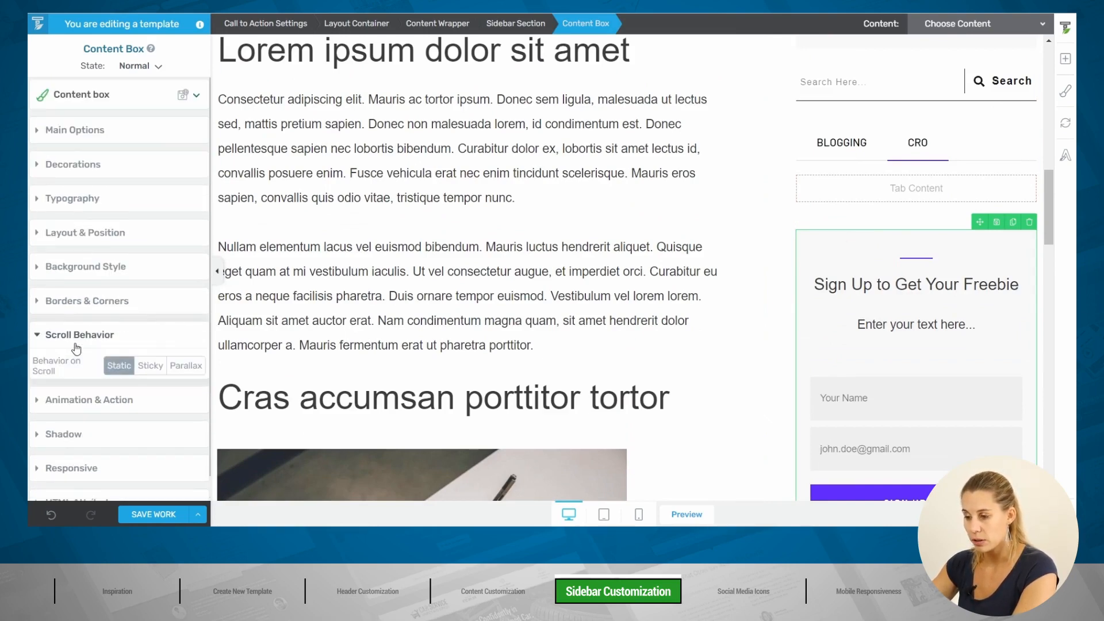
pyautogui.click(147, 367)
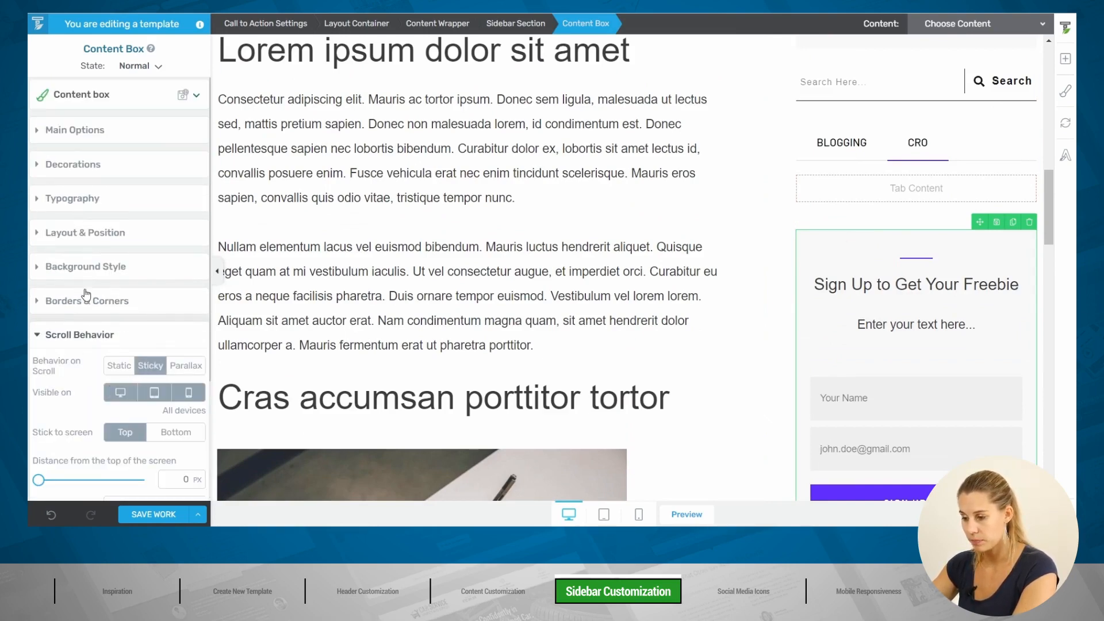
pyautogui.scroll(-3, 86, 287)
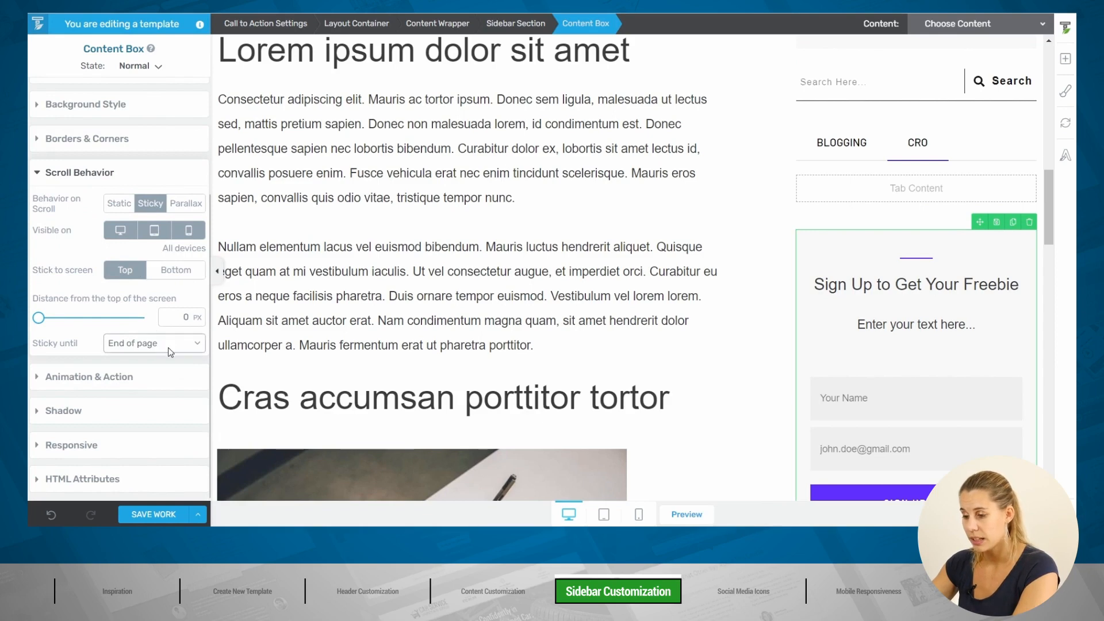
pyautogui.click(153, 514)
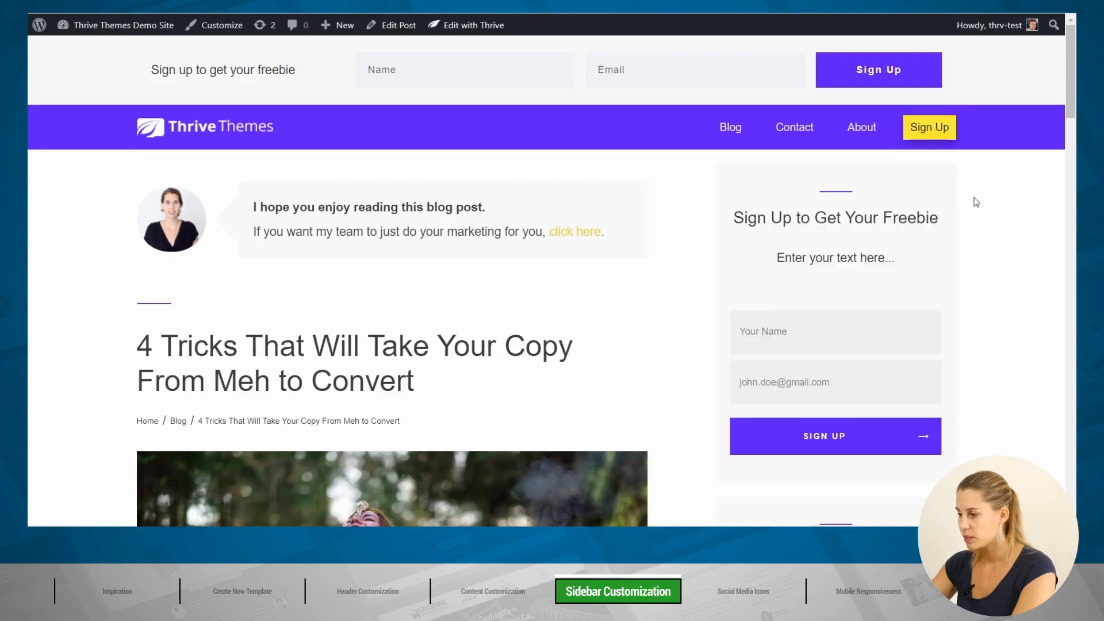
# Step: Scroll through the live blog post to confirm the sidebar sign-up box stays in view
pyautogui.scroll(-3, 975, 202)
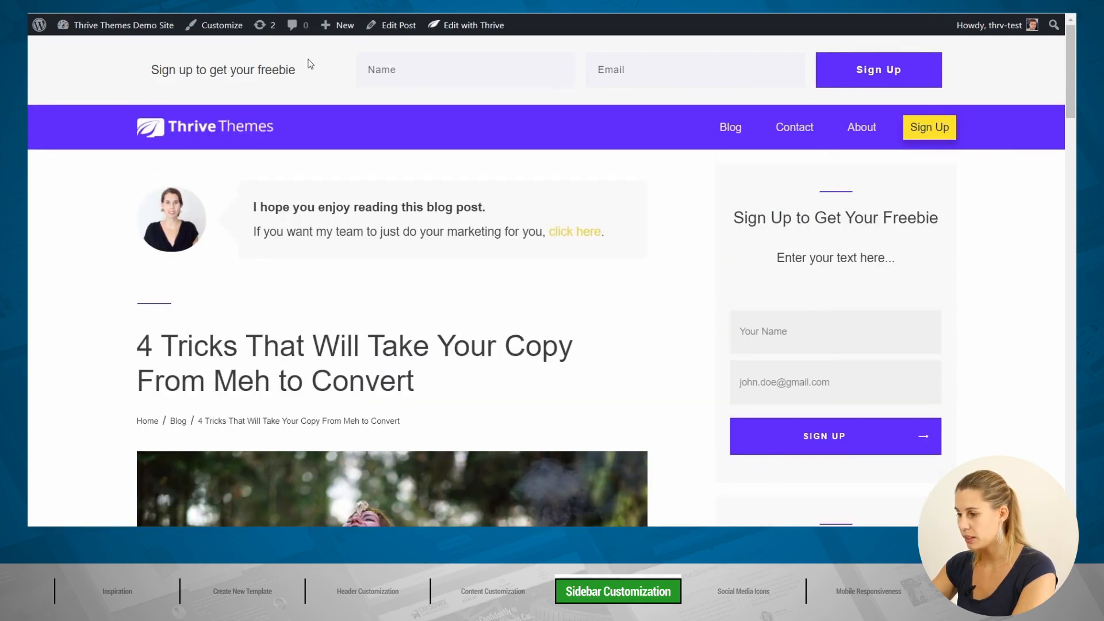
pyautogui.scroll(-3, 991, 150)
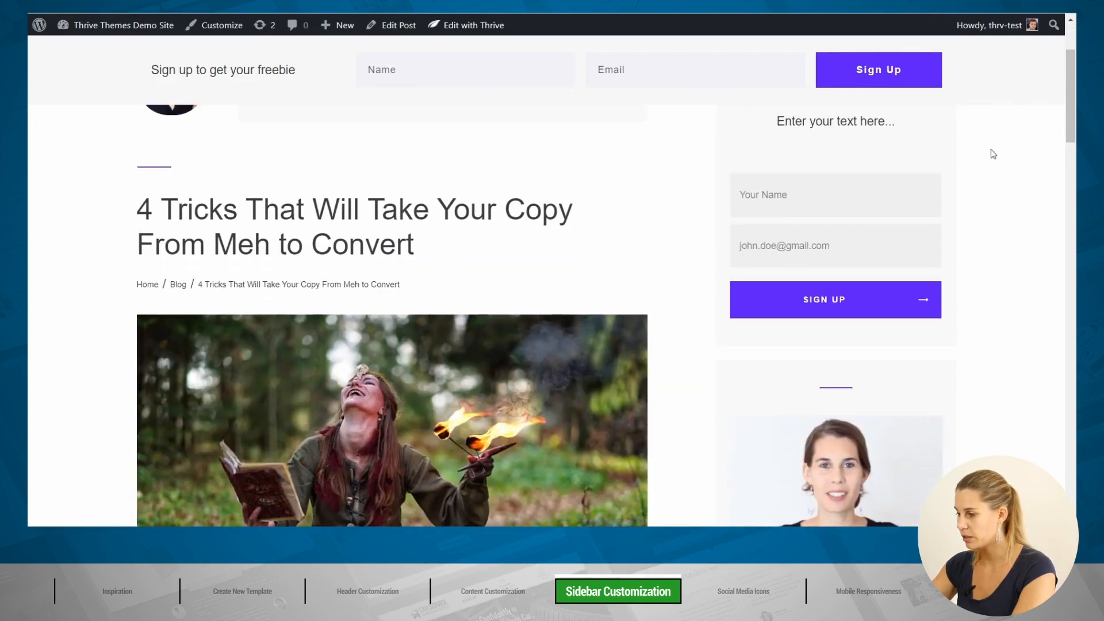
pyautogui.scroll(-10, 997, 173)
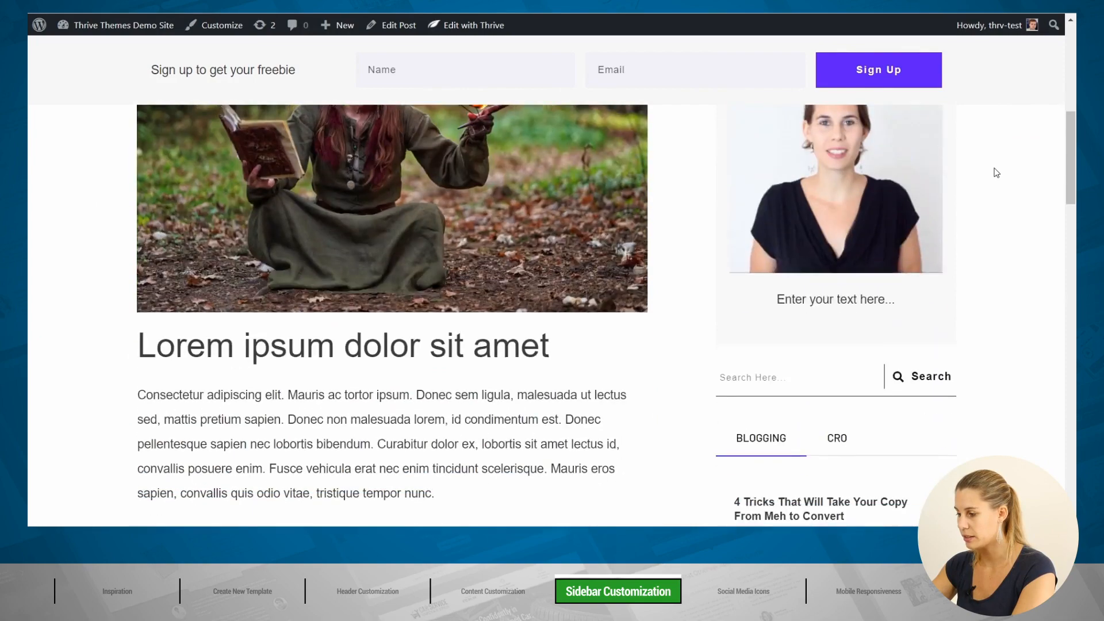
pyautogui.scroll(-6, 996, 173)
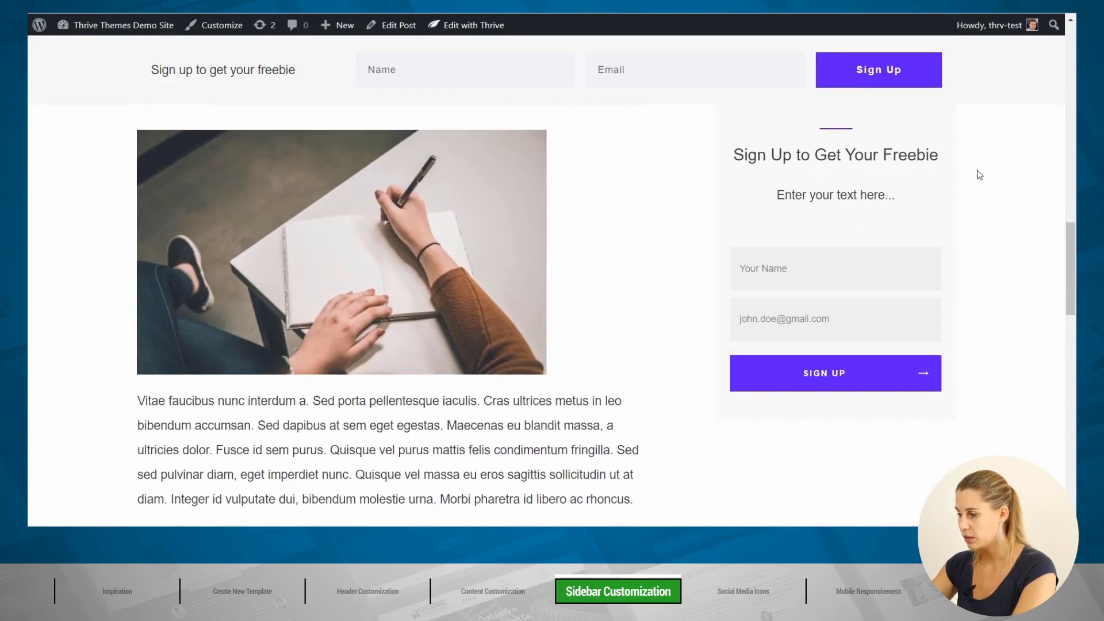
pyautogui.scroll(-5, 978, 173)
pyautogui.scroll(-1, 979, 174)
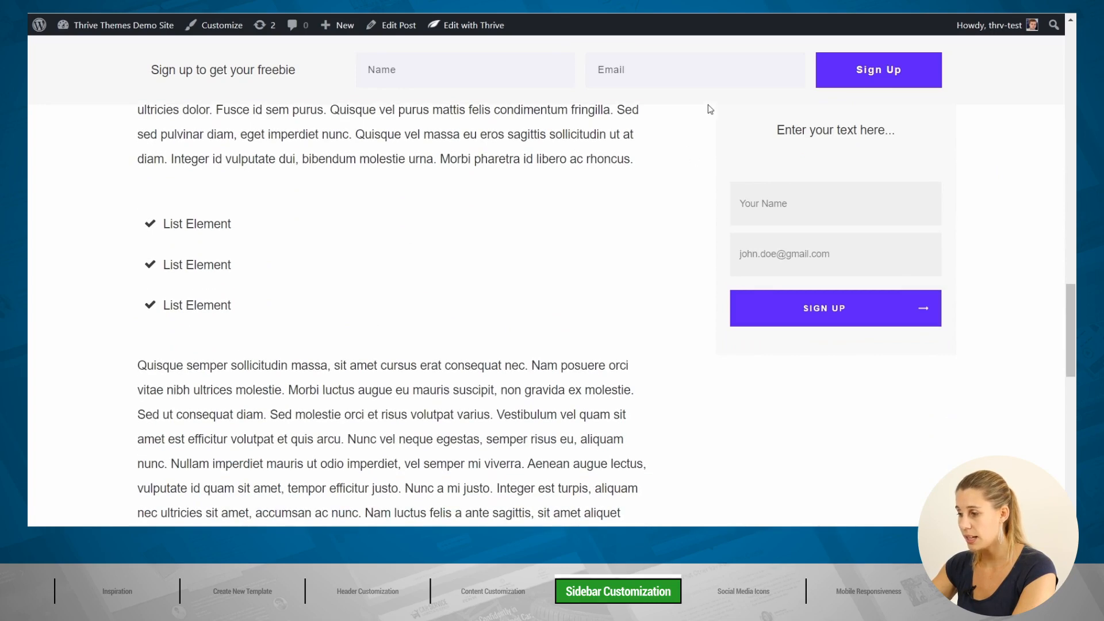
pyautogui.scroll(-3, 988, 209)
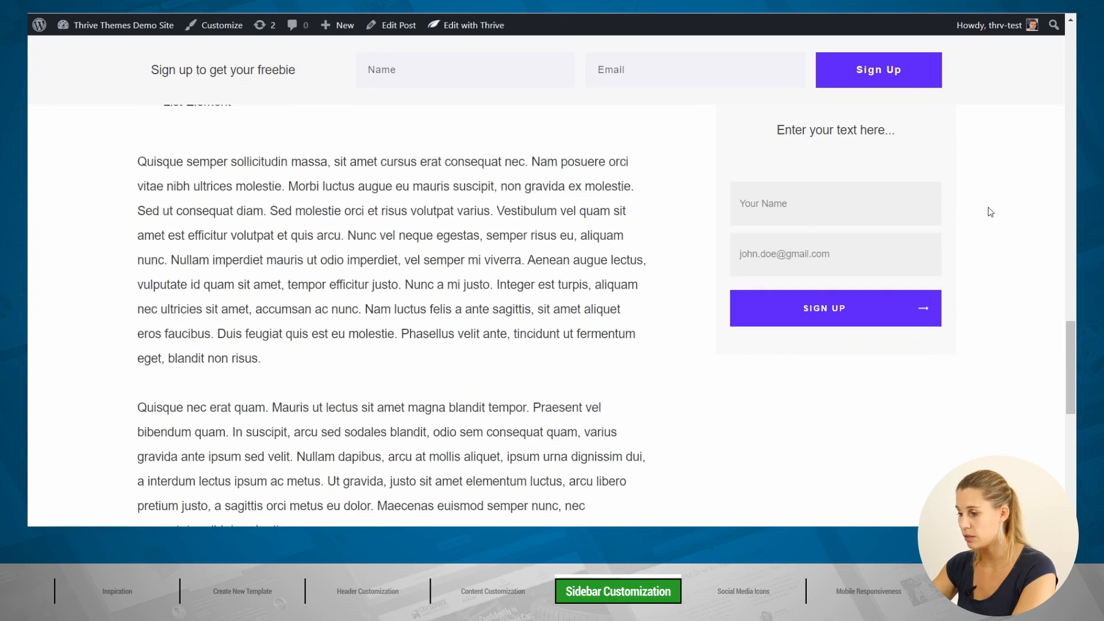
pyautogui.scroll(4, 989, 212)
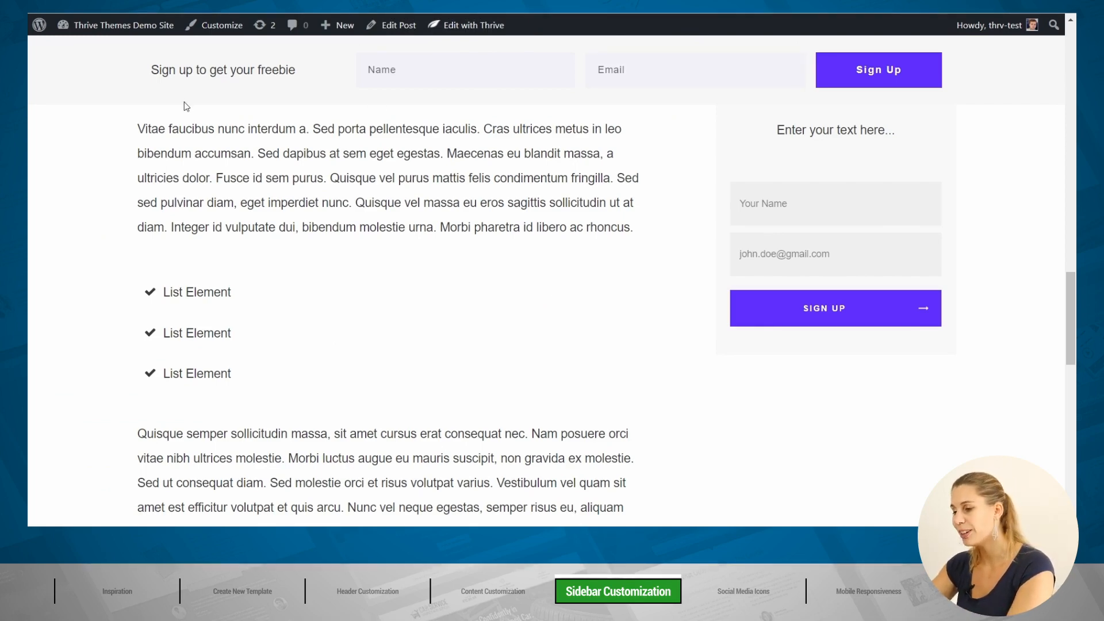
# Step: Inspect the page header's computed box sizes in Chrome DevTools
pyautogui.rightClick(84, 89)
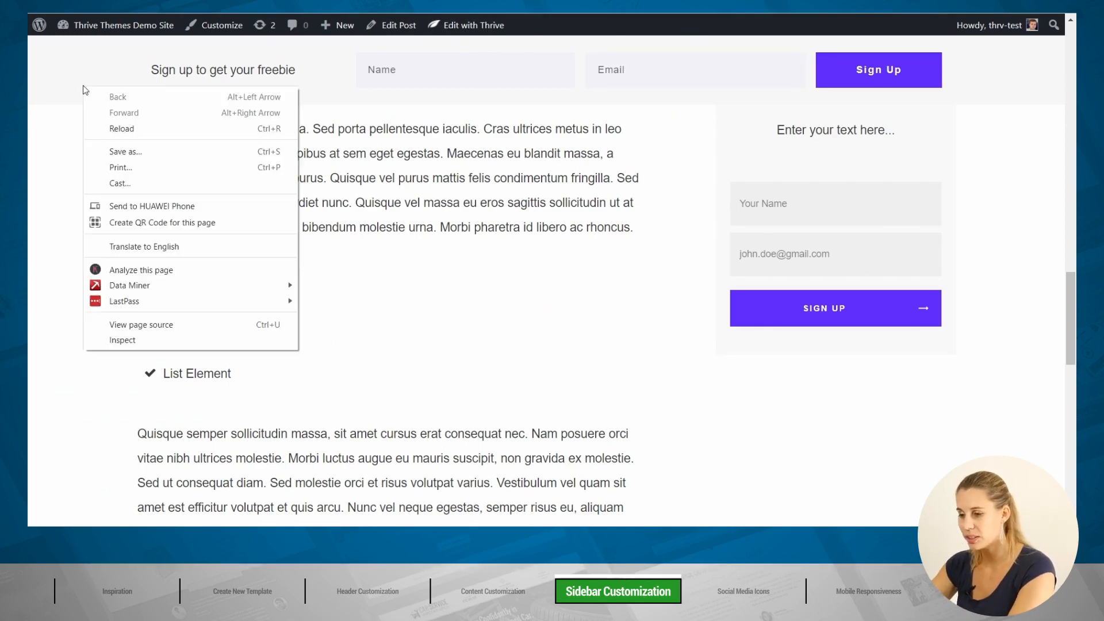
pyautogui.click(121, 341)
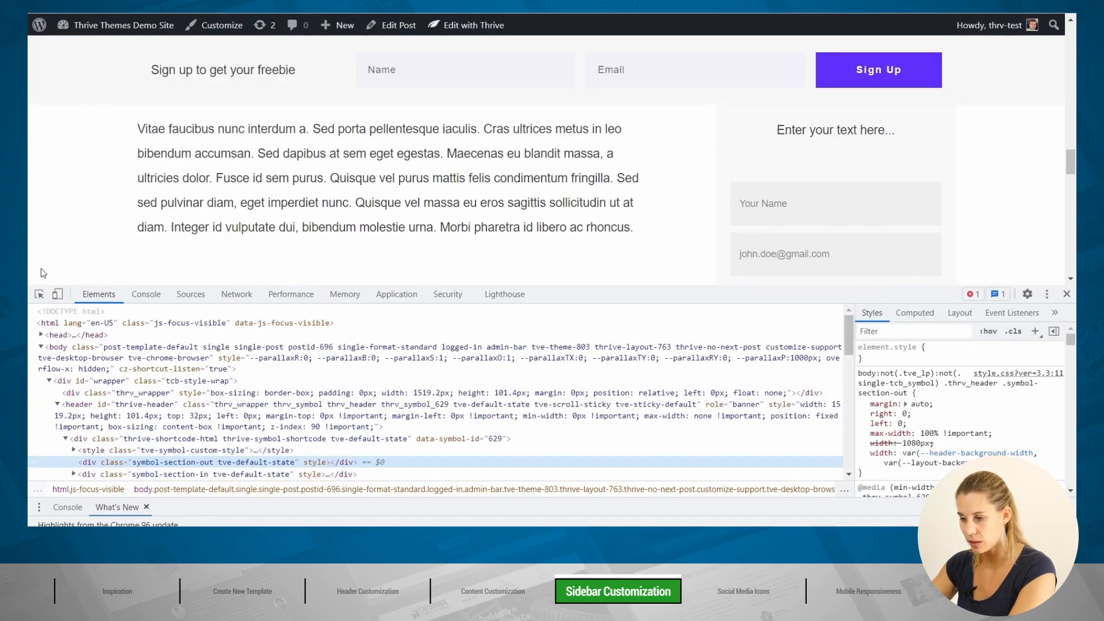
pyautogui.click(39, 294)
pyautogui.click(85, 95)
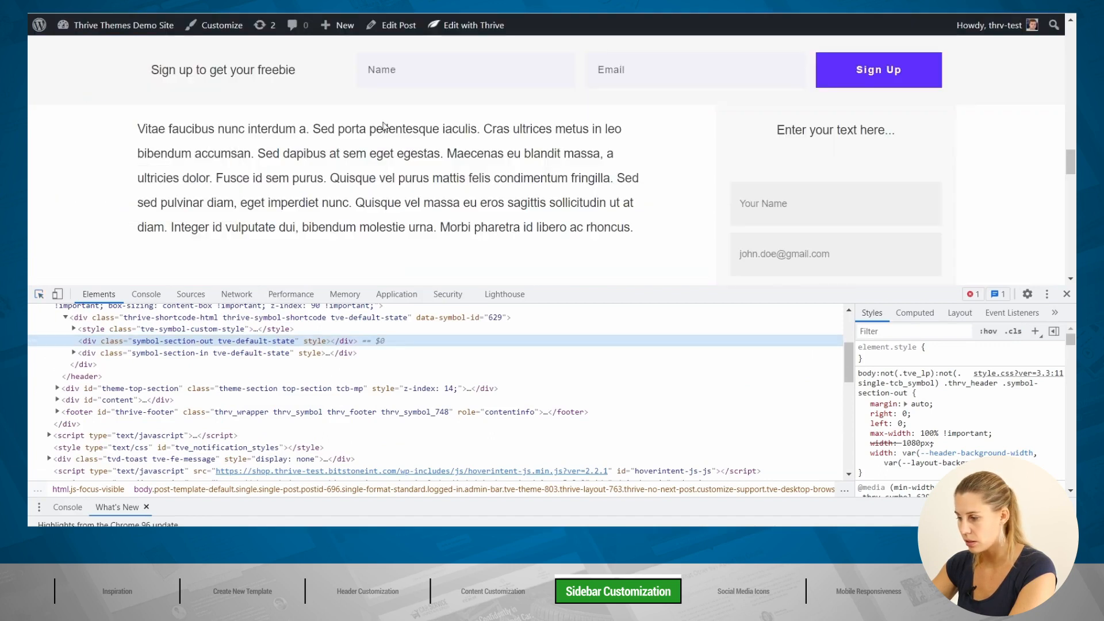
pyautogui.click(931, 320)
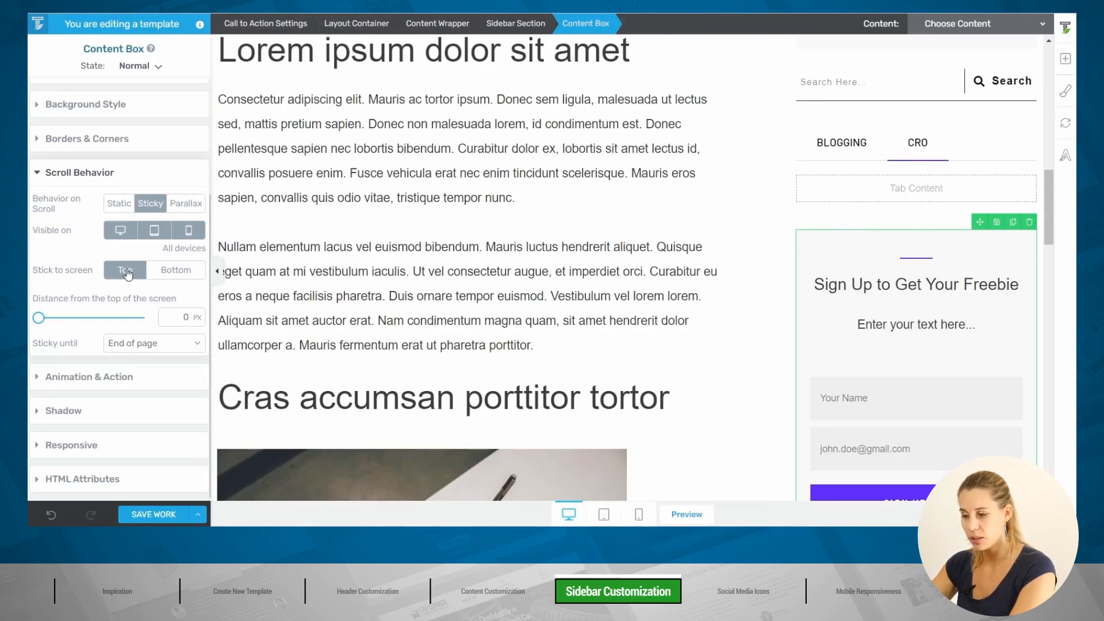
# Step: Make the sign-up box stick 110 px from the top until its parent container ends, then save
pyautogui.click(171, 313)
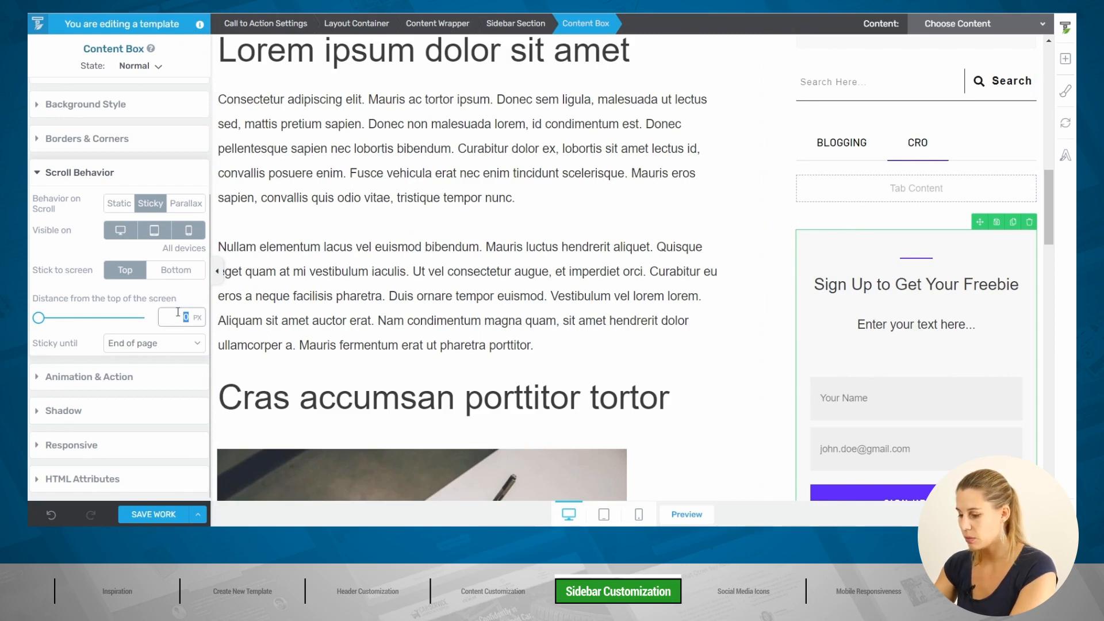
pyautogui.write('10')
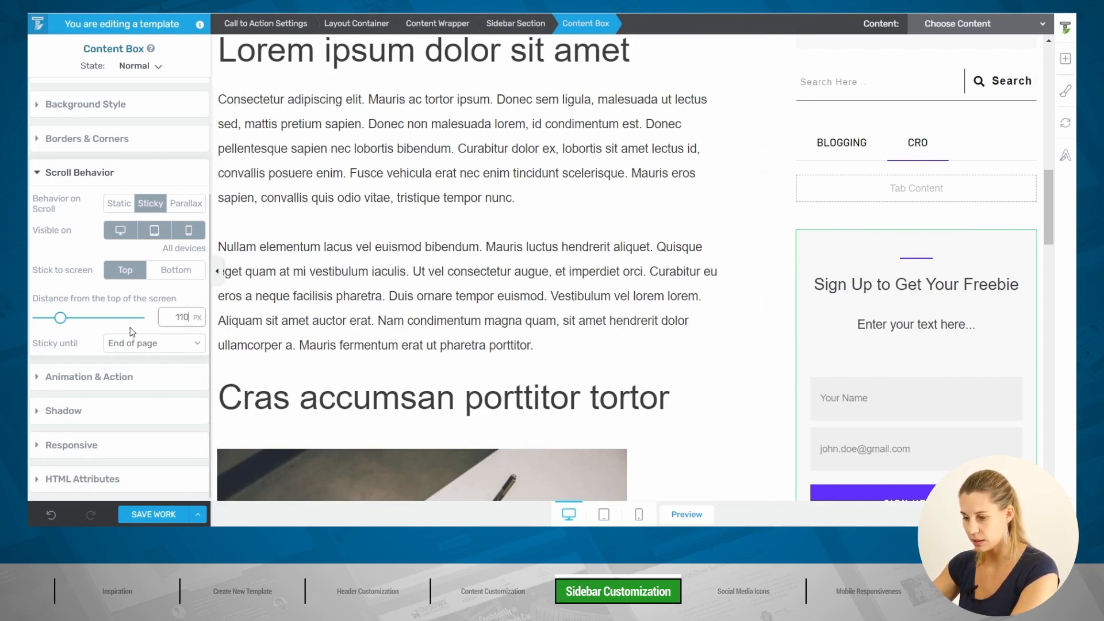
pyautogui.click(153, 345)
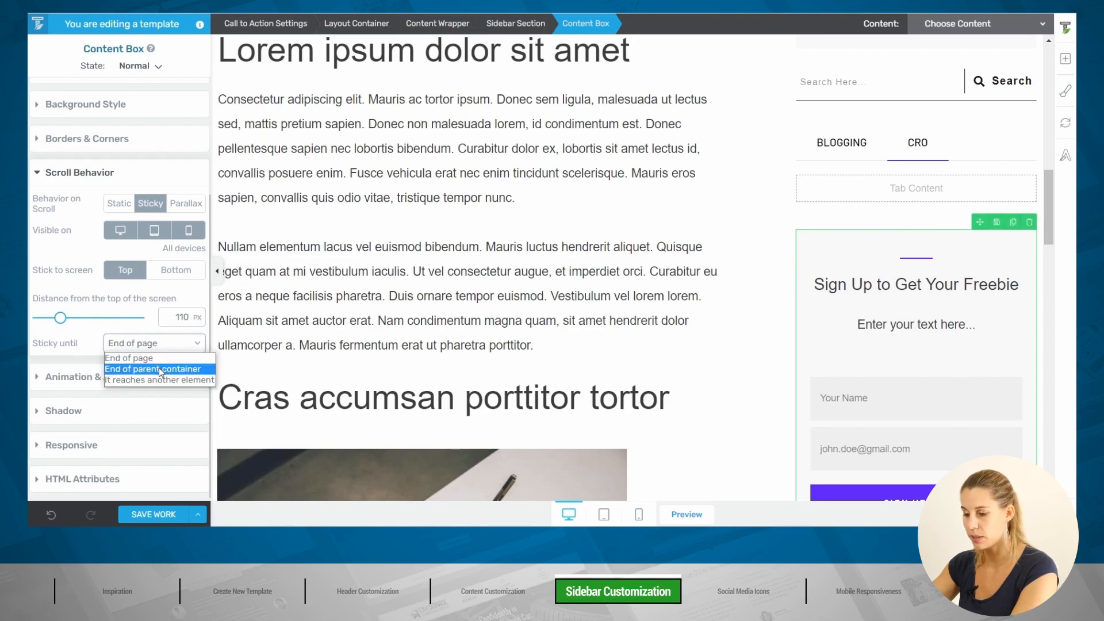
pyautogui.click(156, 368)
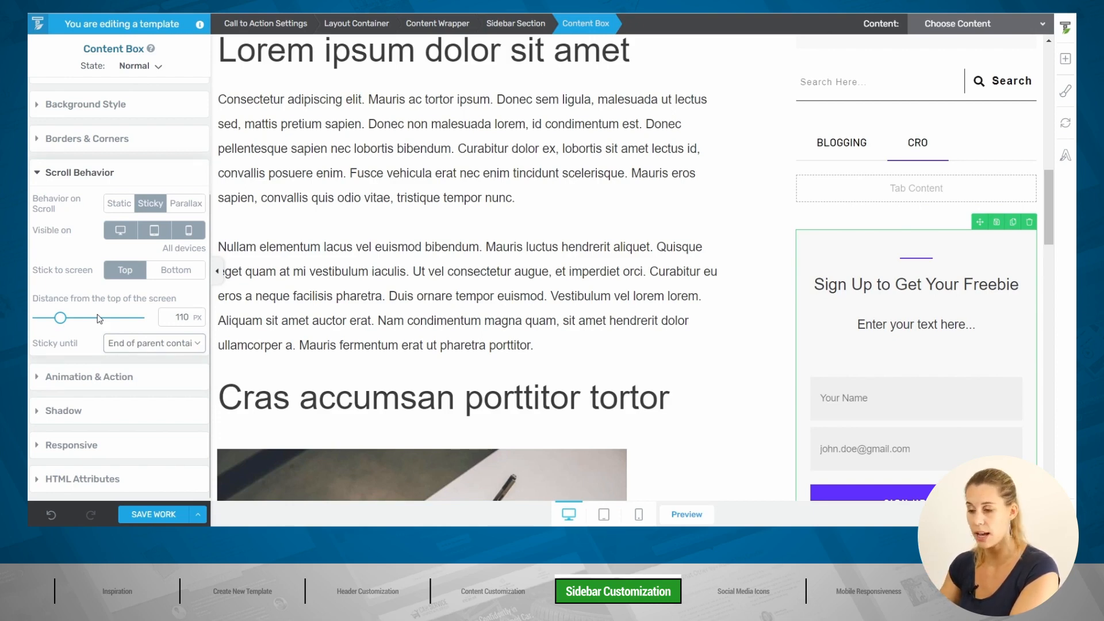
pyautogui.click(153, 515)
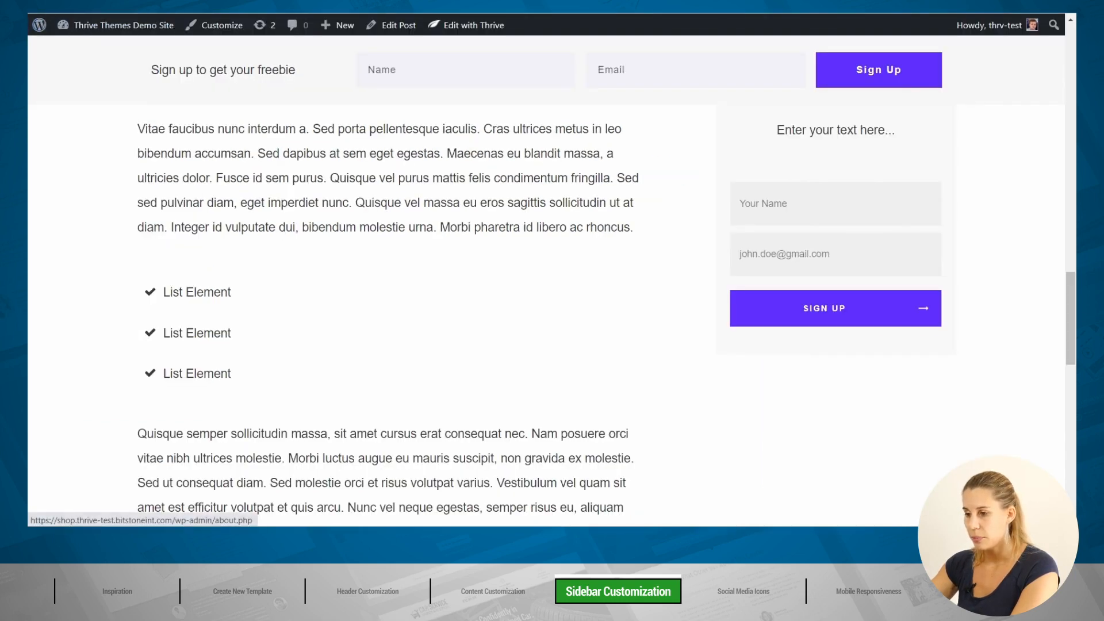
pyautogui.press('F5')
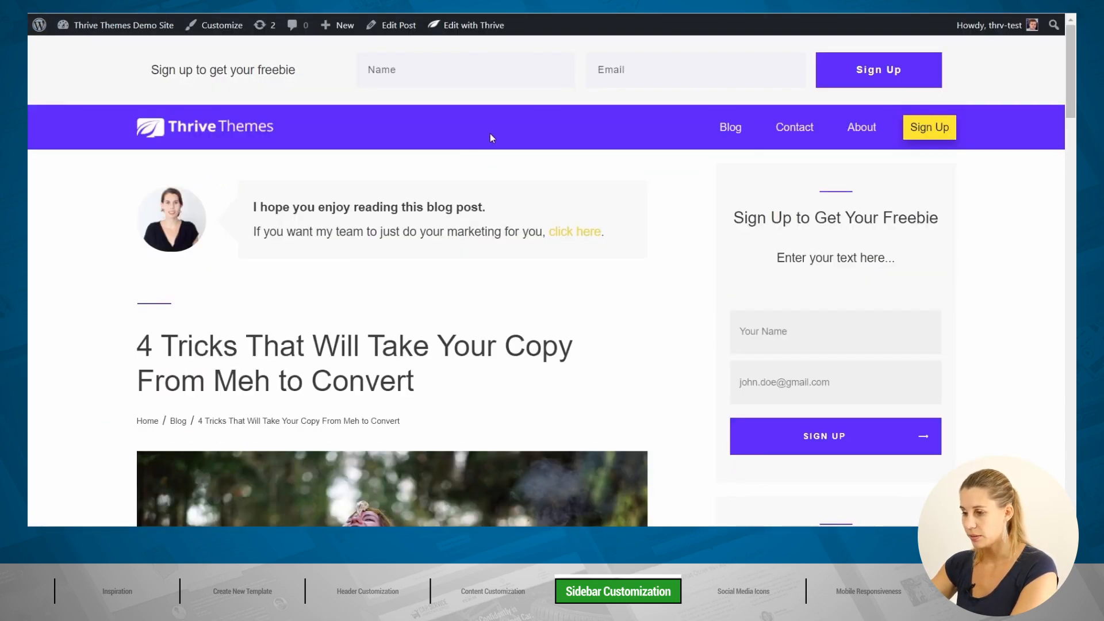
pyautogui.scroll(-6, 481, 137)
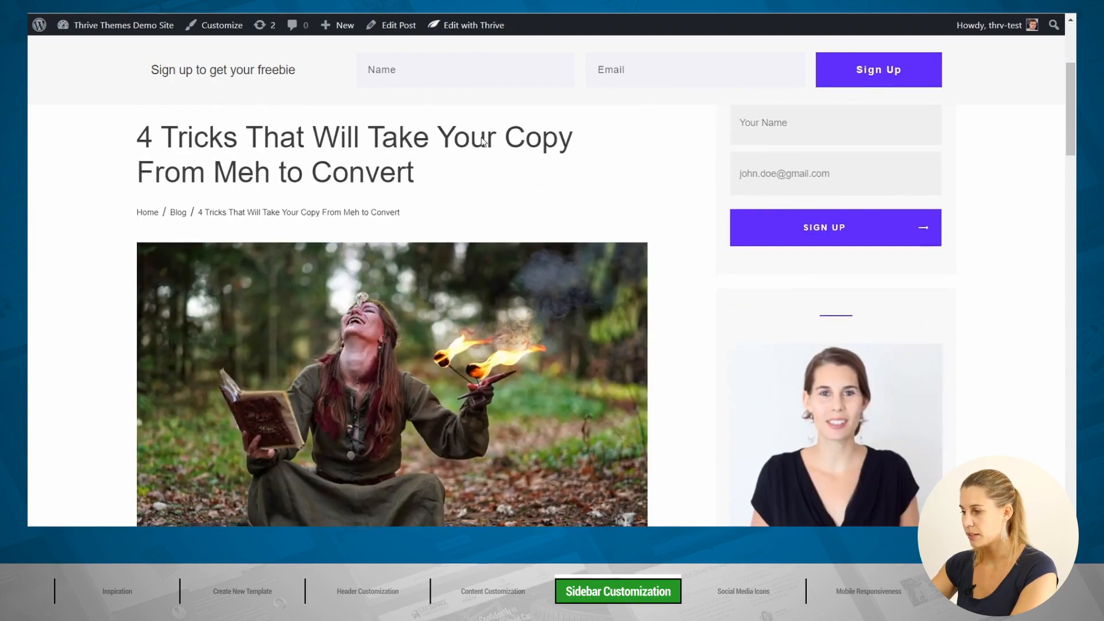
pyautogui.scroll(-15, 481, 136)
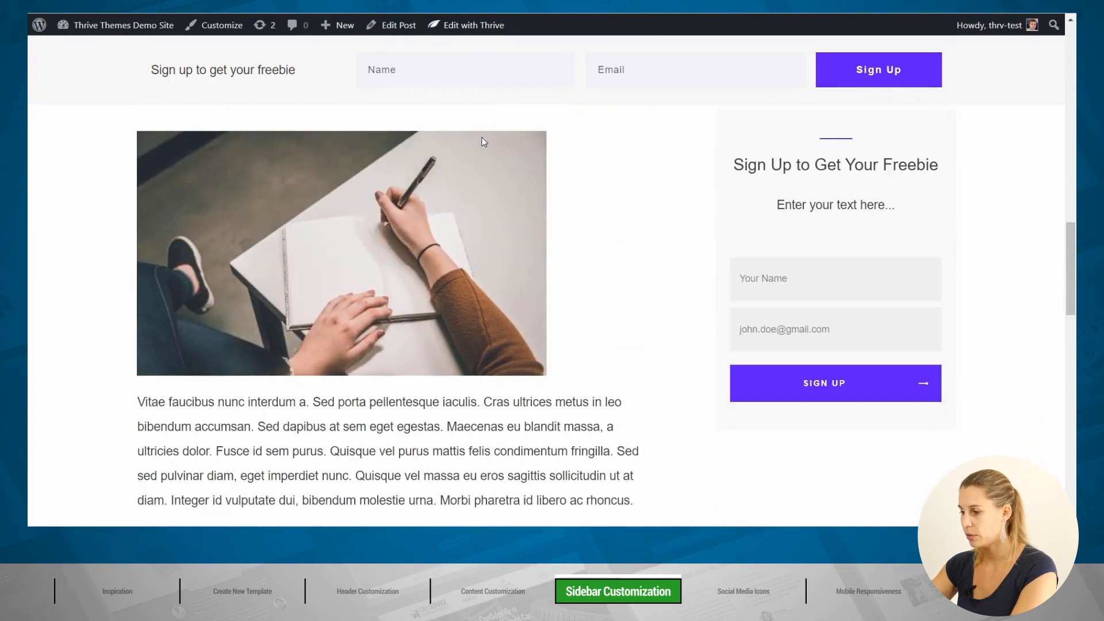
pyautogui.scroll(-4, 481, 137)
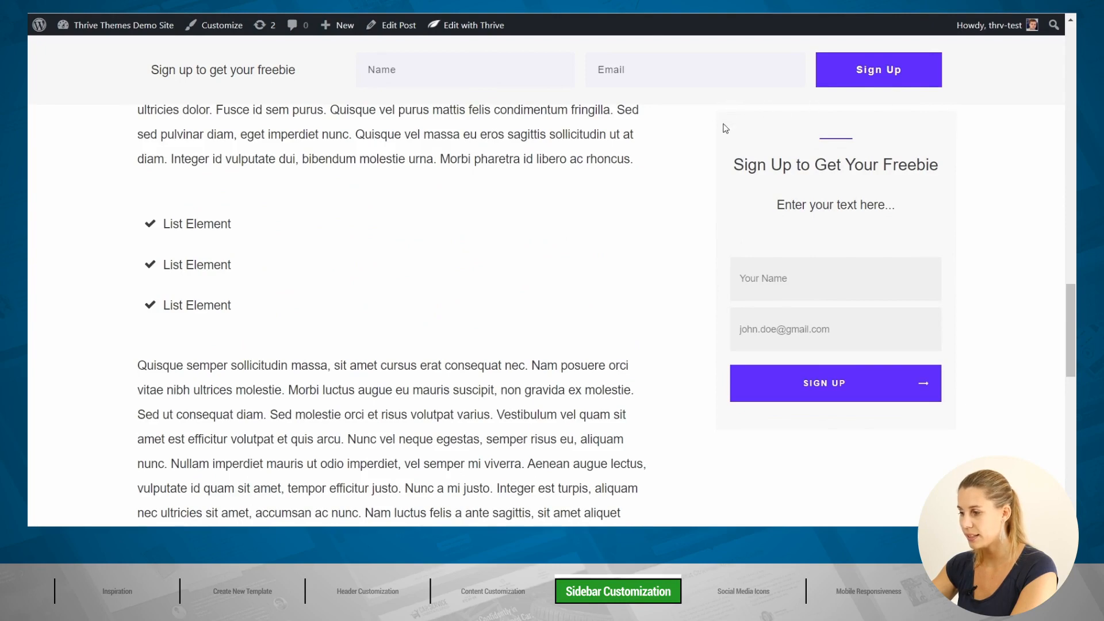
pyautogui.scroll(-12, 614, 173)
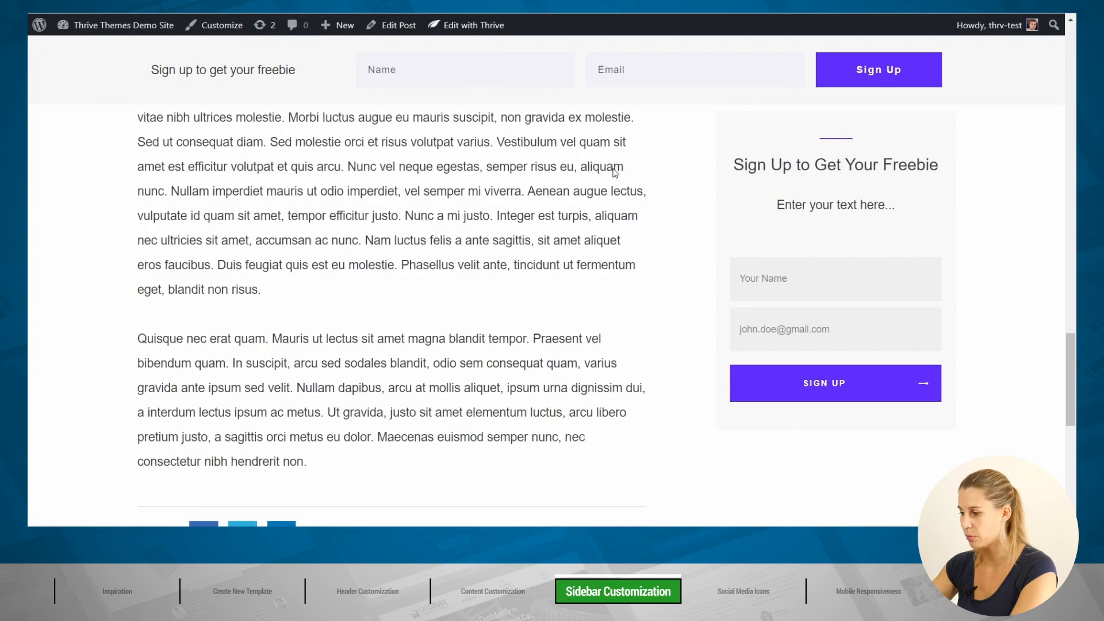
pyautogui.scroll(-2, 614, 171)
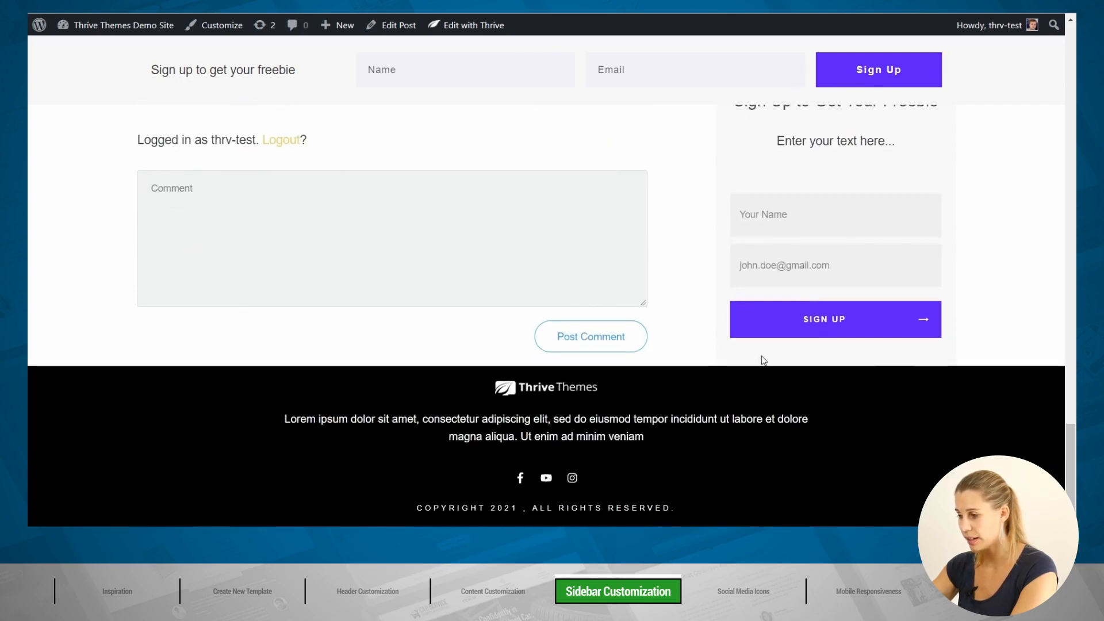
pyautogui.scroll(3, 761, 356)
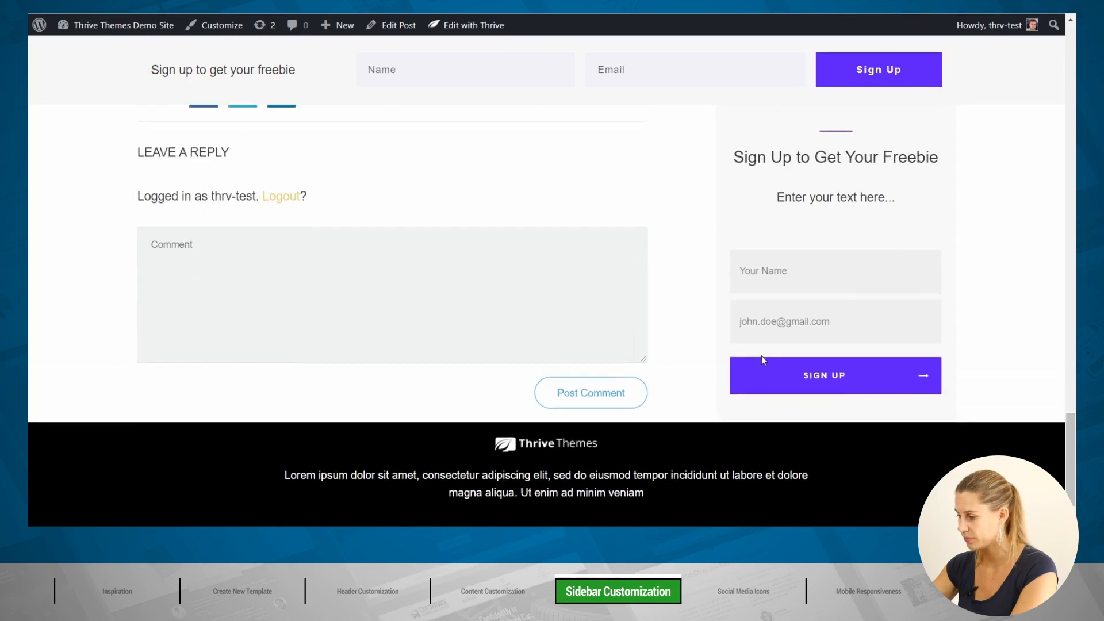
pyautogui.moveTo(1070, 411); pyautogui.dragTo(1060, 50)
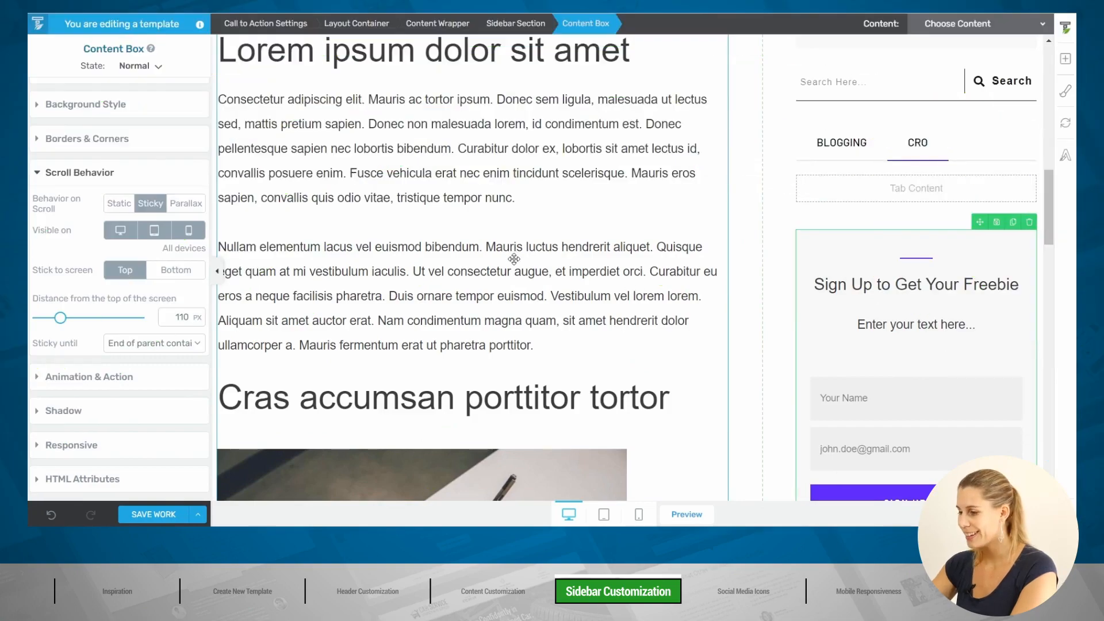
# Step: Insert an empty Content Box, found by searching 'con', just above the post title
pyautogui.scroll(10, 514, 258)
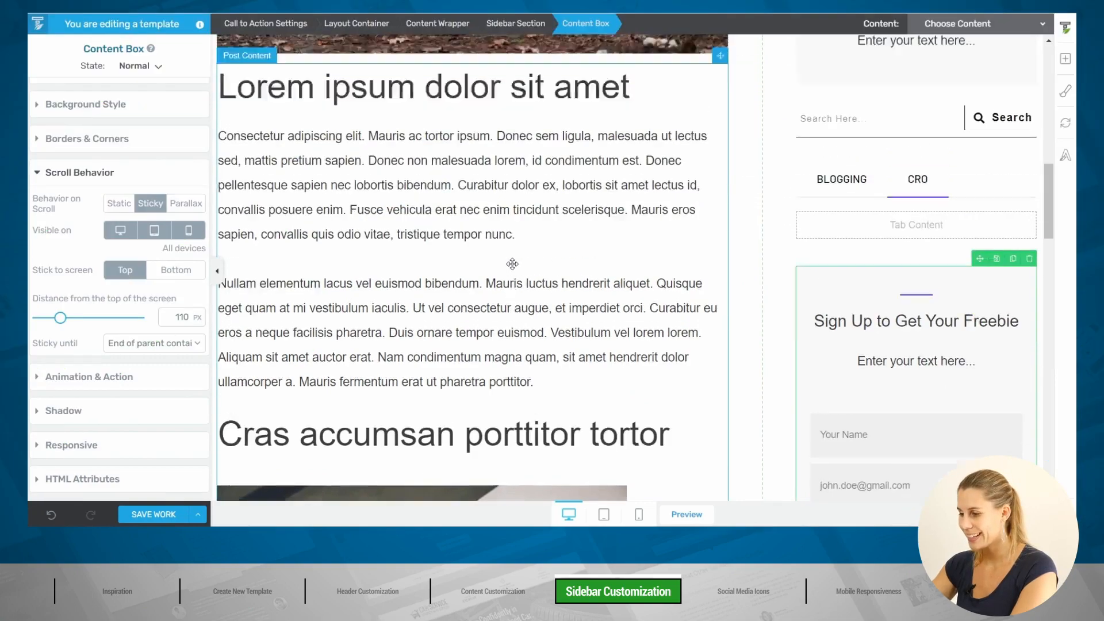
pyautogui.scroll(2, 511, 263)
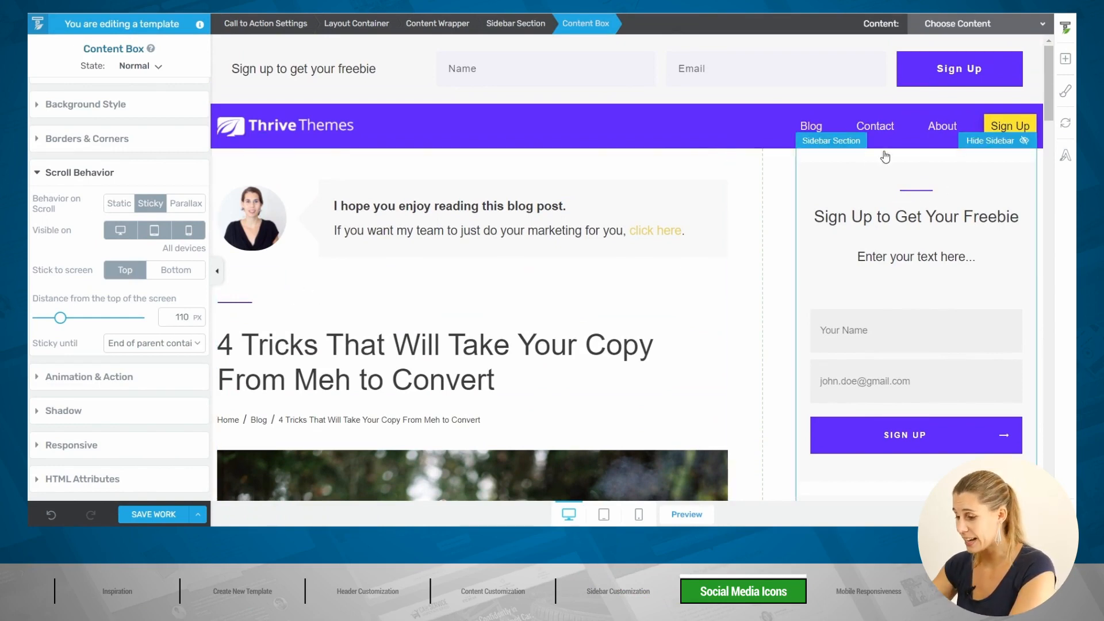
pyautogui.click(1065, 60)
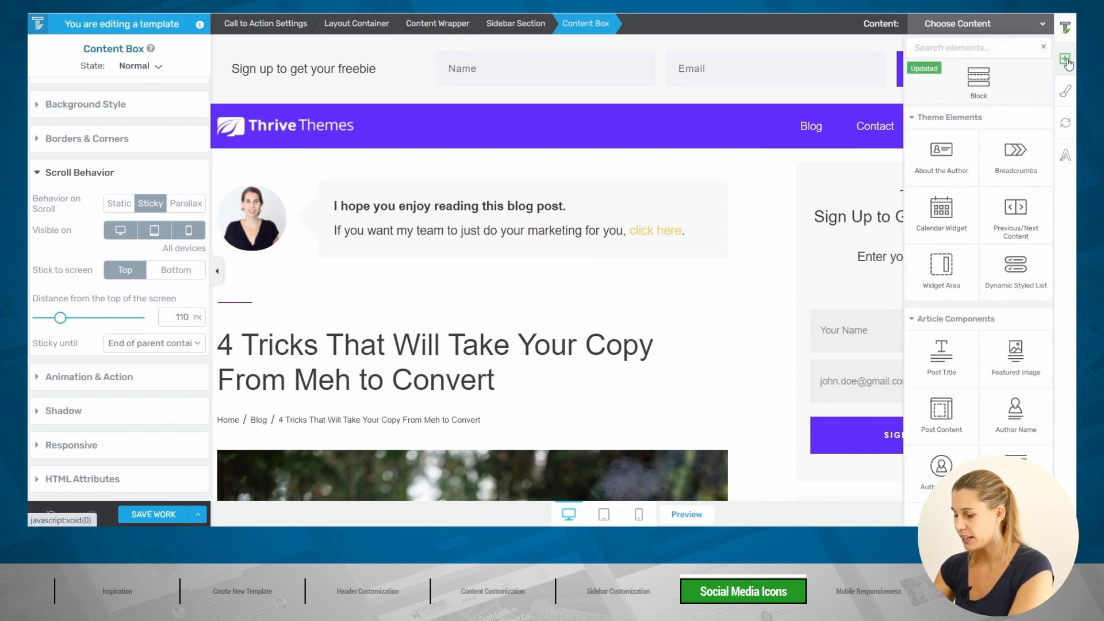
pyautogui.write('con')
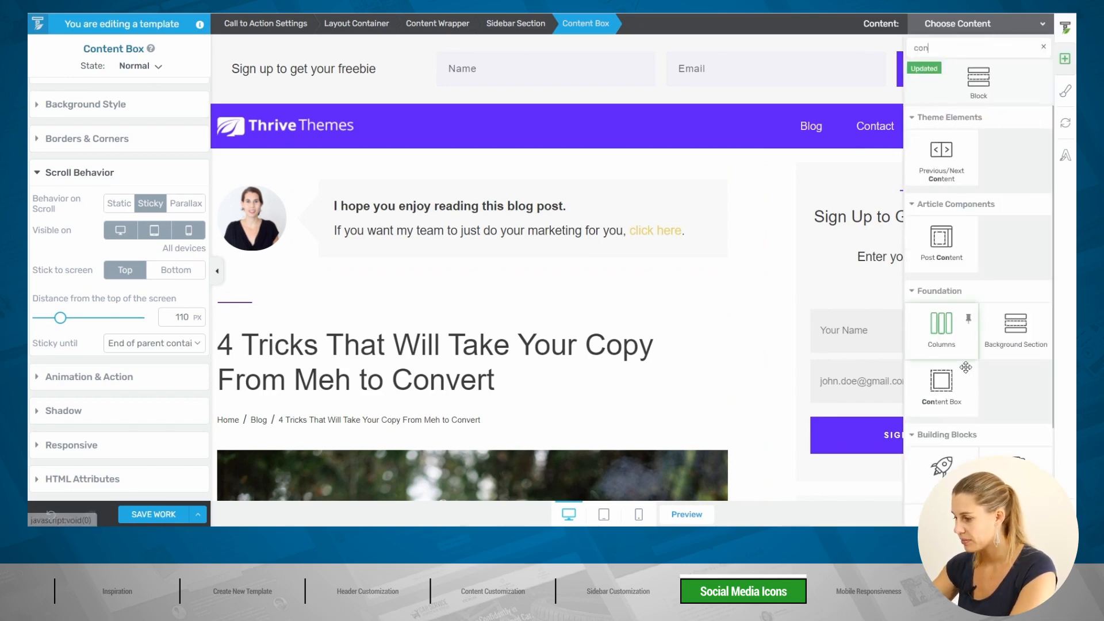
pyautogui.moveTo(950, 382); pyautogui.dragTo(316, 321)
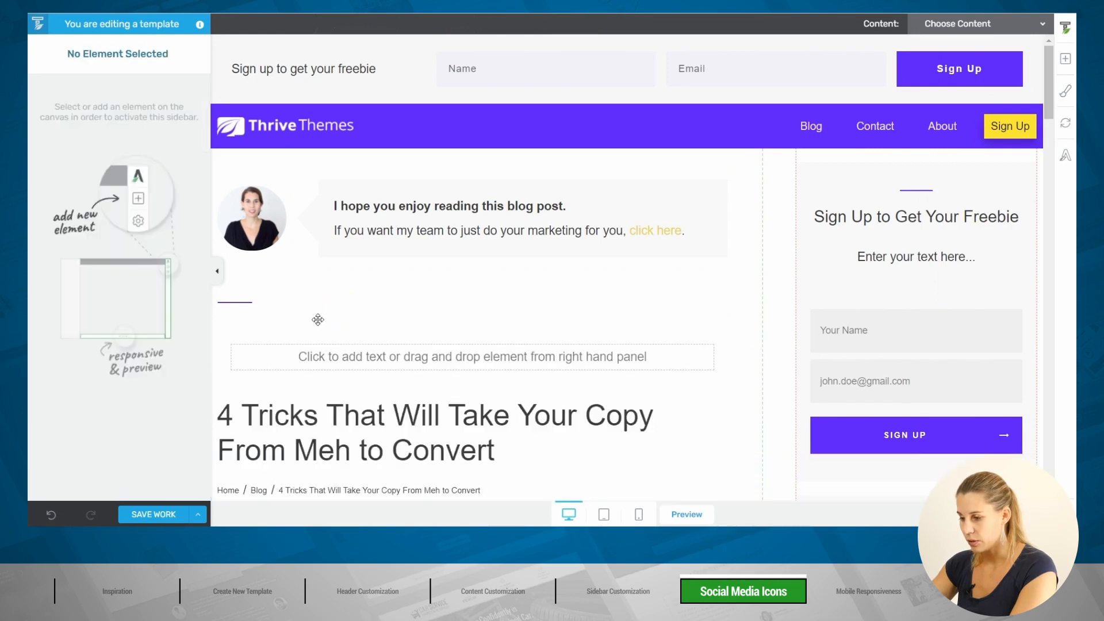
# Step: Drop a Social Share element into the new box with vertical orientation and icon-only buttons
pyautogui.click(1065, 60)
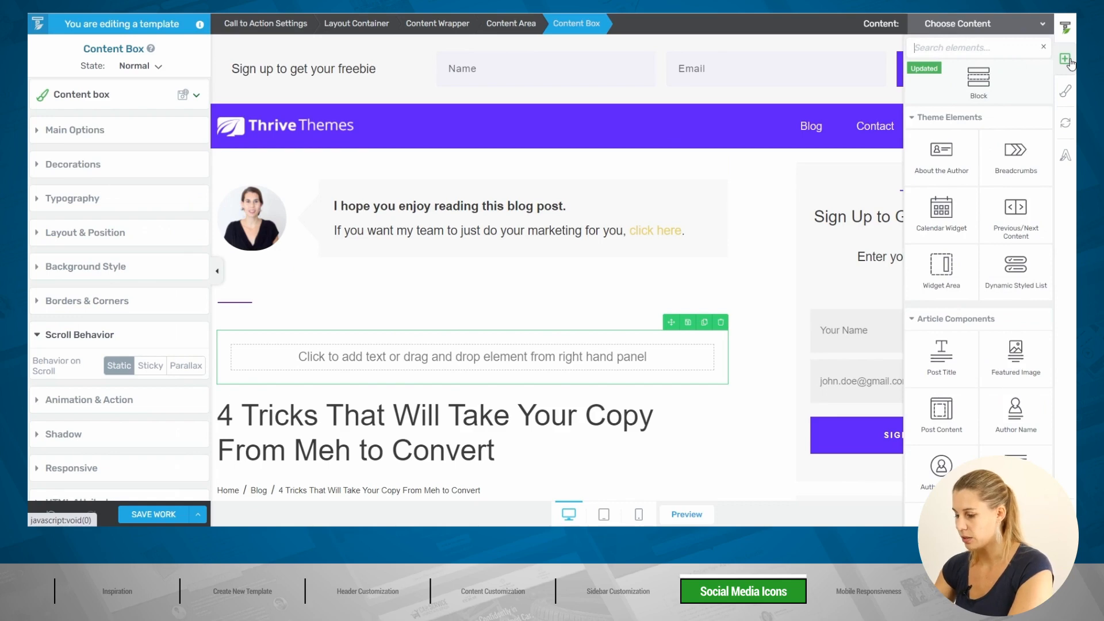
pyautogui.write('soc')
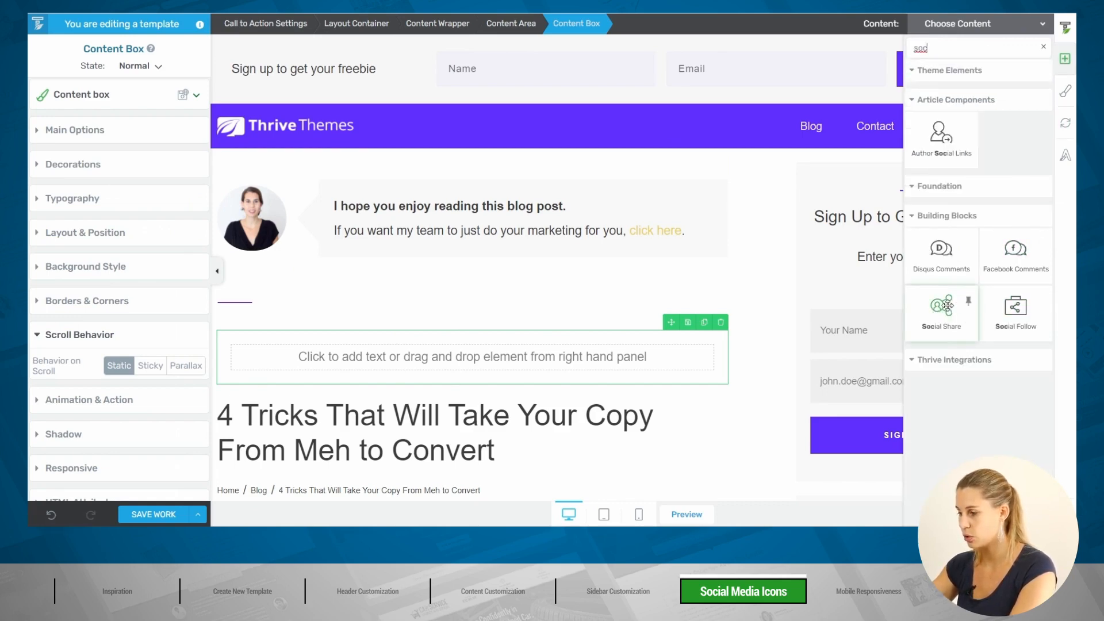
pyautogui.moveTo(946, 308); pyautogui.dragTo(428, 359)
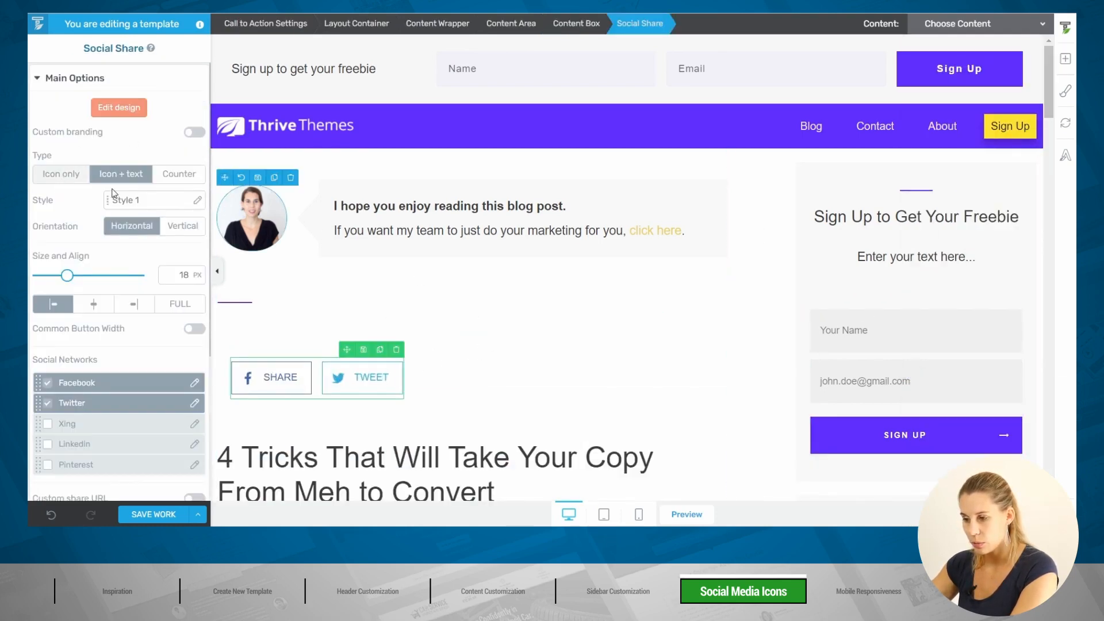
pyautogui.click(183, 230)
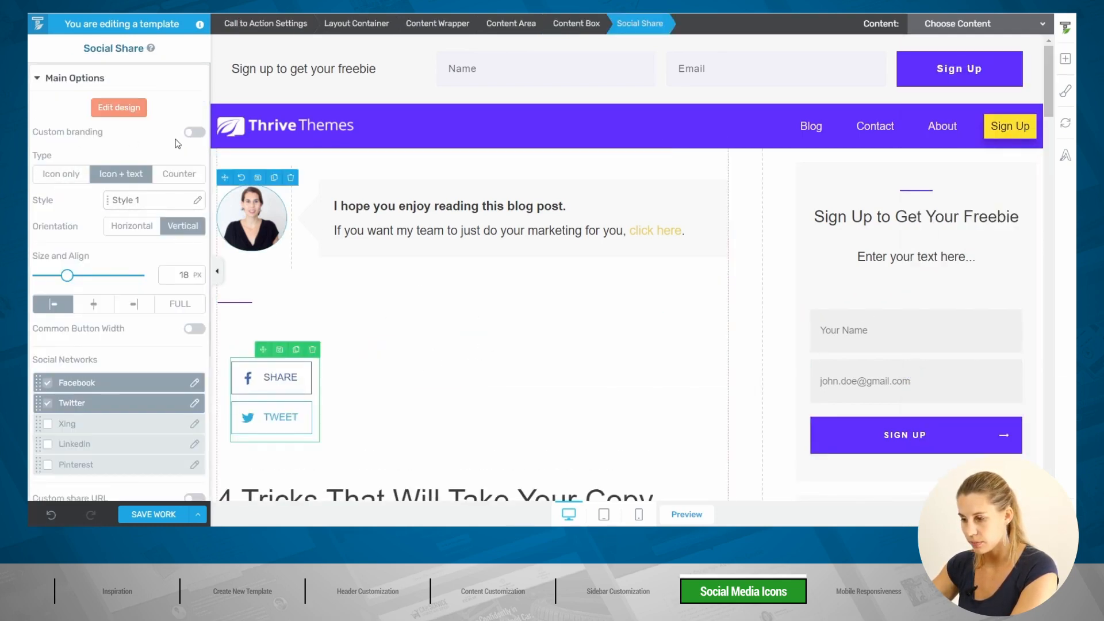
pyautogui.click(65, 176)
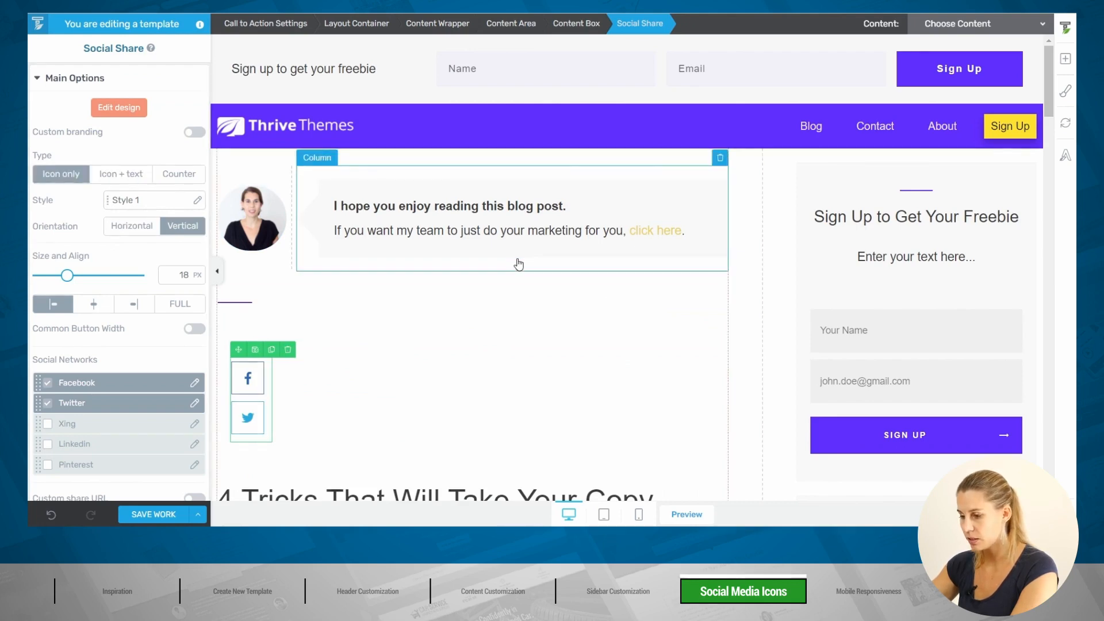
pyautogui.scroll(-4, 509, 253)
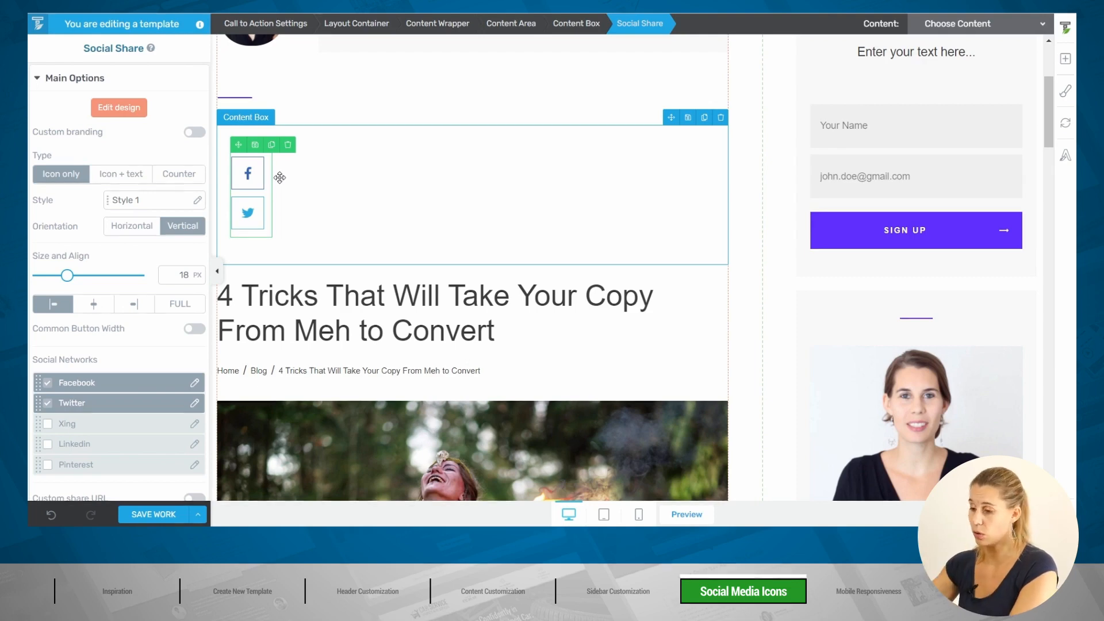
# Step: Give the share-icons content box absolute positioning, z-index 3, anchored to the top-left corner
pyautogui.click(389, 141)
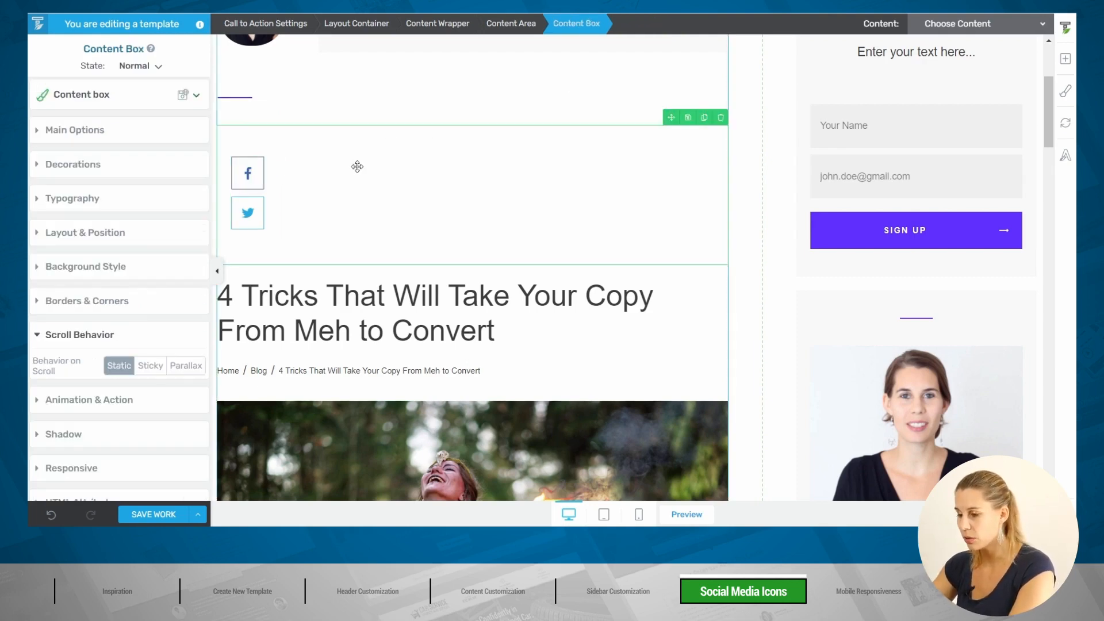
pyautogui.click(111, 233)
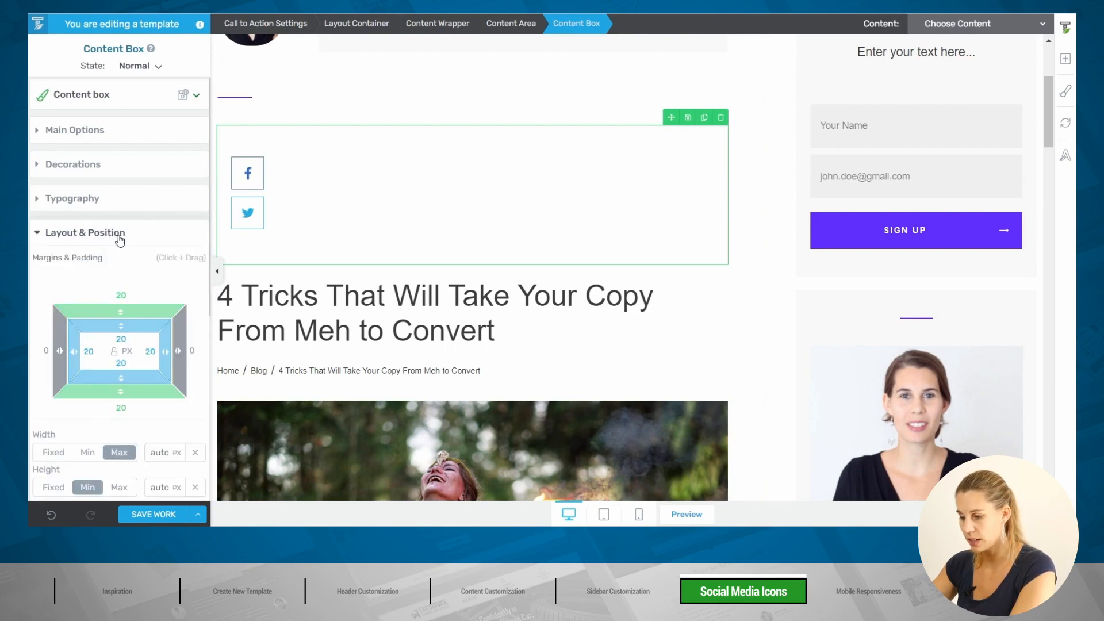
pyautogui.scroll(-1, 144, 276)
pyautogui.scroll(-4, 144, 276)
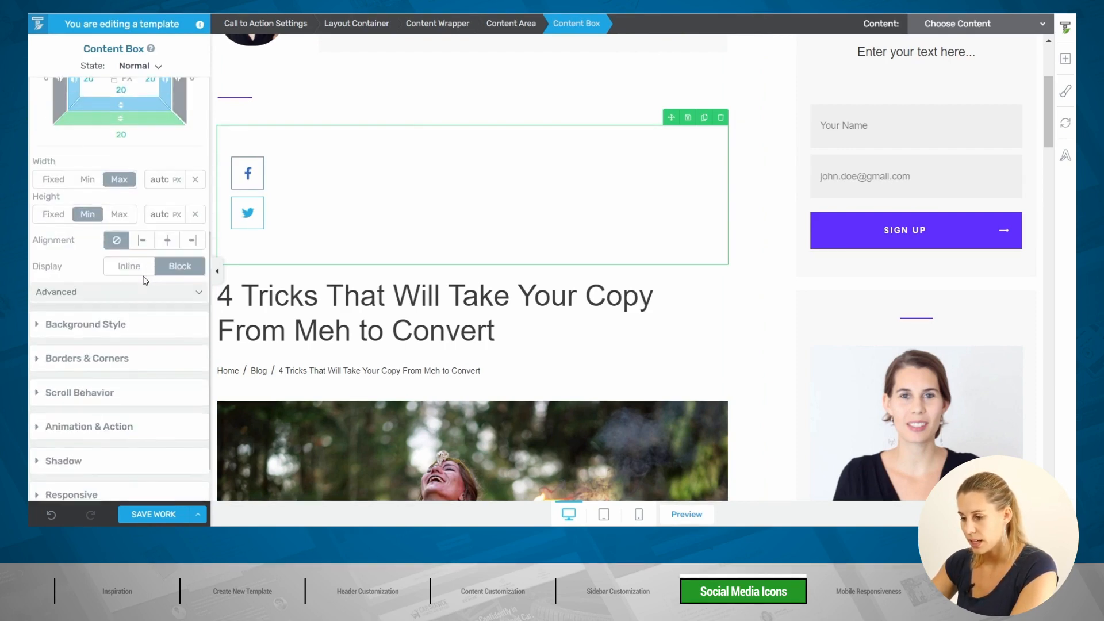
pyautogui.click(144, 294)
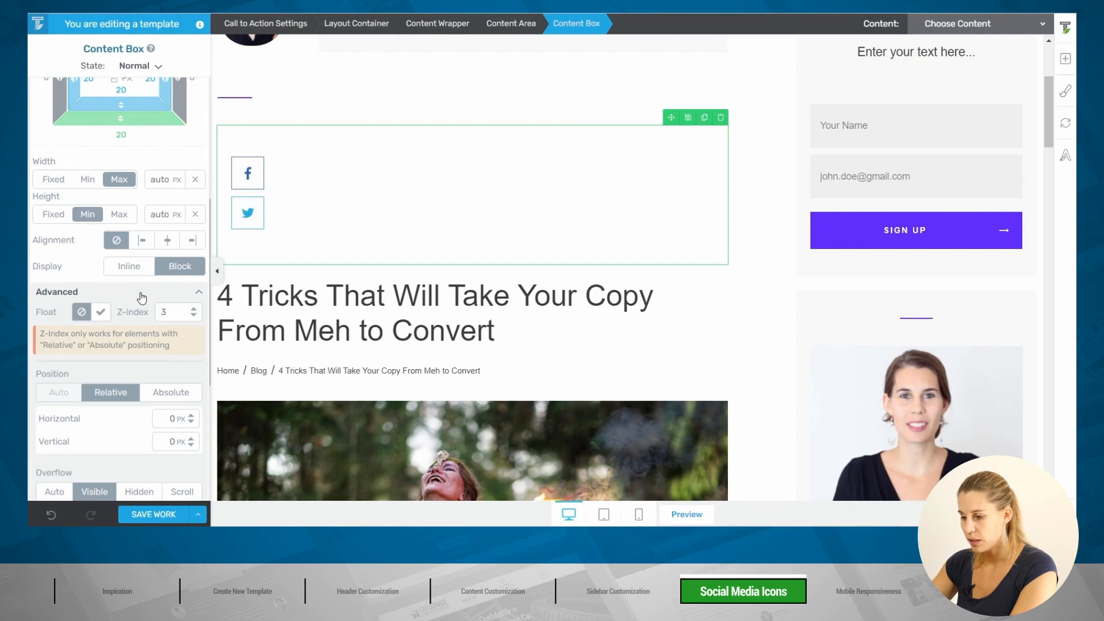
pyautogui.scroll(-2, 153, 311)
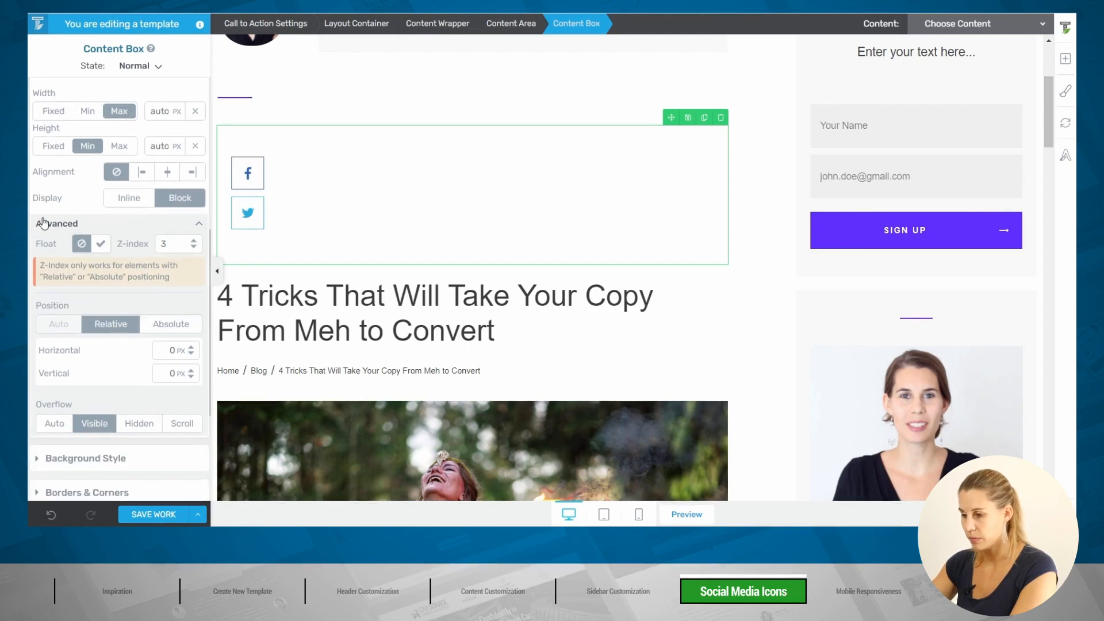
pyautogui.click(186, 326)
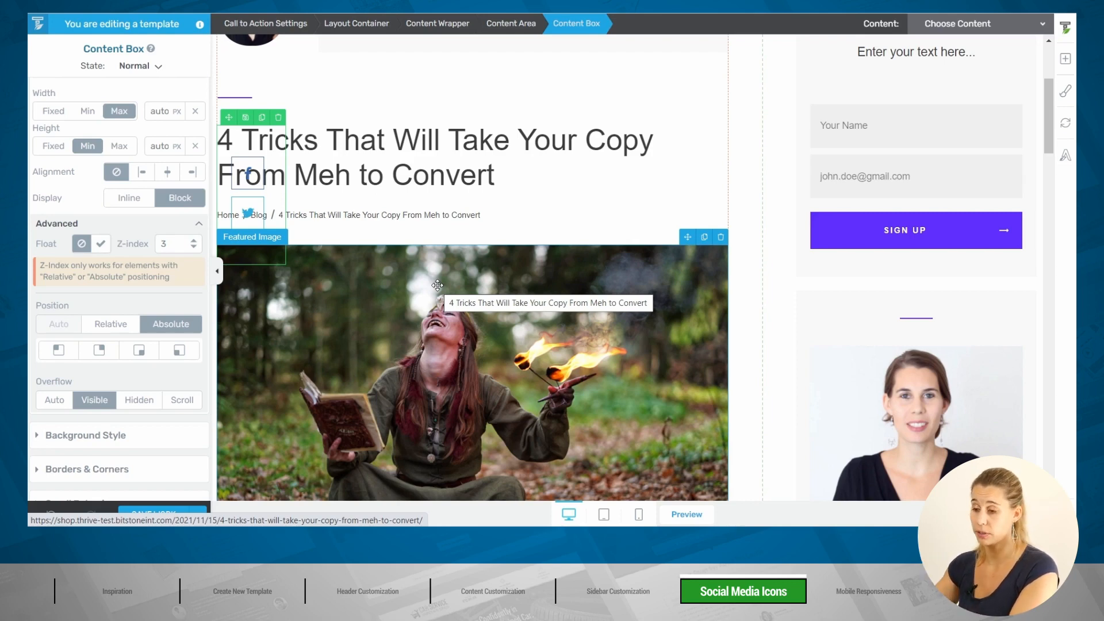
pyautogui.scroll(-1, 46, 293)
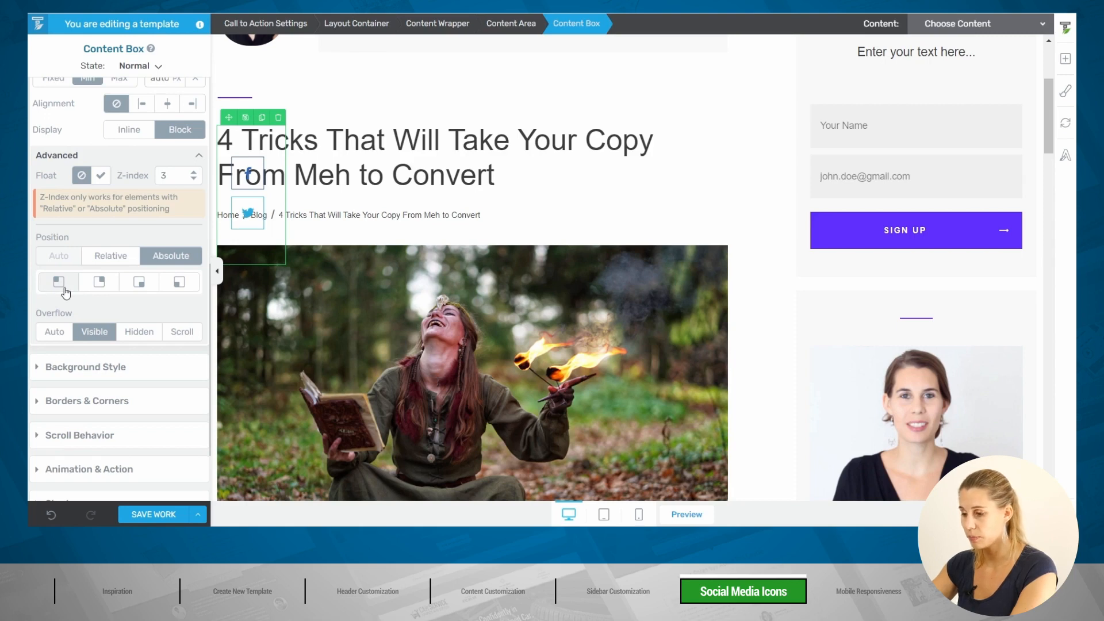
pyautogui.click(63, 288)
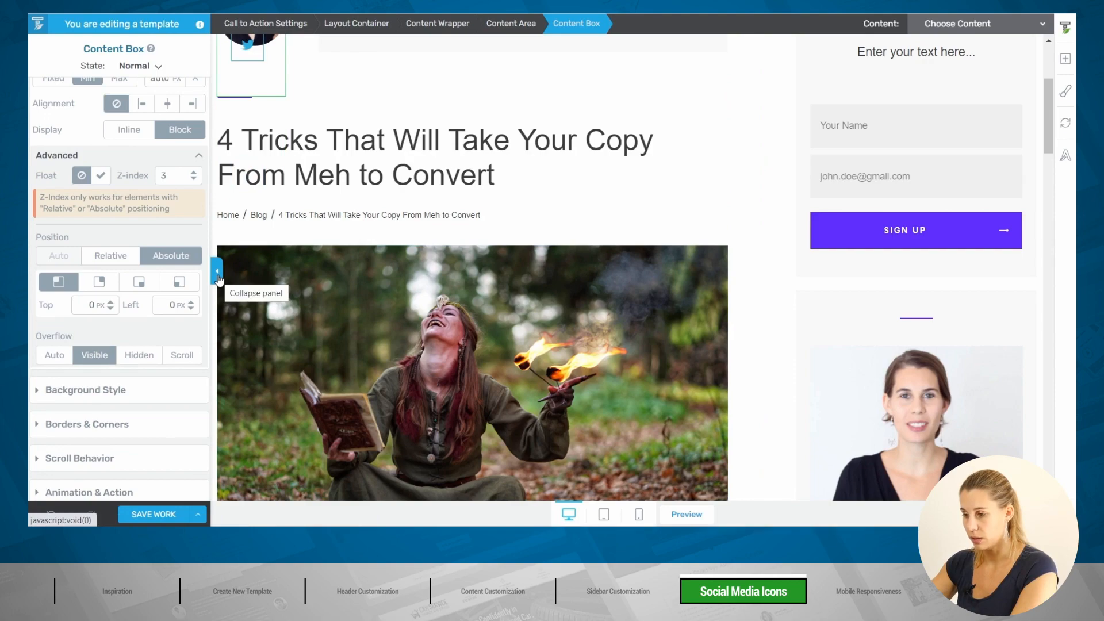
# Step: Offset the share-icons box -111 px left and 600 px from the top, outside the content column
pyautogui.click(217, 273)
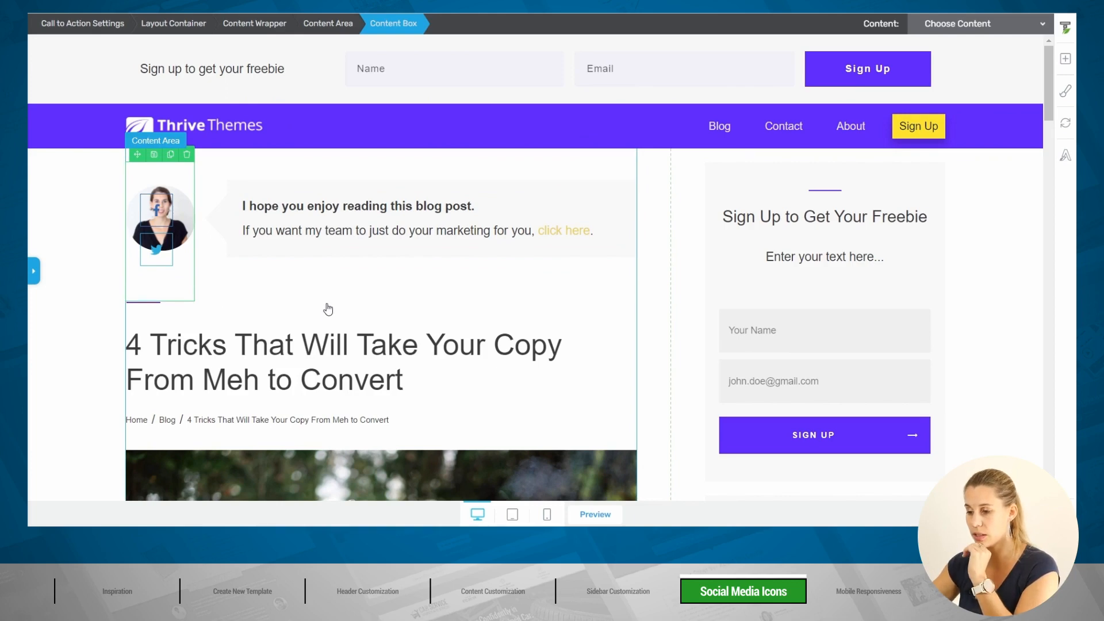
pyautogui.click(36, 279)
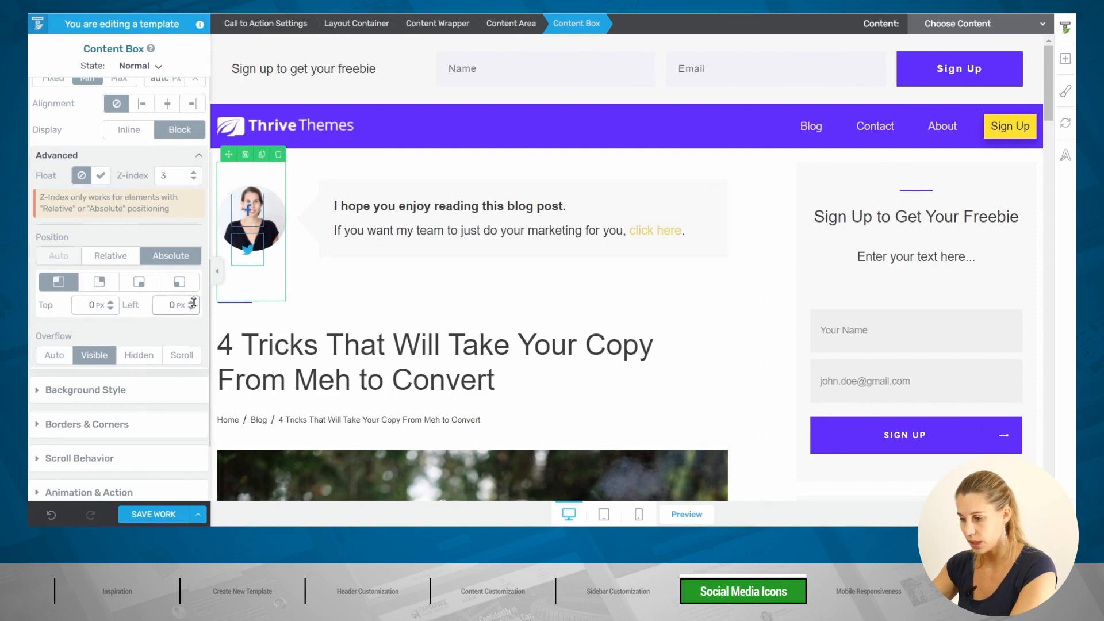
pyautogui.moveTo(192, 303); pyautogui.dragTo(190, 384)
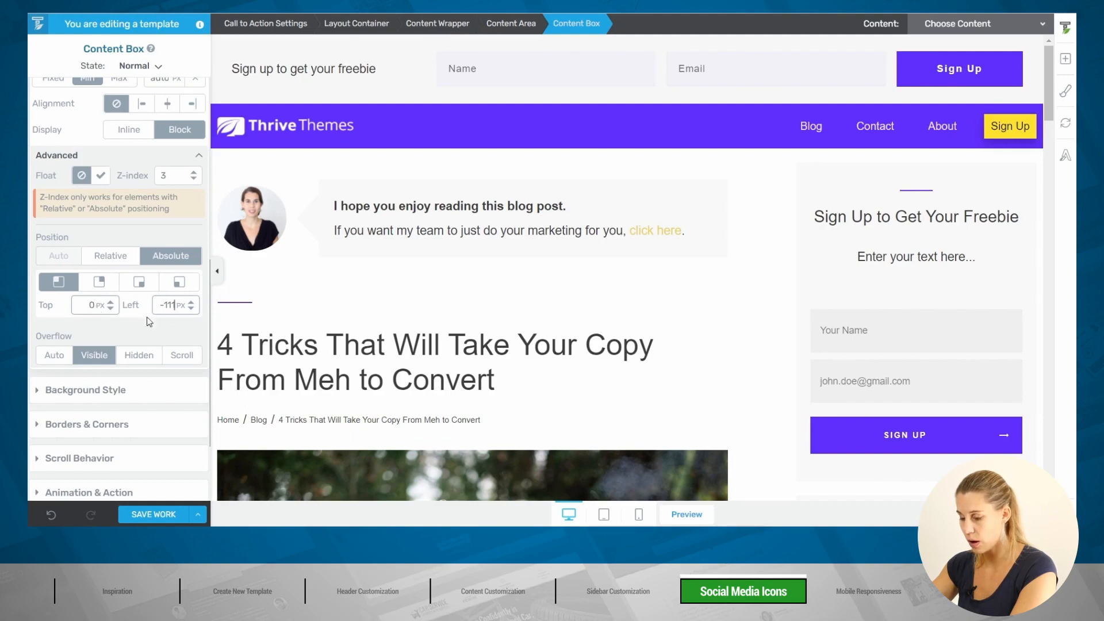
pyautogui.scroll(-8, 430, 298)
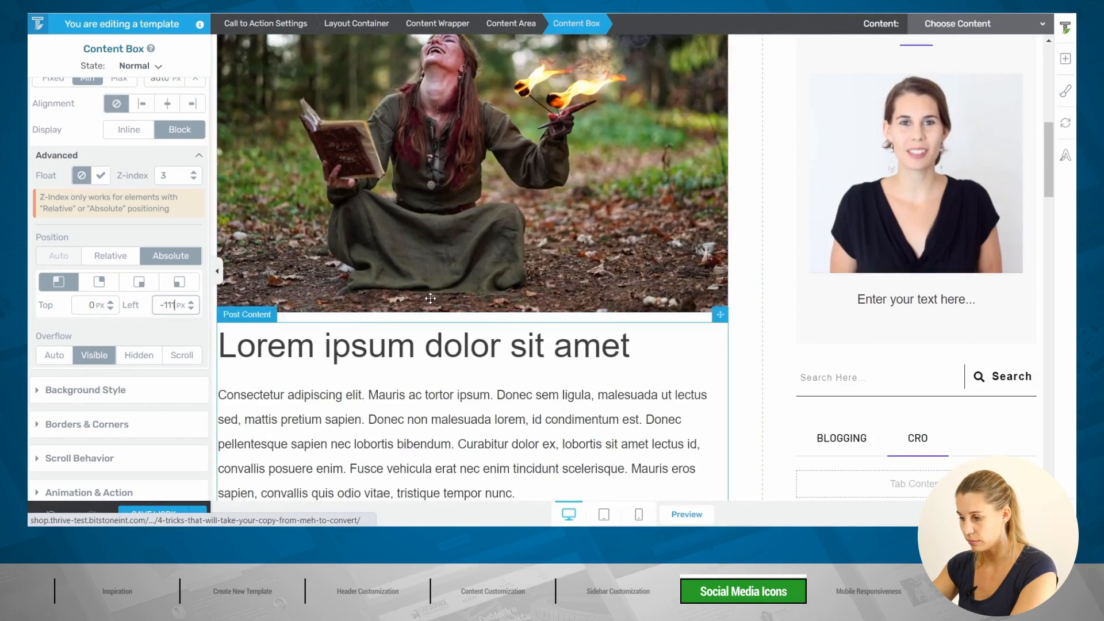
pyautogui.scroll(10, 430, 298)
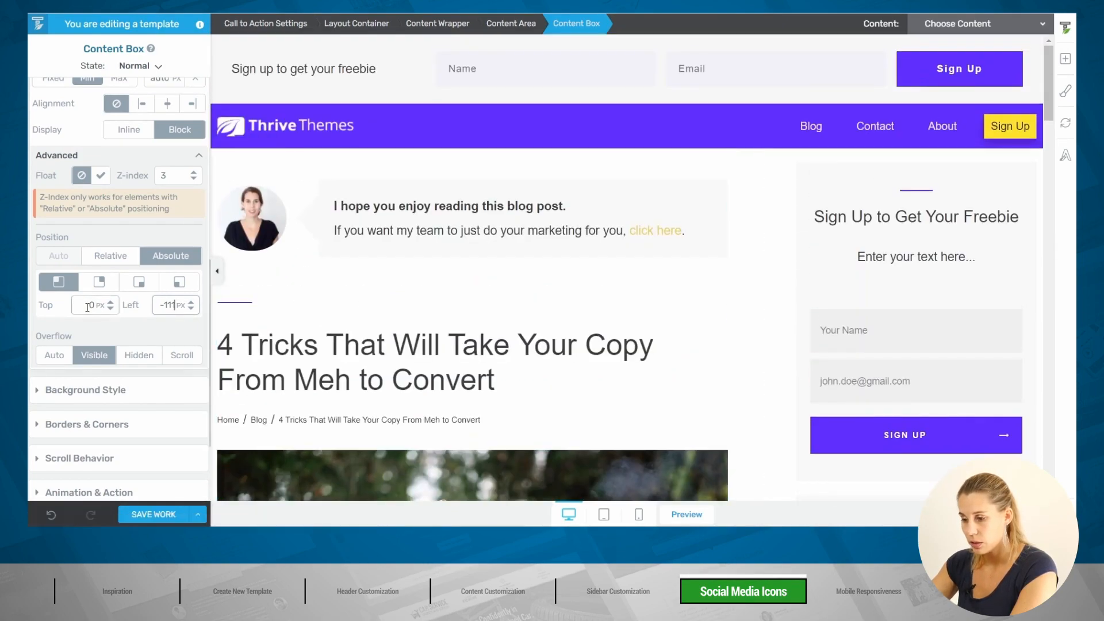
pyautogui.doubleClick(88, 306)
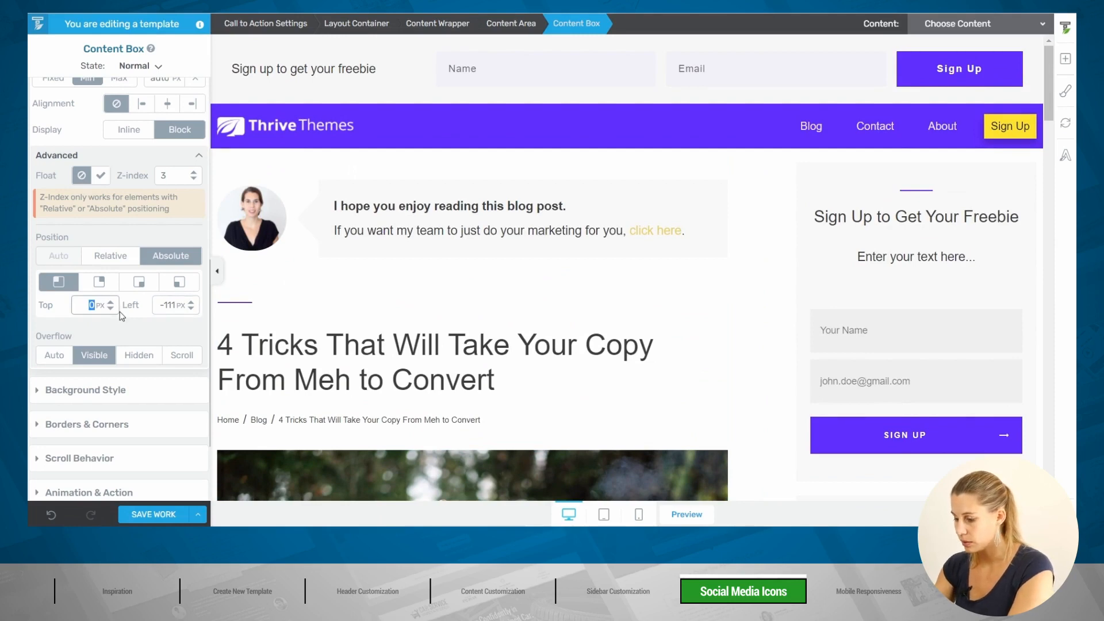
pyautogui.write('600')
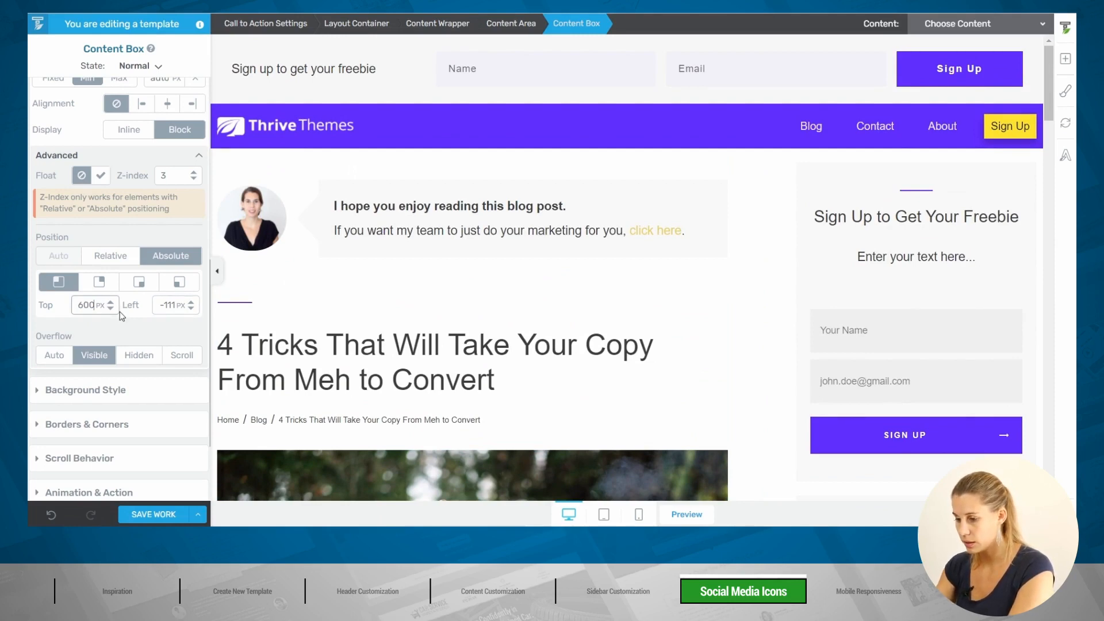
pyautogui.click(217, 270)
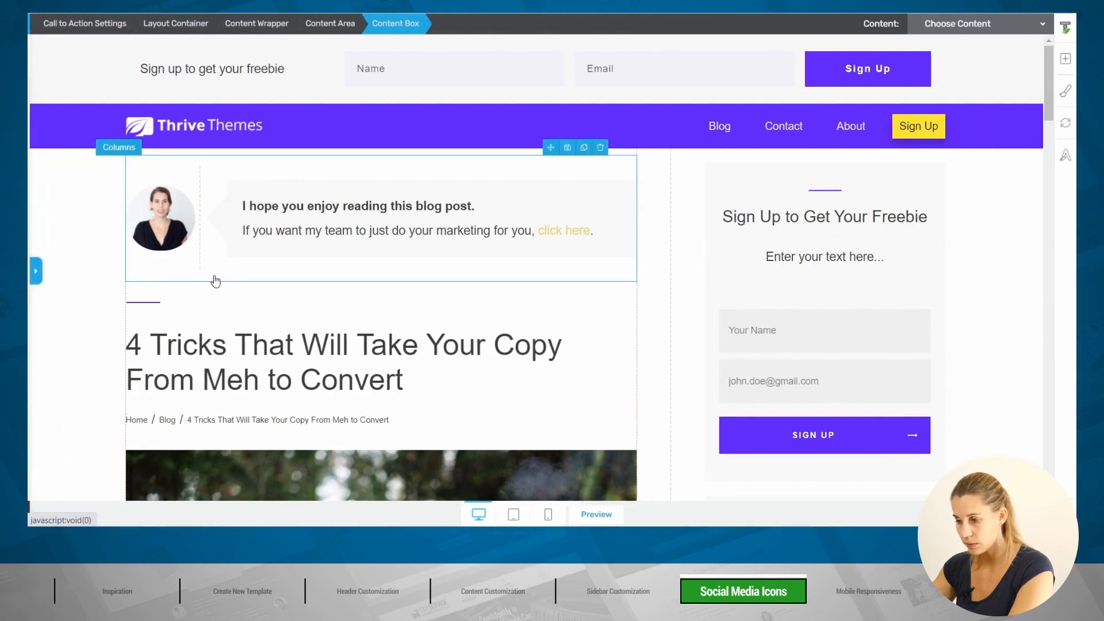
# Step: Make the share-icons box sticky on scroll, then save the template
pyautogui.scroll(-5, 133, 279)
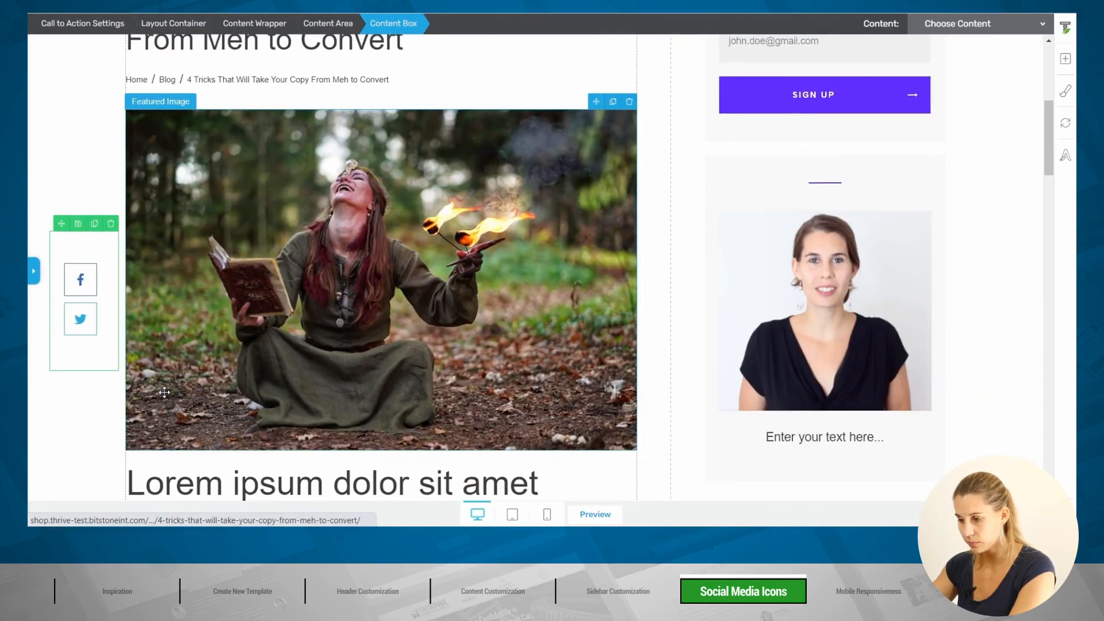
pyautogui.scroll(2, 165, 392)
pyautogui.scroll(-3, 164, 388)
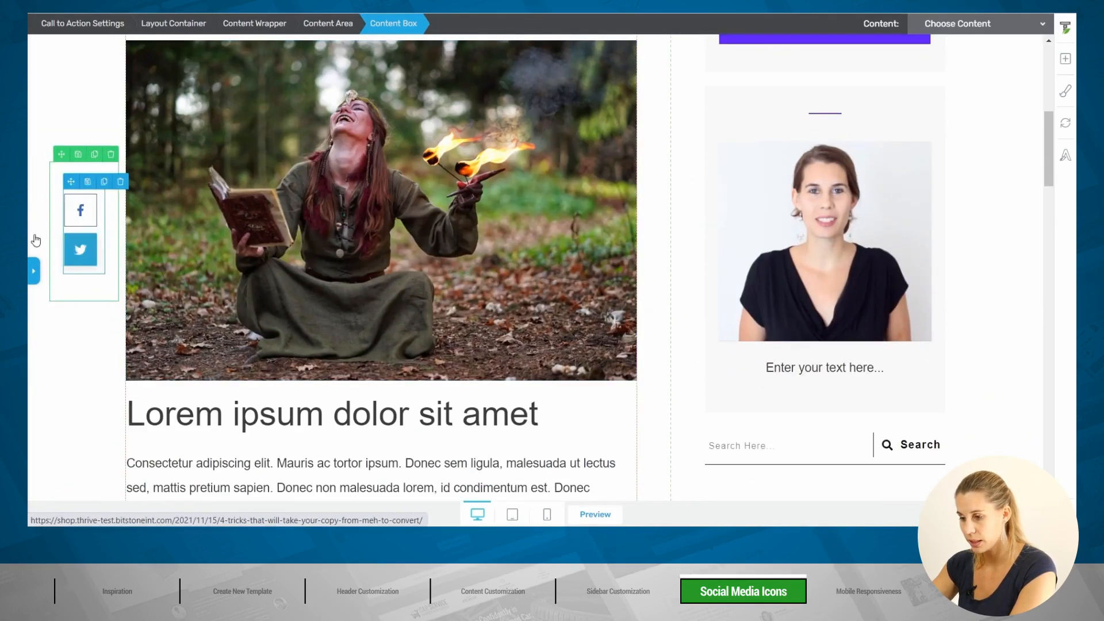
pyautogui.click(36, 272)
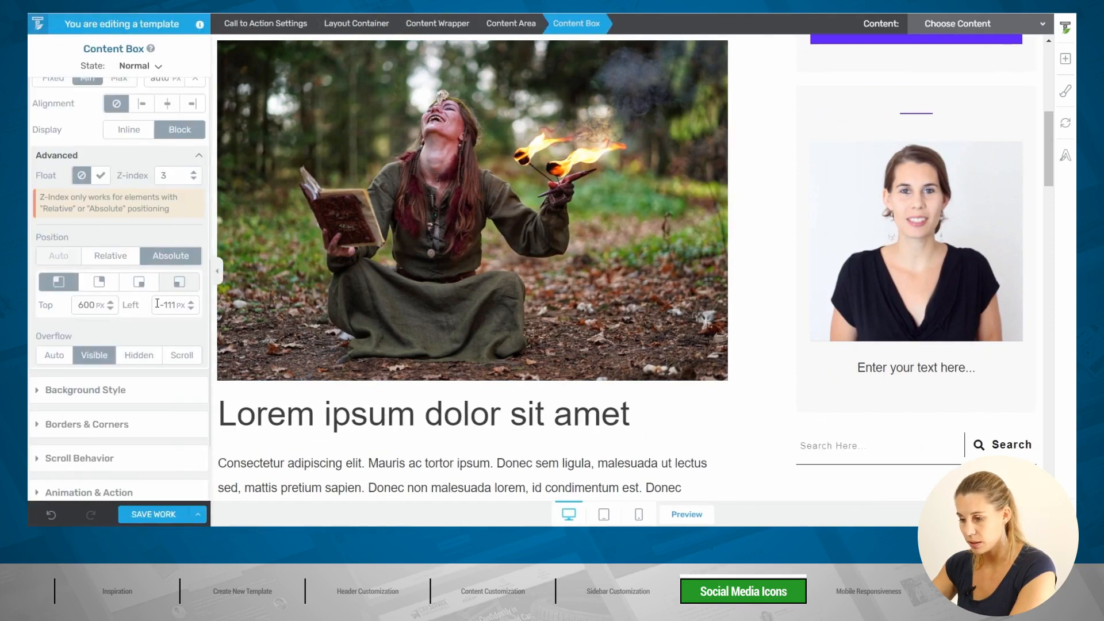
pyautogui.scroll(-2, 156, 304)
pyautogui.click(75, 343)
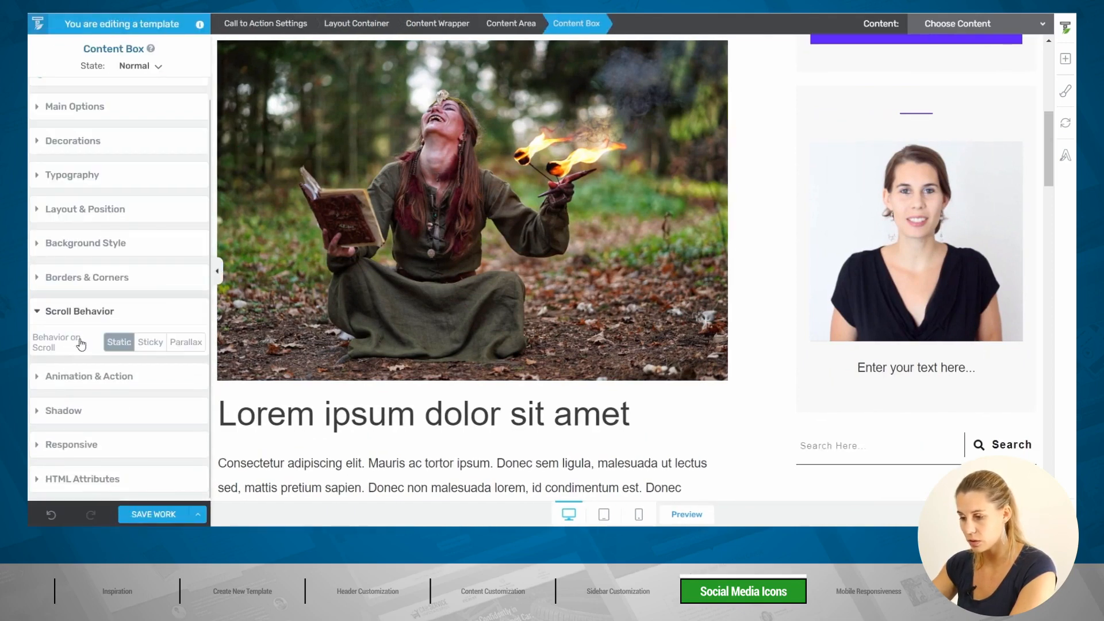
pyautogui.click(151, 343)
pyautogui.scroll(-3, 132, 321)
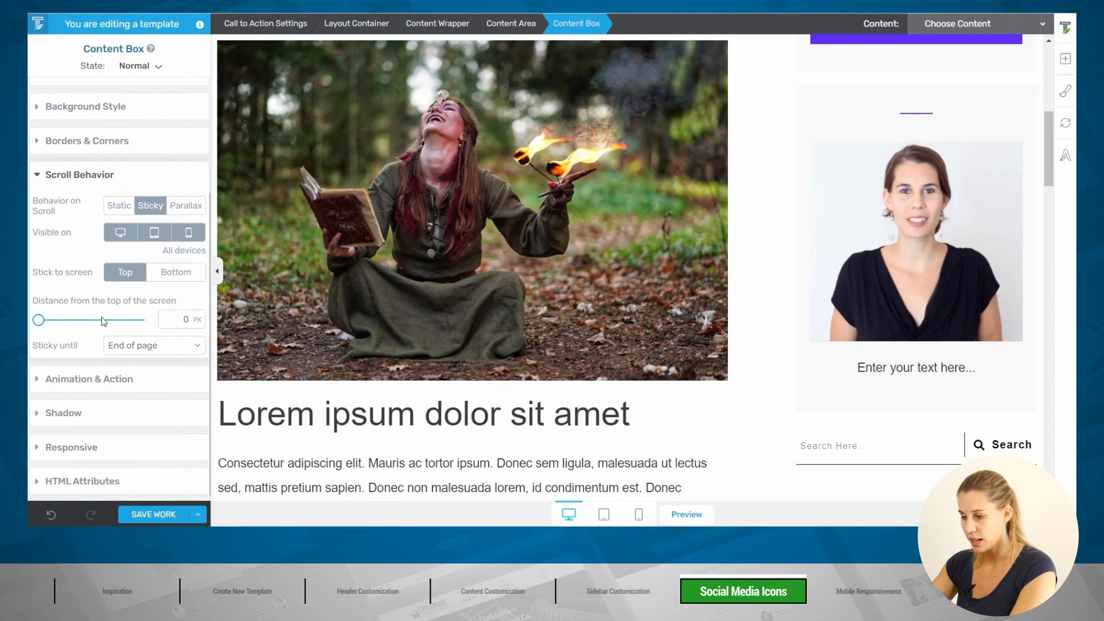
pyautogui.click(161, 514)
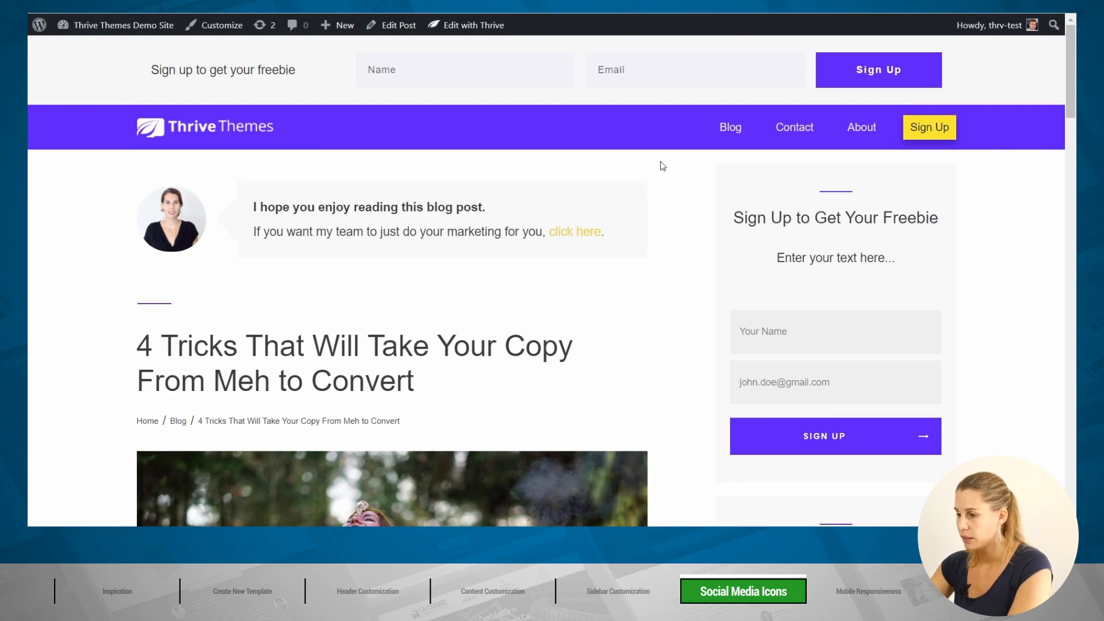
pyautogui.scroll(-7, 662, 166)
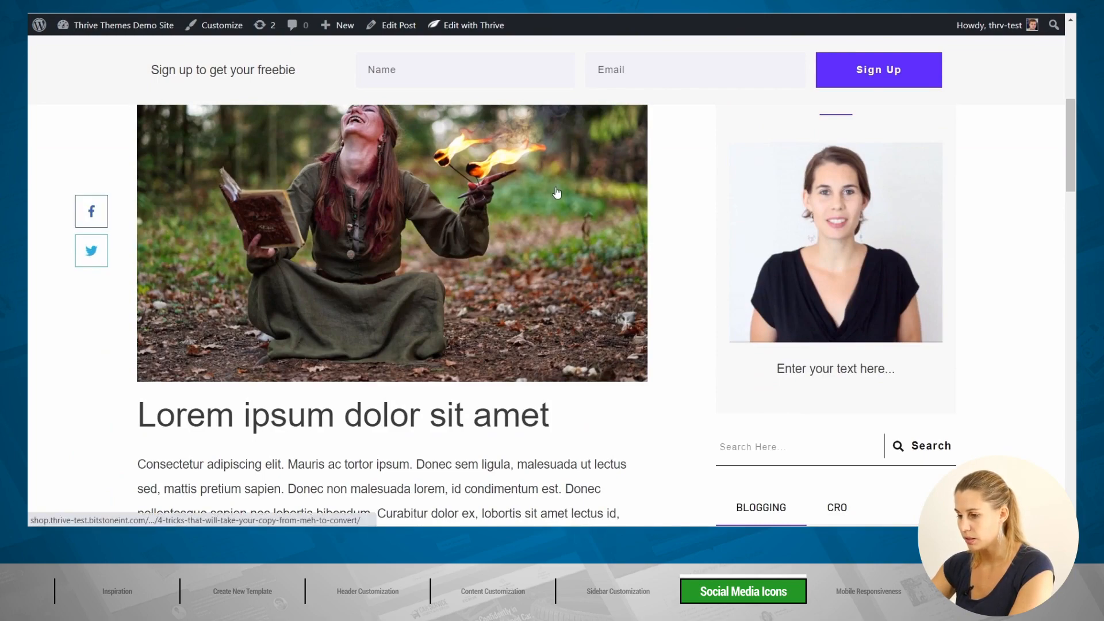
pyautogui.scroll(-3, 557, 192)
pyautogui.scroll(-9, 557, 193)
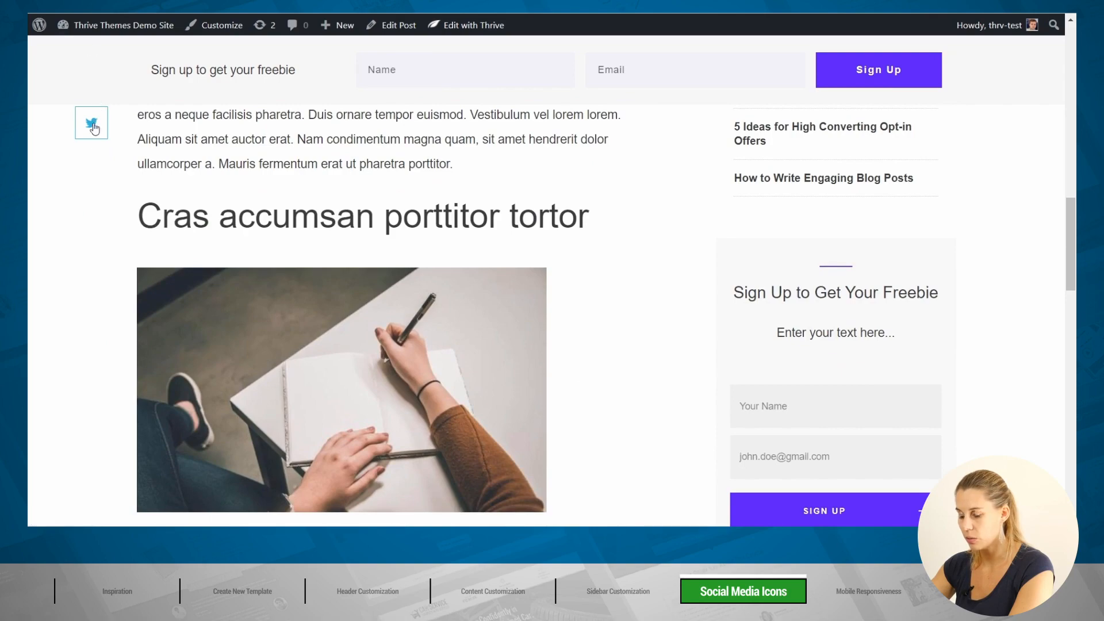
pyautogui.scroll(10, 423, 183)
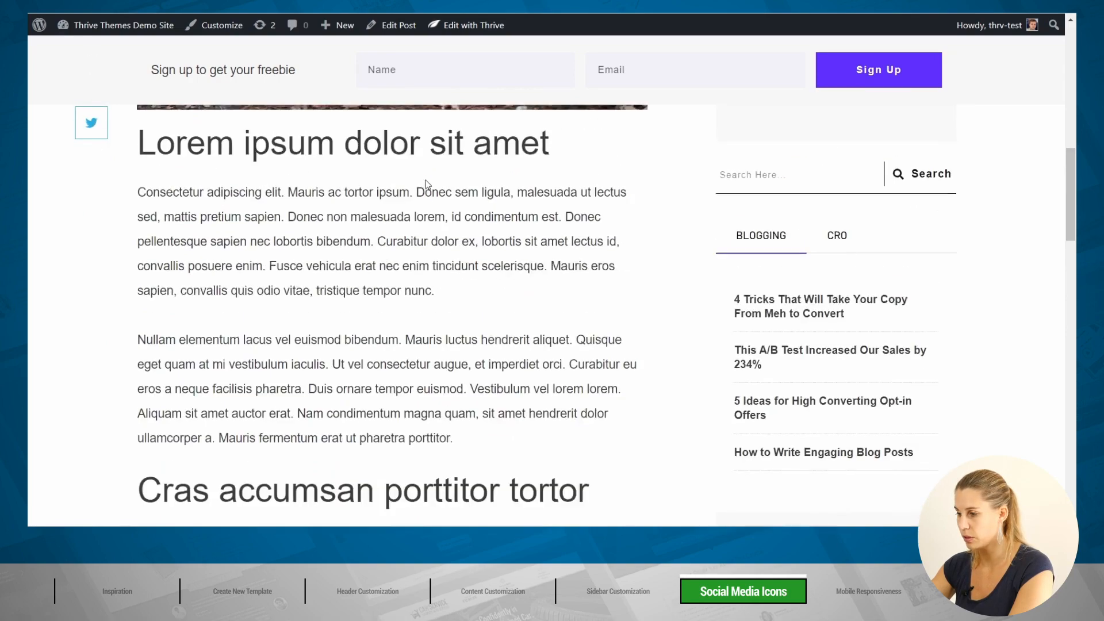
pyautogui.scroll(1, 423, 172)
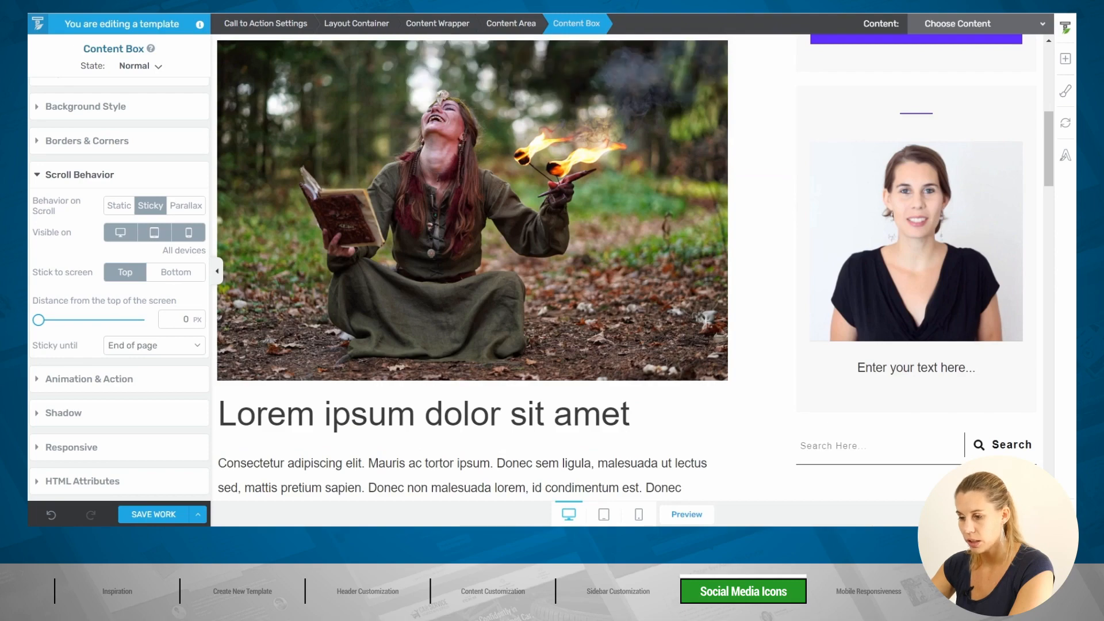
pyautogui.scroll(4, 354, 97)
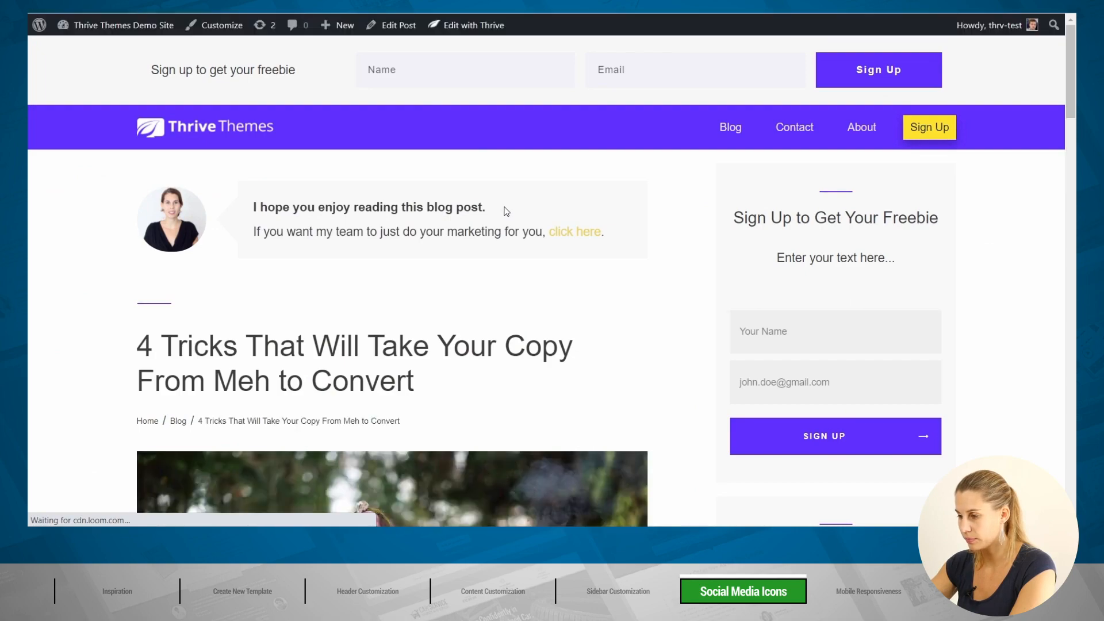
pyautogui.scroll(-8, 506, 211)
pyautogui.scroll(-10, 506, 211)
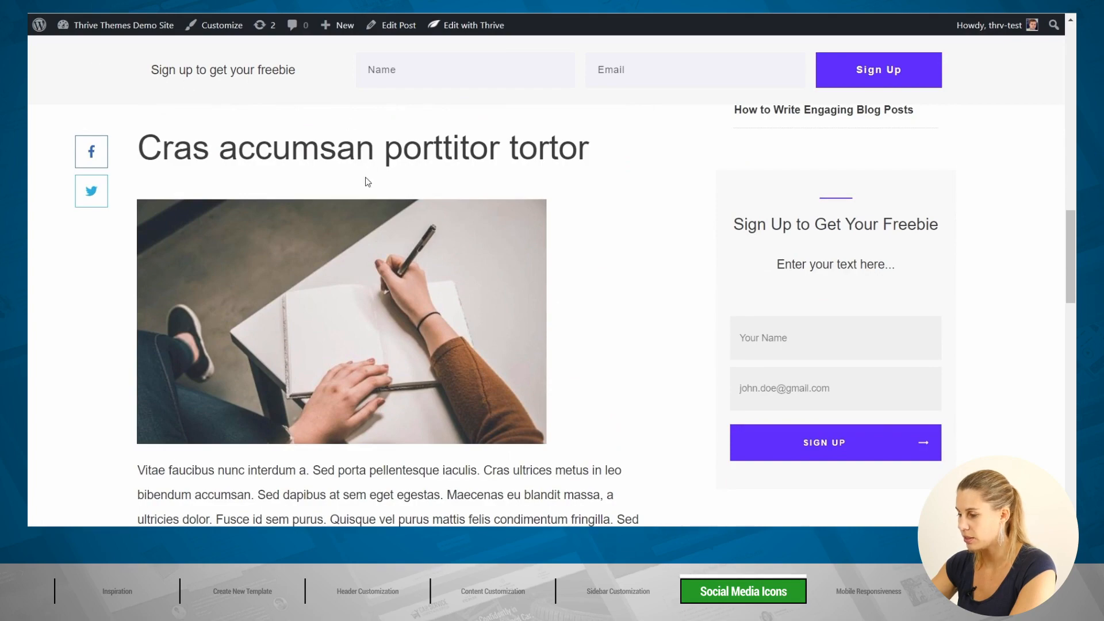
pyautogui.scroll(-4, 367, 182)
pyautogui.scroll(-4, 368, 181)
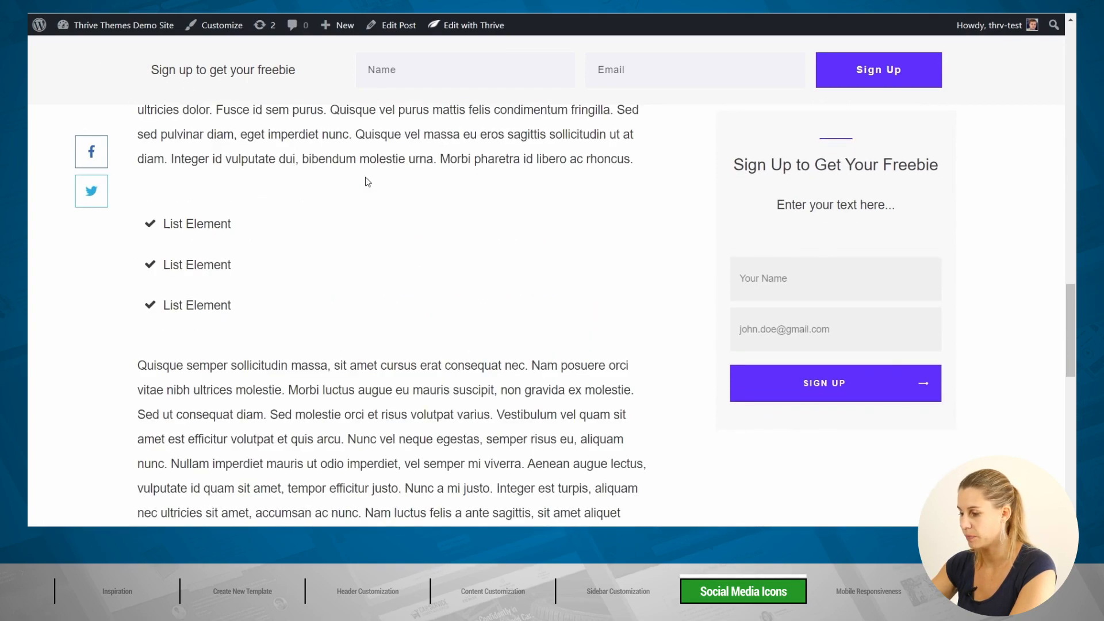
pyautogui.scroll(10, 368, 181)
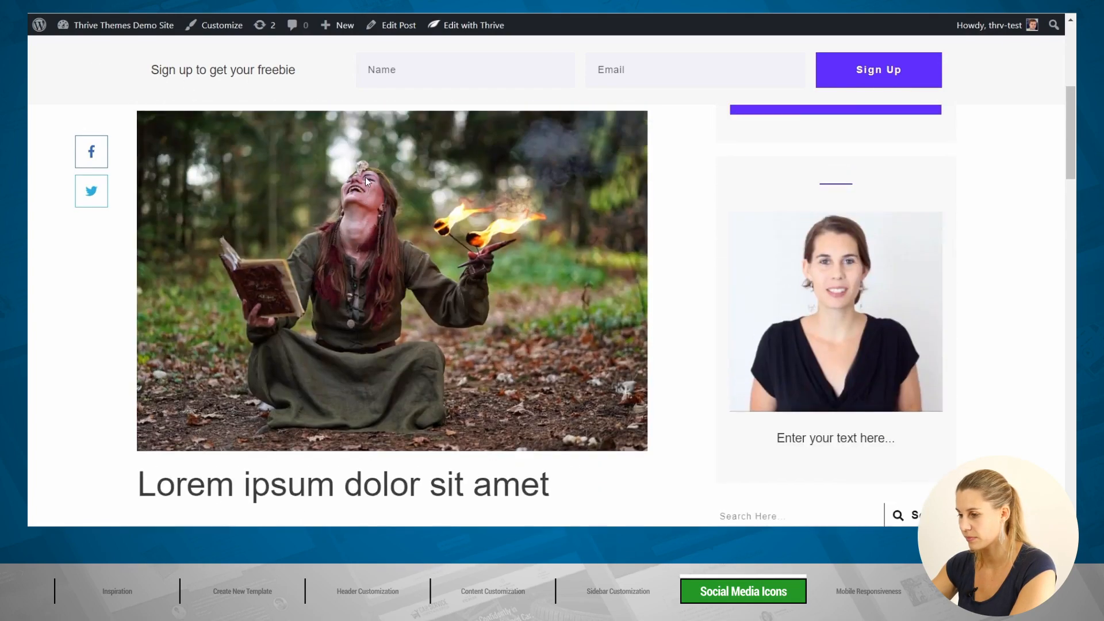
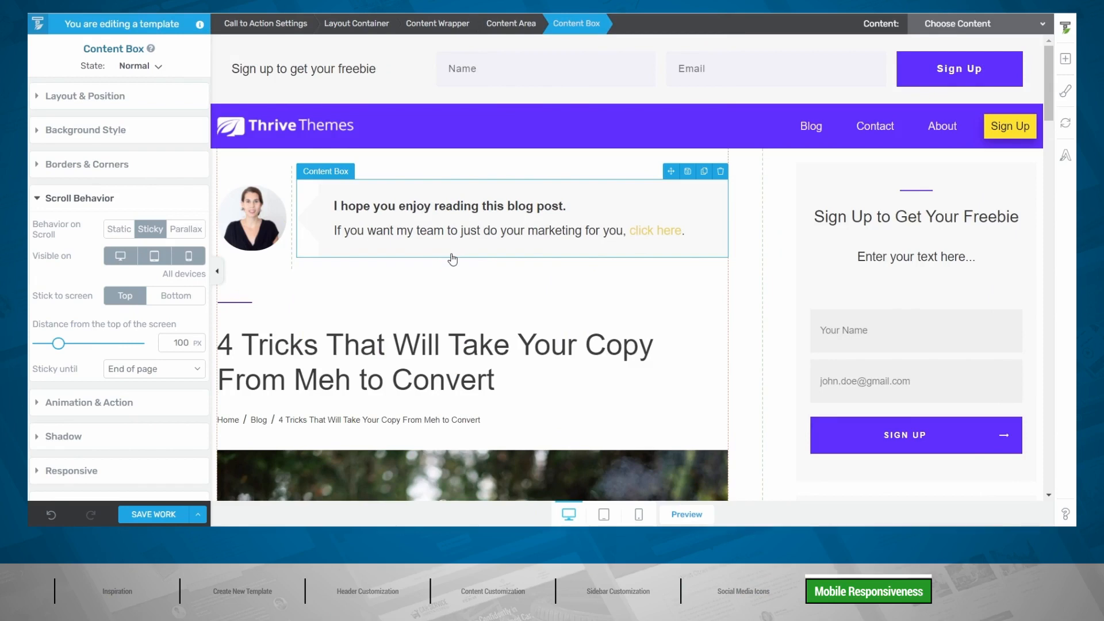
# Step: Compare the post template in tablet, mobile and desktop previews, ending on tablet
pyautogui.click(604, 515)
pyautogui.scroll(-5, 877, 287)
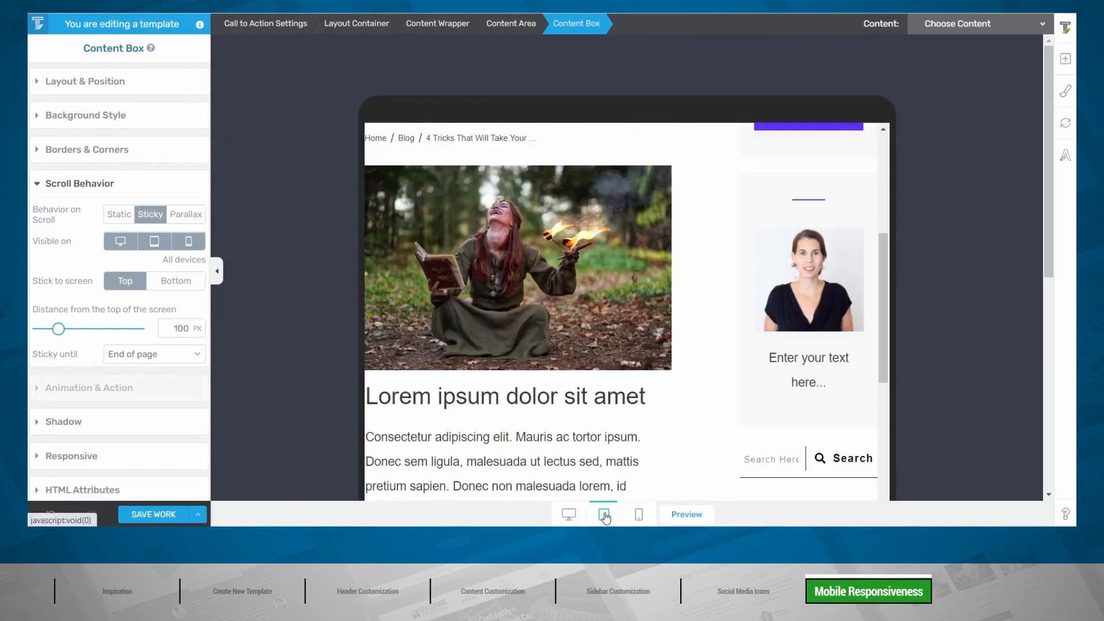
pyautogui.scroll(5, 877, 287)
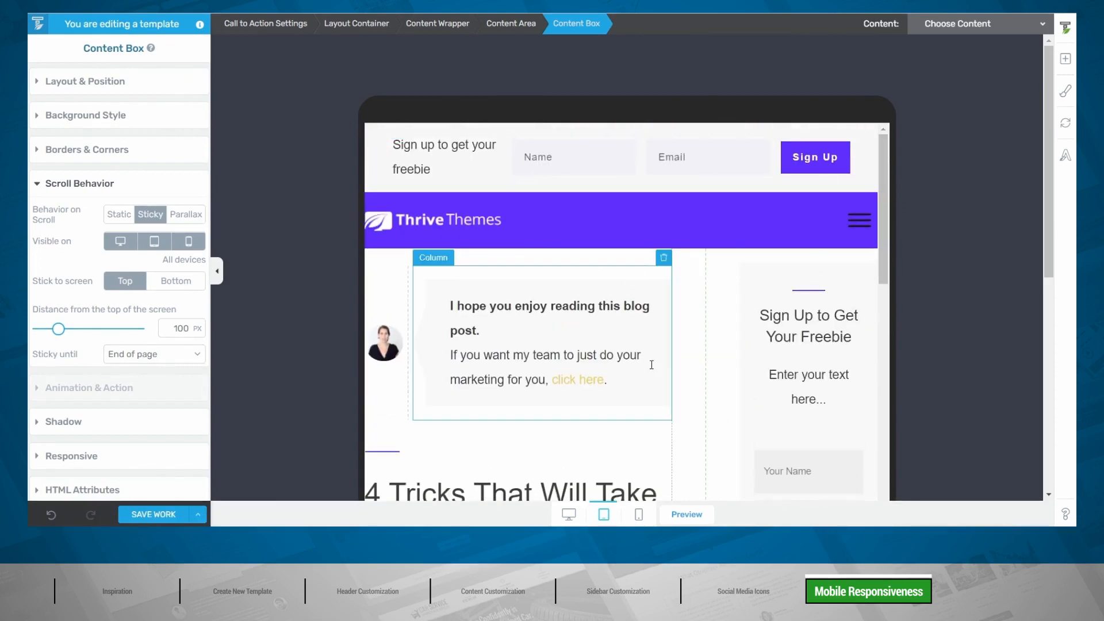
pyautogui.click(639, 514)
pyautogui.scroll(-5, 747, 296)
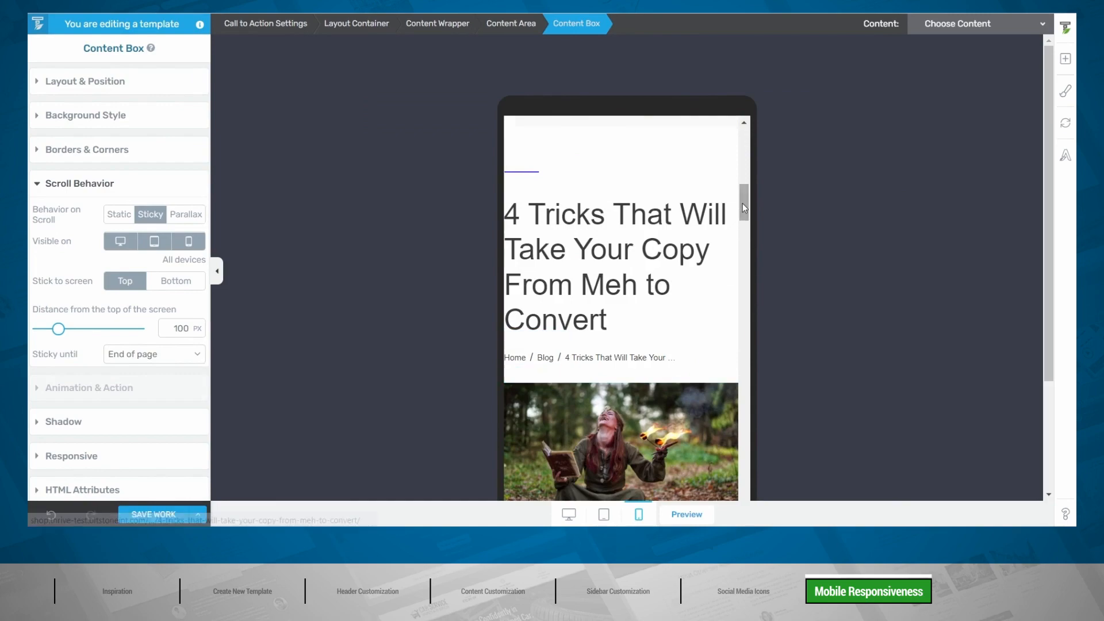
pyautogui.moveTo(742, 202); pyautogui.dragTo(758, 143)
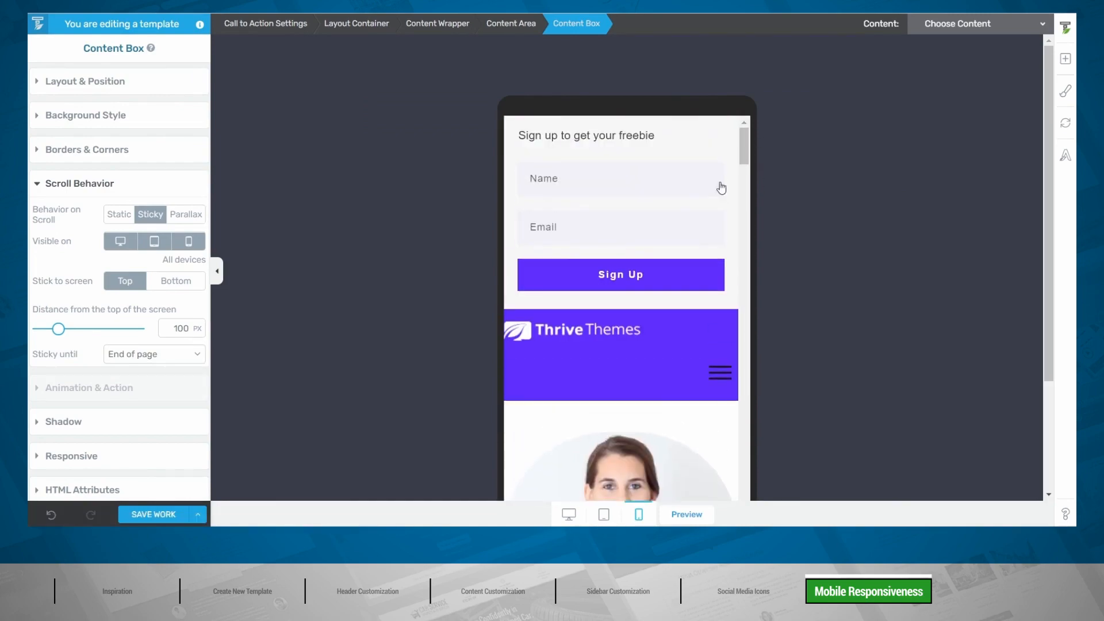
pyautogui.click(568, 514)
pyautogui.scroll(-5, 536, 304)
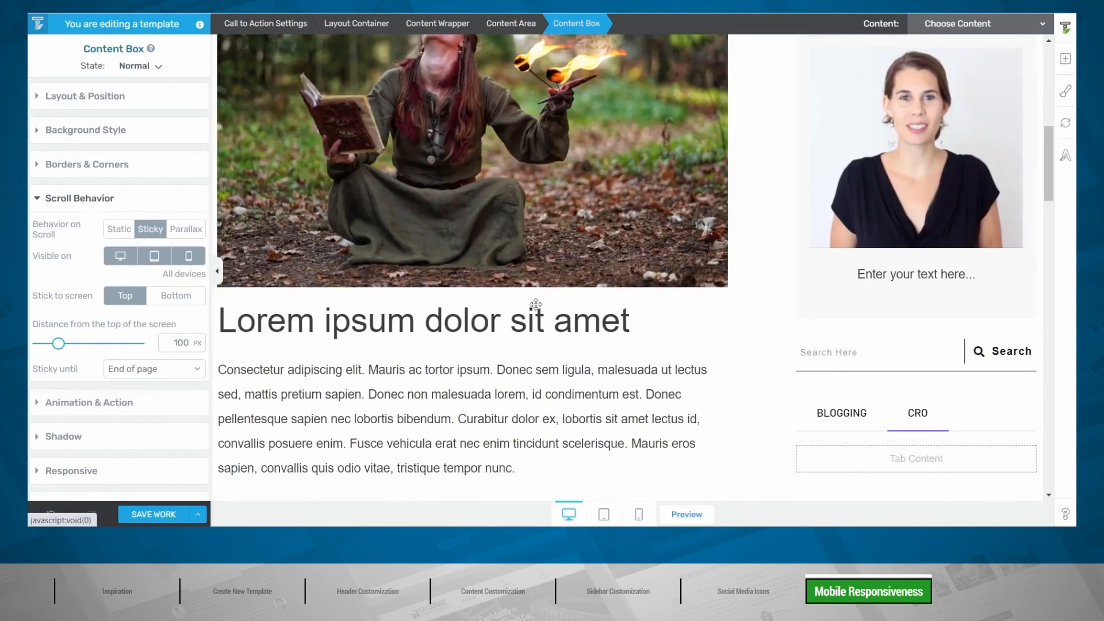
pyautogui.scroll(10, 536, 304)
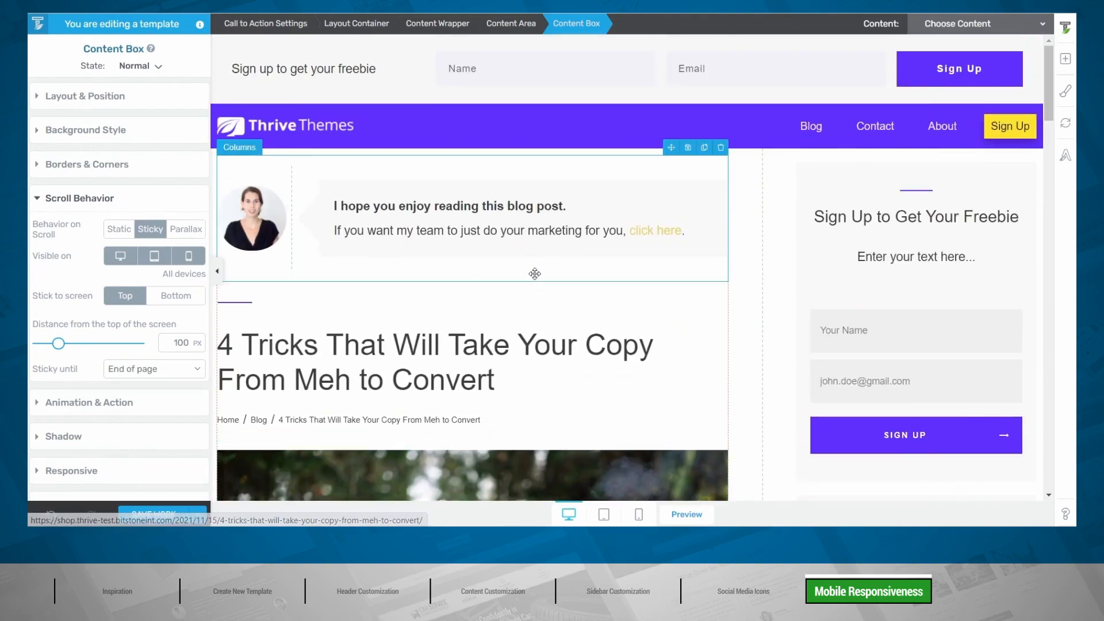
pyautogui.click(608, 522)
pyautogui.scroll(-5, 805, 287)
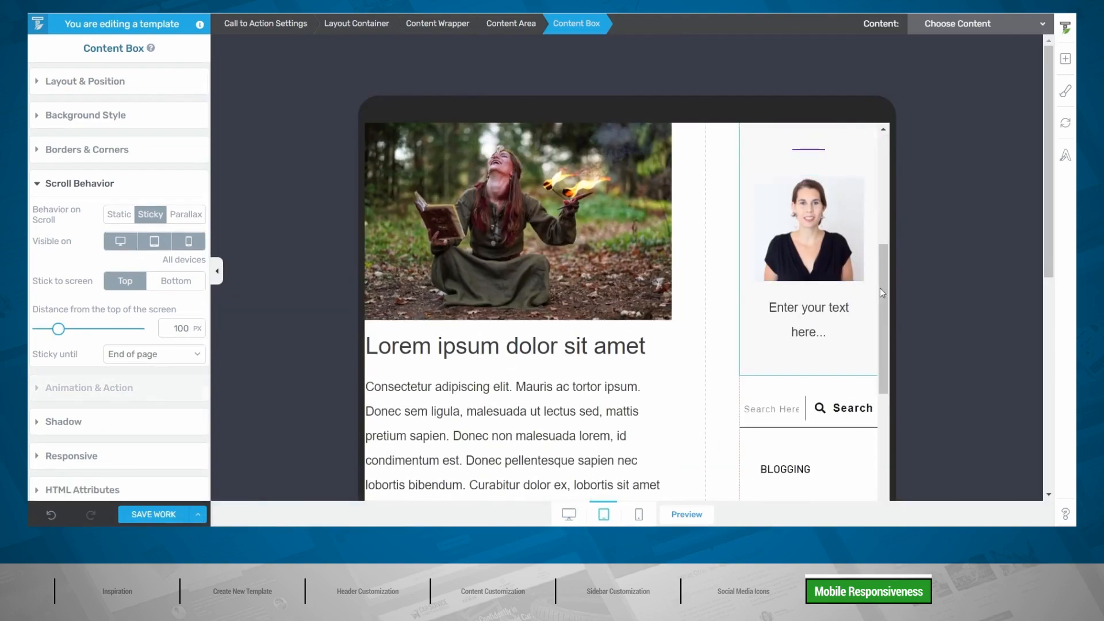
pyautogui.moveTo(879, 287); pyautogui.dragTo(895, 170)
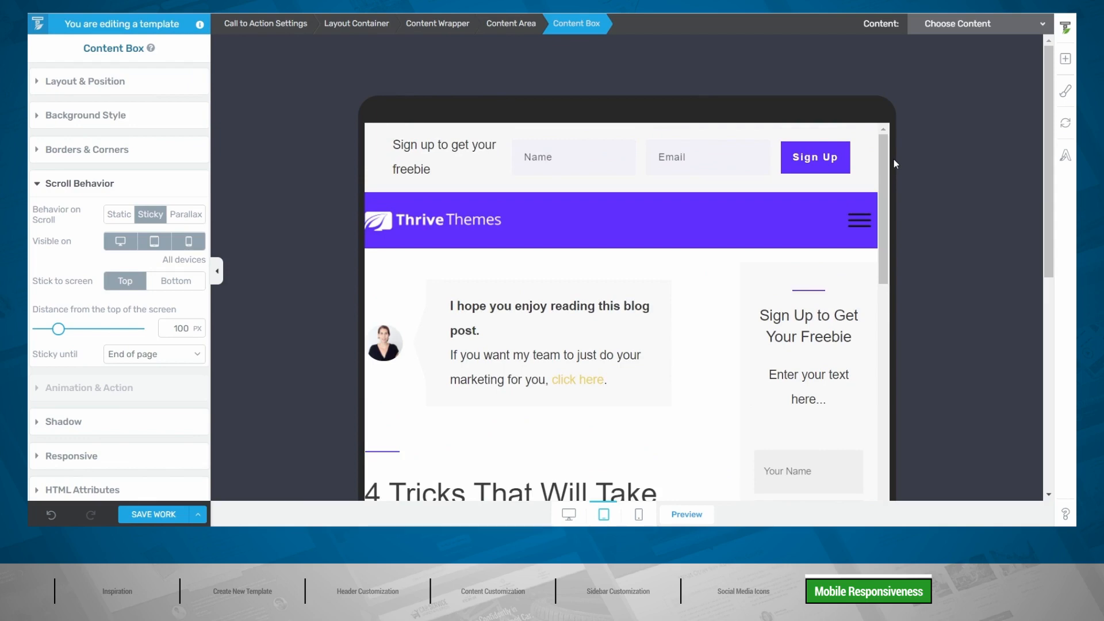
# Step: Give the Top Section 10 px left and right padding on tablet
pyautogui.click(469, 199)
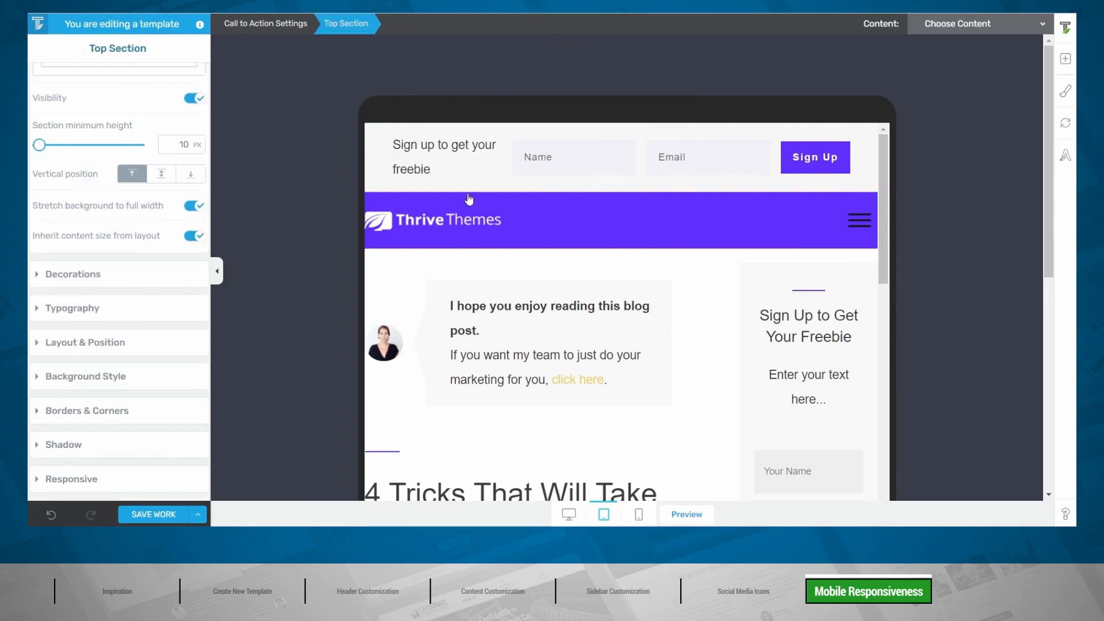
pyautogui.click(99, 343)
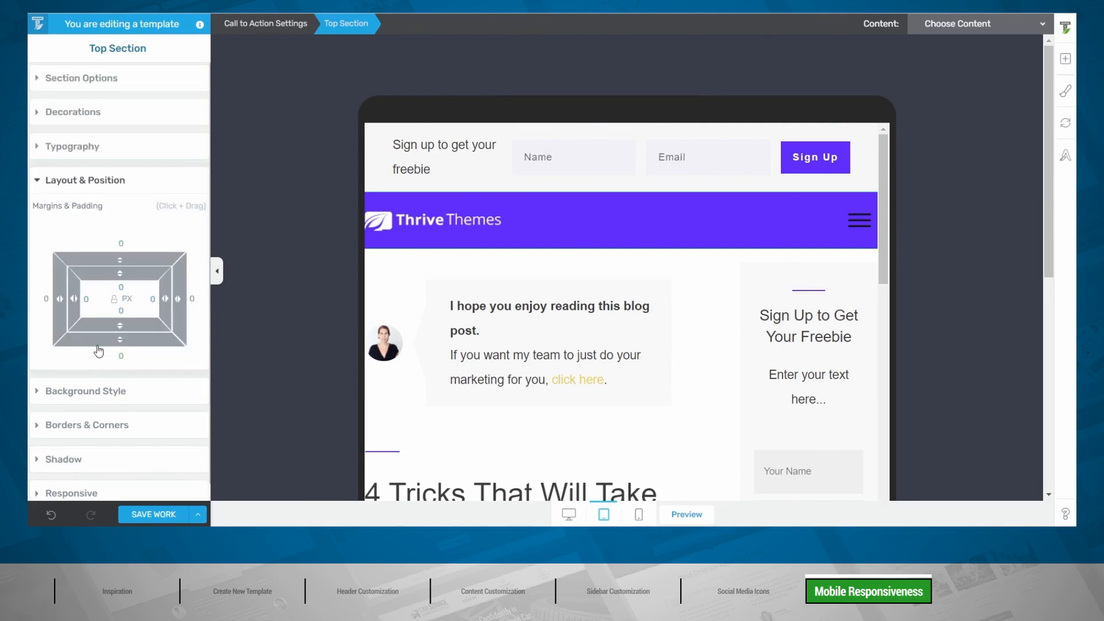
pyautogui.write('10')
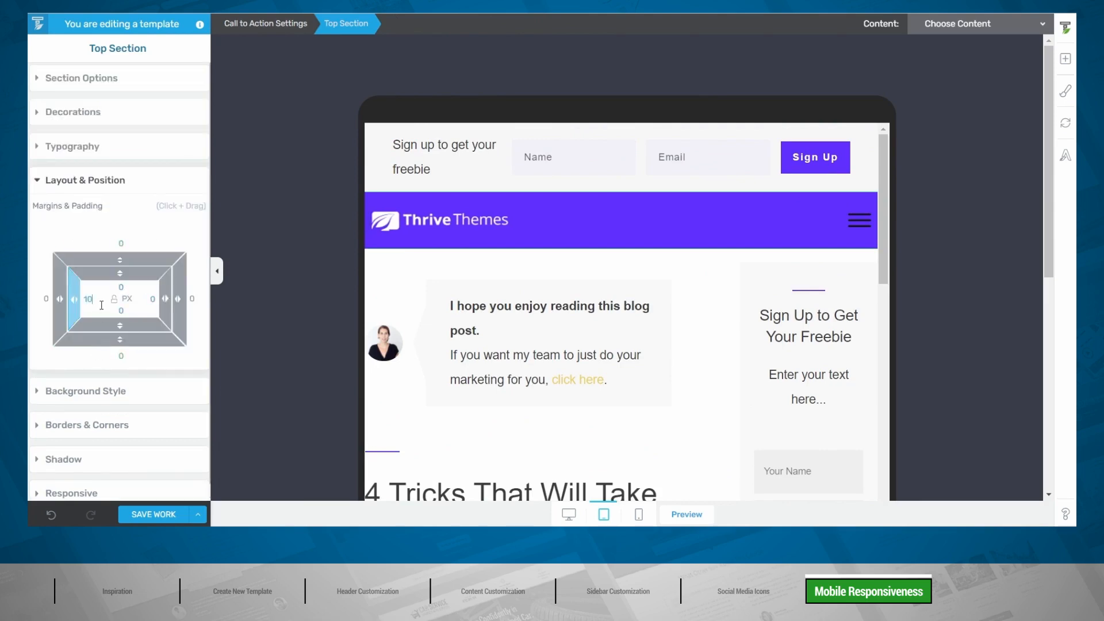
pyautogui.press('BackSpace')
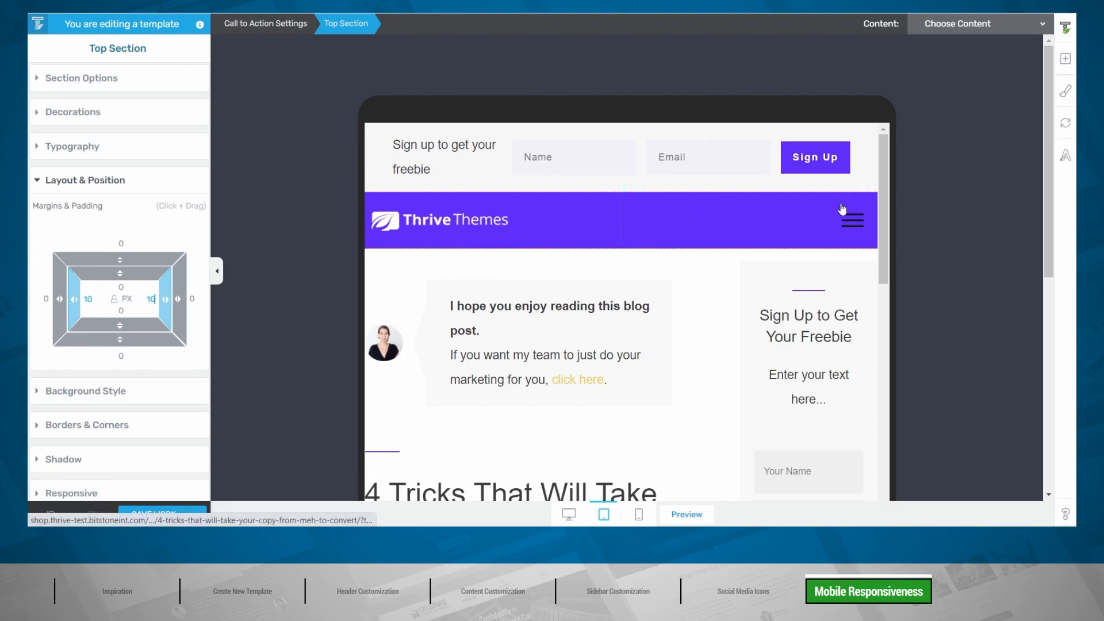
# Step: Make the tablet hamburger icon white (#ffffff) and show the menu in its open state
pyautogui.click(853, 226)
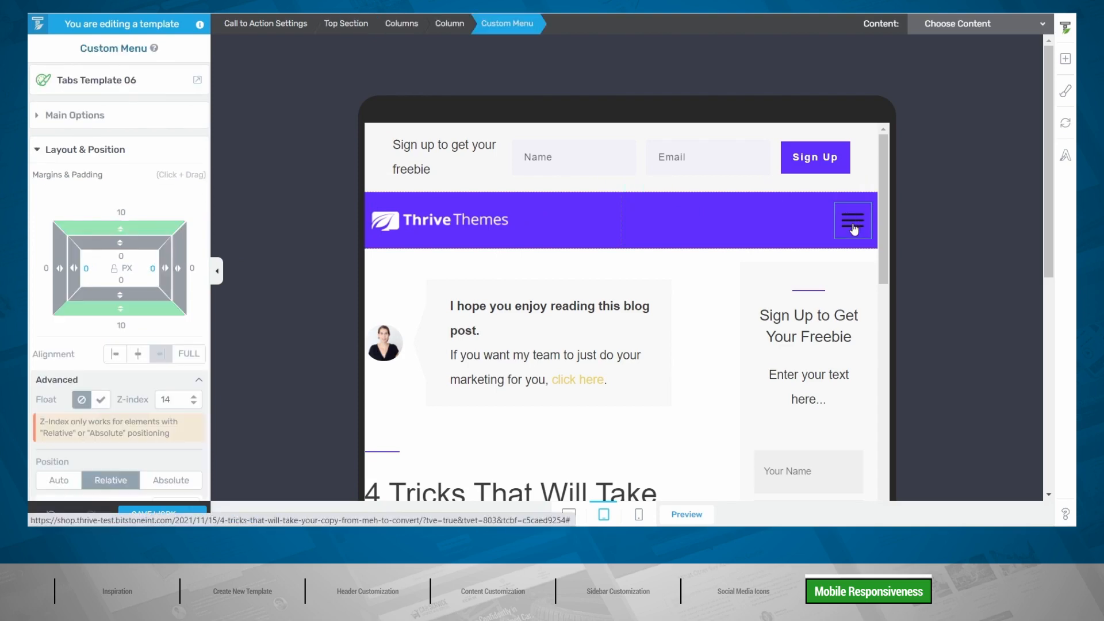
pyautogui.click(119, 122)
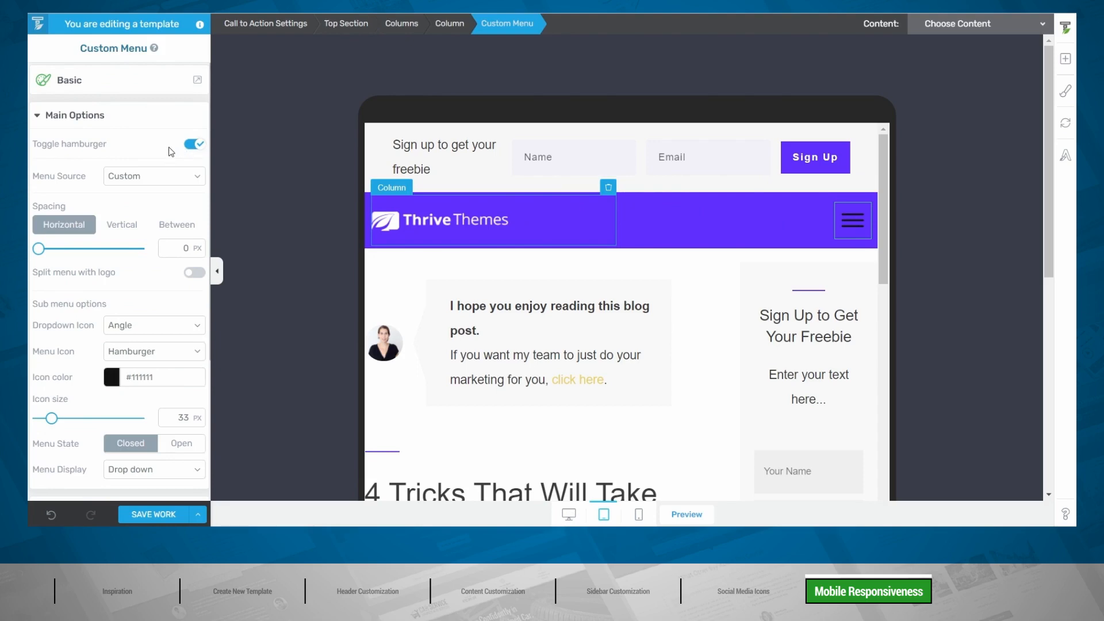
pyautogui.click(112, 377)
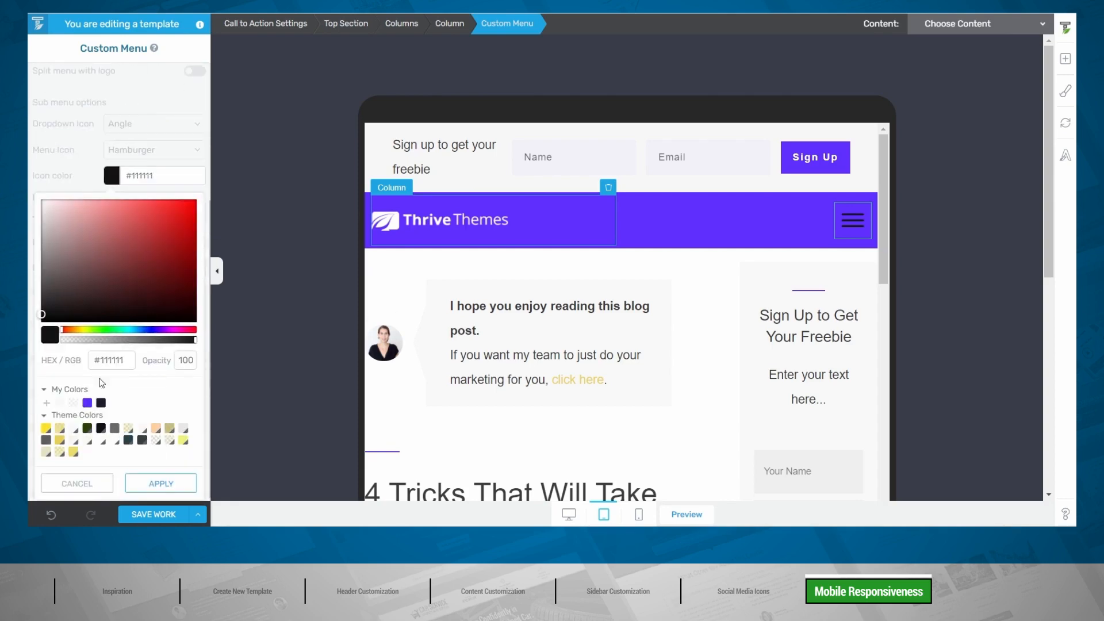
pyautogui.doubleClick(111, 361)
pyautogui.write('#ffffff')
pyautogui.click(159, 483)
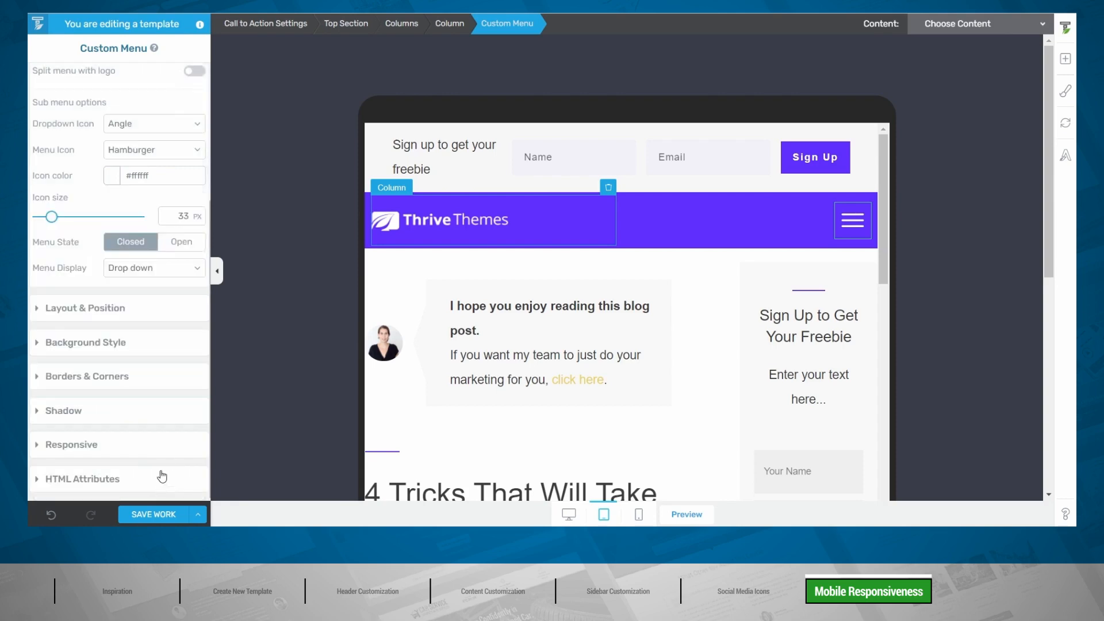
pyautogui.click(181, 246)
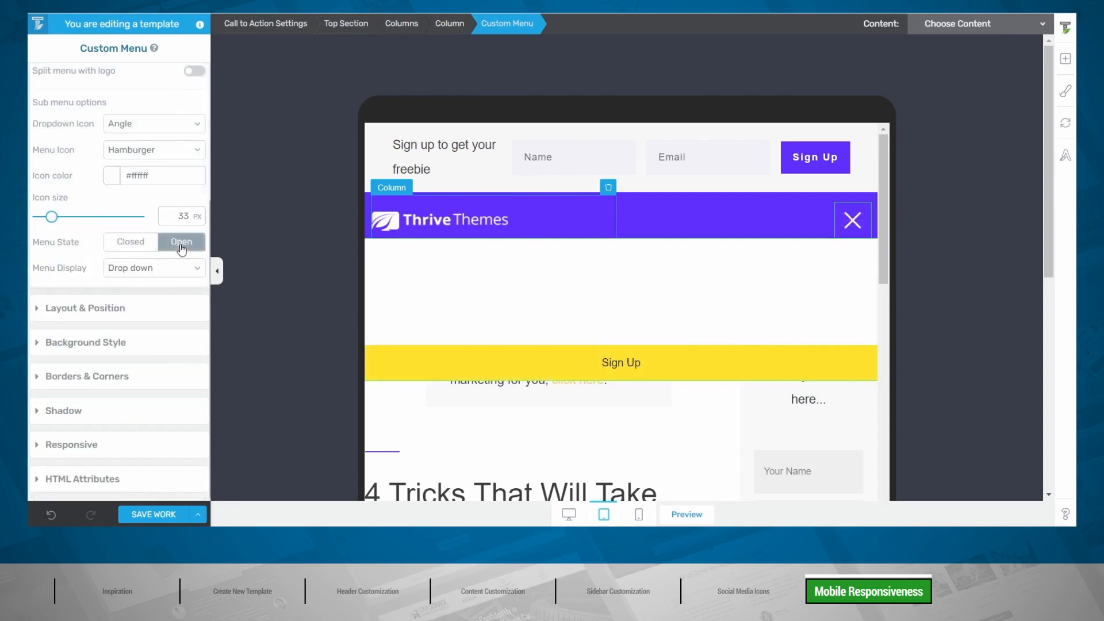
# Step: Color the menu items' text Mirage #1c1e33, then set the menu back to Closed
pyautogui.click(555, 270)
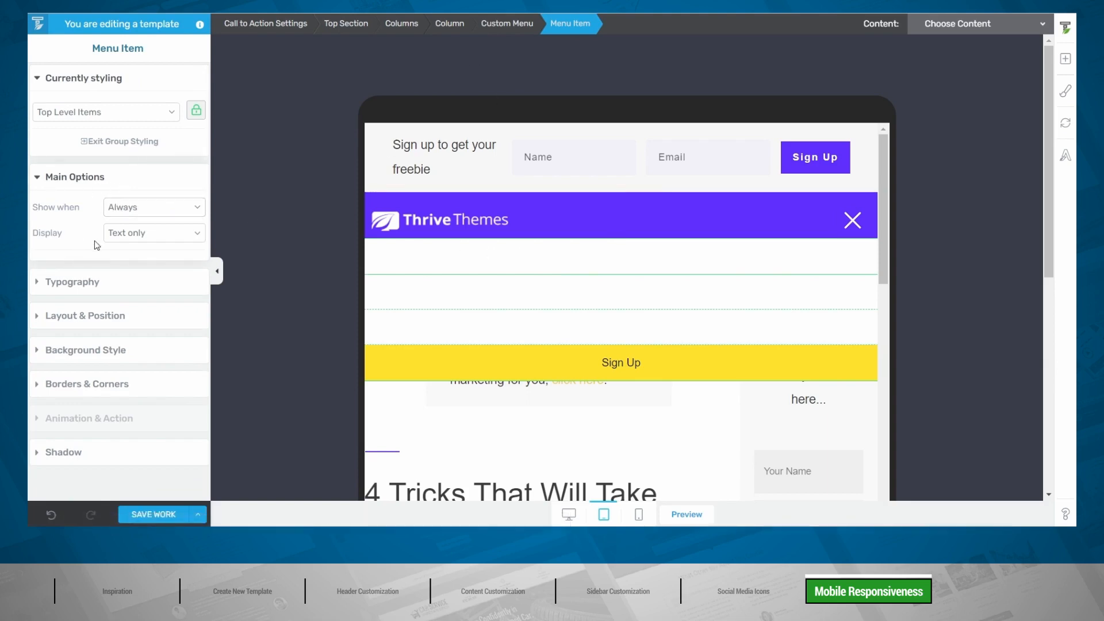
pyautogui.click(74, 283)
pyautogui.click(123, 269)
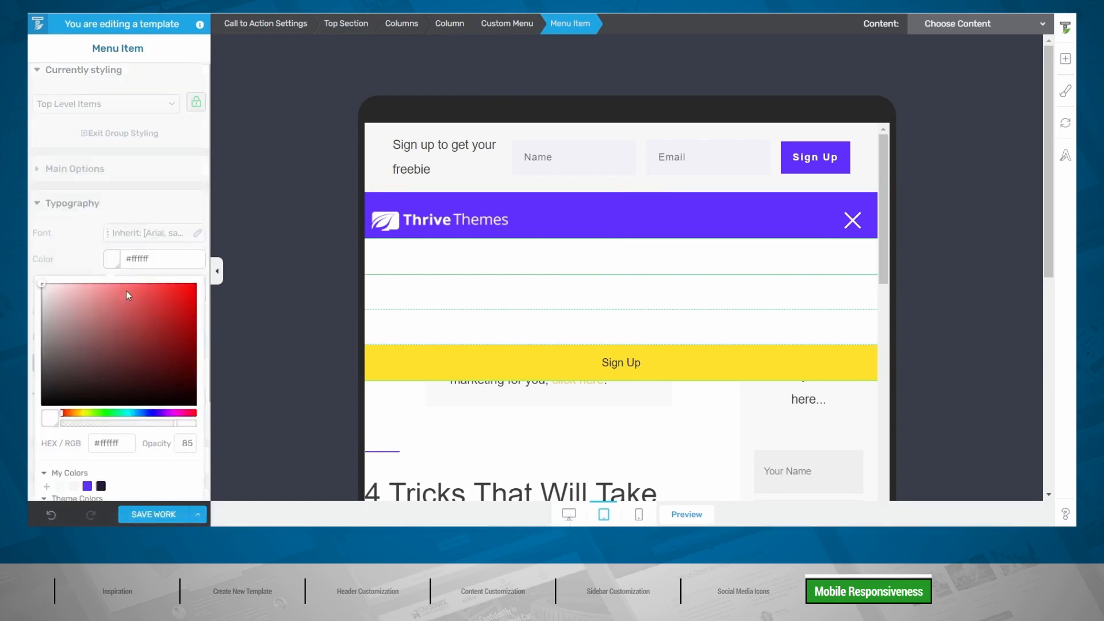
pyautogui.click(101, 382)
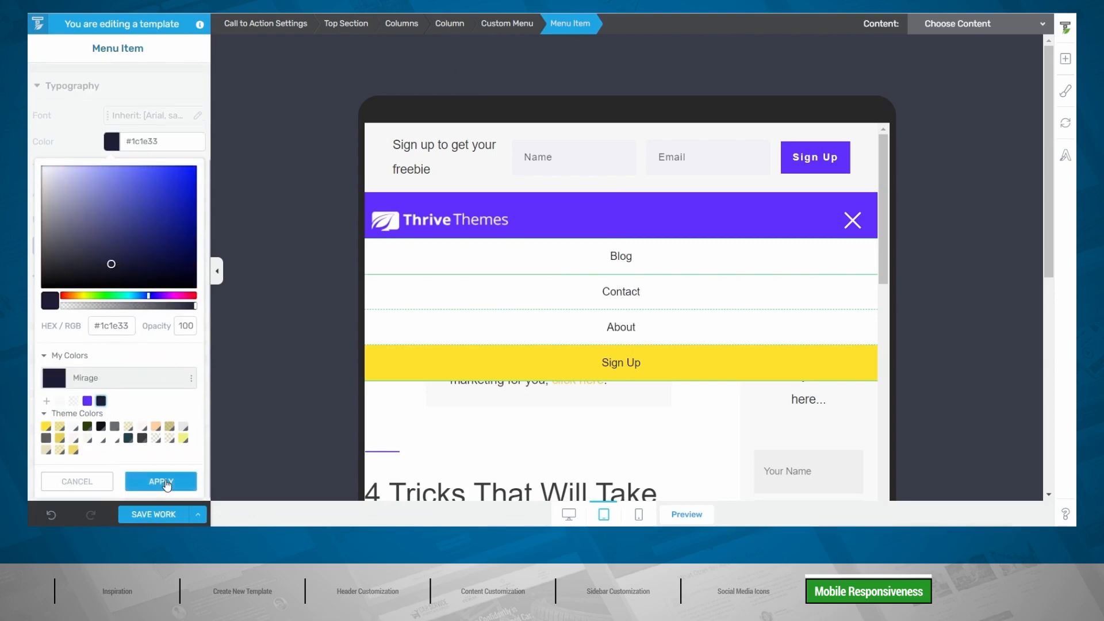
pyautogui.click(160, 480)
pyautogui.click(854, 223)
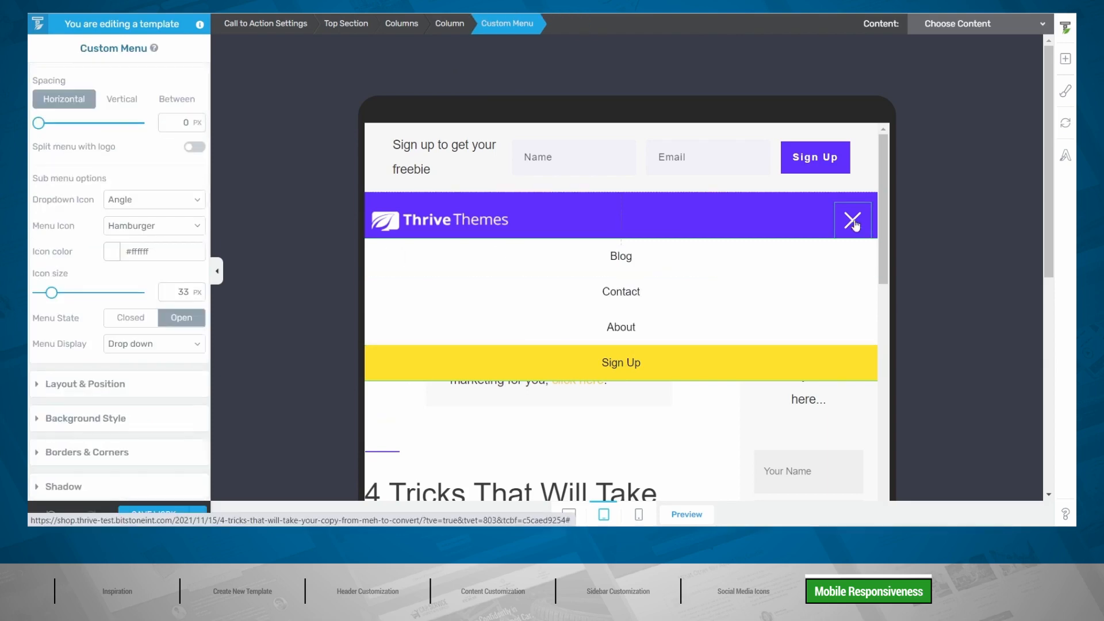
pyautogui.click(131, 317)
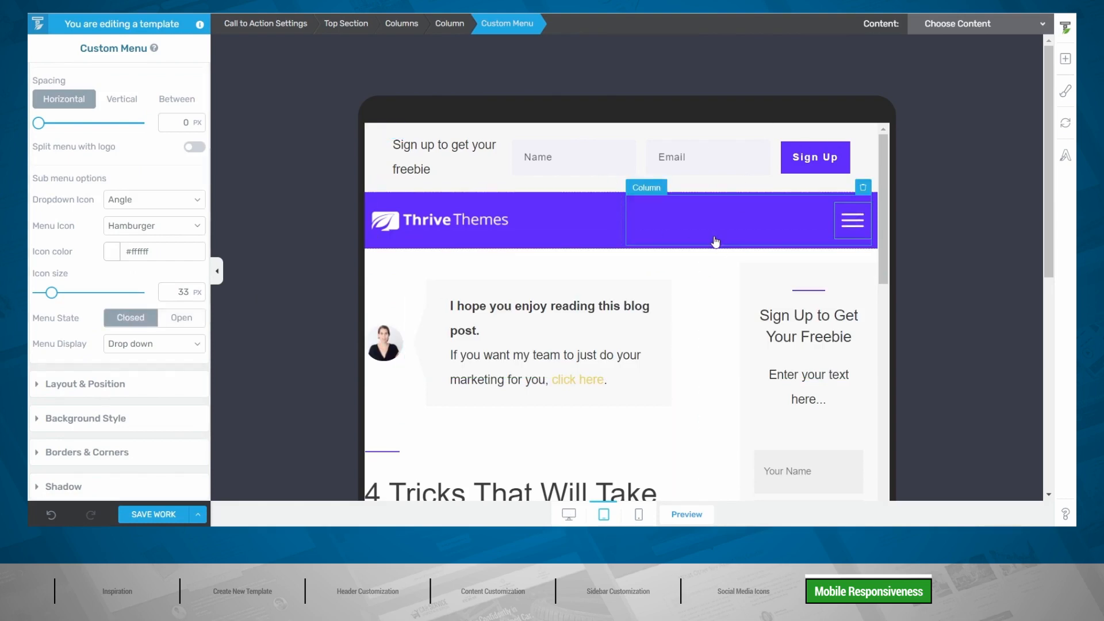
# Step: Scroll through the tablet preview to review the post layout
pyautogui.scroll(-4, 715, 240)
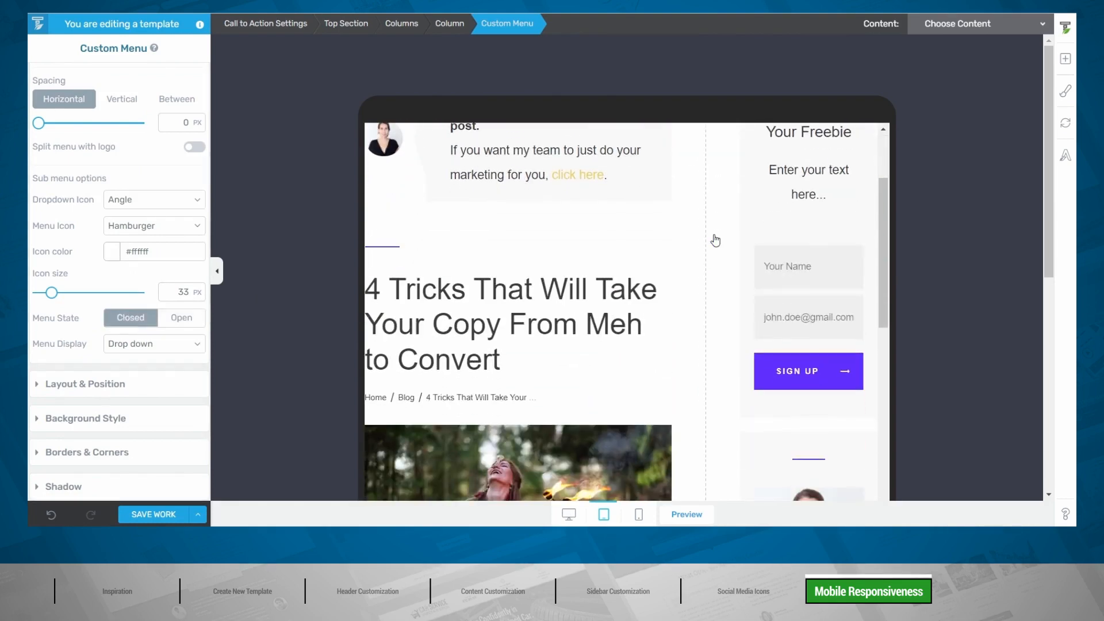
pyautogui.scroll(4, 517, 256)
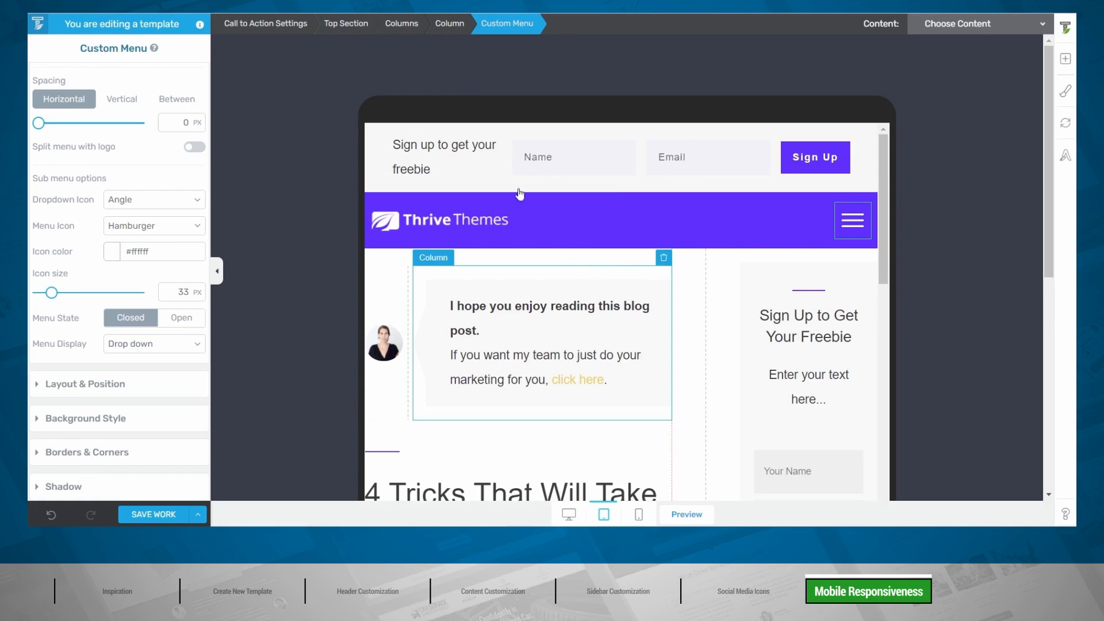
pyautogui.scroll(-3, 512, 160)
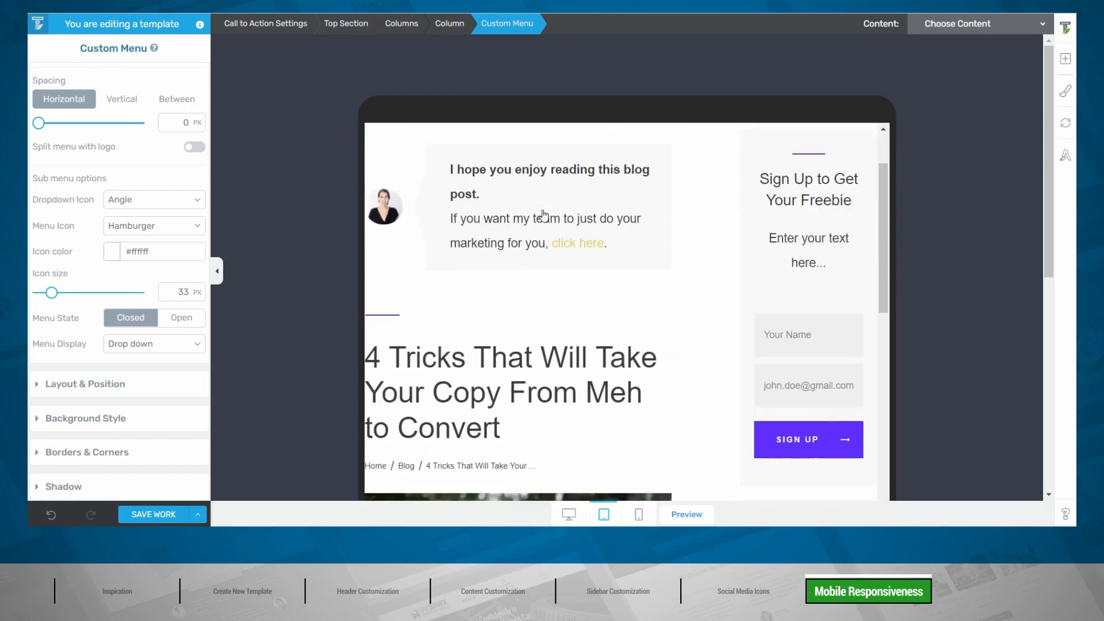
pyautogui.scroll(3, 488, 173)
pyautogui.scroll(-4, 475, 174)
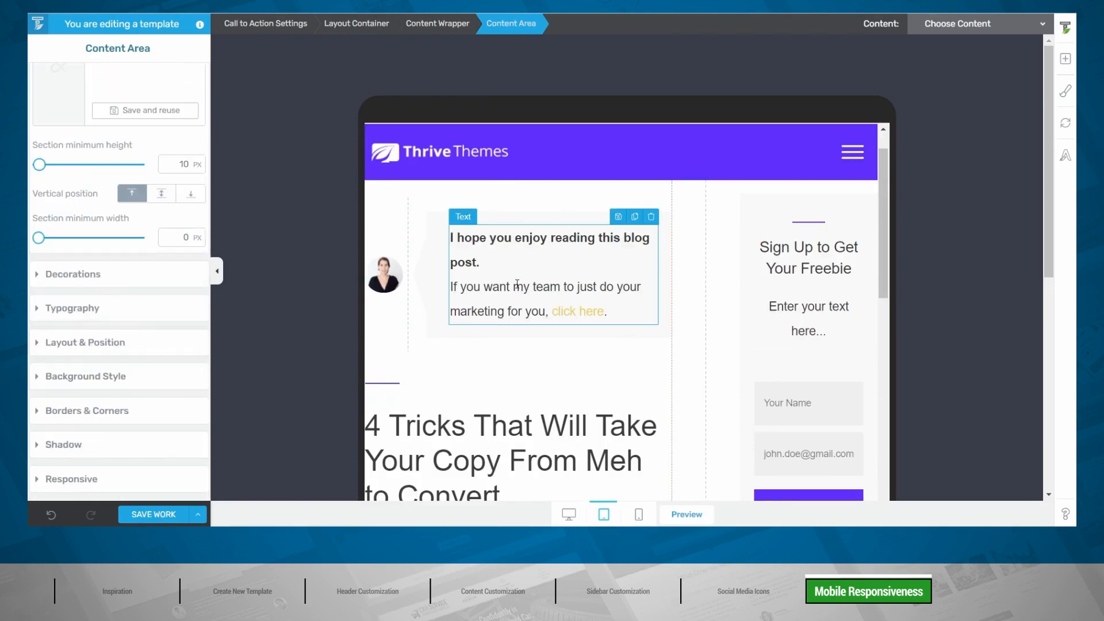
pyautogui.scroll(-3, 511, 282)
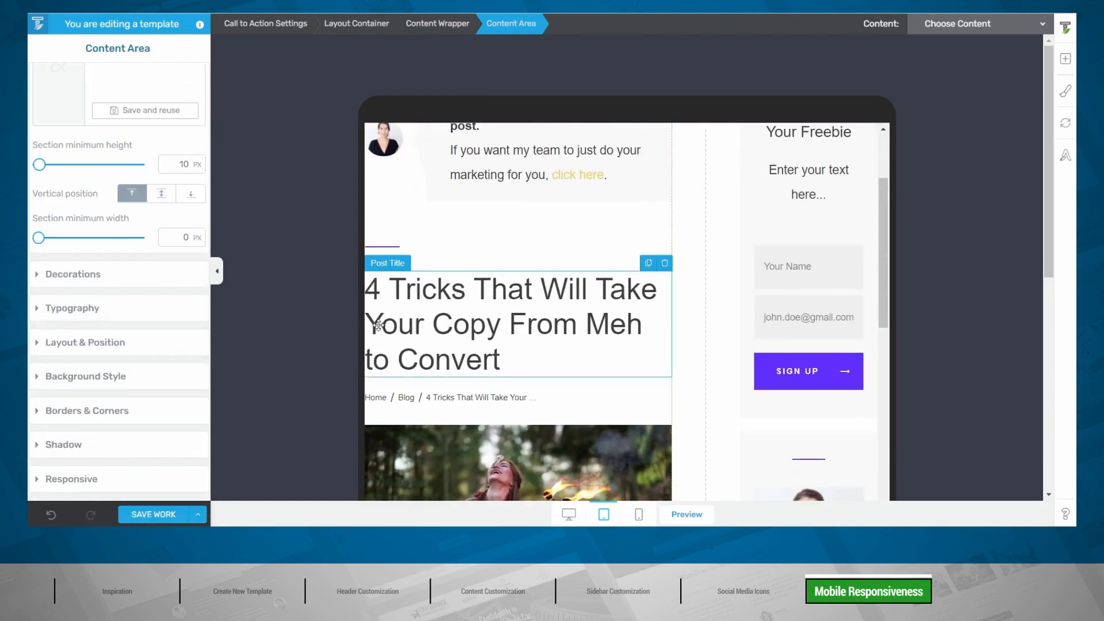
# Step: Set the content area's left padding to 10 px on tablet
pyautogui.scroll(1, 444, 319)
pyautogui.scroll(2, 444, 320)
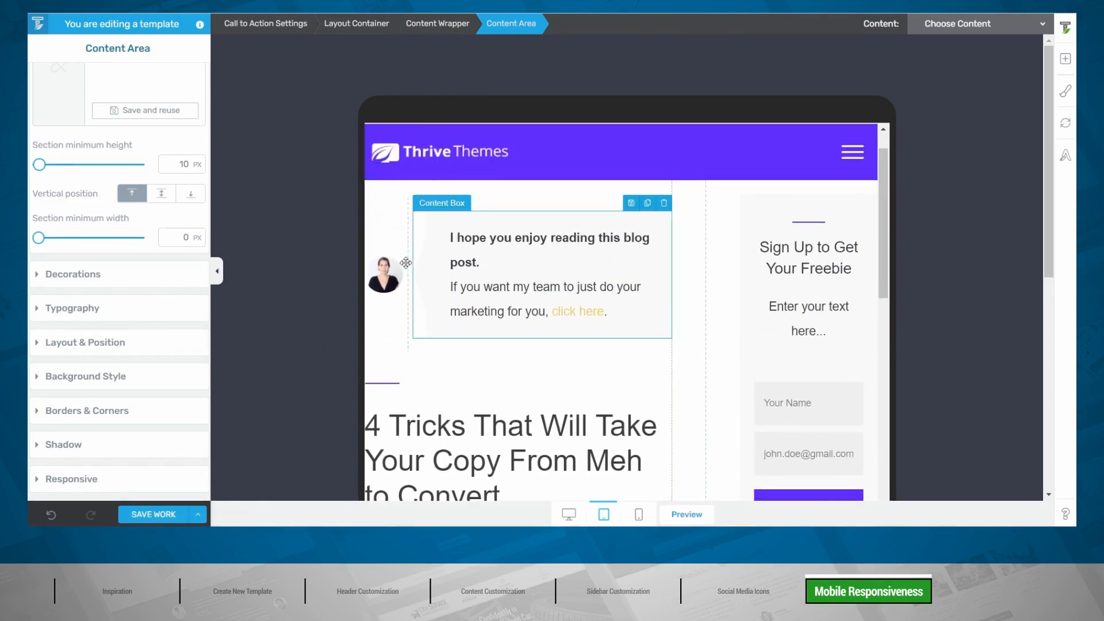
pyautogui.click(86, 344)
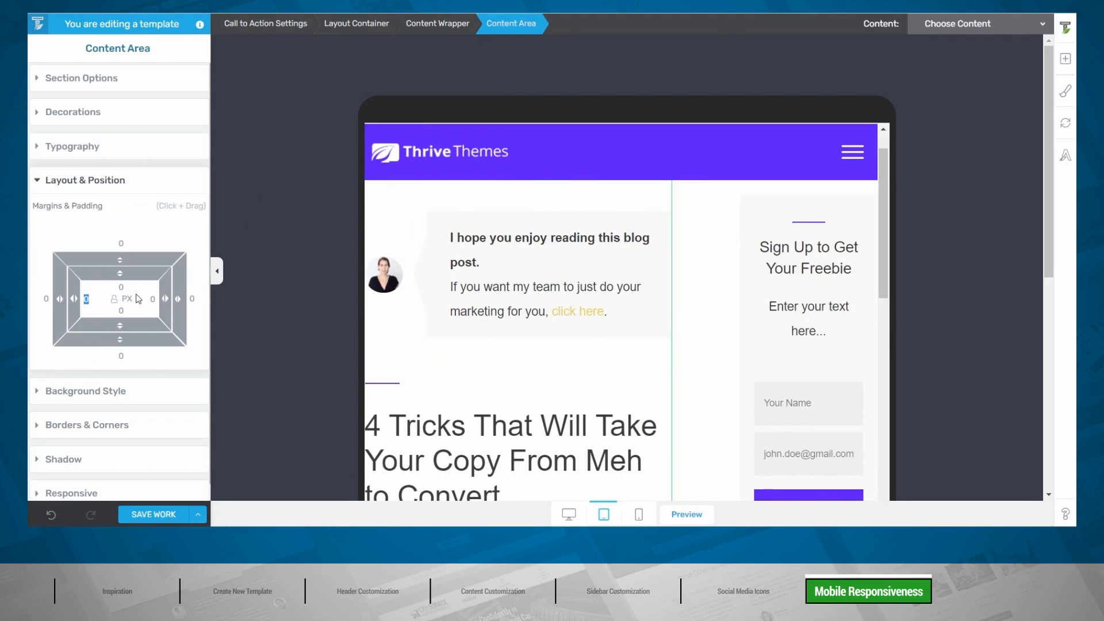
pyautogui.write('10')
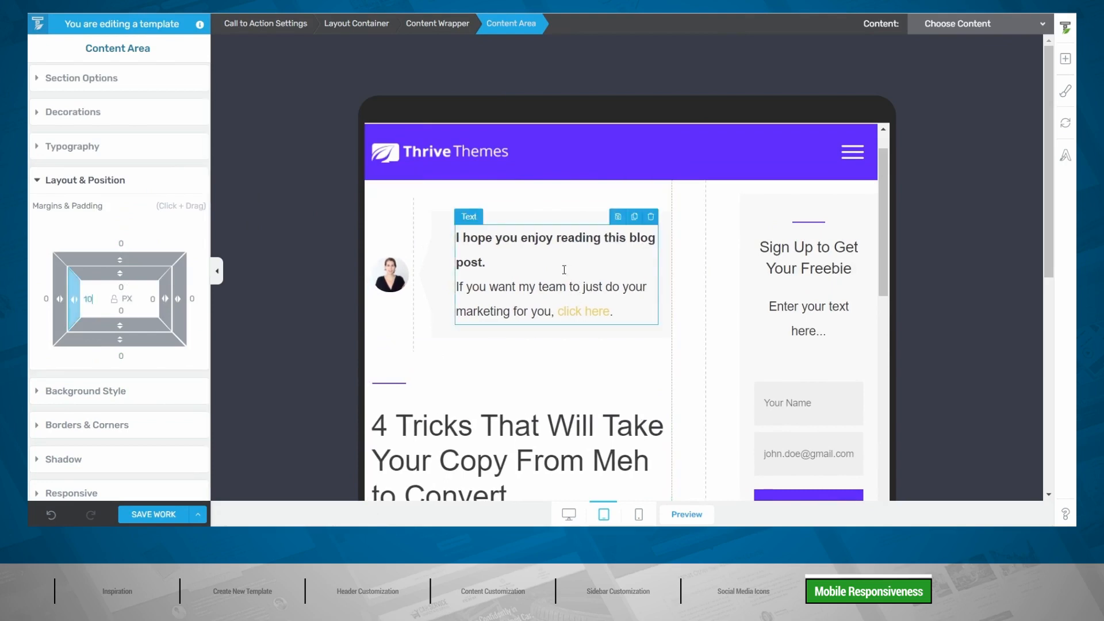
# Step: Widen the Share column so the 'Share:' label fits on one line
pyautogui.scroll(-15, 564, 270)
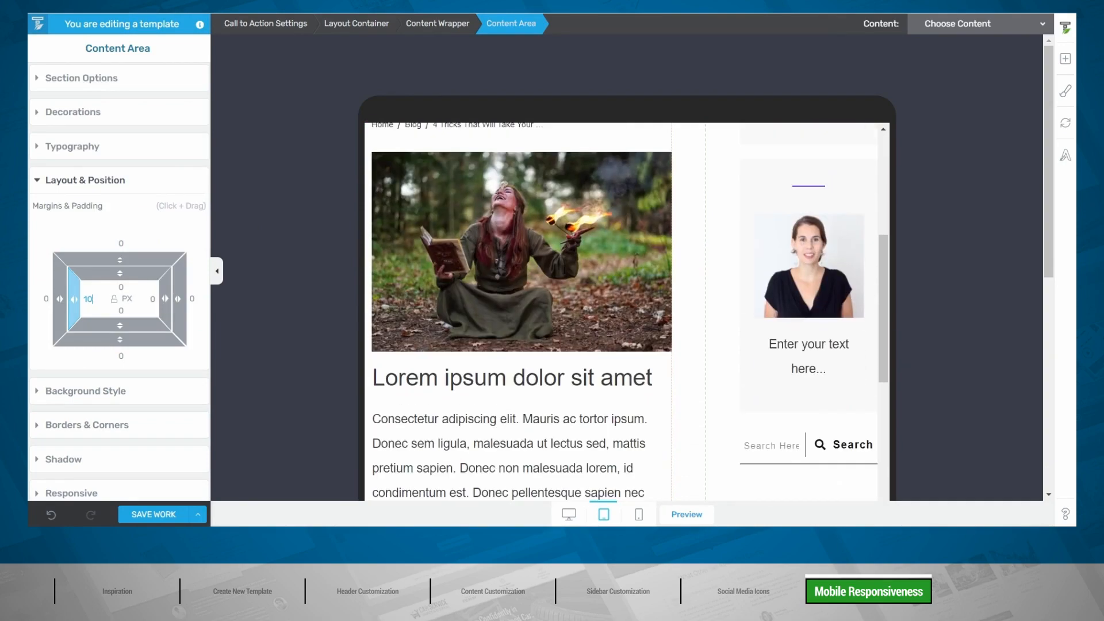
pyautogui.scroll(-15, 563, 268)
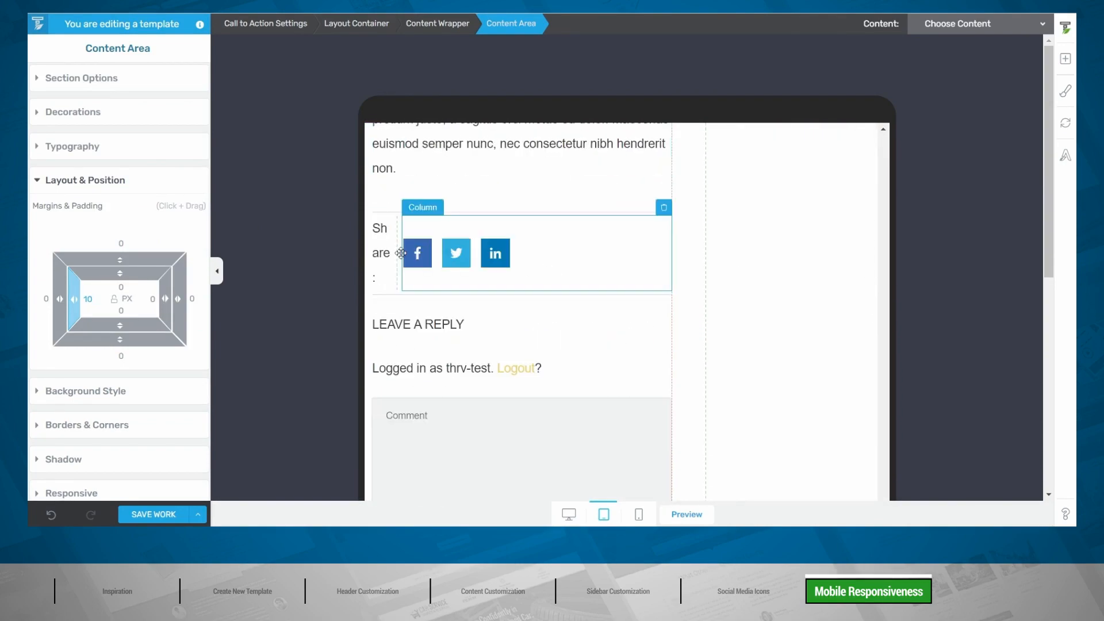
pyautogui.moveTo(397, 269); pyautogui.dragTo(423, 262)
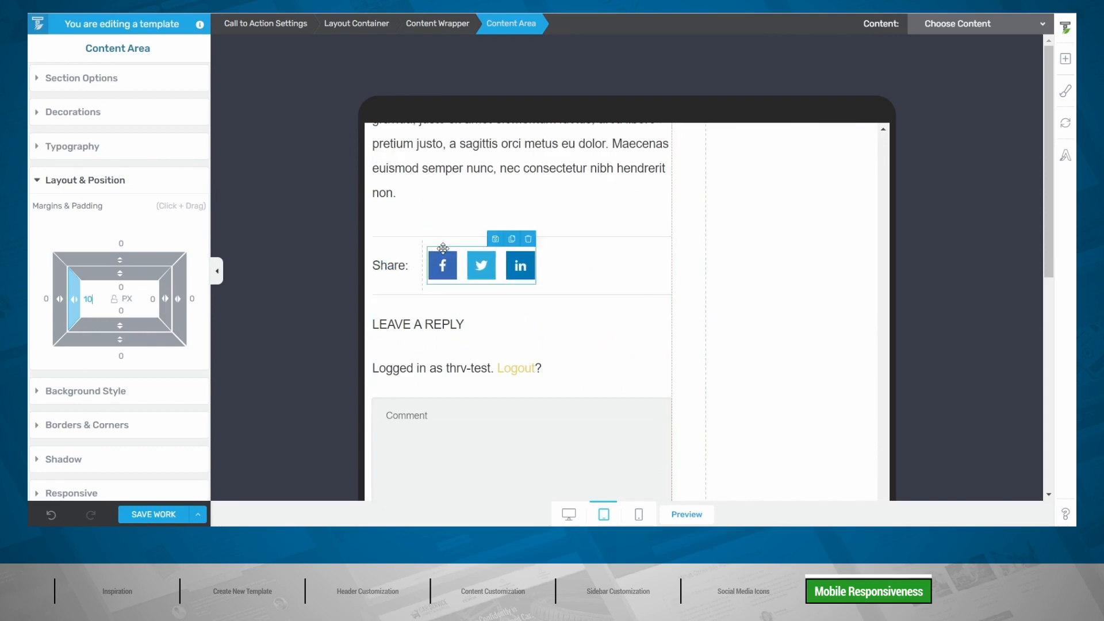
pyautogui.scroll(-7, 442, 249)
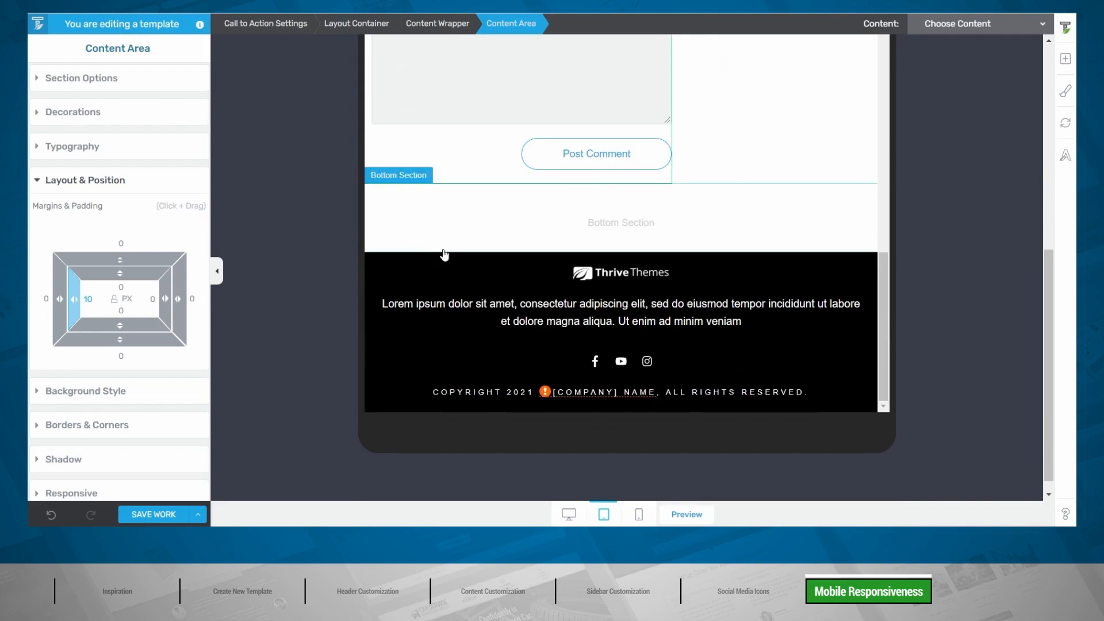
pyautogui.scroll(2, 533, 262)
pyautogui.moveTo(885, 288); pyautogui.dragTo(885, 26)
pyautogui.scroll(12, 770, 207)
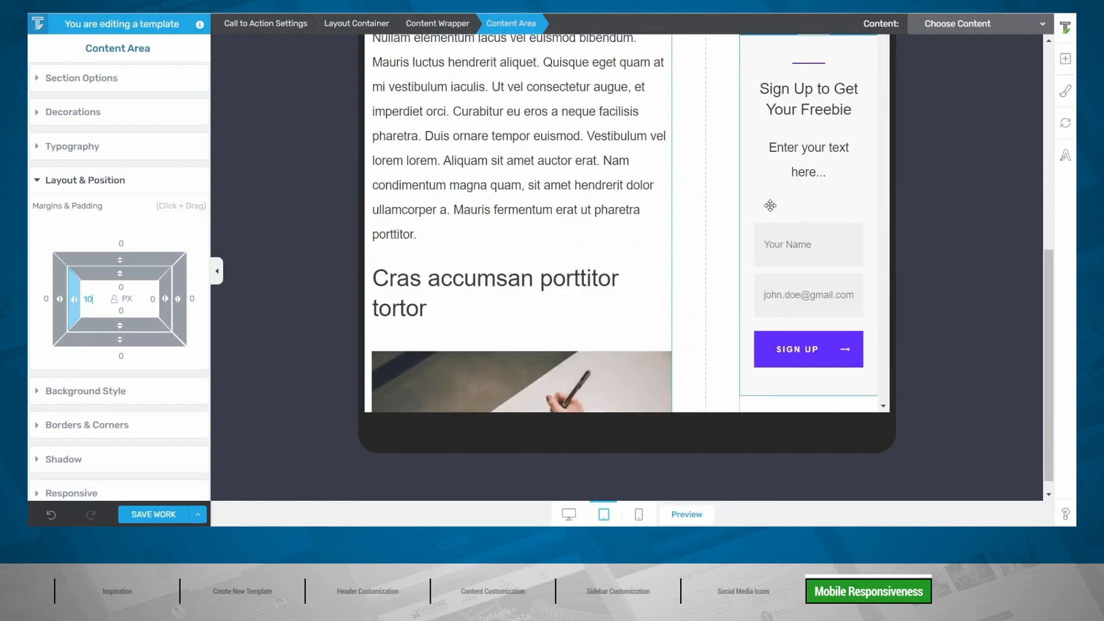
pyautogui.scroll(6, 770, 205)
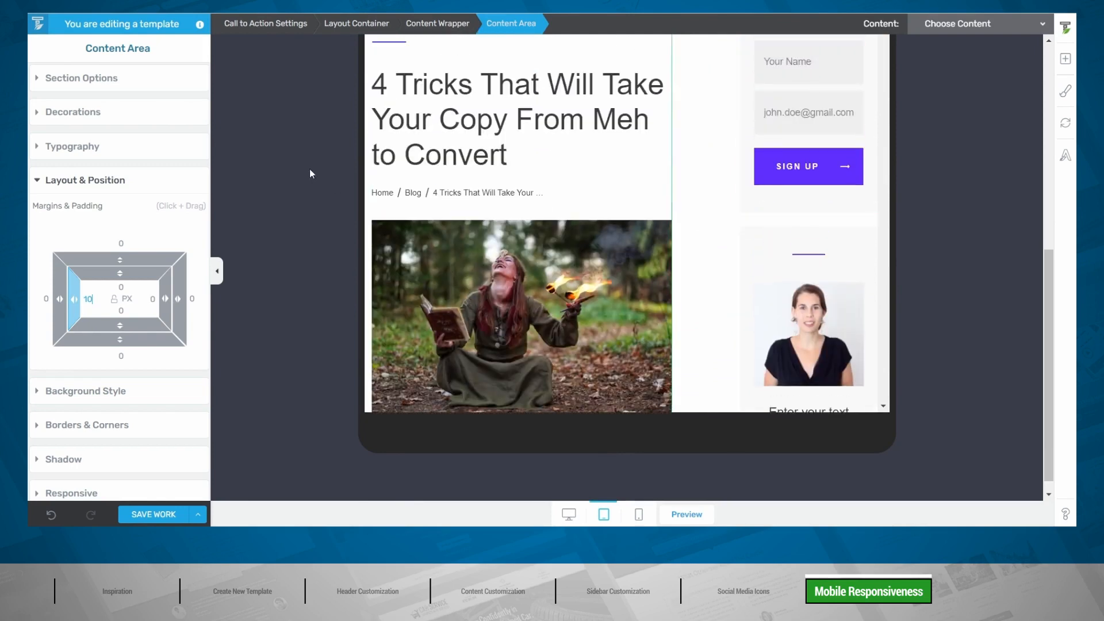
# Step: Reduce the content wrapper's gutter width from 100 px to 20 px on tablet
pyautogui.click(440, 32)
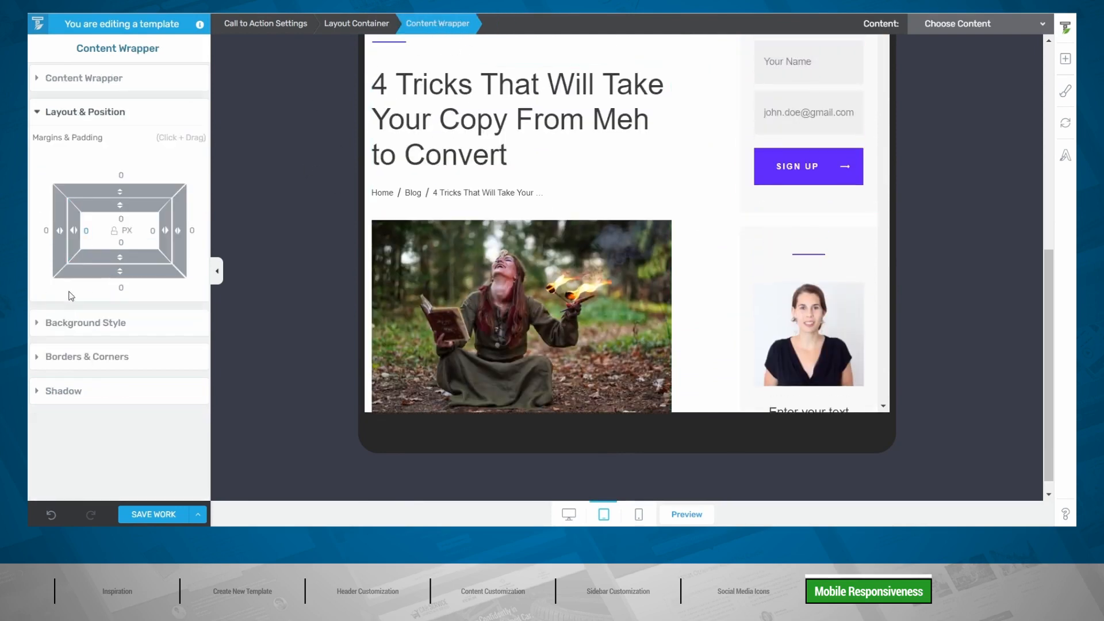
pyautogui.click(97, 79)
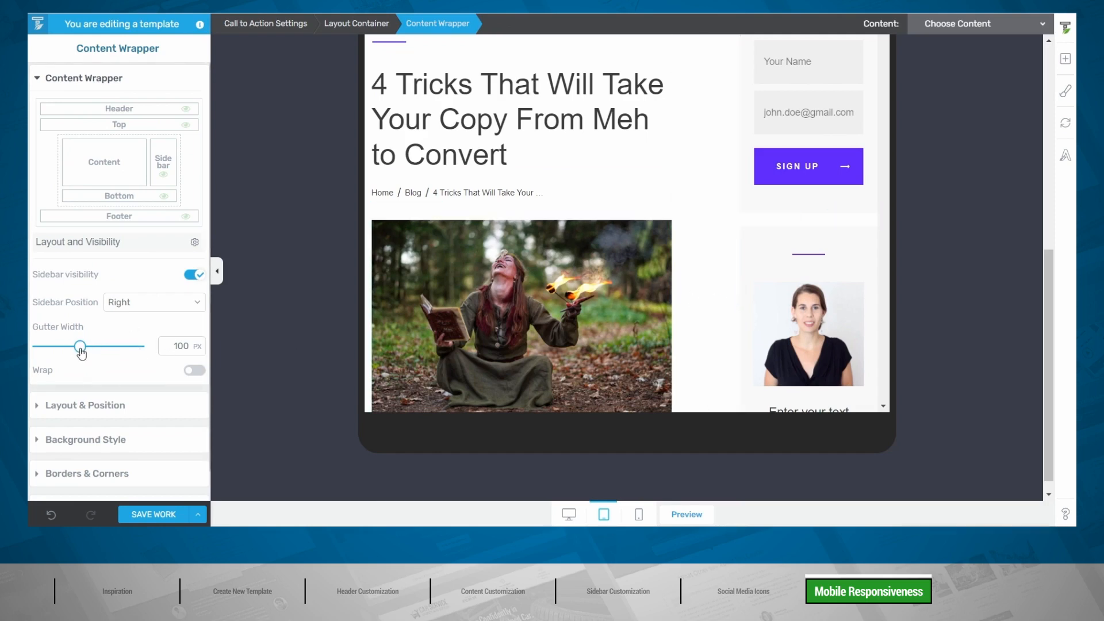
pyautogui.moveTo(81, 351); pyautogui.dragTo(46, 356)
pyautogui.scroll(-10, 738, 299)
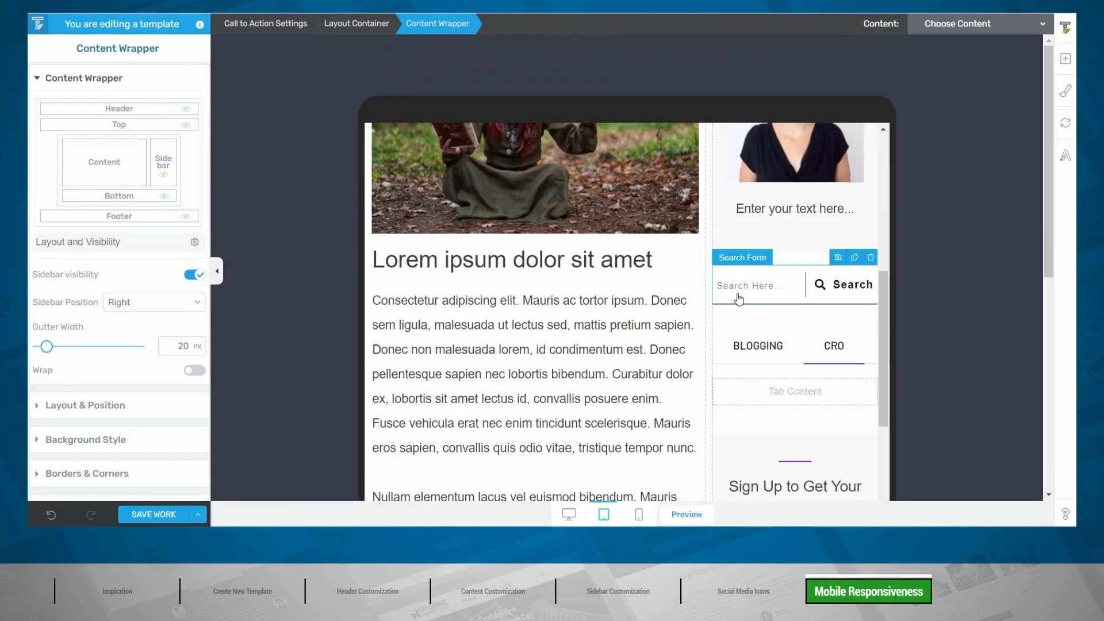
pyautogui.scroll(-3, 739, 299)
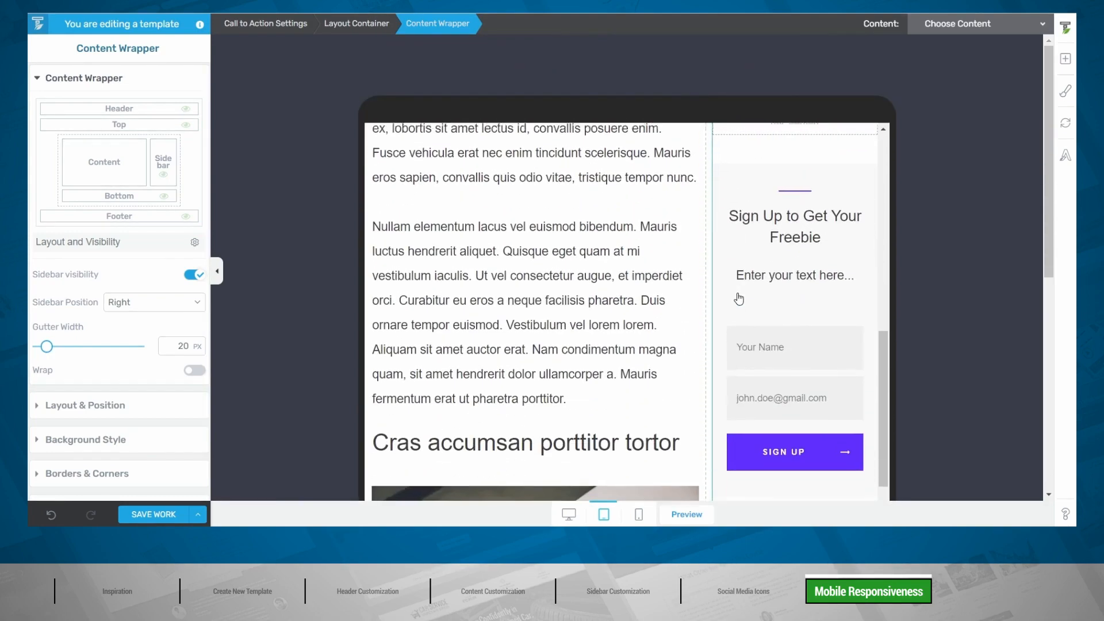
pyautogui.scroll(3, 740, 296)
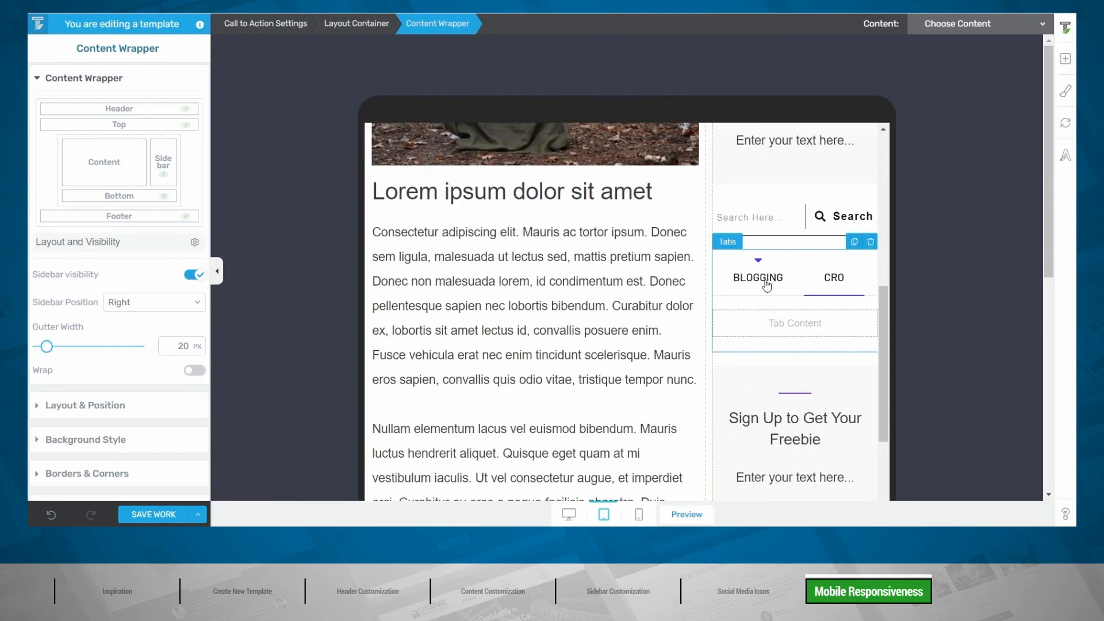
# Step: Hide the sidebar BLOGGING/CRO tabs on tablet and mobile, then preview at mobile size
pyautogui.click(799, 263)
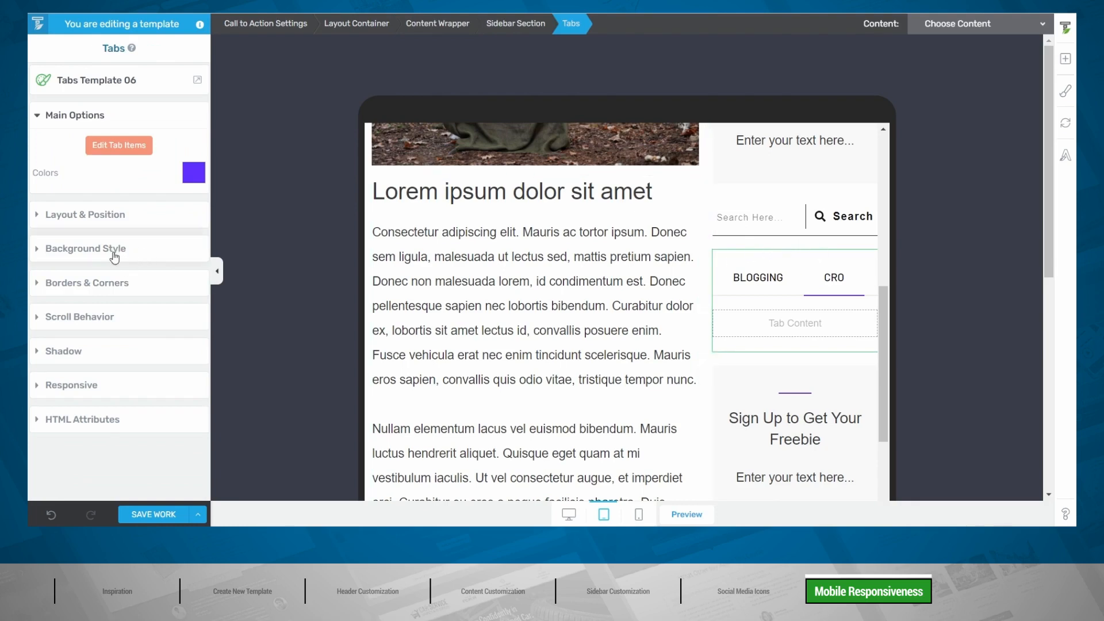
pyautogui.click(94, 386)
pyautogui.click(163, 355)
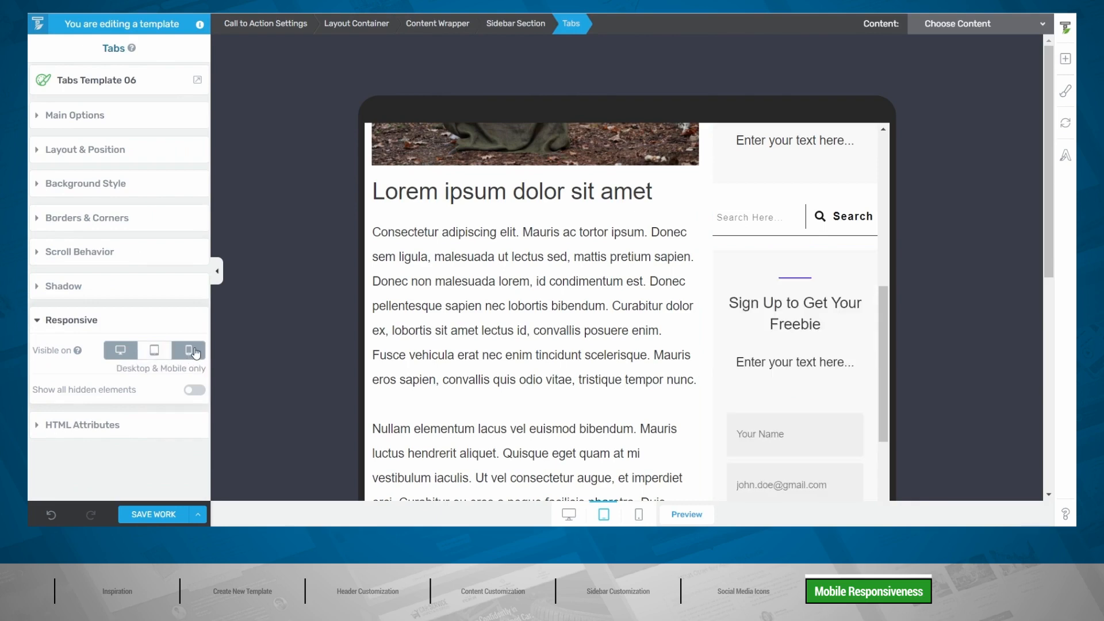
pyautogui.click(189, 352)
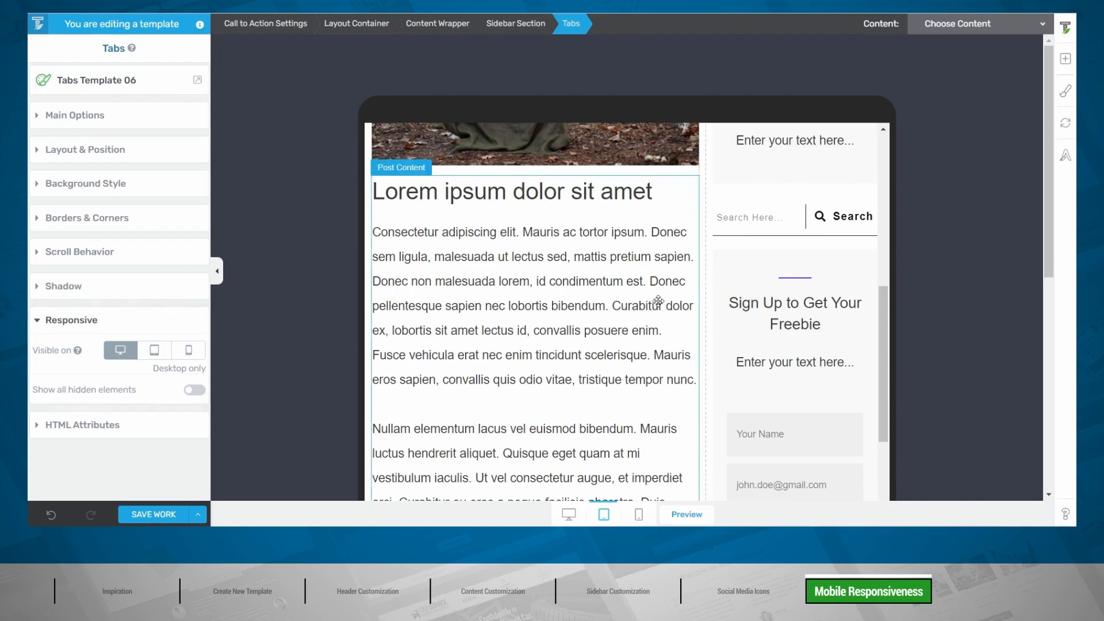
pyautogui.scroll(-10, 658, 303)
pyautogui.scroll(15, 658, 305)
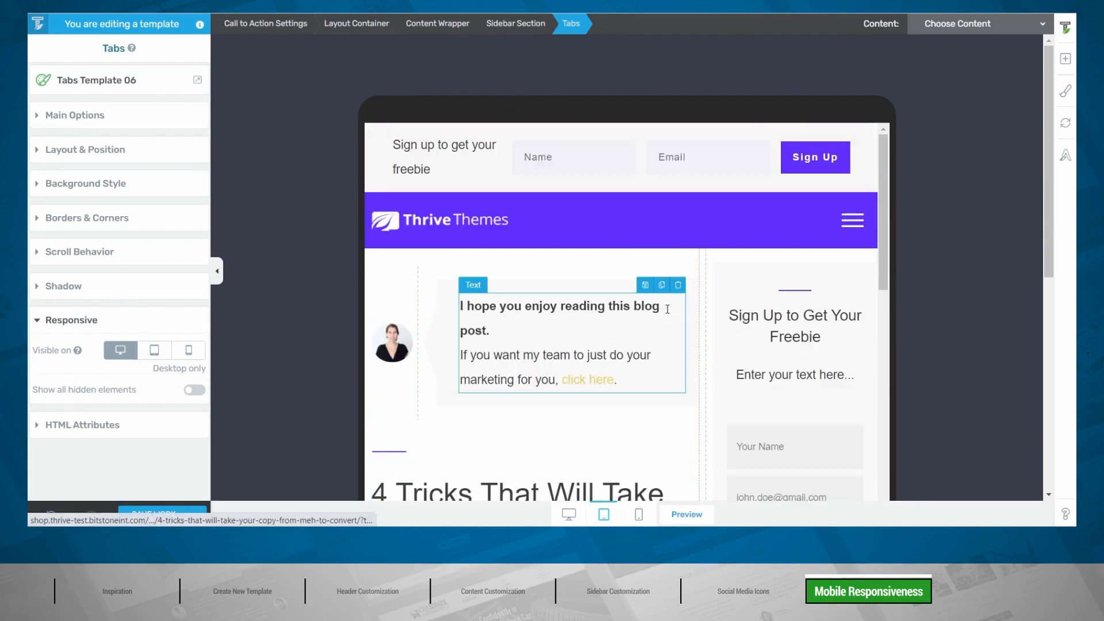
pyautogui.click(639, 515)
pyautogui.click(699, 129)
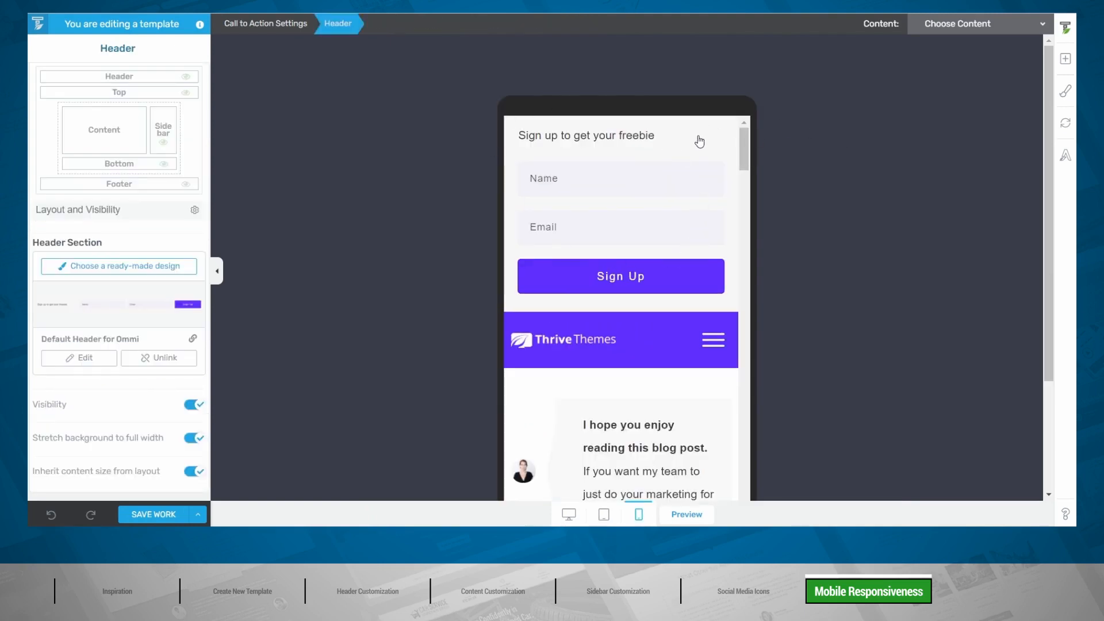
# Step: Hide the sign-up header bar on mobile, keeping it on desktop and tablet, and check mobile
pyautogui.scroll(-3, 698, 140)
pyautogui.scroll(3, 695, 139)
pyautogui.click(568, 515)
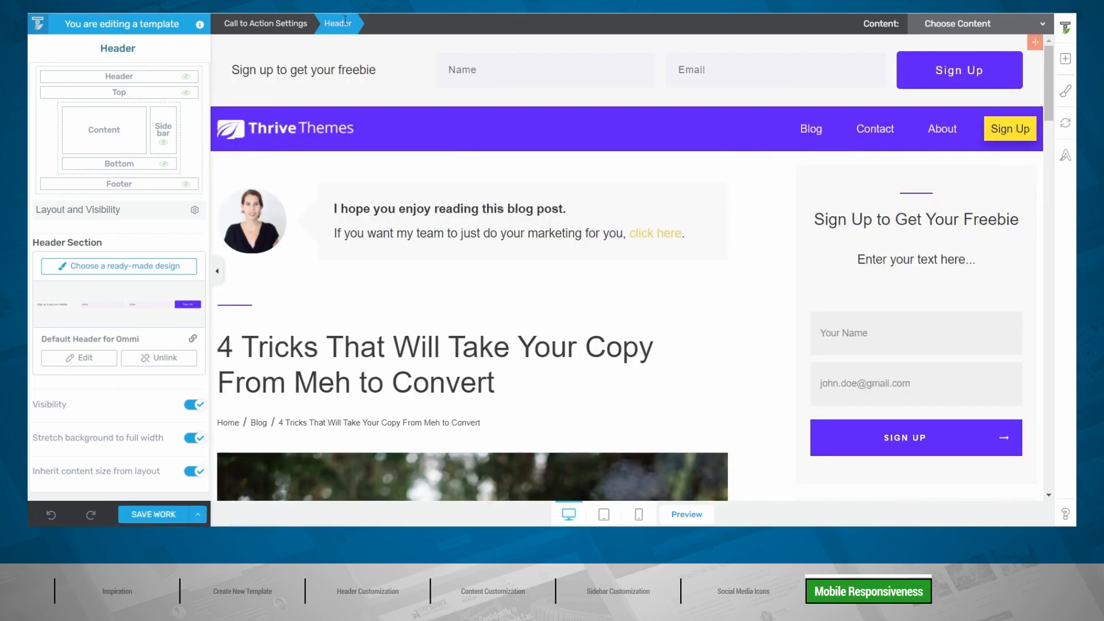
pyautogui.click(92, 360)
pyautogui.scroll(-2, 98, 230)
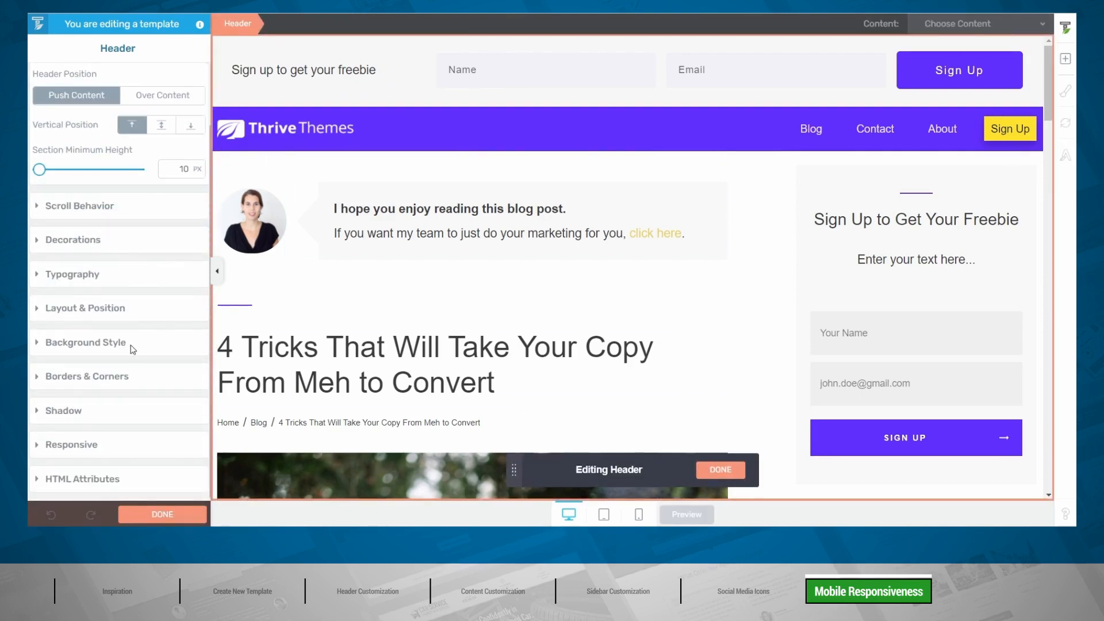
pyautogui.click(85, 446)
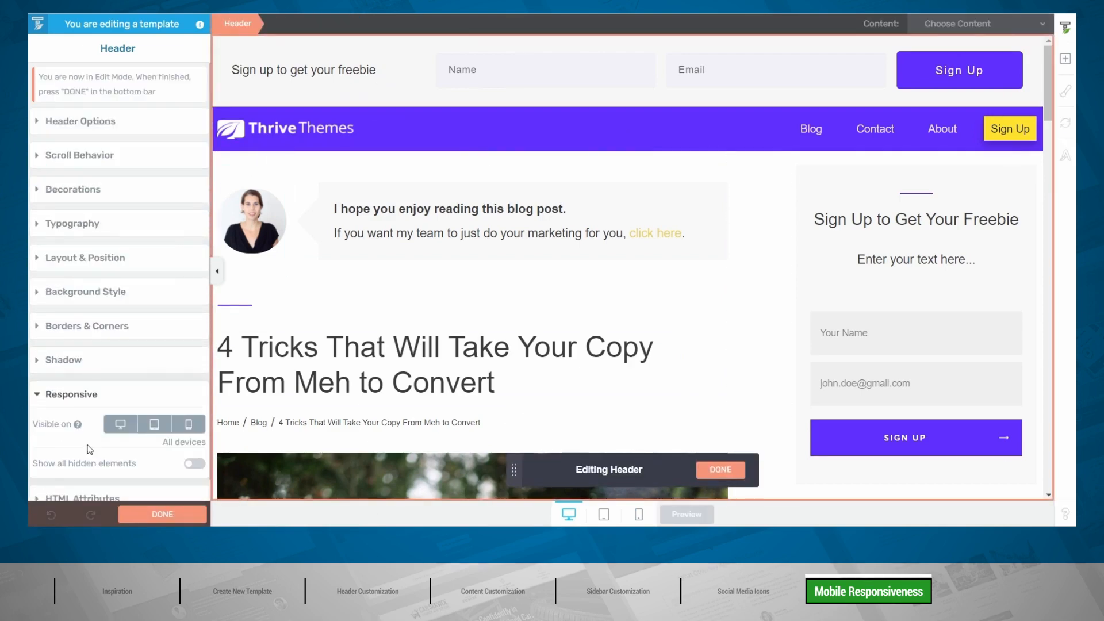
pyautogui.click(188, 427)
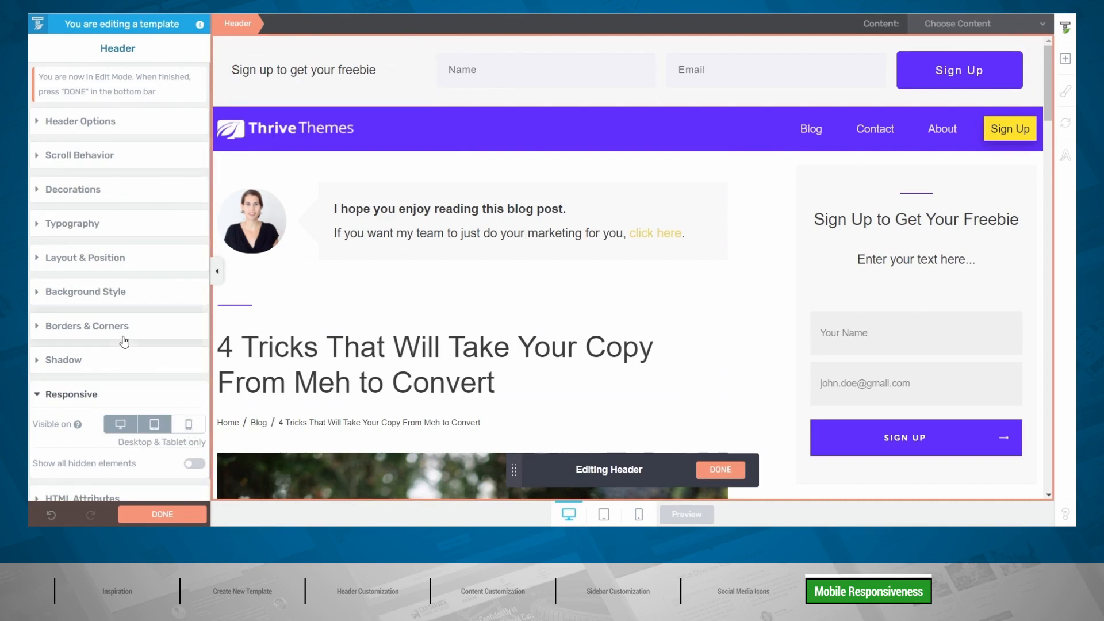
pyautogui.click(162, 514)
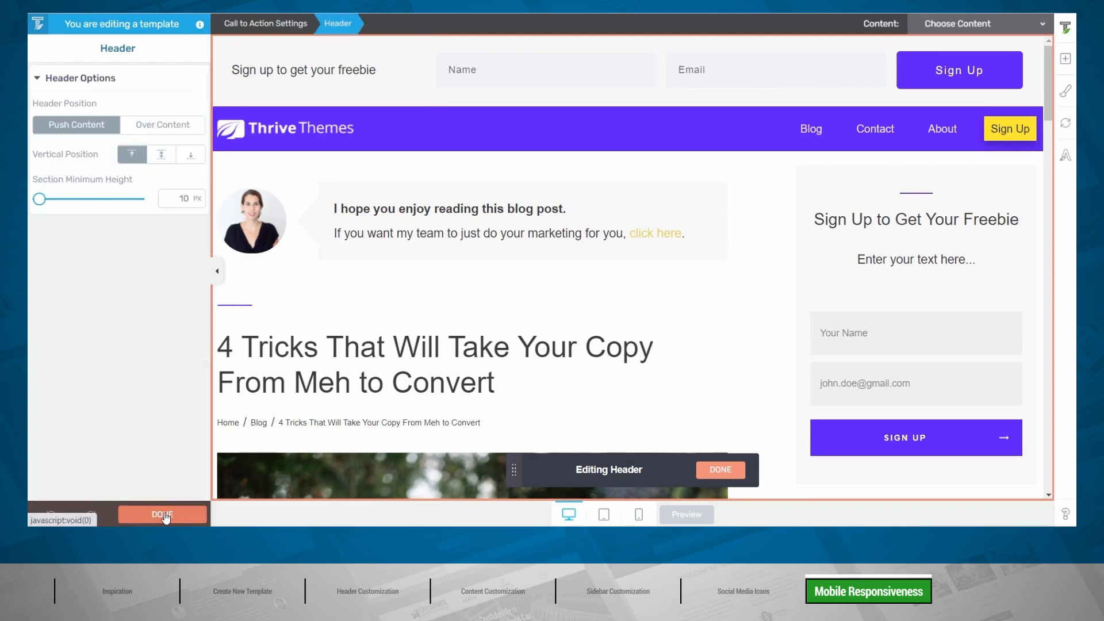
pyautogui.click(639, 514)
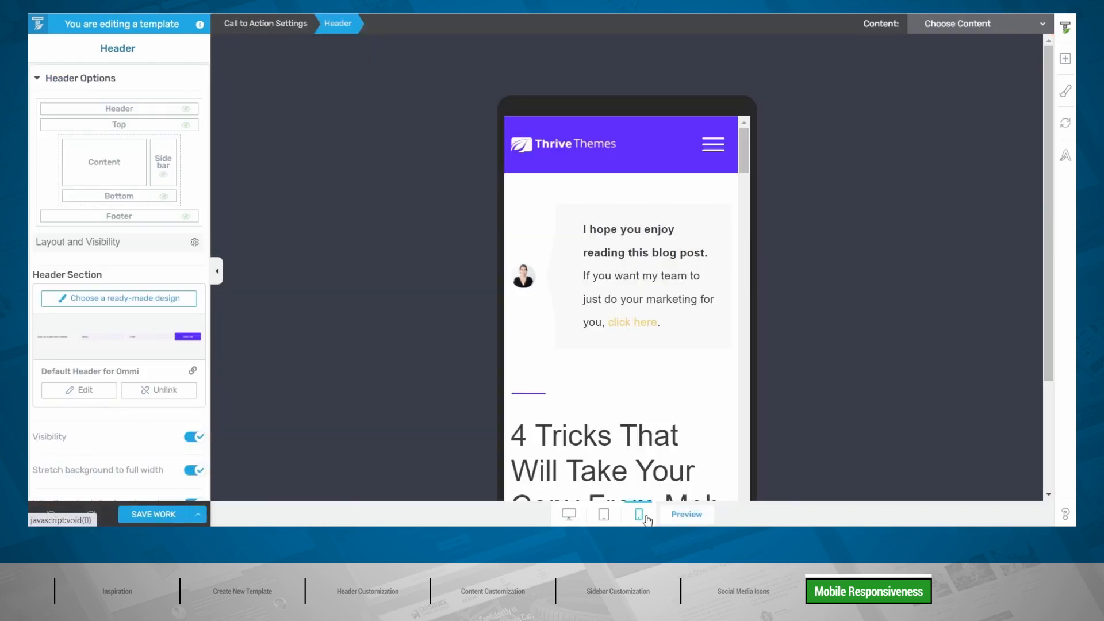